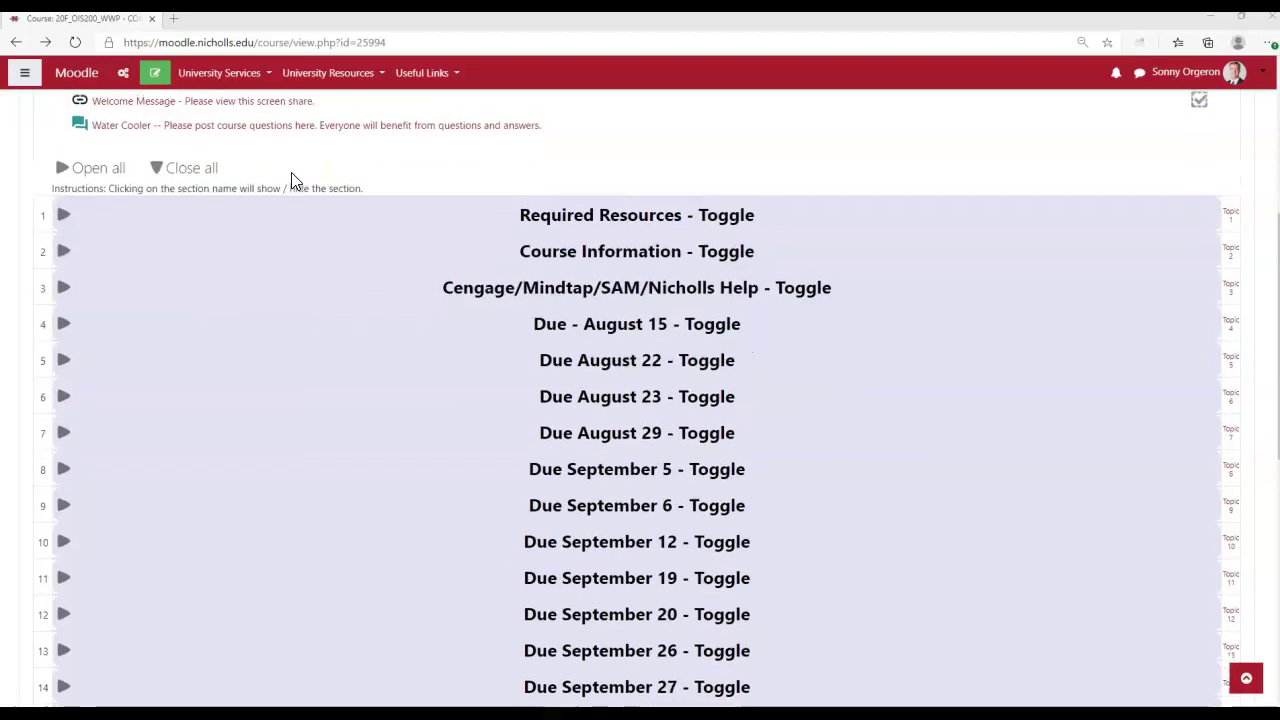
# Expand the Due August 22 section and open the Excel Module 1 SAM Textbook Project.
pyautogui.click(295, 368)
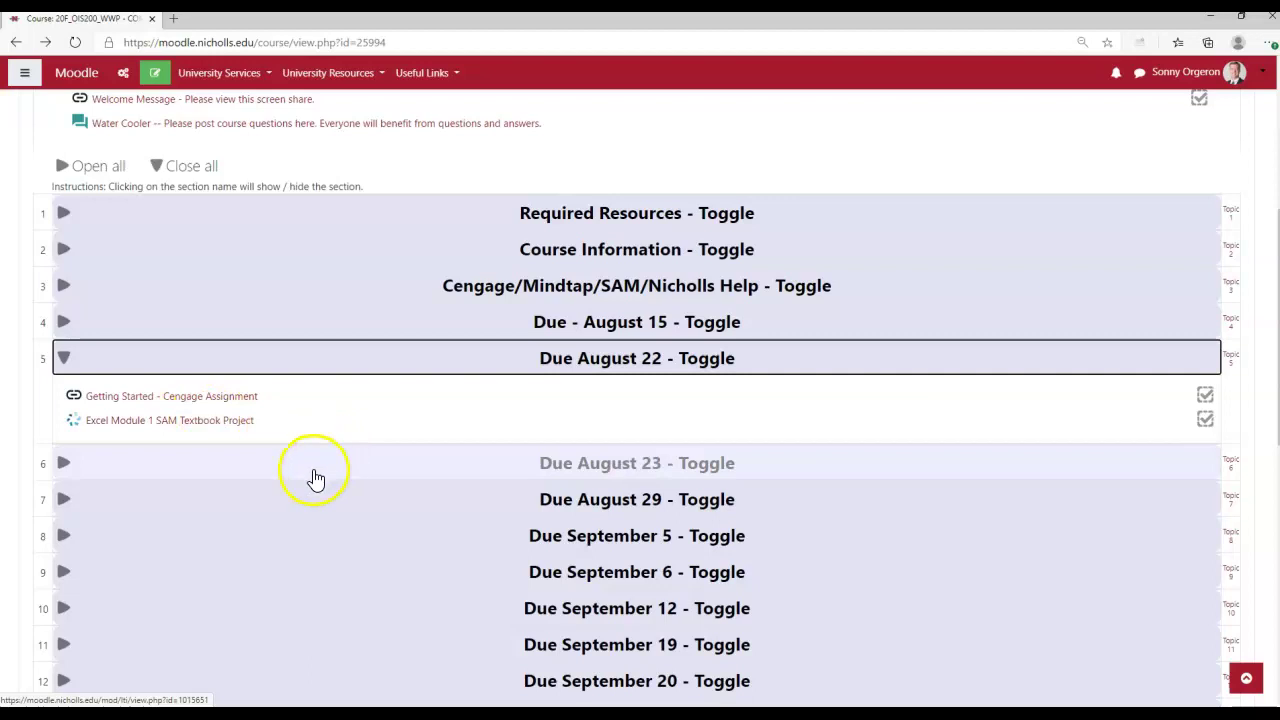
pyautogui.click(197, 460)
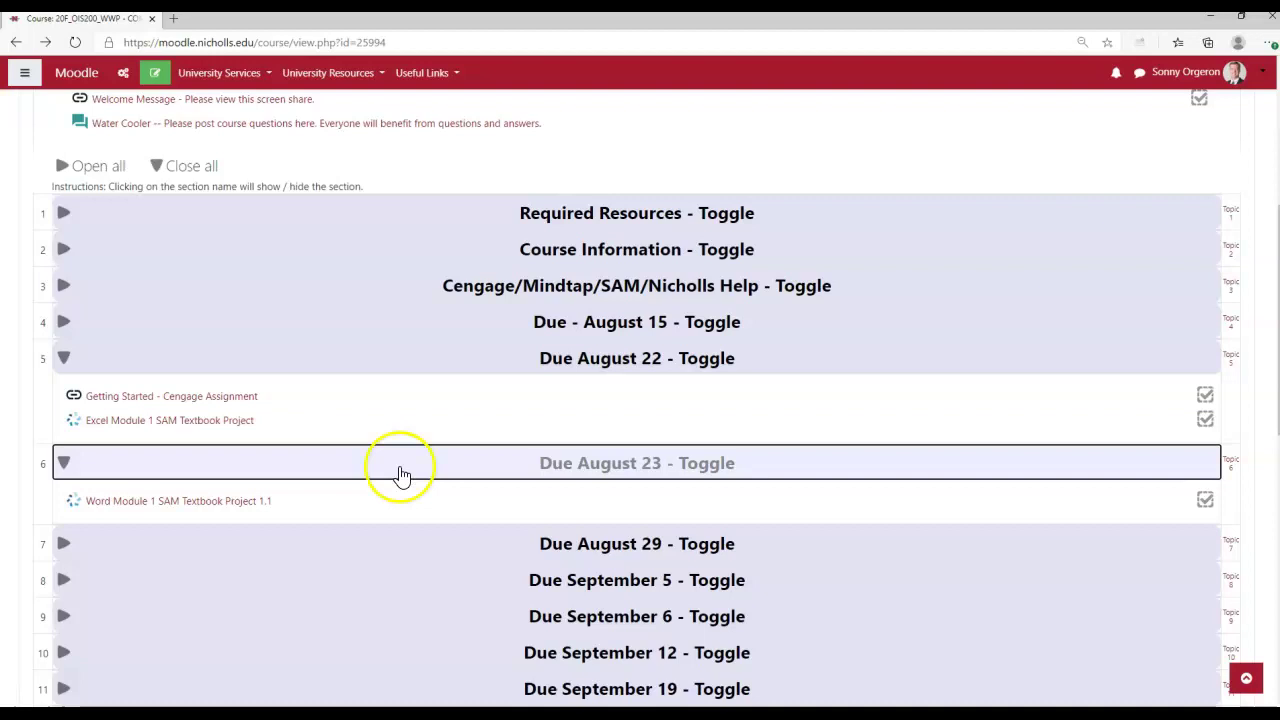
pyautogui.click(215, 467)
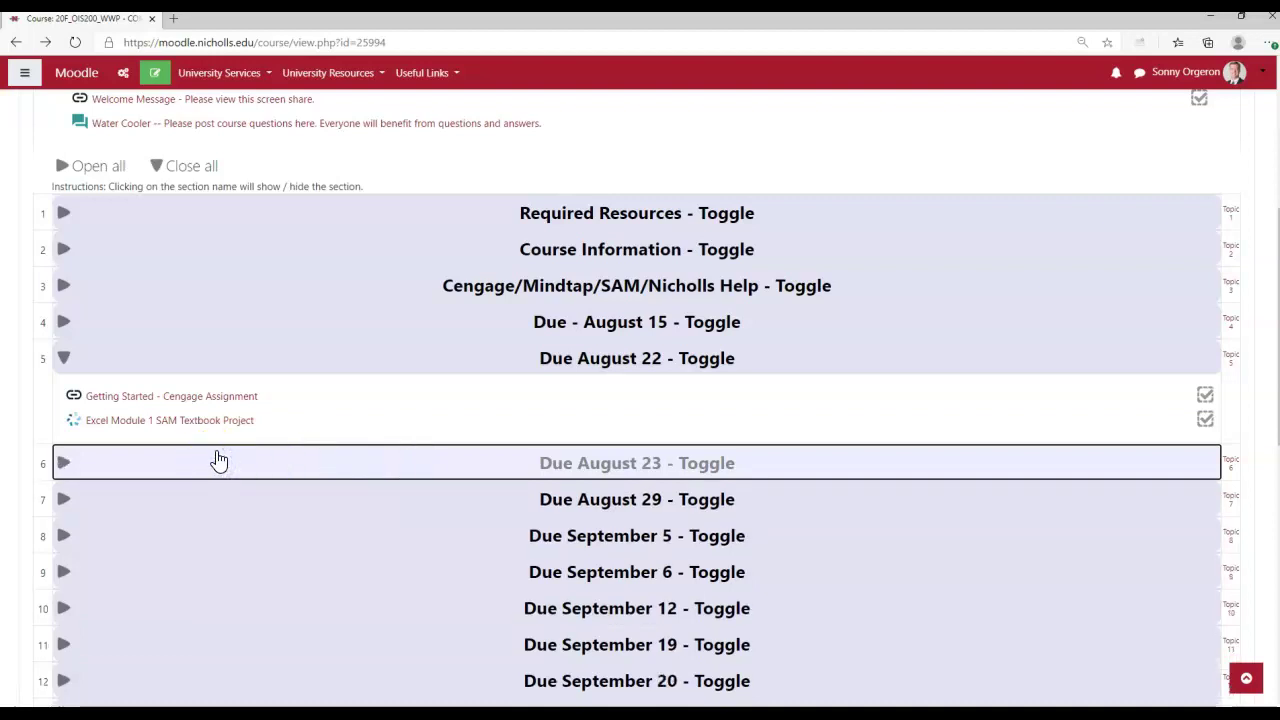
pyautogui.click(152, 422)
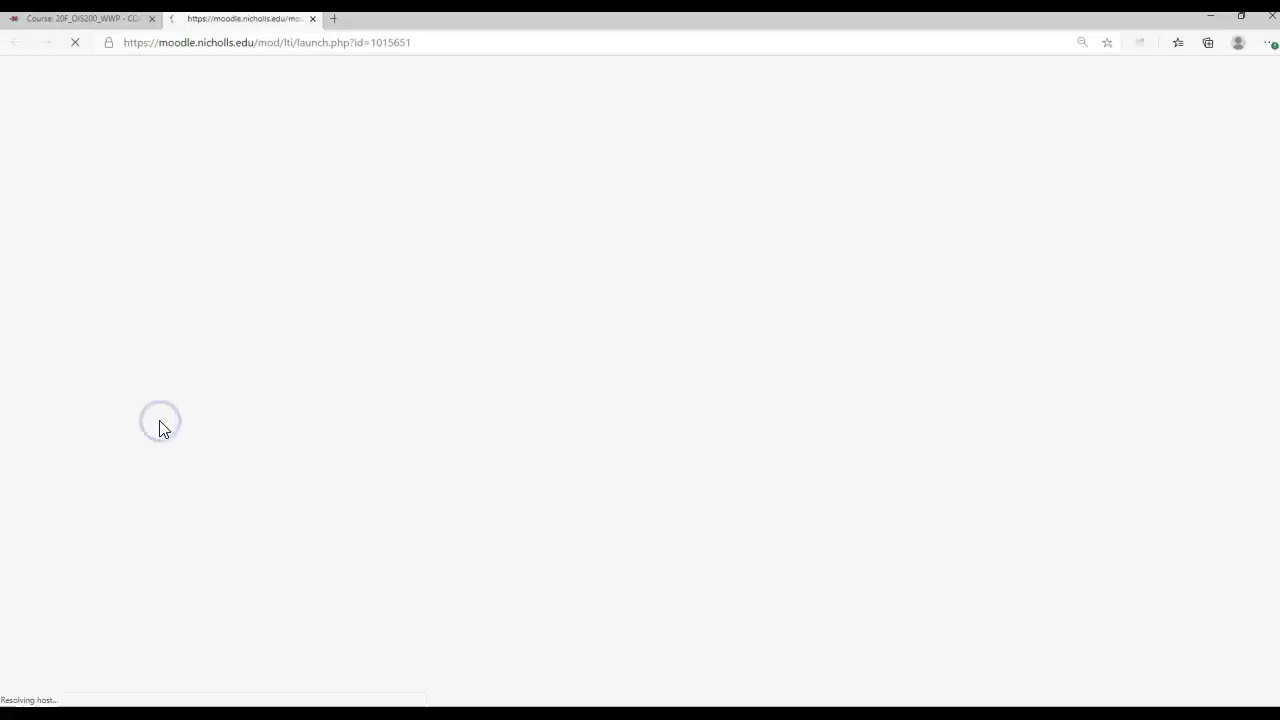
# Begin the assignment, open the Excel 1 reading, and download and open the start file.
pyautogui.click(172, 430)
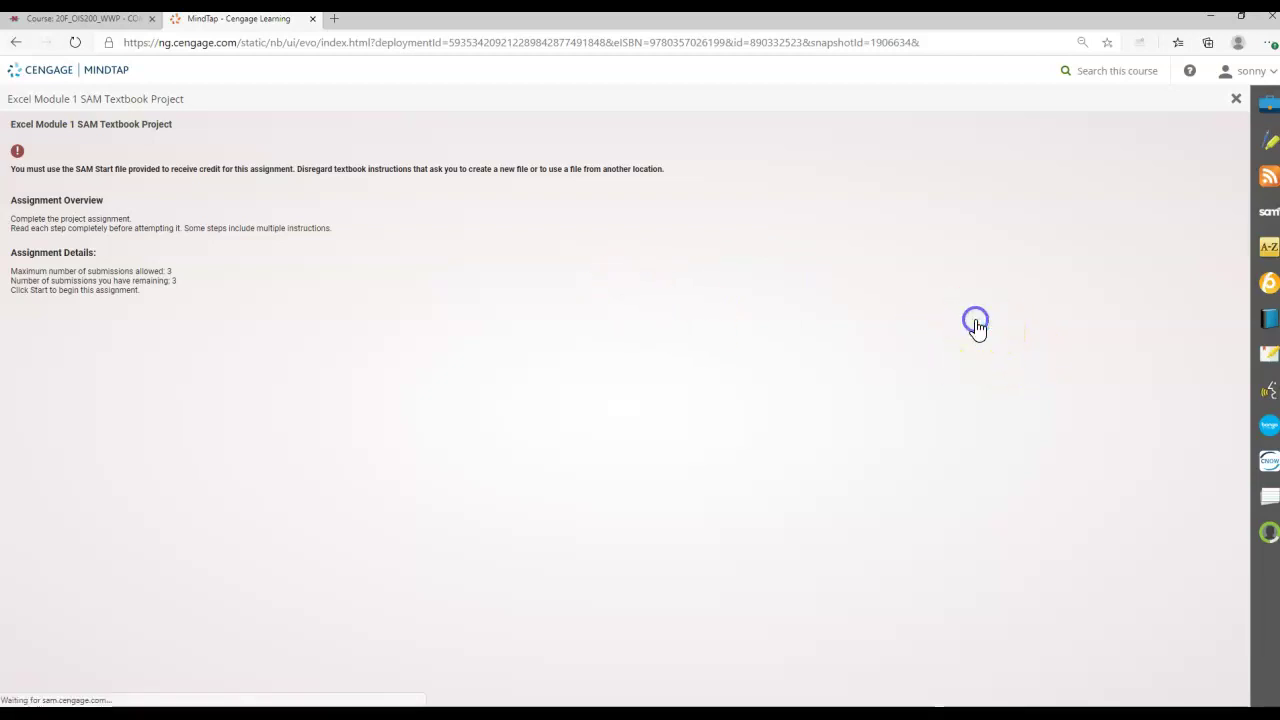
pyautogui.click(565, 480)
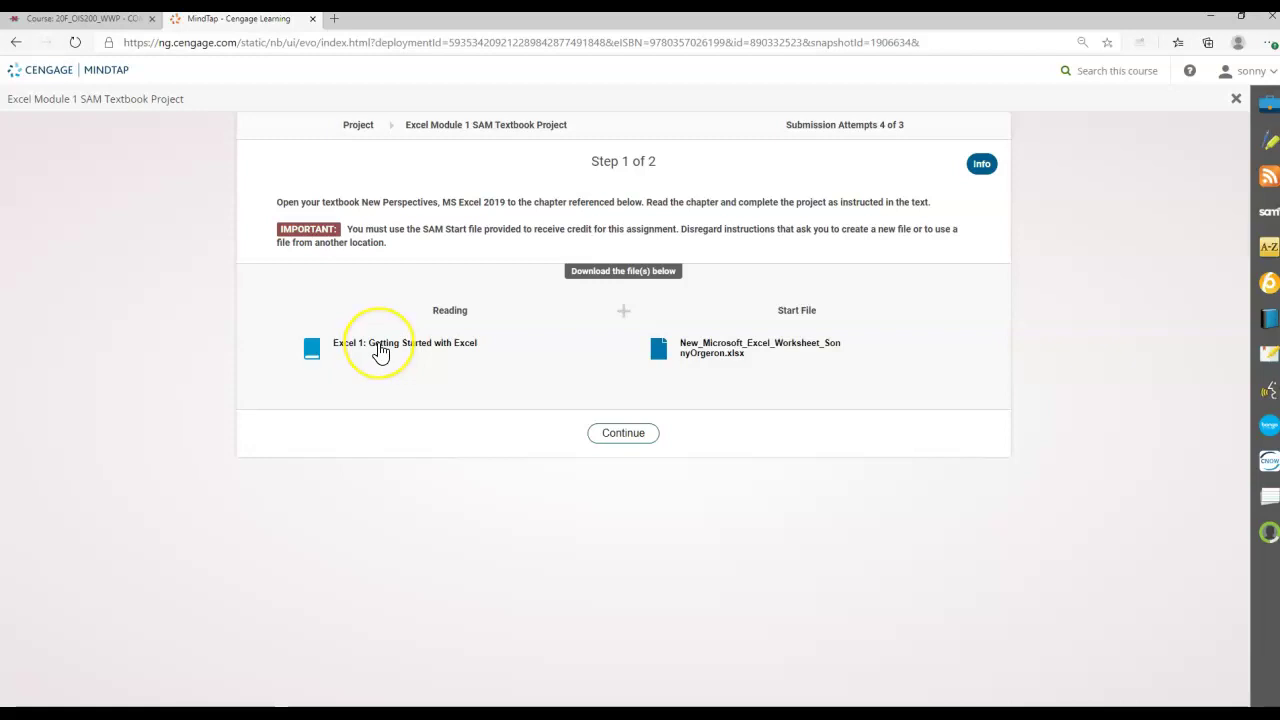
pyautogui.click(380, 350)
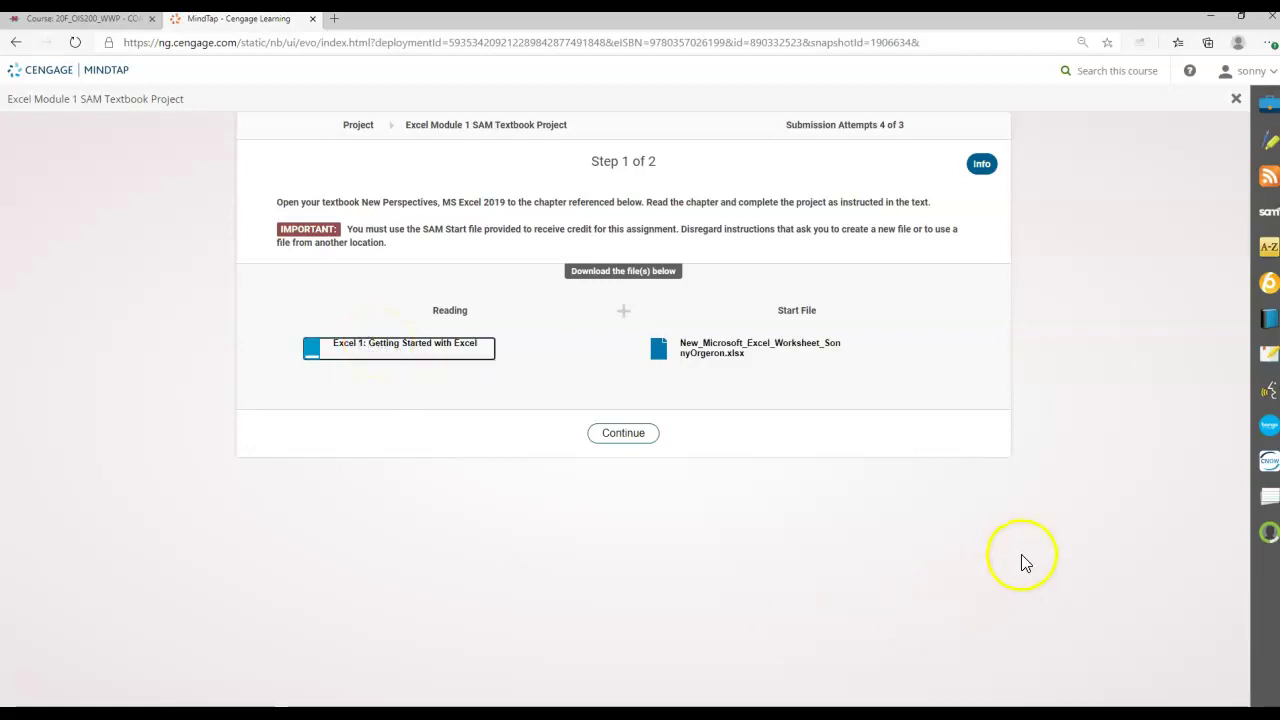
pyautogui.click(762, 347)
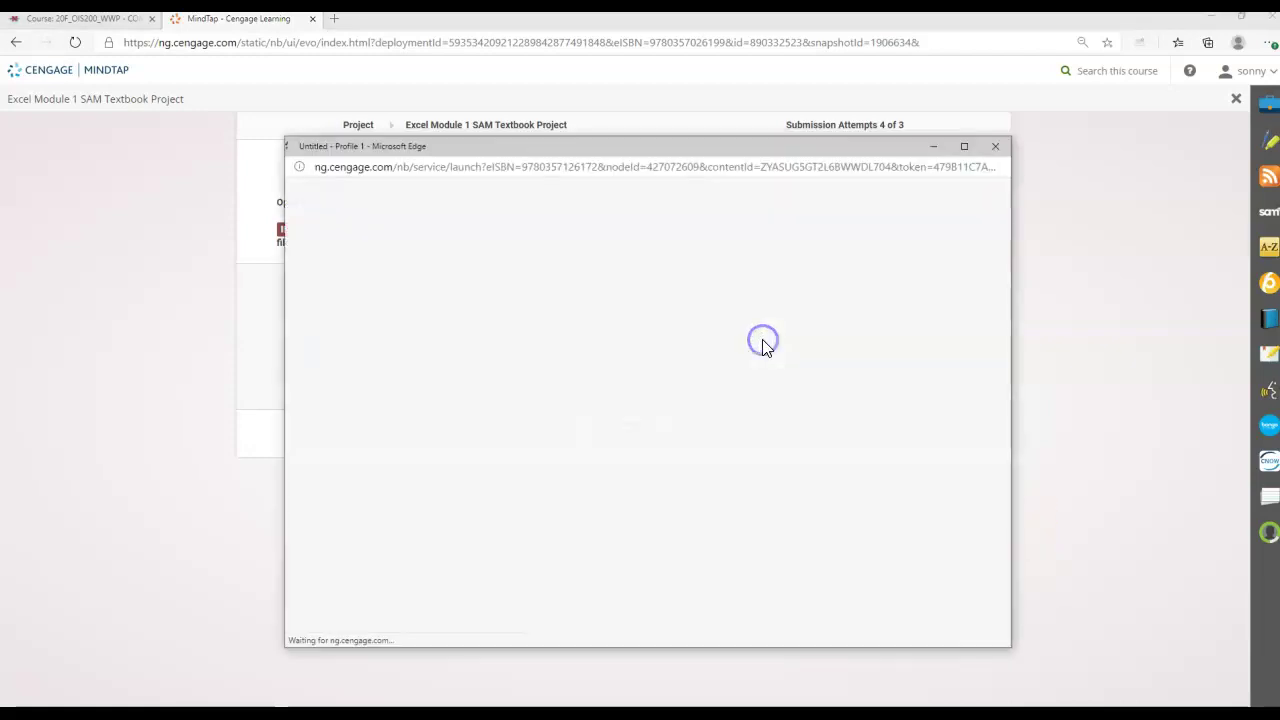
pyautogui.moveTo(901, 146); pyautogui.dragTo(837, 400)
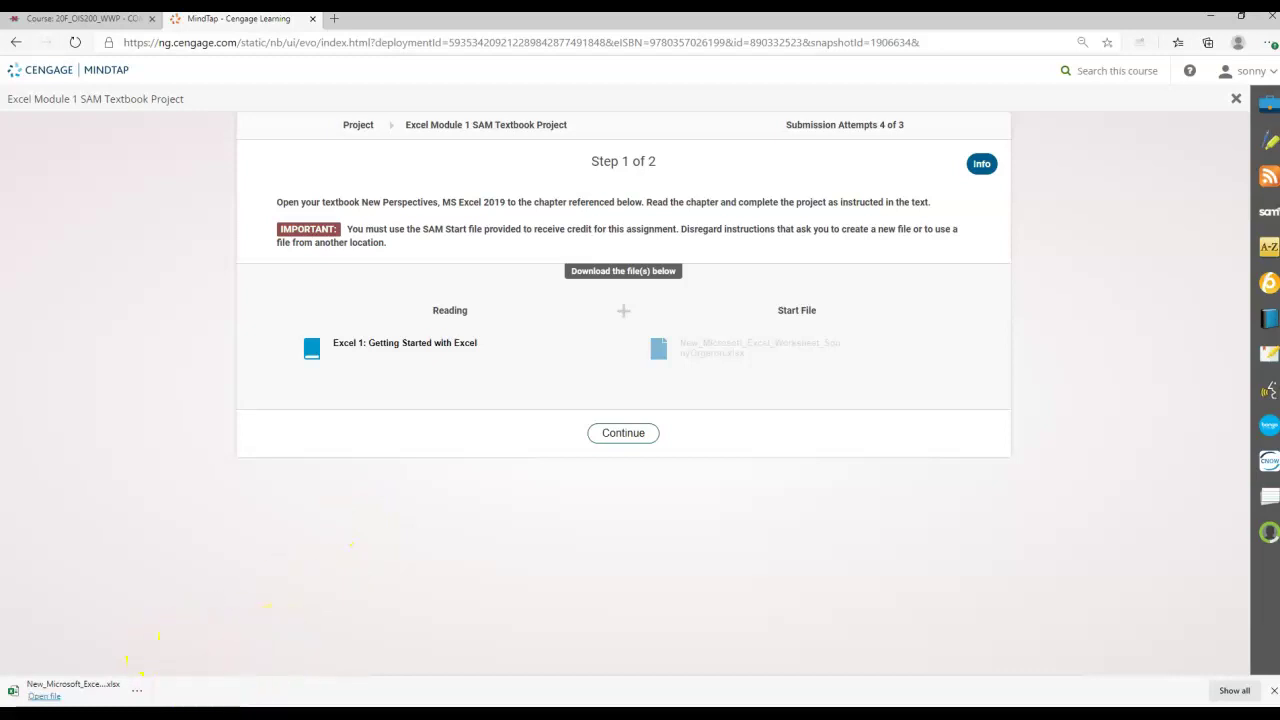
pyautogui.click(91, 693)
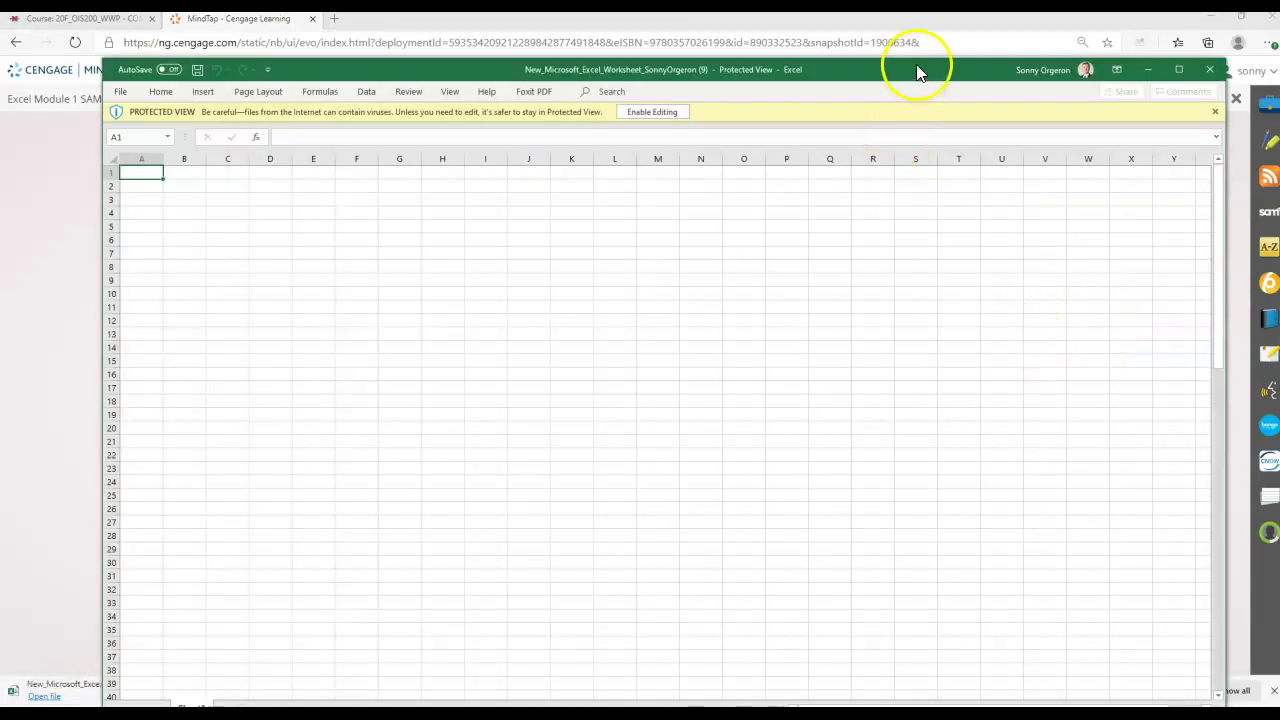
# Enable editing on the downloaded start workbook and position its Excel window.
pyautogui.moveTo(918, 72); pyautogui.dragTo(960, 27)
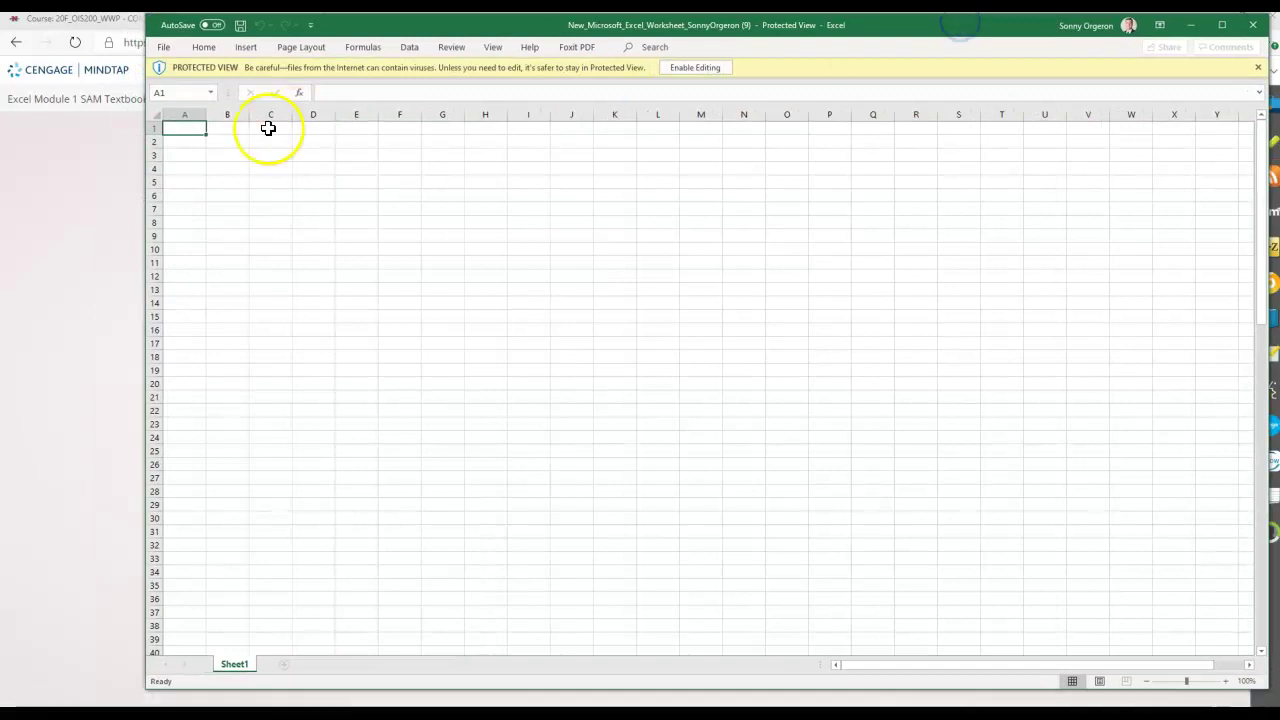
pyautogui.click(699, 63)
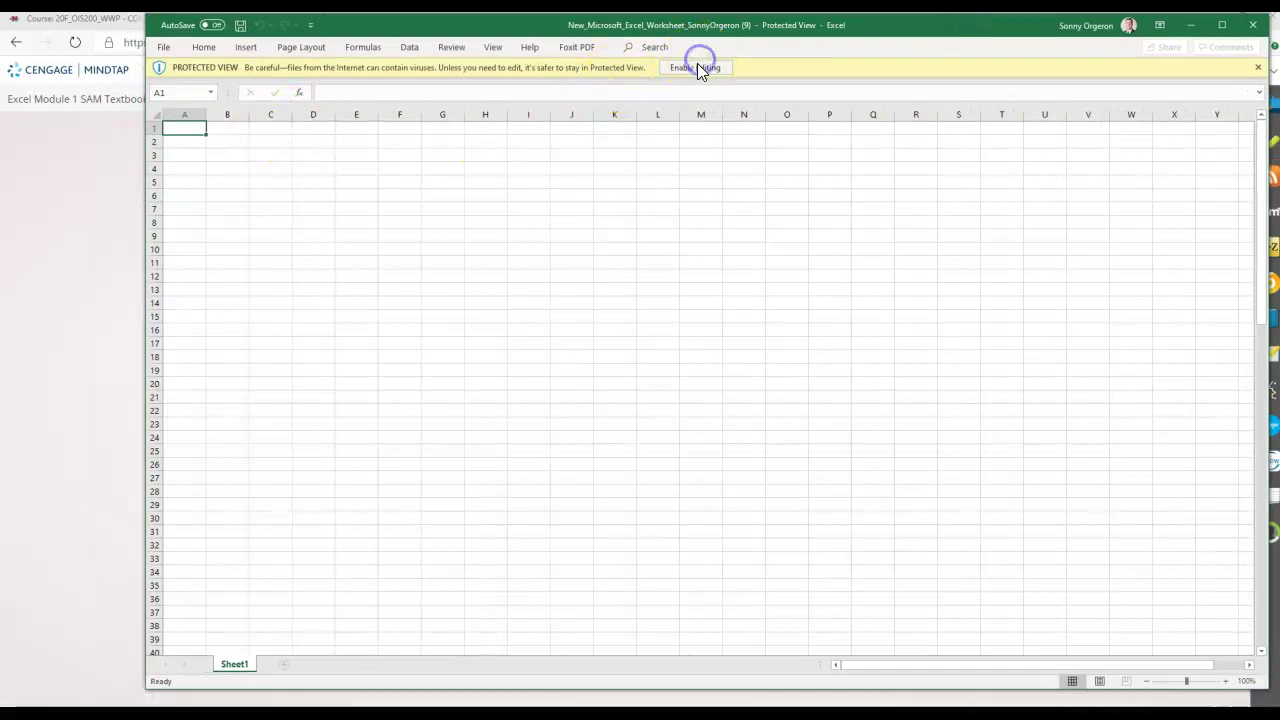
pyautogui.moveTo(880, 37)
pyautogui.mouseDown()
pyautogui.moveTo(883, 23)
pyautogui.moveTo(868, 26)
pyautogui.mouseUp()
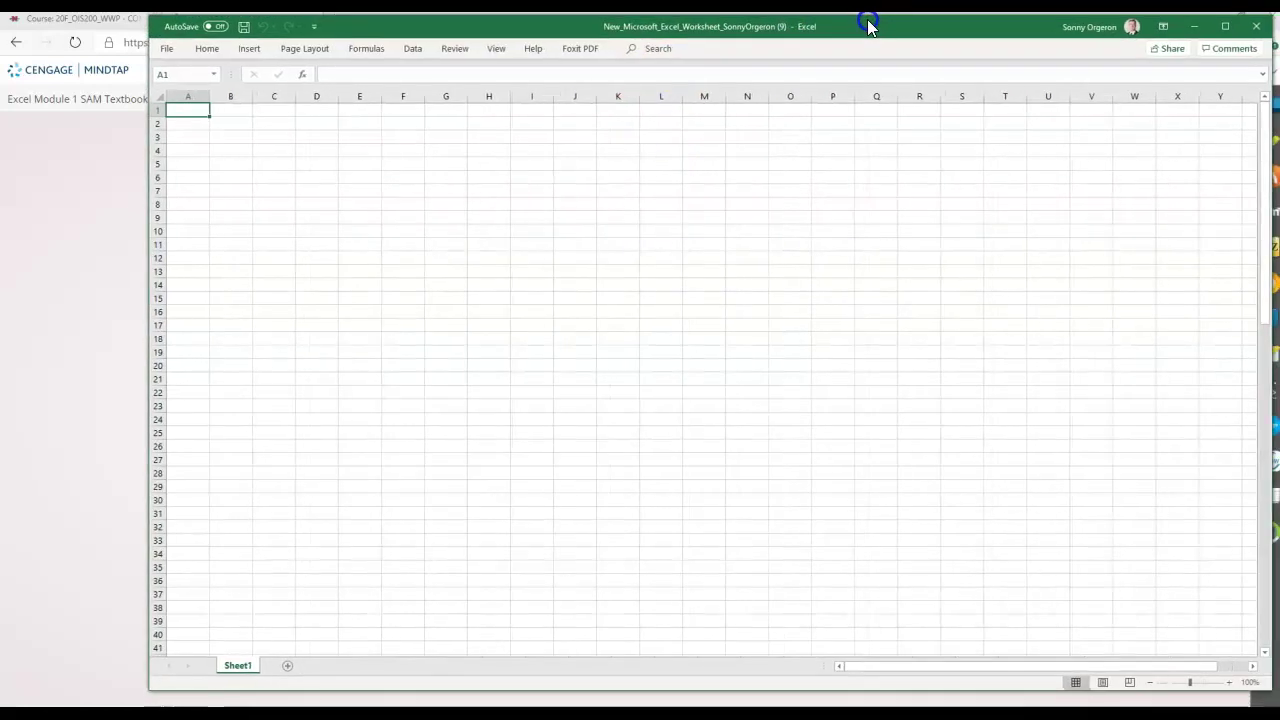
pyautogui.click(330, 698)
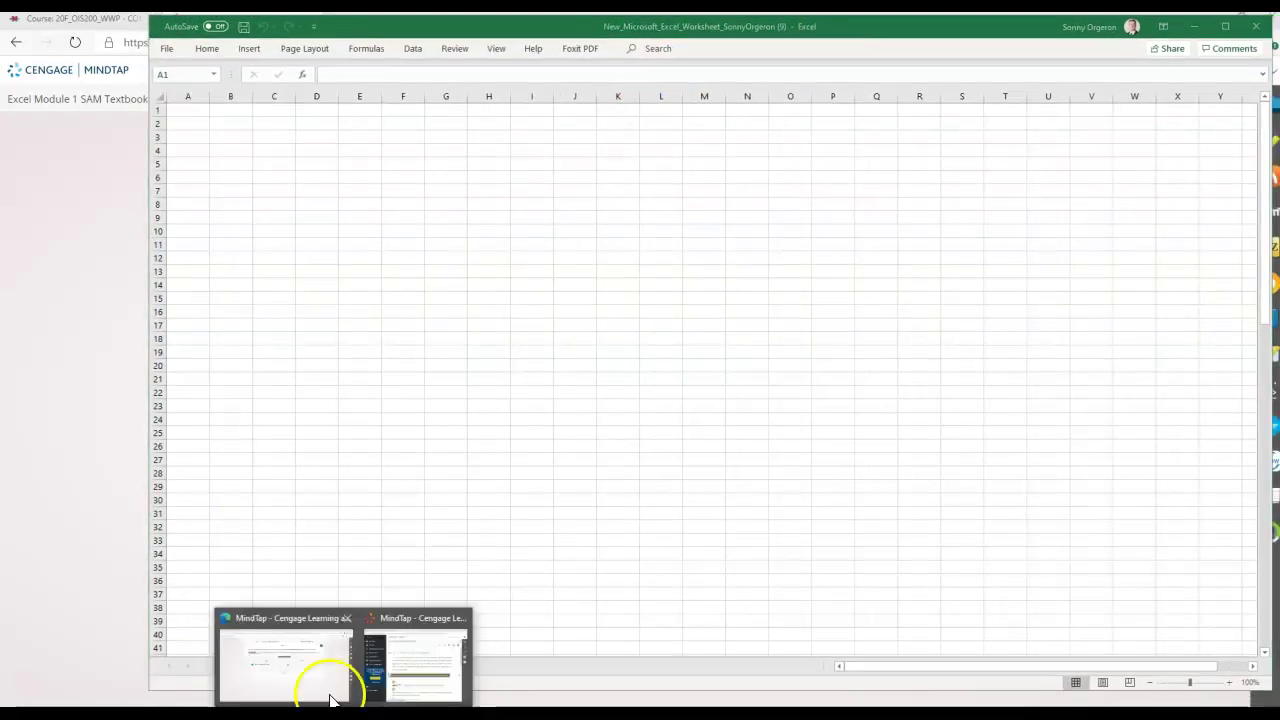
# Bring the MindTap reader forward and enlarge it to show more text.
pyautogui.click(376, 659)
pyautogui.moveTo(600, 402); pyautogui.dragTo(400, 38)
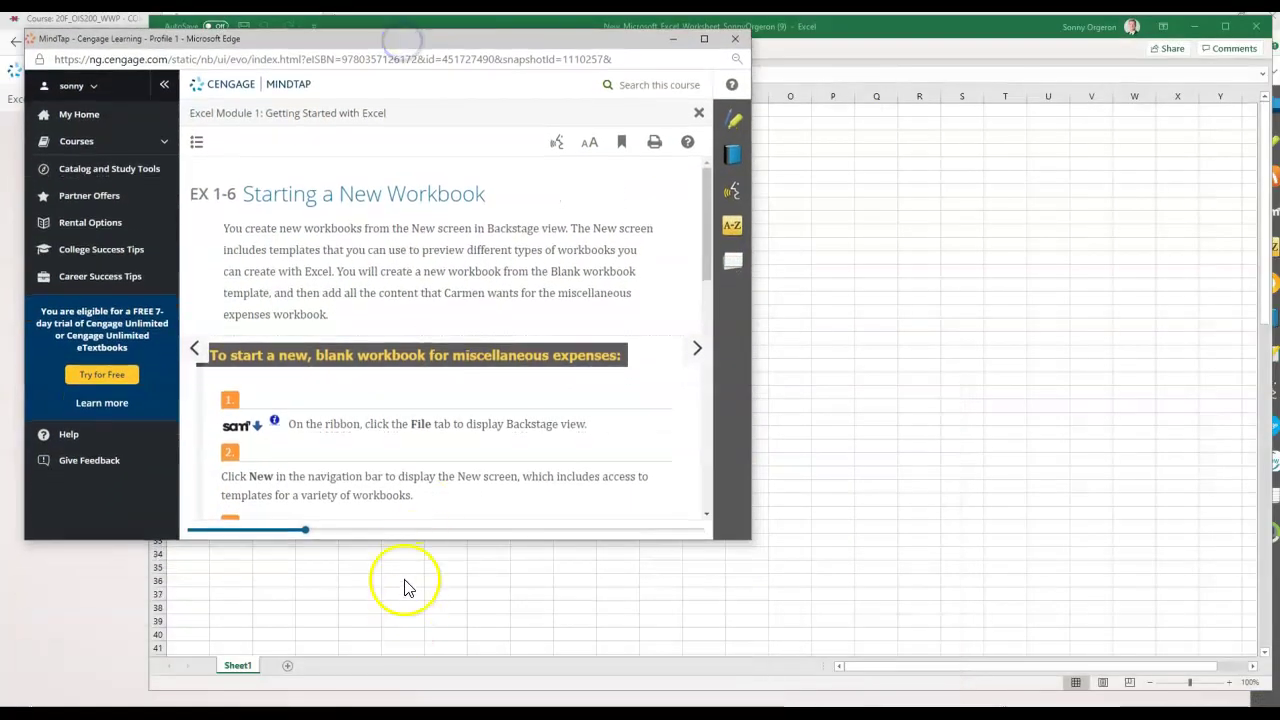
pyautogui.moveTo(403, 540); pyautogui.dragTo(380, 696)
pyautogui.moveTo(371, 38)
pyautogui.mouseDown()
pyautogui.moveTo(370, 16)
pyautogui.moveTo(368, 28)
pyautogui.mouseUp()
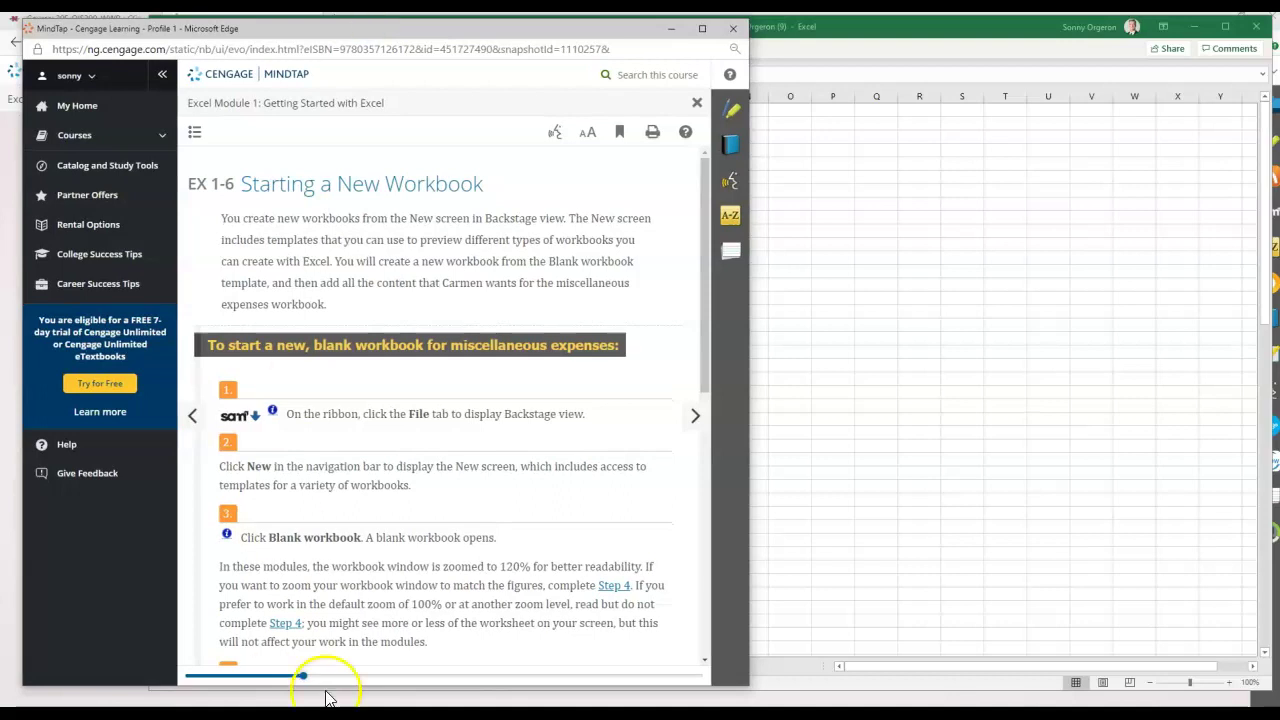
pyautogui.moveTo(360, 690); pyautogui.dragTo(360, 699)
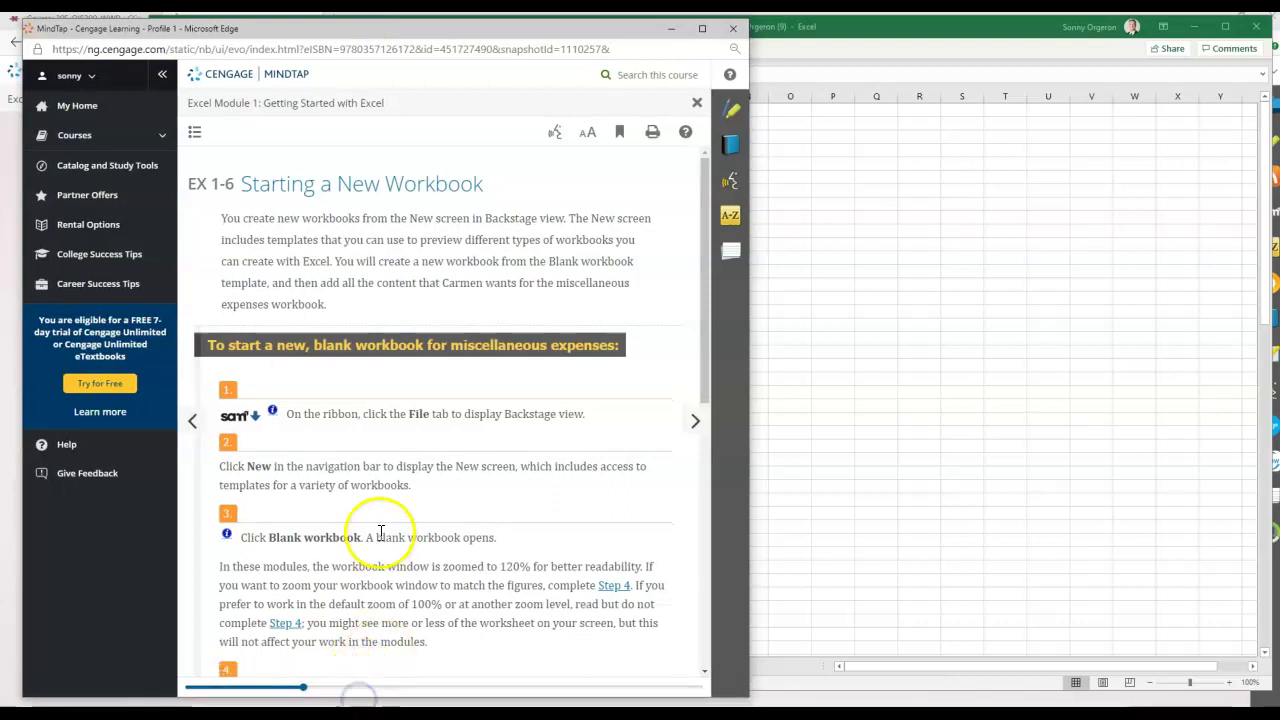
# Jump via the table of contents to the Starting a New Workbook section and read it.
pyautogui.click(195, 136)
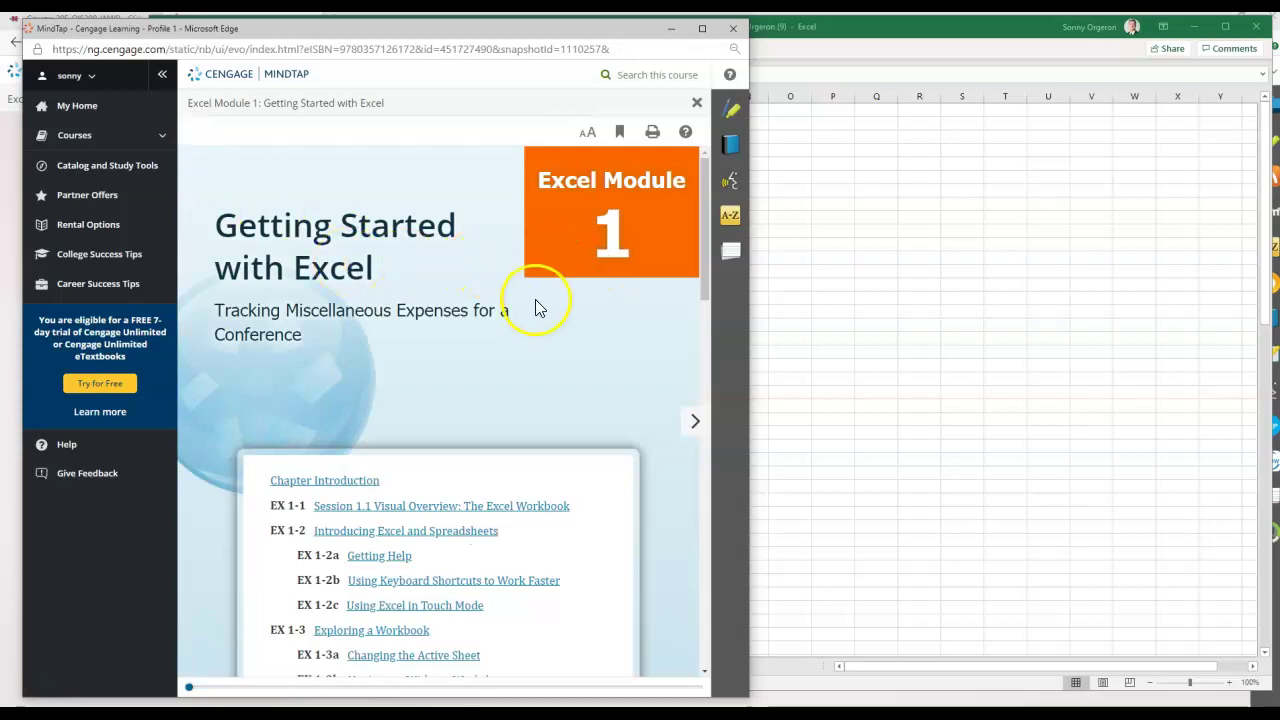
pyautogui.scroll(-3, 537, 305)
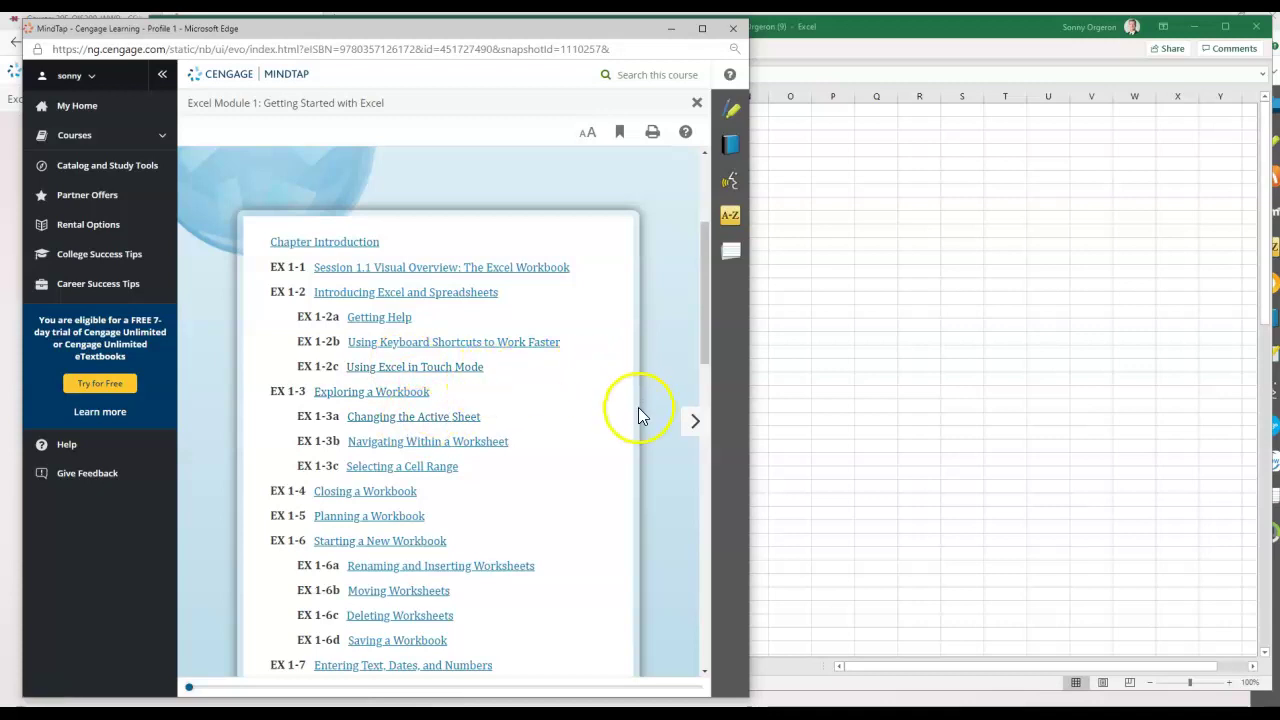
pyautogui.scroll(-1, 330, 457)
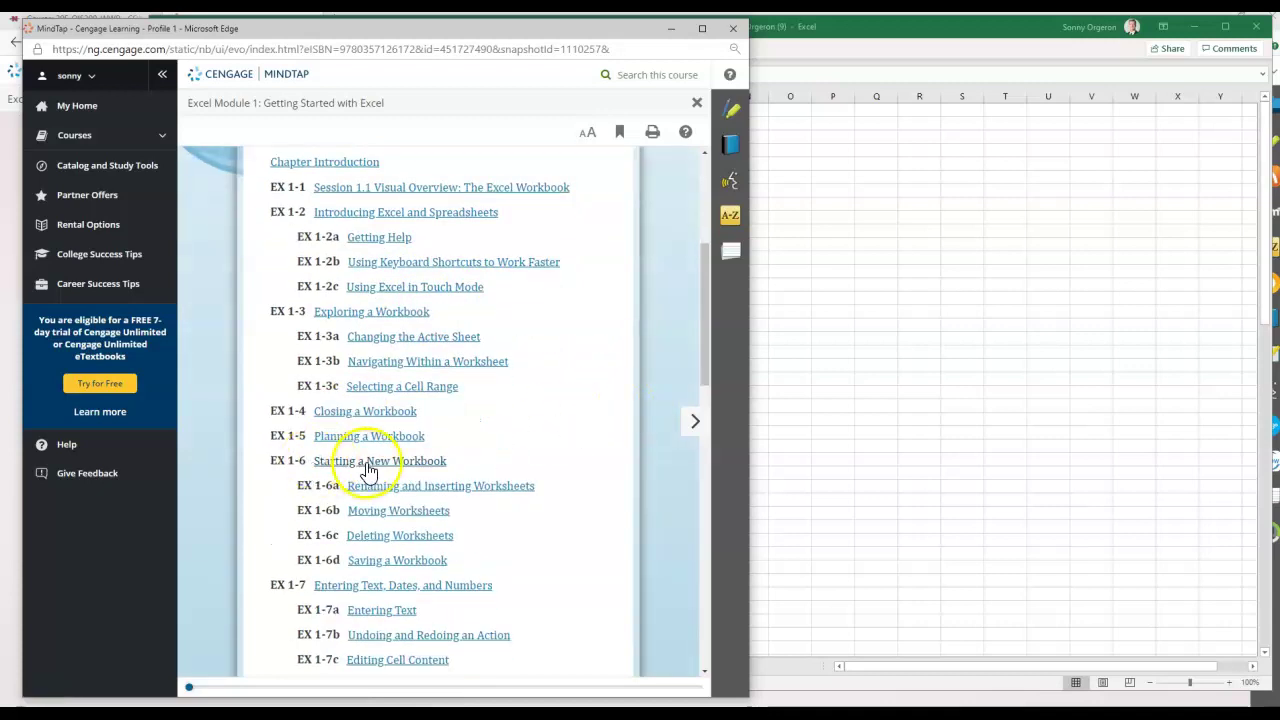
pyautogui.click(369, 468)
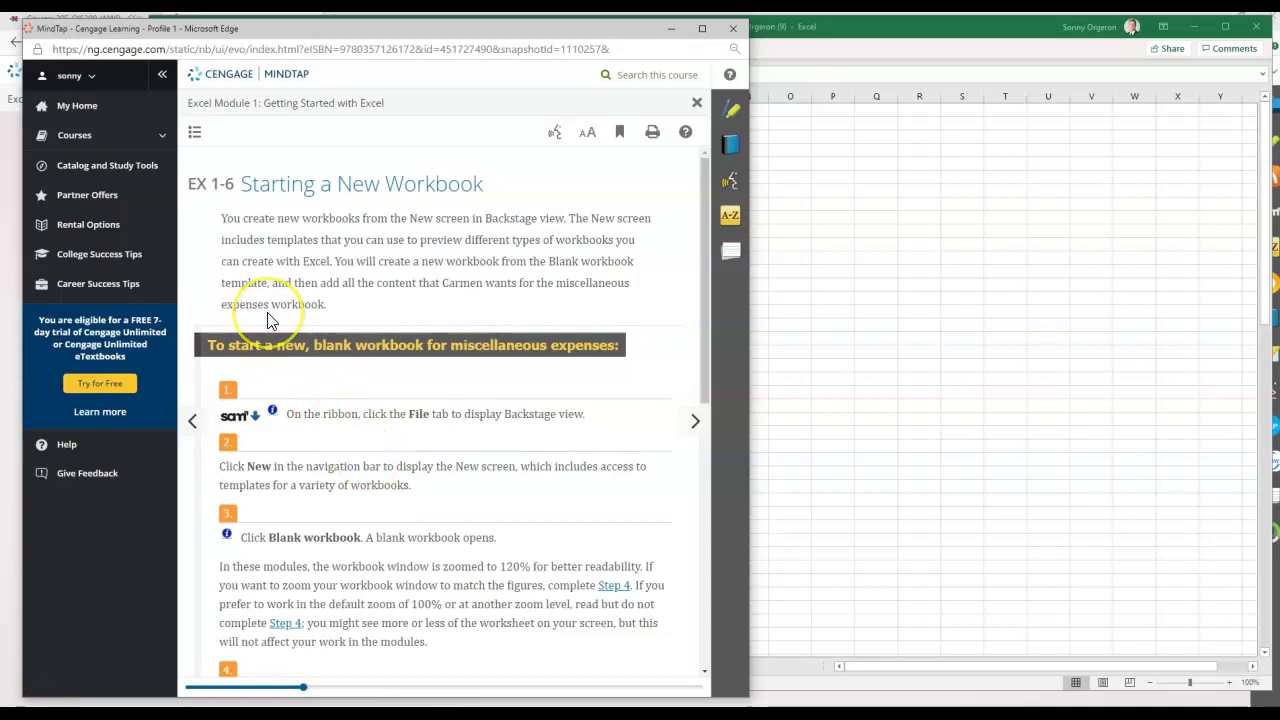
pyautogui.scroll(-3, 267, 320)
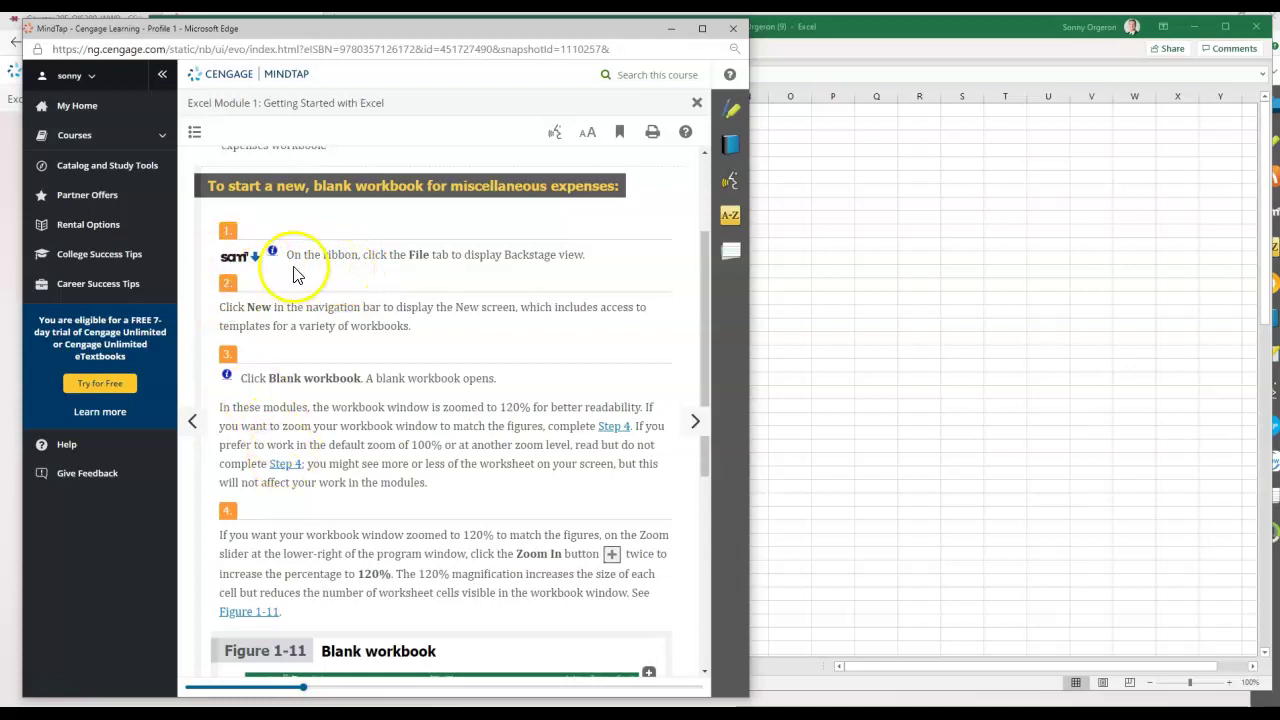
pyautogui.scroll(-1, 246, 512)
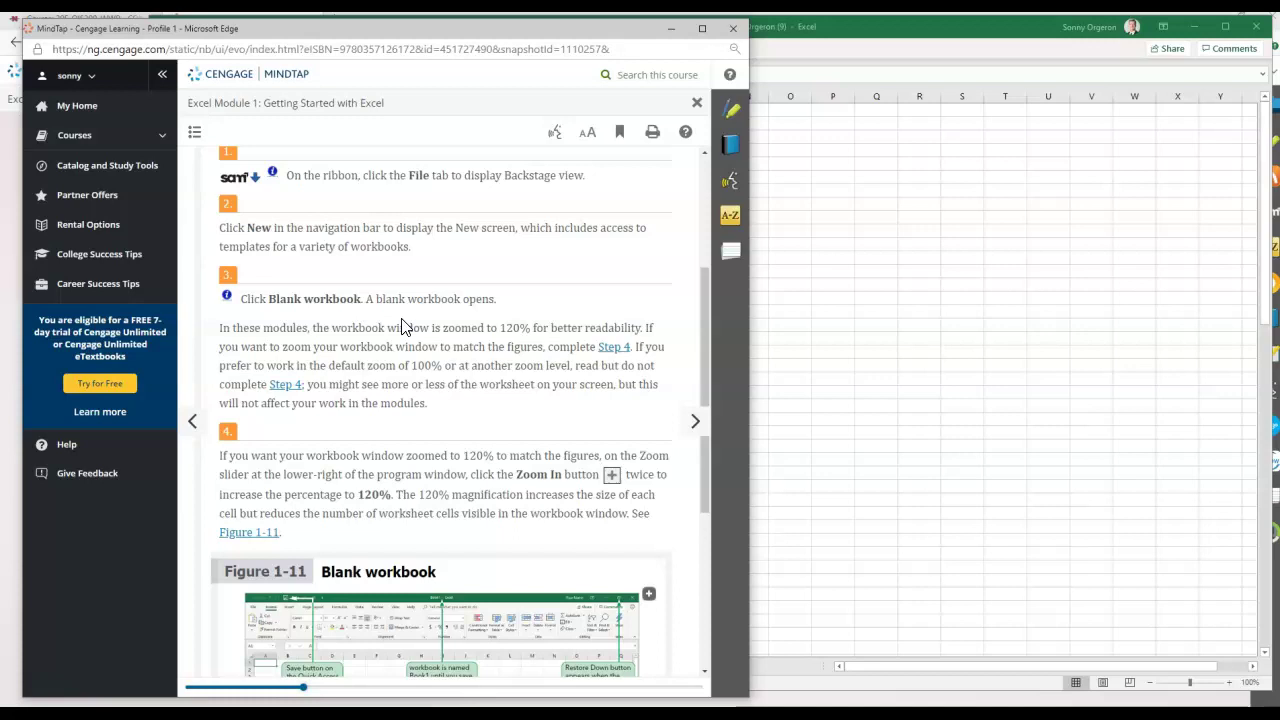
pyautogui.scroll(-5, 405, 340)
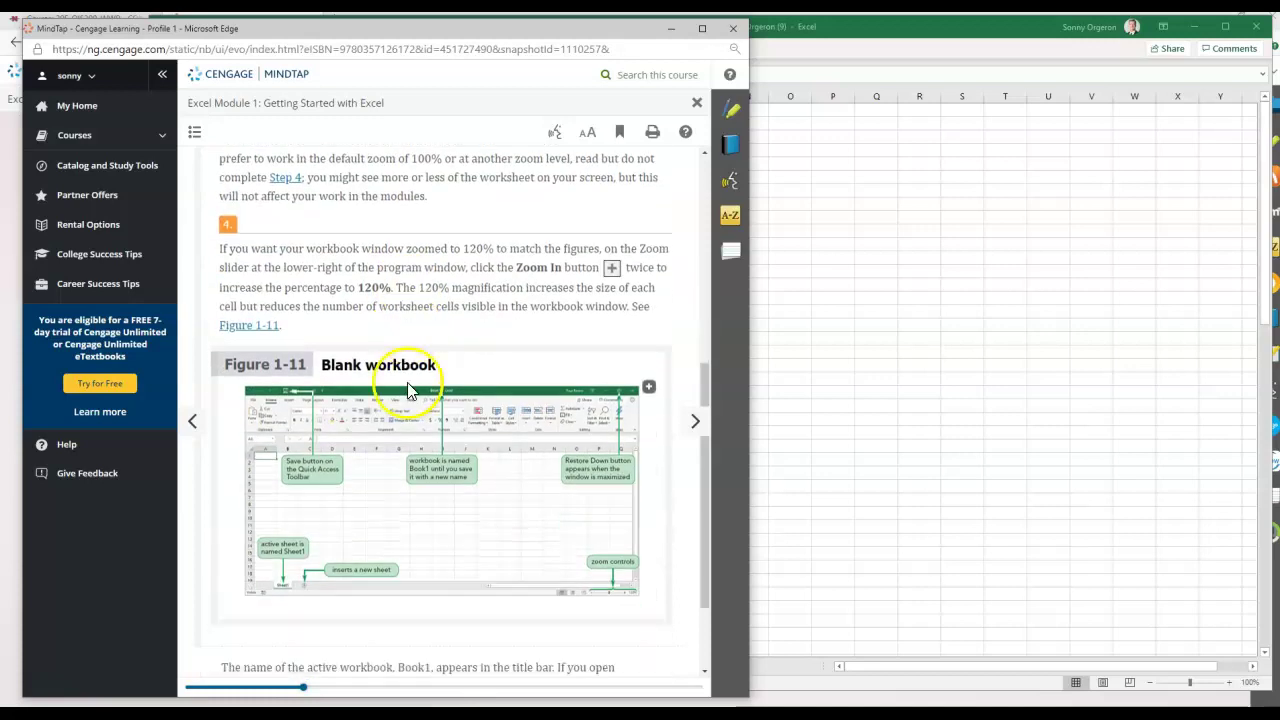
# Read the Renaming and Inserting Worksheets page, then slide the reader right to reveal Excel.
pyautogui.click(697, 424)
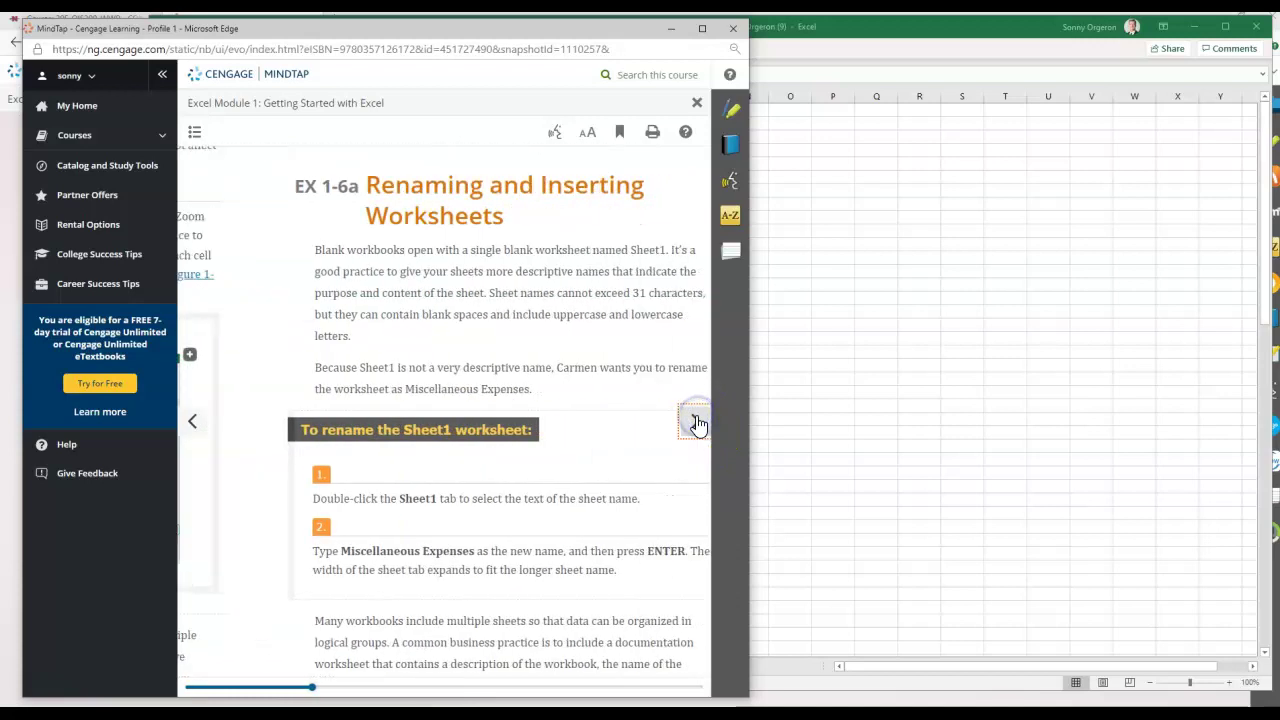
pyautogui.scroll(-2, 493, 418)
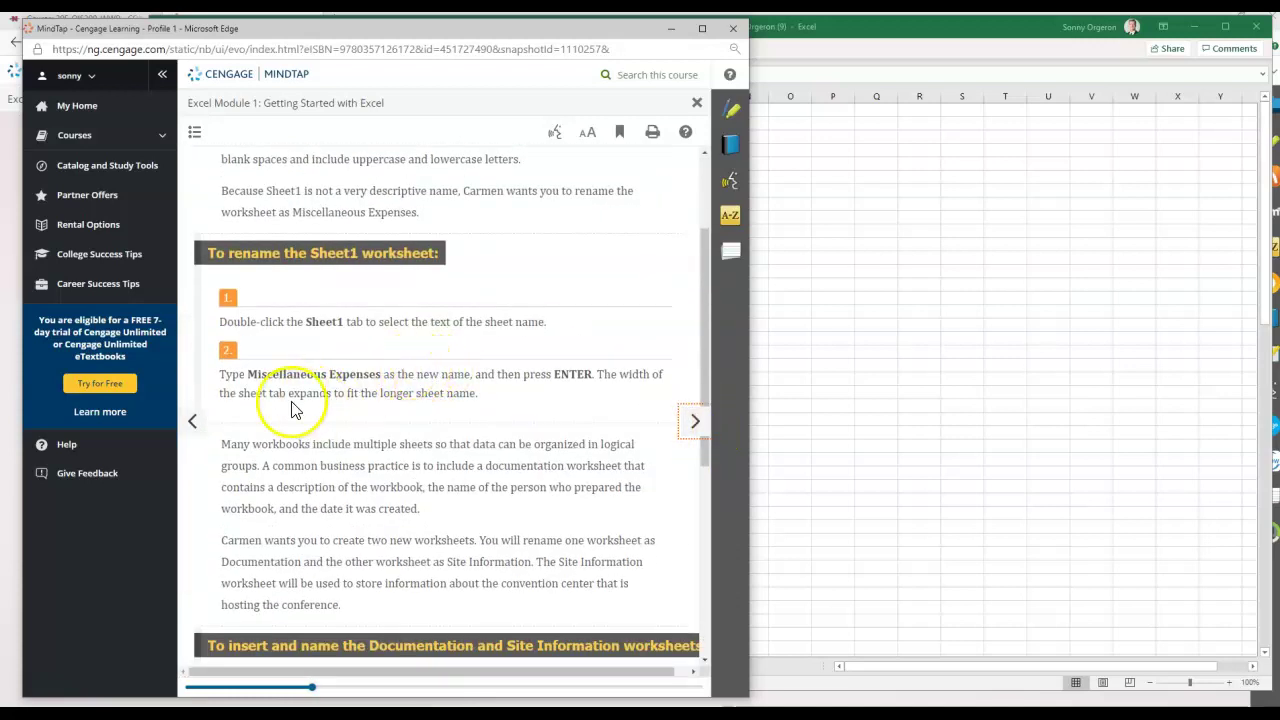
pyautogui.scroll(-1, 293, 410)
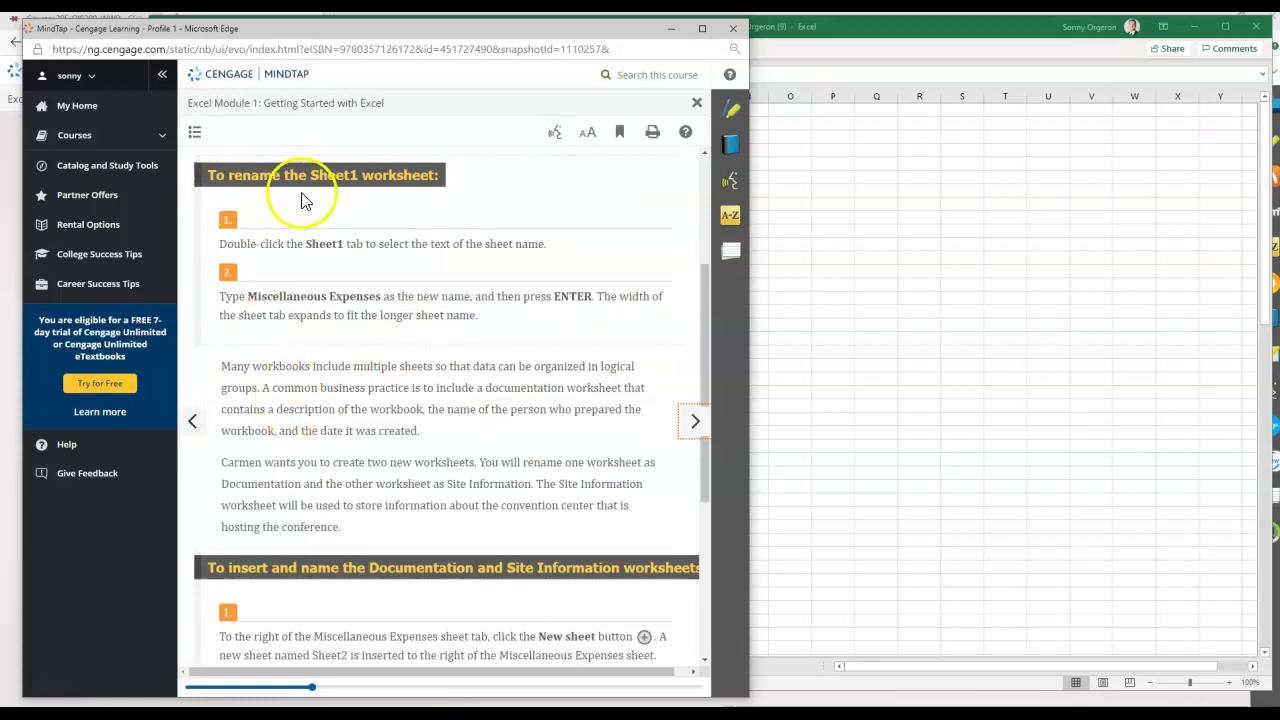
pyautogui.click(421, 197)
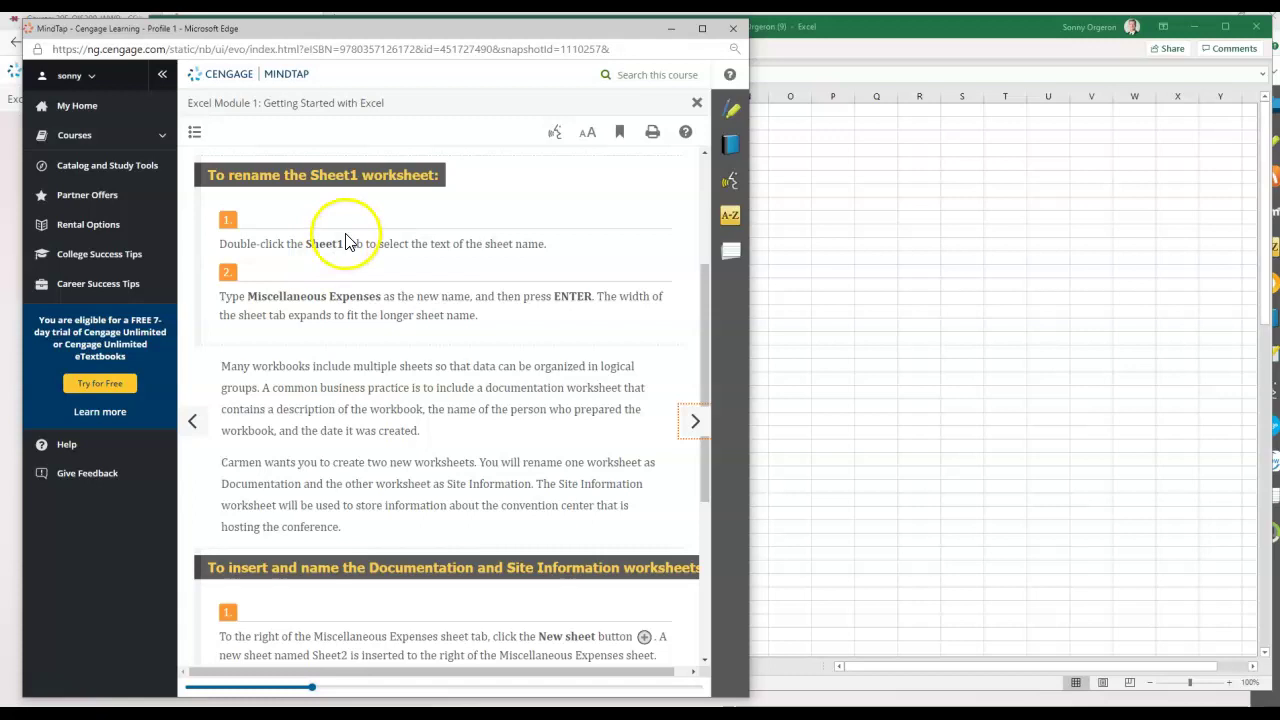
pyautogui.moveTo(430, 28); pyautogui.dragTo(1279, 14)
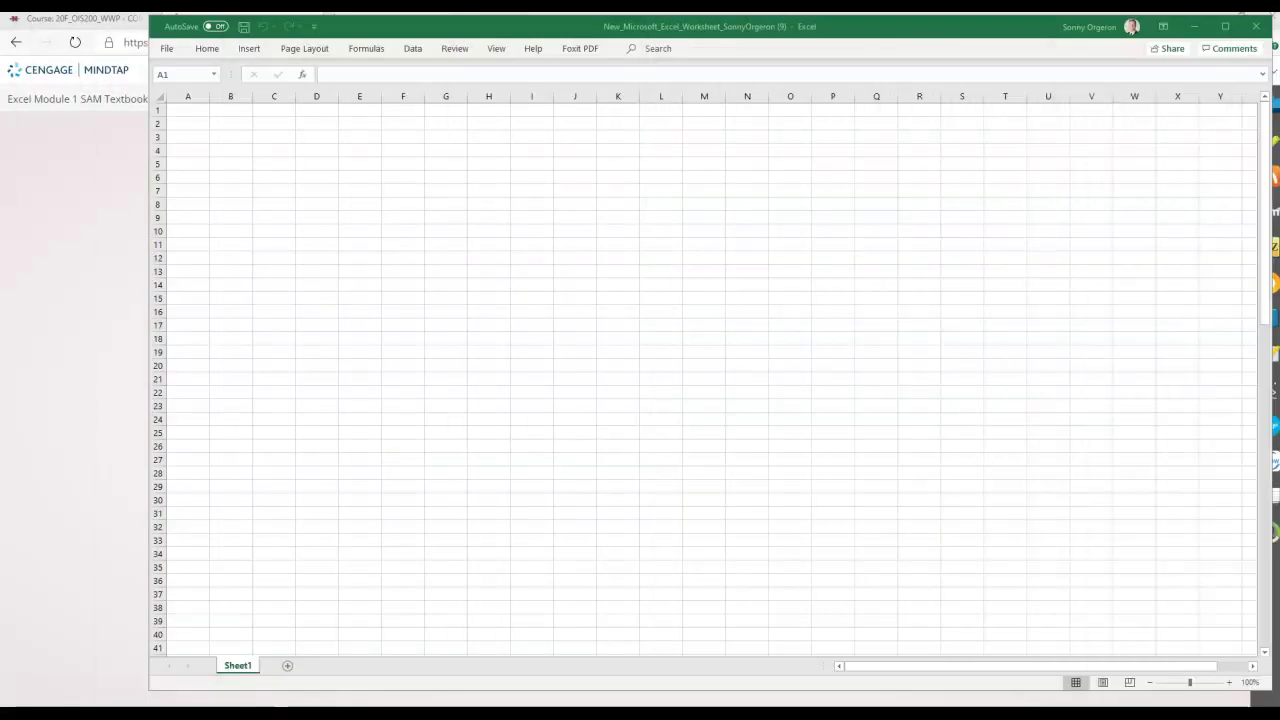
# Rename Sheet1 to Miscellaneous Expenses, maximize Excel, and bring the MindTap instructions back.
pyautogui.click(248, 666)
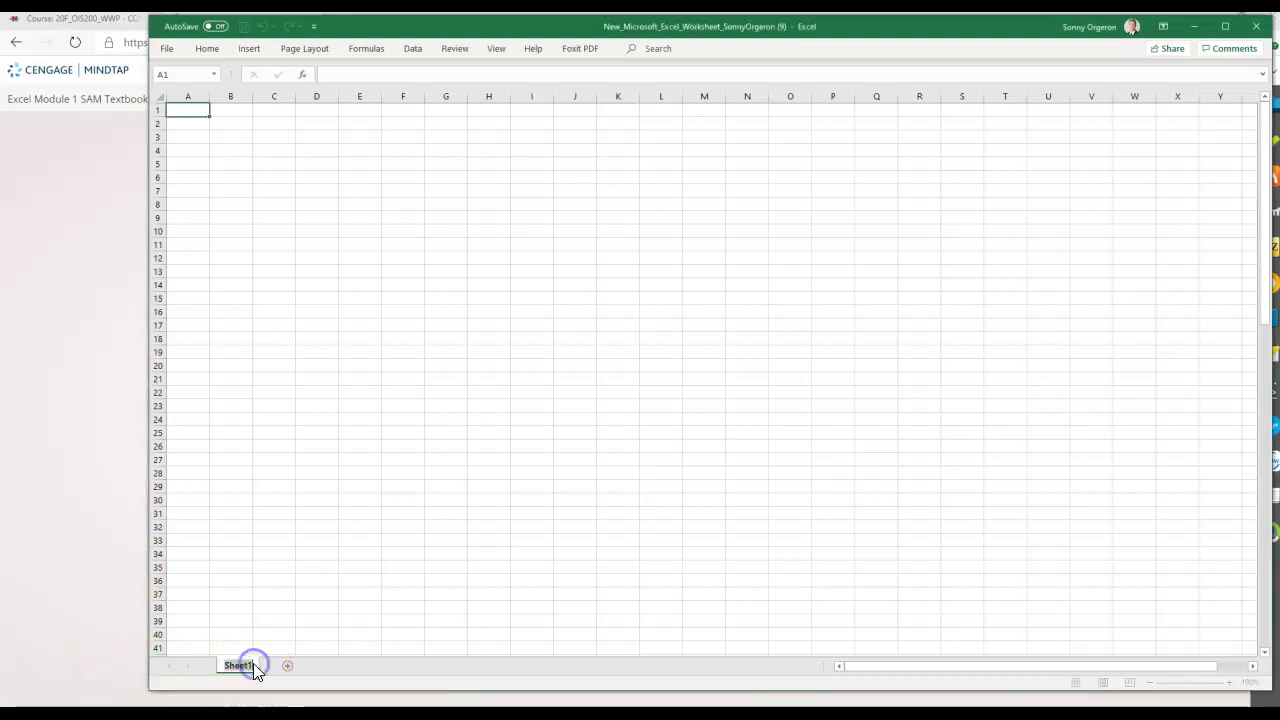
pyautogui.write('ml')
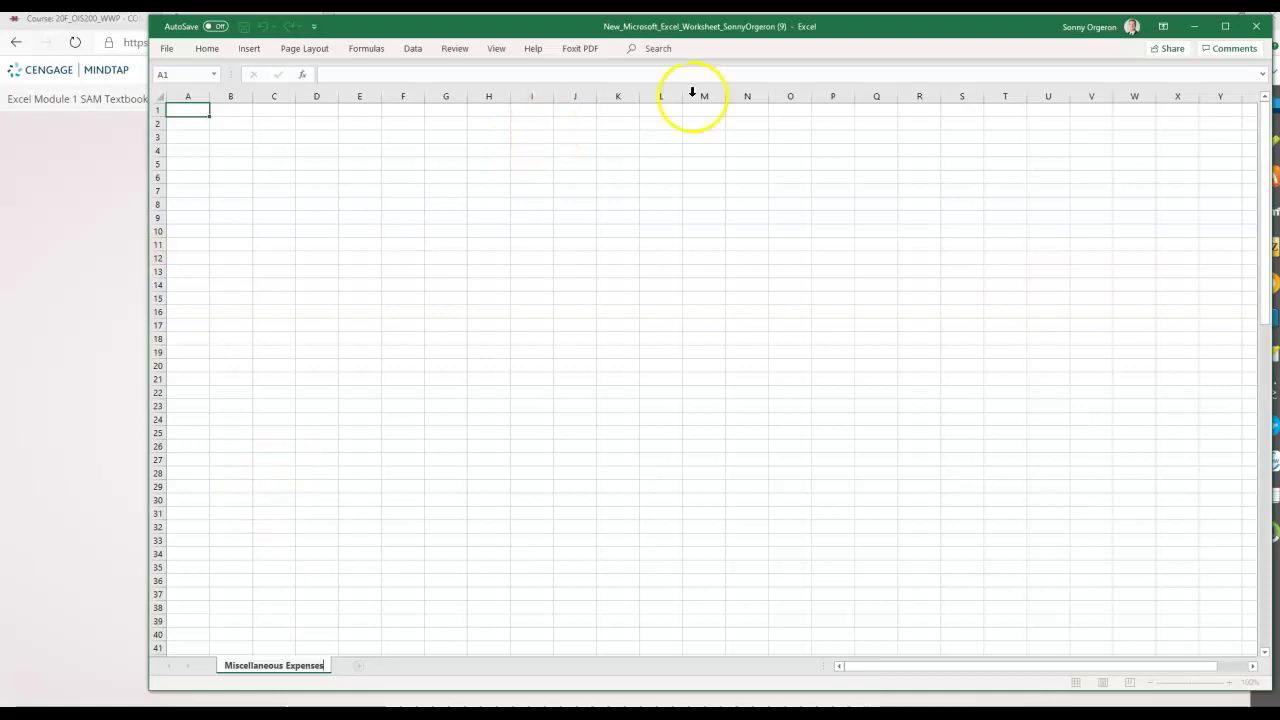
pyautogui.click(1226, 27)
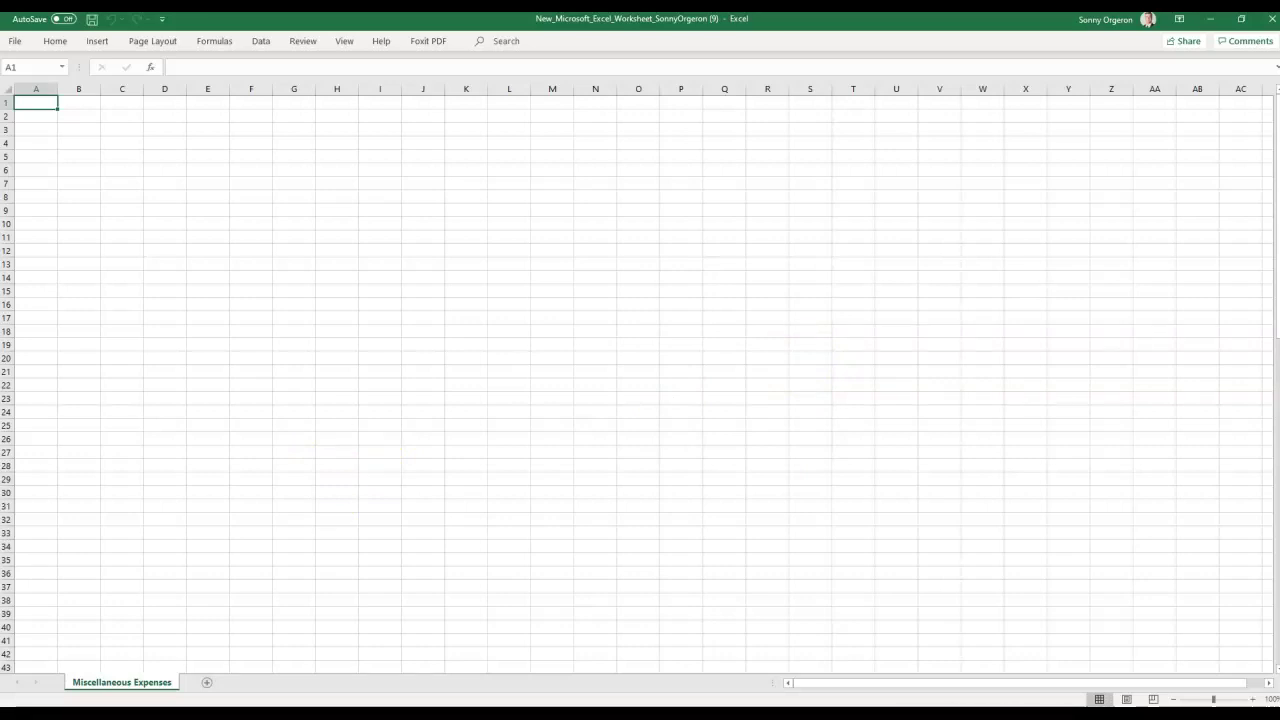
pyautogui.moveTo(1279, 30); pyautogui.dragTo(1019, 19)
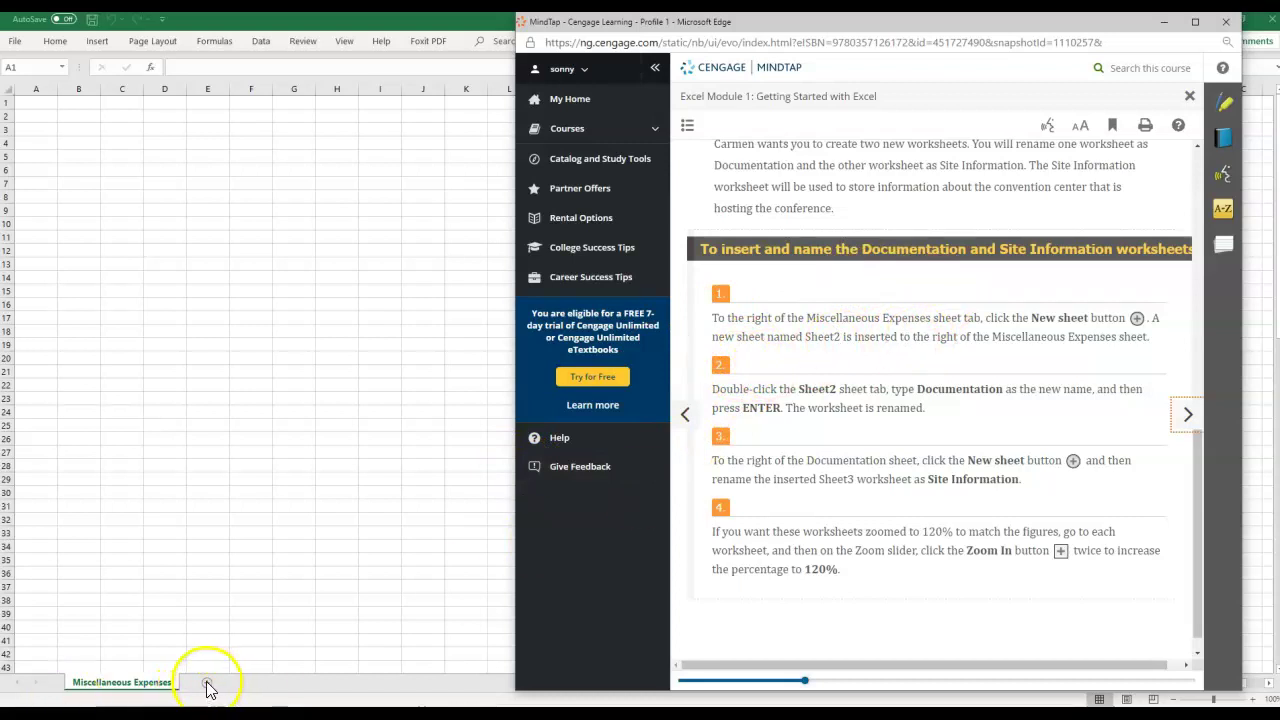
# Insert a new sheet and name it Documentation using the word copied from the instructions.
pyautogui.click(207, 687)
pyautogui.click(207, 687)
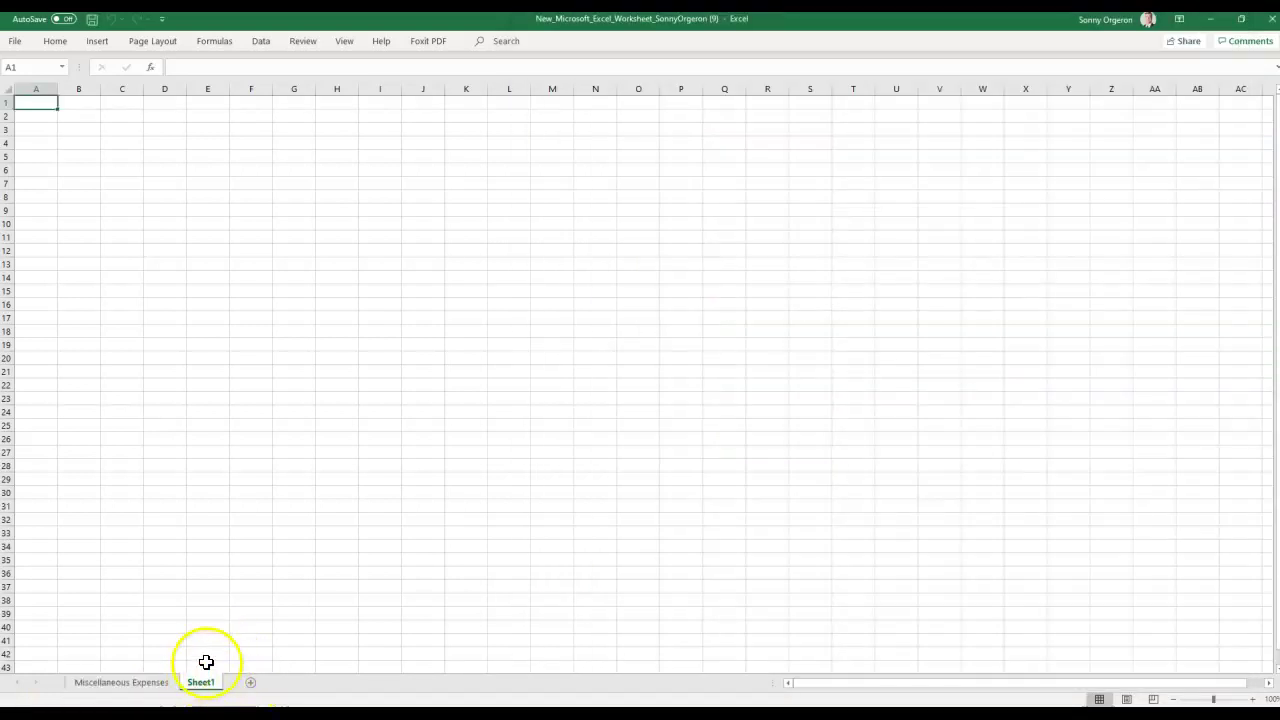
pyautogui.moveTo(343, 680)
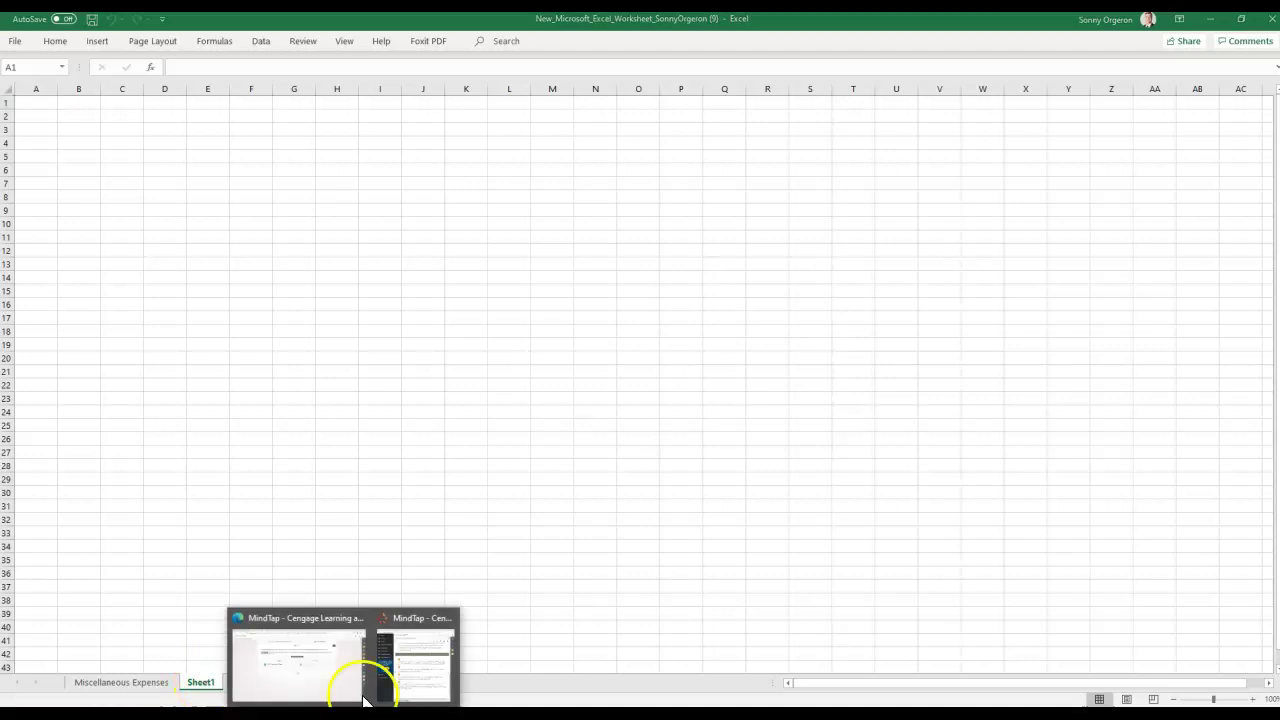
pyautogui.click(391, 668)
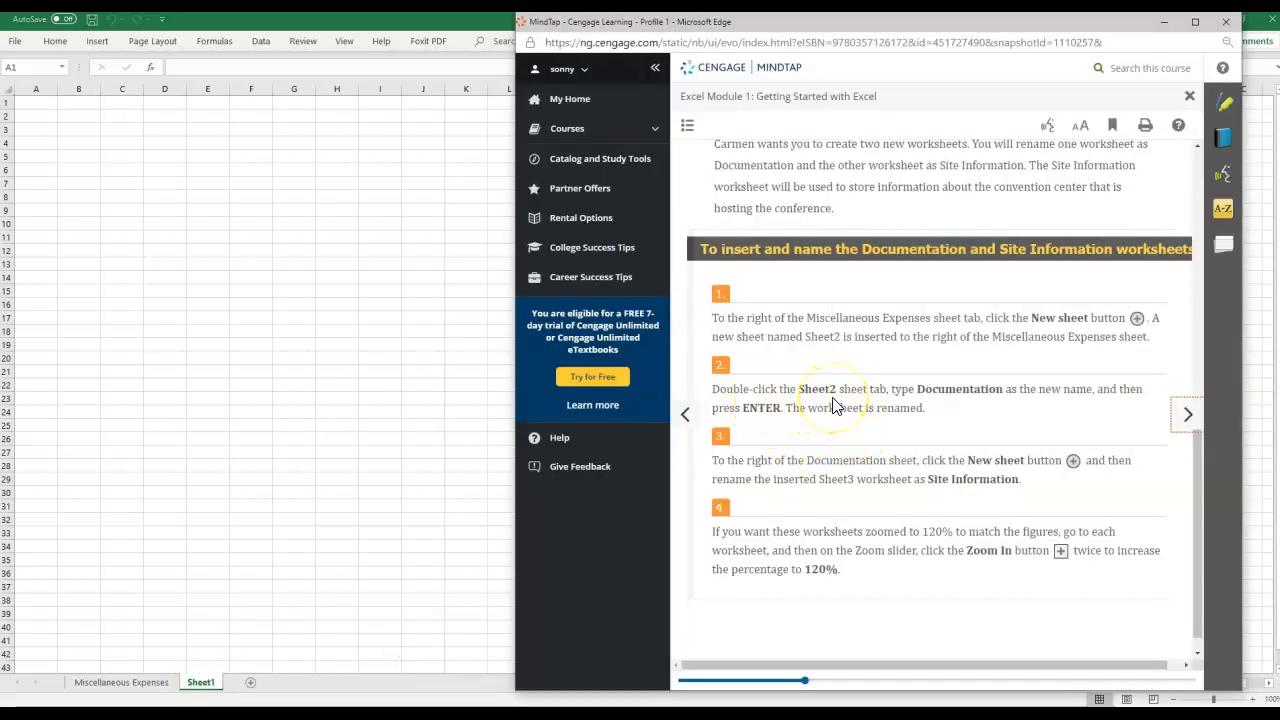
pyautogui.doubleClick(918, 389)
pyautogui.hotkey('ctrl', 'c')
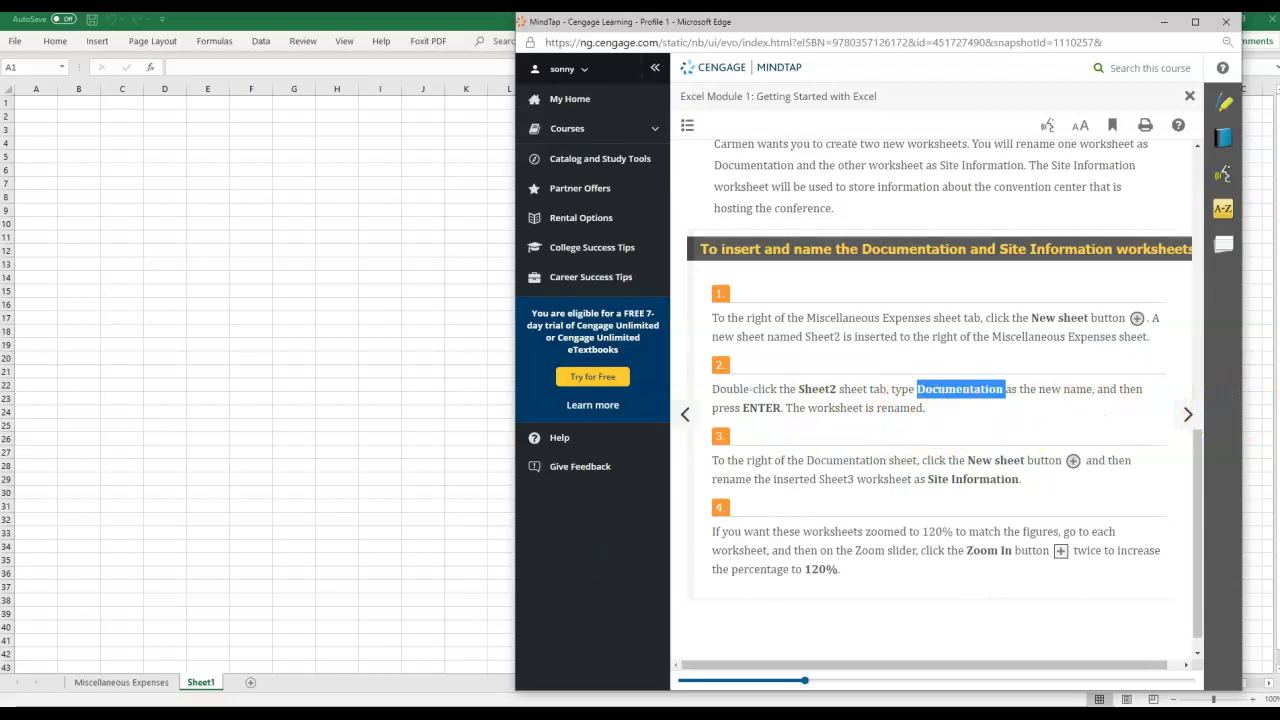
pyautogui.doubleClick(199, 683)
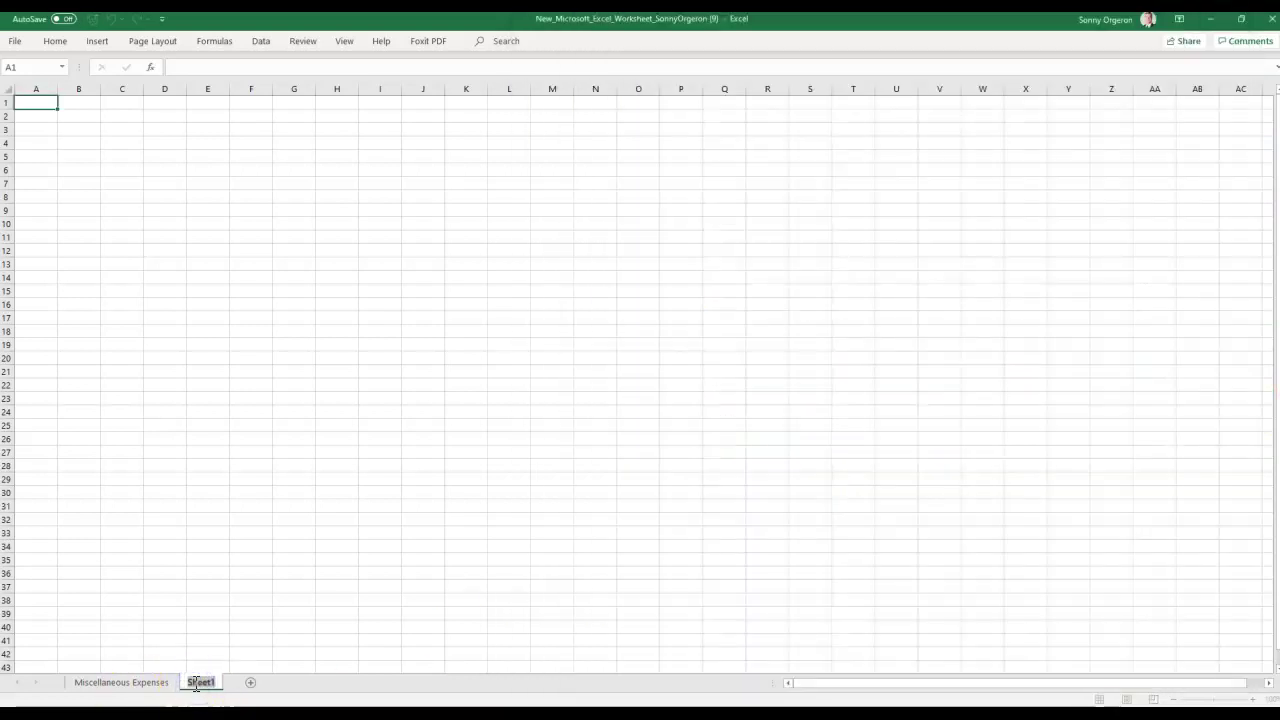
pyautogui.hotkey('ctrl', 'v')
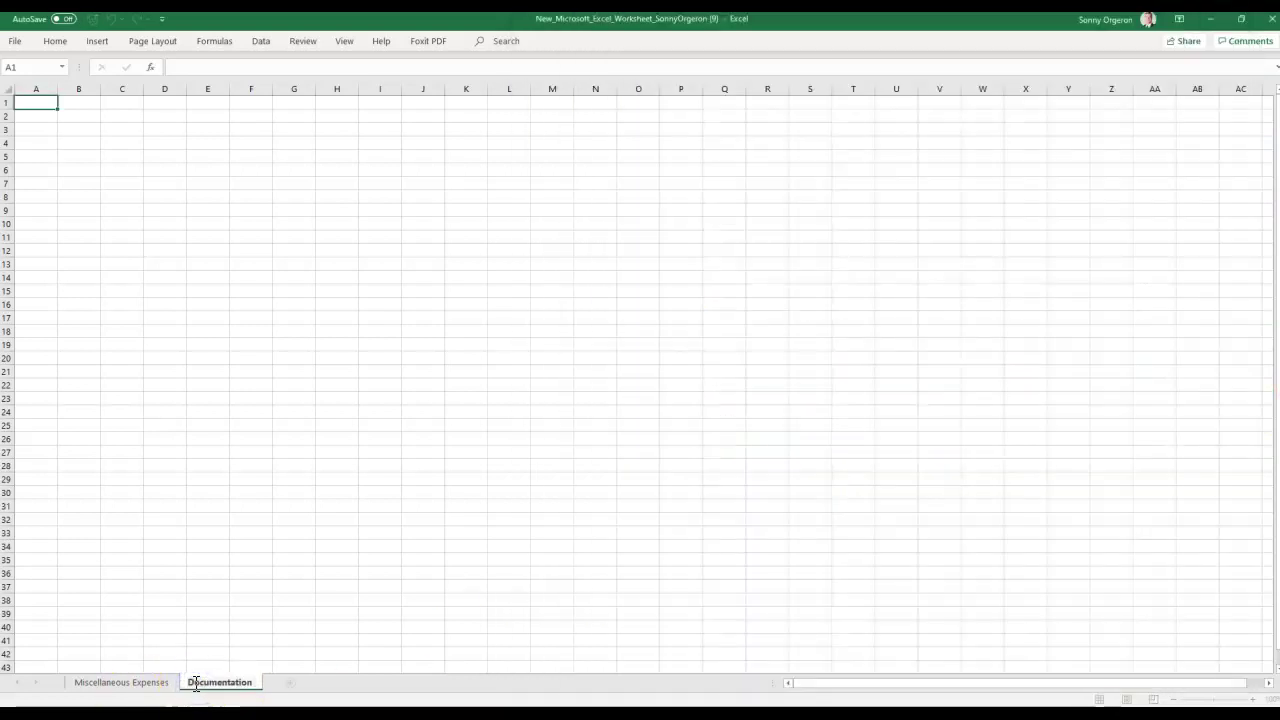
pyautogui.press('Return')
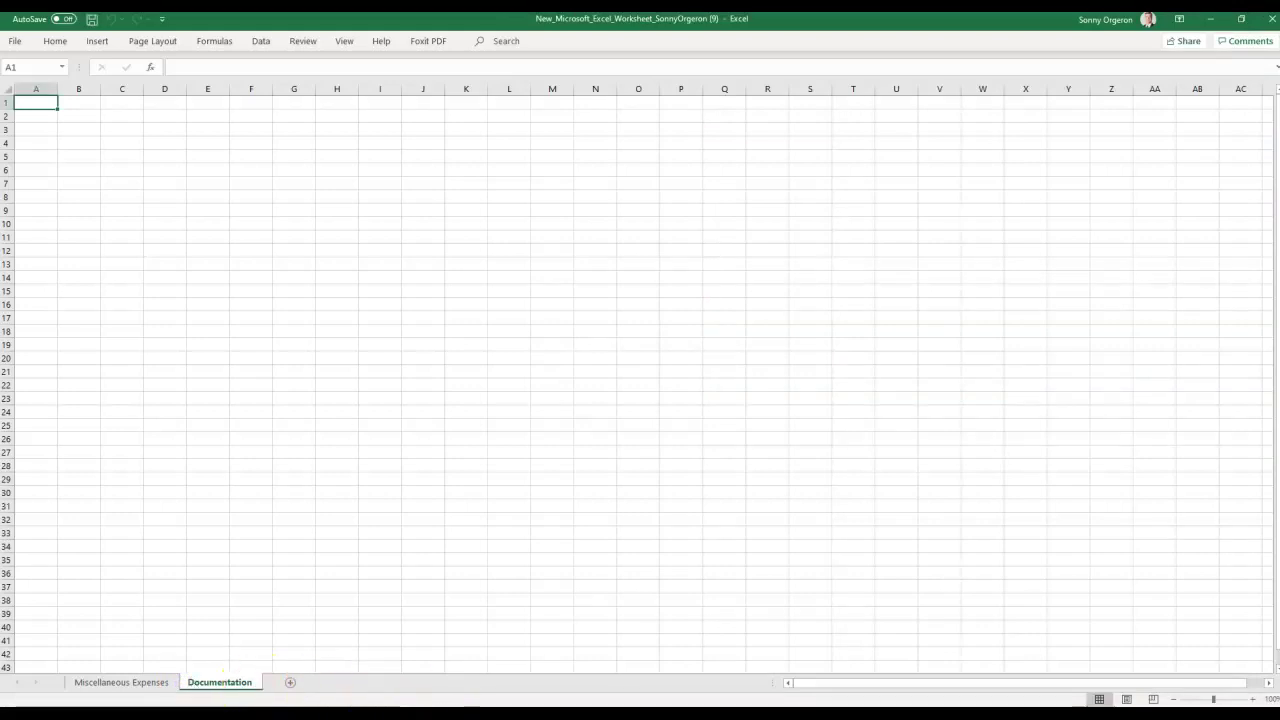
# Select the words Site Information in the MindTap instructions and return to Excel.
pyautogui.click(399, 659)
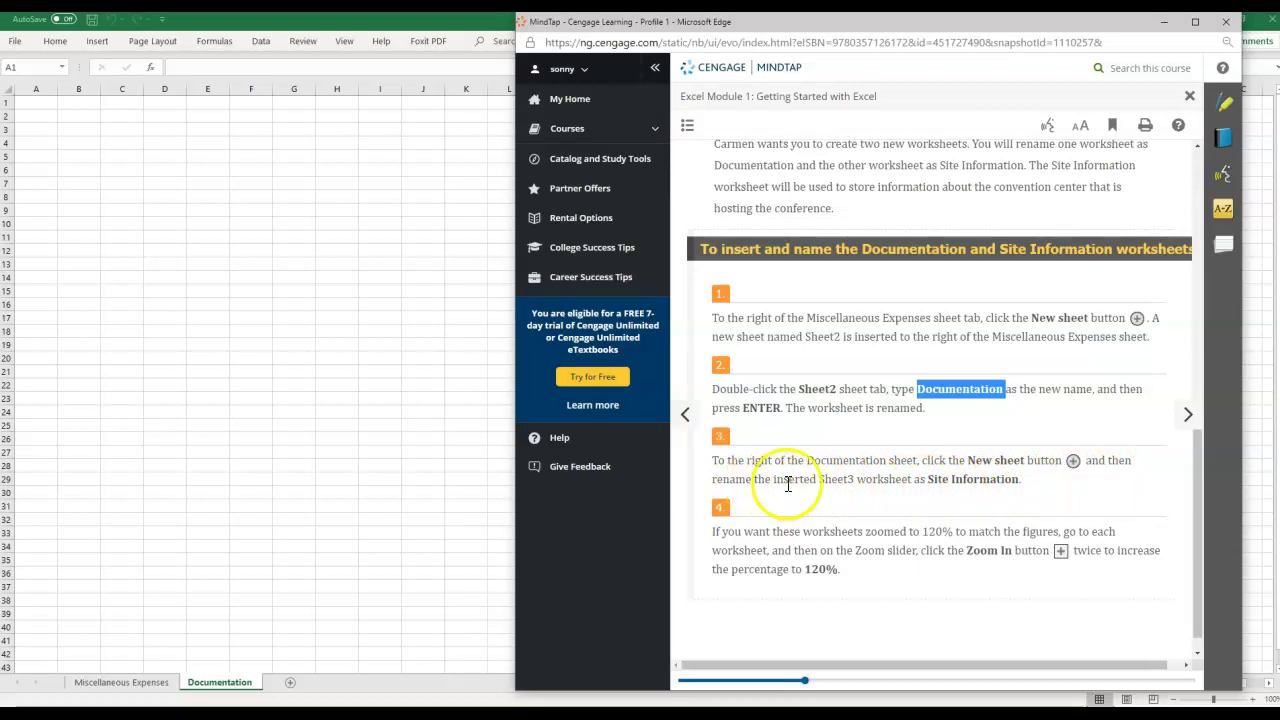
pyautogui.click(931, 480)
pyautogui.moveTo(931, 480); pyautogui.dragTo(1018, 480)
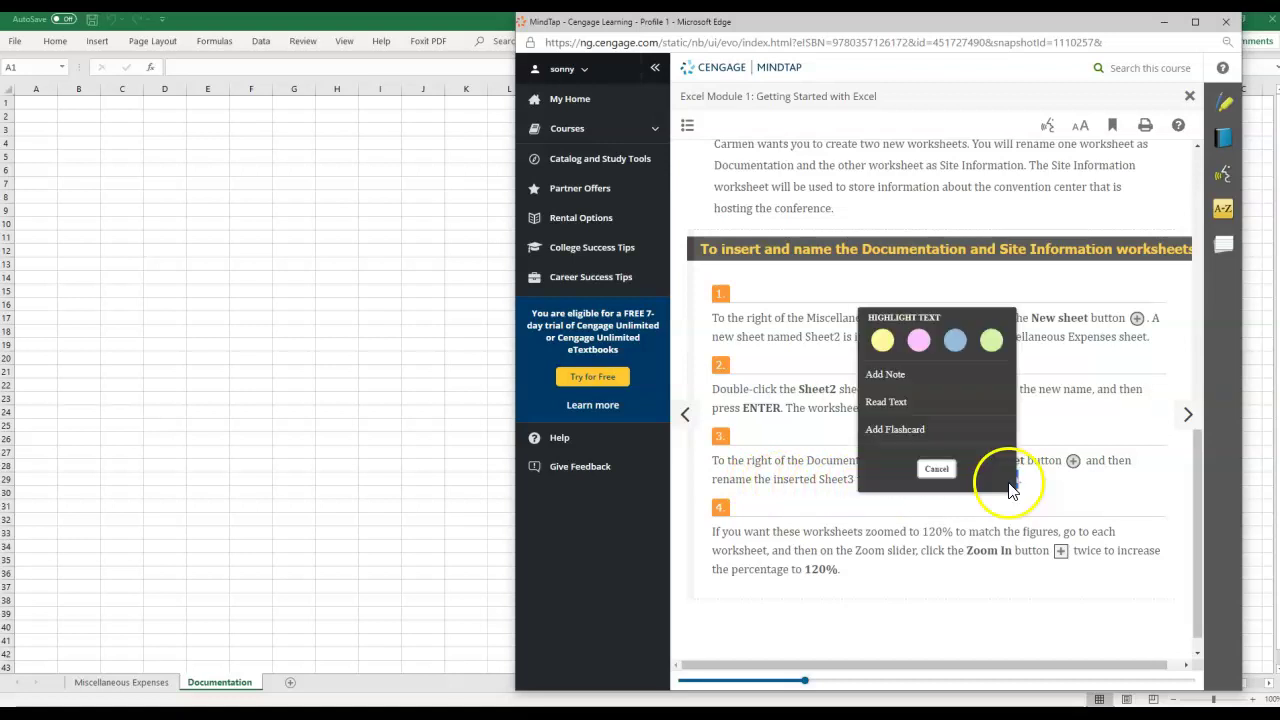
pyautogui.click(291, 683)
# Add a third sheet after Documentation named Site Information.
pyautogui.click(291, 683)
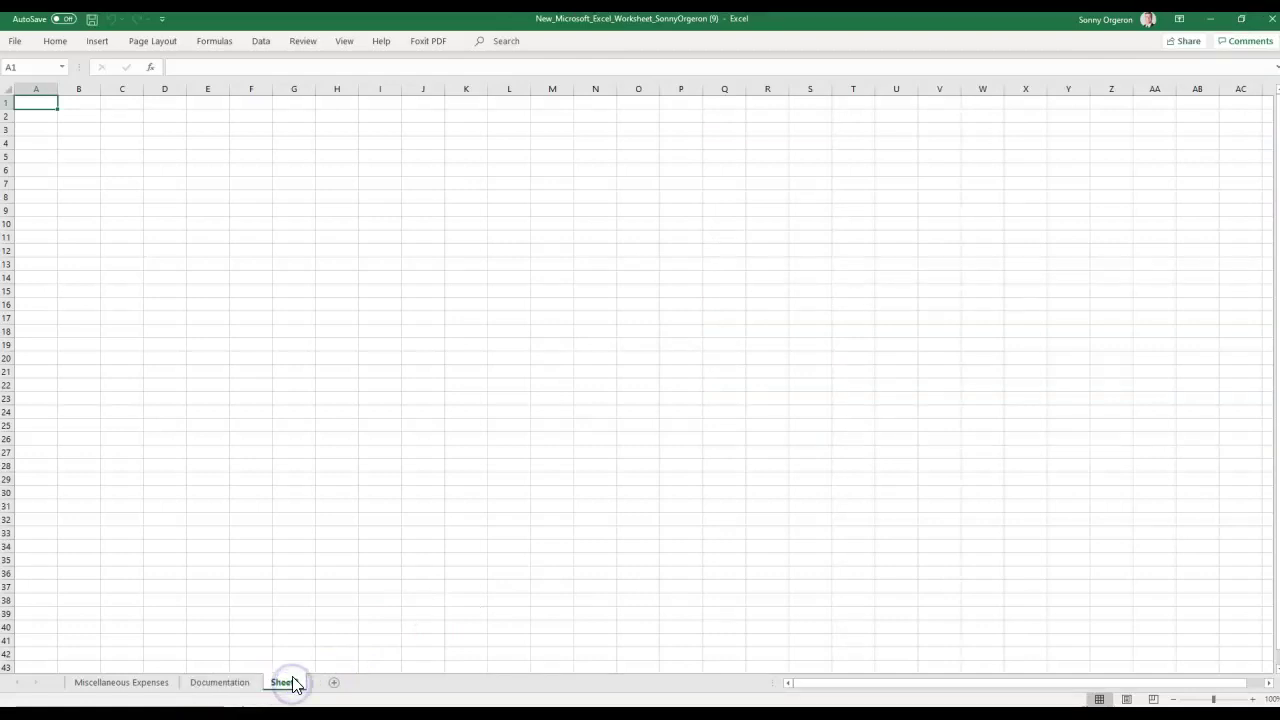
pyautogui.doubleClick(283, 682)
pyautogui.write('Site Information')
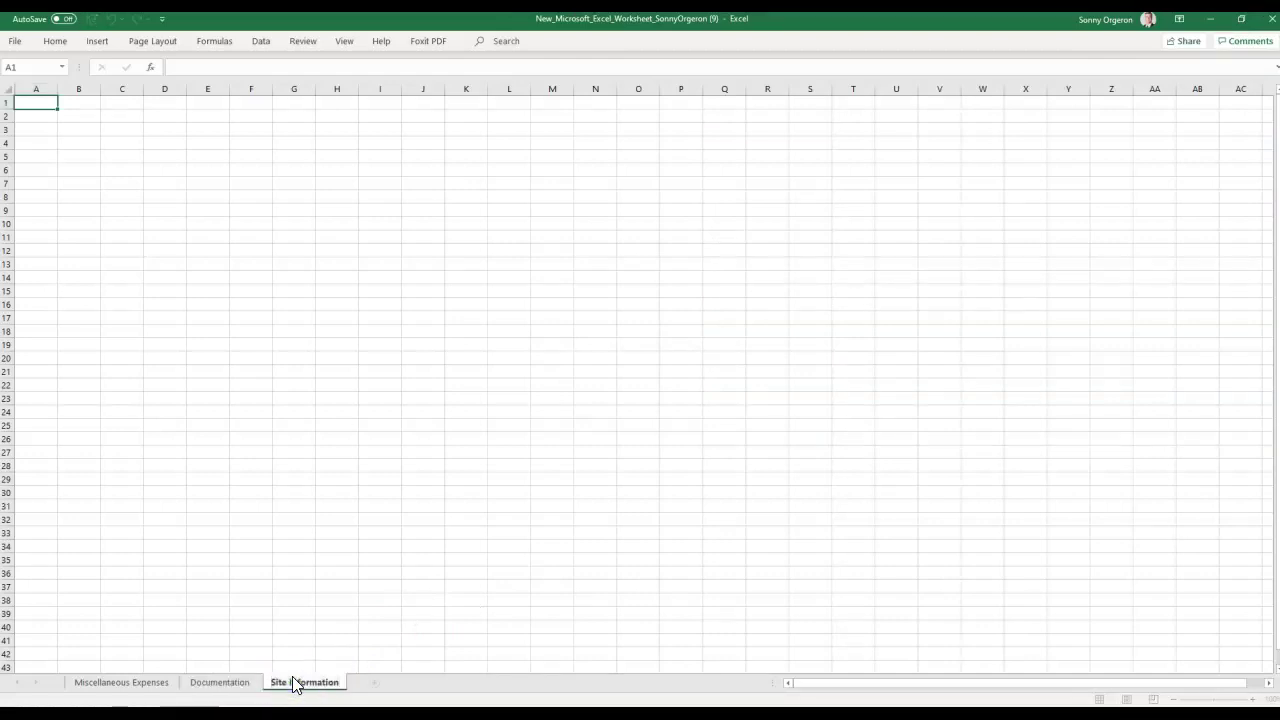
pyautogui.click(363, 686)
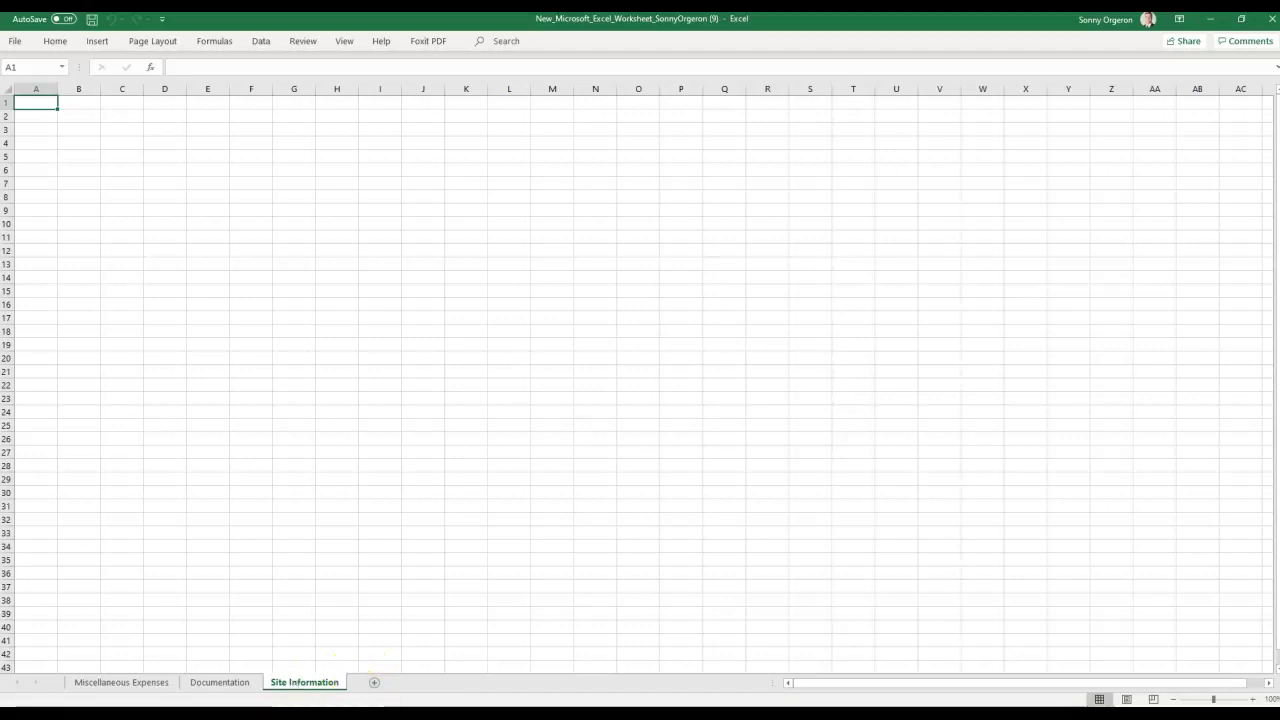
pyautogui.click(390, 686)
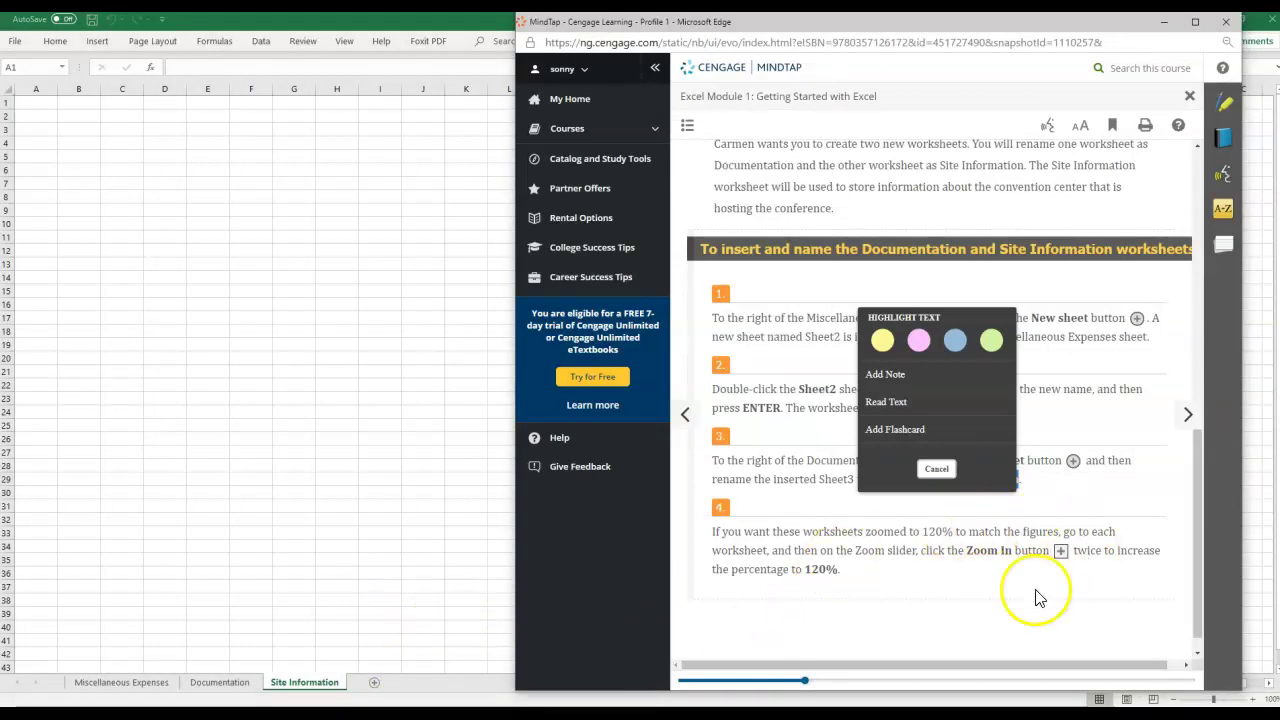
# Cancel the Highlight Text popup and push the MindTap reader off screen.
pyautogui.click(936, 467)
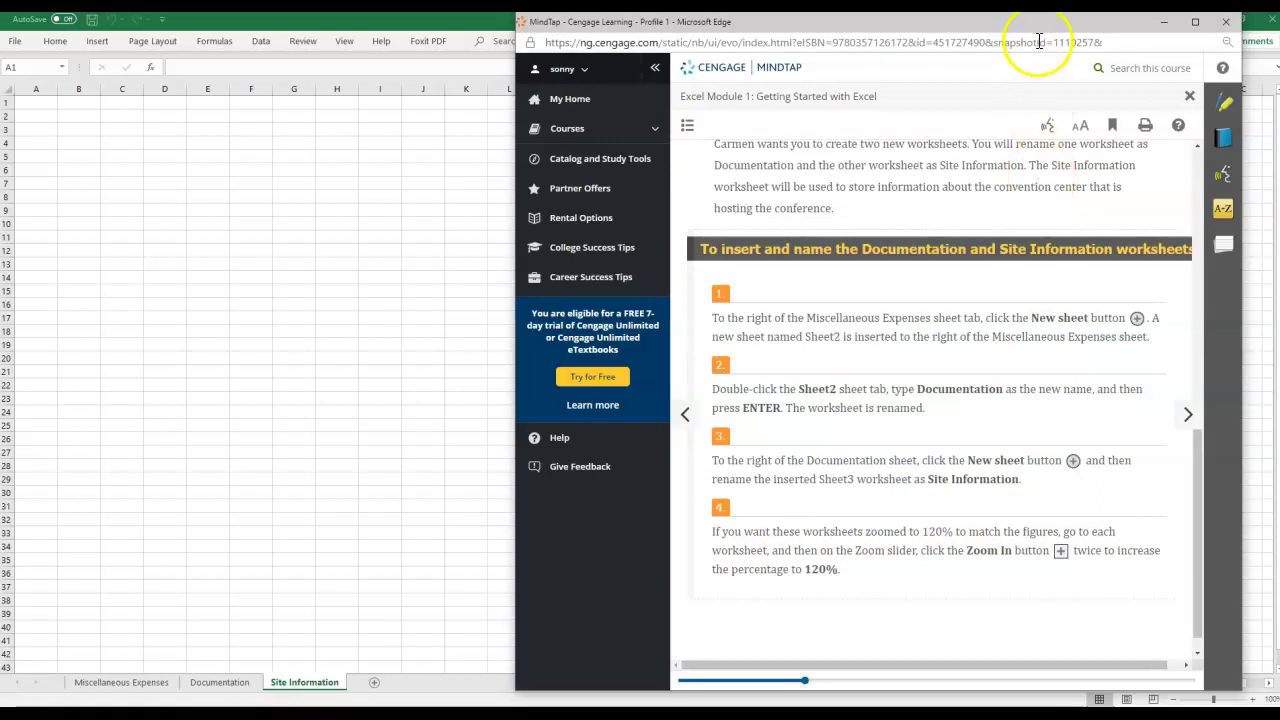
pyautogui.moveTo(966, 26); pyautogui.dragTo(1279, 36)
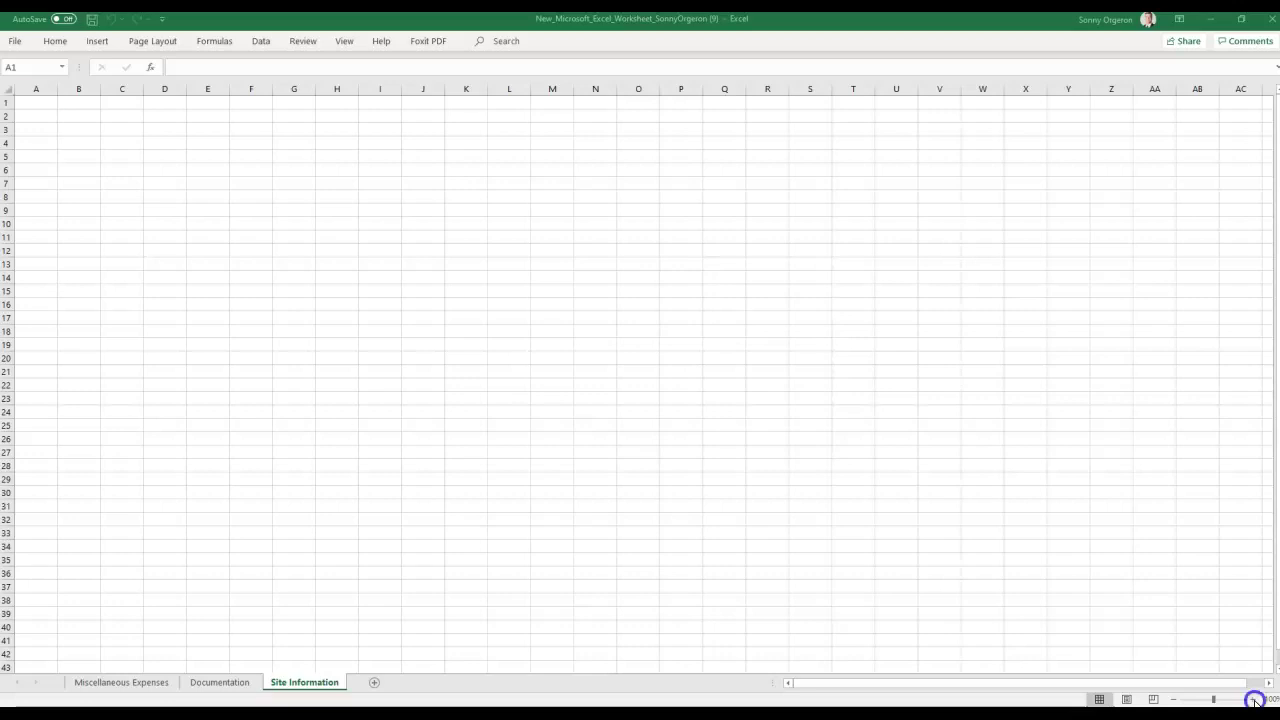
# Zoom the Site Information sheet in three steps, then back out three steps.
pyautogui.click(1255, 700)
pyautogui.click(1255, 700)
pyautogui.click(1255, 700)
pyautogui.click(1175, 700)
pyautogui.click(1175, 700)
pyautogui.click(1175, 700)
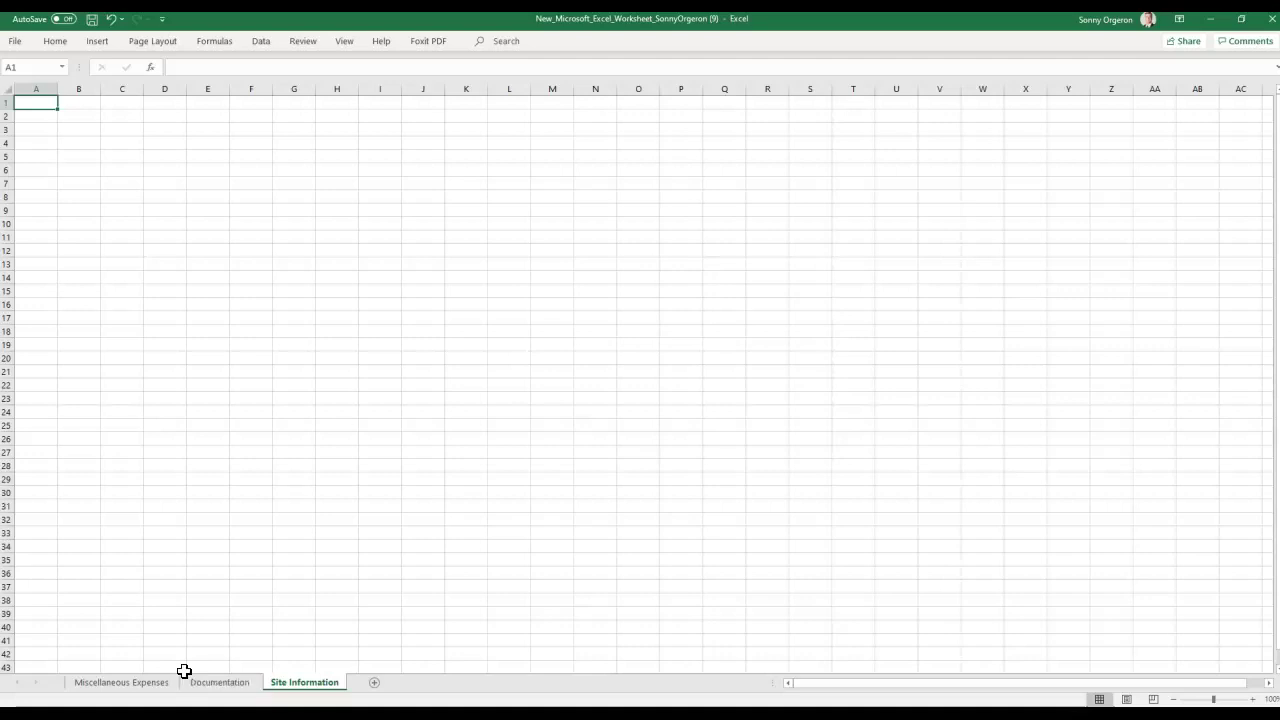
# Select cell F30, scroll the sheet, and bring the MindTap instructions back over Excel.
pyautogui.click(268, 492)
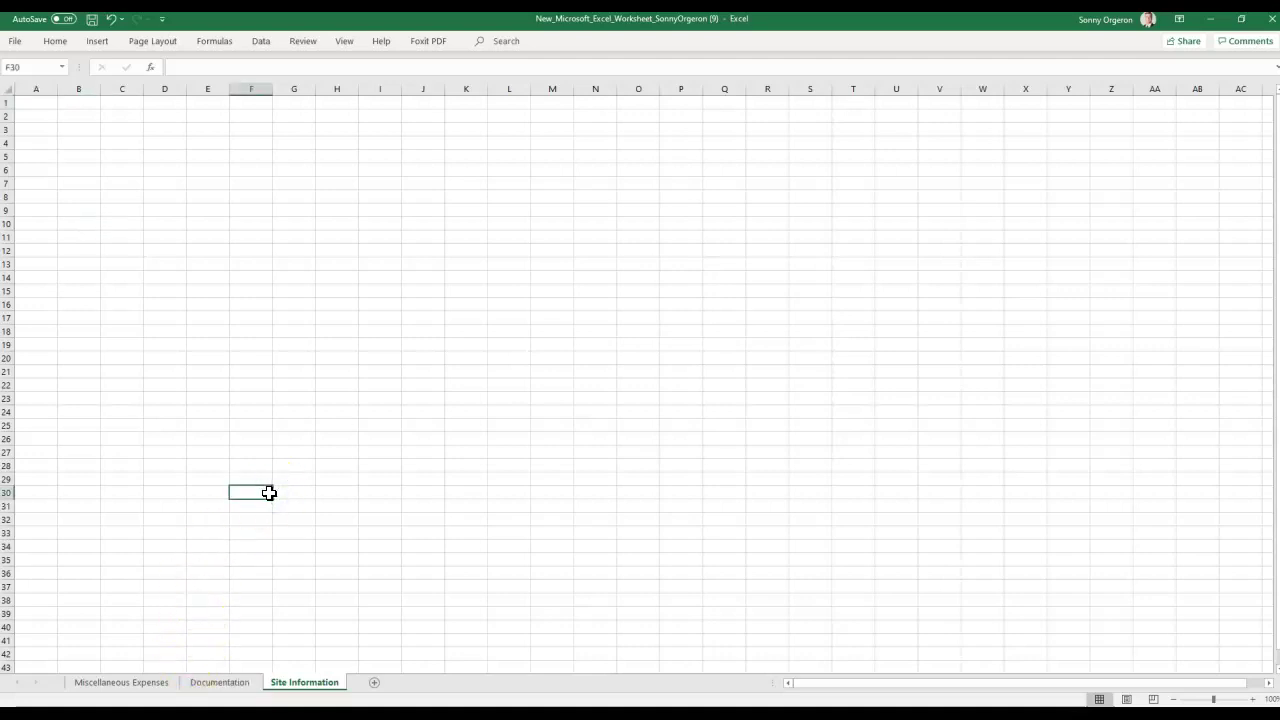
pyautogui.click(248, 491)
pyautogui.scroll(-3, 248, 491)
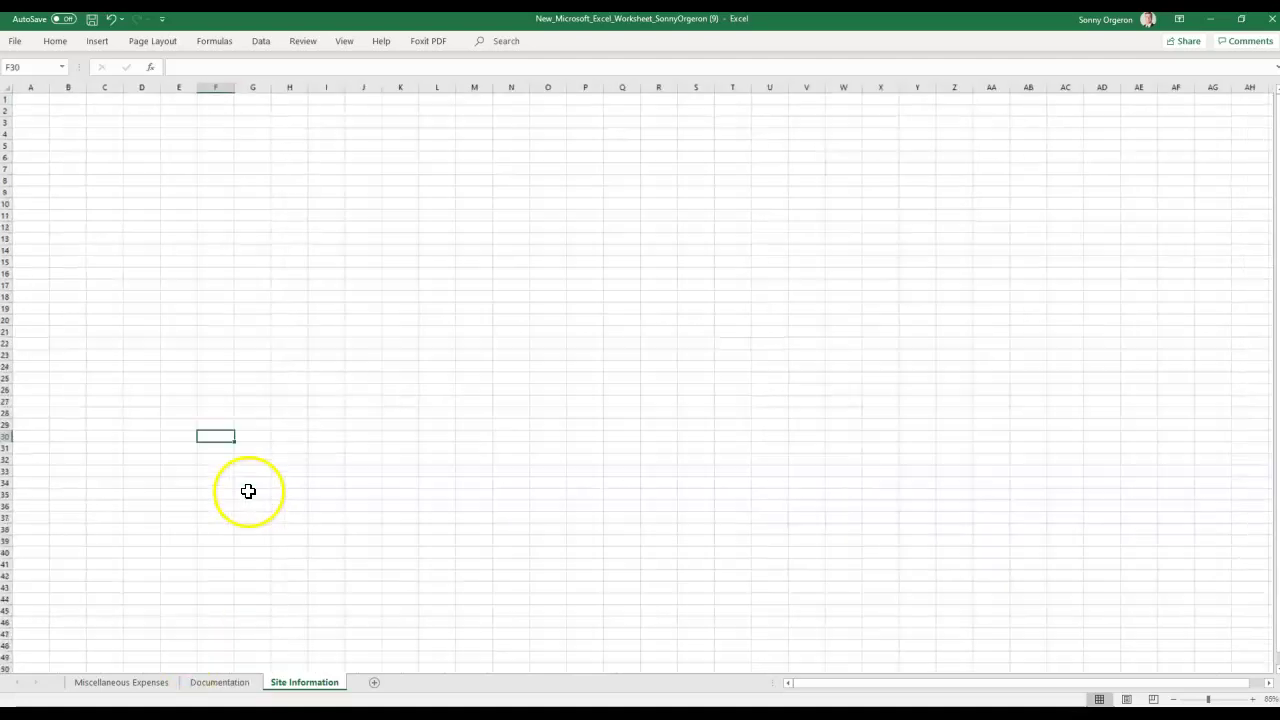
pyautogui.scroll(3, 248, 491)
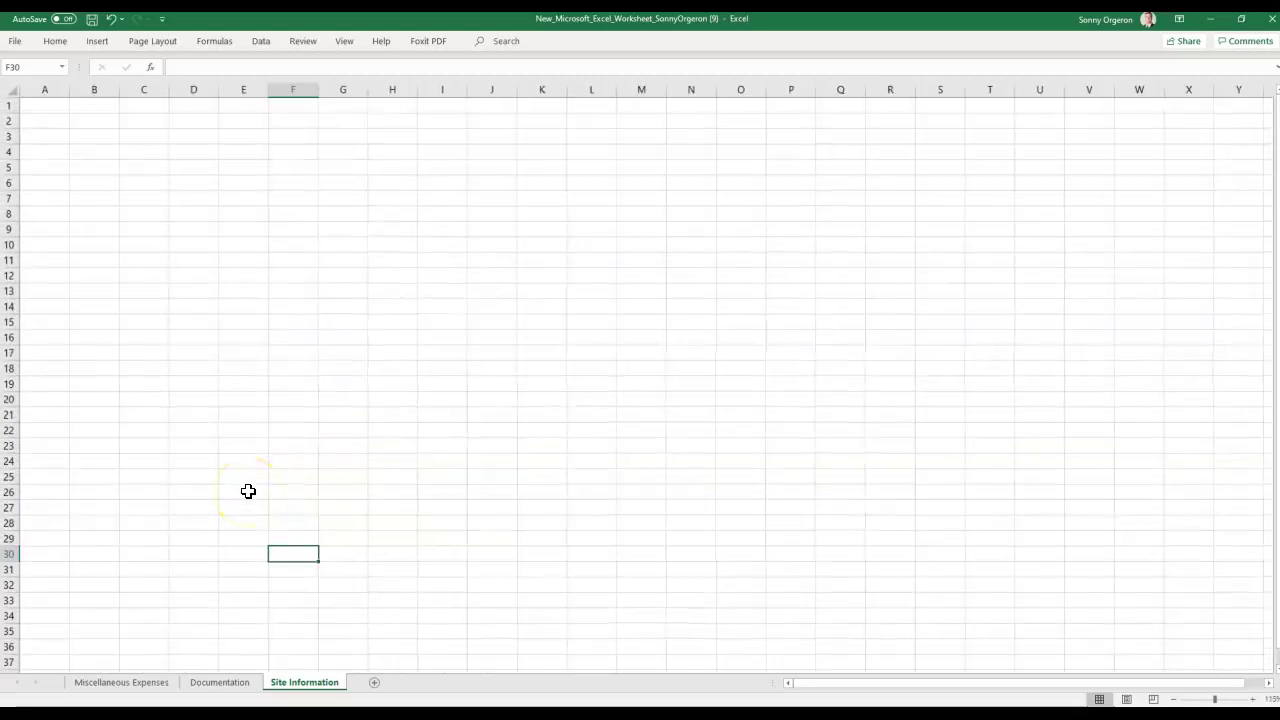
pyautogui.scroll(-2, 248, 491)
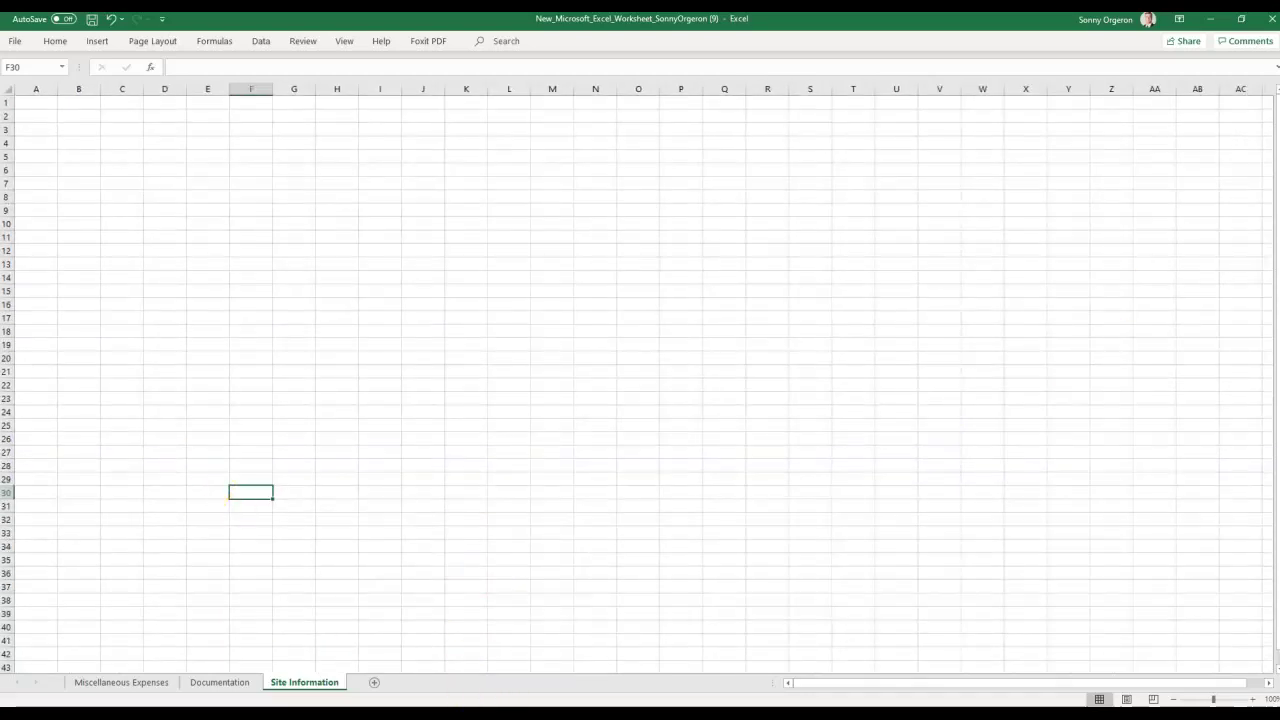
pyautogui.moveTo(1279, 88); pyautogui.dragTo(703, 41)
# Advance to the Moving Worksheets page, read it, and switch back to the Excel workbook.
pyautogui.scroll(-1, 800, 488)
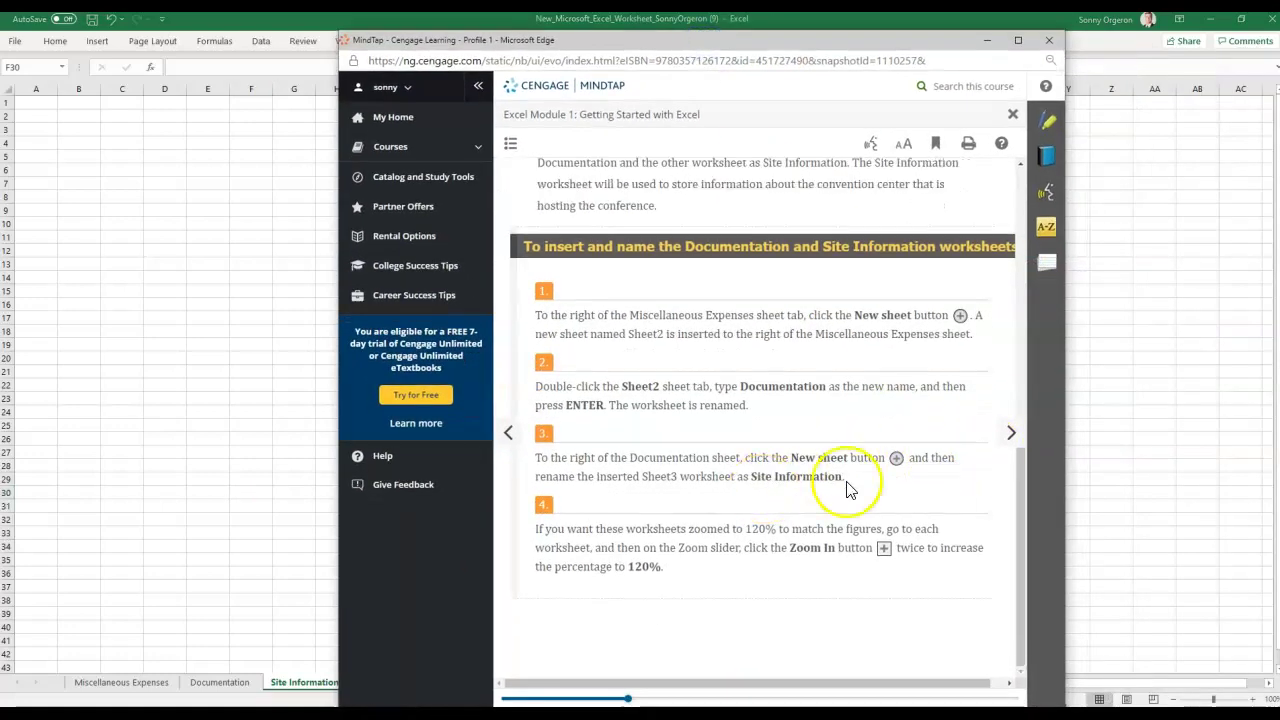
pyautogui.click(1008, 437)
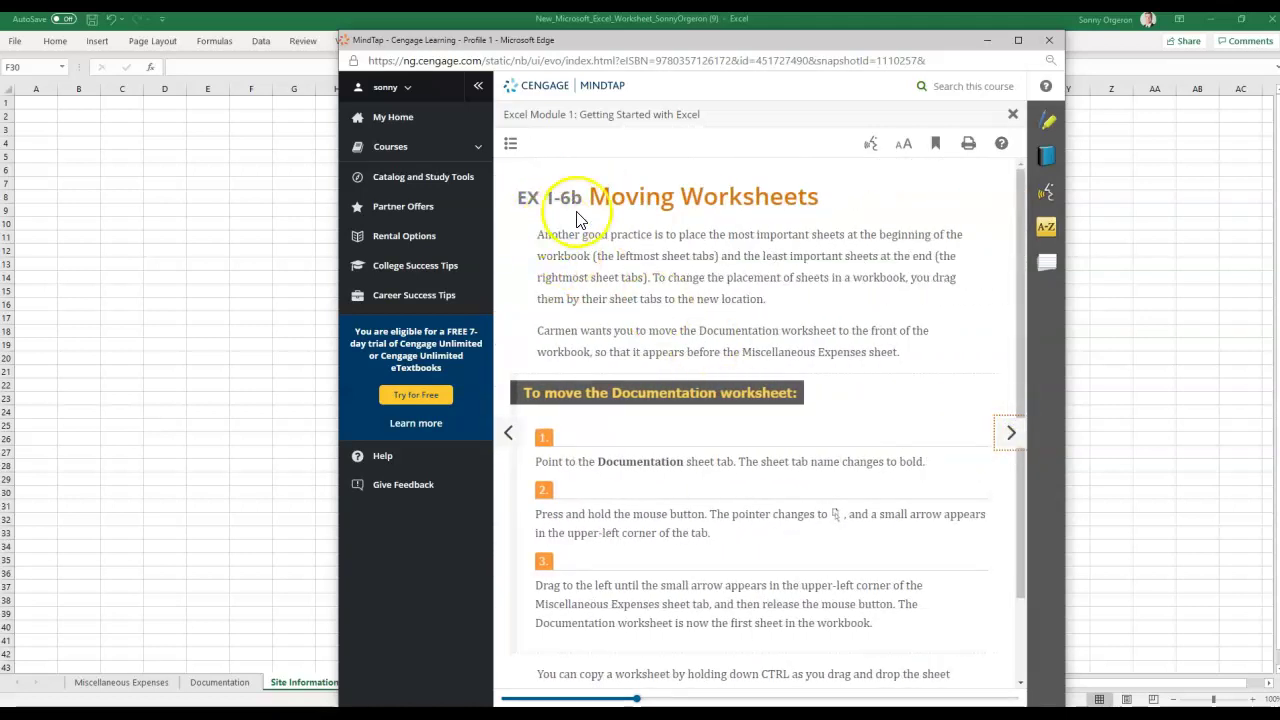
pyautogui.scroll(-1, 615, 440)
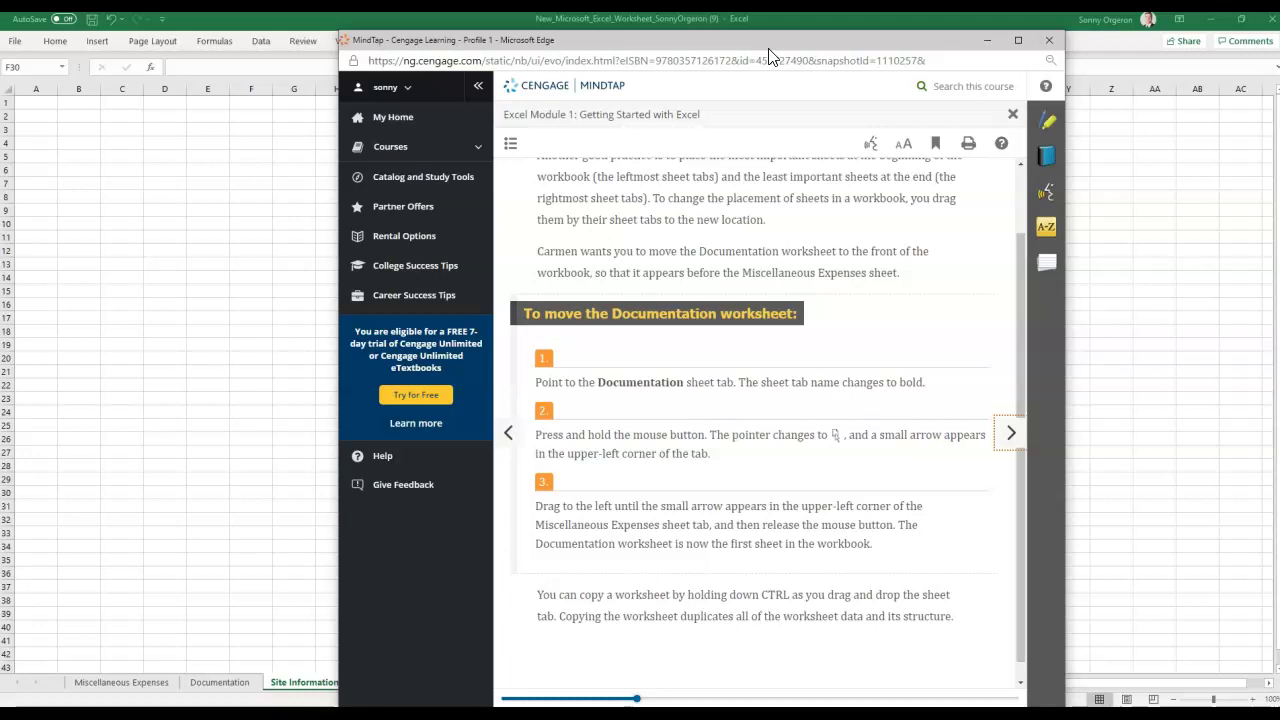
pyautogui.click(210, 684)
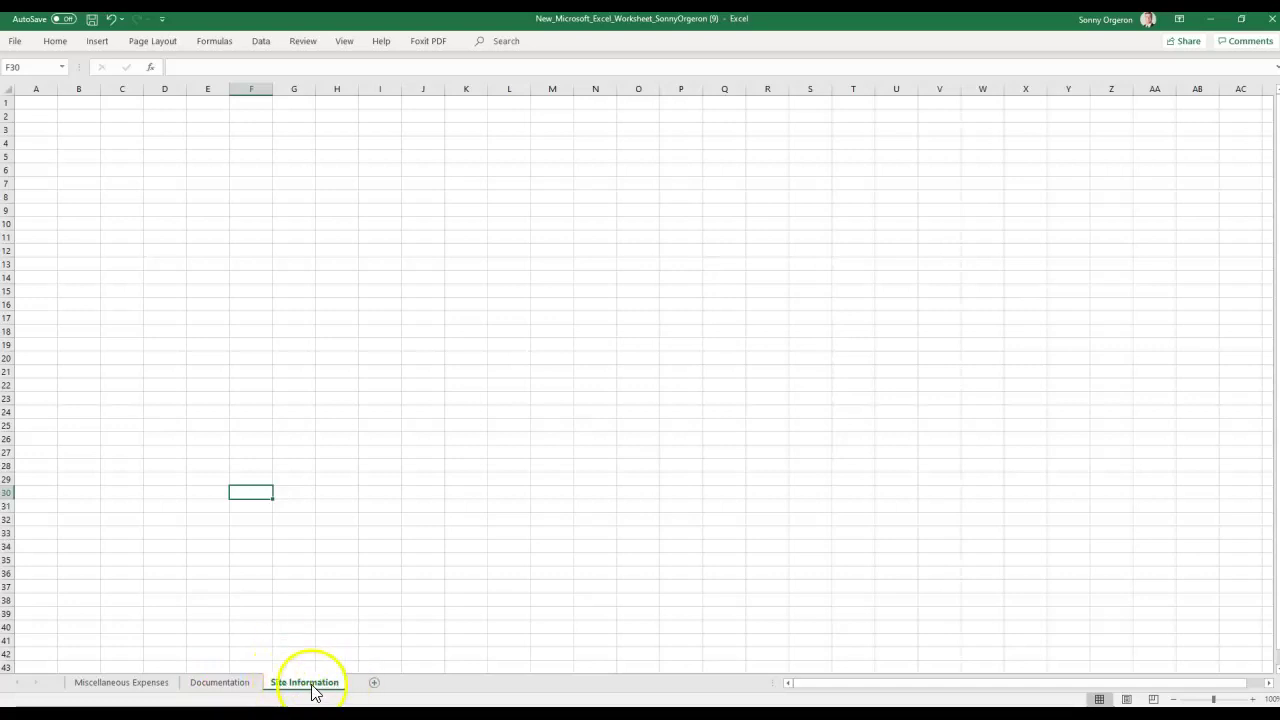
# Reposition the MindTap lesson window, then return to Excel's Documentation sheet.
pyautogui.click(223, 686)
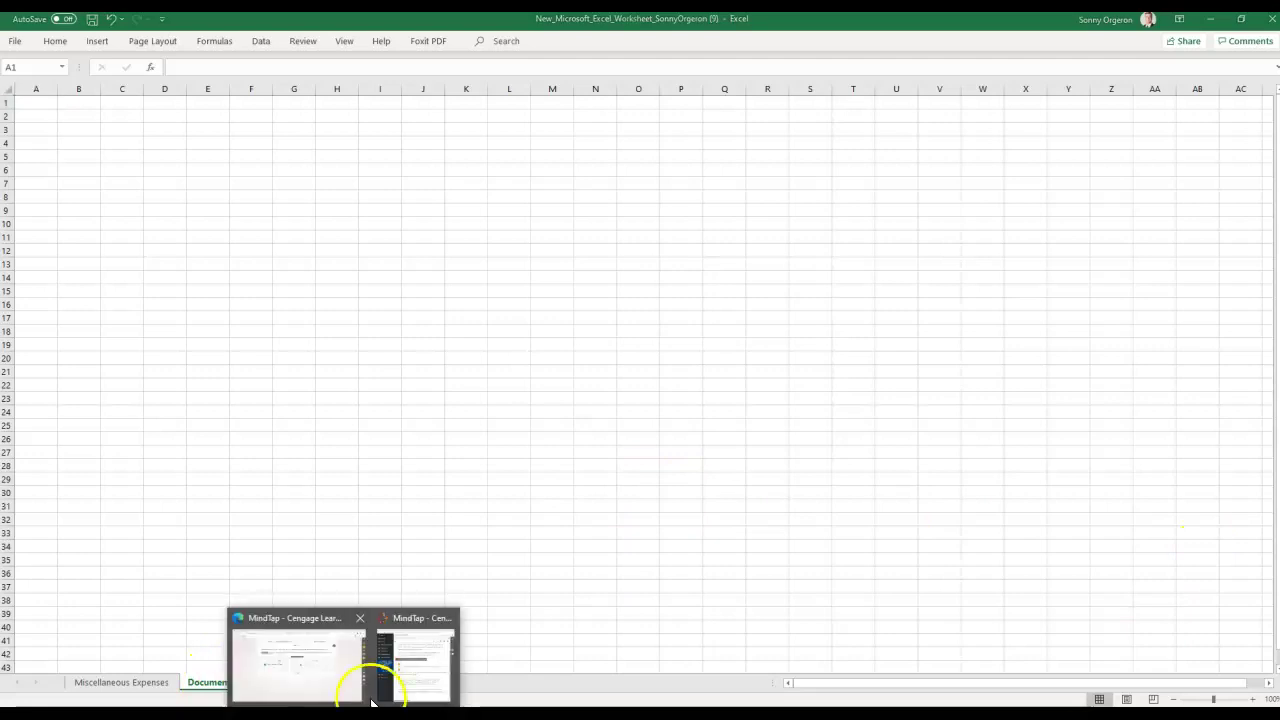
pyautogui.click(405, 660)
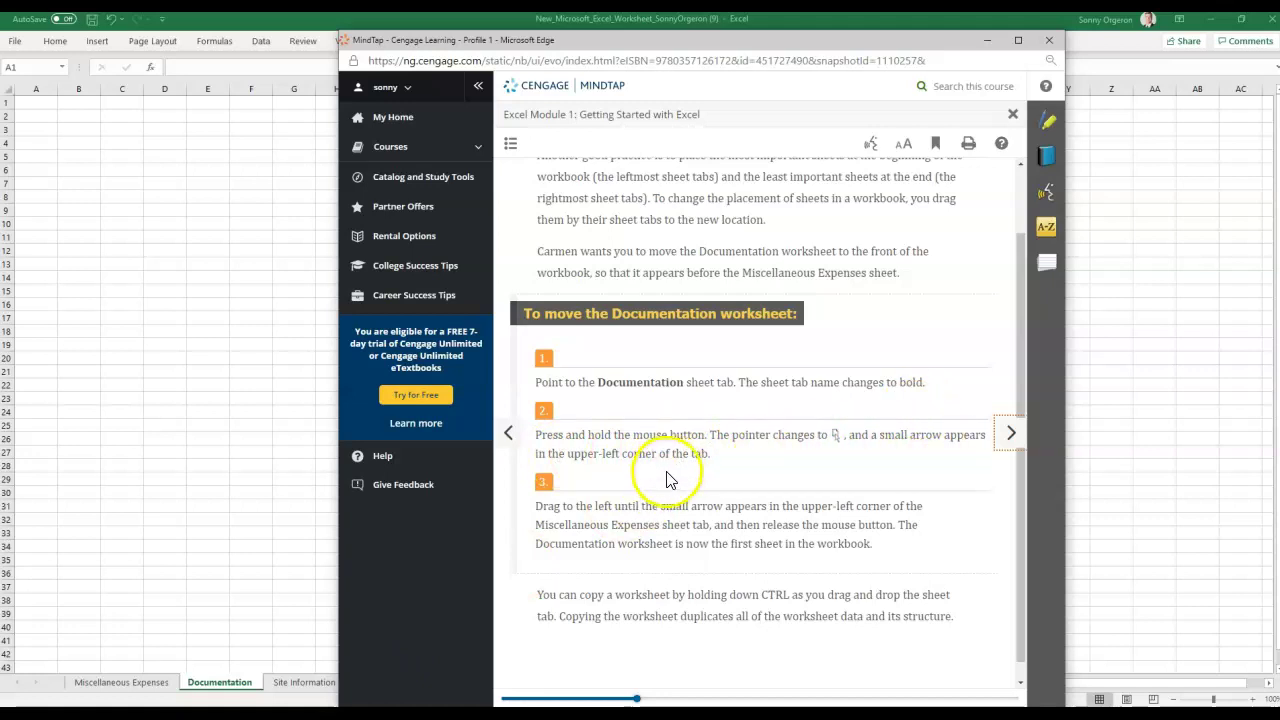
pyautogui.moveTo(796, 41); pyautogui.dragTo(820, 47)
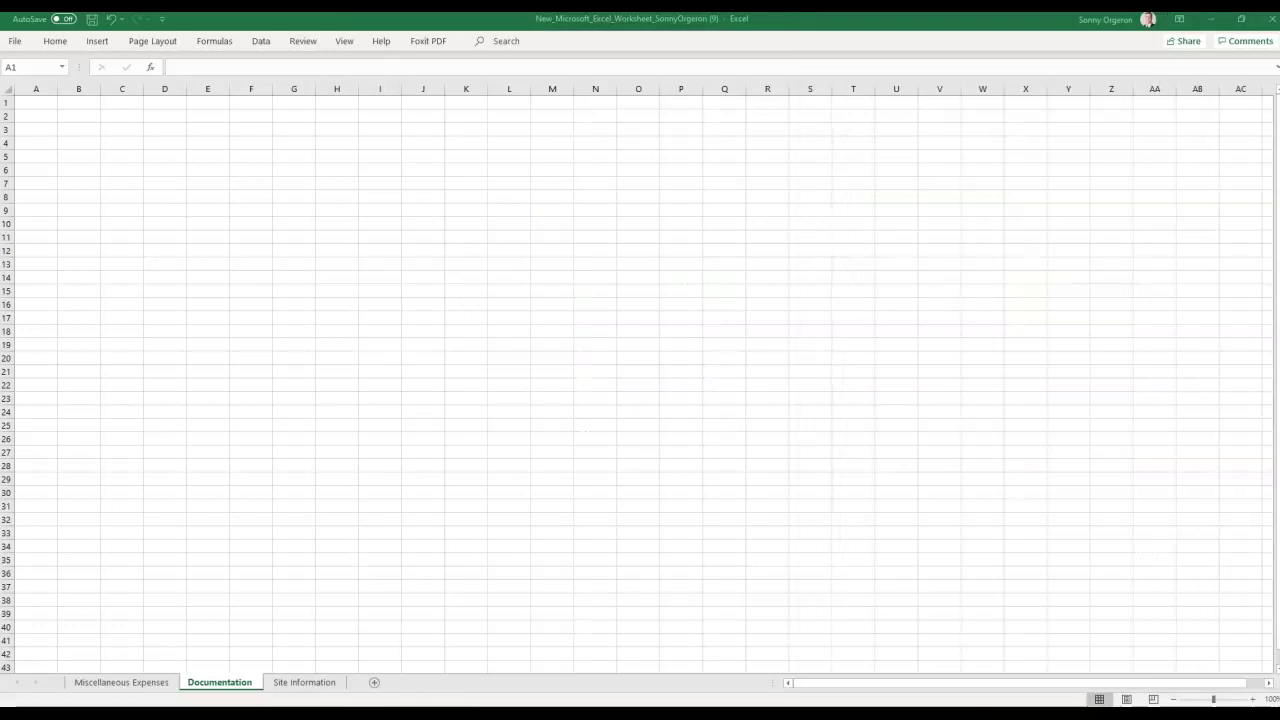
pyautogui.click(218, 684)
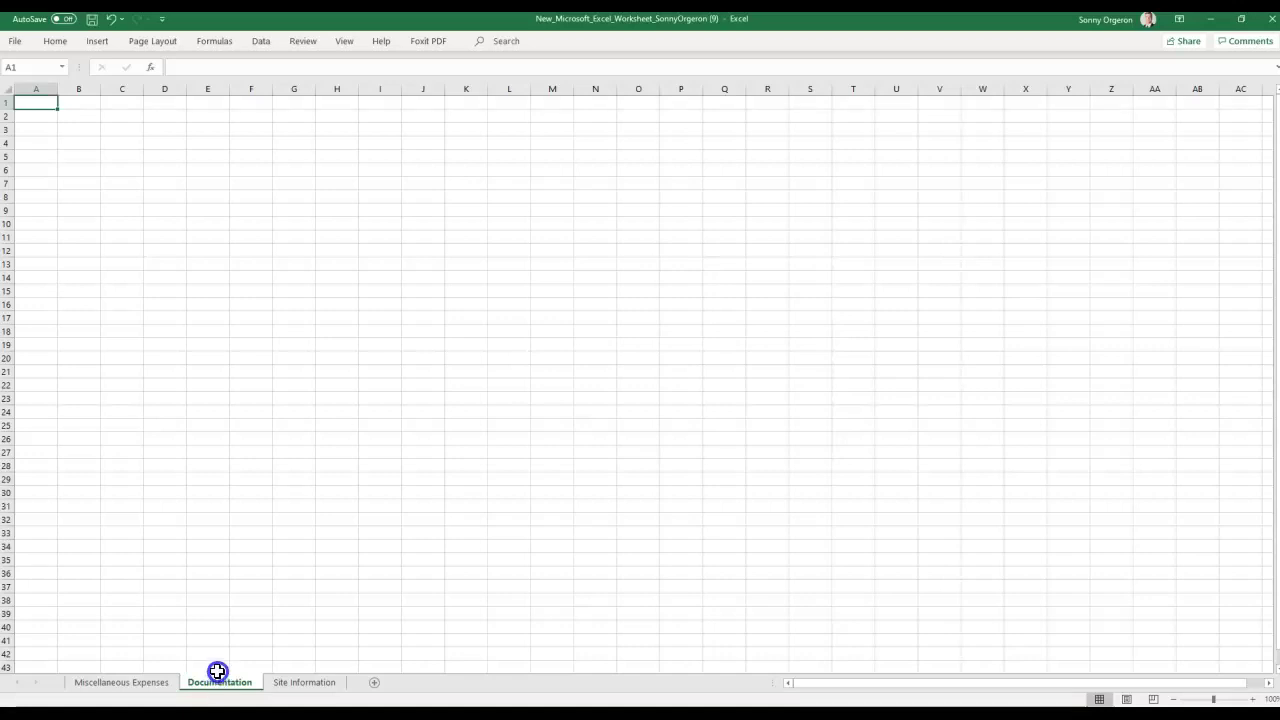
# Drag the Documentation tab left so it sits before Miscellaneous Expenses.
pyautogui.click(200, 683)
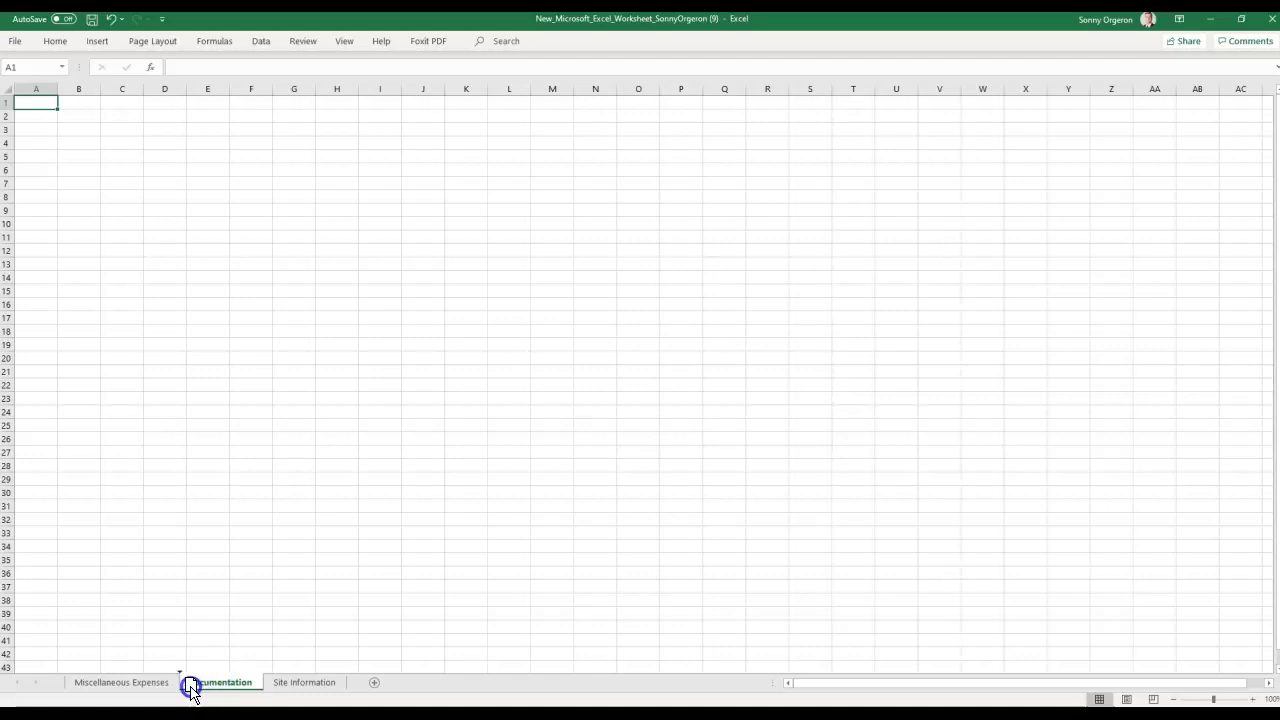
pyautogui.moveTo(190, 692); pyautogui.dragTo(197, 683)
pyautogui.moveTo(197, 683); pyautogui.dragTo(152, 685)
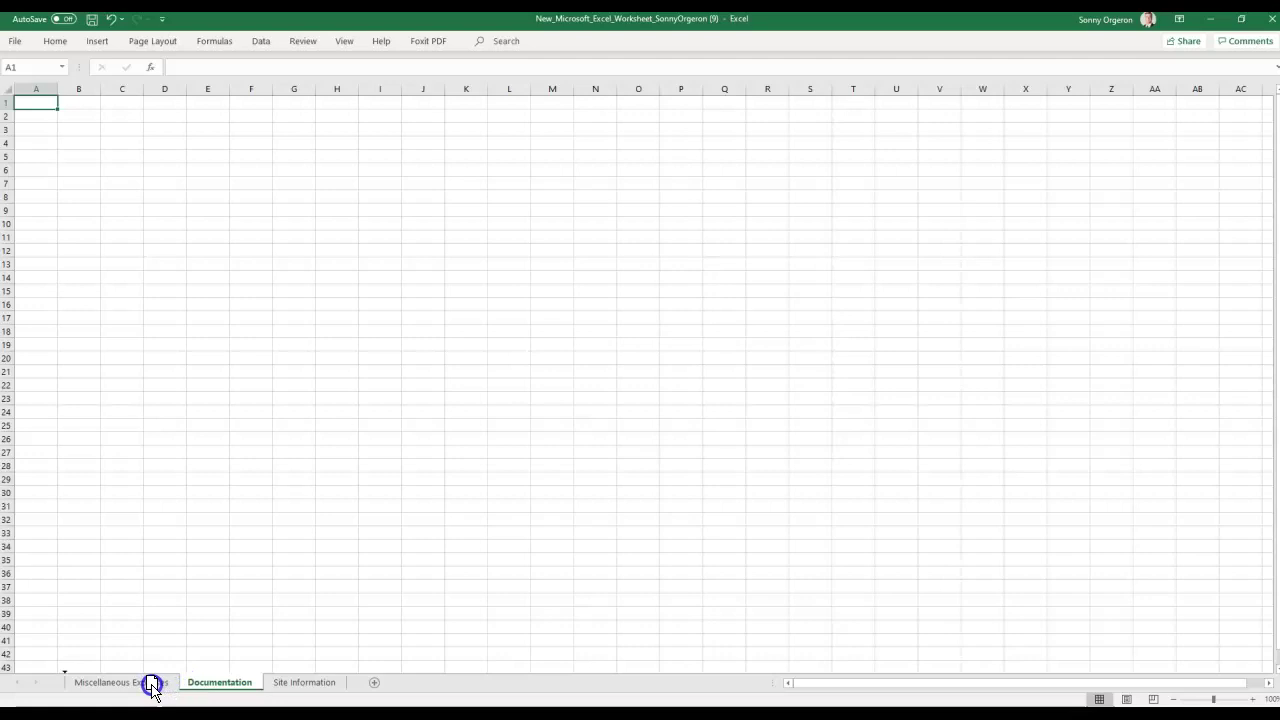
pyautogui.moveTo(152, 685); pyautogui.dragTo(151, 688)
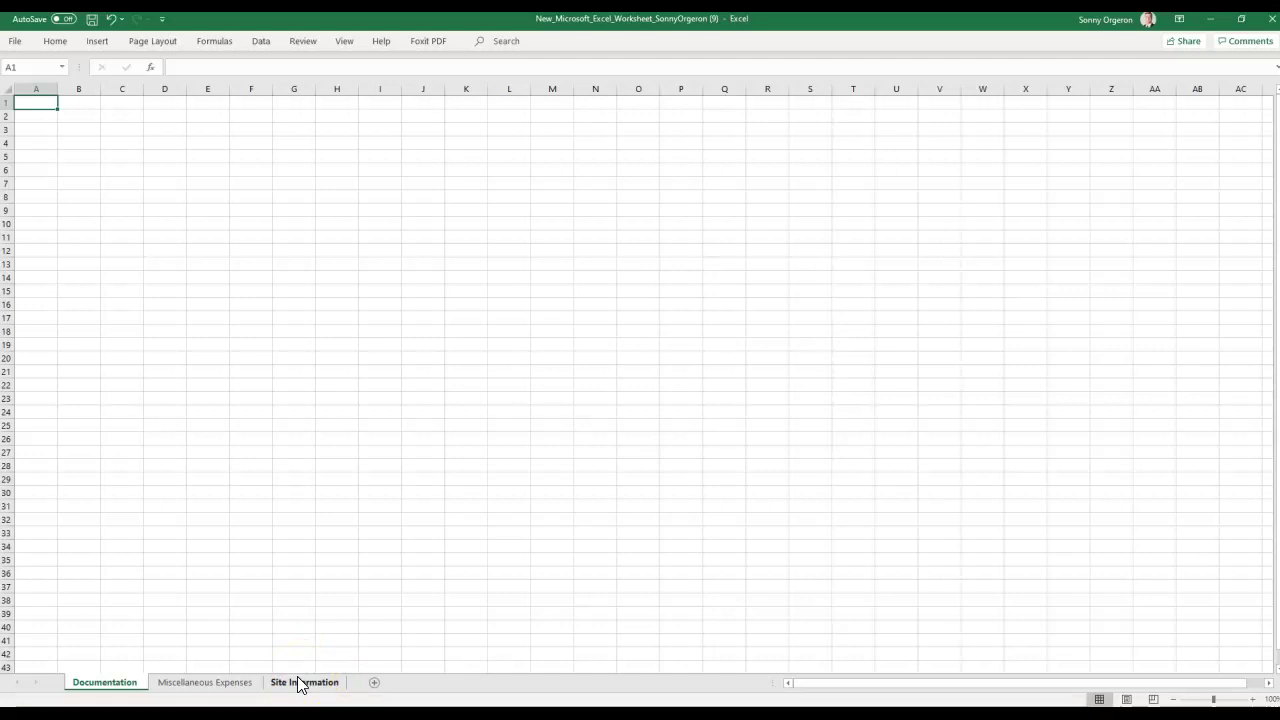
pyautogui.moveTo(298, 684)
pyautogui.mouseDown()
pyautogui.moveTo(166, 688)
pyautogui.moveTo(94, 640)
pyautogui.moveTo(100, 684)
pyautogui.moveTo(354, 688)
pyautogui.mouseUp()
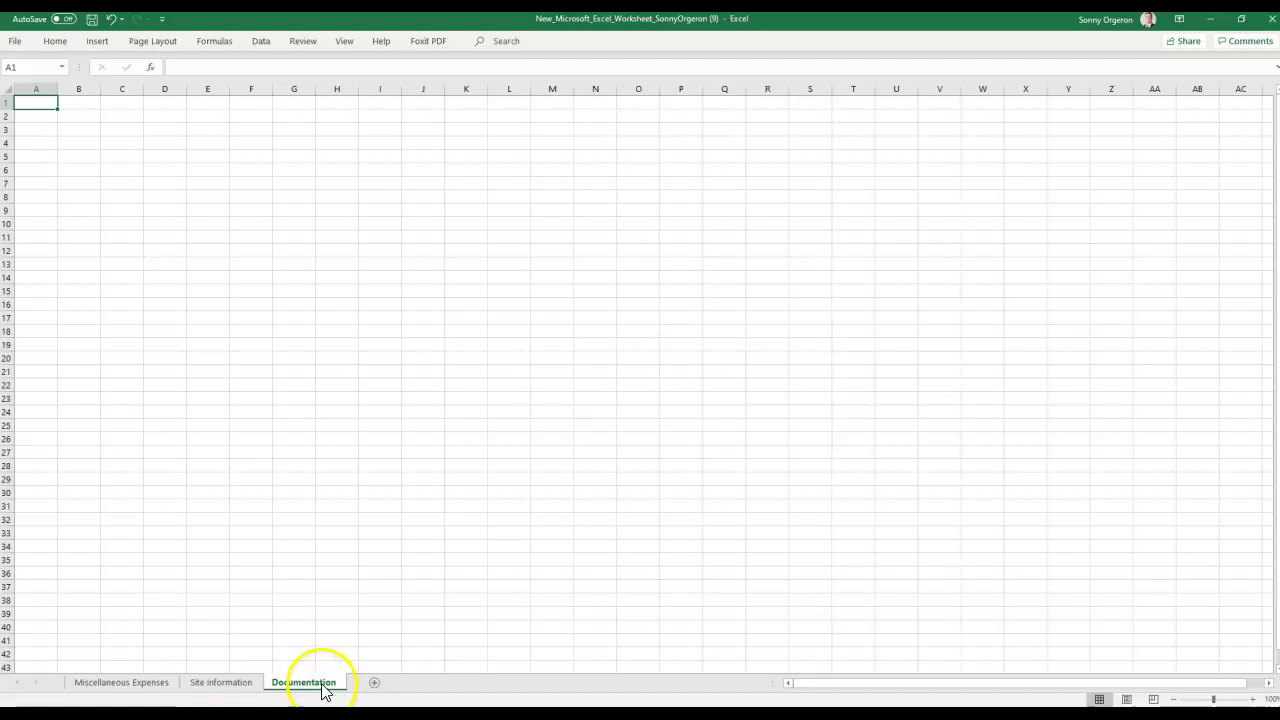
pyautogui.click(323, 688)
pyautogui.moveTo(323, 688); pyautogui.dragTo(95, 690)
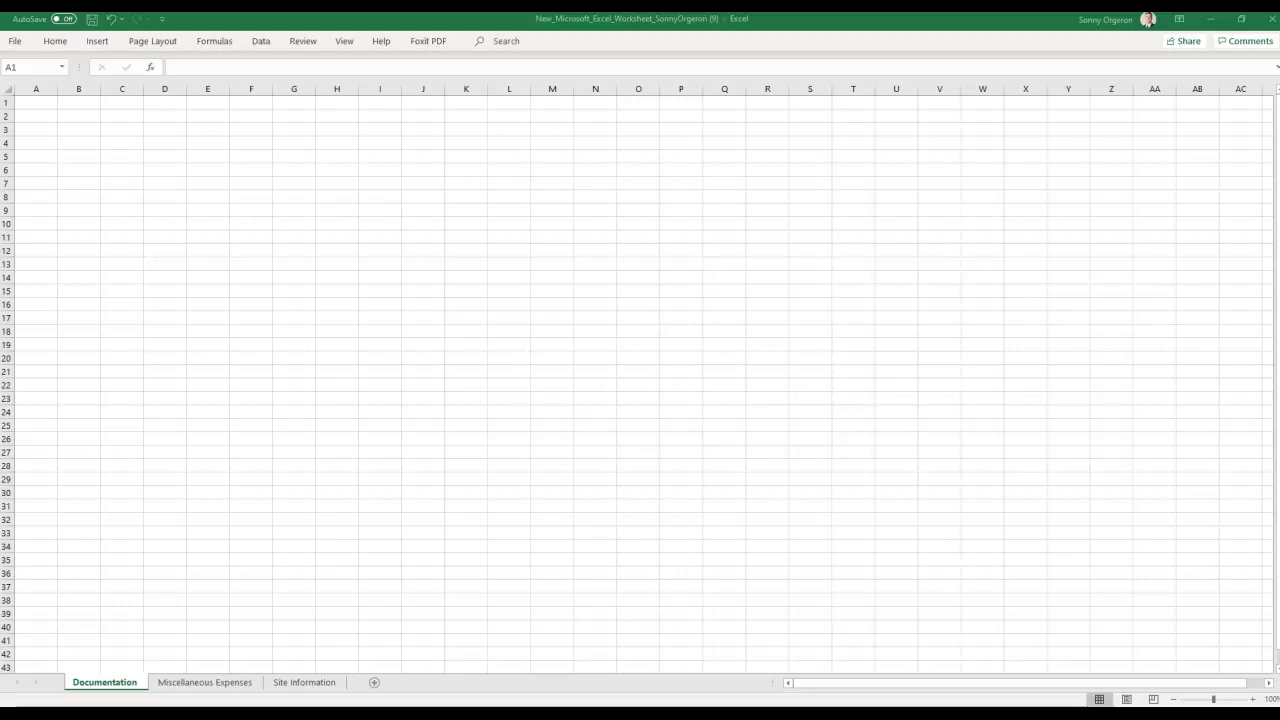
# Remove the Site Information tab, leaving Documentation and Miscellaneous Expenses.
pyautogui.click(307, 684)
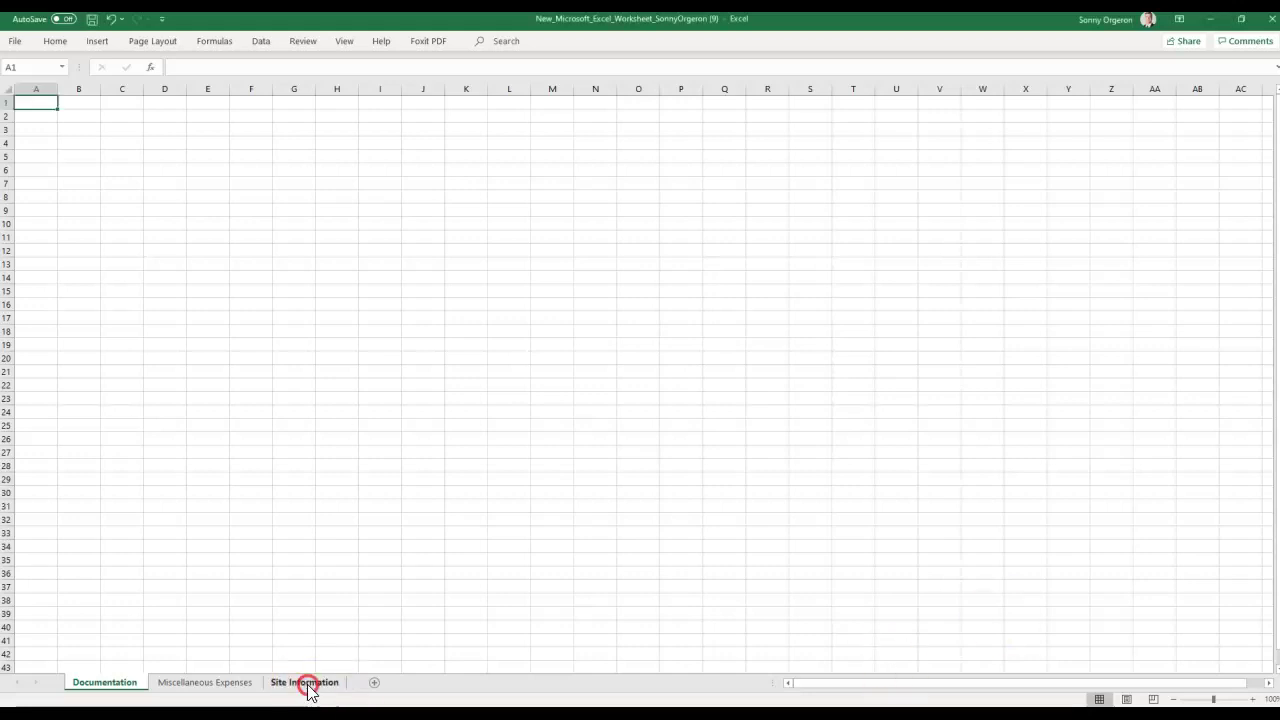
pyautogui.rightClick(307, 684)
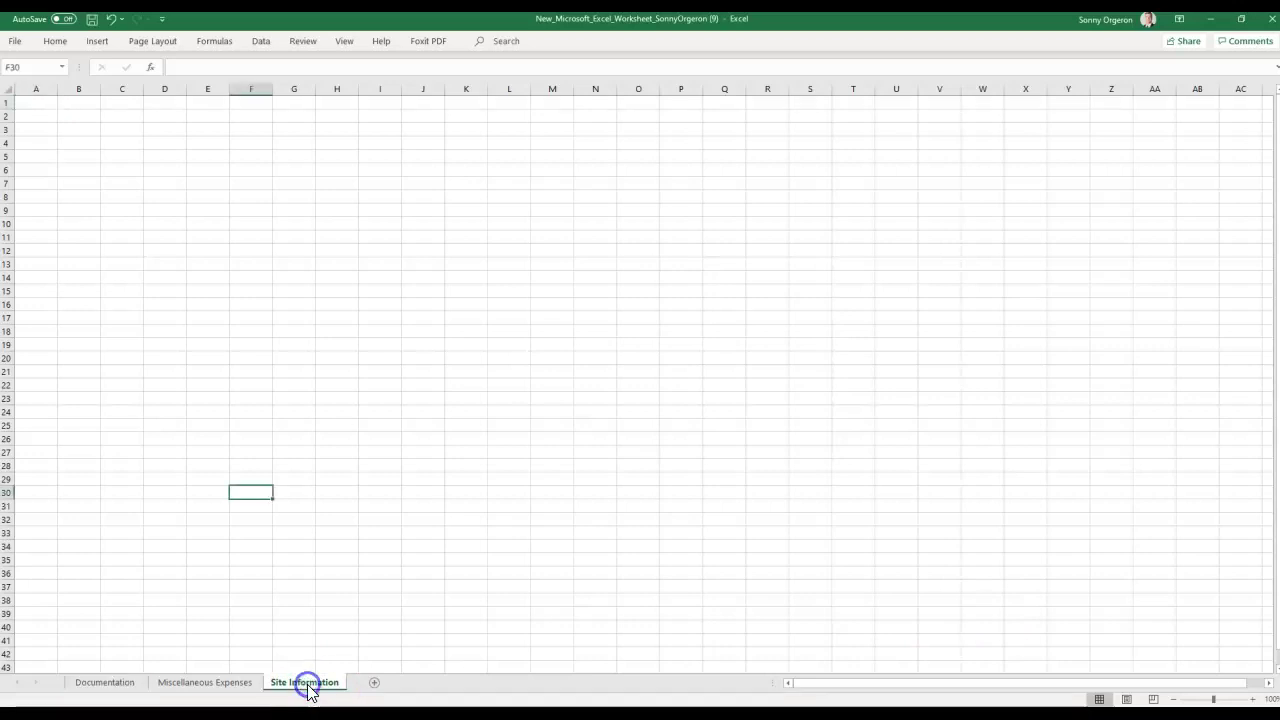
pyautogui.click(216, 618)
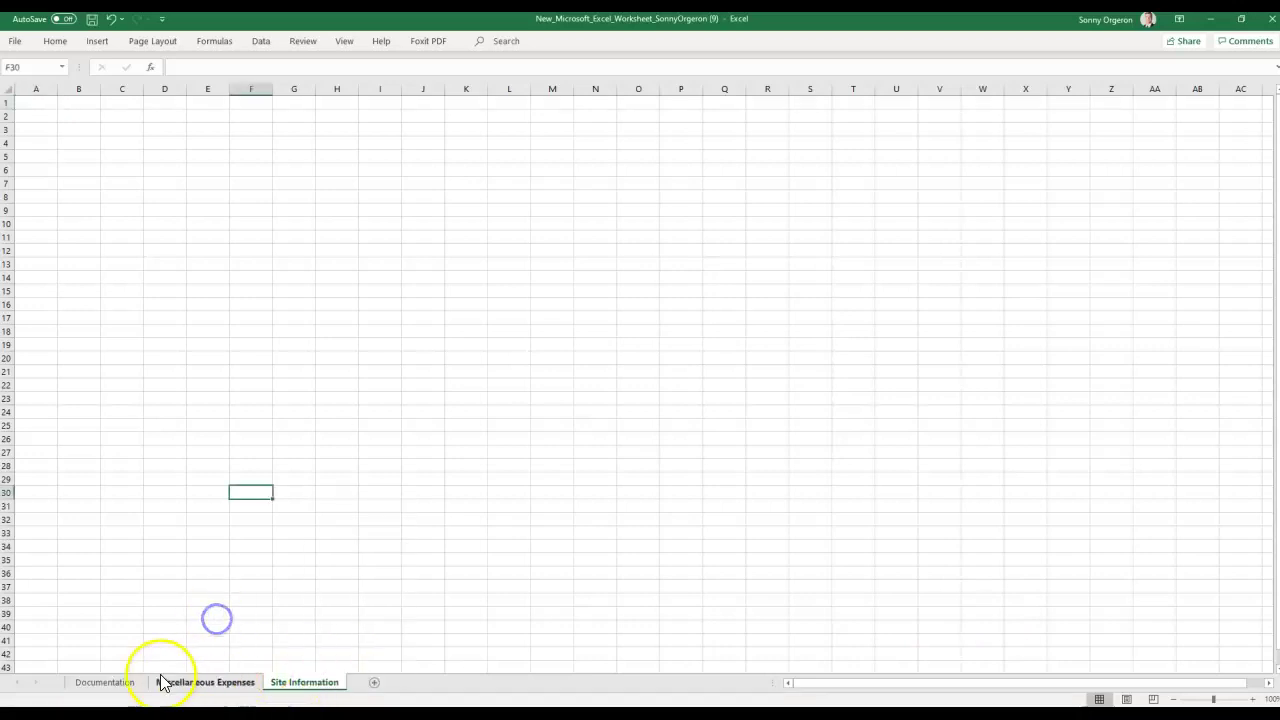
pyautogui.rightClick(307, 686)
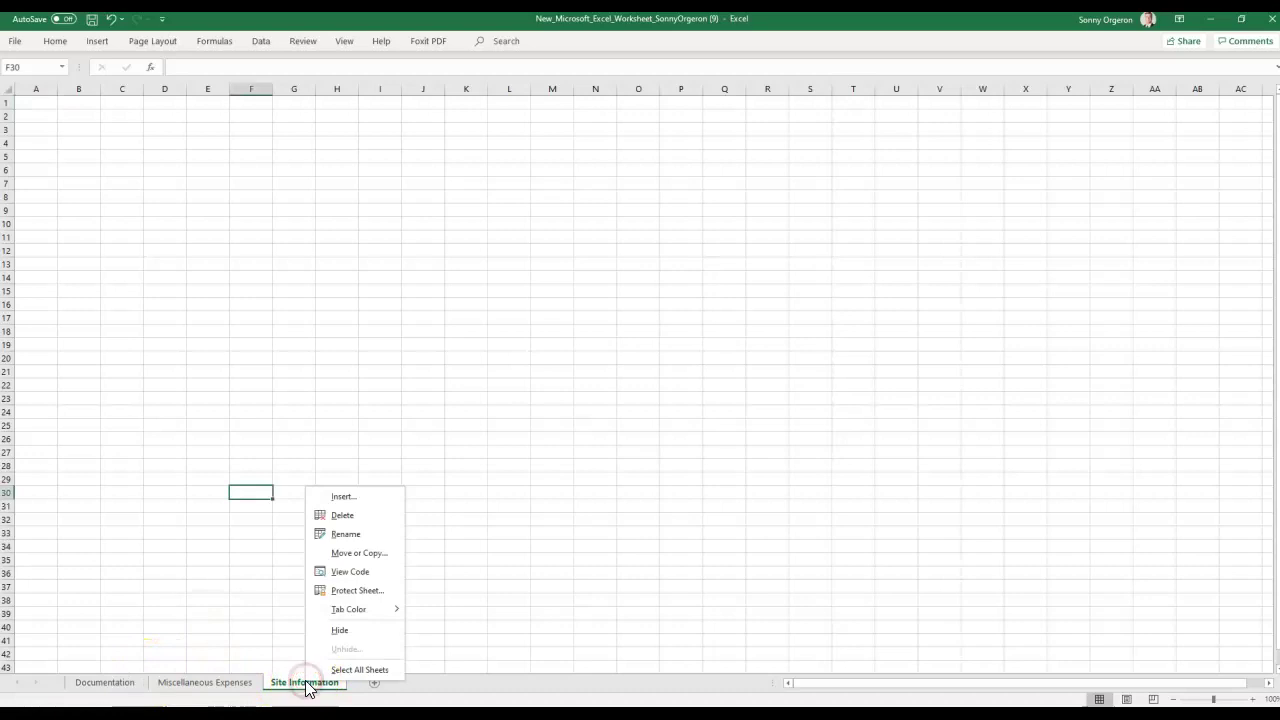
pyautogui.rightClick(212, 686)
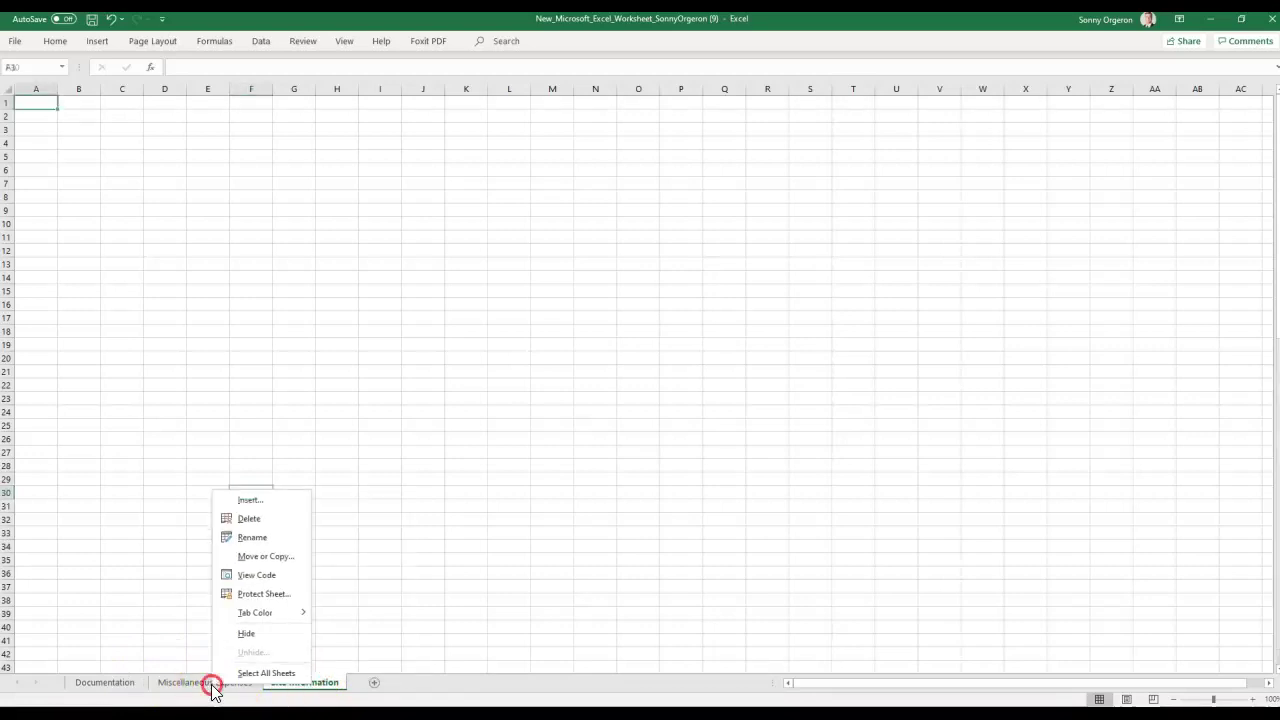
pyautogui.rightClick(335, 684)
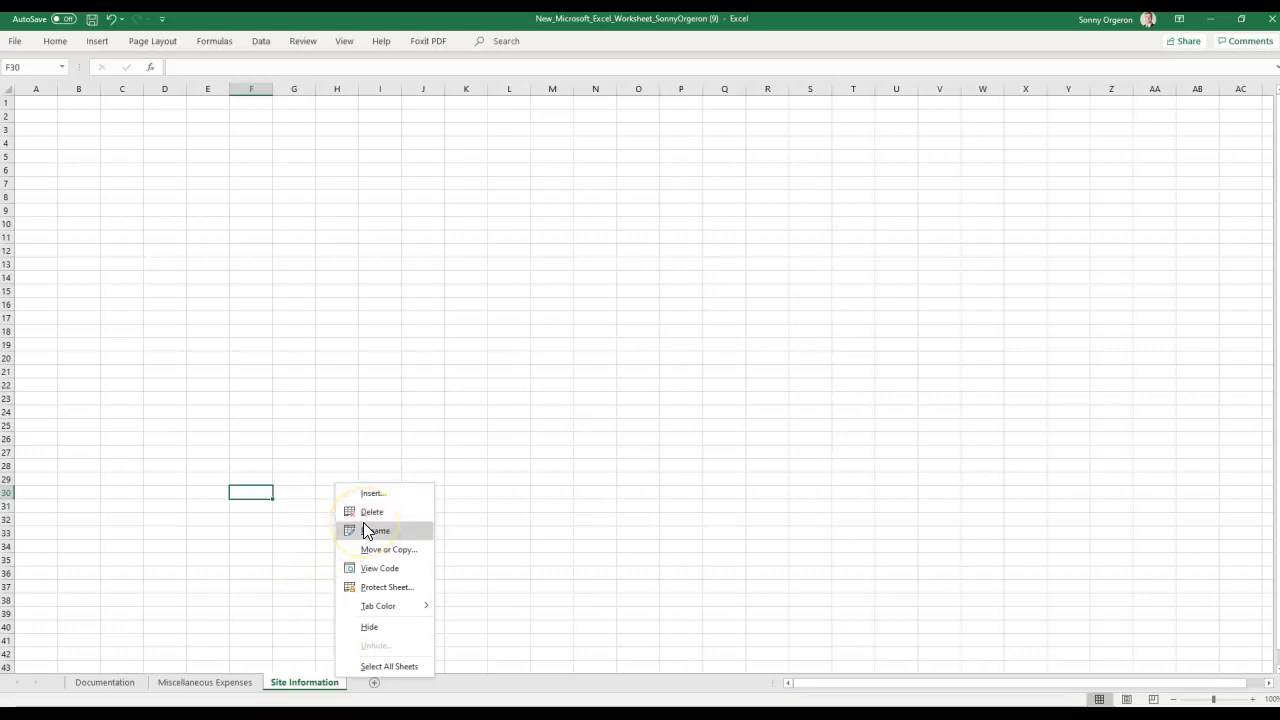
pyautogui.click(369, 511)
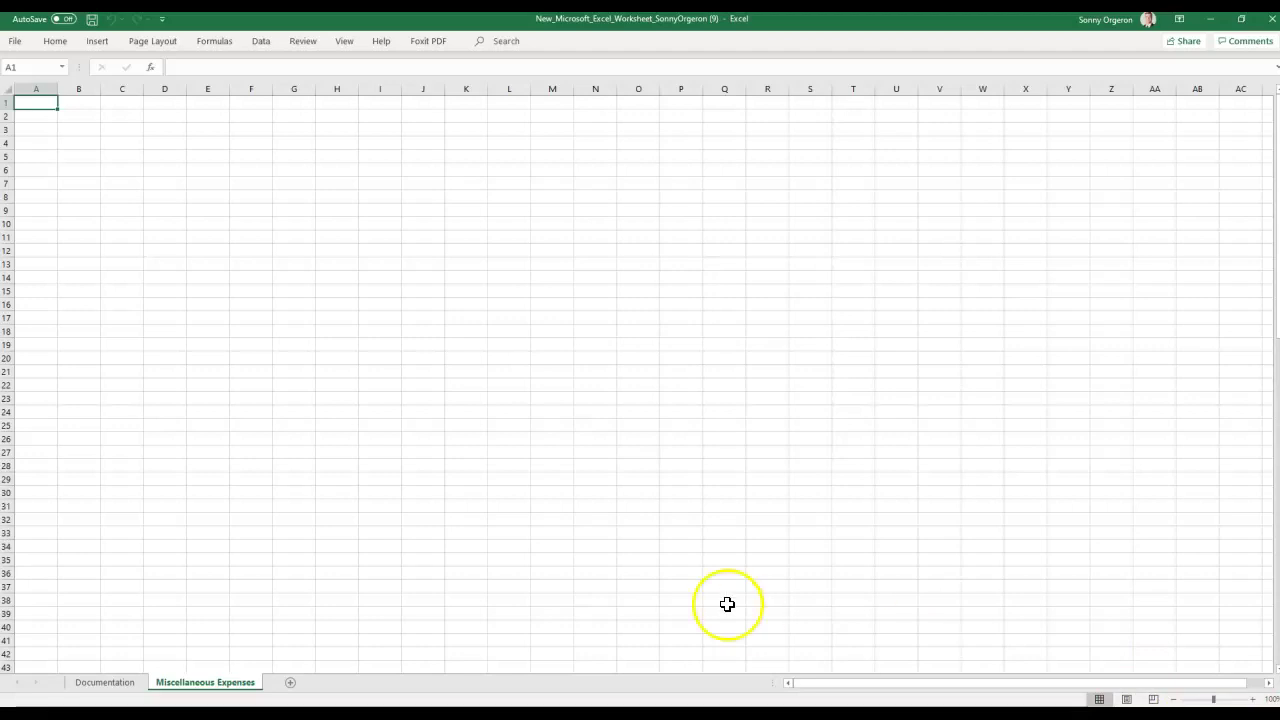
pyautogui.rightClick(194, 688)
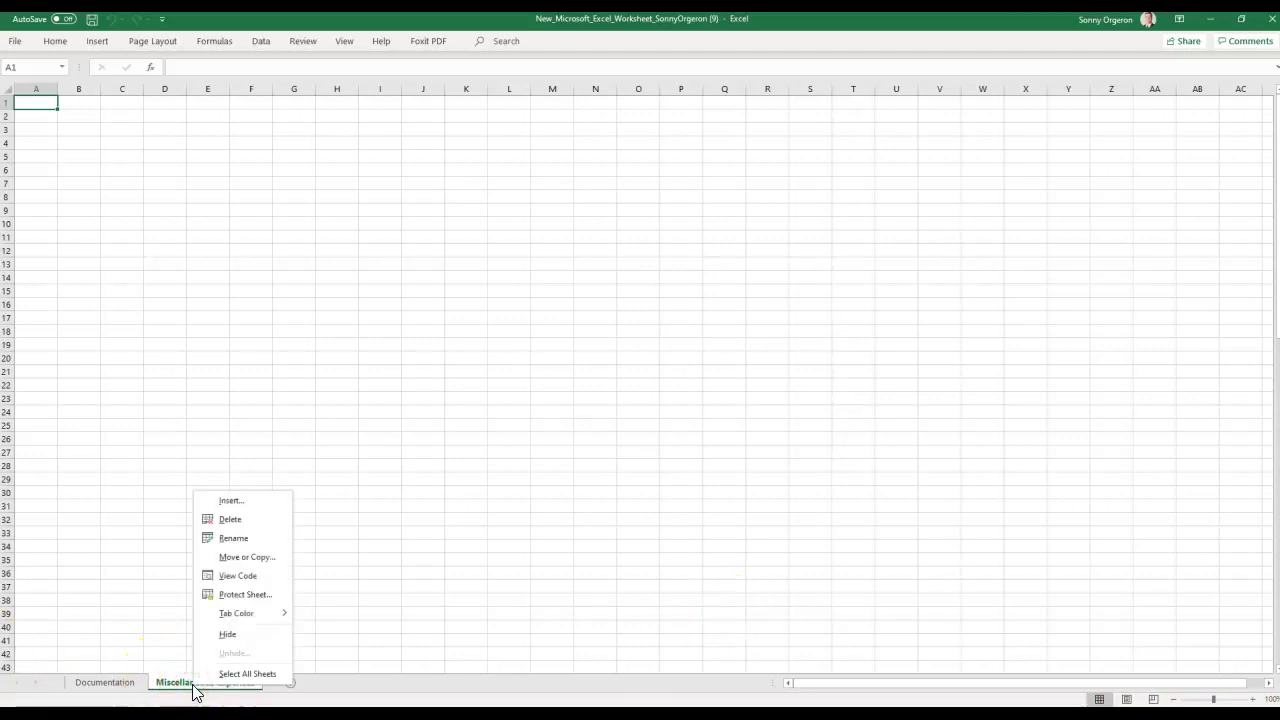
pyautogui.click(245, 637)
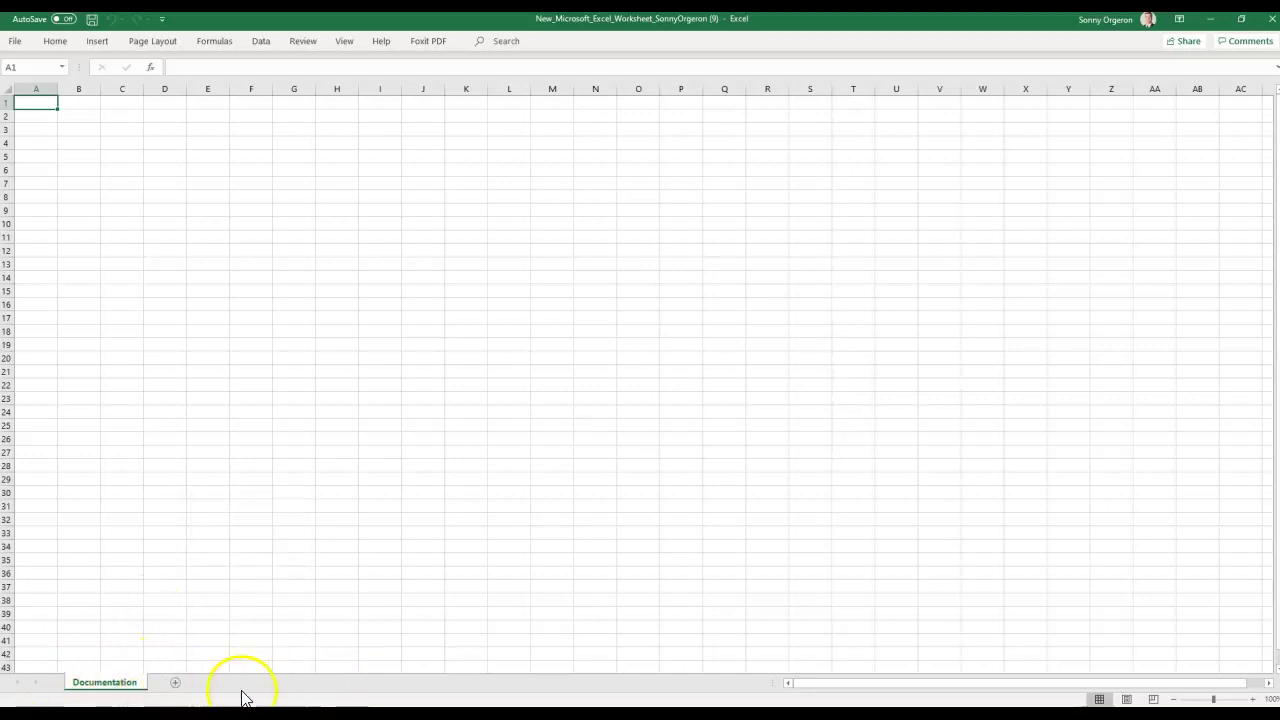
pyautogui.rightClick(118, 688)
pyautogui.click(152, 652)
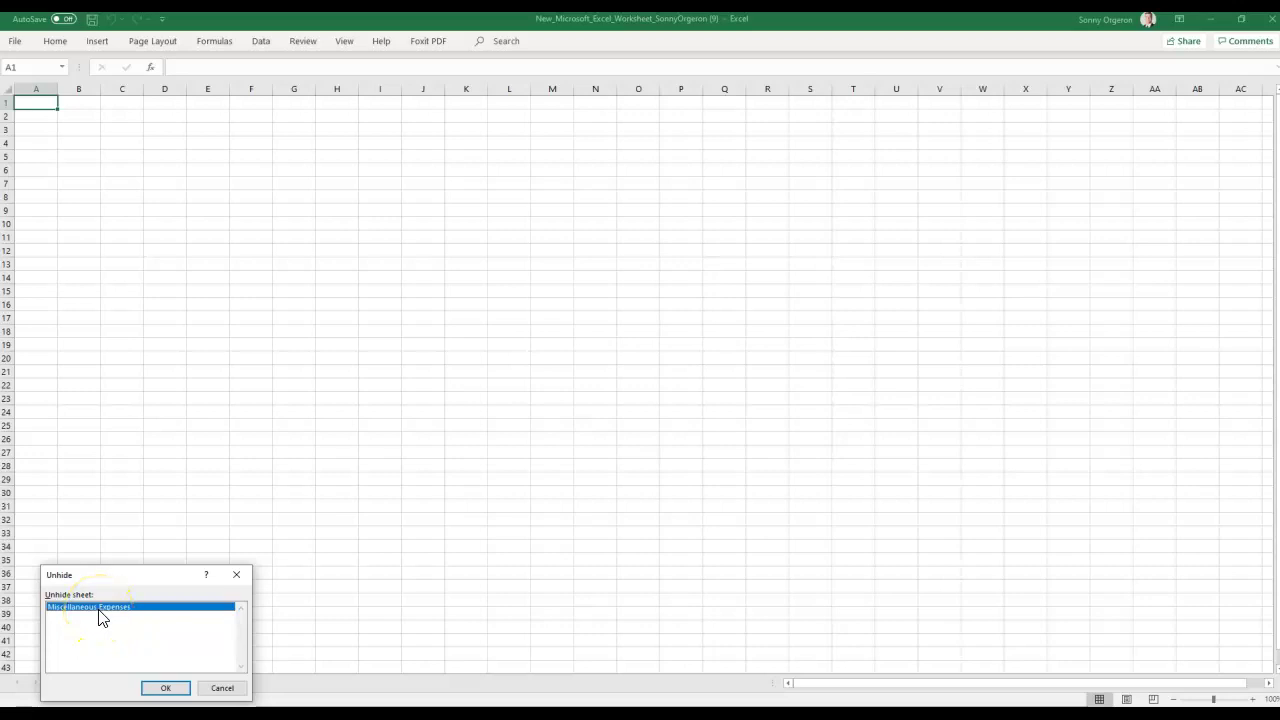
pyautogui.doubleClick(101, 616)
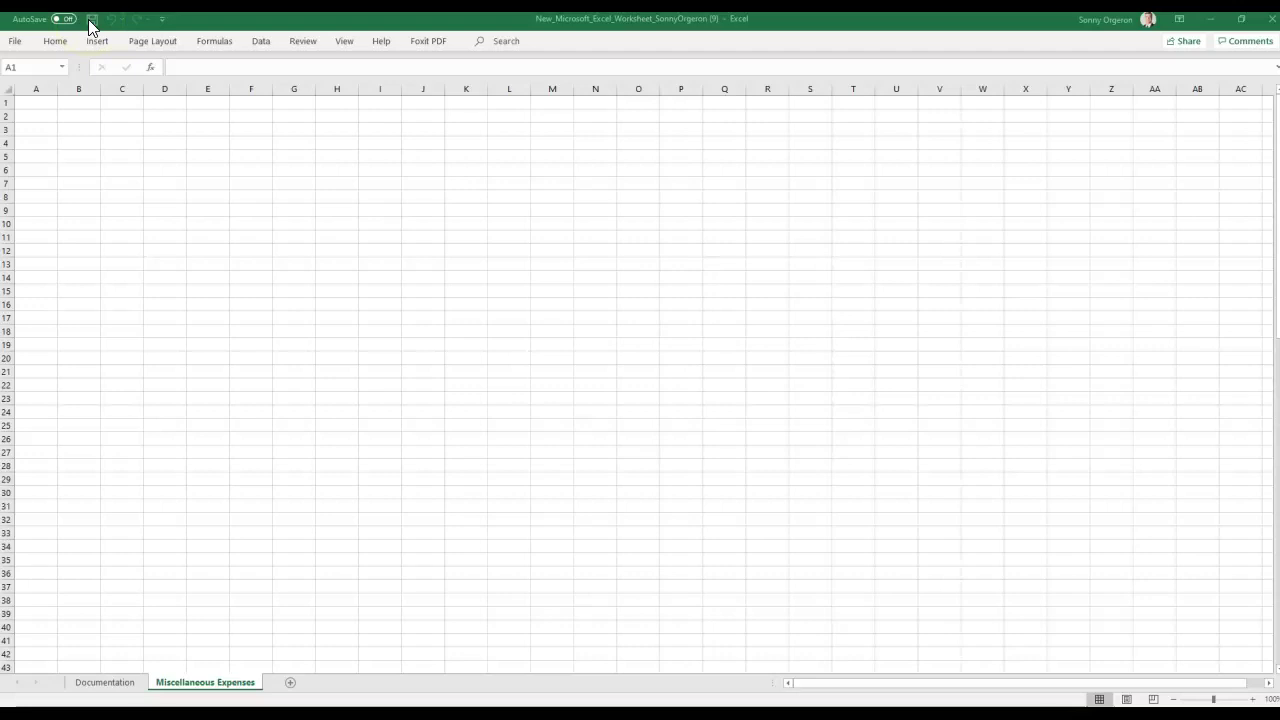
pyautogui.click(20, 43)
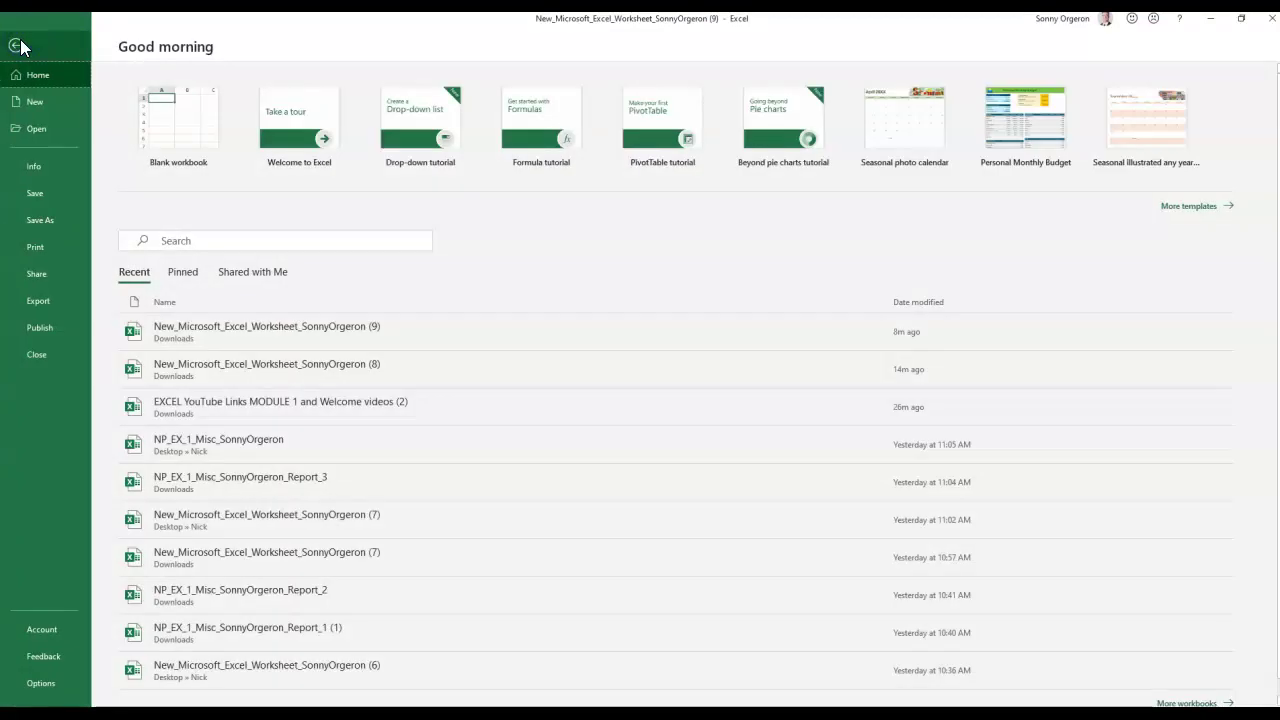
# Open the Save As dialog through File > Save As > Browse.
pyautogui.click(47, 226)
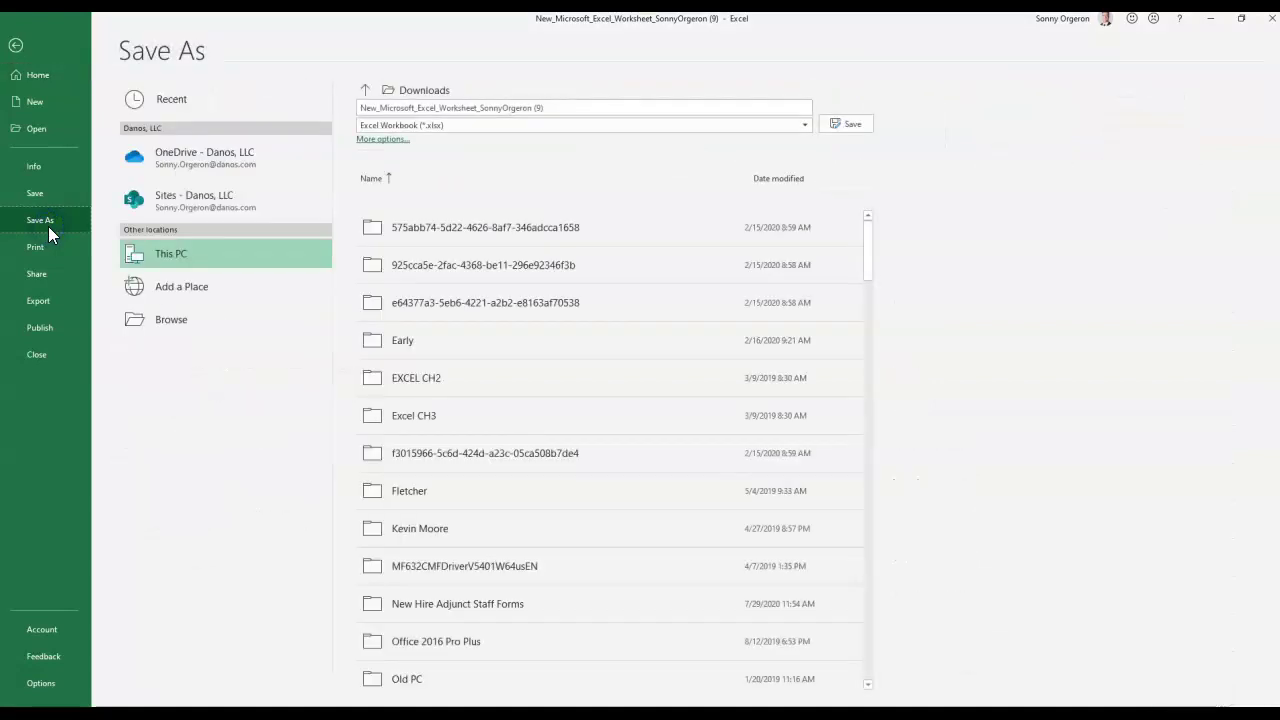
pyautogui.click(155, 329)
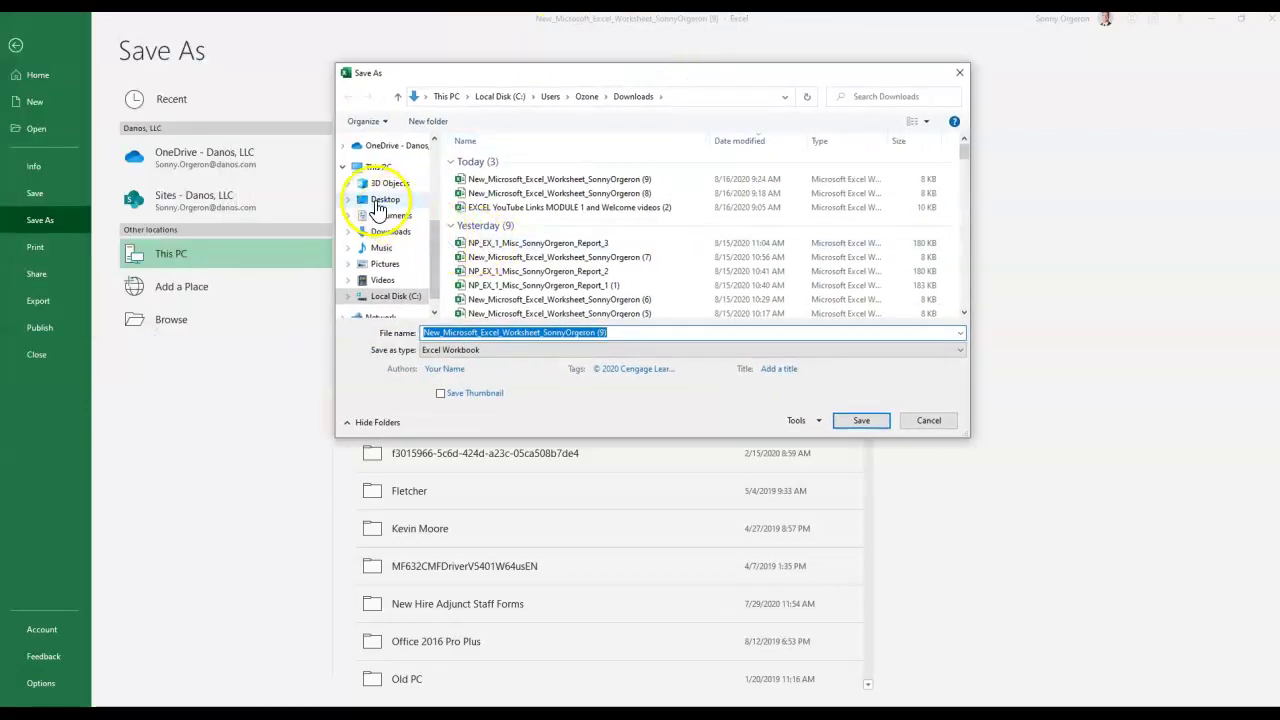
# Save the workbook as NP_EX_1_Misc in the Desktop\Nick folder.
pyautogui.click(378, 205)
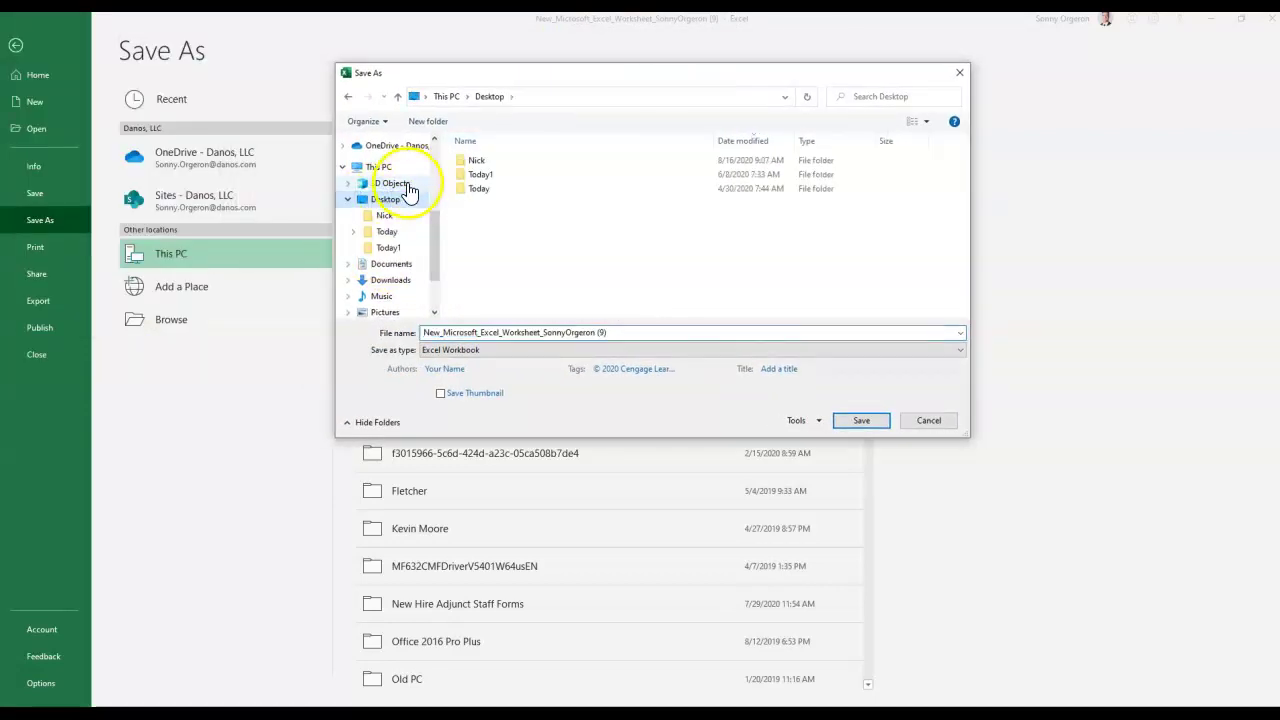
pyautogui.doubleClick(476, 161)
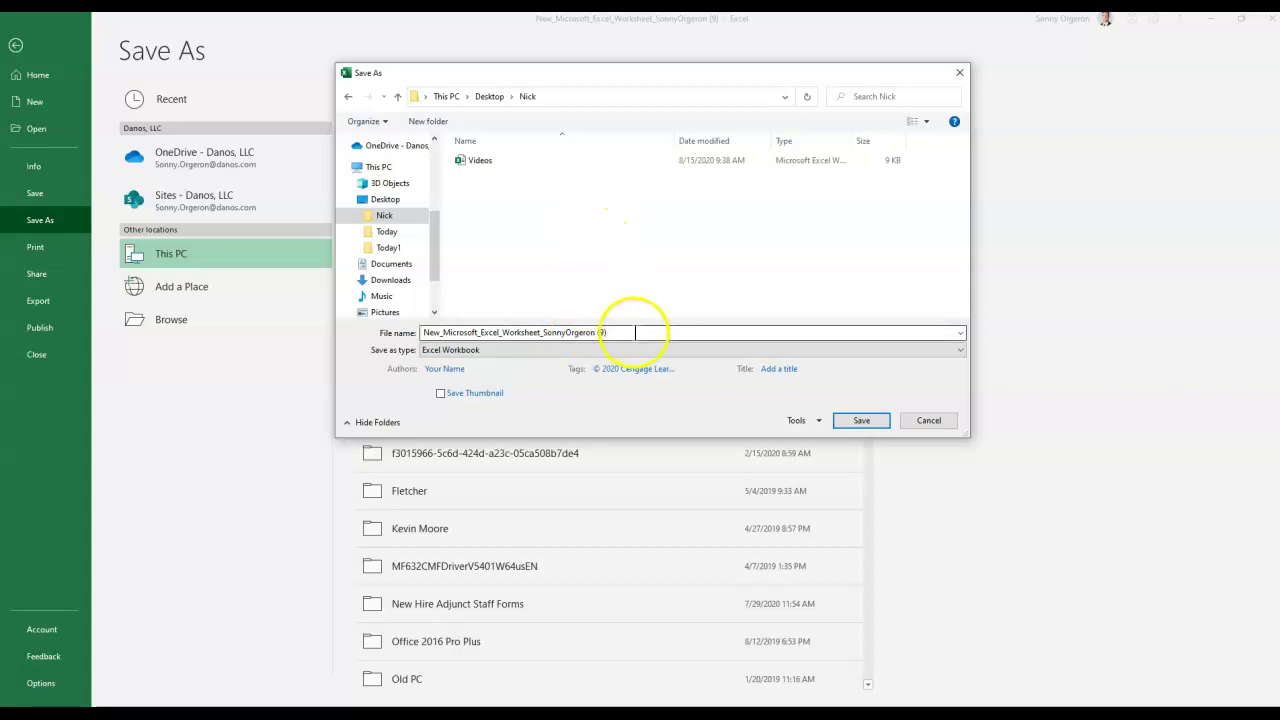
pyautogui.click(643, 333)
pyautogui.click(643, 332)
pyautogui.write('NP')
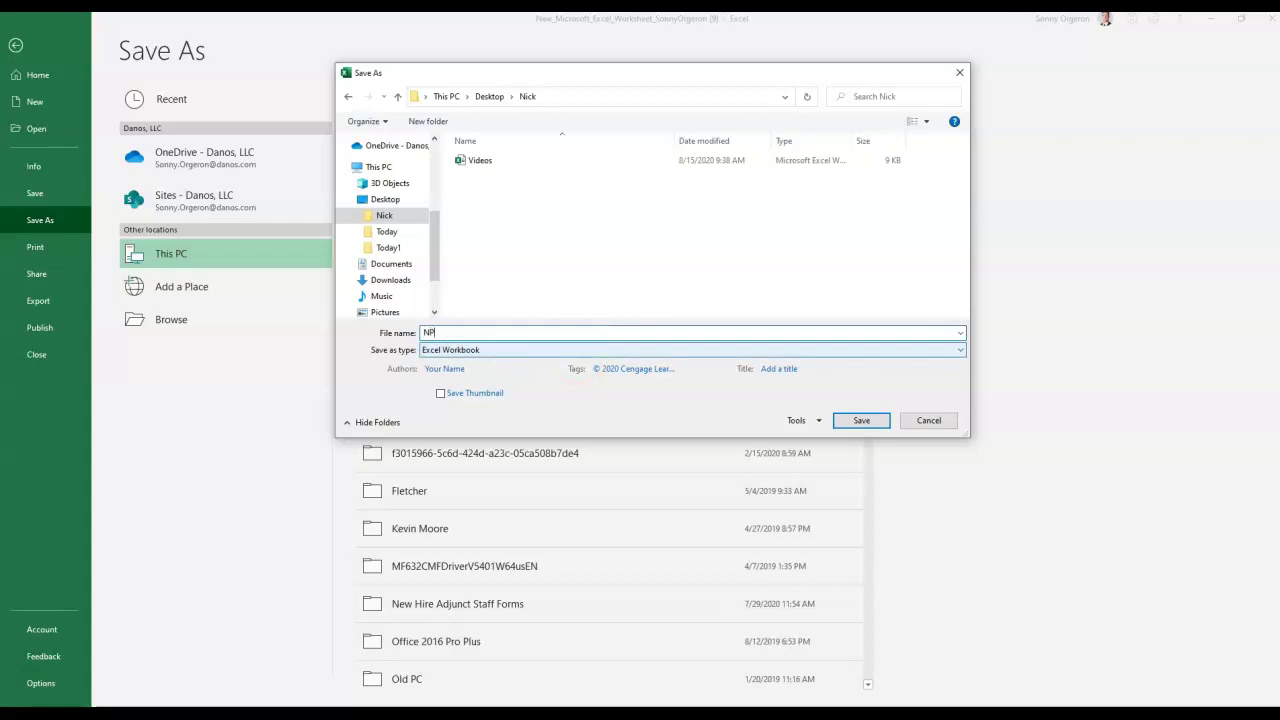
pyautogui.write('_EX_1_Misc')
pyautogui.click(531, 334)
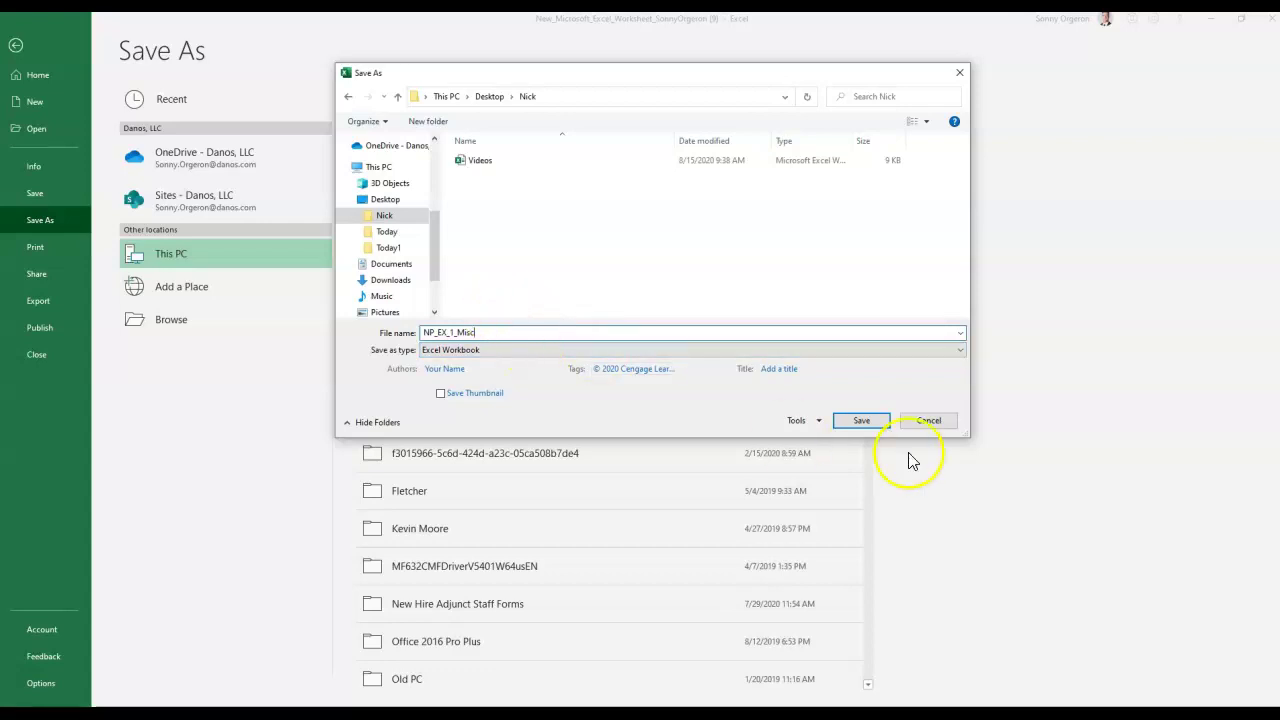
pyautogui.click(861, 421)
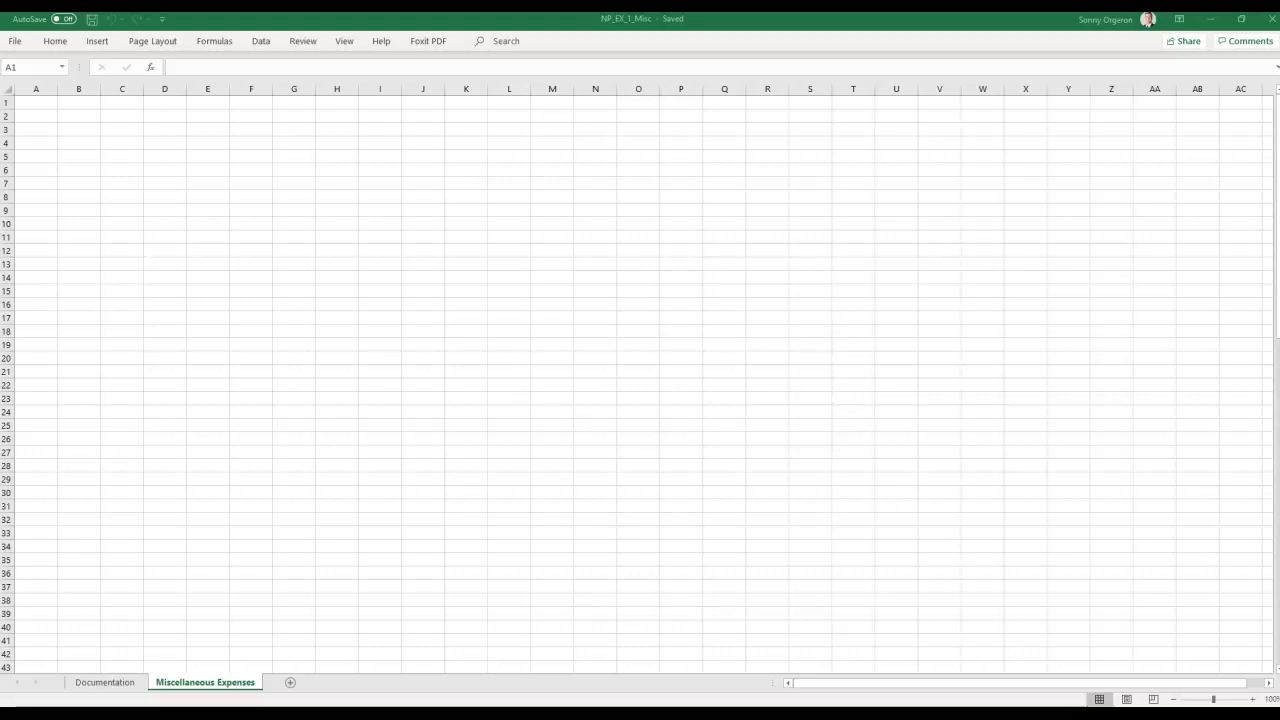
pyautogui.moveTo(1279, 40); pyautogui.dragTo(659, 37)
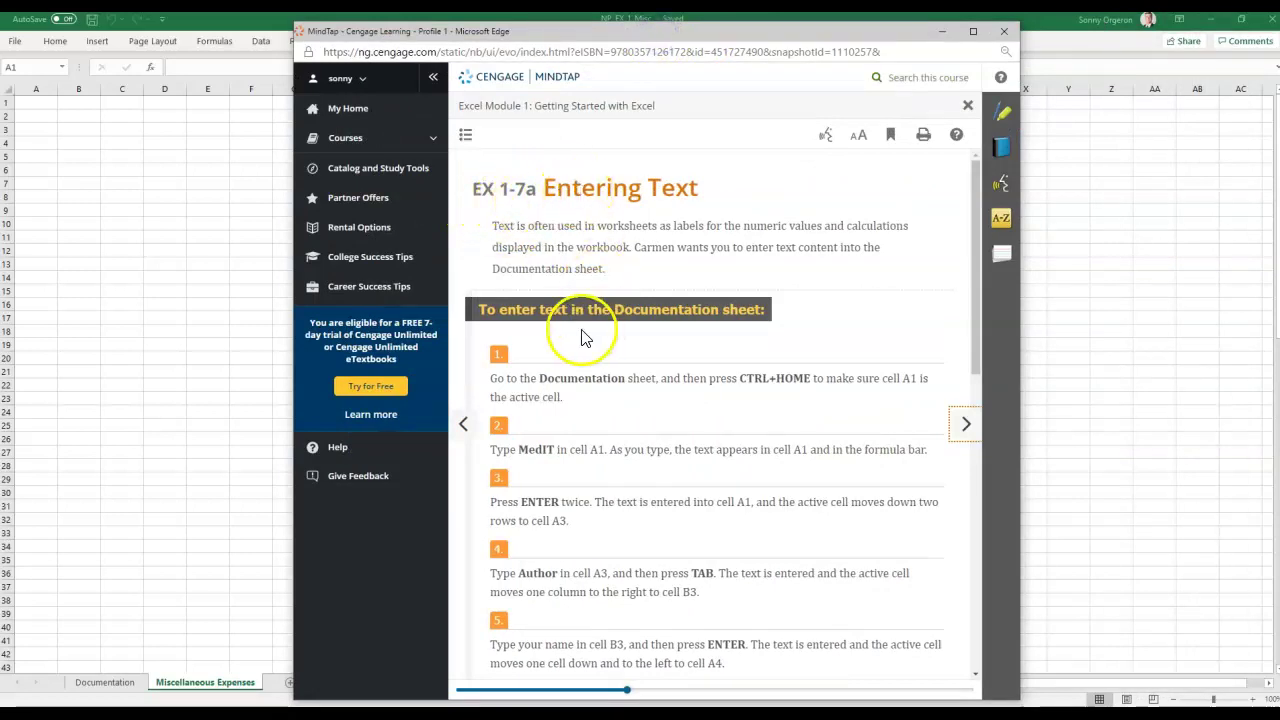
pyautogui.scroll(-1, 585, 338)
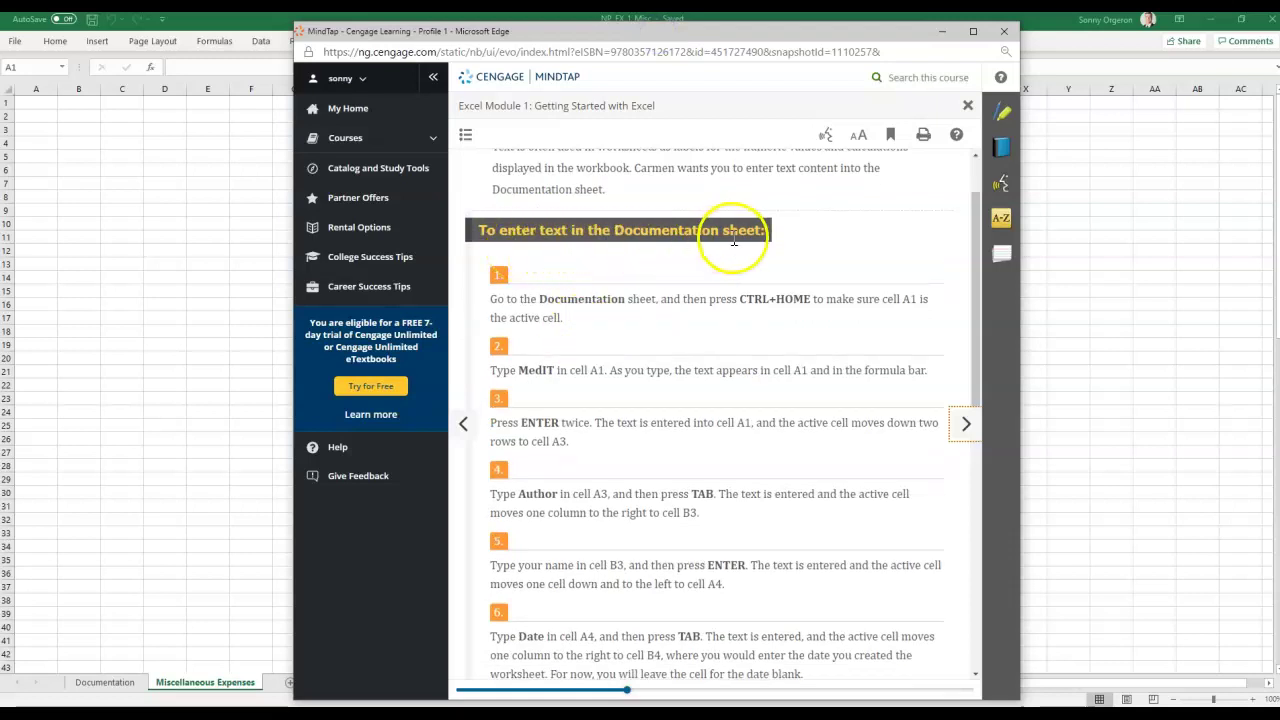
pyautogui.moveTo(723, 32); pyautogui.dragTo(1279, 30)
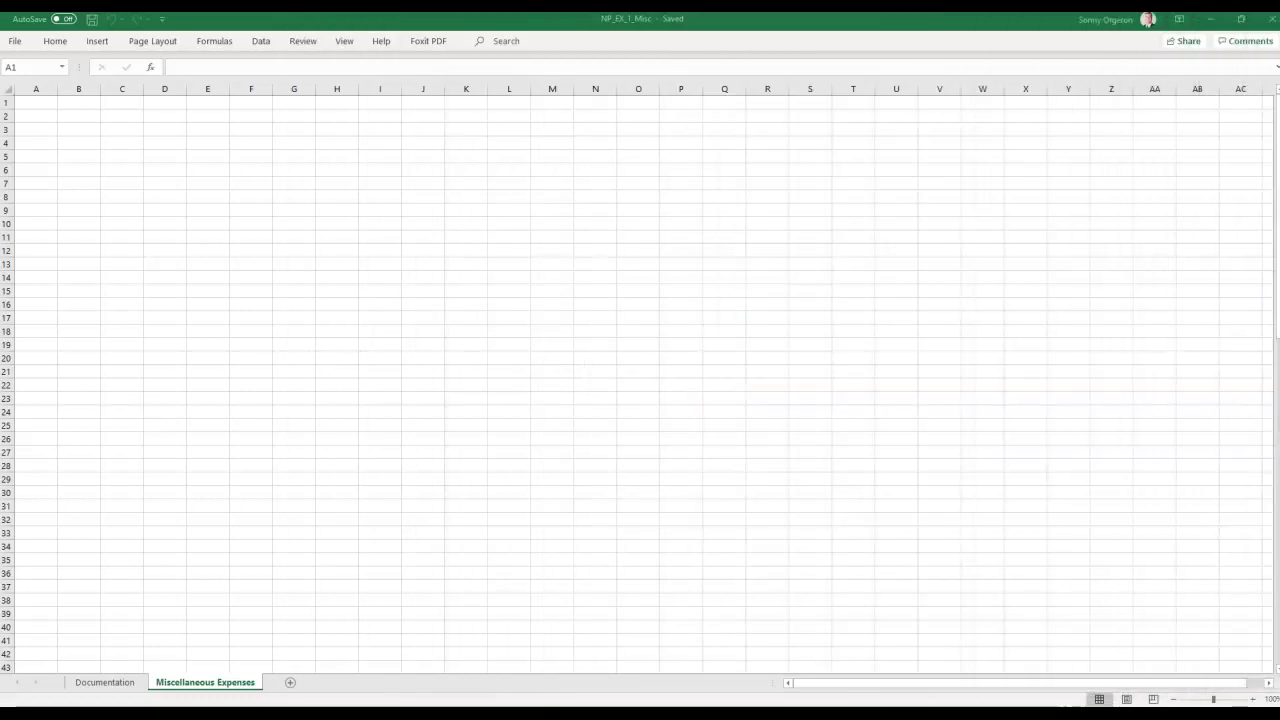
# Show the Documentation sheet zoomed in to 120% with cell A1 selected.
pyautogui.click(120, 684)
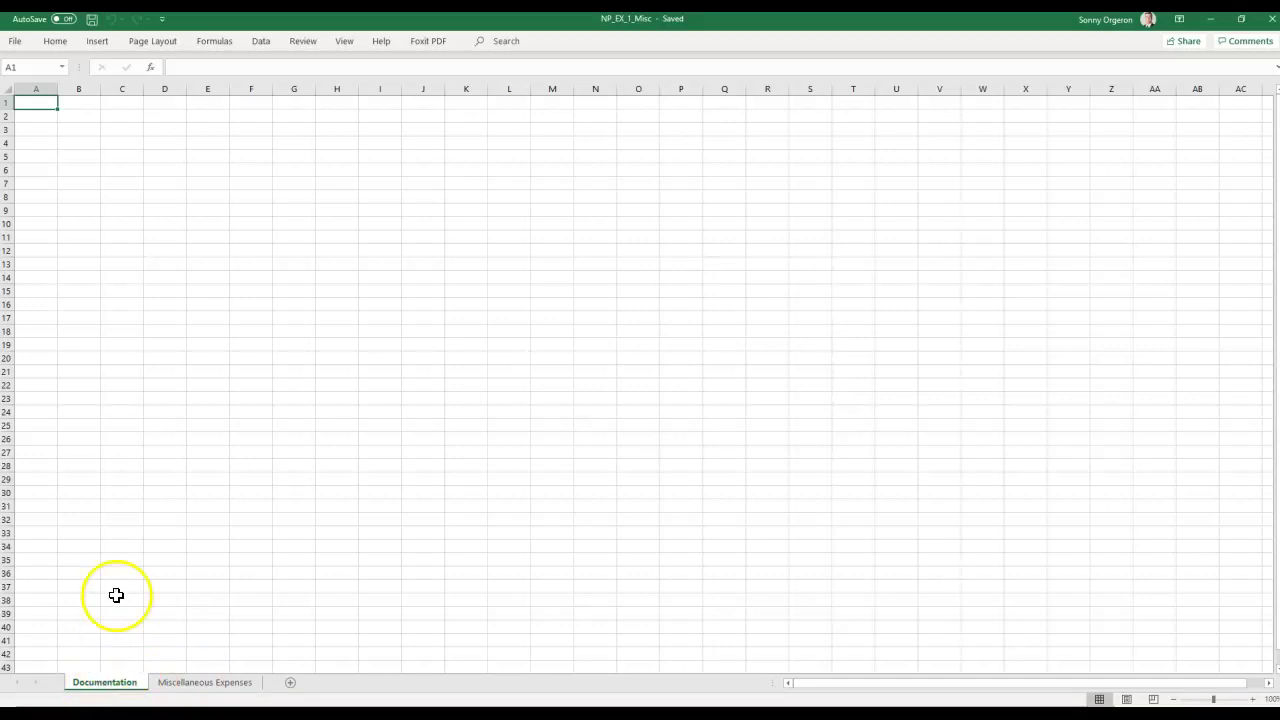
pyautogui.click(1253, 699)
pyautogui.click(1253, 699)
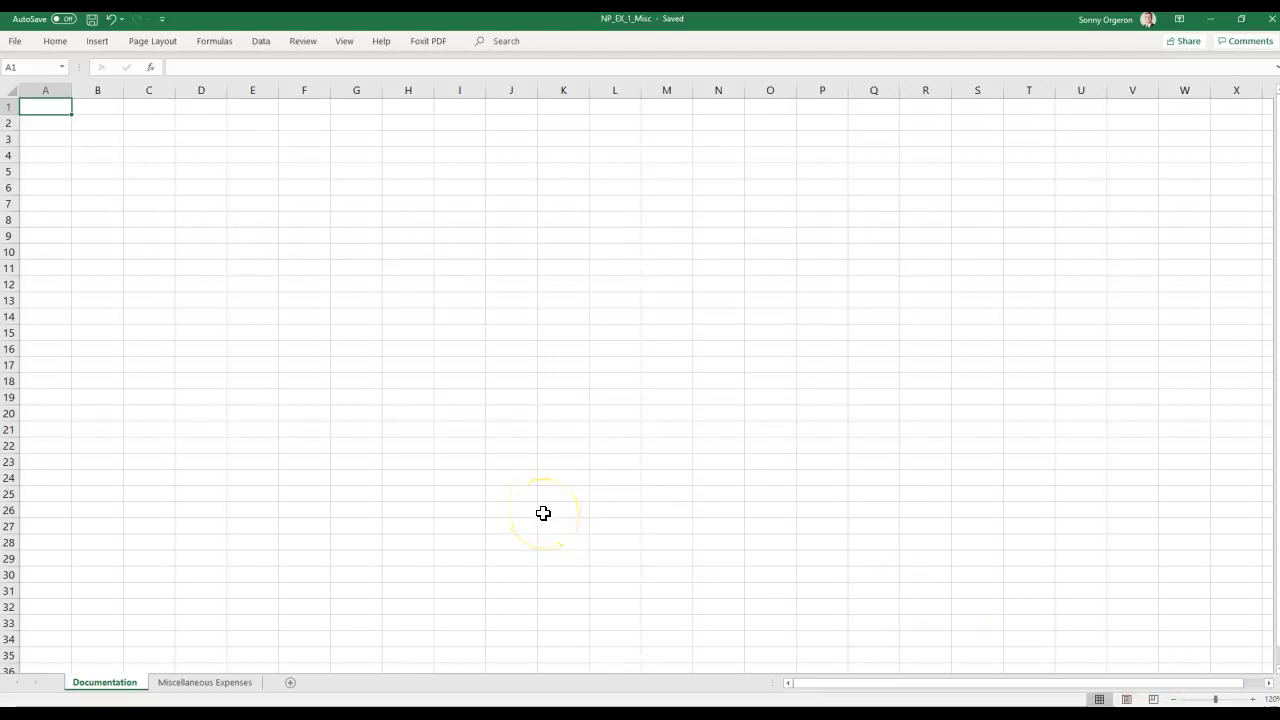
pyautogui.click(497, 516)
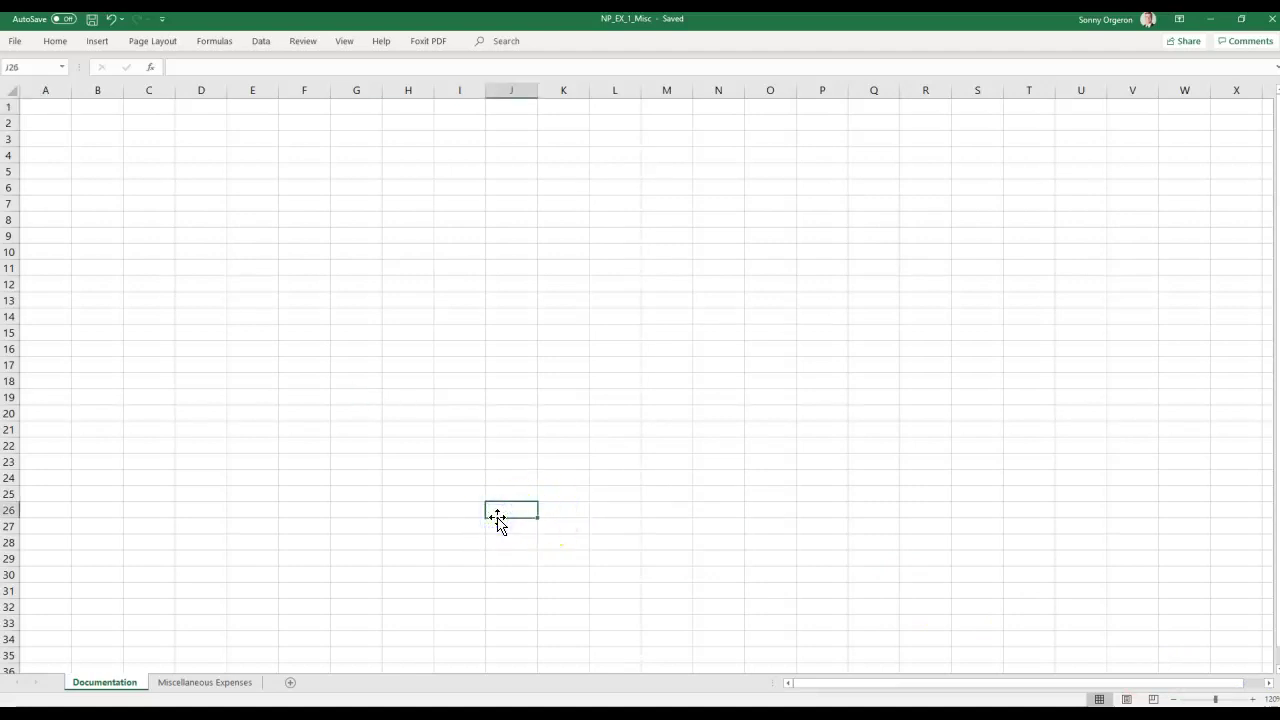
pyautogui.press('Home')
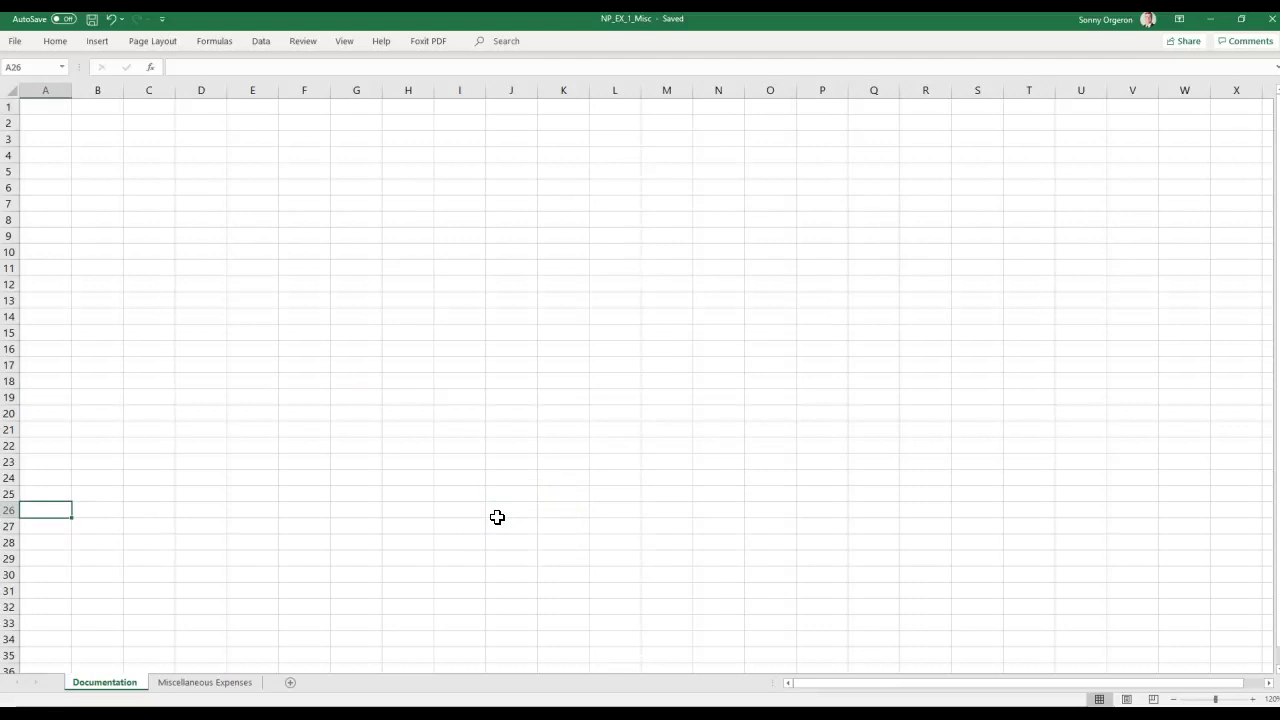
pyautogui.click(497, 516)
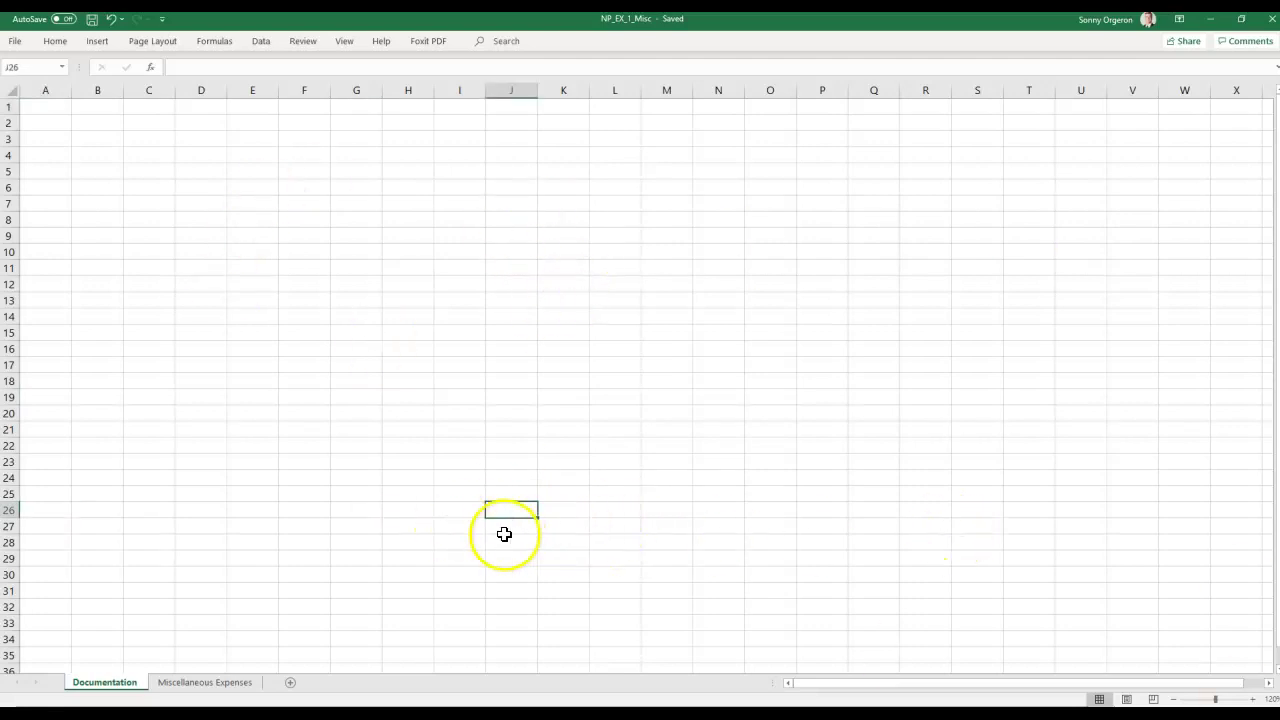
pyautogui.click(400, 528)
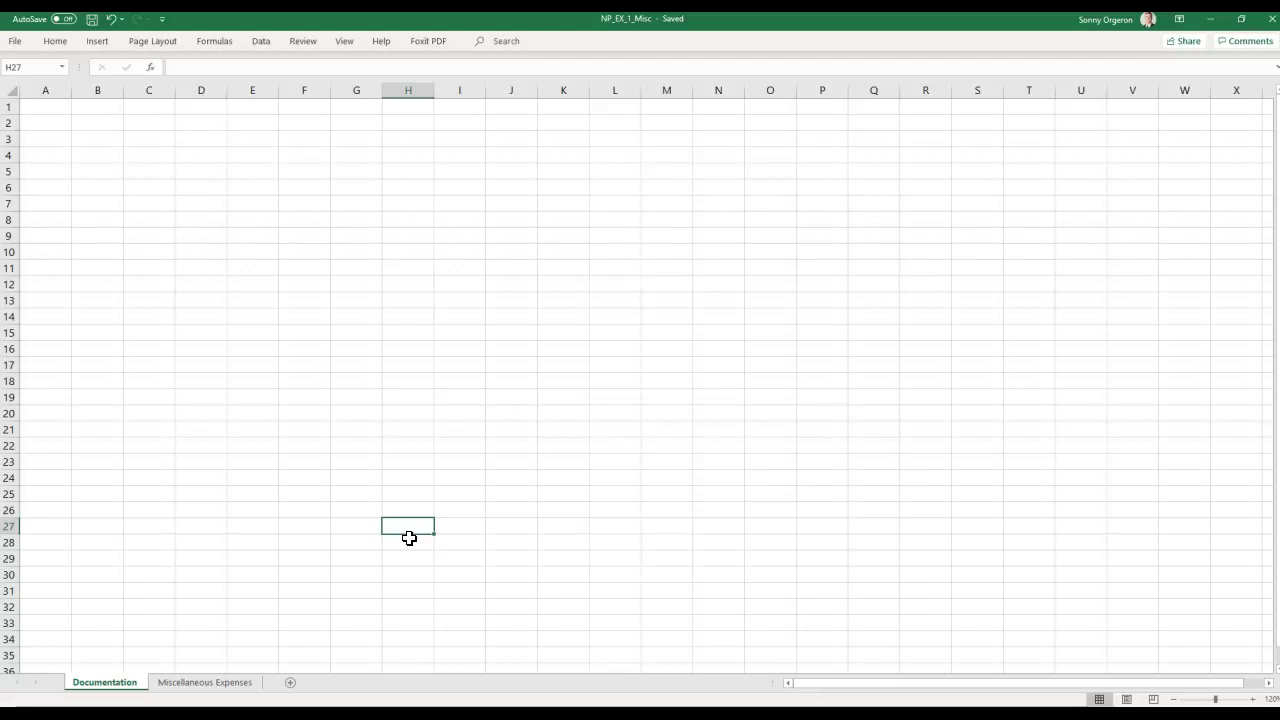
pyautogui.hotkey('ctrl', 'Home')
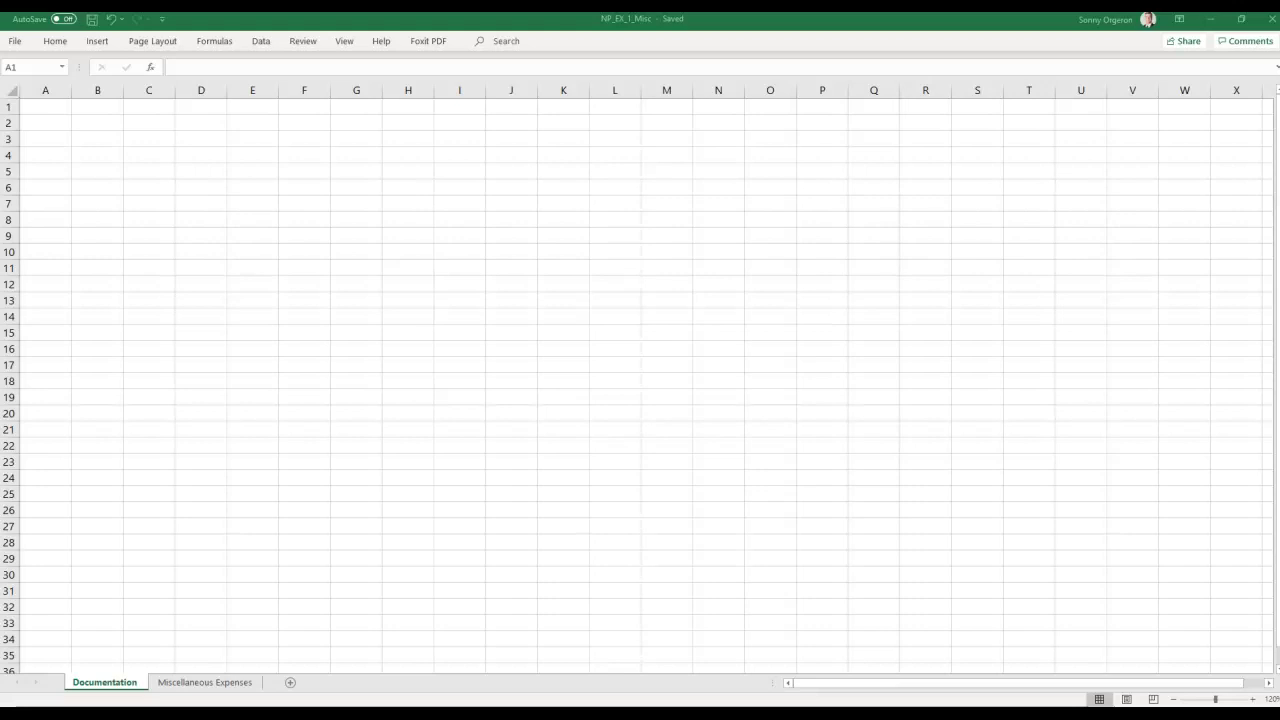
# Enter MedIT as plain text in cell A1.
pyautogui.click(63, 106)
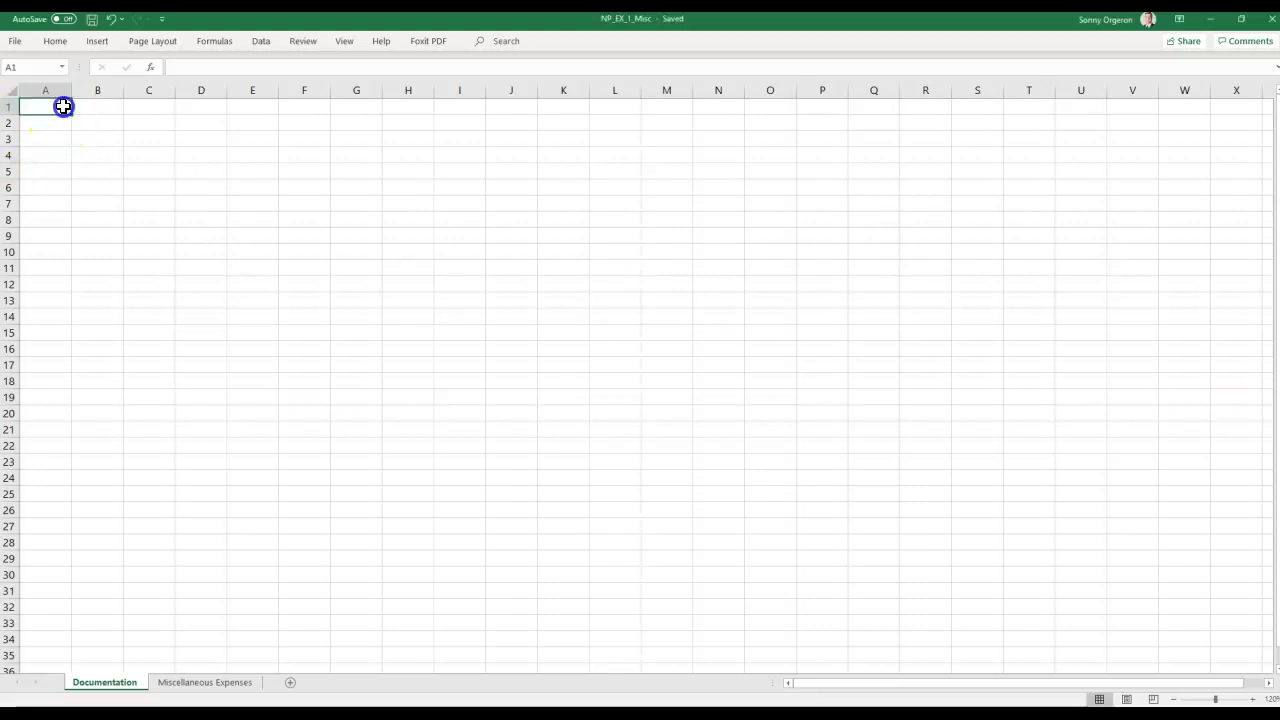
pyautogui.write('MedIT')
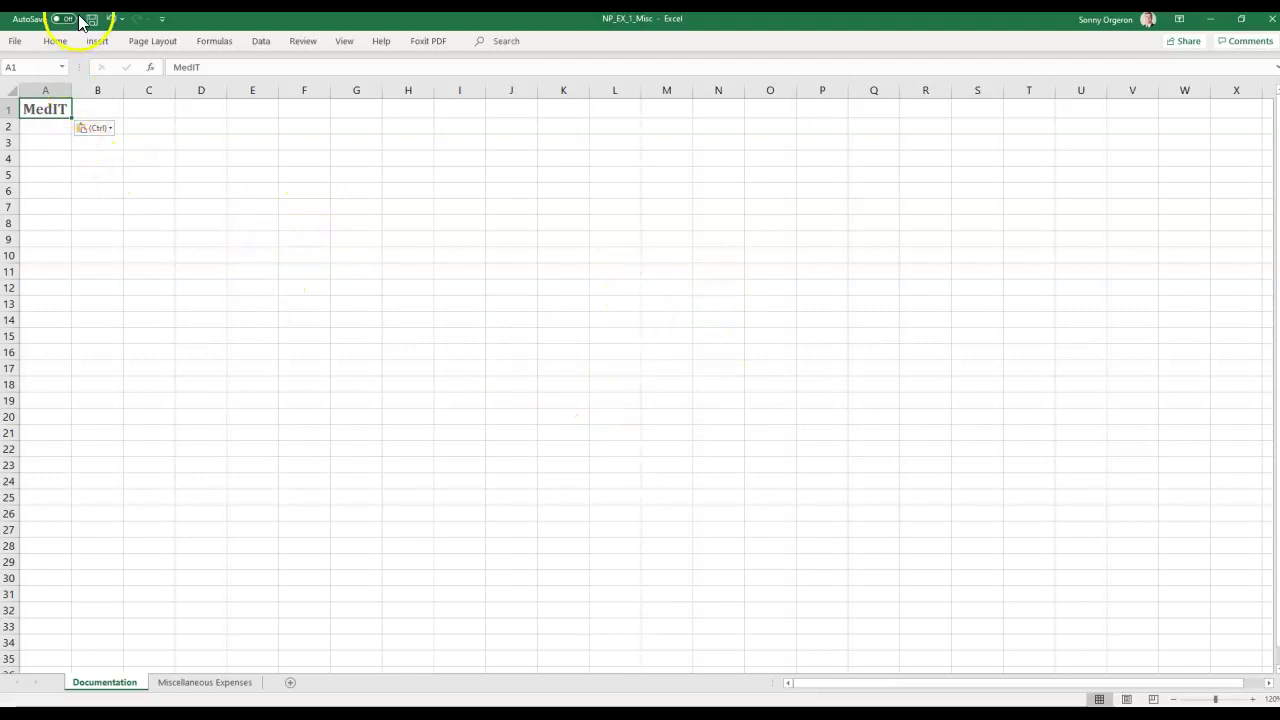
pyautogui.click(110, 19)
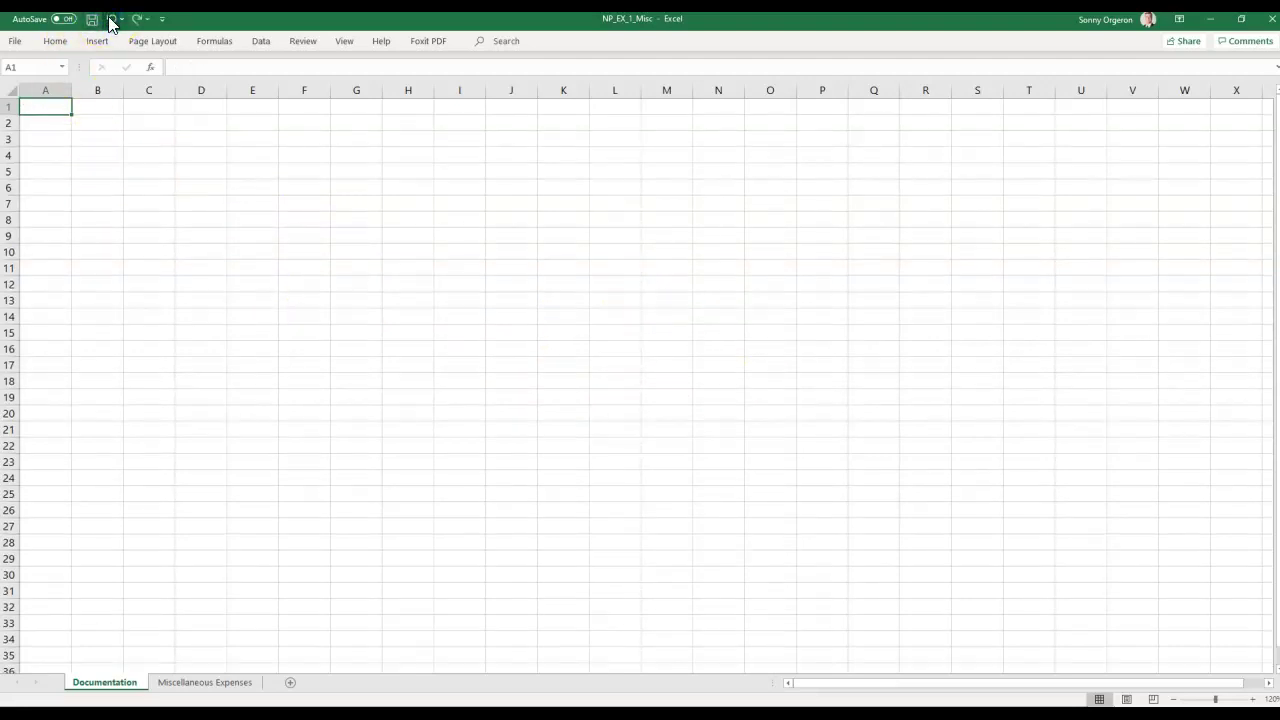
pyautogui.write('MedIT')
pyautogui.press('Return')
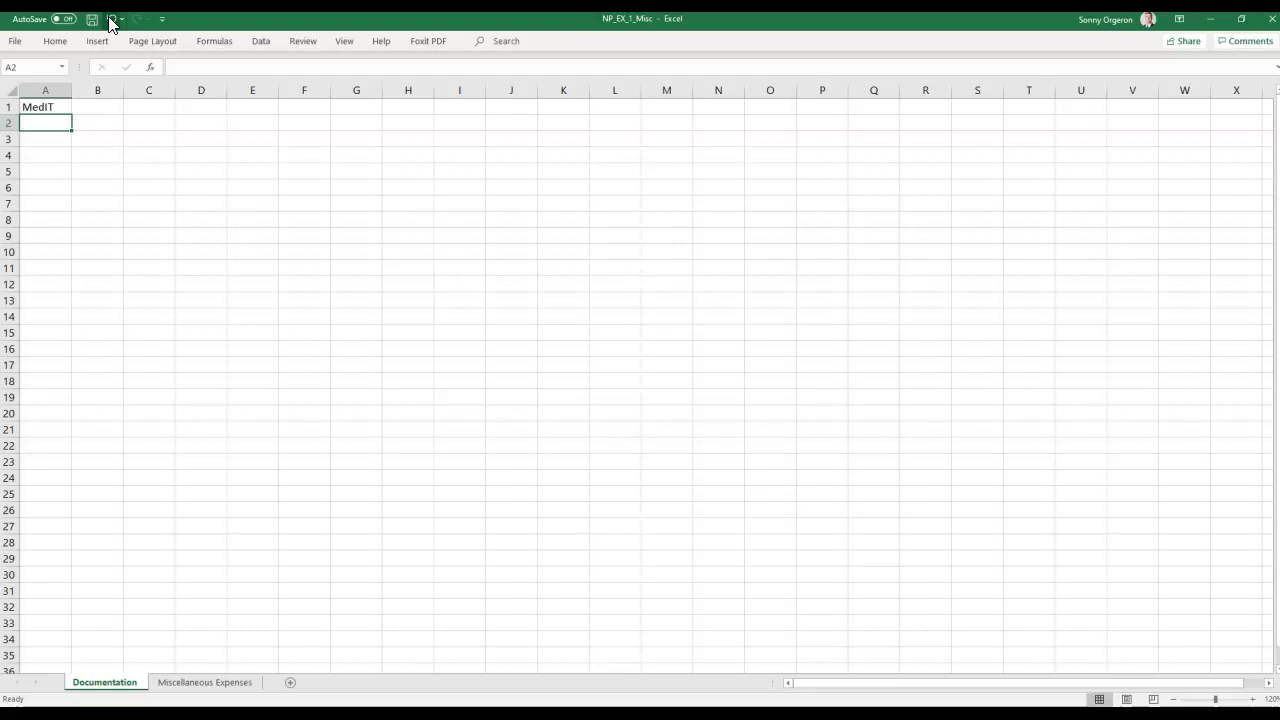
pyautogui.press('Return')
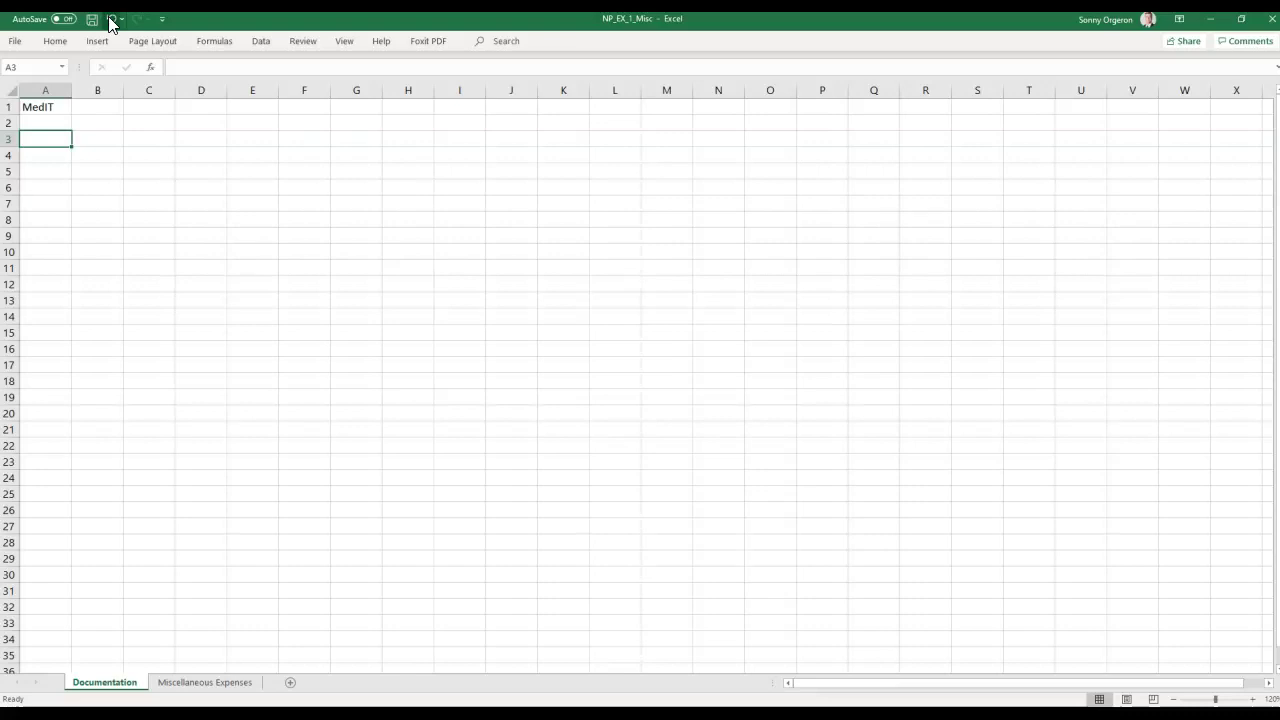
# Type the label Author in A3 and the author's name in B3.
pyautogui.press('Up')
pyautogui.press('Up')
pyautogui.press('Down')
pyautogui.press('Down')
pyautogui.write('Author')
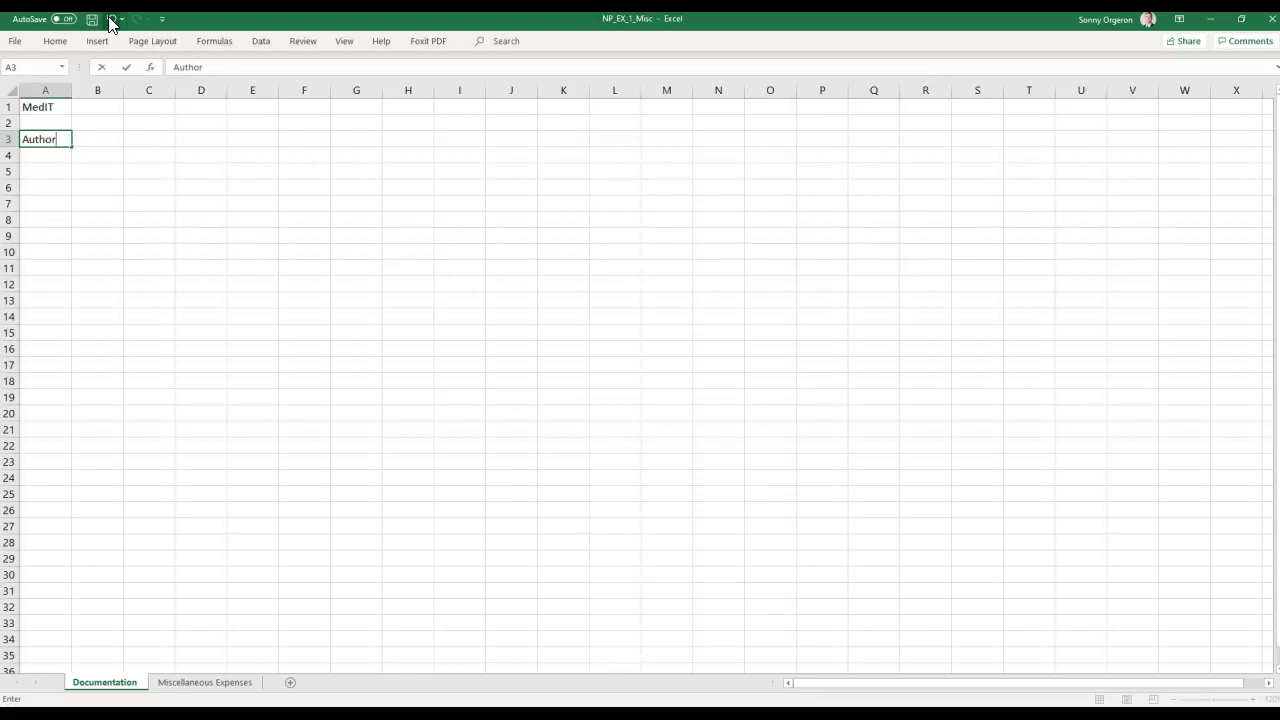
pyautogui.press('Tab')
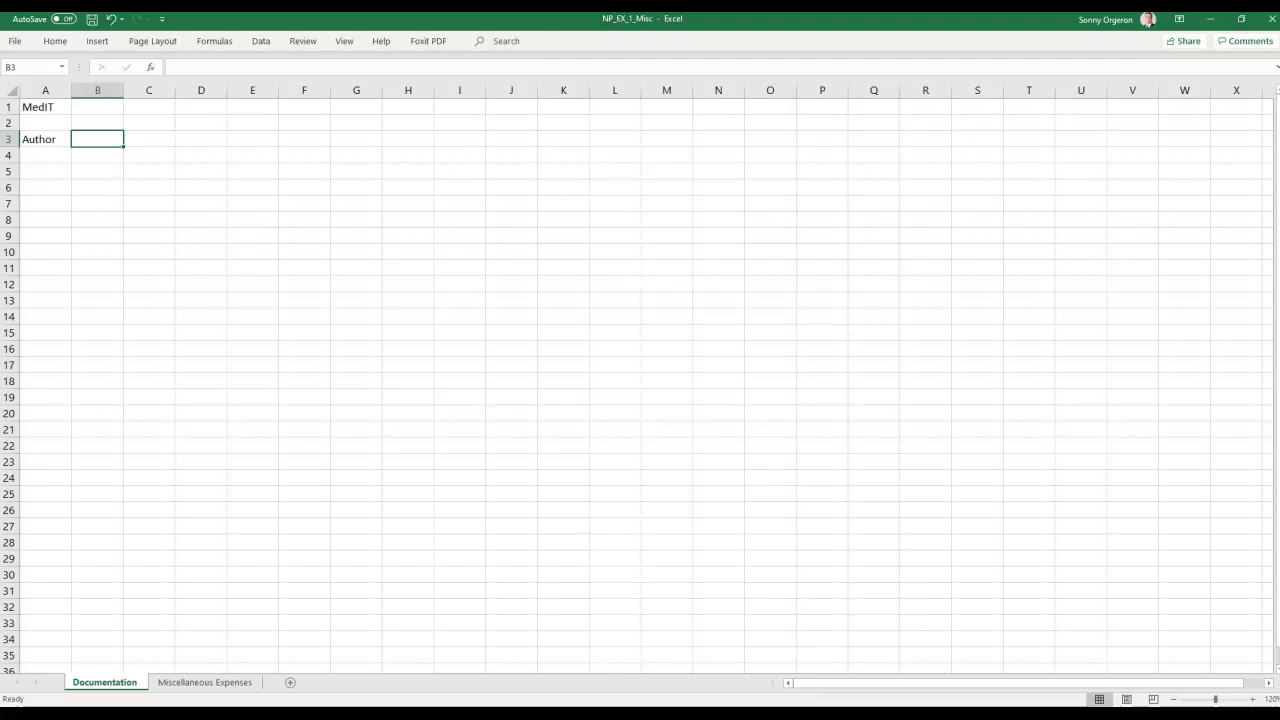
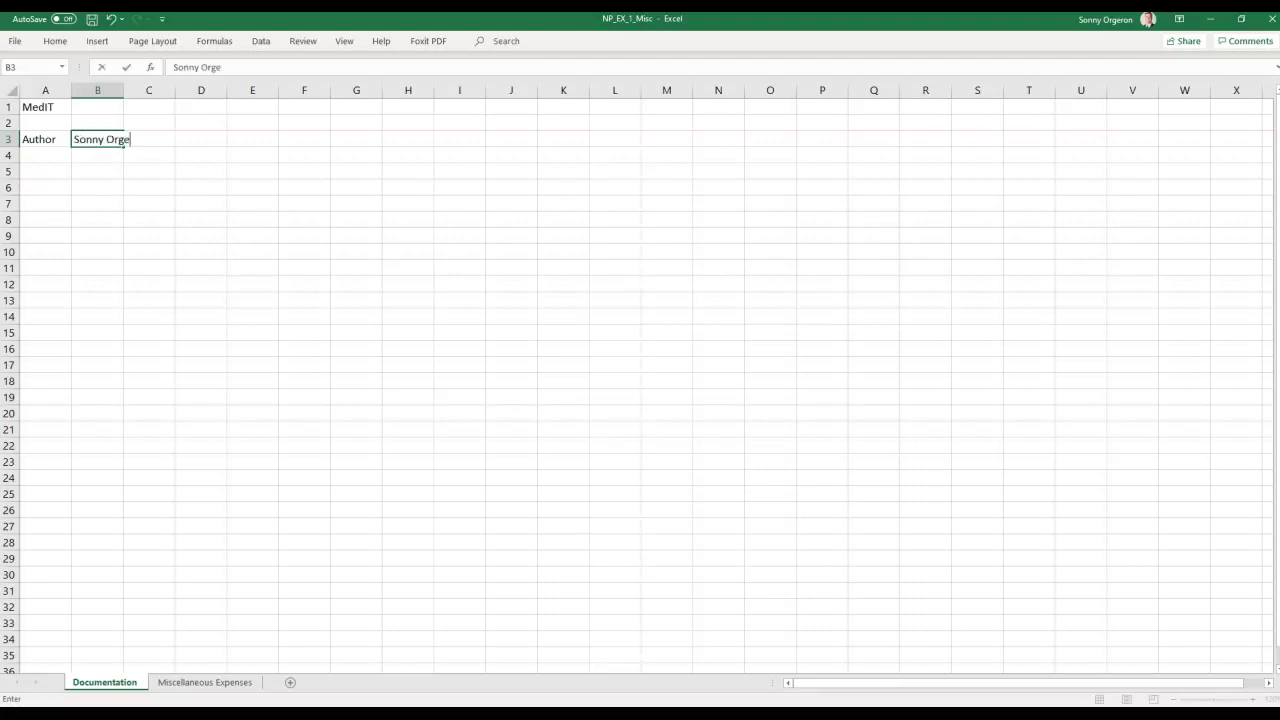
pyautogui.press('Return')
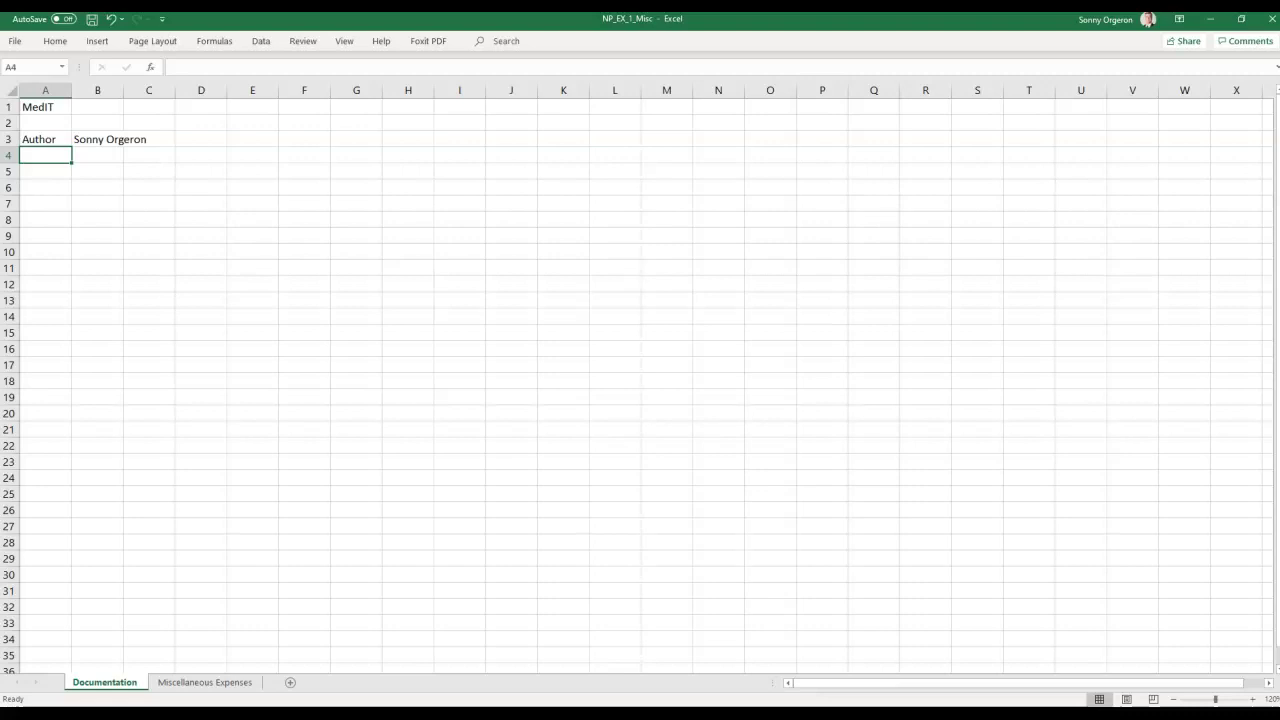
# Type the labels Date in A4 and Purpose in A5.
pyautogui.write('Date')
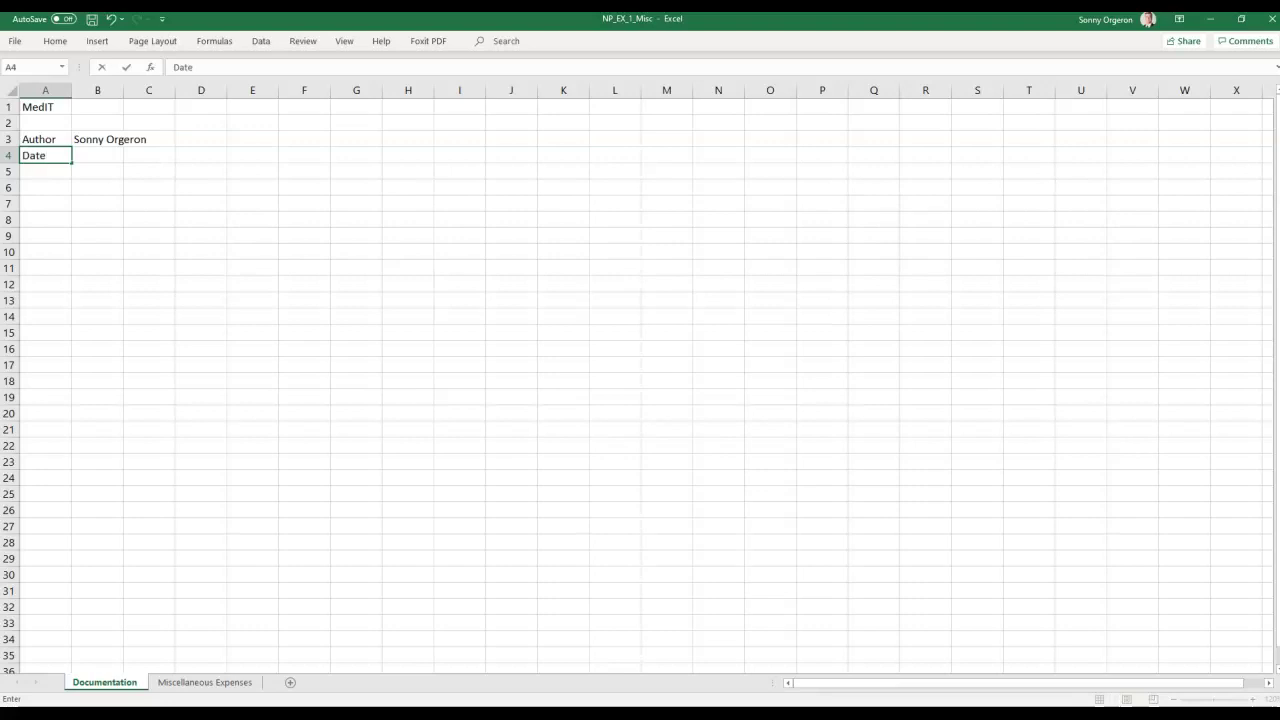
pyautogui.press('Tab')
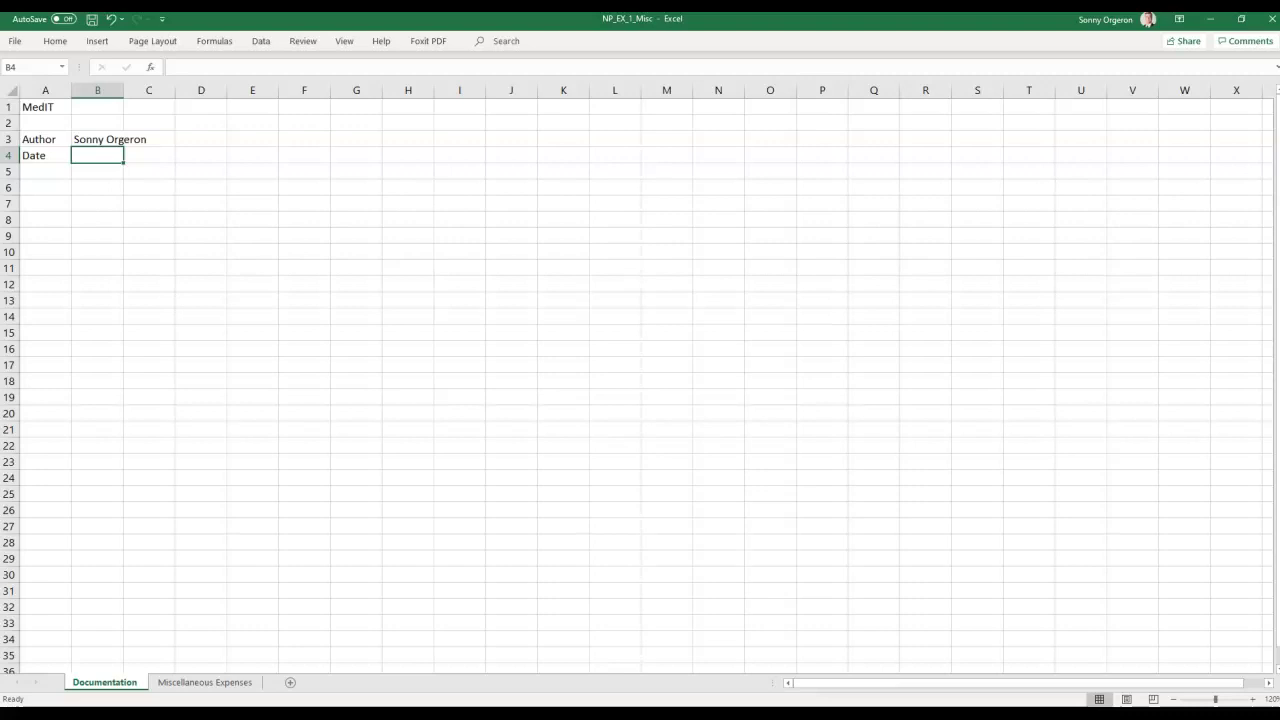
pyautogui.click(45, 172)
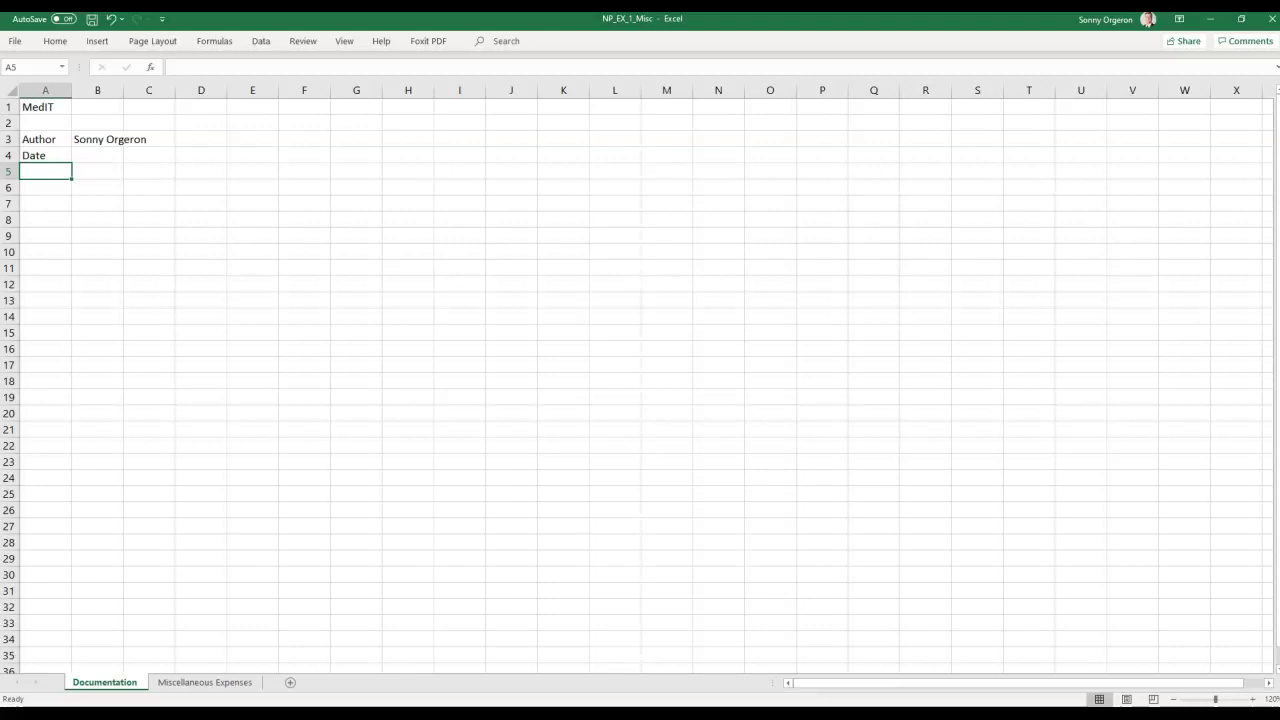
pyautogui.write('Purpose')
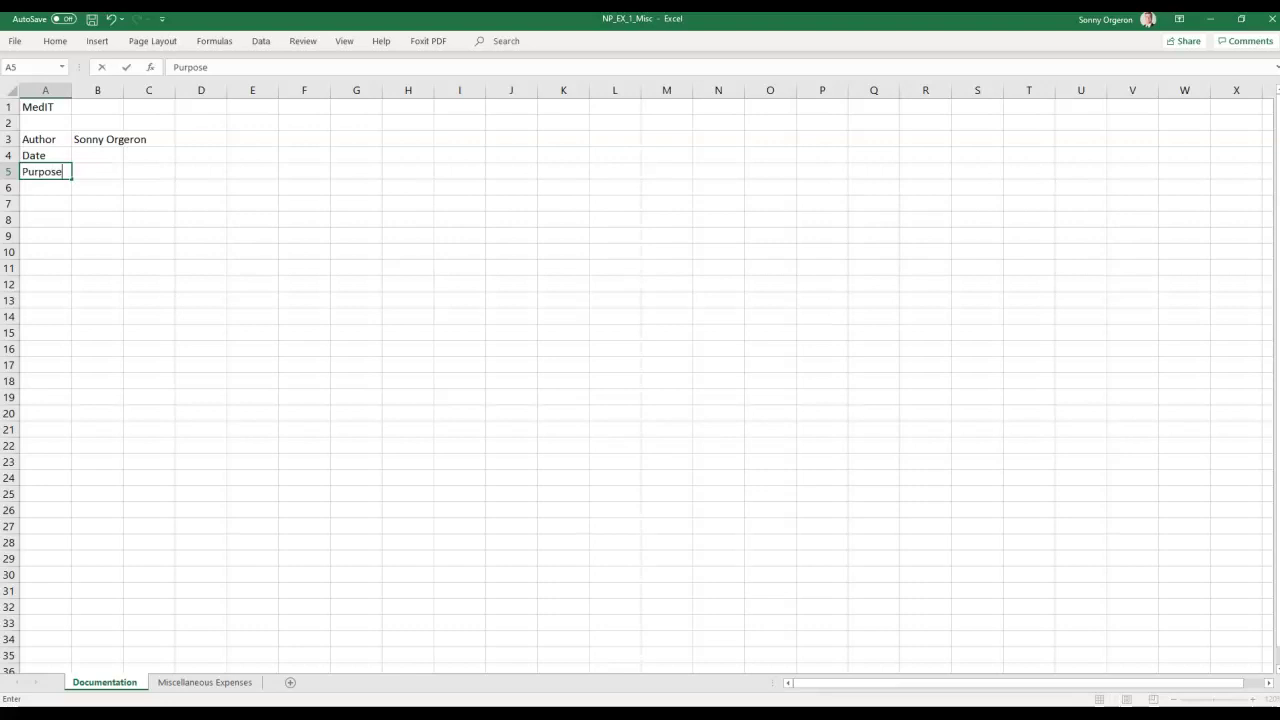
pyautogui.press('Tab')
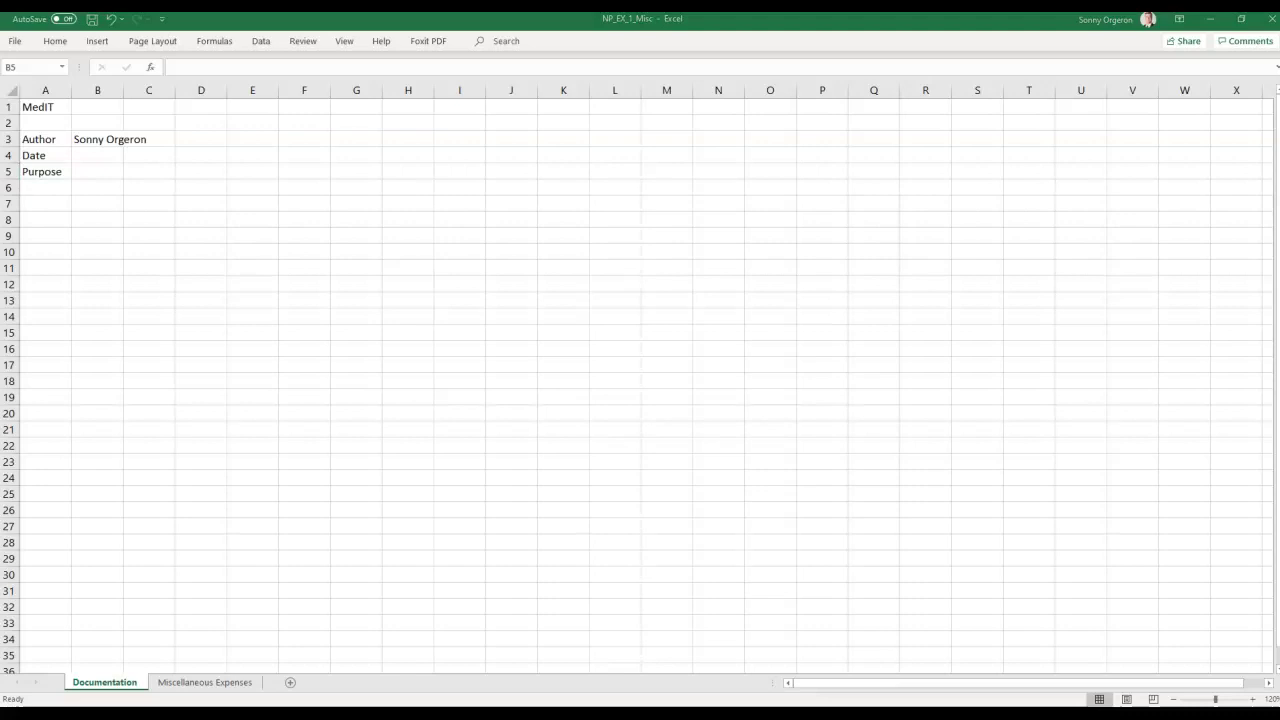
# Paste the purpose text into B5 using Match Destination Formatting.
pyautogui.click(105, 172)
pyautogui.rightClick(105, 173)
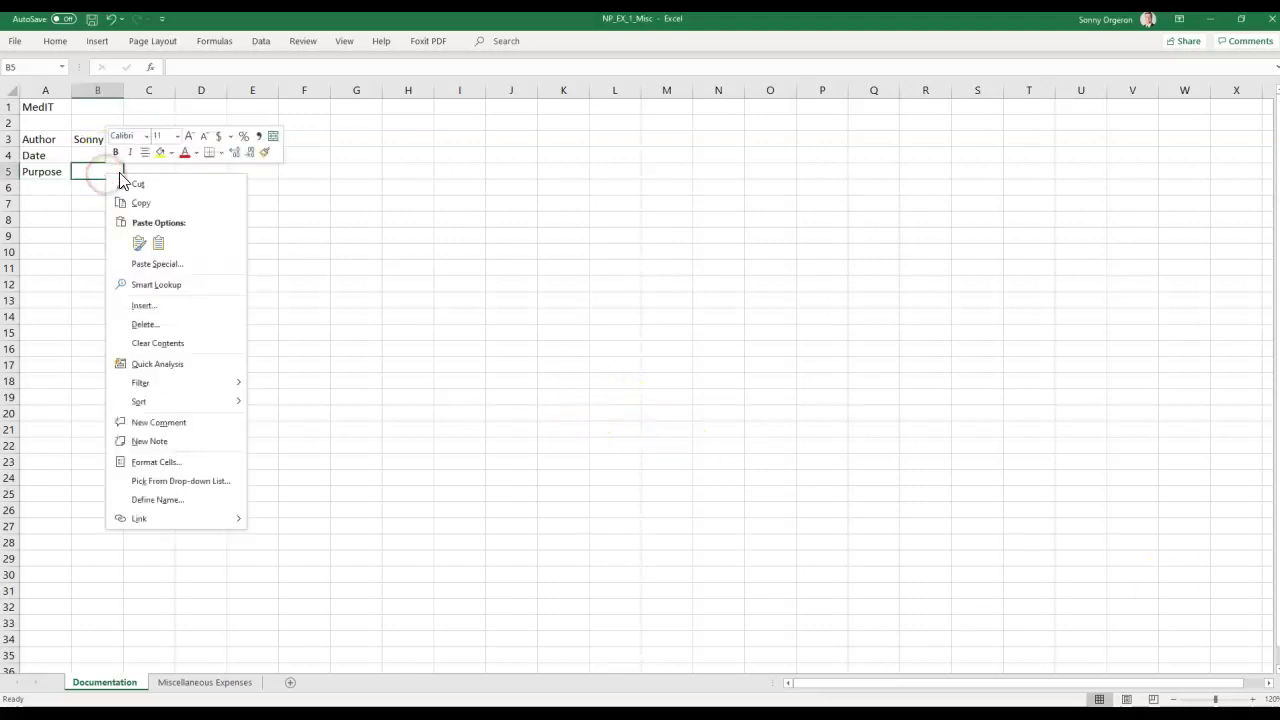
pyautogui.click(159, 246)
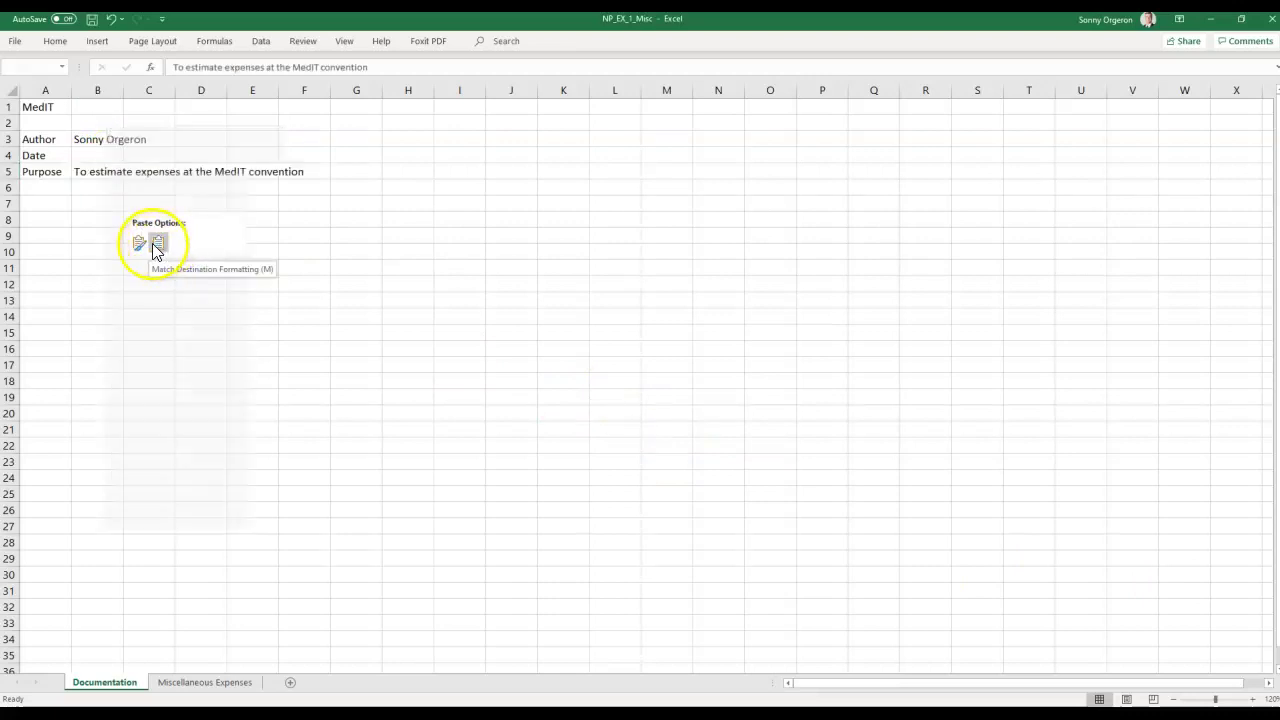
pyautogui.click(154, 268)
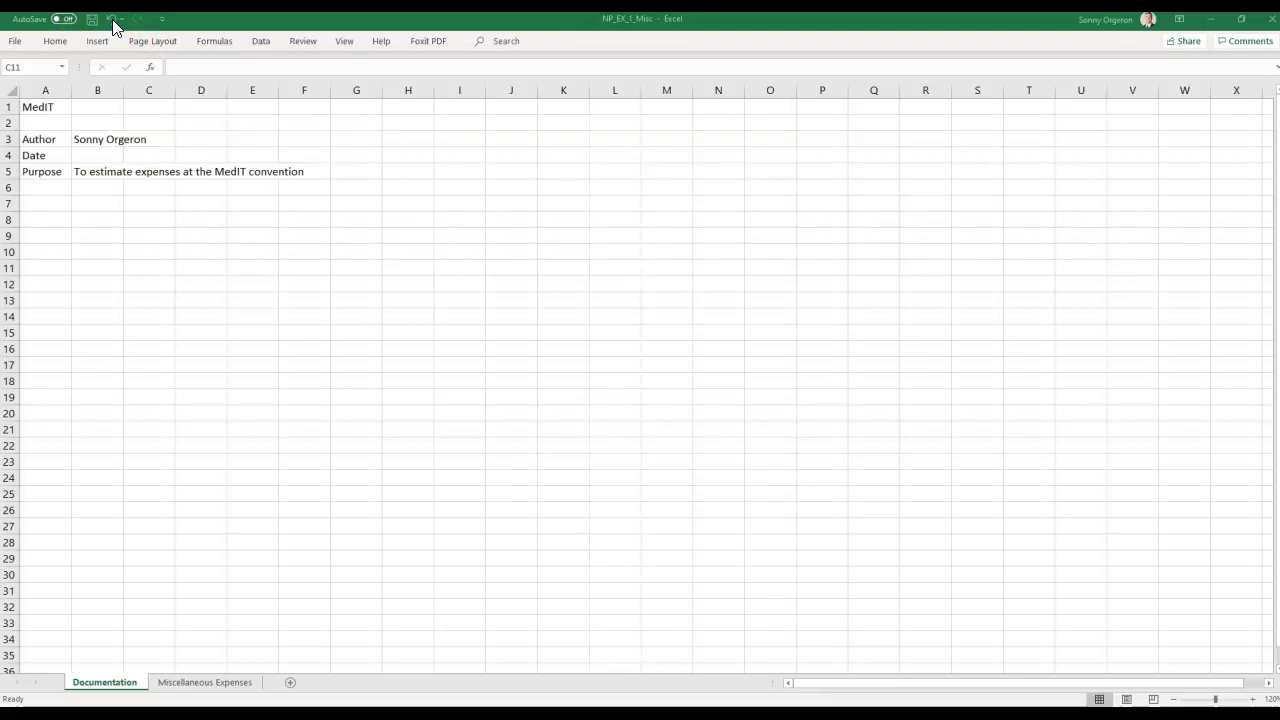
pyautogui.click(111, 19)
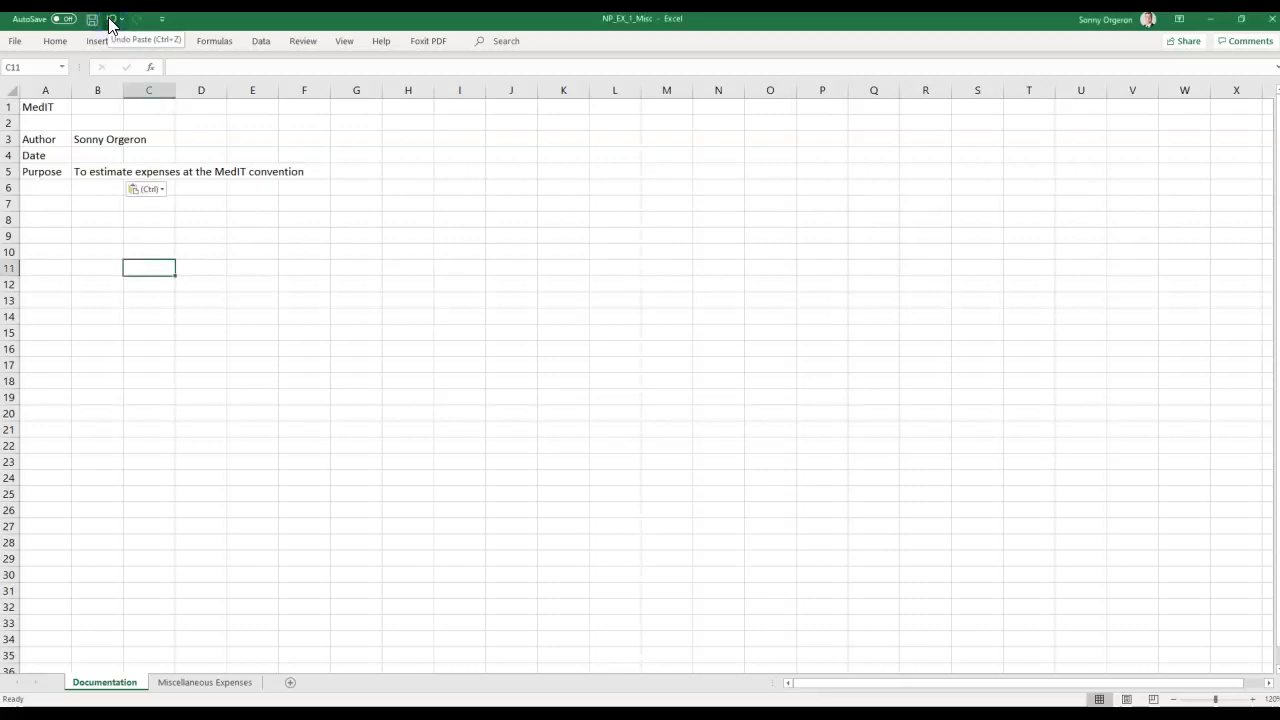
pyautogui.click(111, 19)
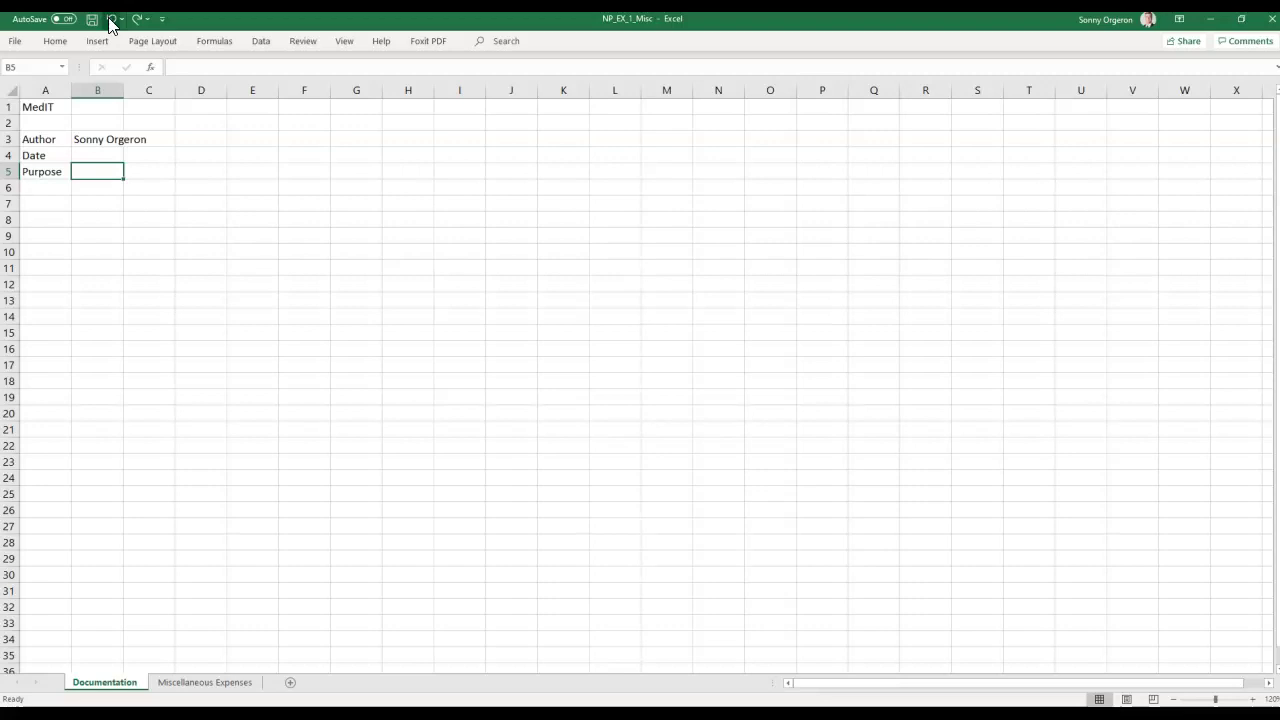
pyautogui.write('To estimate expenses at the MedIT convention')
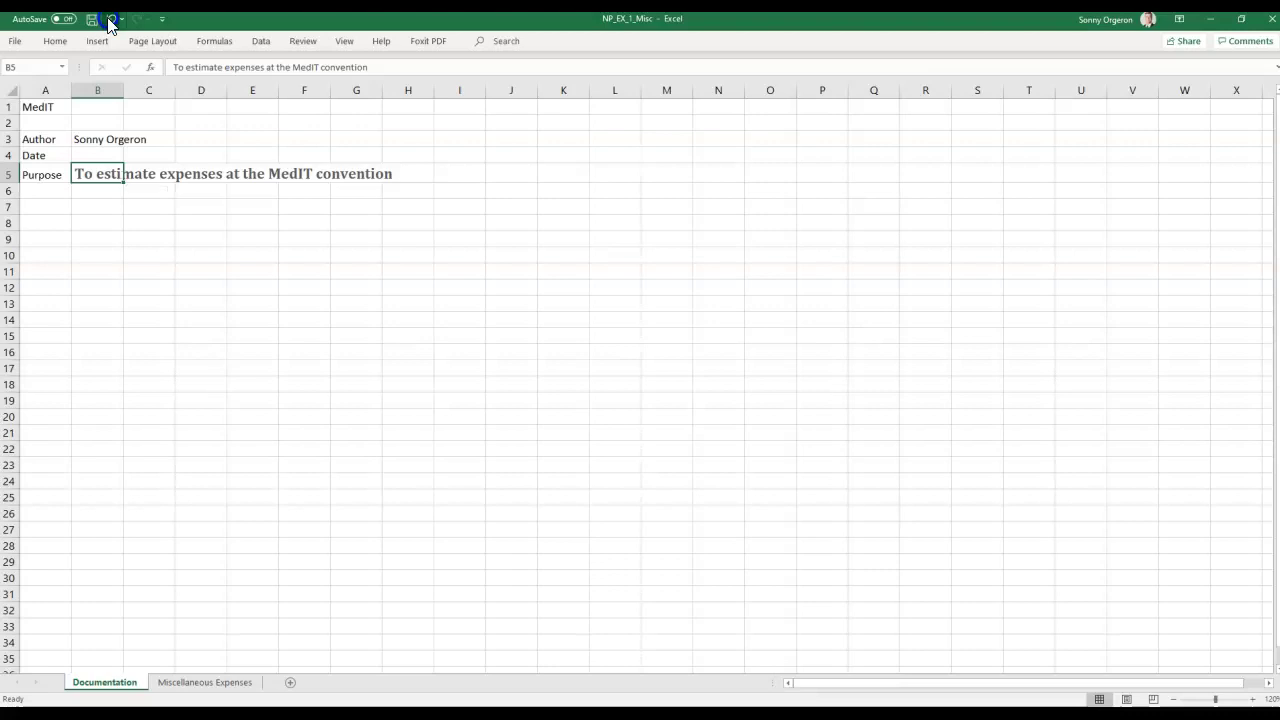
pyautogui.click(111, 19)
pyautogui.rightClick(115, 170)
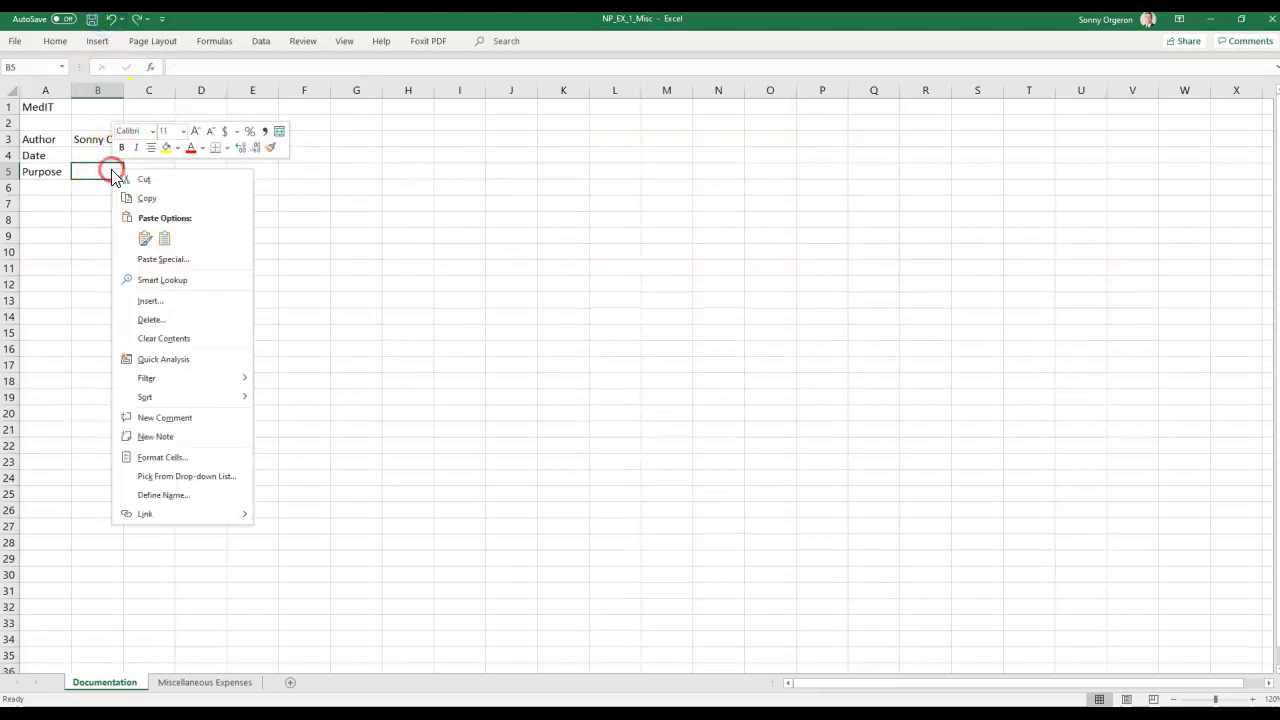
pyautogui.click(164, 243)
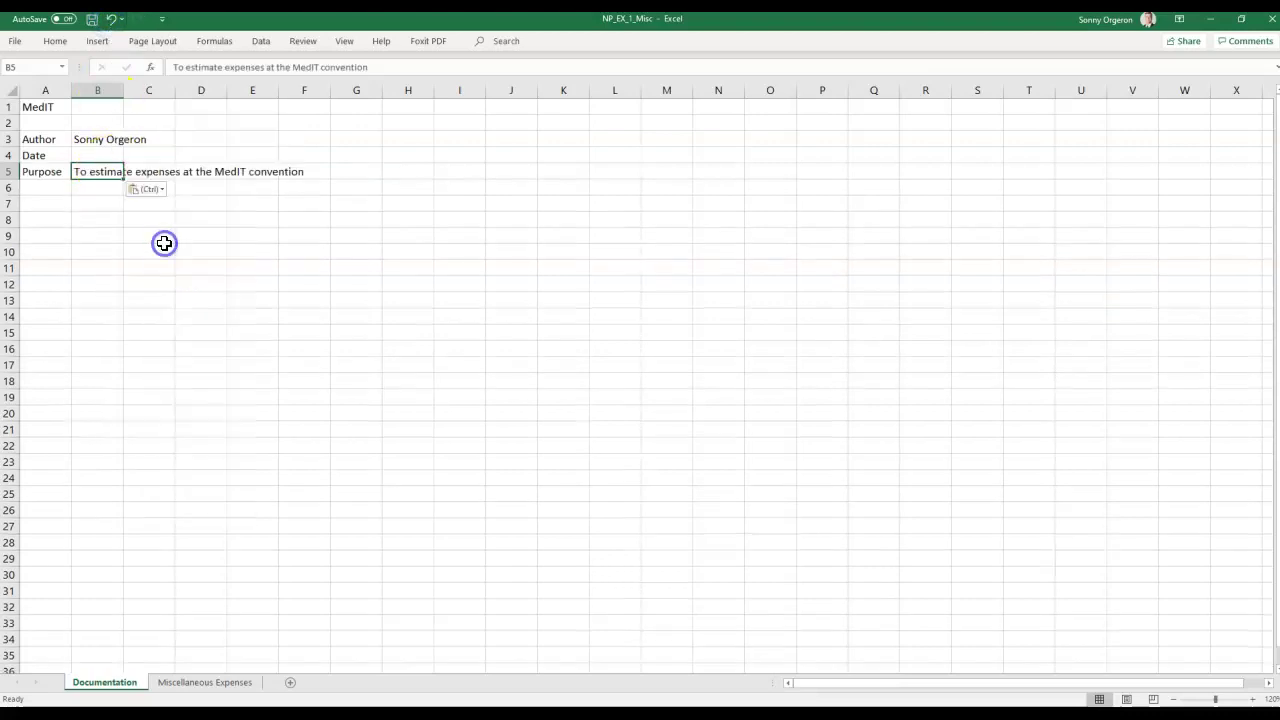
# Append 'in Boston' to the B5 purpose text via the formula bar.
pyautogui.doubleClick(316, 170)
pyautogui.click(103, 171)
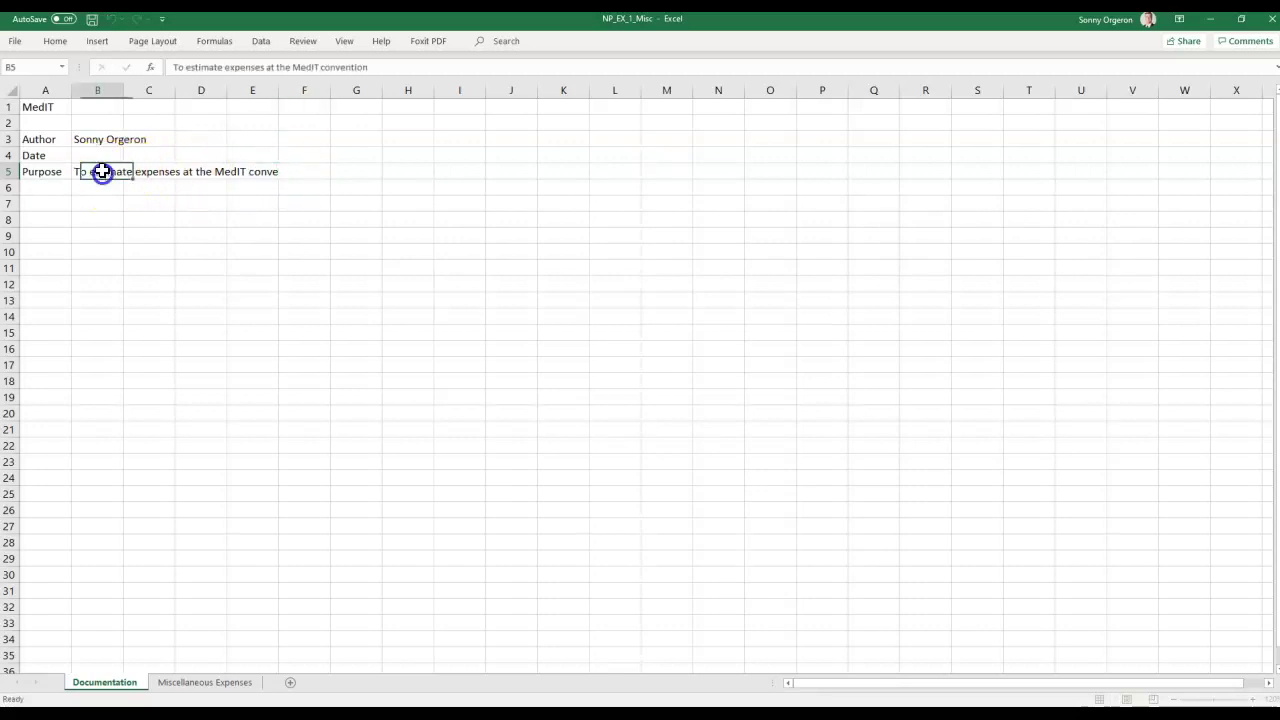
pyautogui.click(396, 68)
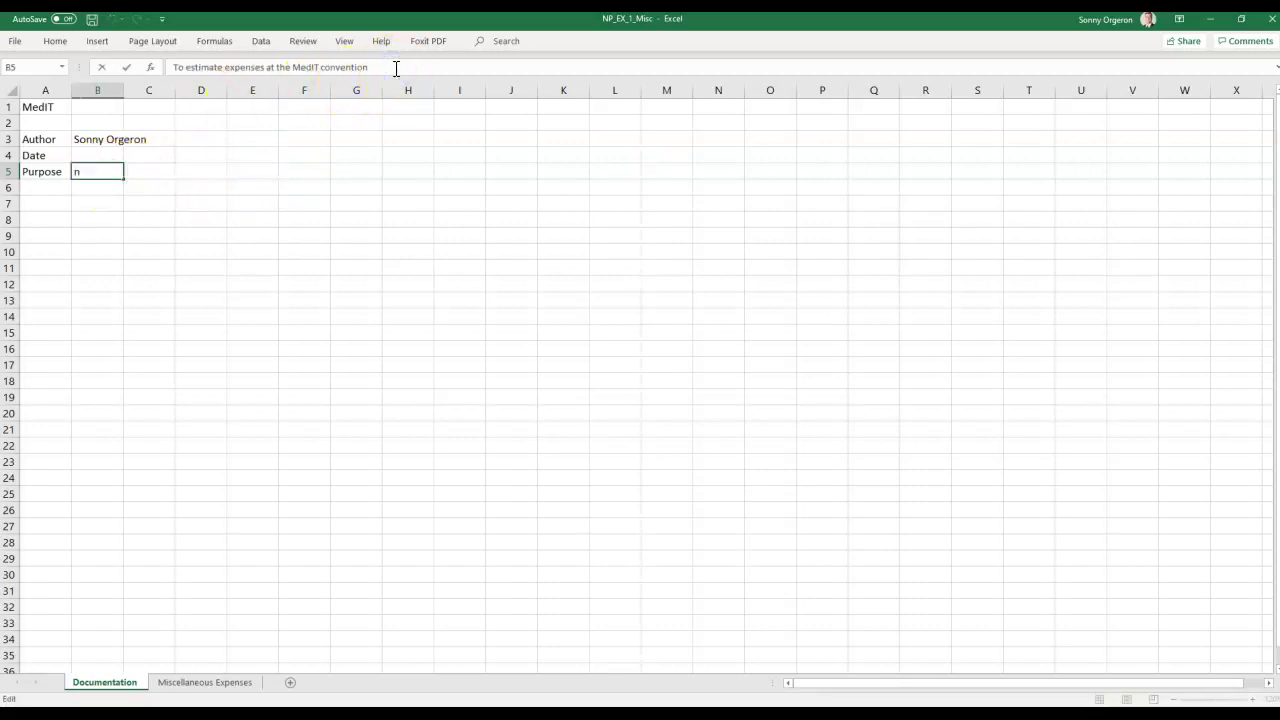
pyautogui.write('in Boston')
pyautogui.press('Return')
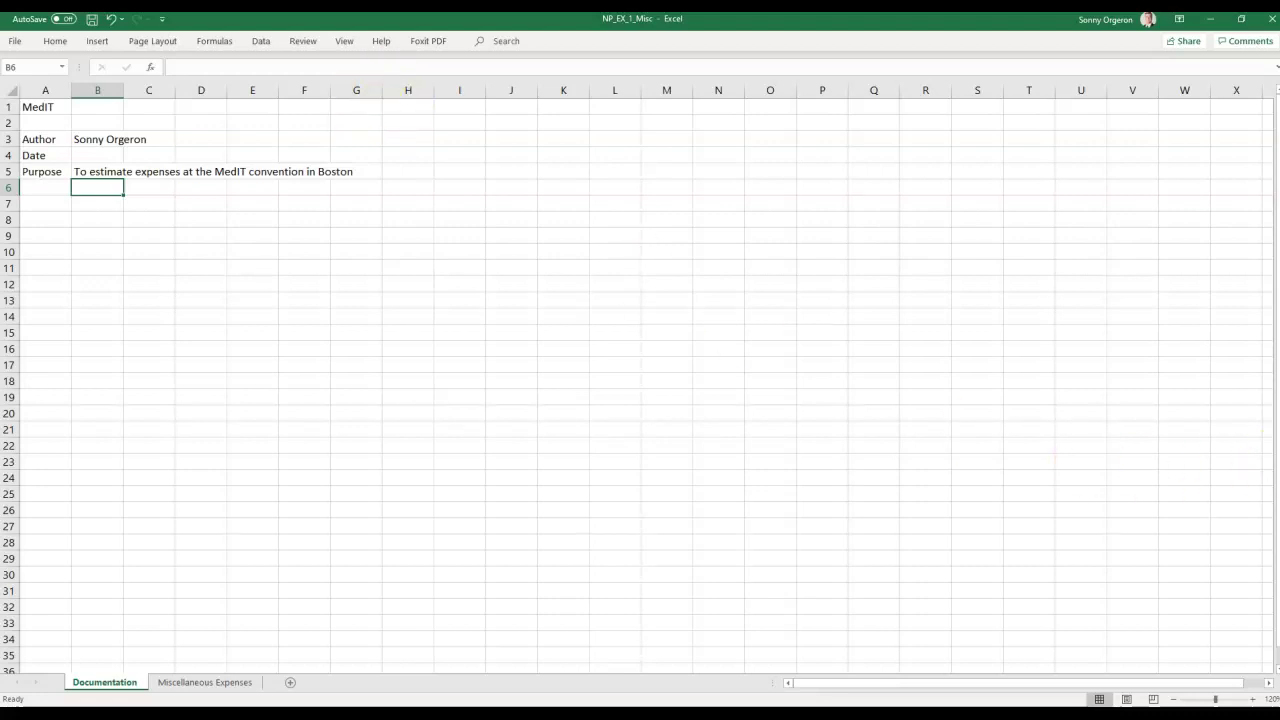
pyautogui.hotkey('alt', 'Tab')
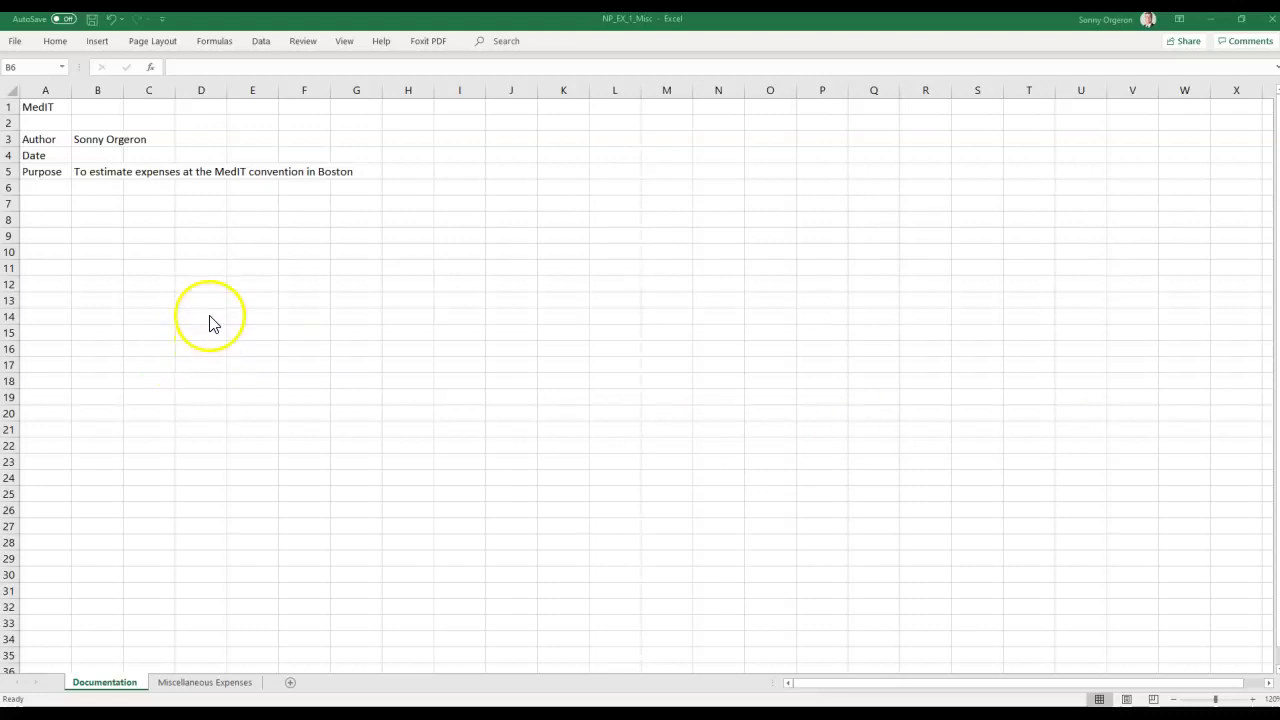
# Replace the word 'convention' with 'conference' in the B5 purpose text.
pyautogui.click(94, 188)
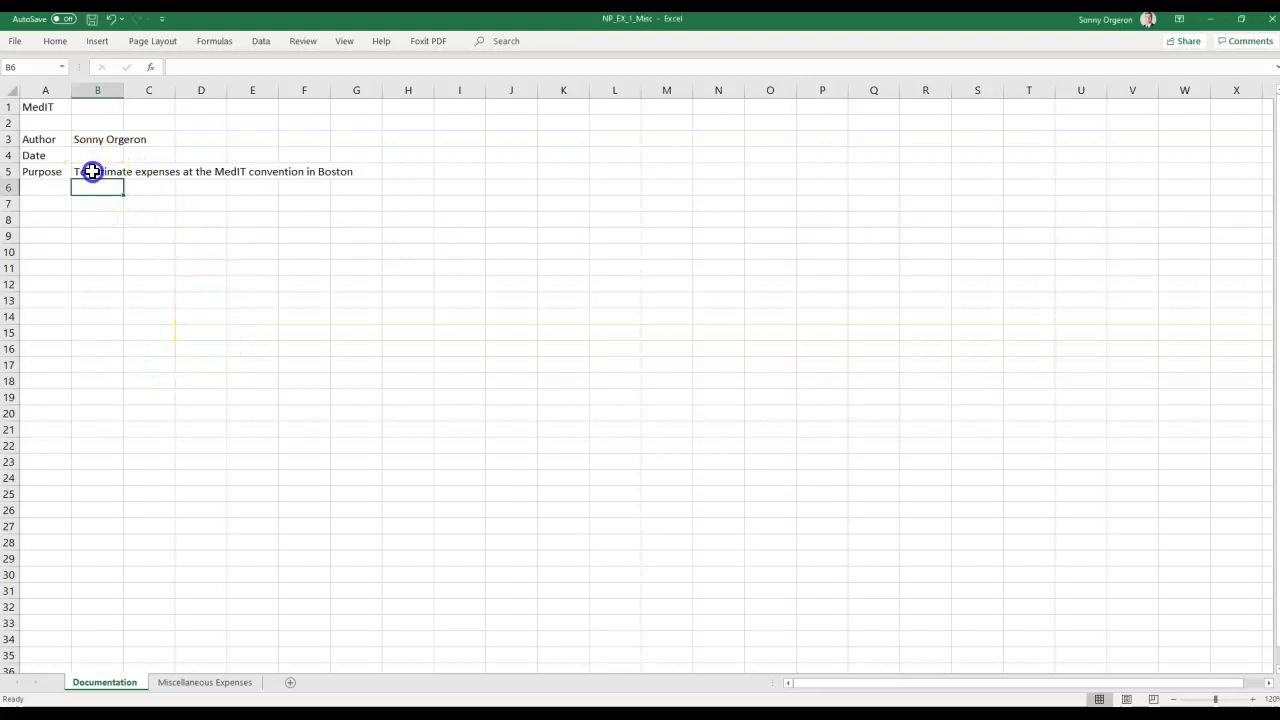
pyautogui.click(91, 171)
pyautogui.doubleClick(91, 171)
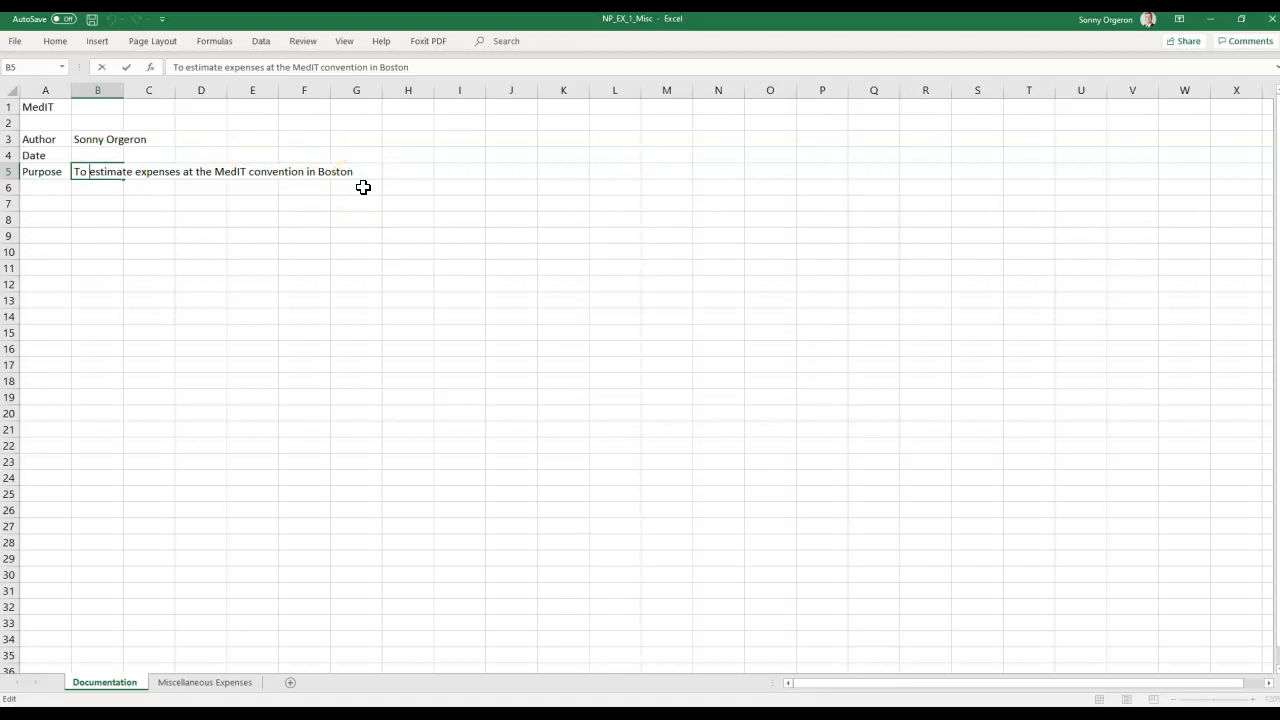
pyautogui.click(89, 216)
pyautogui.click(97, 171)
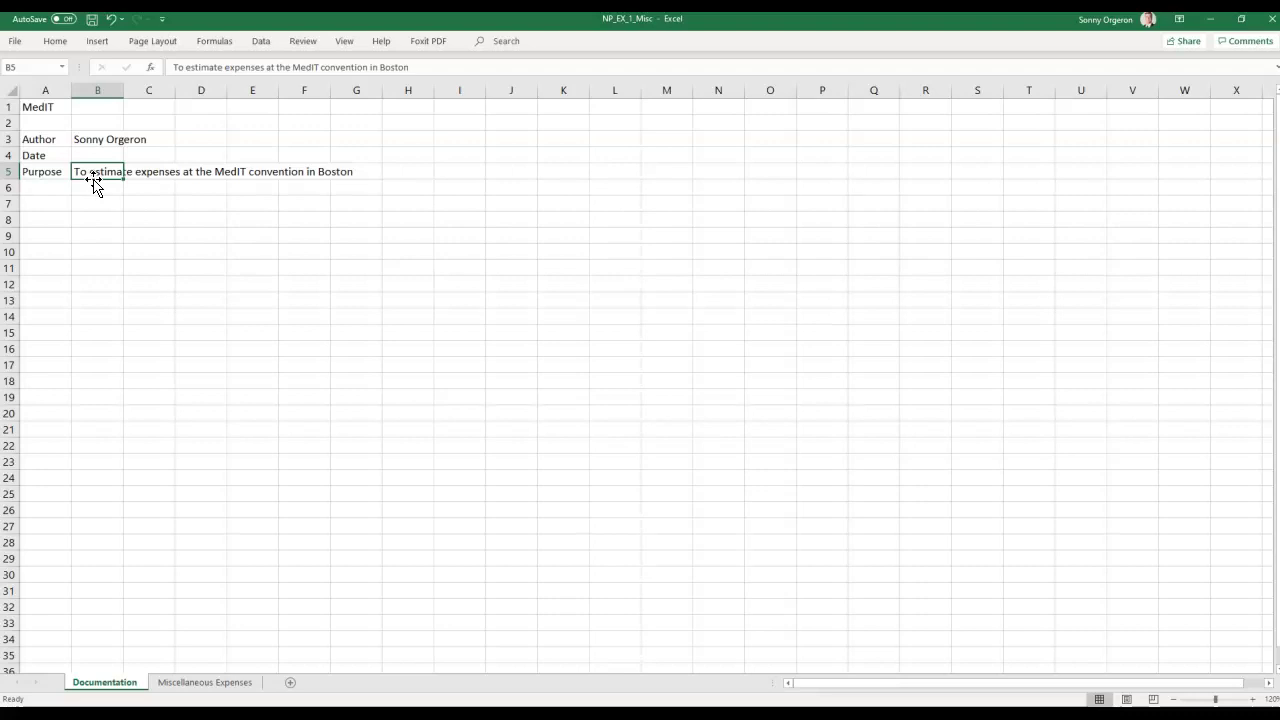
pyautogui.doubleClick(95, 175)
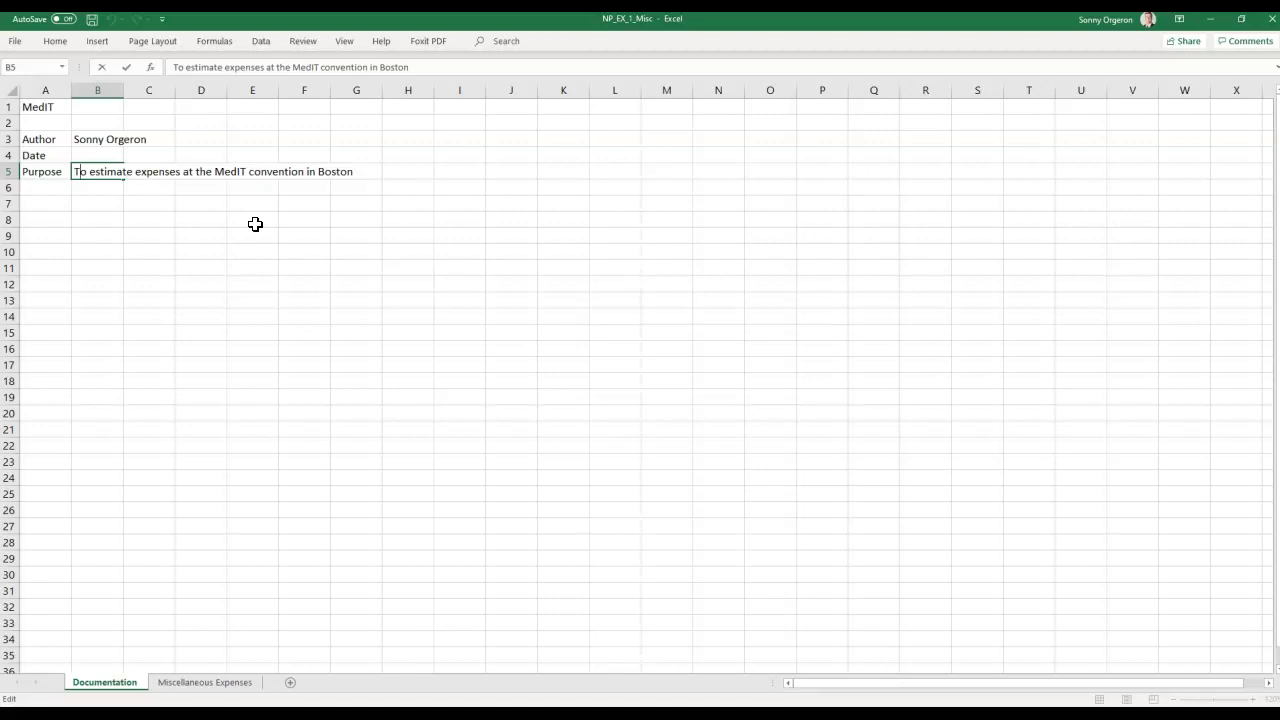
pyautogui.press('Right')
pyautogui.press('Right')
pyautogui.press('Right')
pyautogui.press('Right')
pyautogui.press('Right')
pyautogui.press('Right')
pyautogui.press('Right')
pyautogui.press('Right')
pyautogui.press('Right')
pyautogui.press('Right')
pyautogui.press('Right')
pyautogui.press('Right')
pyautogui.press('BackSpace')
pyautogui.press('BackSpace')
pyautogui.press('BackSpace')
pyautogui.press('BackSpace')
pyautogui.press('BackSpace')
pyautogui.press('BackSpace')
pyautogui.press('BackSpace')
pyautogui.press('BackSpace')
pyautogui.press('BackSpace')
pyautogui.press('BackSpace')
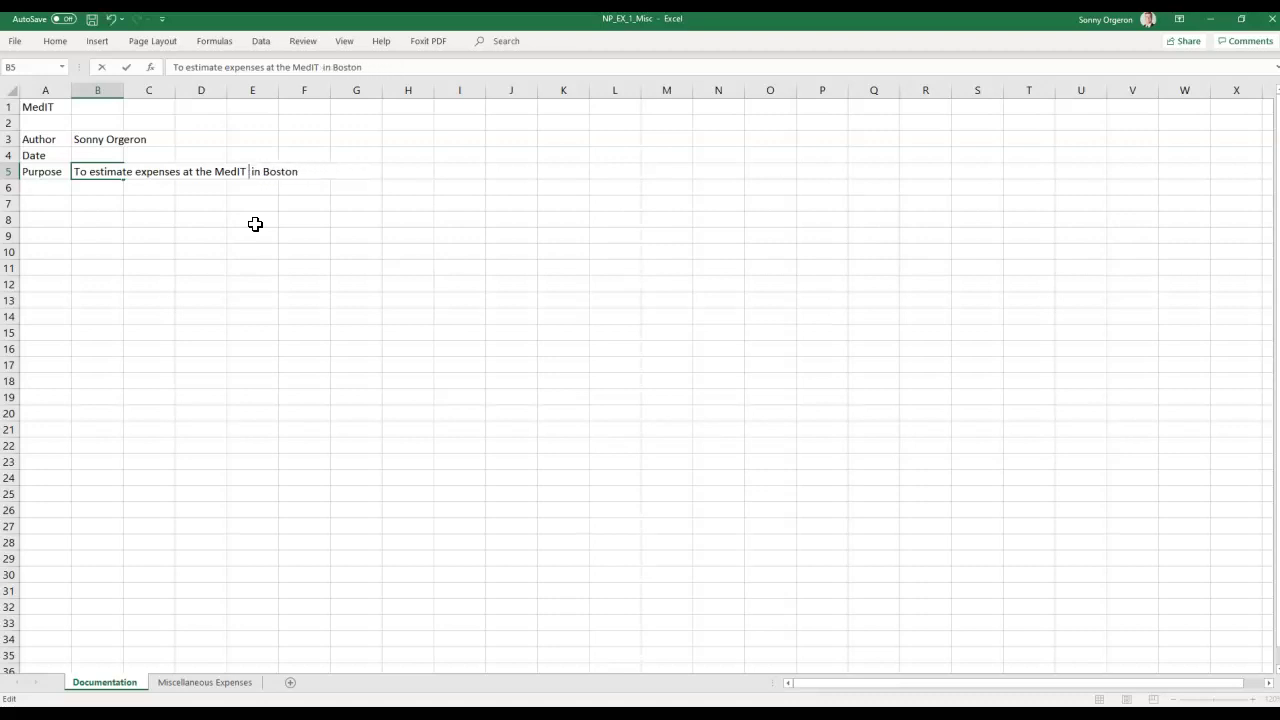
pyautogui.write('conference')
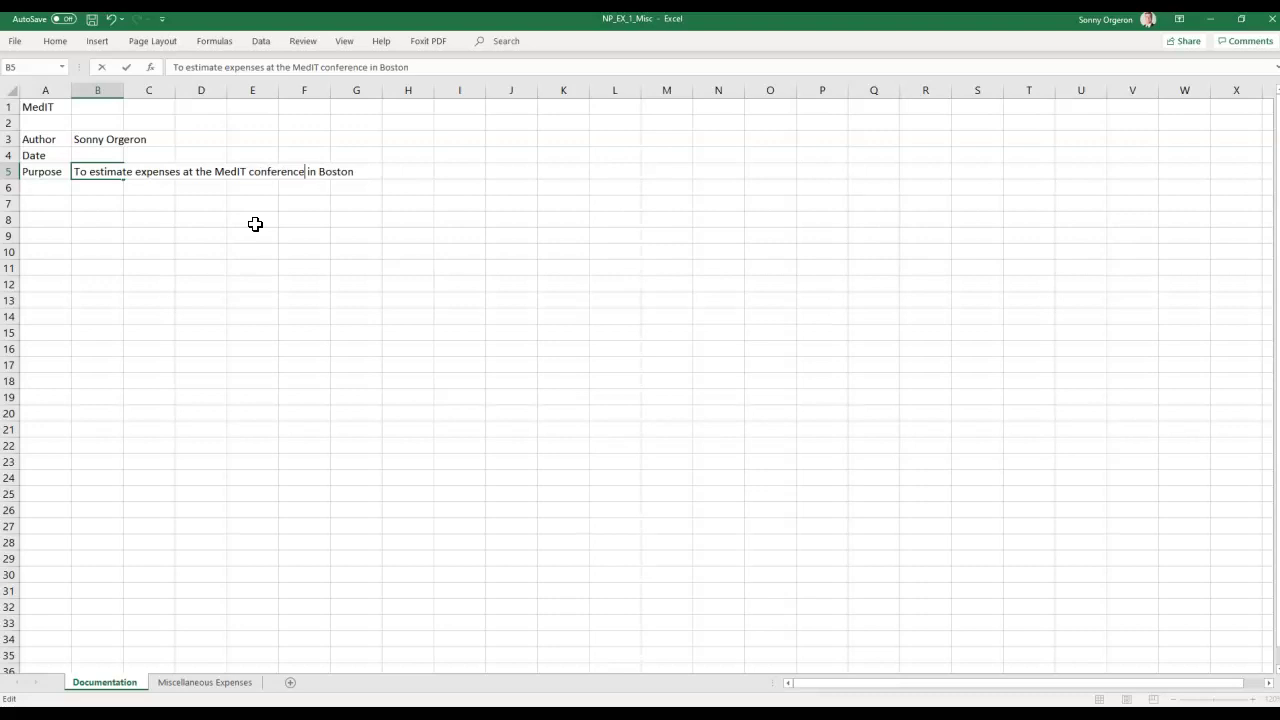
pyautogui.press('Return')
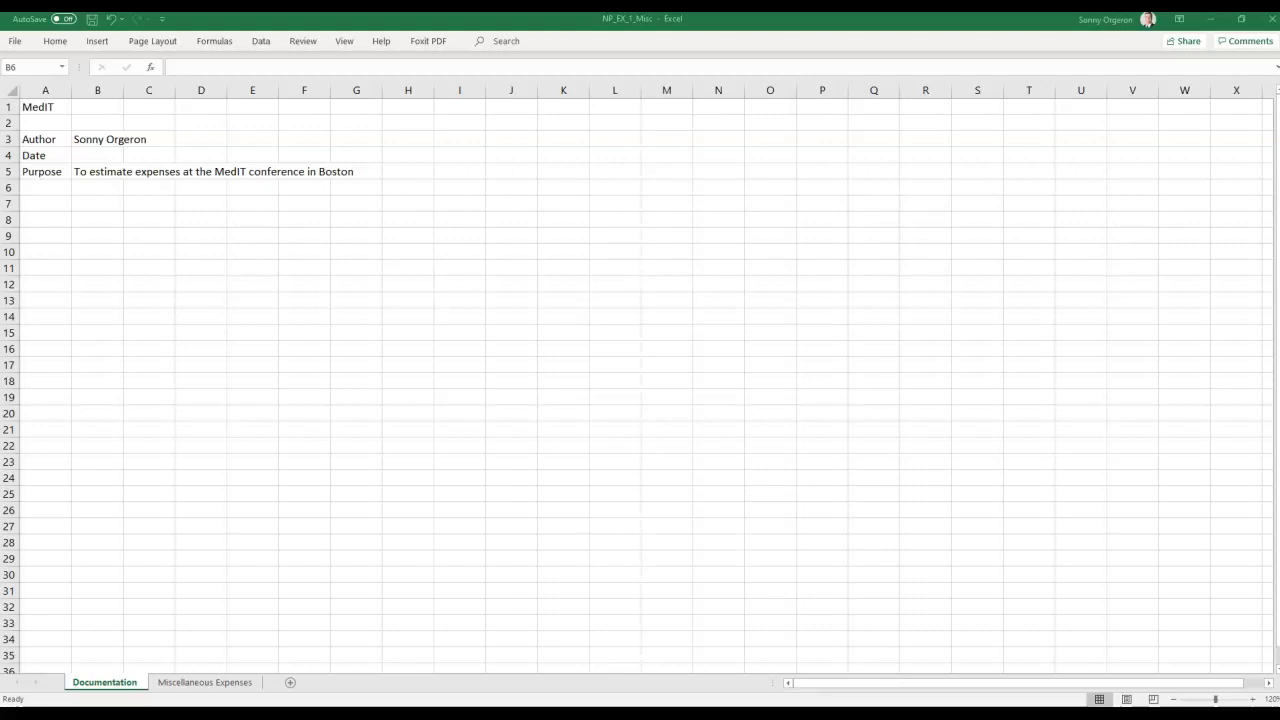
# Paste 'MedIT Conference Miscellaneous Expenses' into A1 of Miscellaneous Expenses with destination formatting.
pyautogui.click(201, 683)
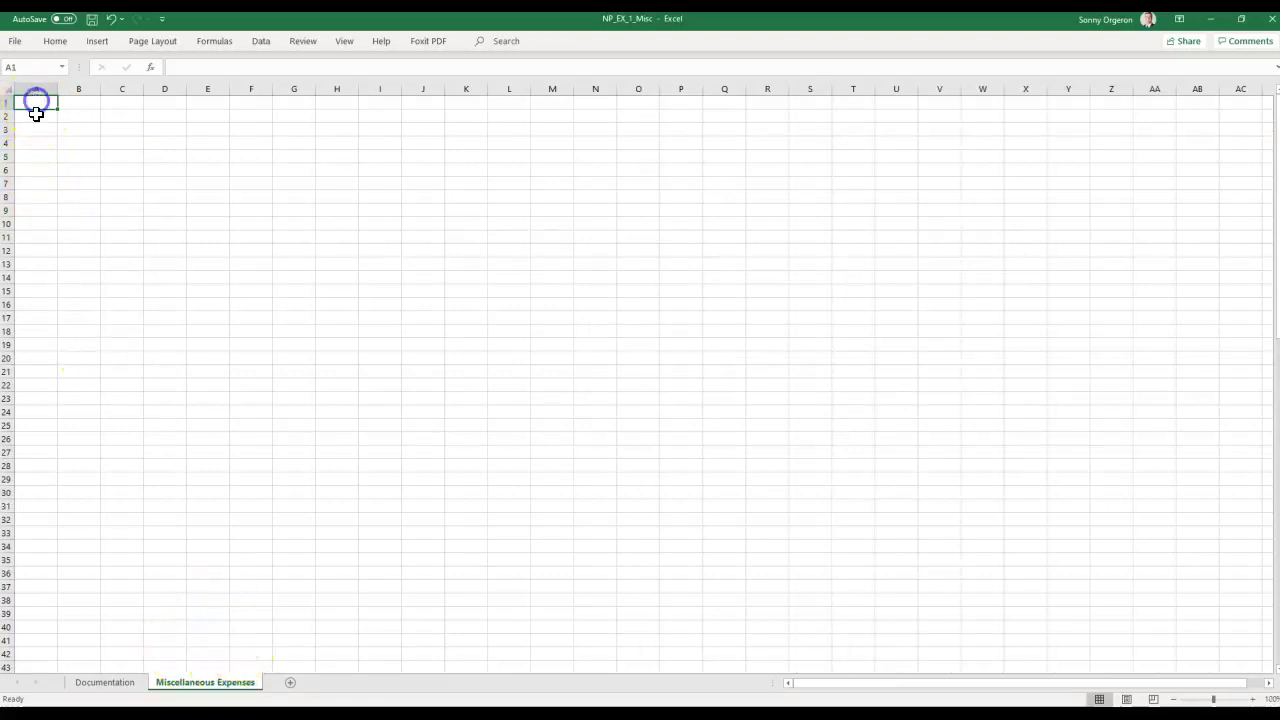
pyautogui.scroll(1, 378, 460)
pyautogui.scroll(2, 378, 460)
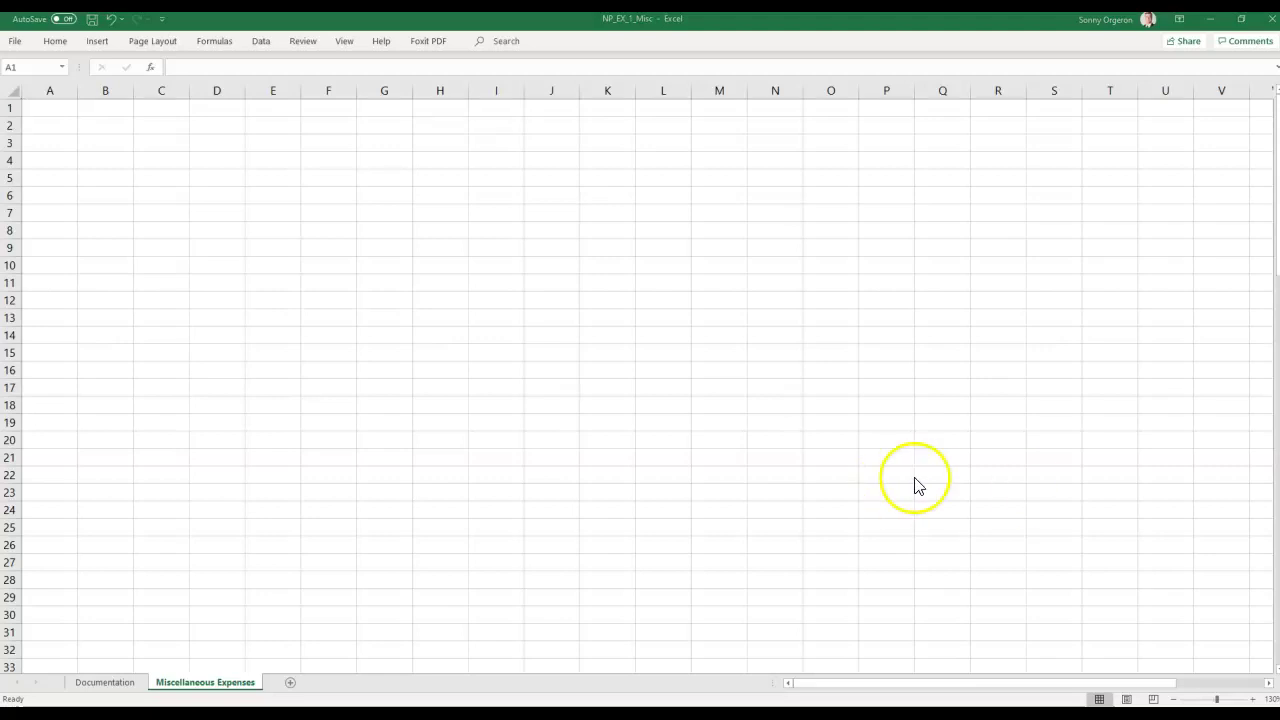
pyautogui.rightClick(55, 111)
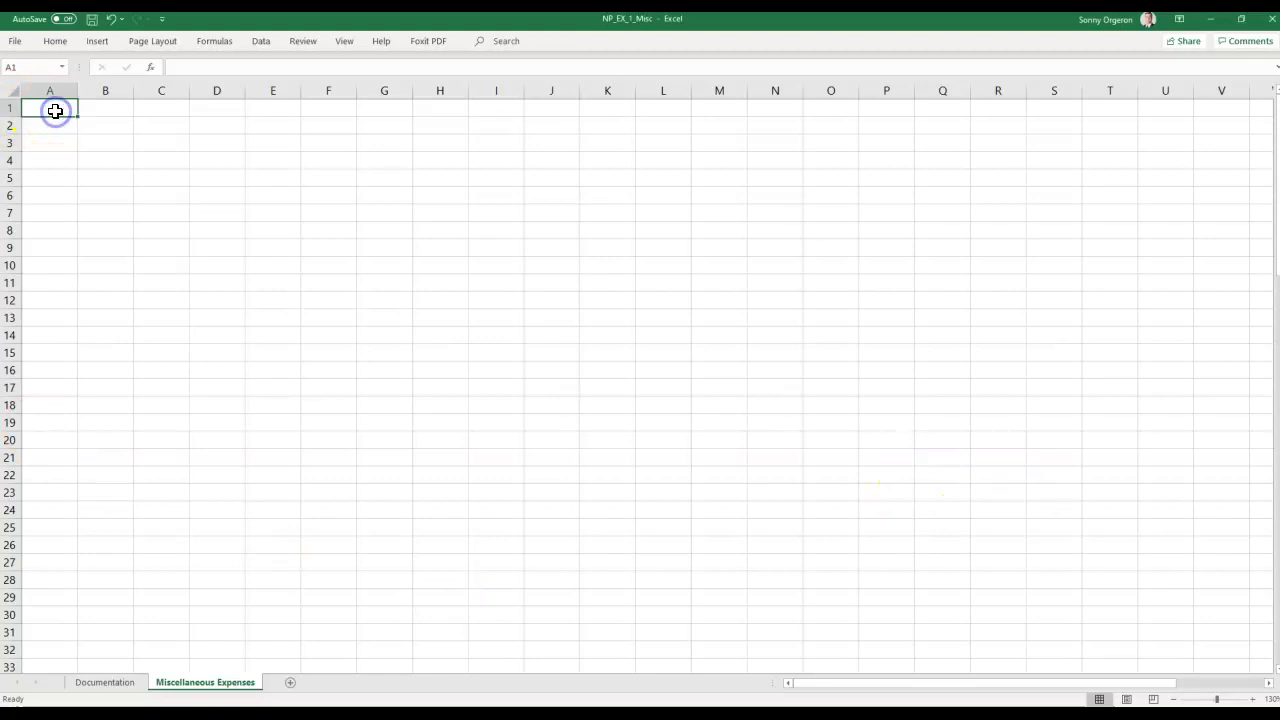
pyautogui.click(108, 184)
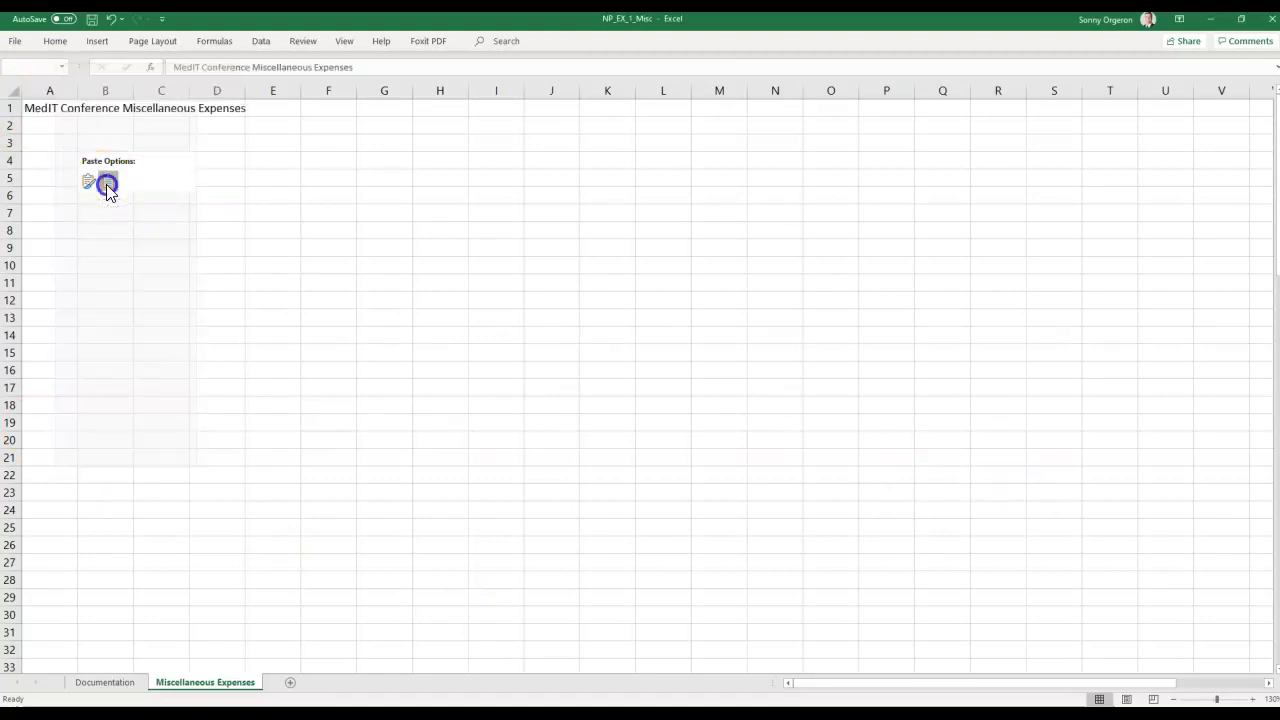
pyautogui.click(268, 236)
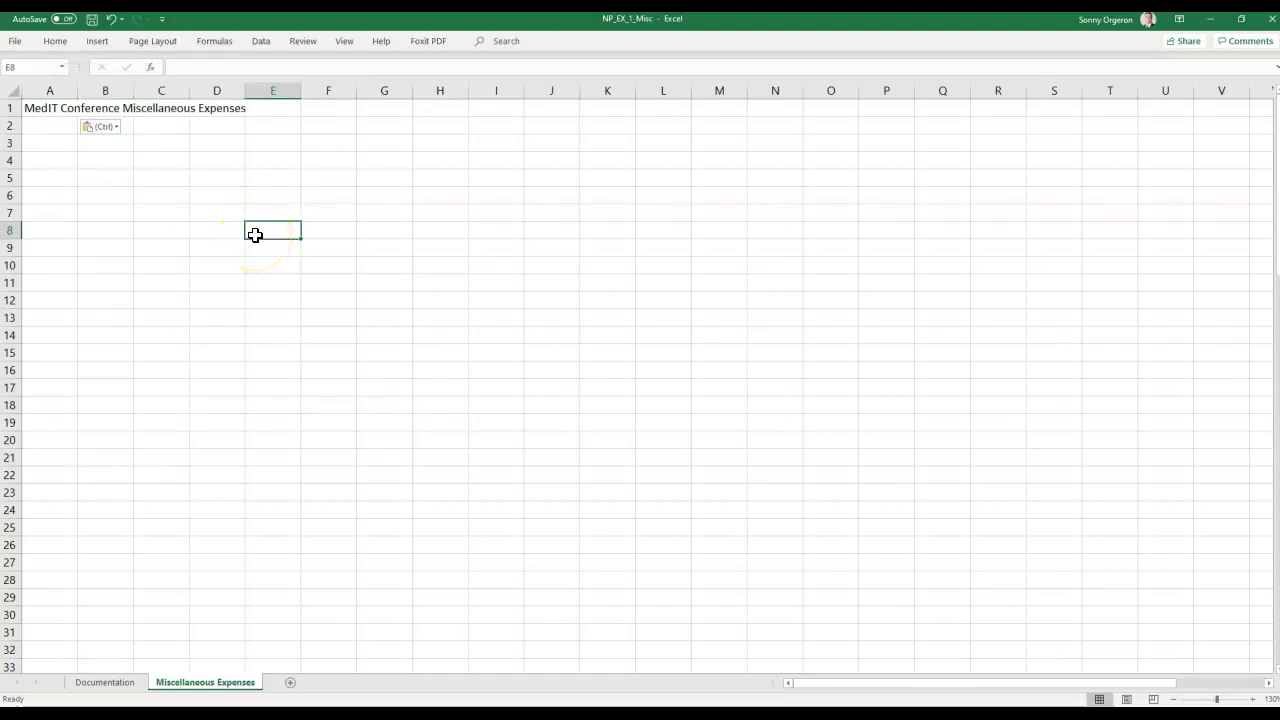
pyautogui.click(67, 104)
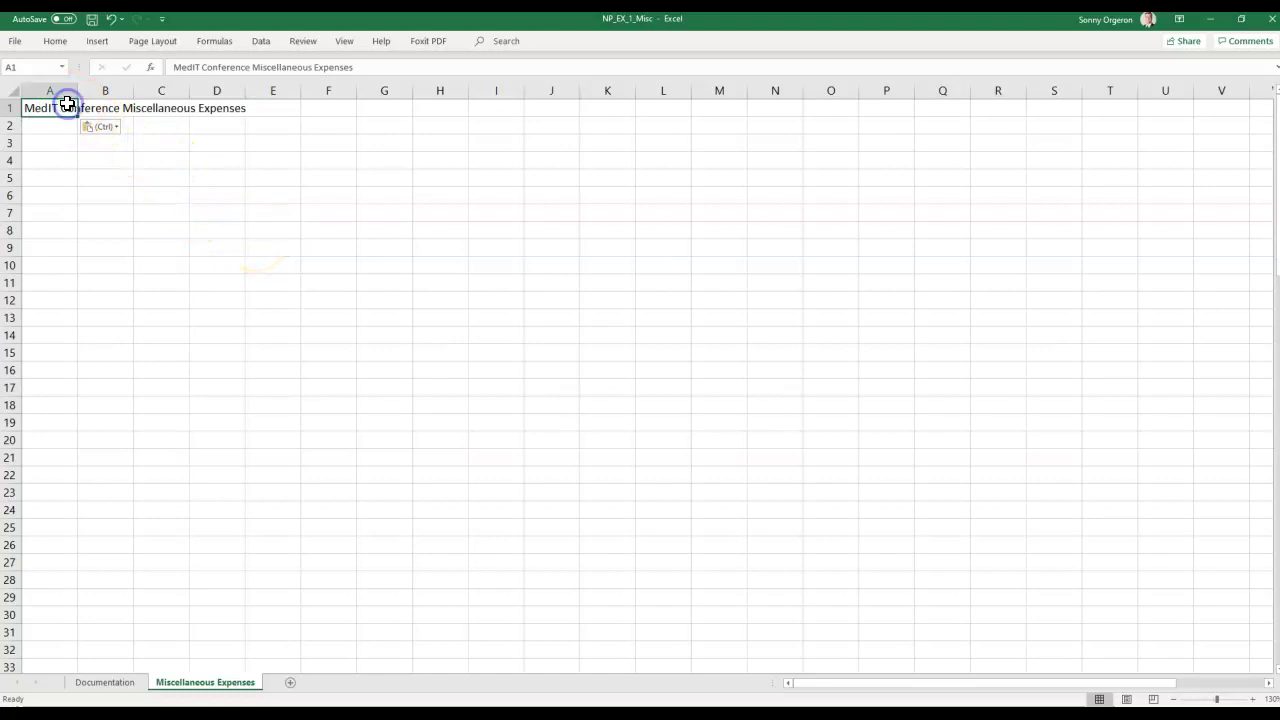
pyautogui.press('Down')
pyautogui.press('Down')
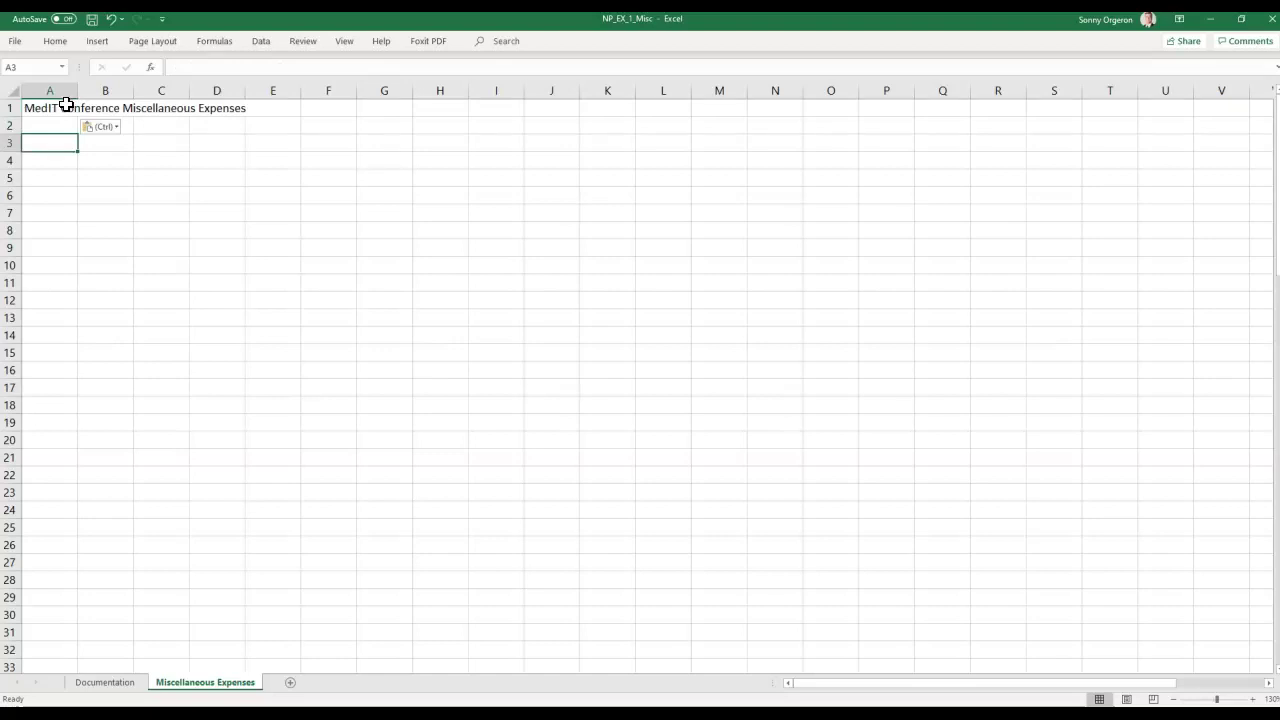
# Enter Host in A3 and paste the Address label into A4.
pyautogui.write('Host')
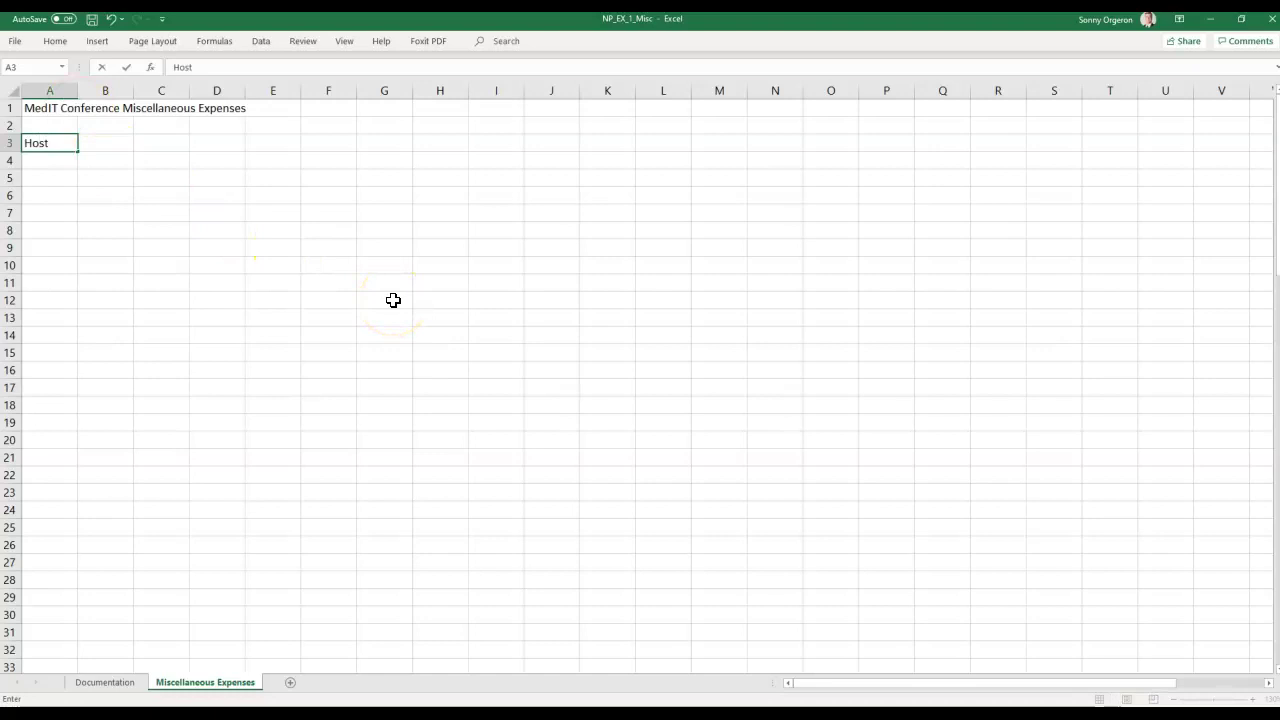
pyautogui.press('Return')
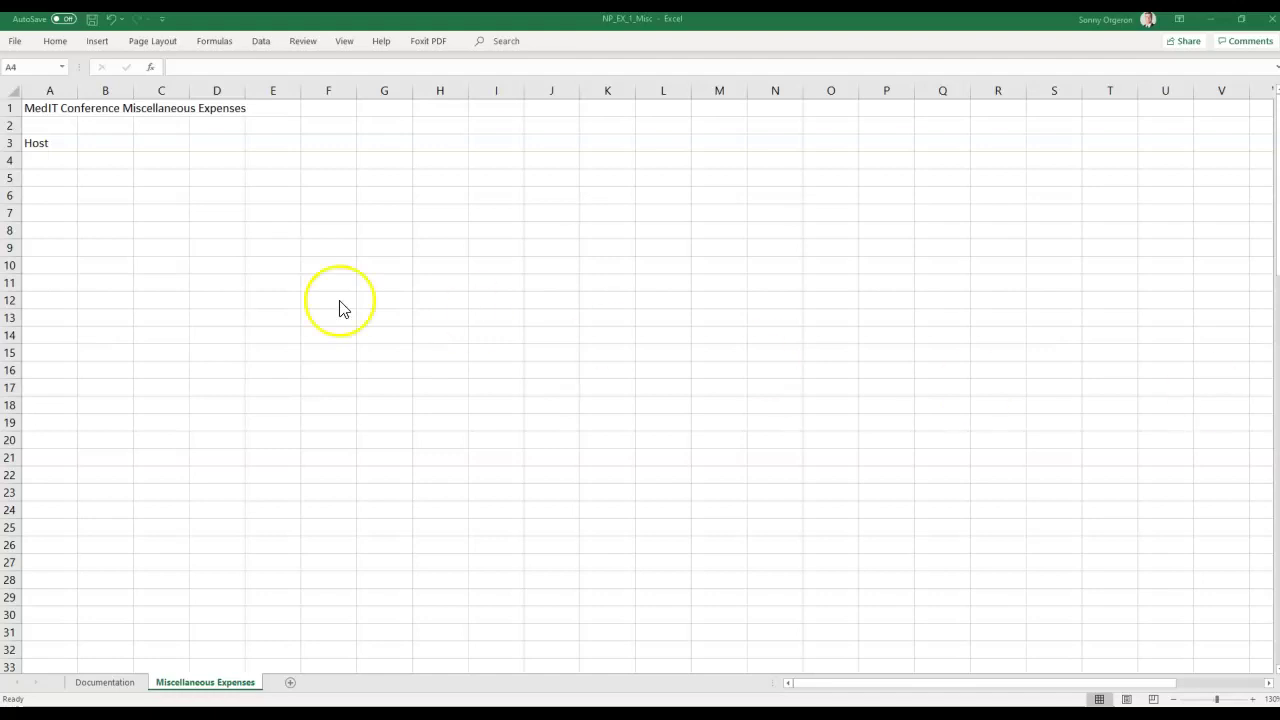
pyautogui.click(47, 162)
pyautogui.rightClick(47, 162)
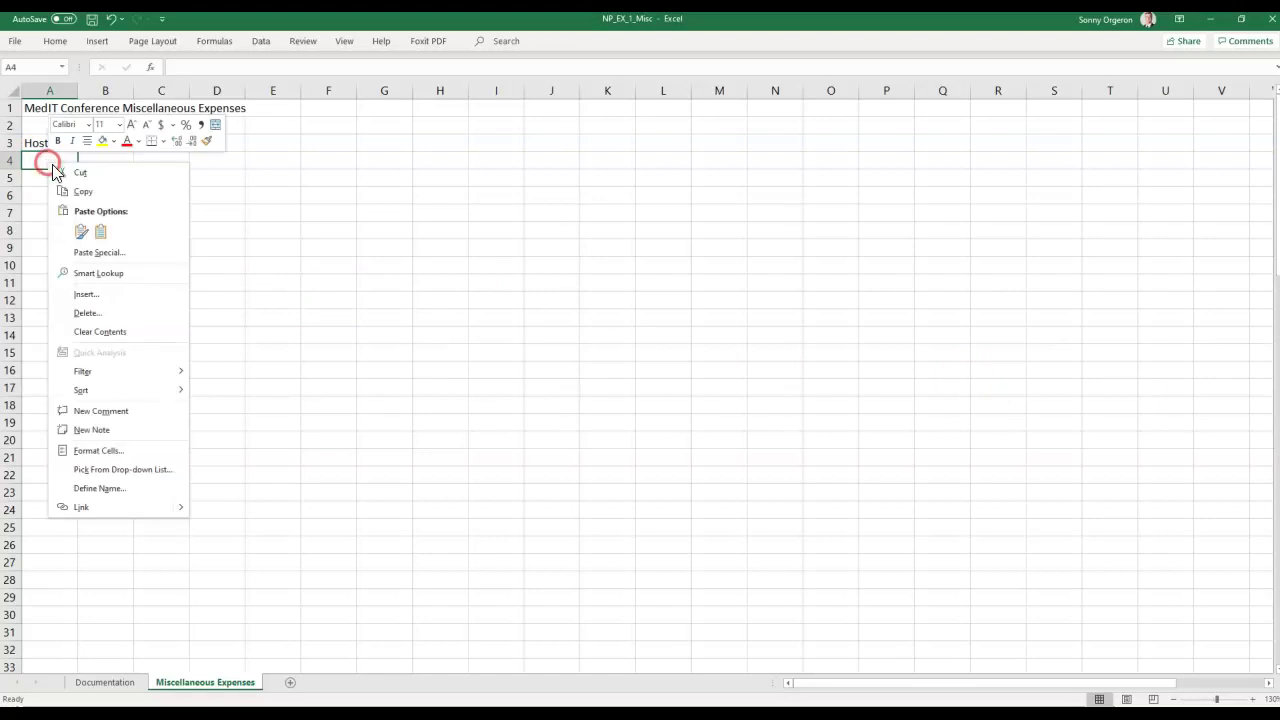
pyautogui.click(113, 226)
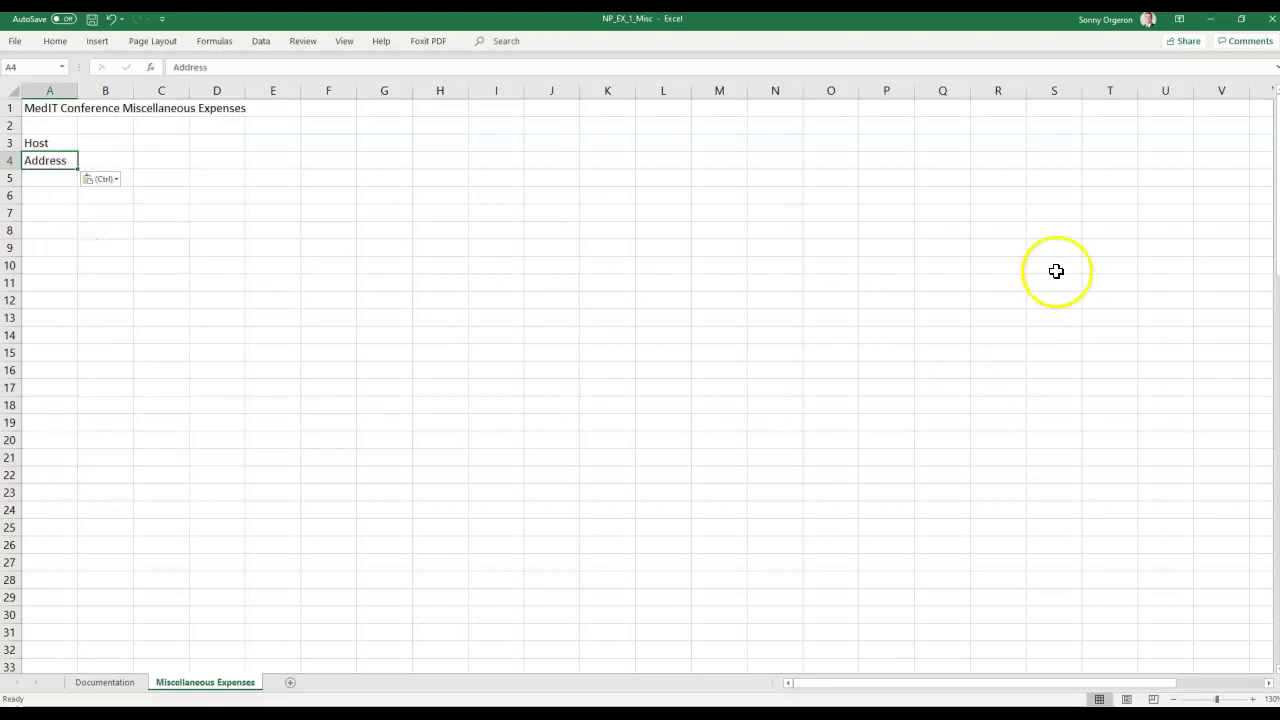
pyautogui.click(66, 180)
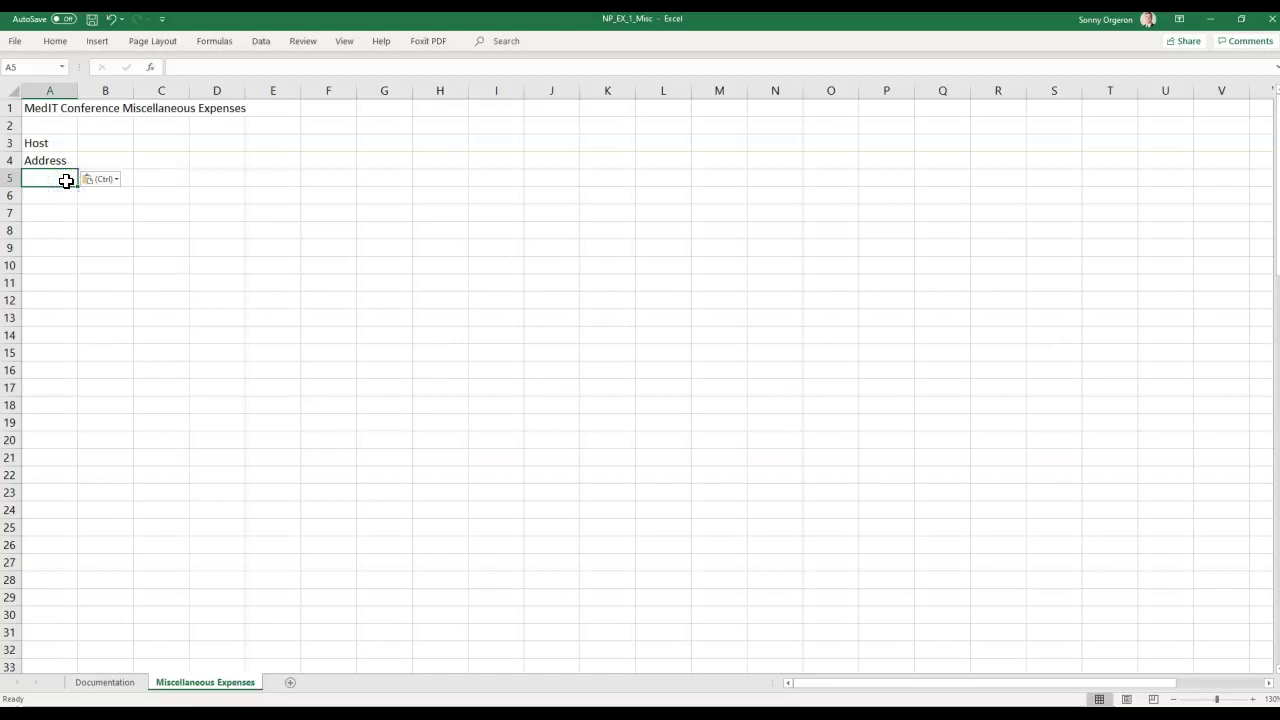
# Type the labels City, State, Postal Code and Phone into A5 through A8.
pyautogui.write('City')
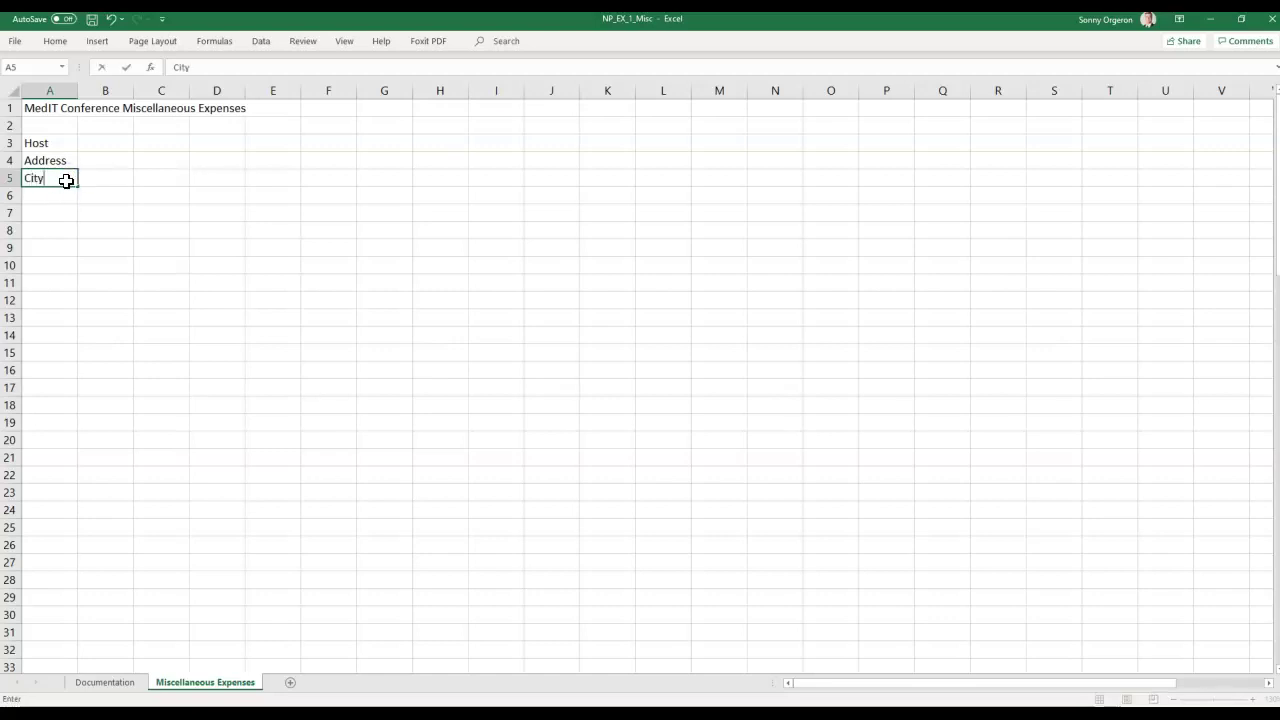
pyautogui.press('Return')
pyautogui.write('Stae')
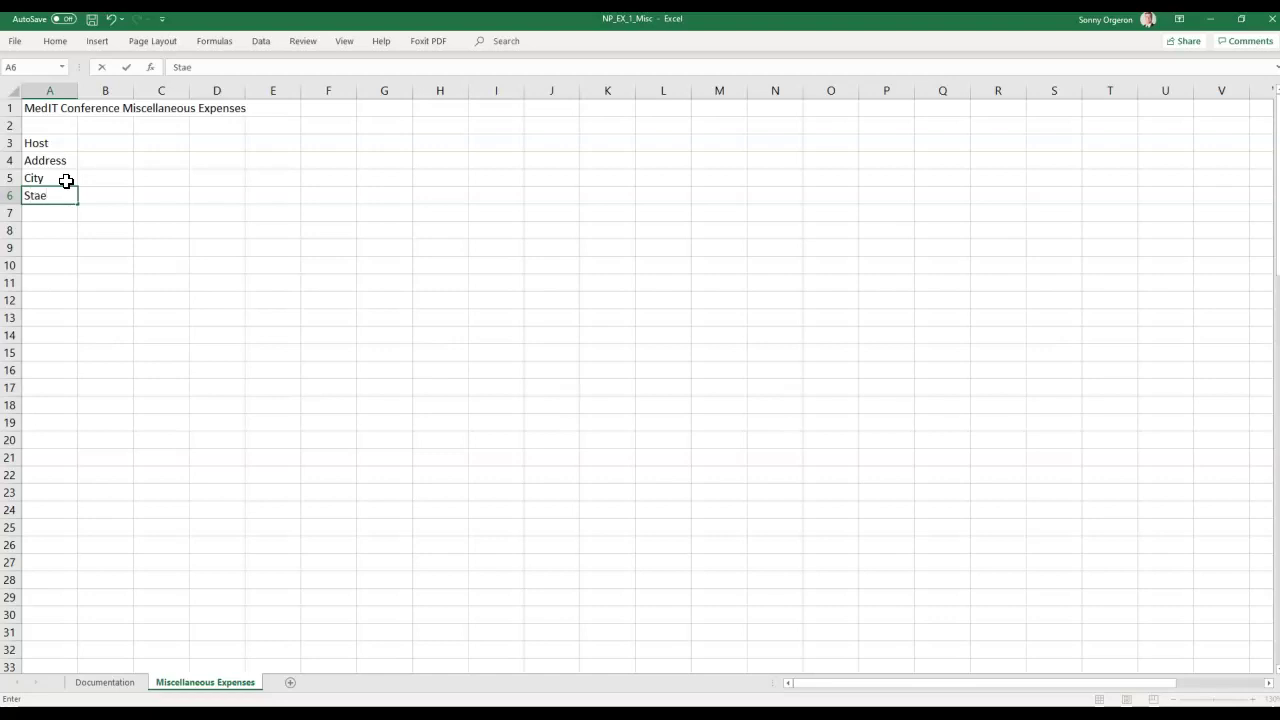
pyautogui.press('BackSpace')
pyautogui.write('te')
pyautogui.press('Return')
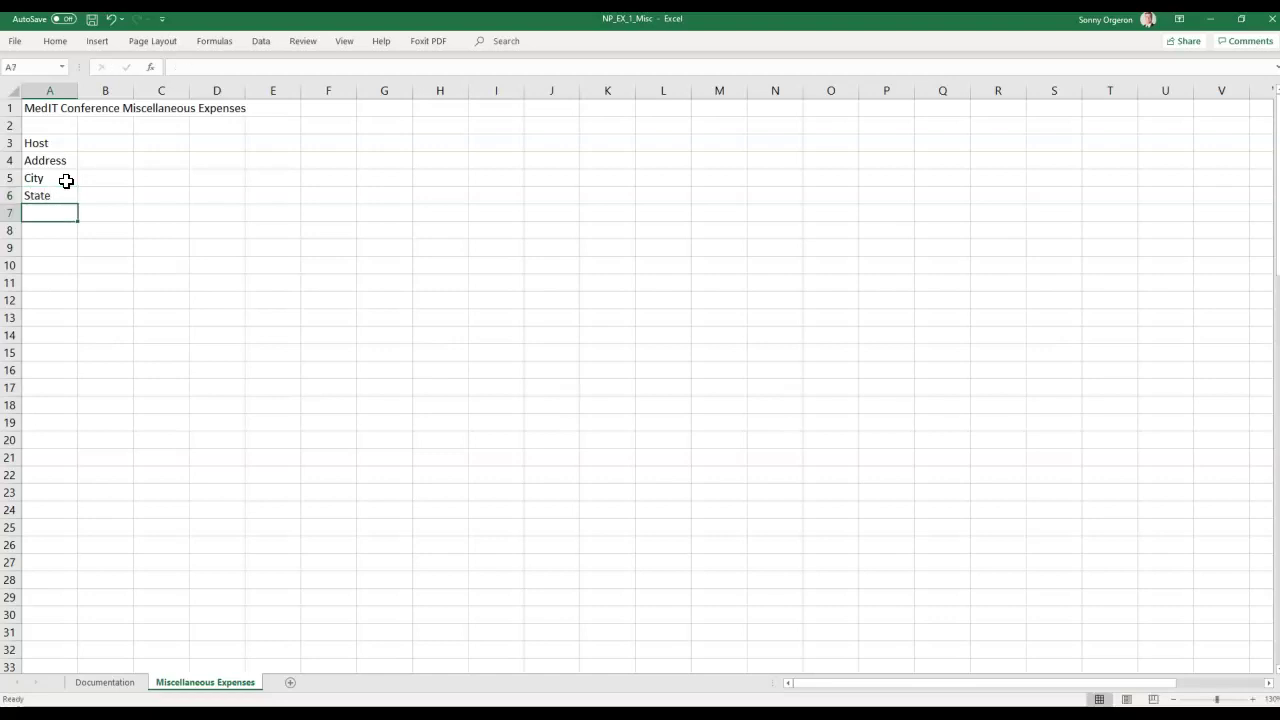
pyautogui.write('Postal ')
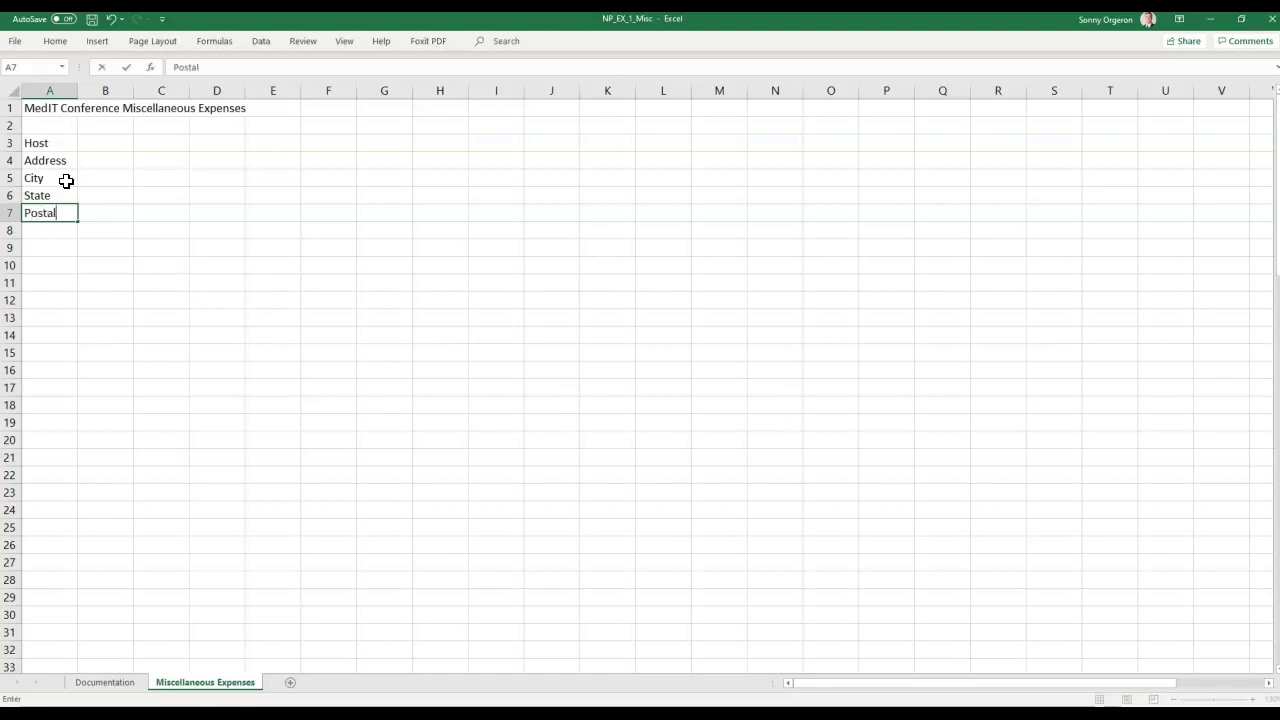
pyautogui.write('Code')
pyautogui.press('Return')
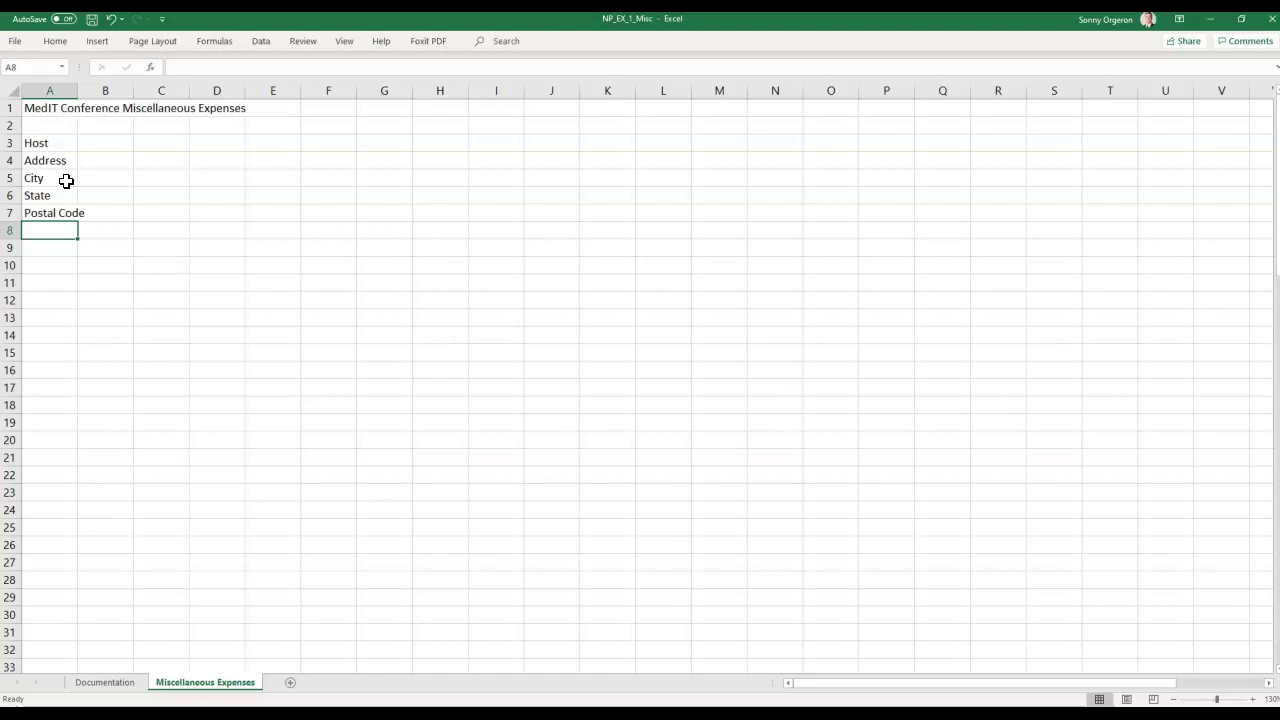
pyautogui.write('Phone')
pyautogui.press('Return')
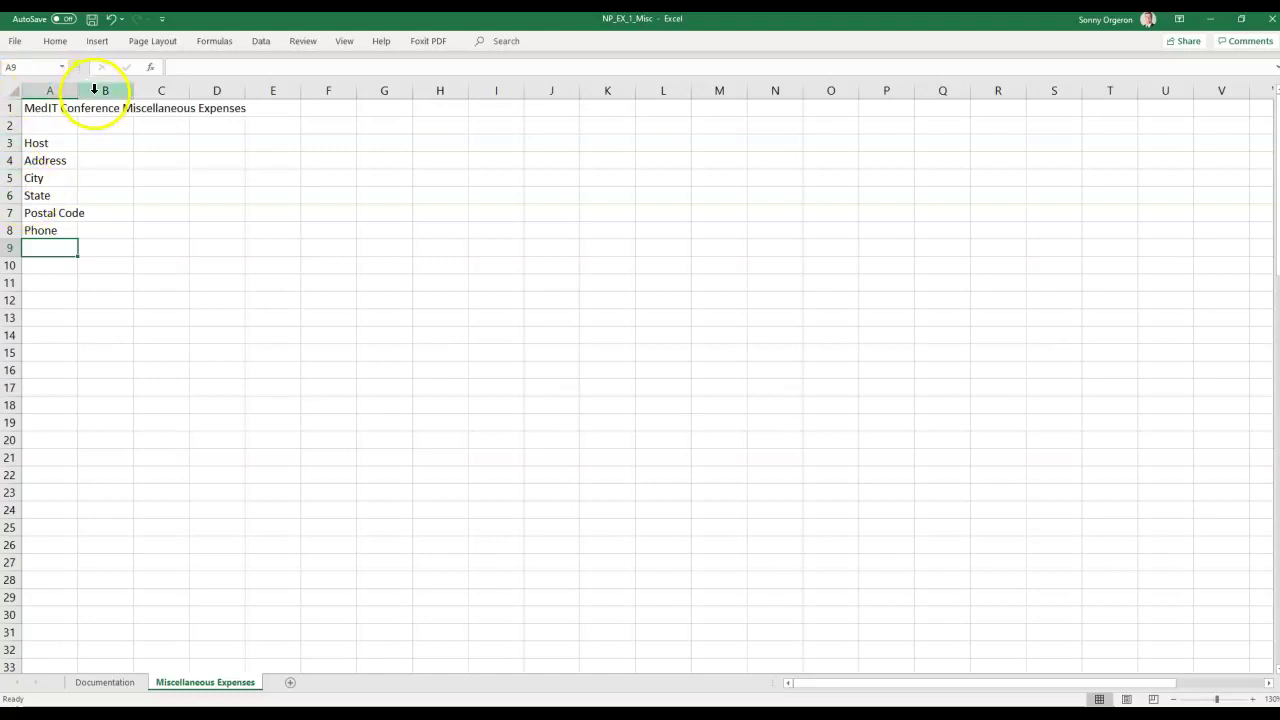
# Type Harbor in B3 and Convention Center in B4.
pyautogui.click(95, 144)
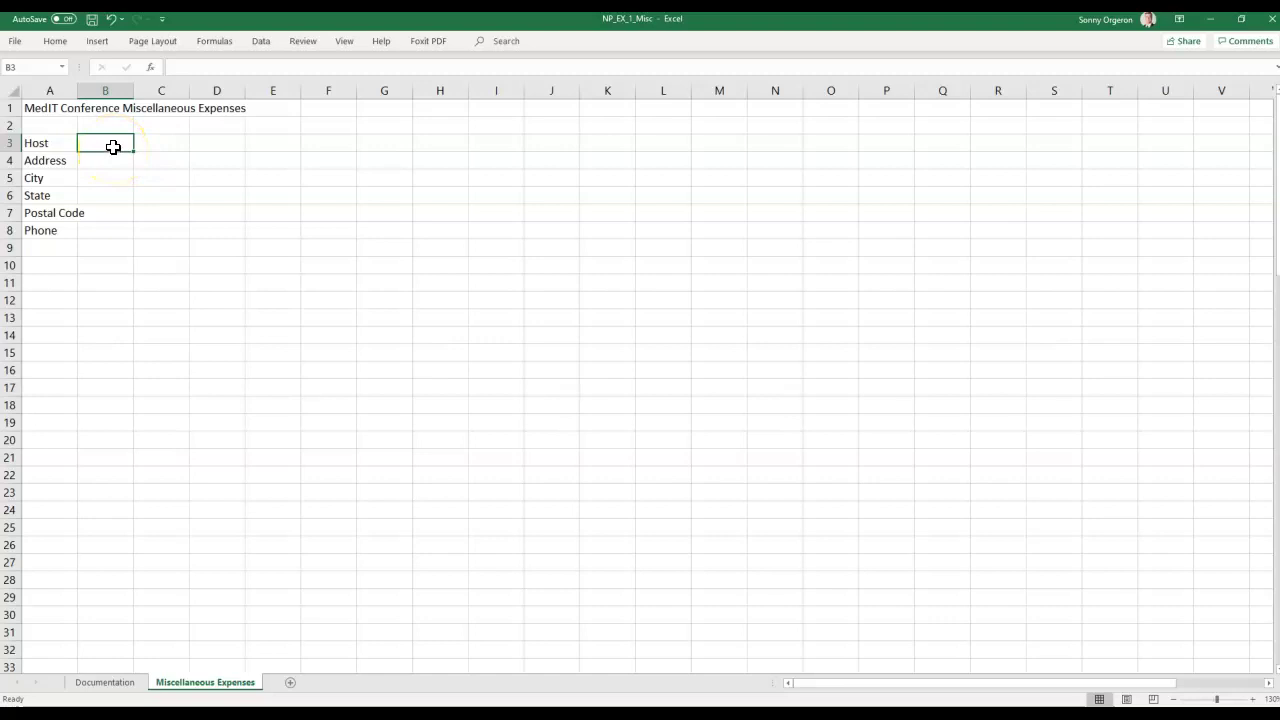
pyautogui.write('Ha')
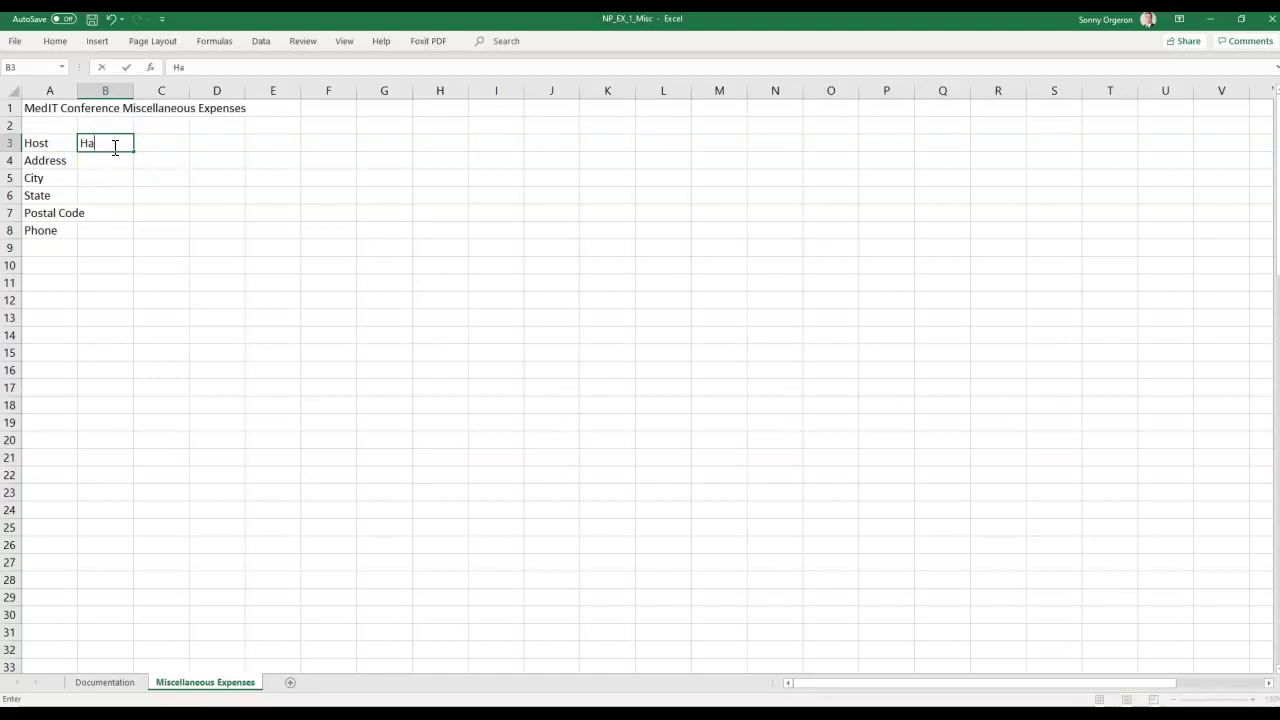
pyautogui.write('rbor')
pyautogui.press('Return')
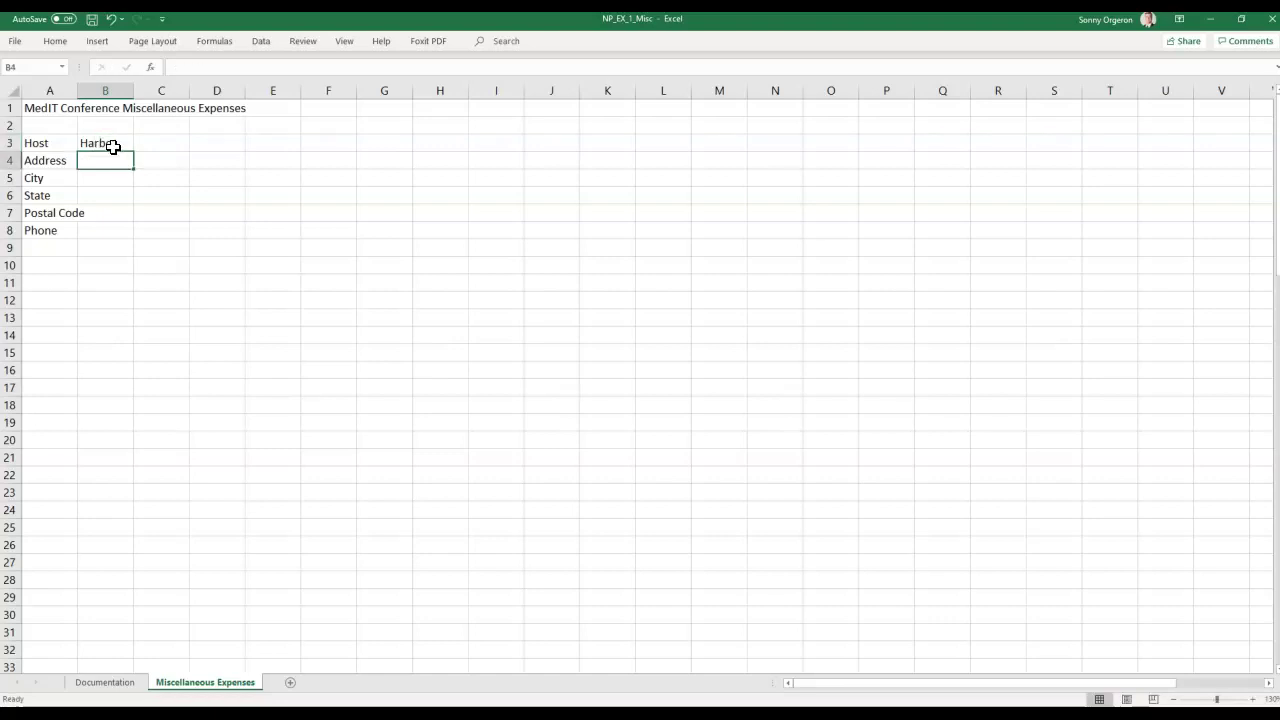
pyautogui.write('Convention')
pyautogui.press('BackSpace')
pyautogui.write('n')
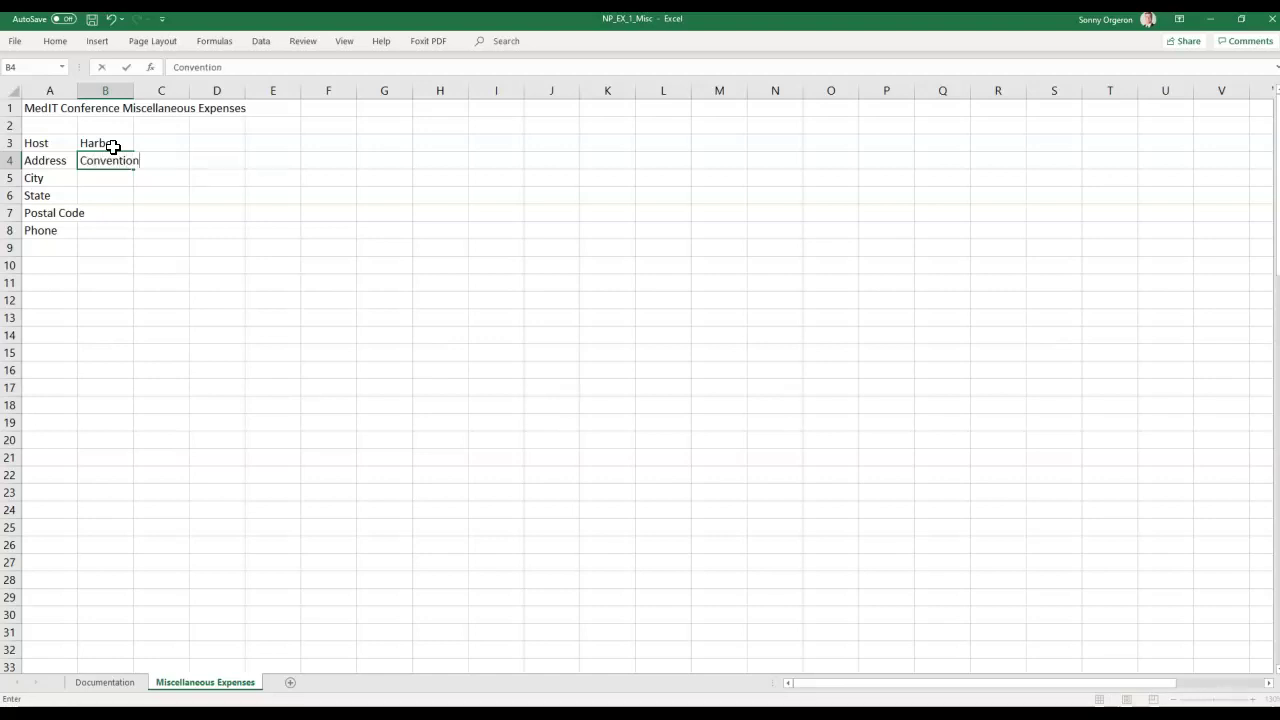
pyautogui.write(' Center')
pyautogui.press('Return')
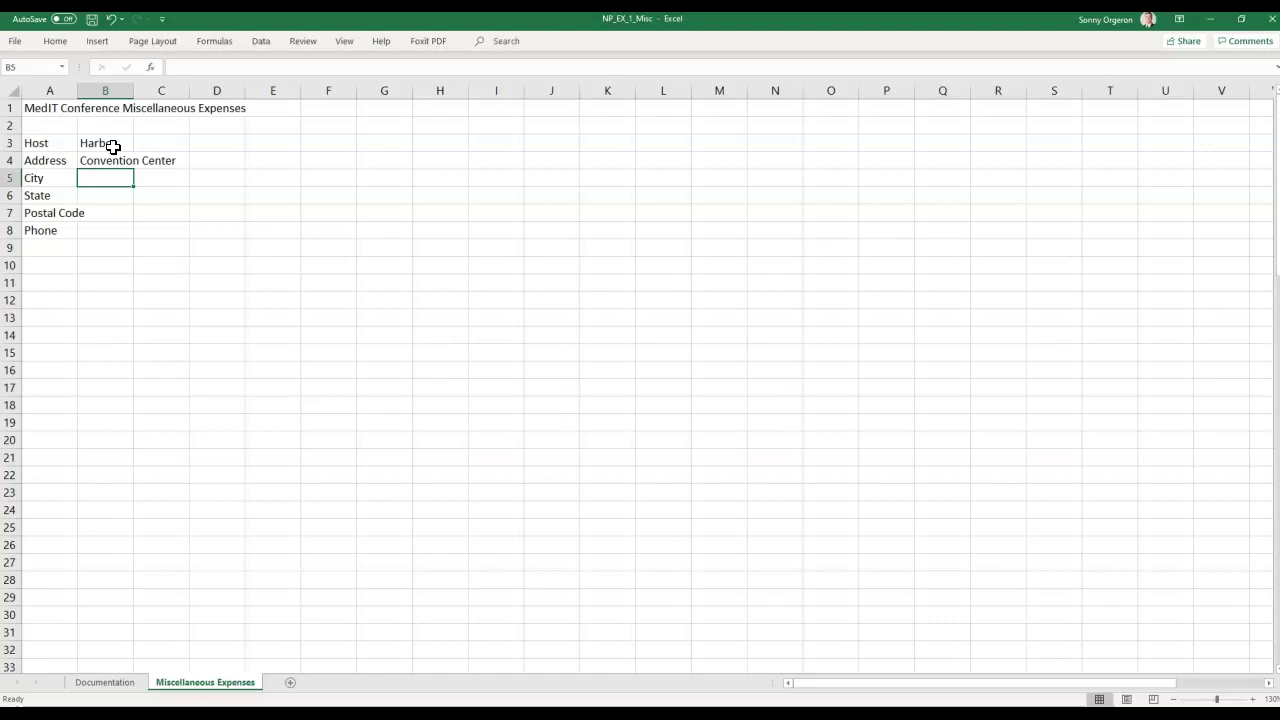
# Move Convention Center from B4 into B3 so it reads Harbor Convention Center.
pyautogui.press('Up')
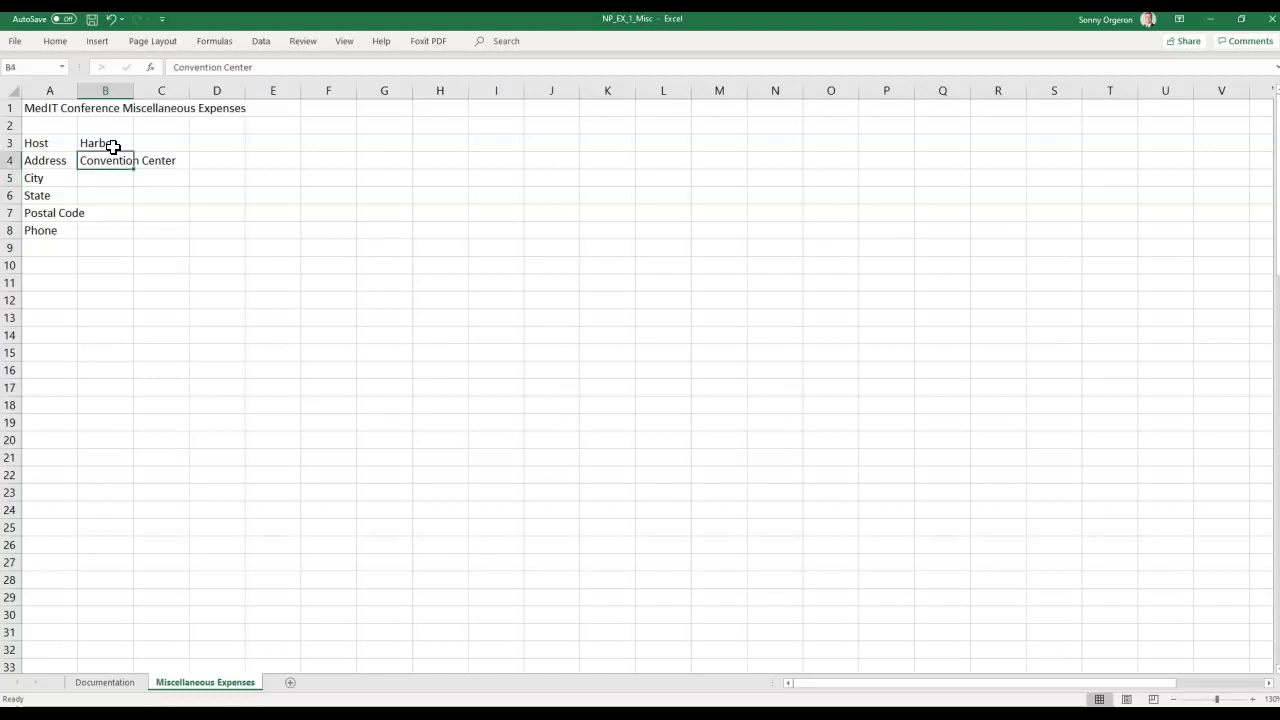
pyautogui.hotkey('ctrl', 'c')
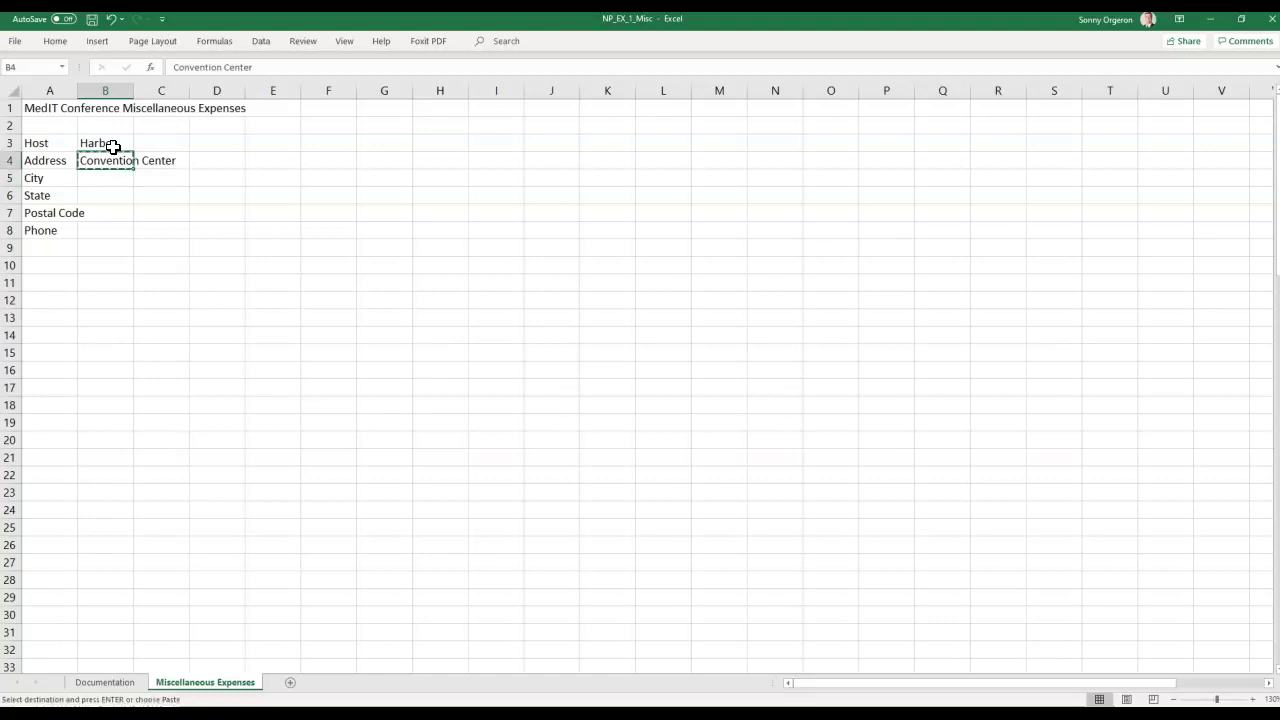
pyautogui.press('Up')
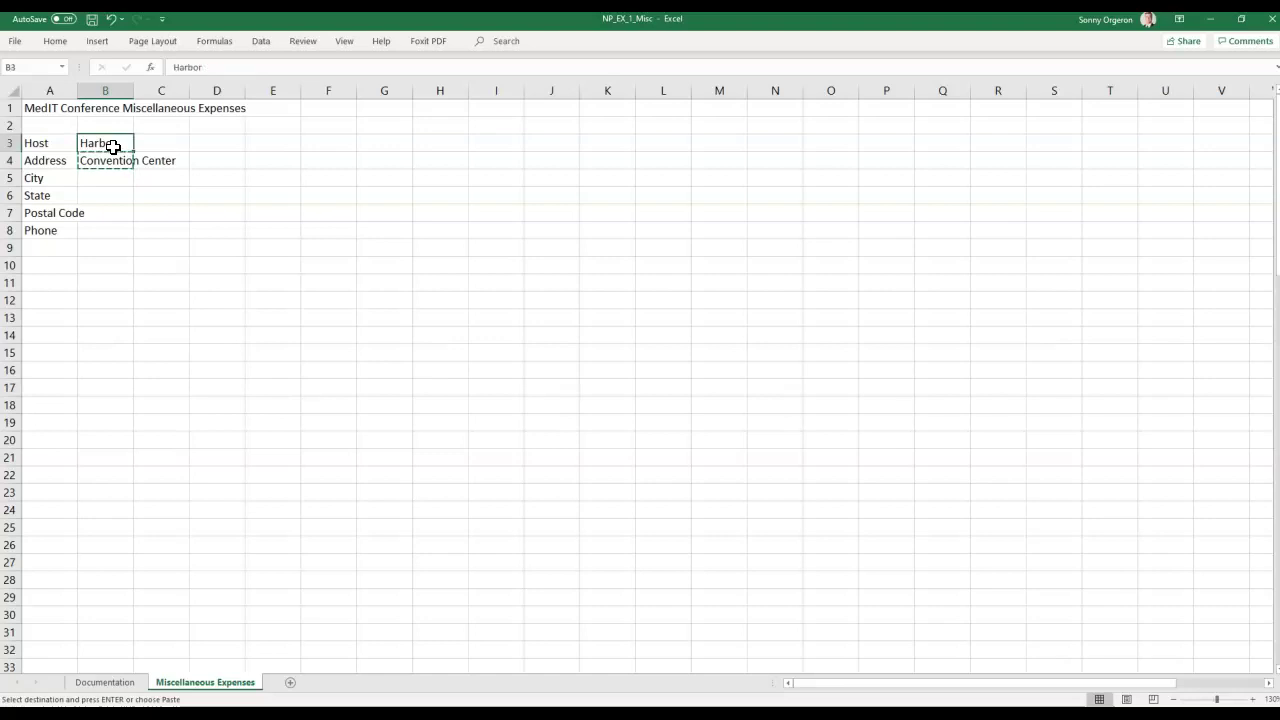
pyautogui.doubleClick(113, 146)
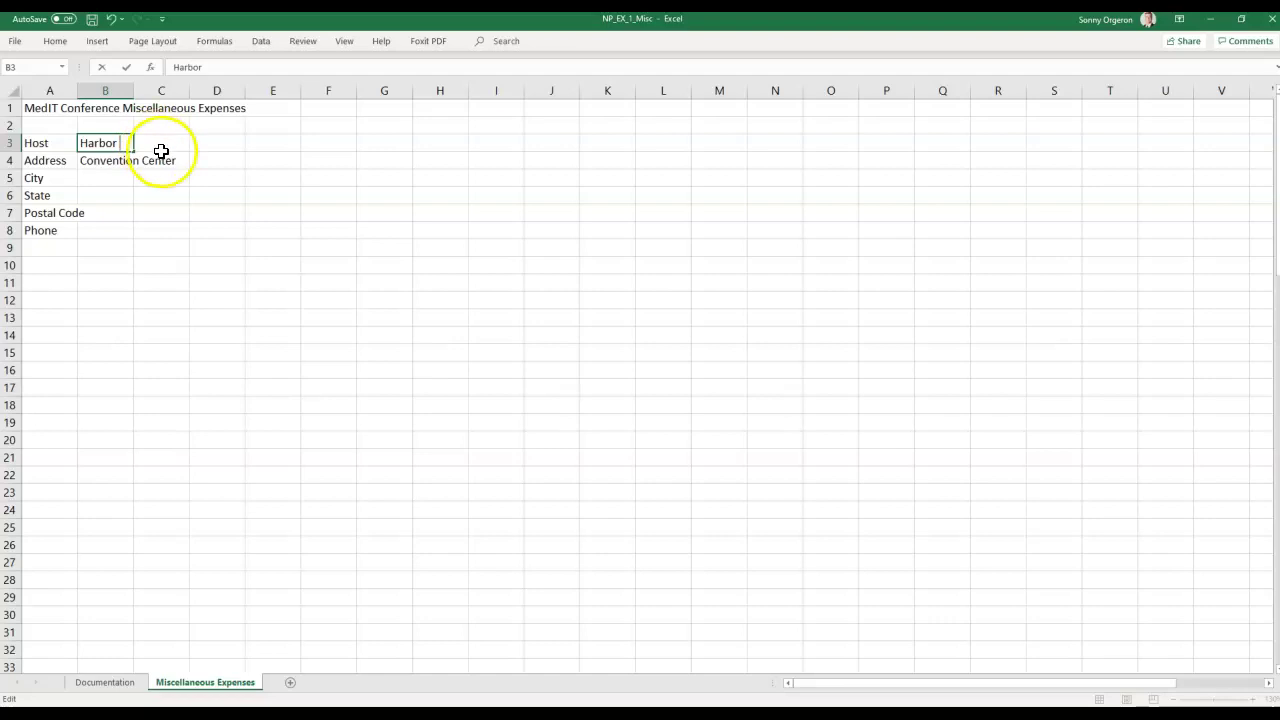
pyautogui.click(154, 160)
pyautogui.click(103, 163)
pyautogui.moveTo(280, 71); pyautogui.dragTo(171, 71)
pyautogui.press('BackSpace')
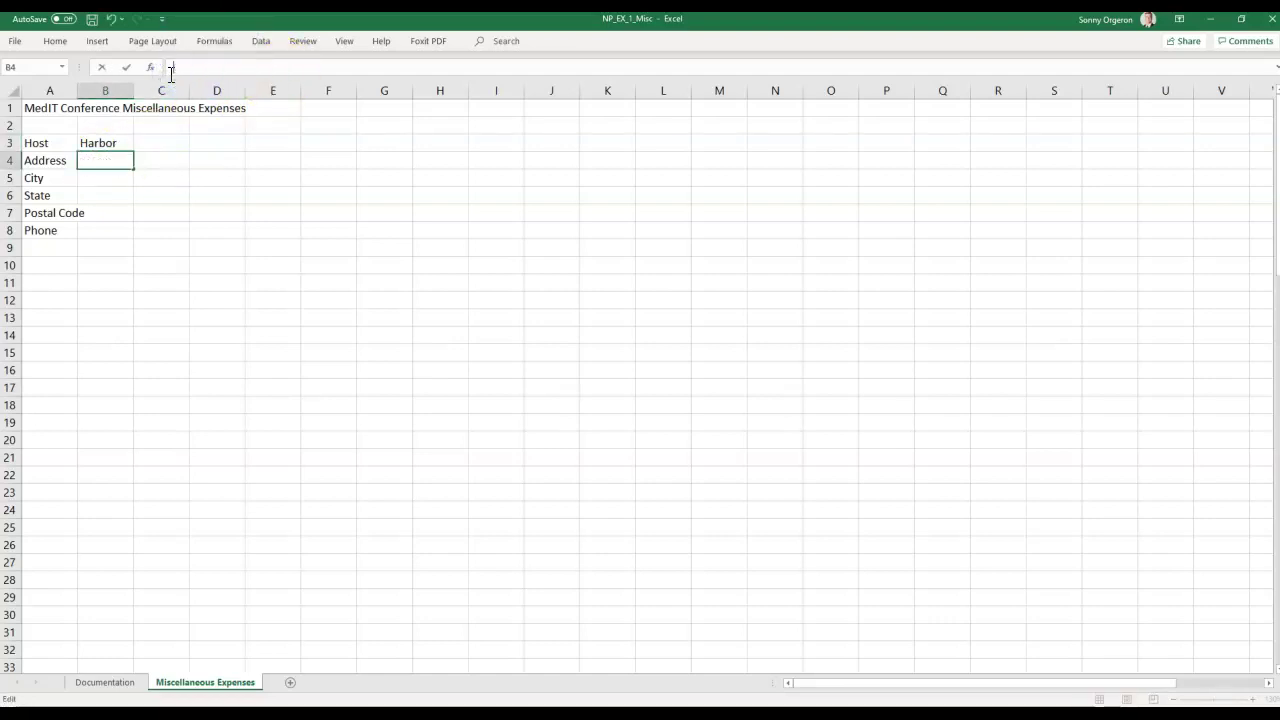
pyautogui.click(112, 145)
pyautogui.click(235, 62)
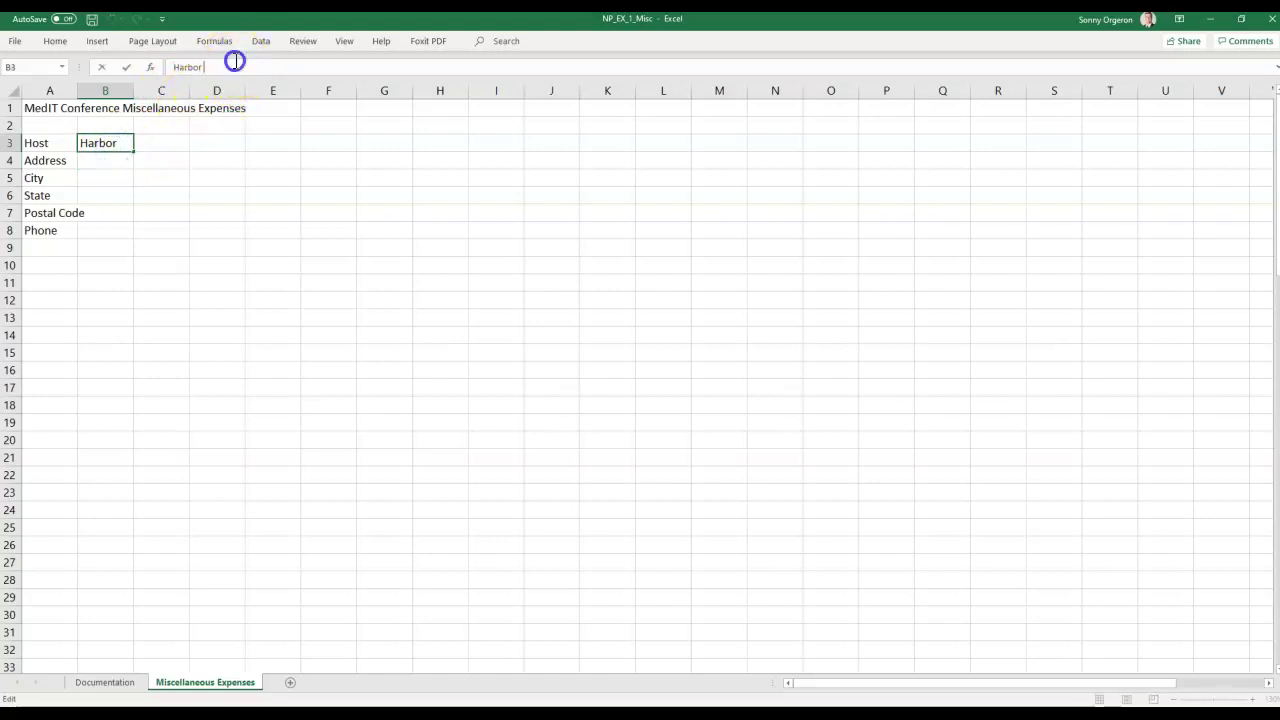
pyautogui.hotkey('ctrl', 'v')
pyautogui.press('Return')
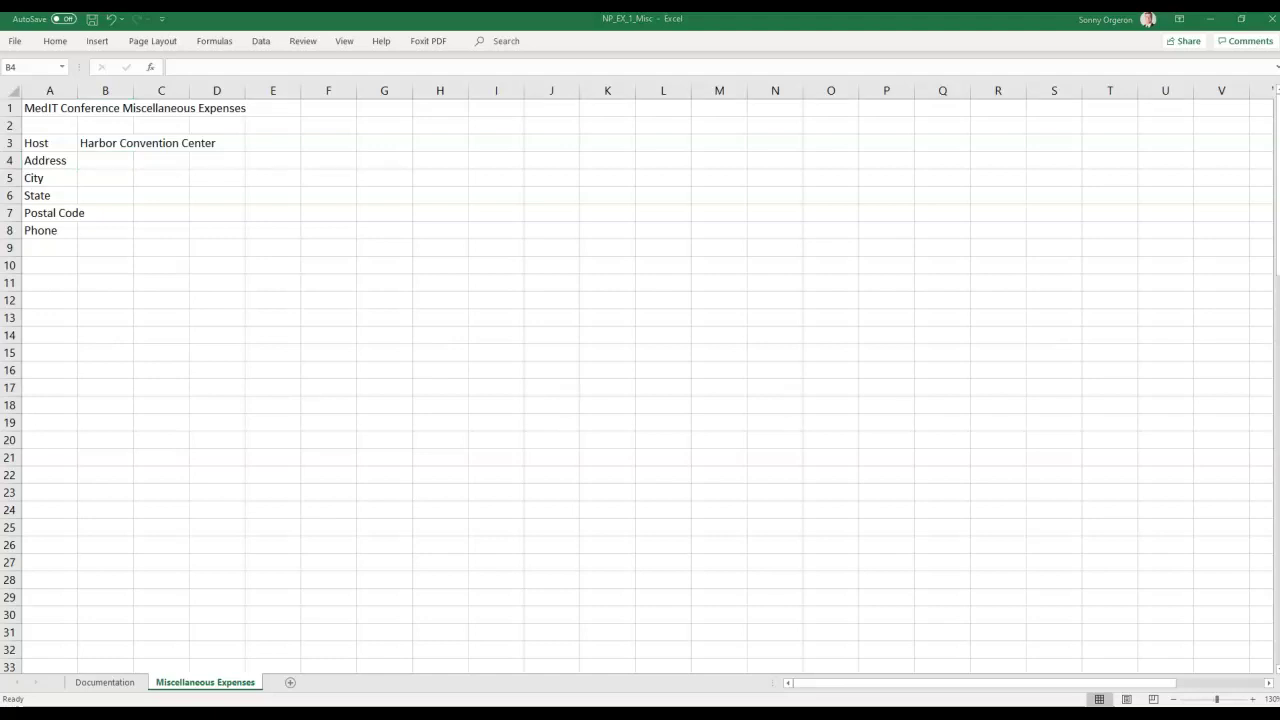
# Paste the host's street address into B4 and enter Boston in B5.
pyautogui.click(111, 157)
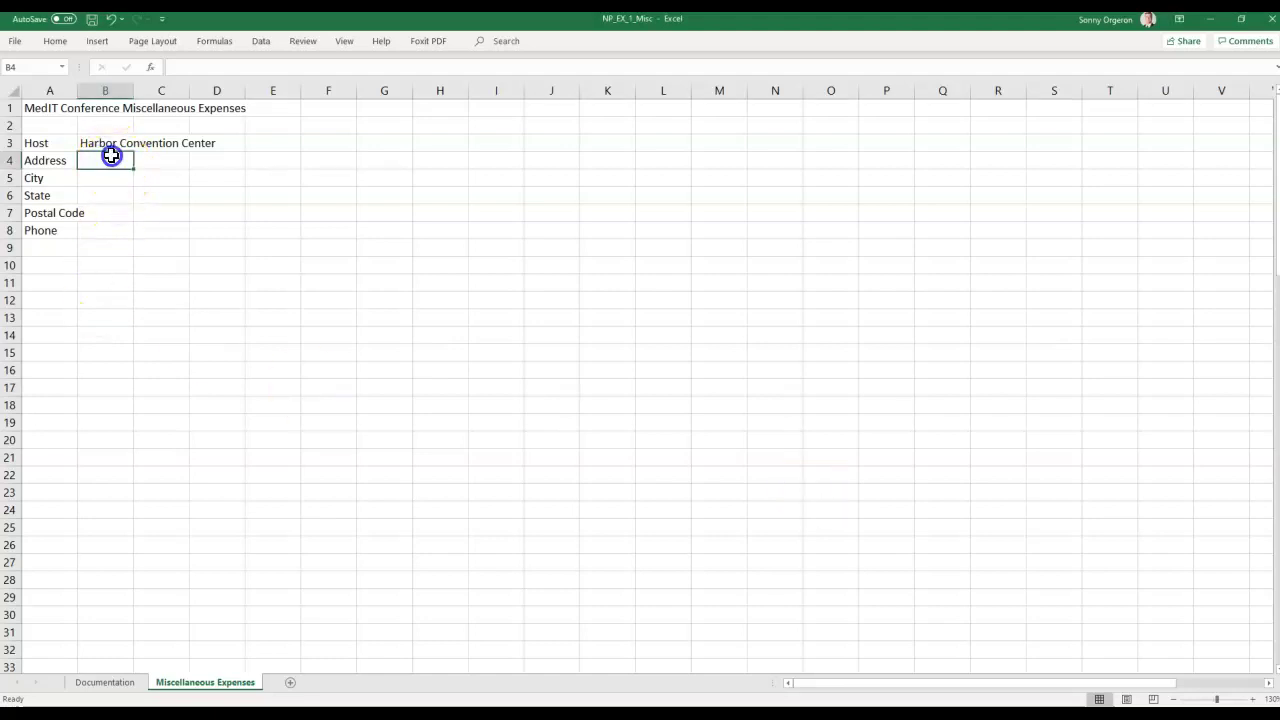
pyautogui.rightClick(112, 159)
pyautogui.click(165, 225)
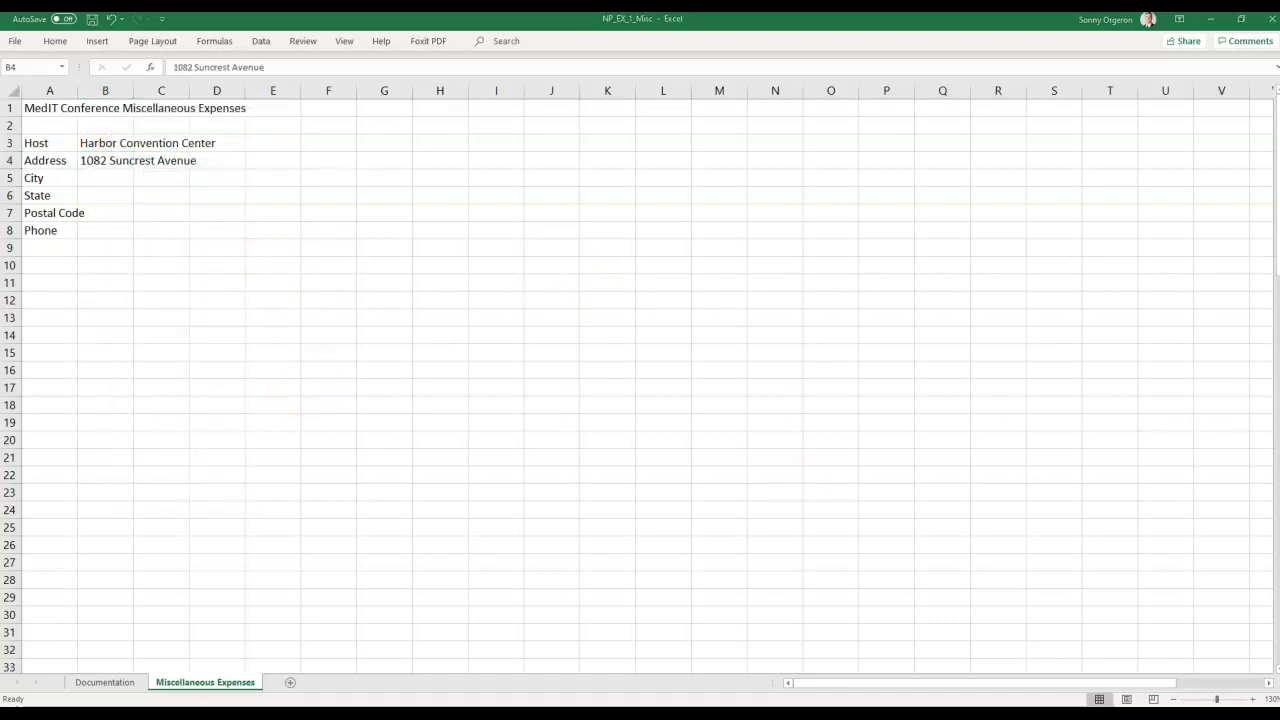
pyautogui.click(110, 166)
pyautogui.doubleClick(110, 166)
pyautogui.click(112, 177)
pyautogui.write('B')
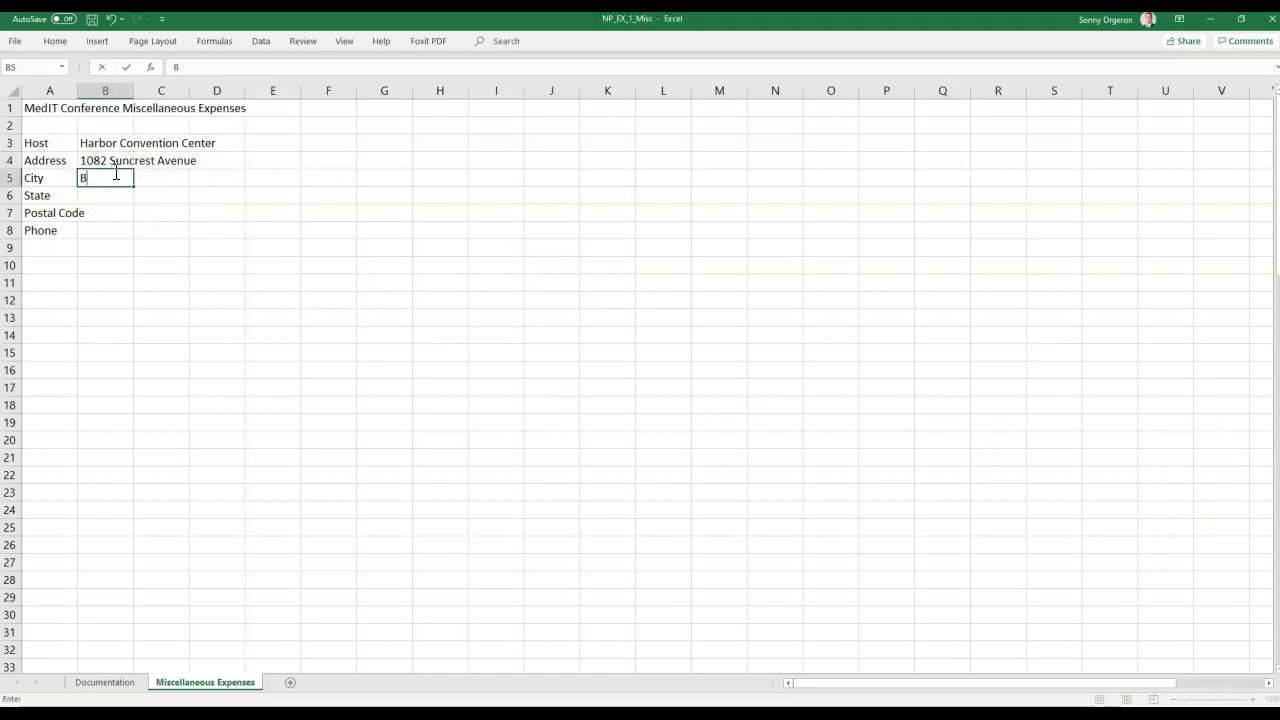
pyautogui.write('oston')
pyautogui.press('Return')
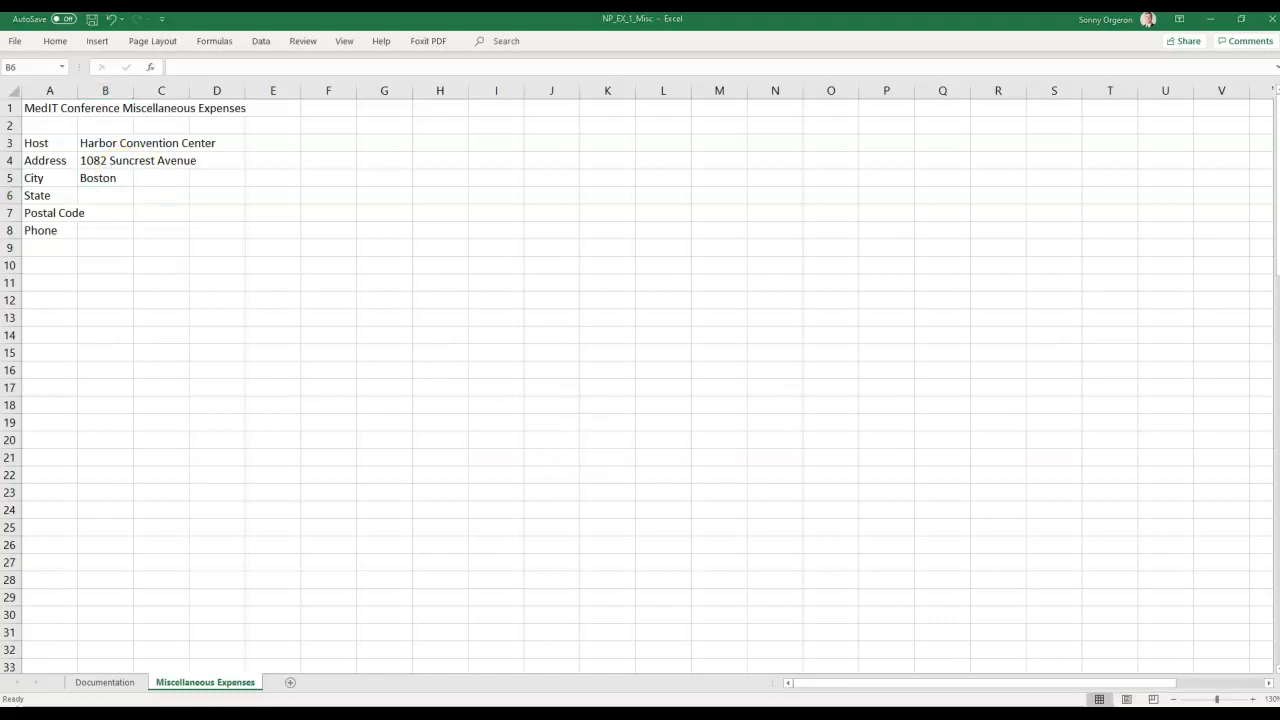
# Paste Massachusetts into B6 and enter postal code 02128 in B7.
pyautogui.click(113, 196)
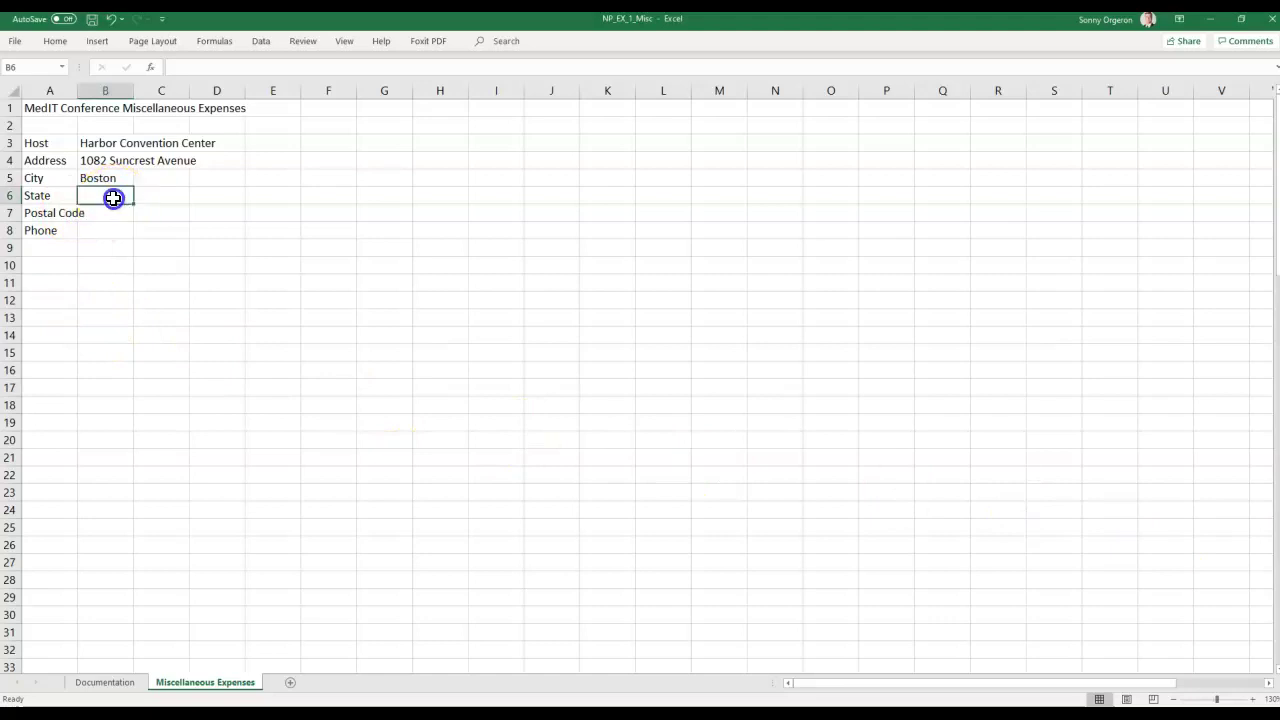
pyautogui.rightClick(113, 198)
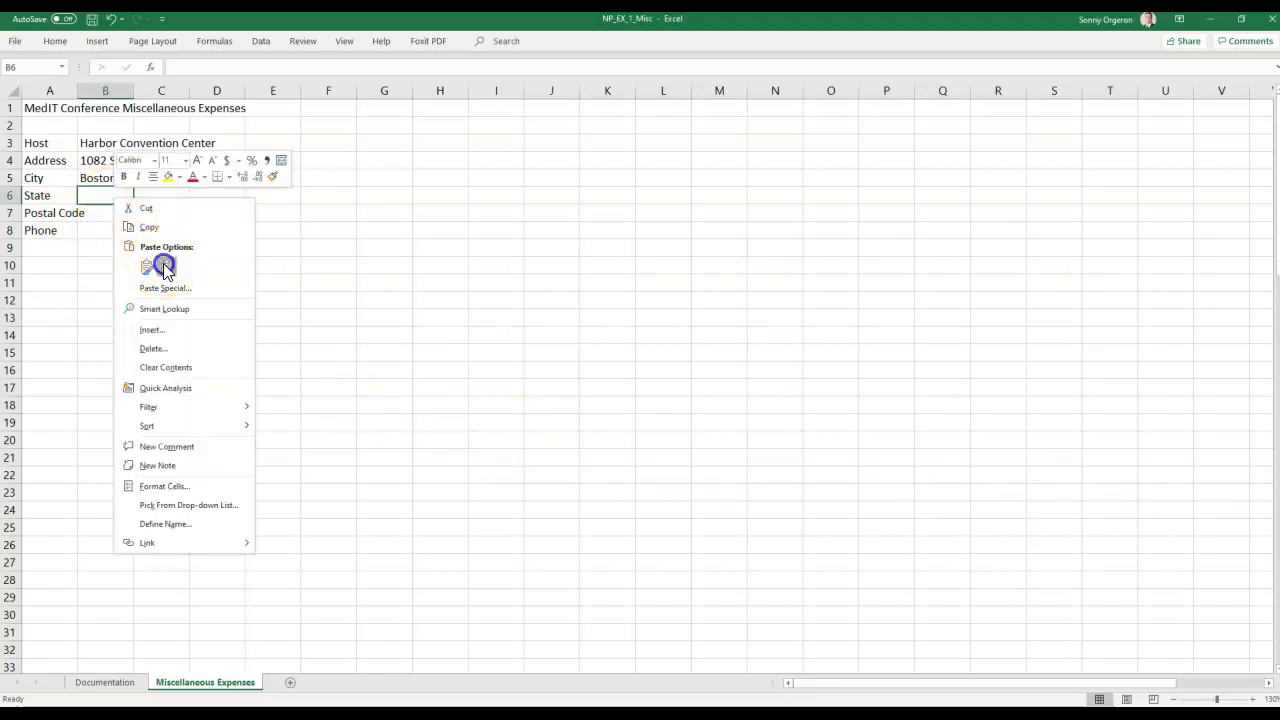
pyautogui.click(154, 260)
pyautogui.click(110, 213)
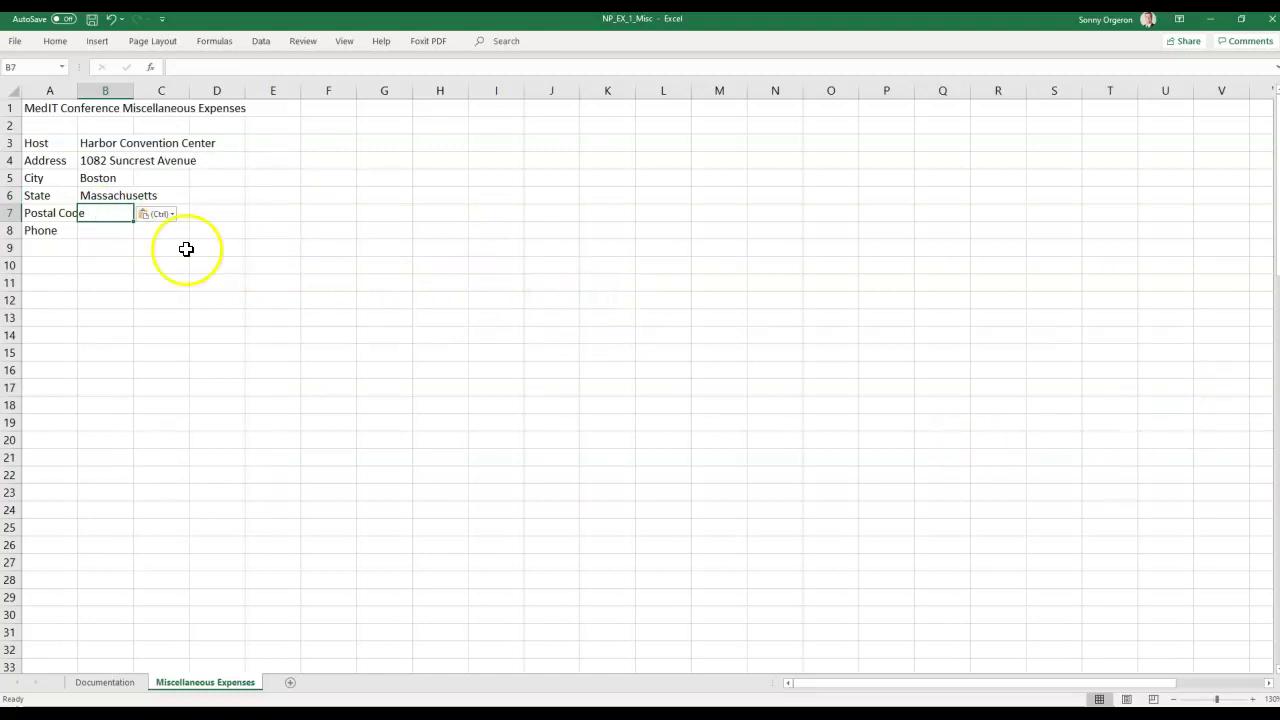
pyautogui.doubleClick(116, 213)
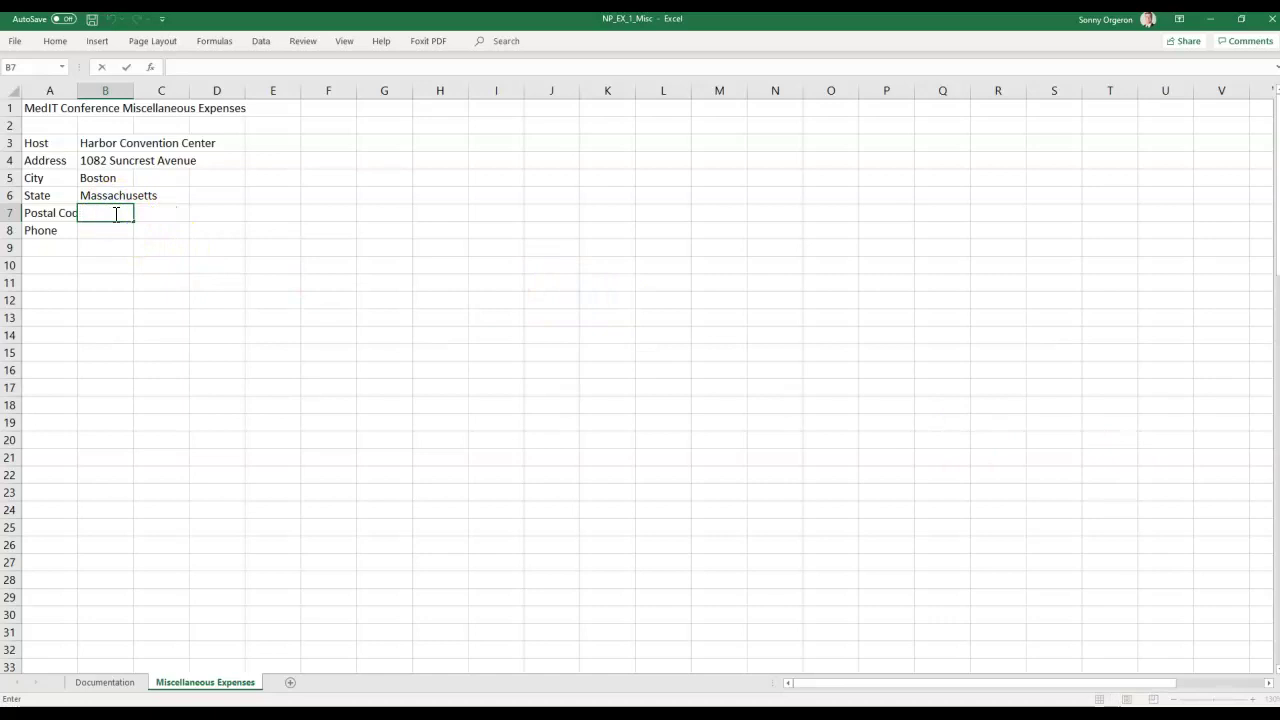
pyautogui.write('02128')
pyautogui.press('Return')
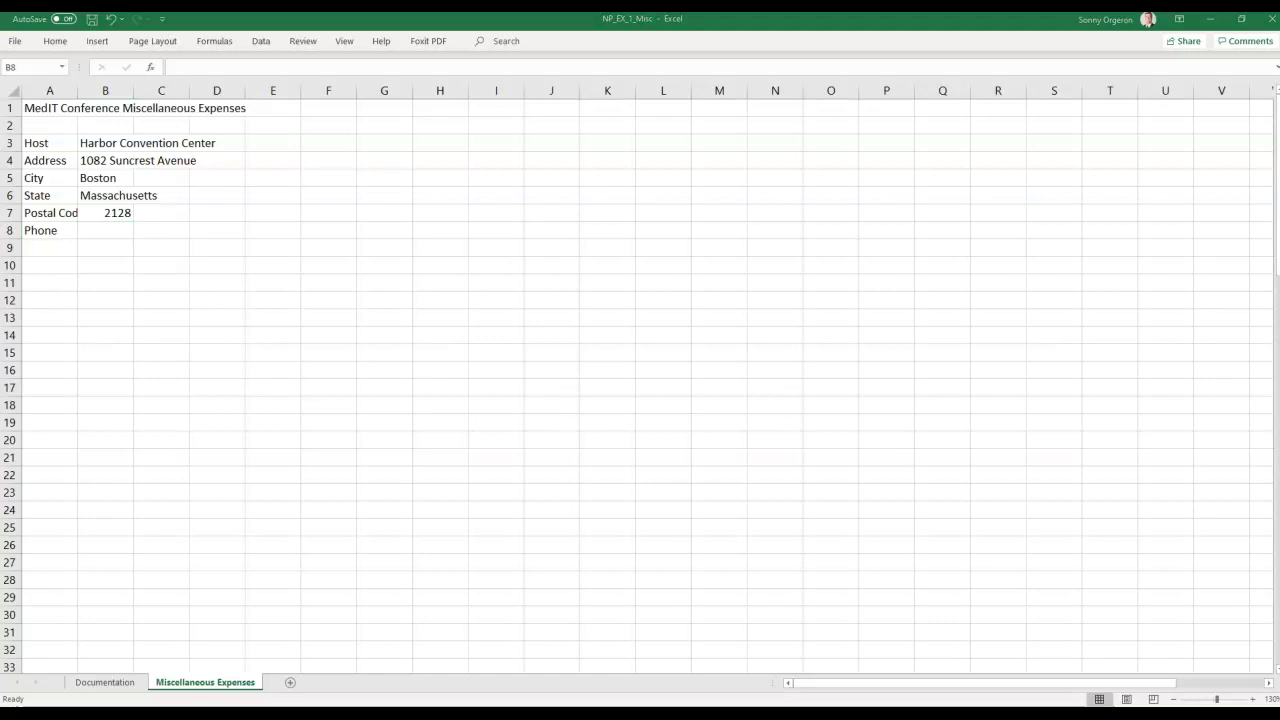
# Paste the host's phone number into B8 beside the Phone label.
pyautogui.click(86, 228)
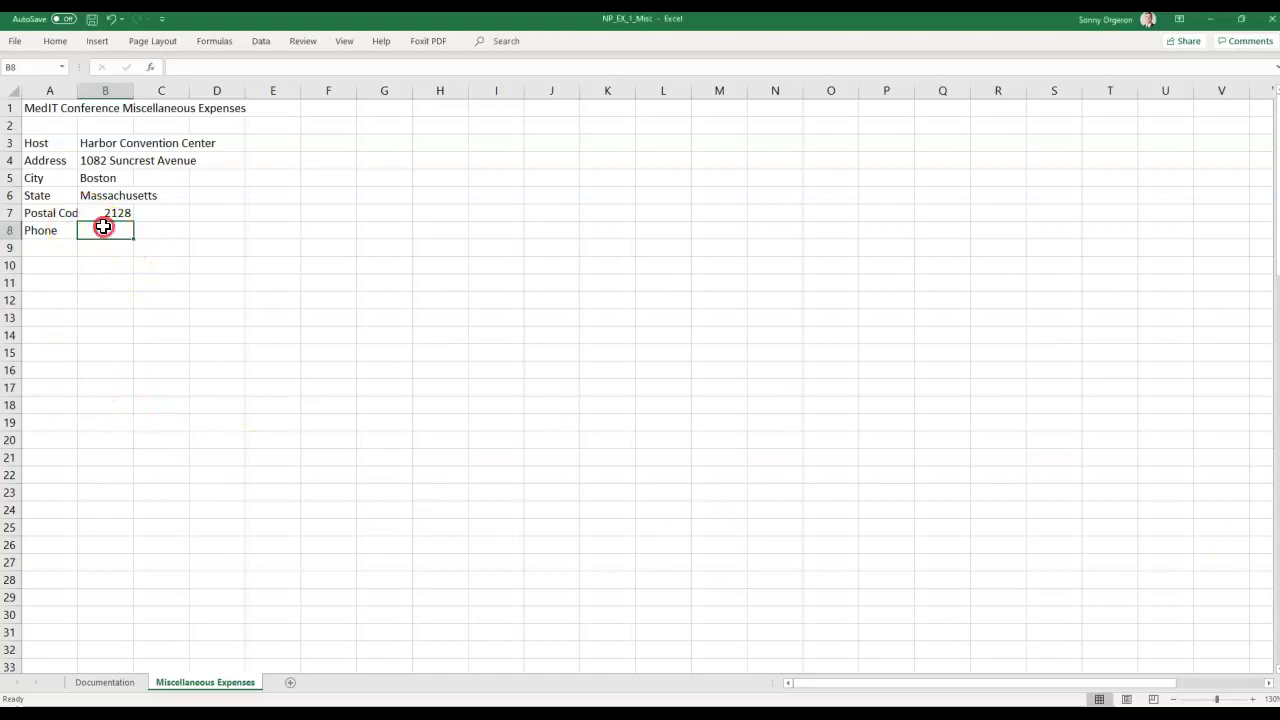
pyautogui.rightClick(103, 228)
pyautogui.click(160, 292)
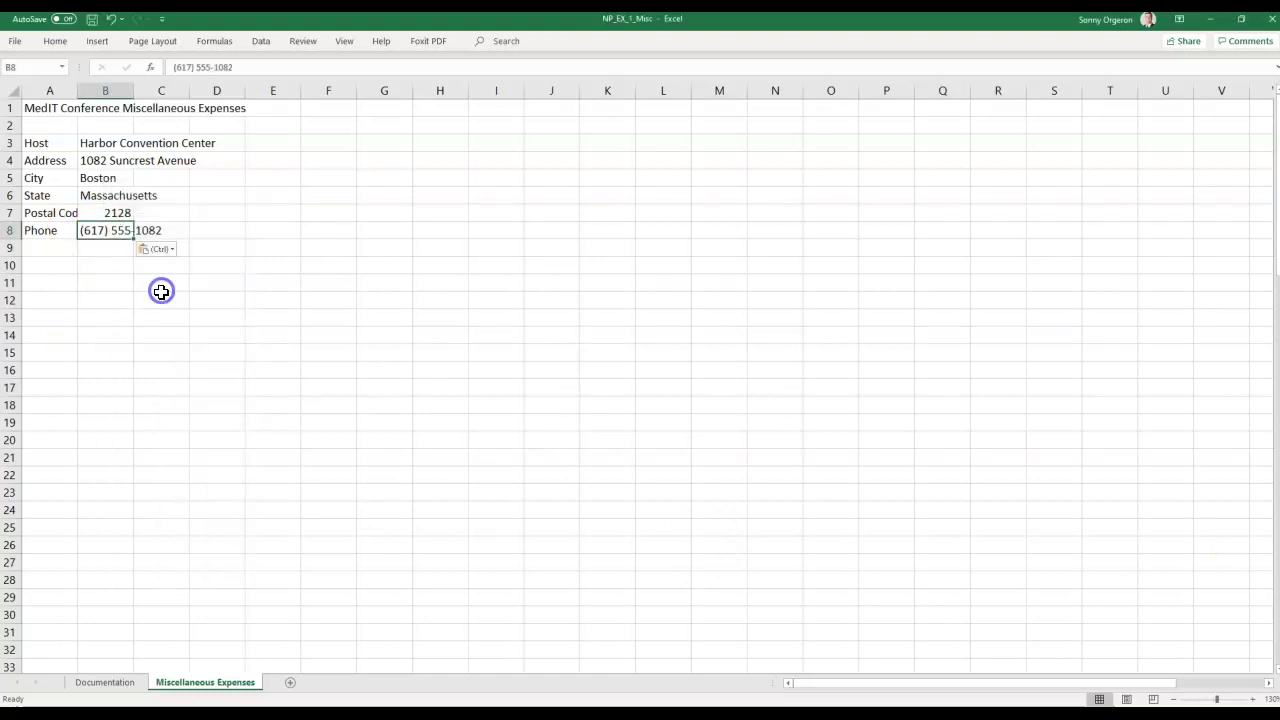
pyautogui.click(172, 317)
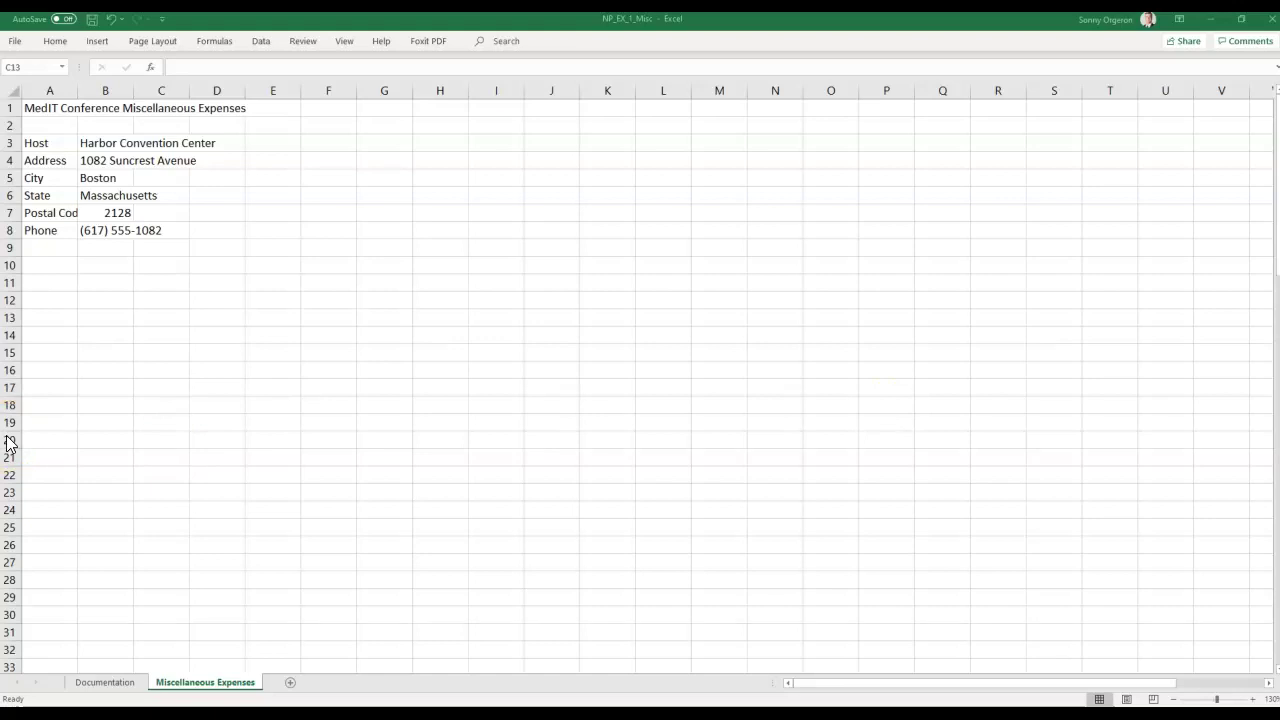
# Reselect postal code cell B7 and show the Home ribbon's formatting options.
pyautogui.click(101, 208)
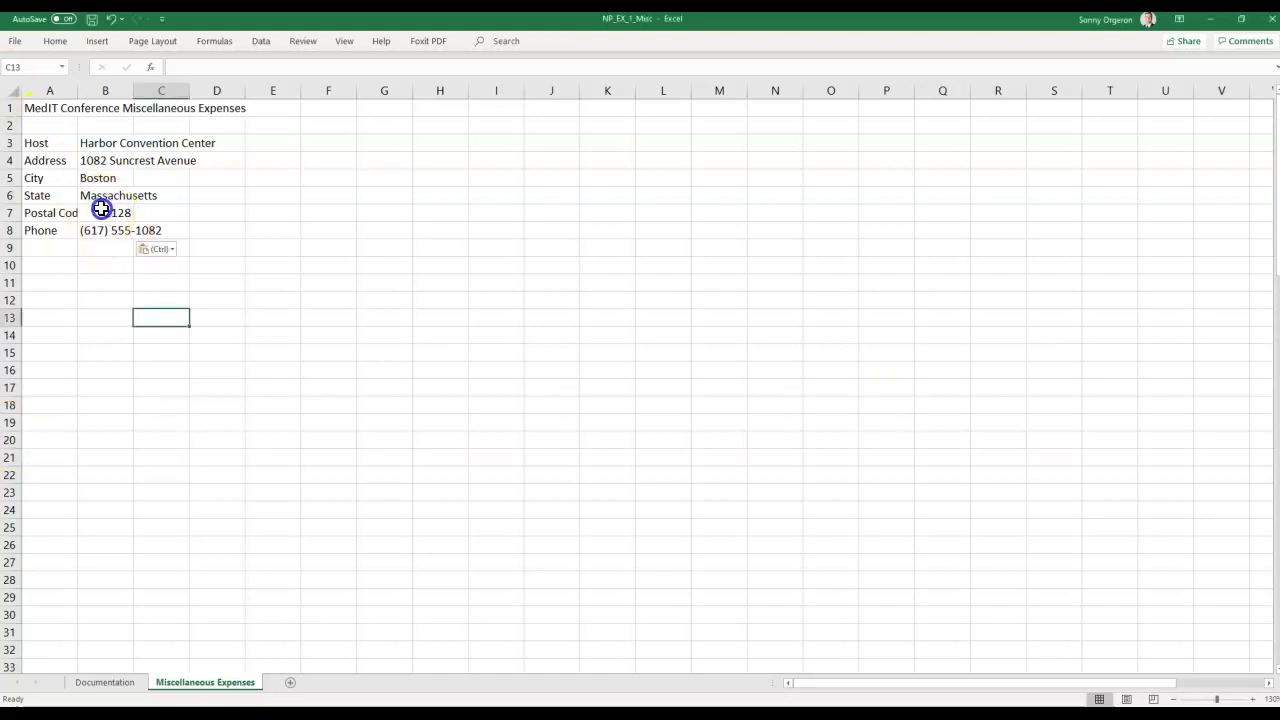
pyautogui.click(101, 208)
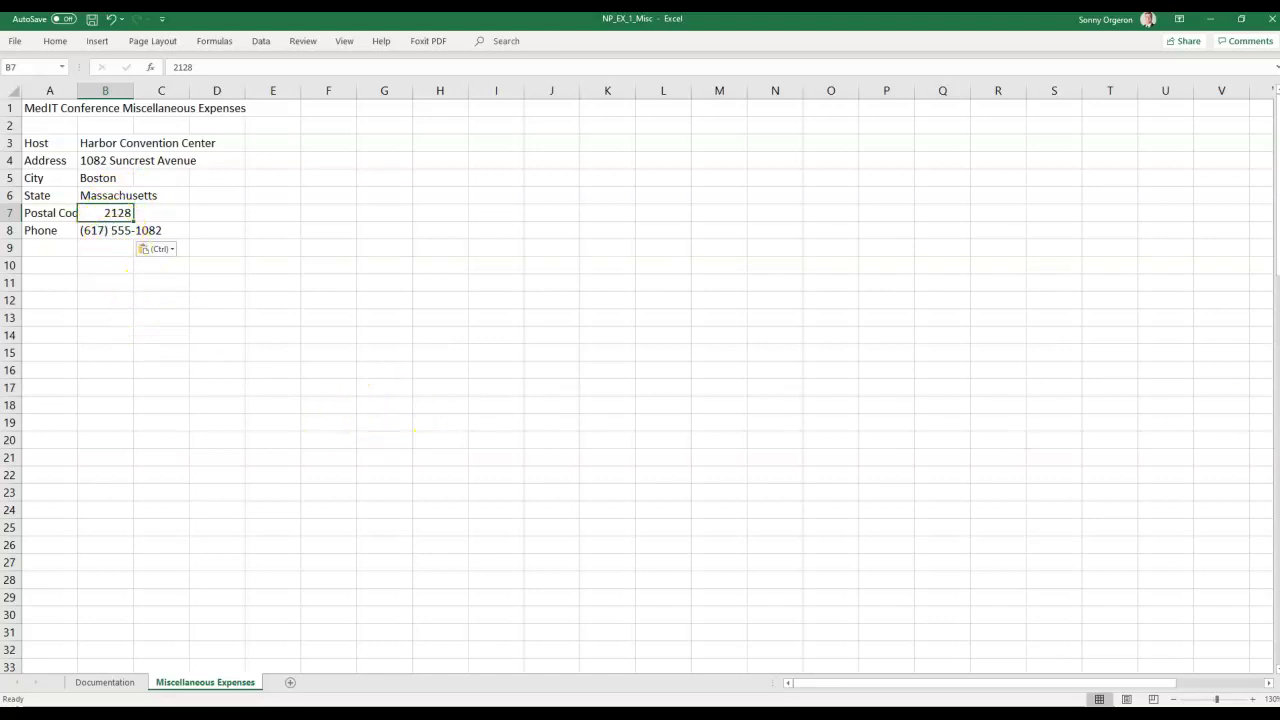
pyautogui.hotkey('alt', 'Tab')
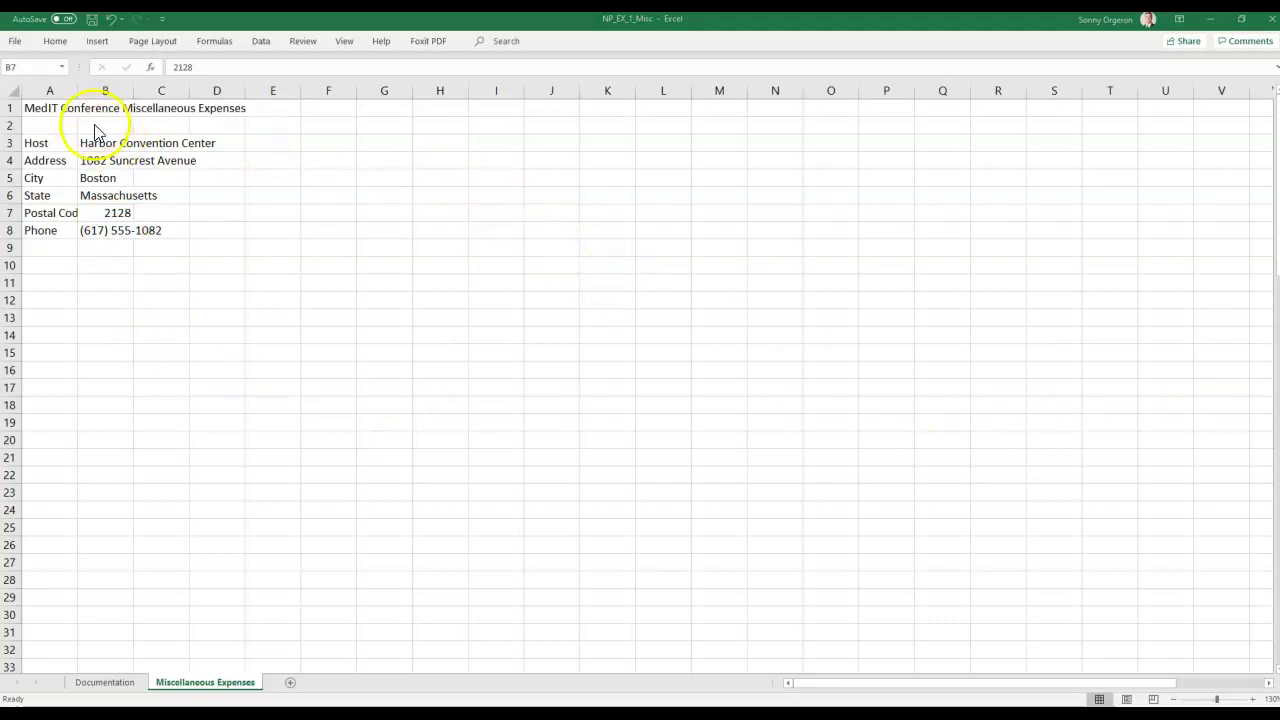
pyautogui.click(98, 213)
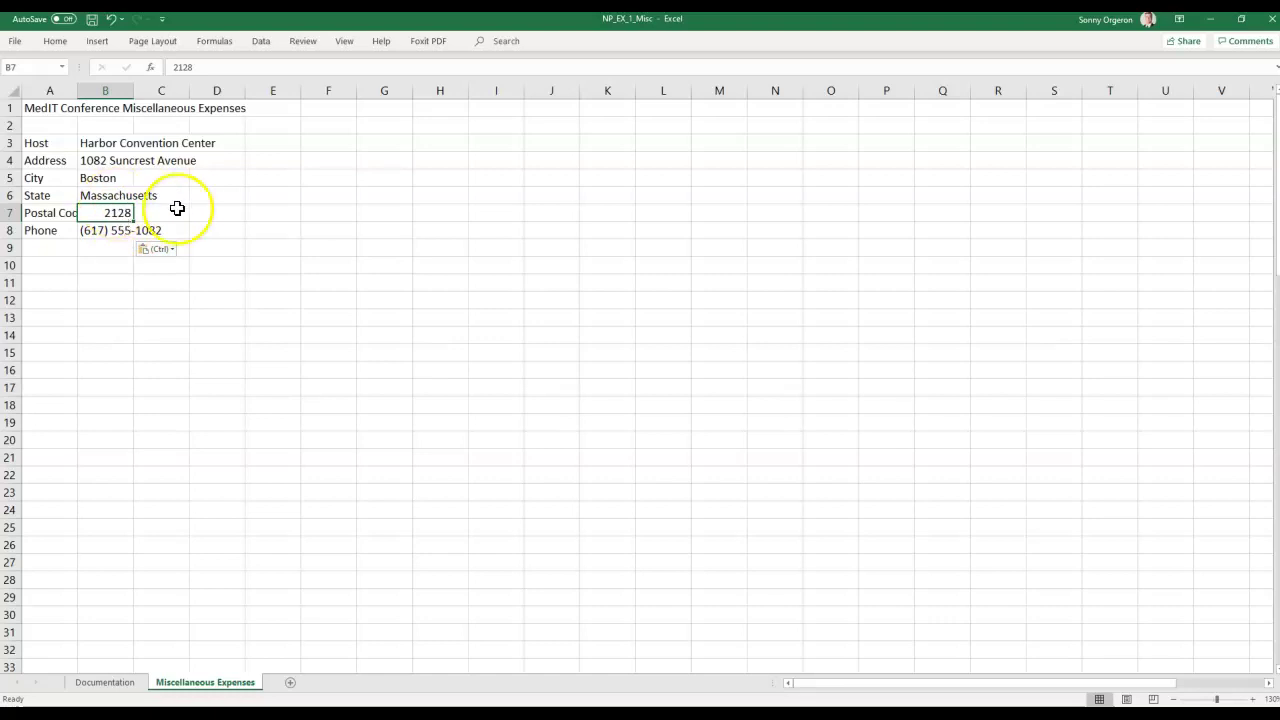
pyautogui.click(47, 43)
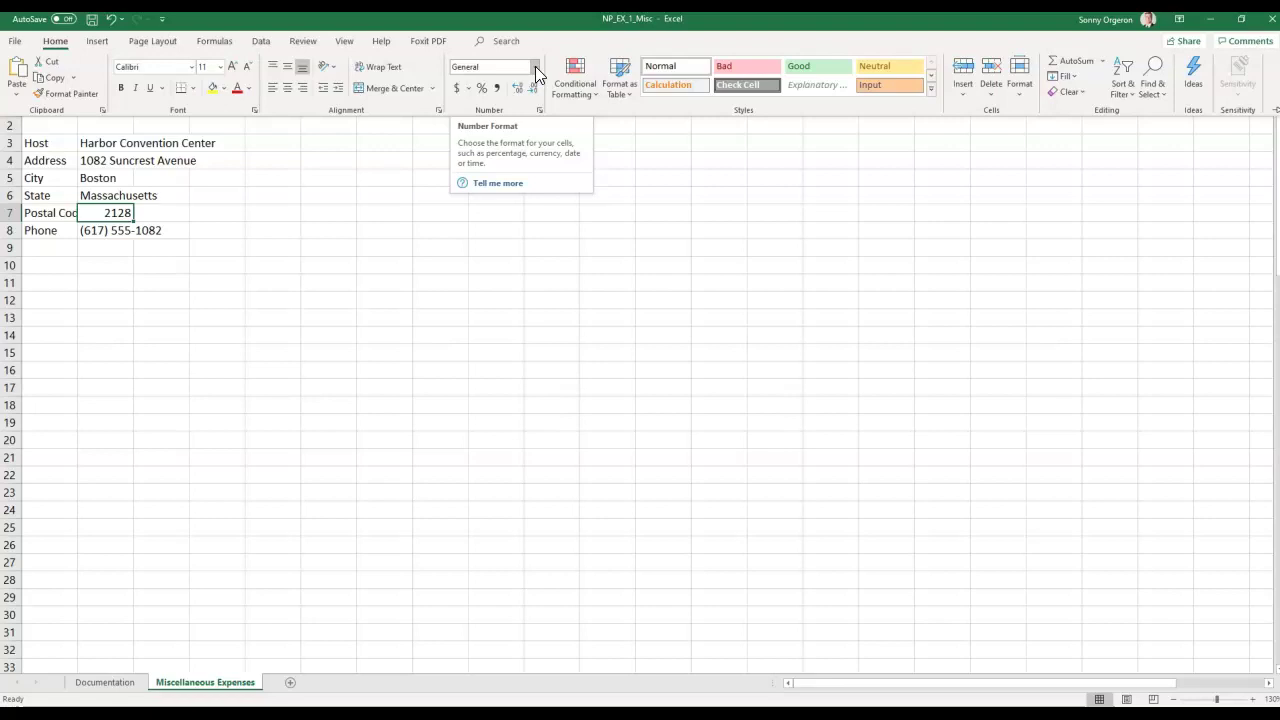
# Apply the Text number format to postal code cell B7.
pyautogui.click(535, 68)
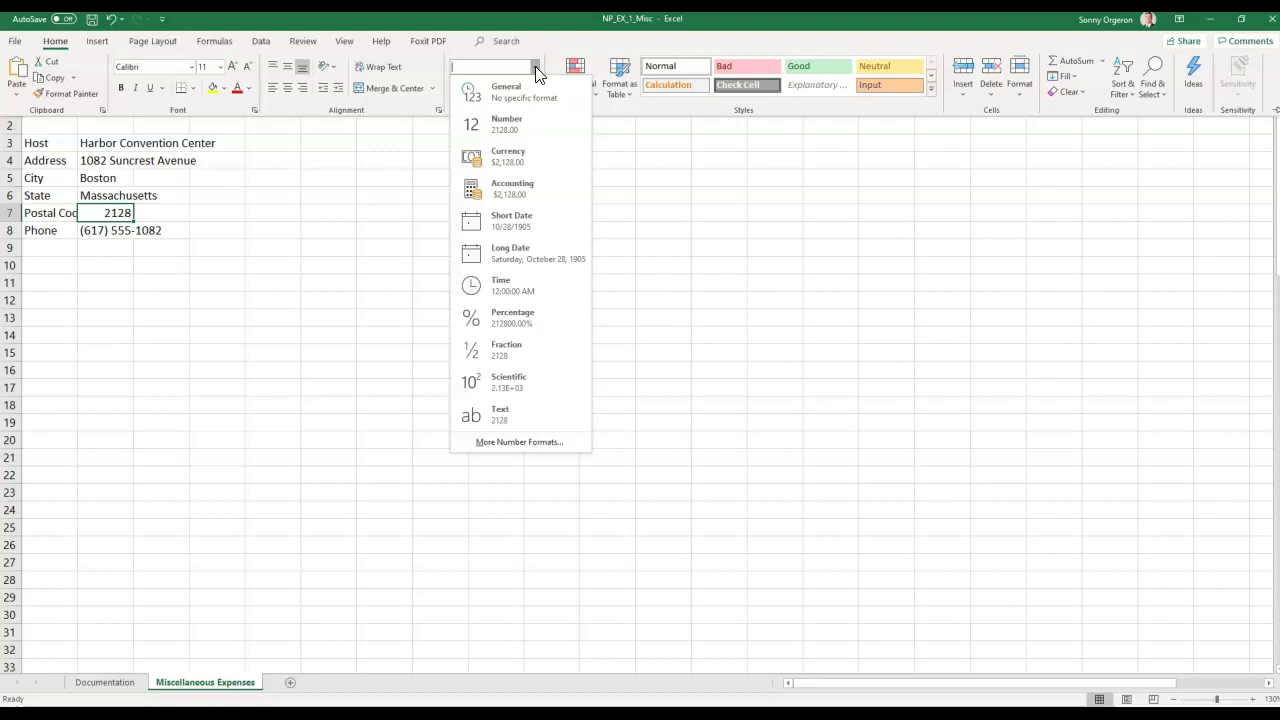
pyautogui.click(495, 413)
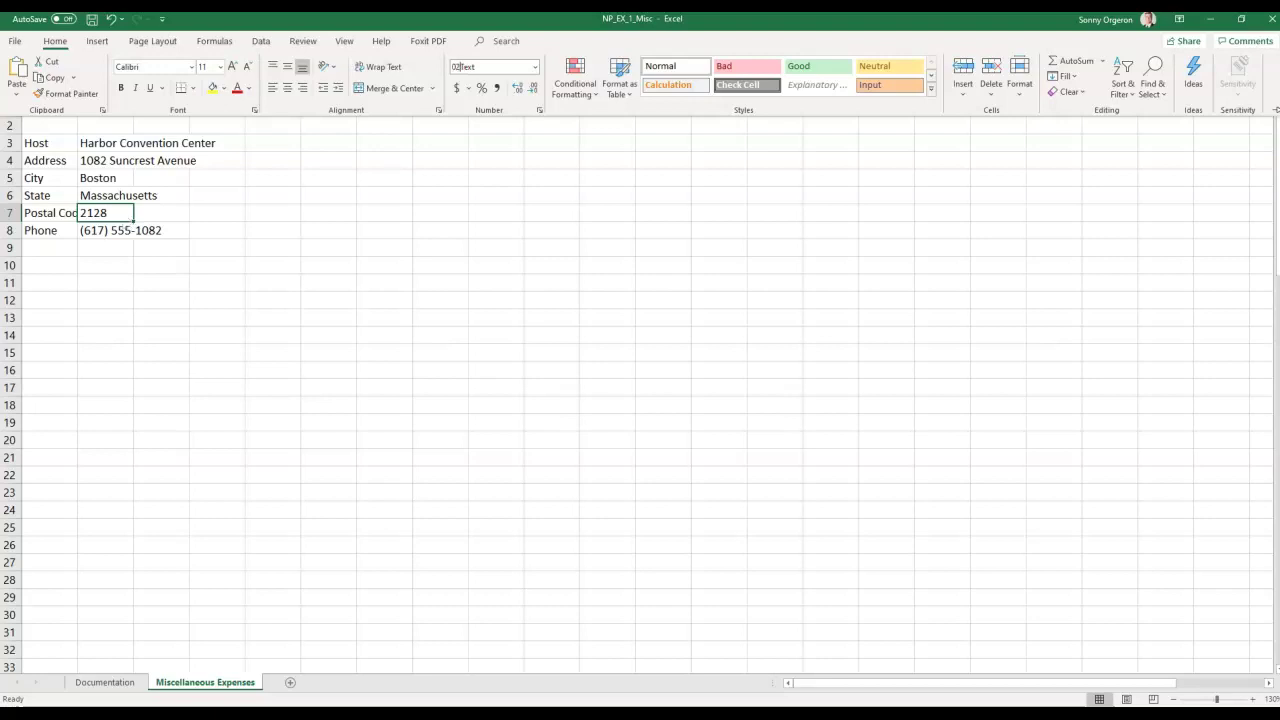
pyautogui.write('128')
pyautogui.press('Return')
# Replace 2128 in B7 with 02128 so the leading zero is kept.
pyautogui.click(122, 216)
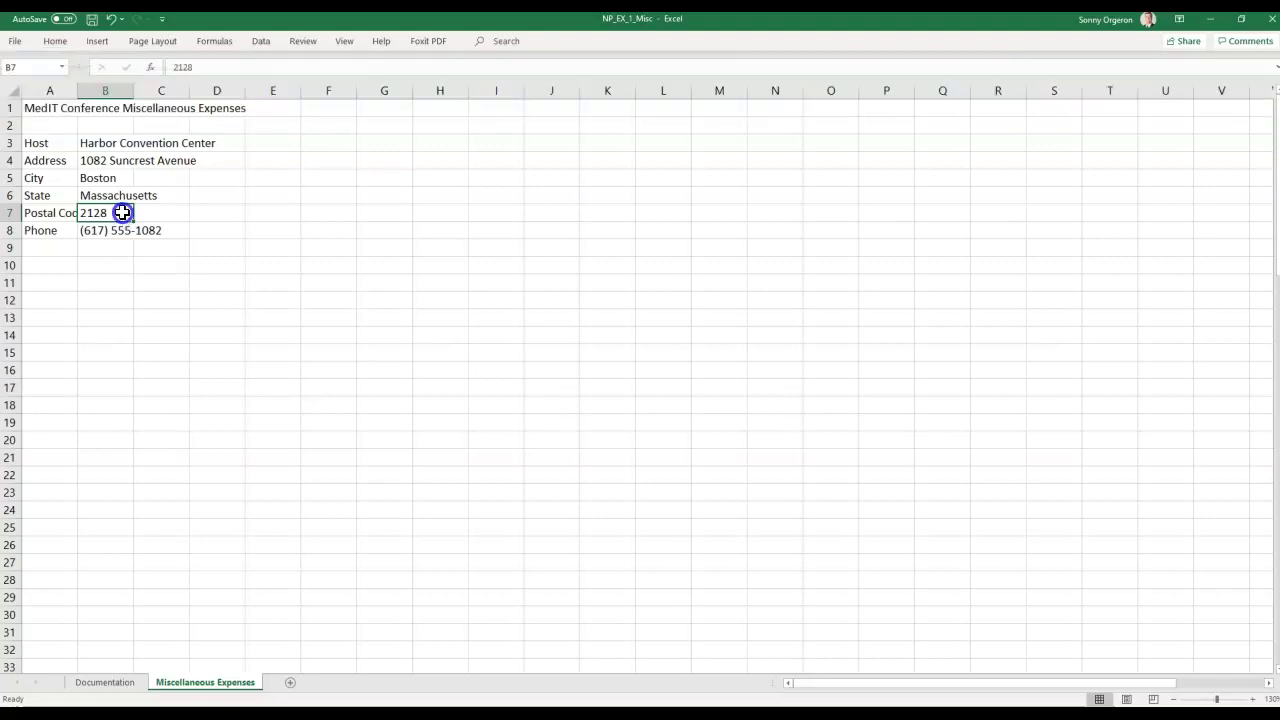
pyautogui.doubleClick(119, 216)
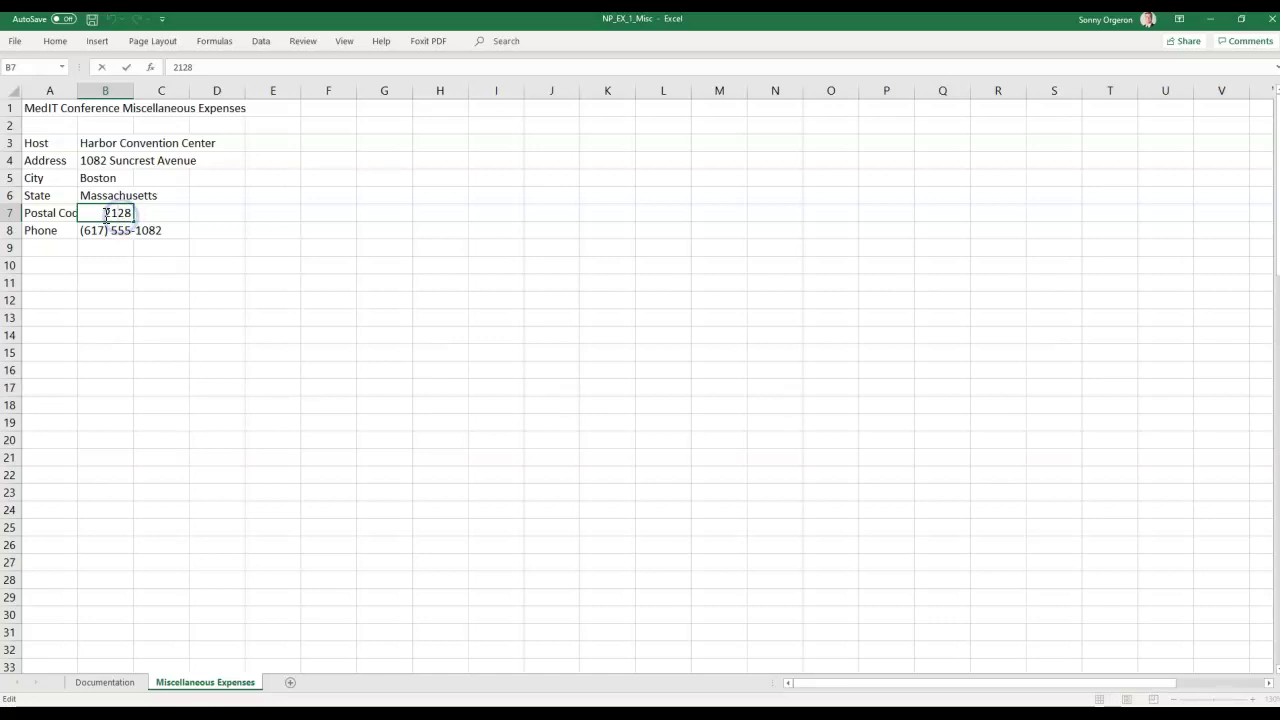
pyautogui.moveTo(106, 212); pyautogui.dragTo(135, 217)
pyautogui.write('02128')
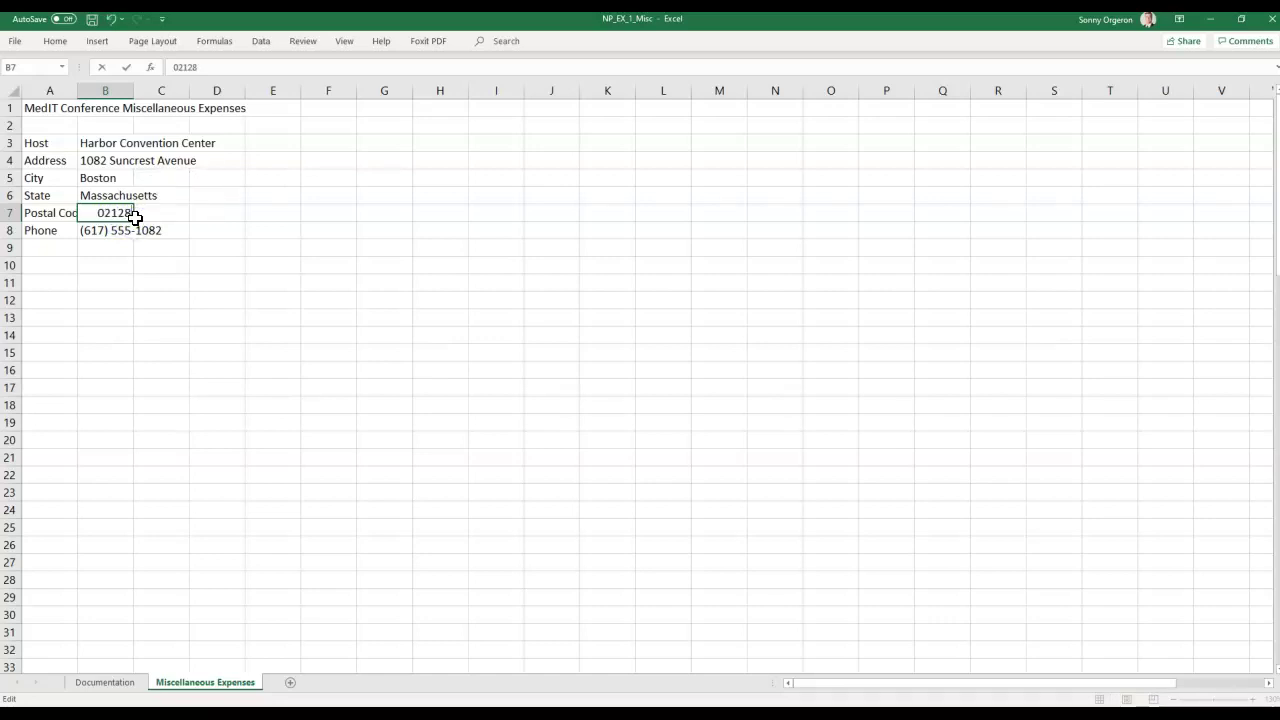
pyautogui.press('Return')
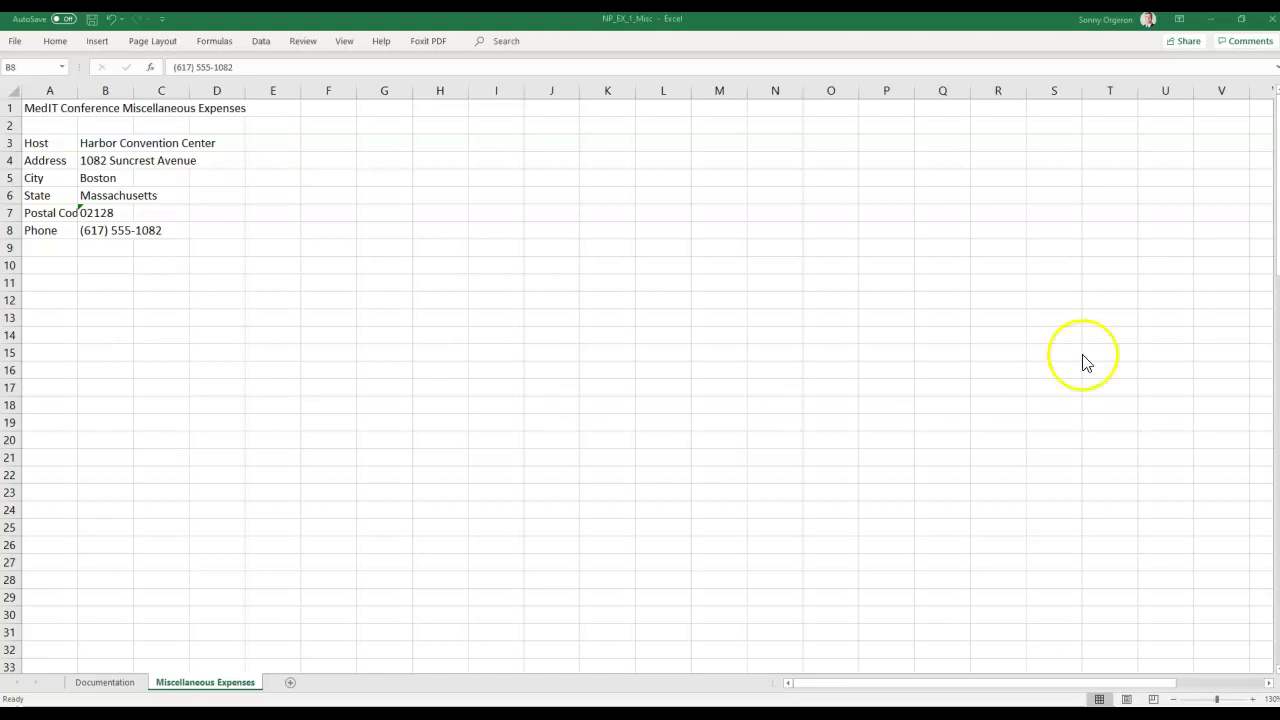
# On the Documentation sheet, enter 08/16/2020 in cell B4 beside Date.
pyautogui.click(95, 684)
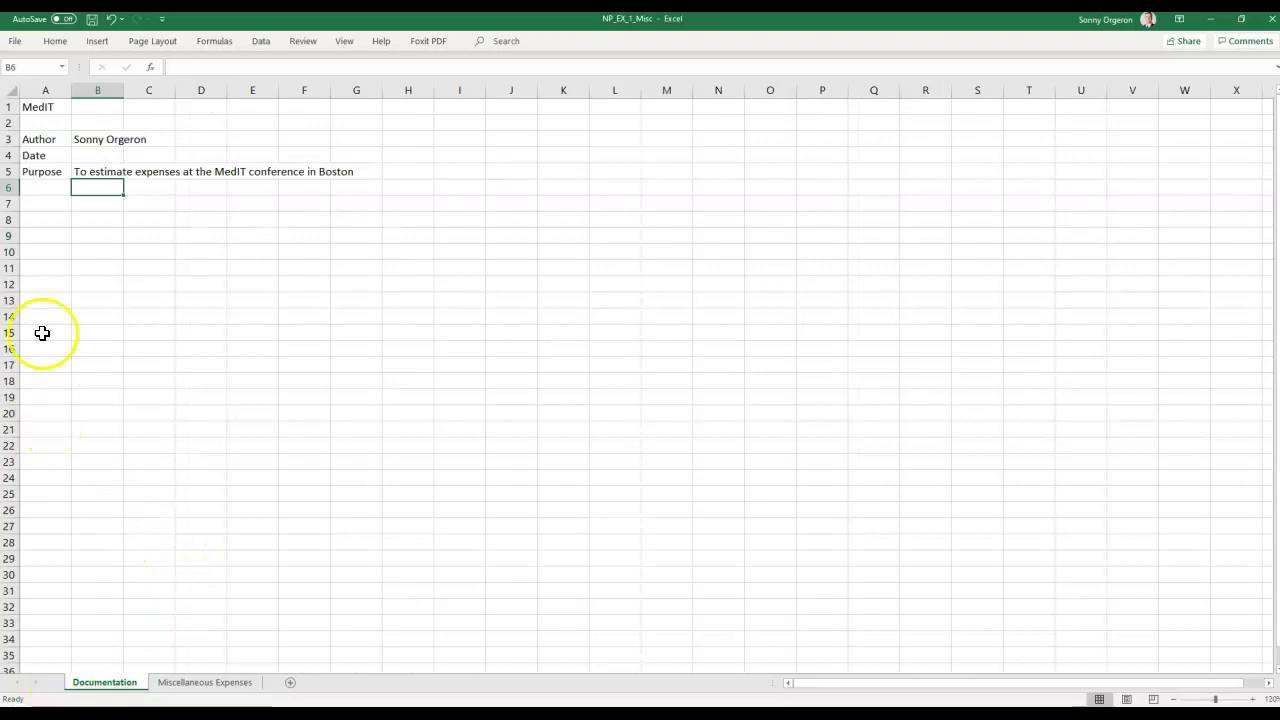
pyautogui.click(93, 155)
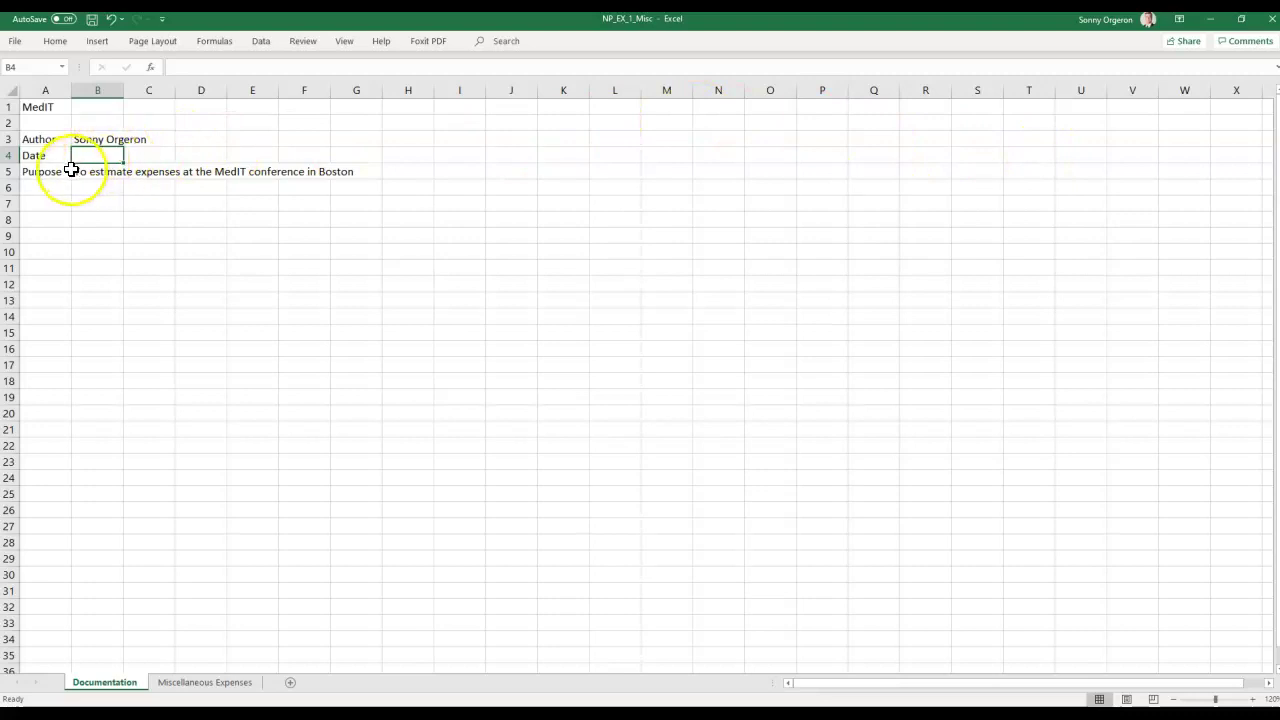
pyautogui.doubleClick(82, 155)
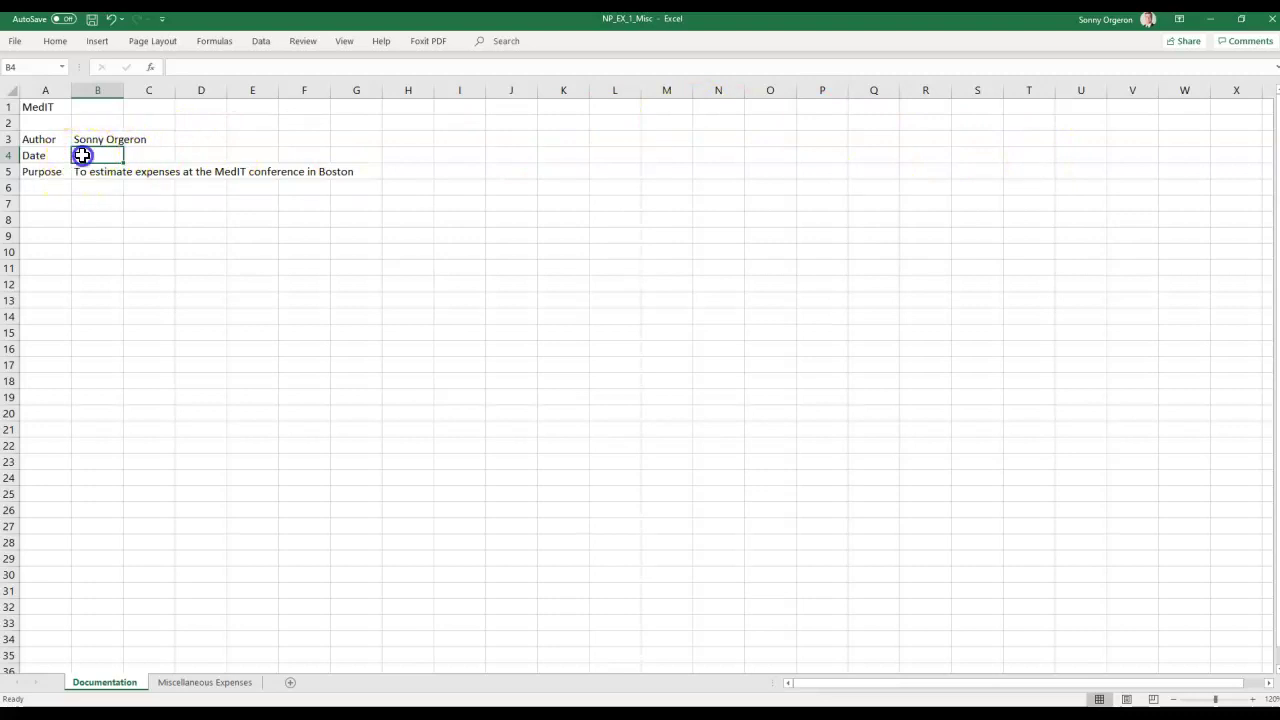
pyautogui.write('0')
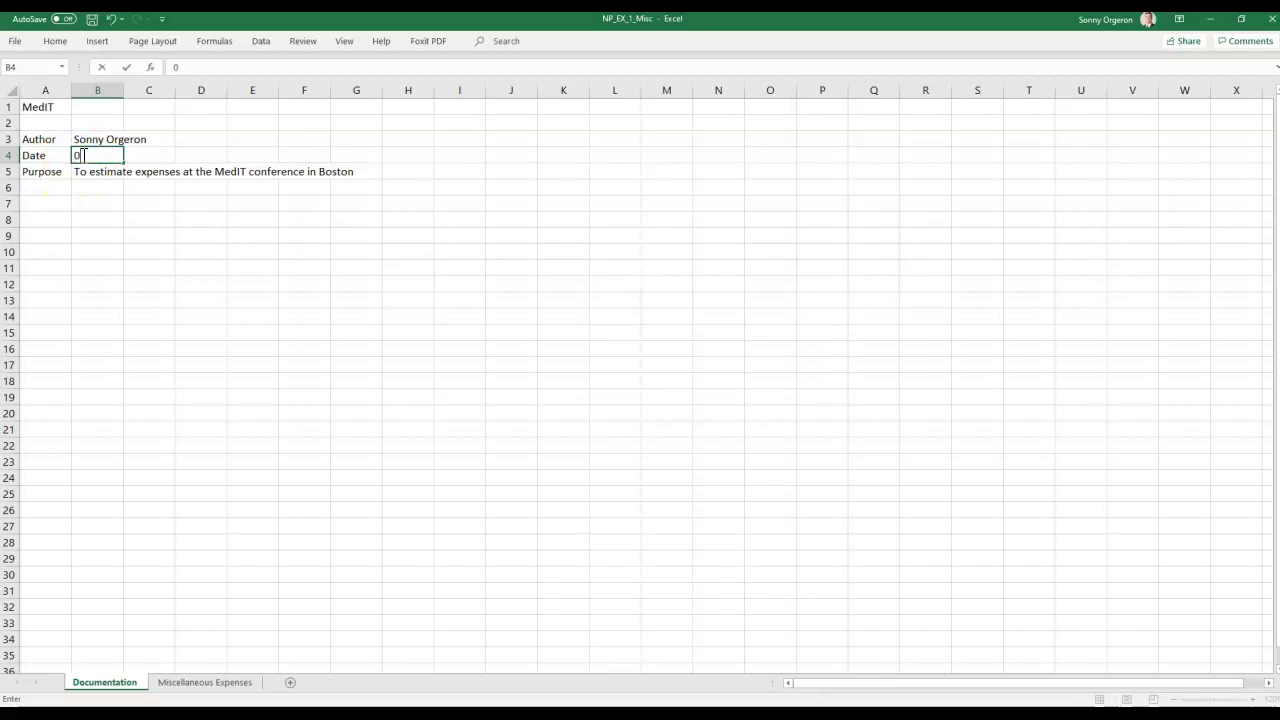
pyautogui.write('8/16/2020')
pyautogui.press('Return')
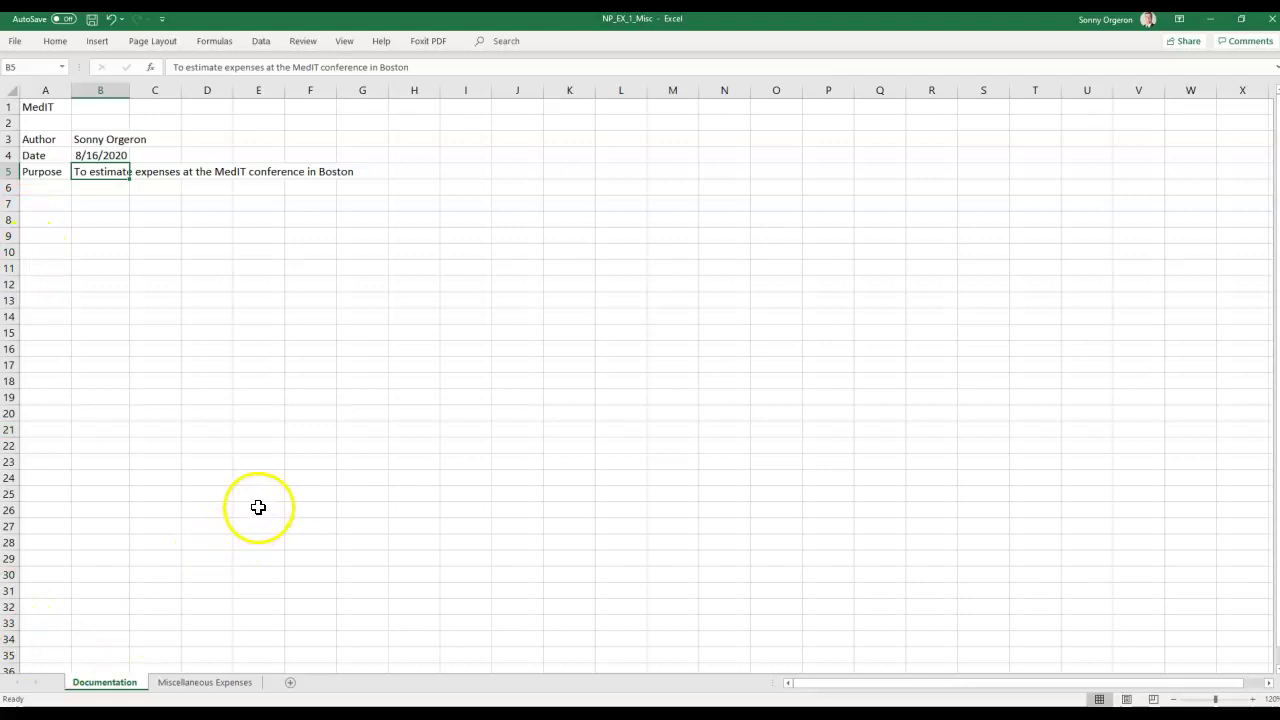
# Return to Miscellaneous Expenses and enter the heading Expense Category in A10.
pyautogui.click(200, 686)
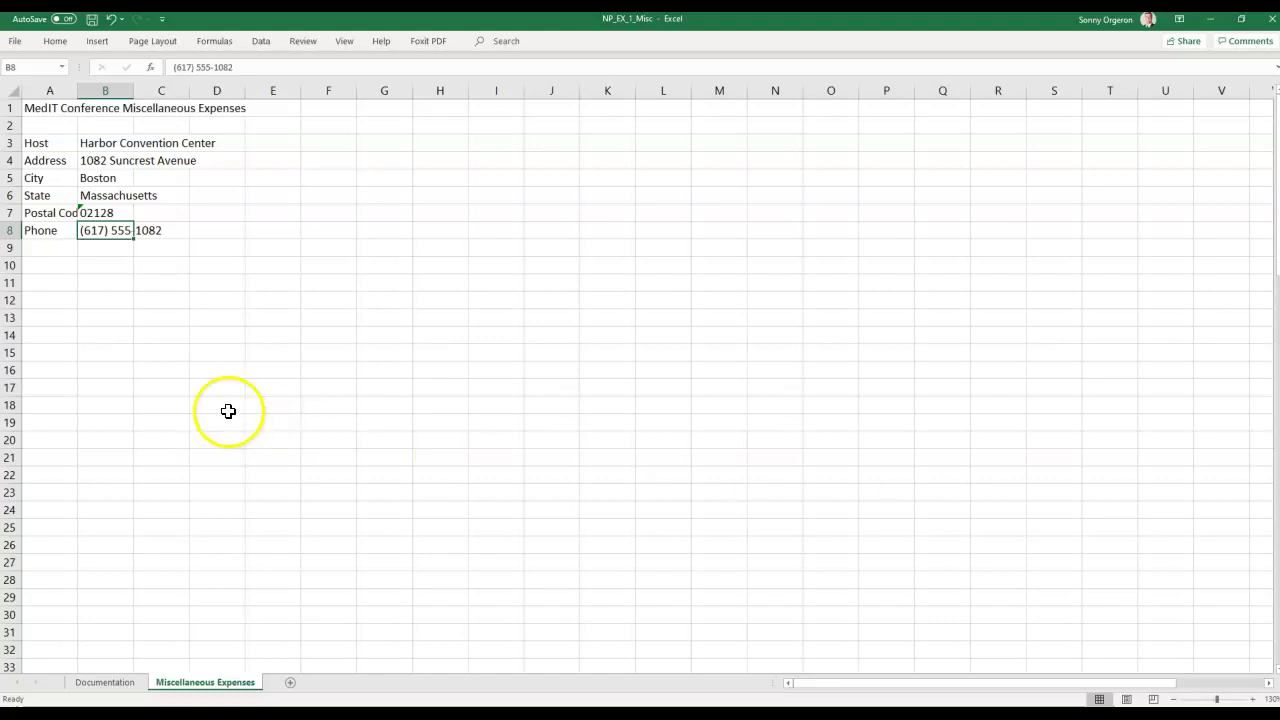
pyautogui.click(40, 270)
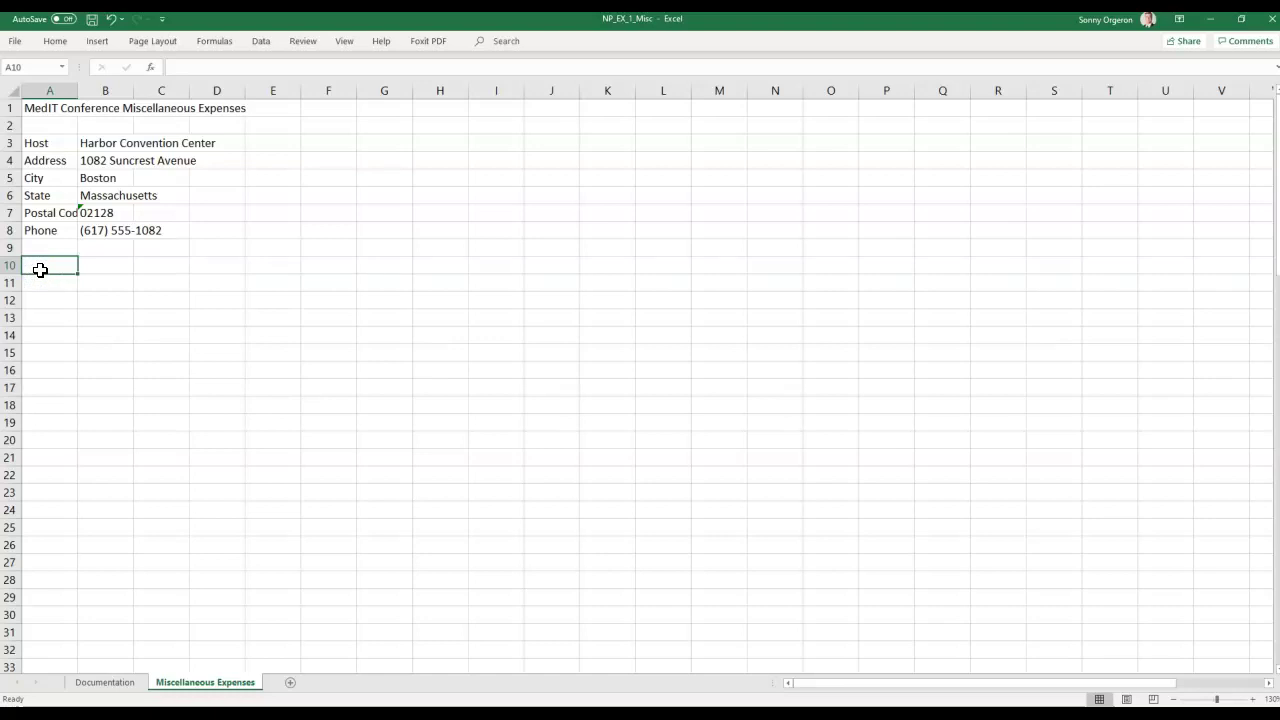
pyautogui.write('E')
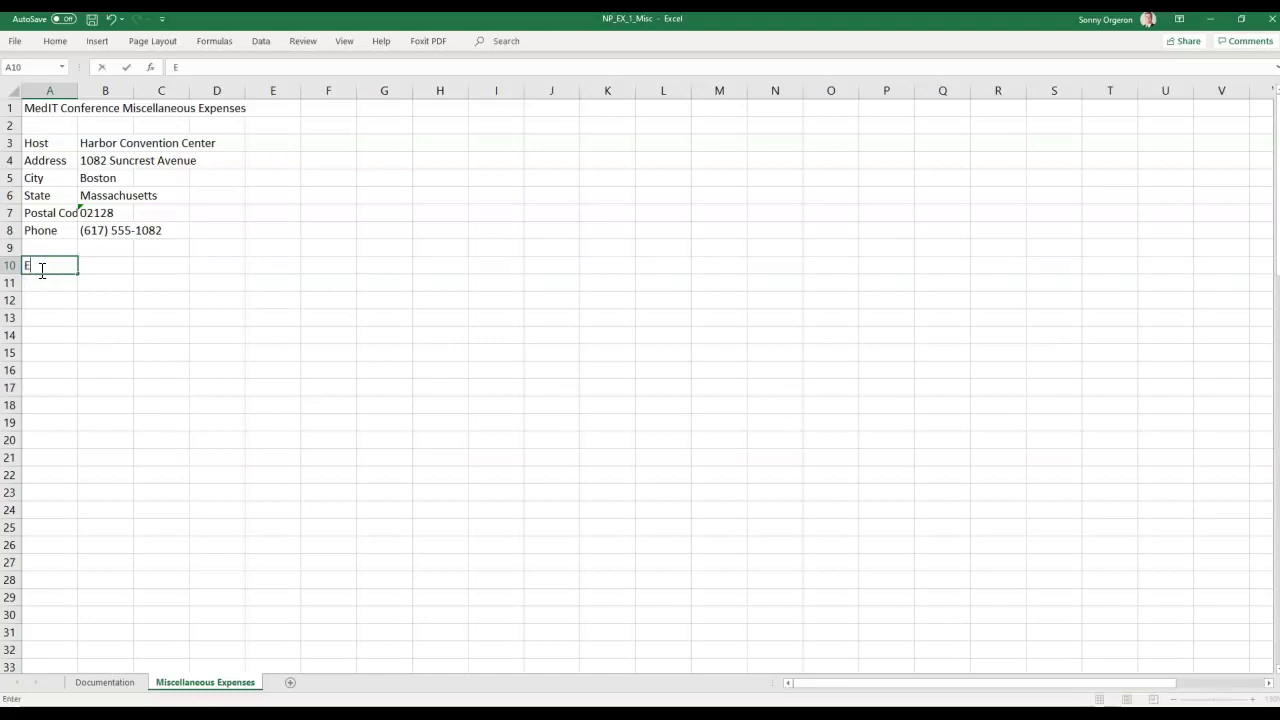
pyautogui.write('xpense Category')
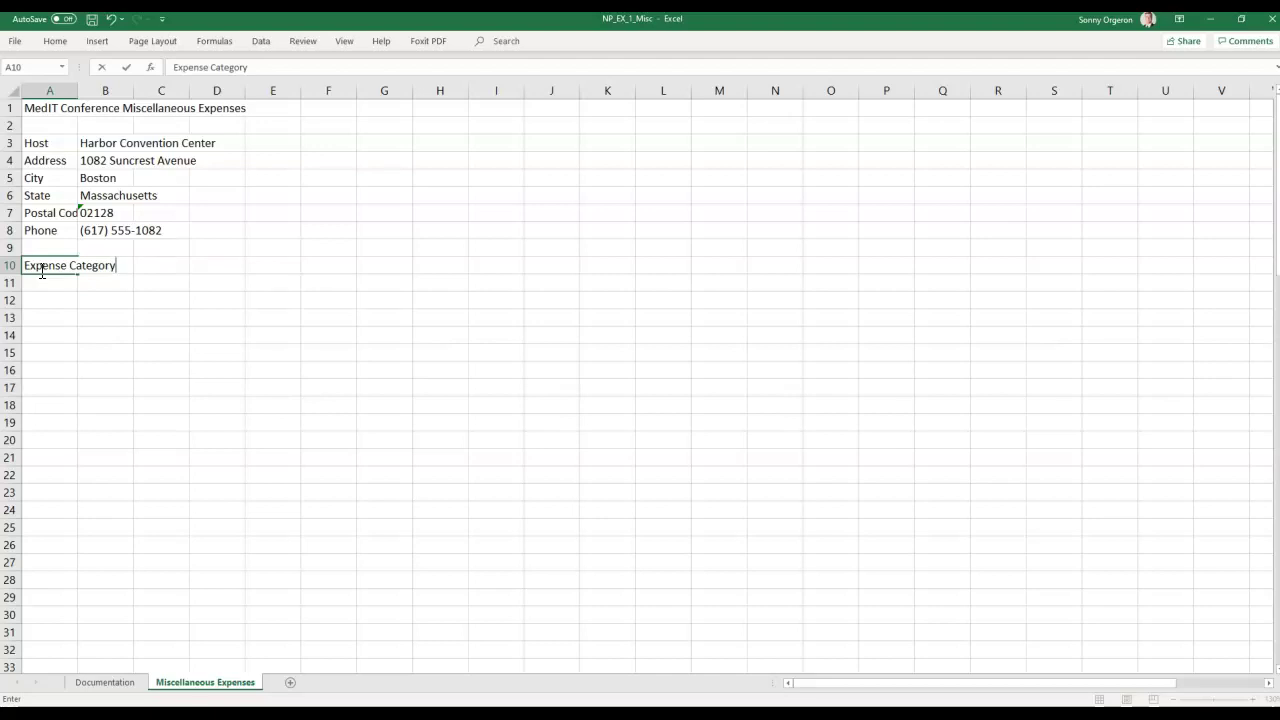
pyautogui.press('Tab')
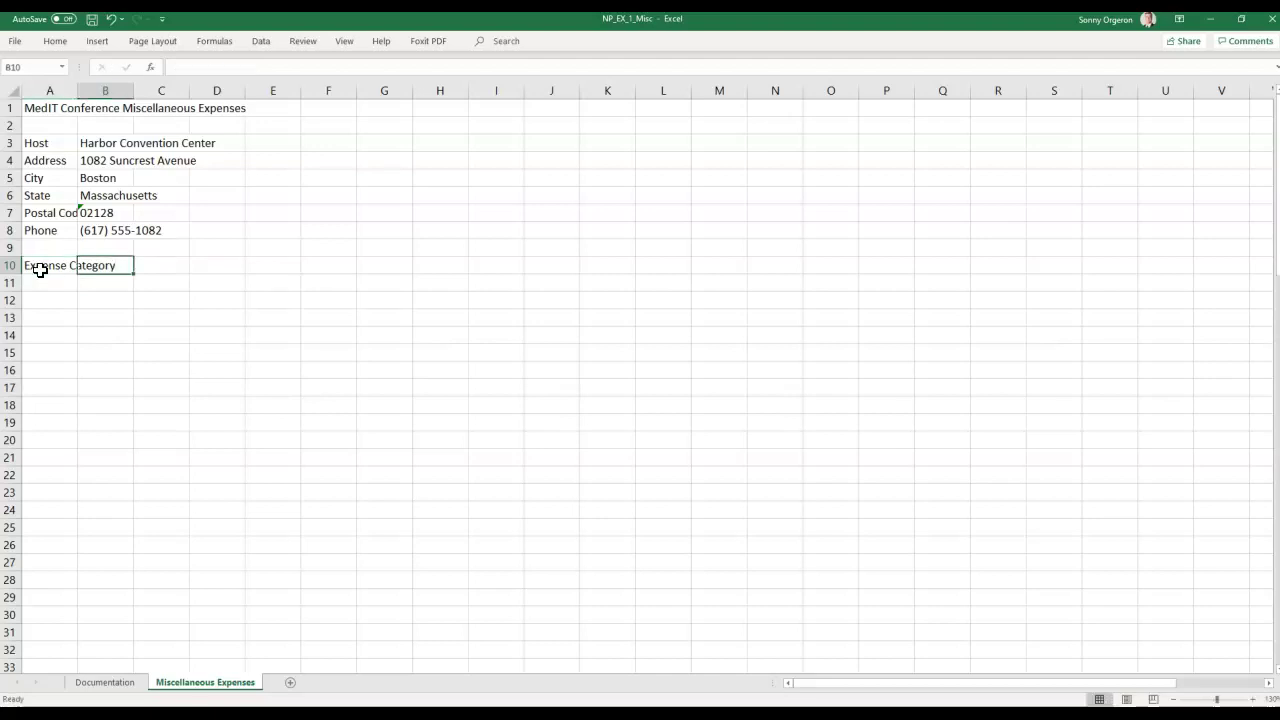
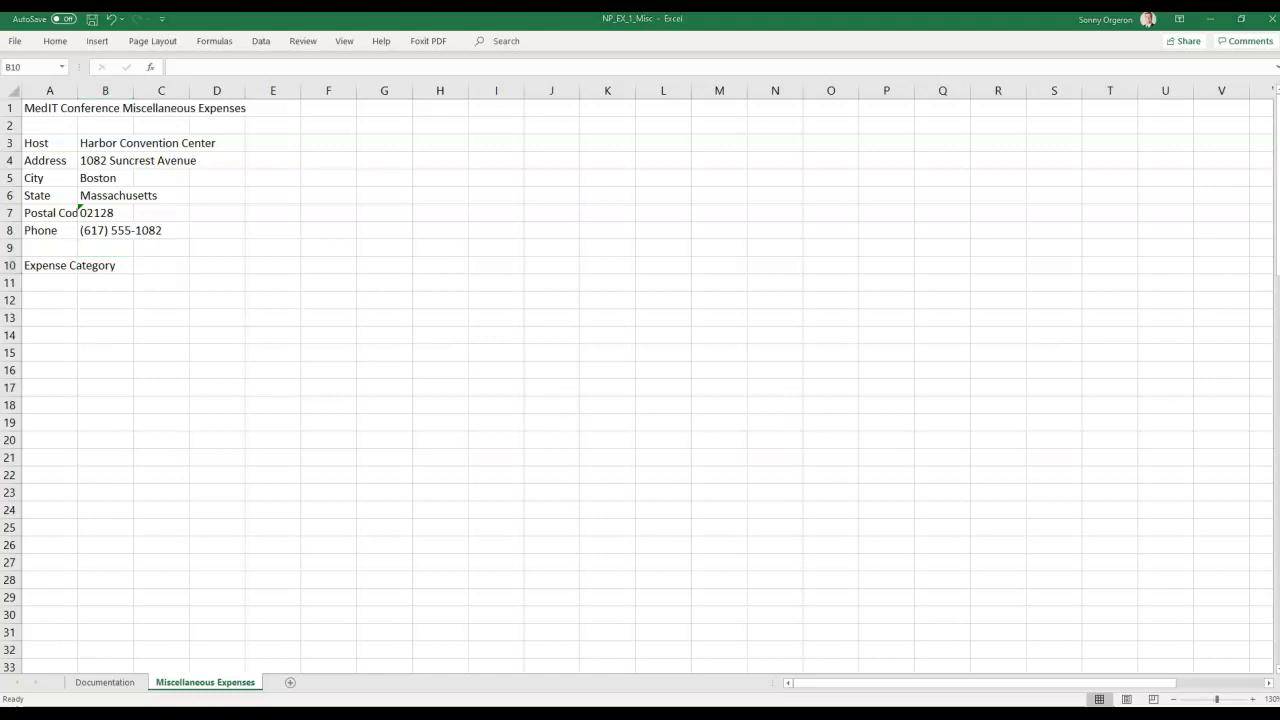
# Paste the headings Subcategory into B10 and Description into C10.
pyautogui.click(120, 265)
pyautogui.doubleClick(120, 265)
pyautogui.rightClick(120, 265)
pyautogui.click(155, 335)
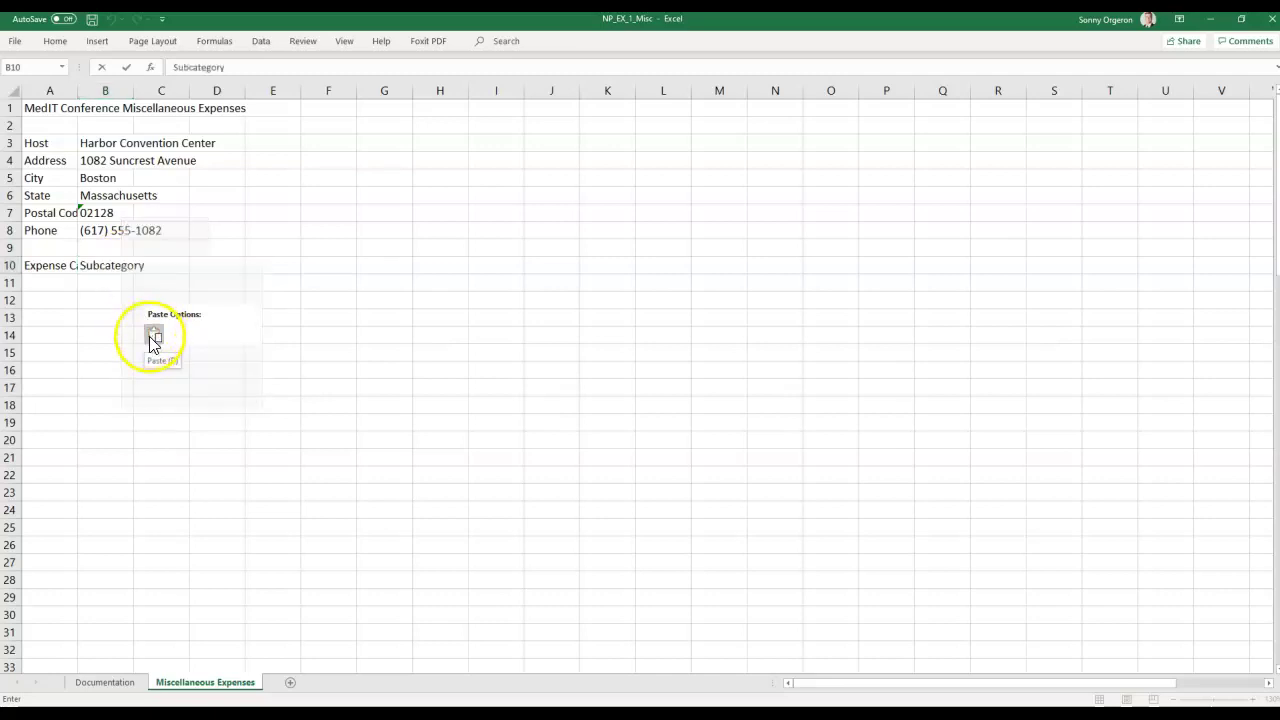
pyautogui.click(153, 338)
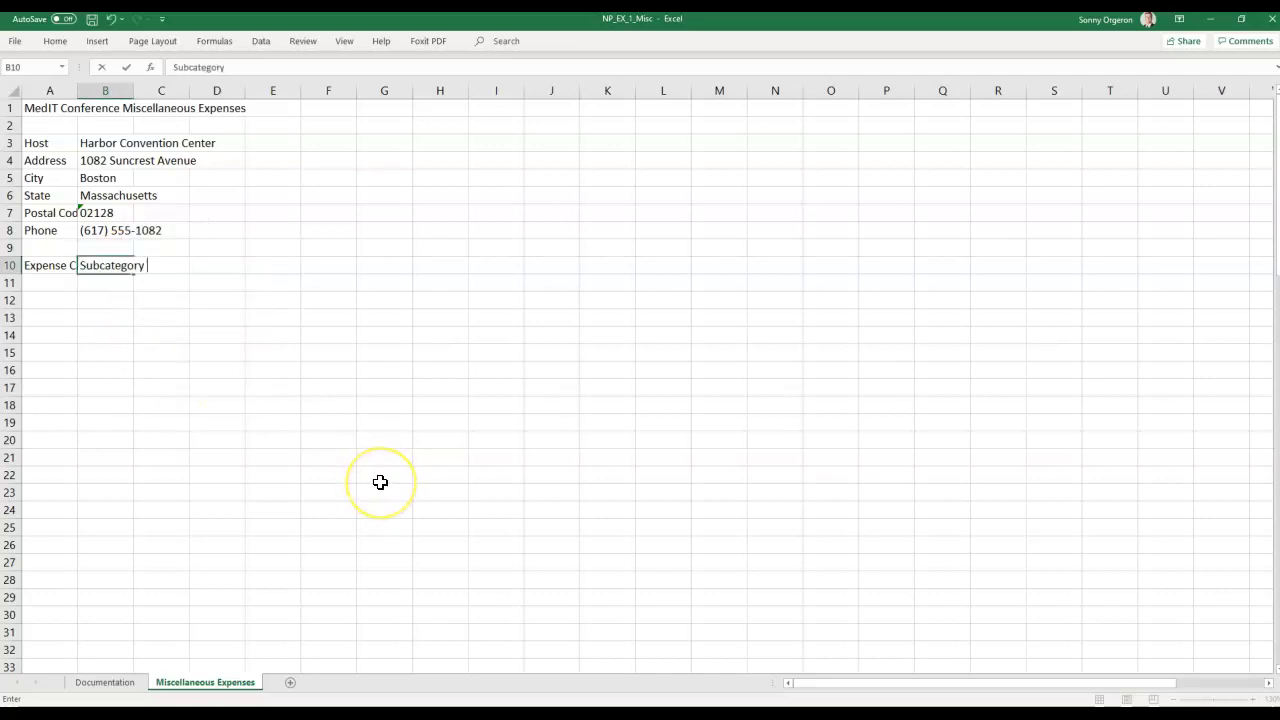
pyautogui.press('Tab')
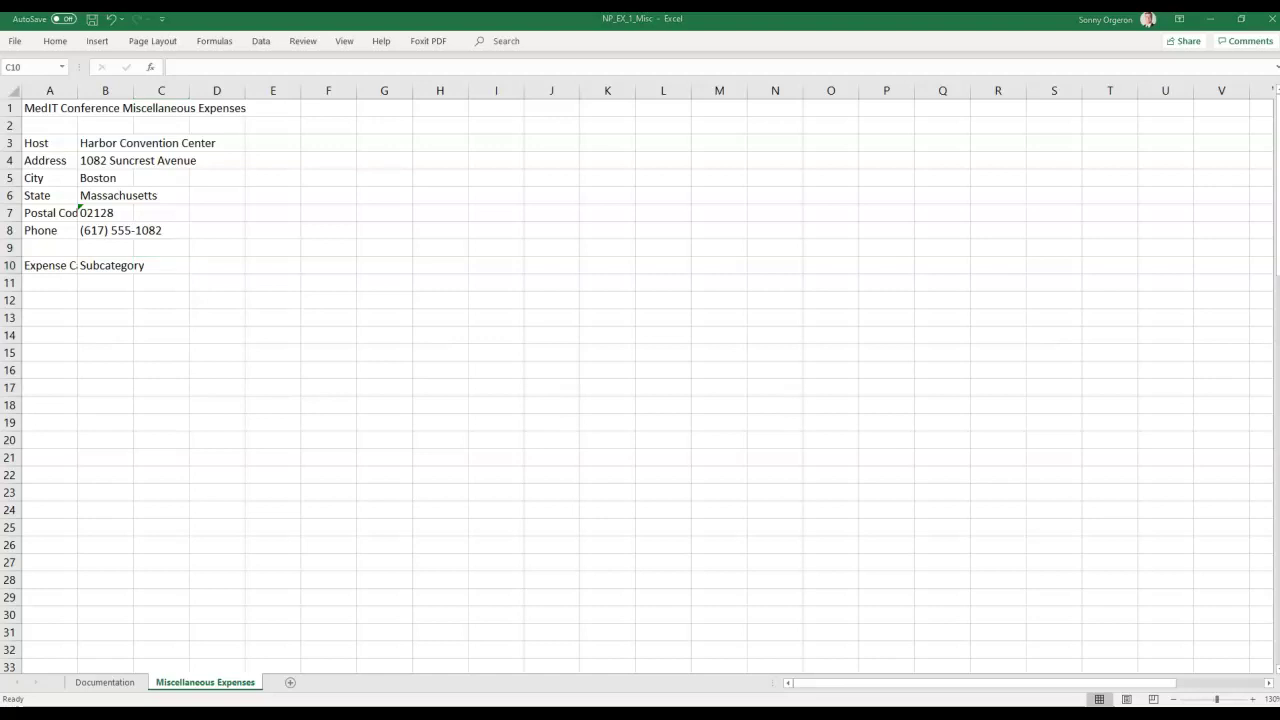
pyautogui.doubleClick(174, 264)
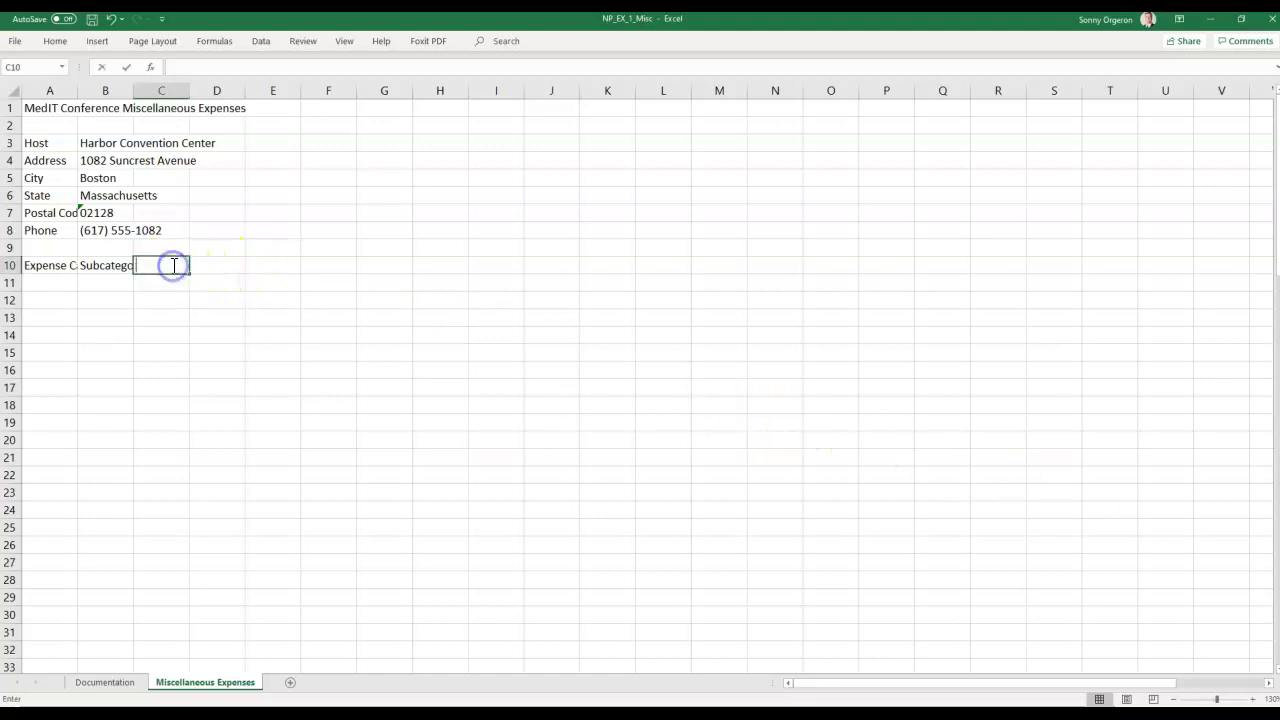
pyautogui.rightClick(174, 269)
pyautogui.click(206, 335)
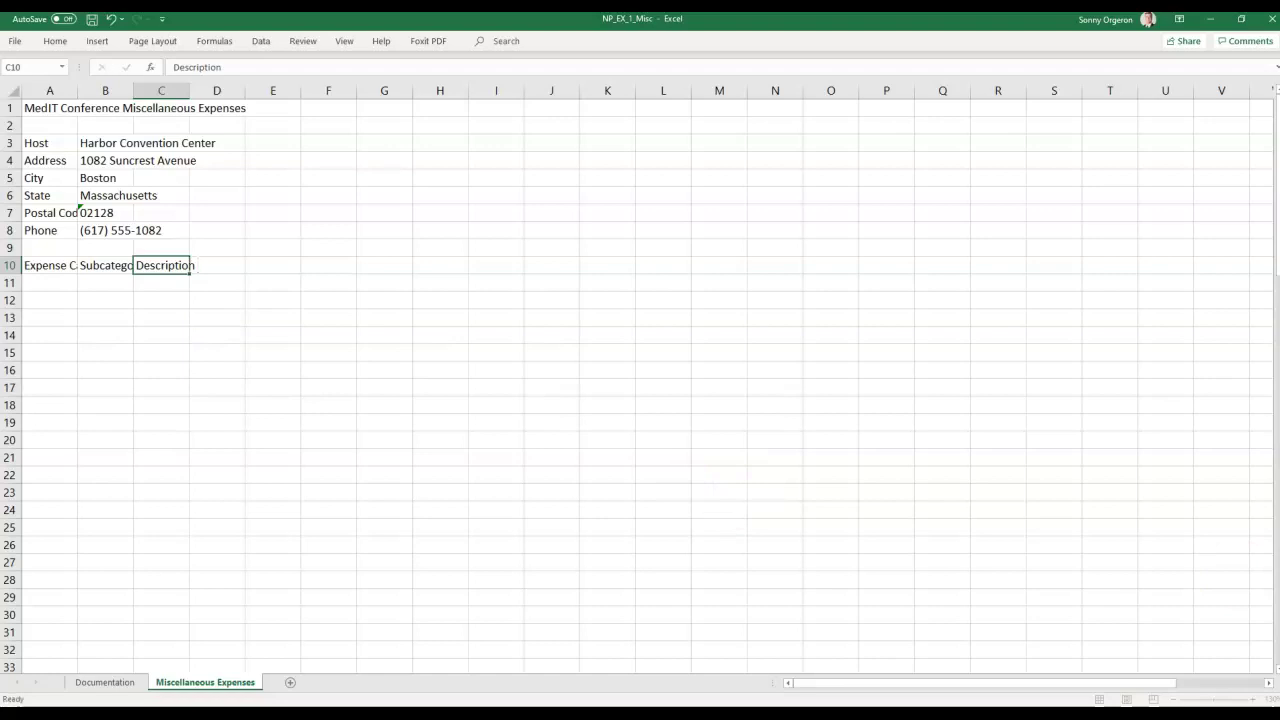
pyautogui.press('Return')
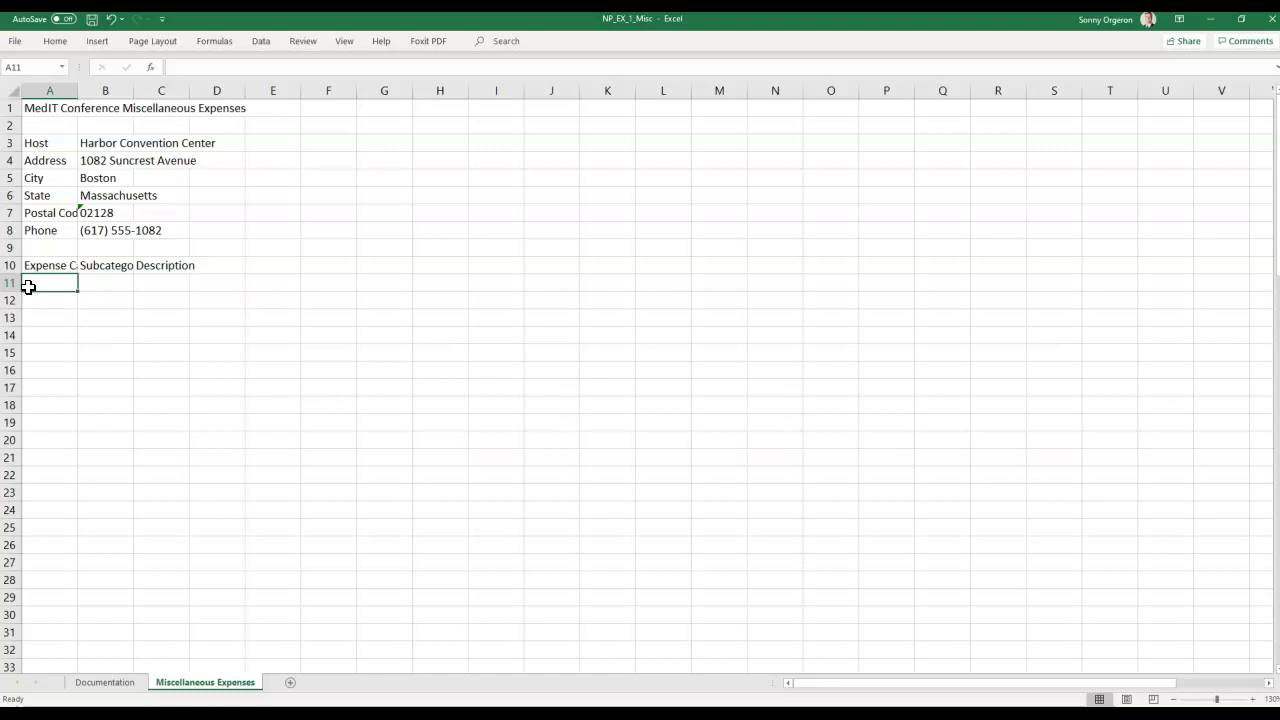
pyautogui.moveTo(28, 286); pyautogui.dragTo(172, 346)
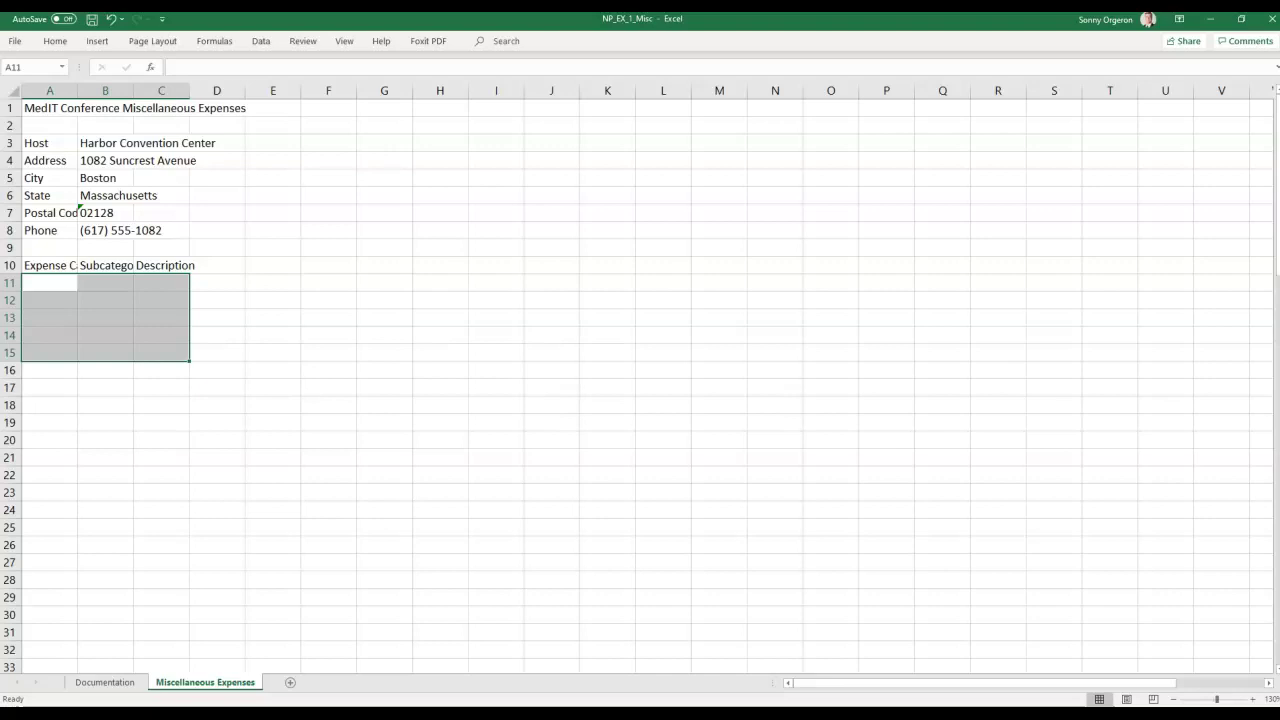
pyautogui.moveTo(1279, 125); pyautogui.dragTo(711, 74)
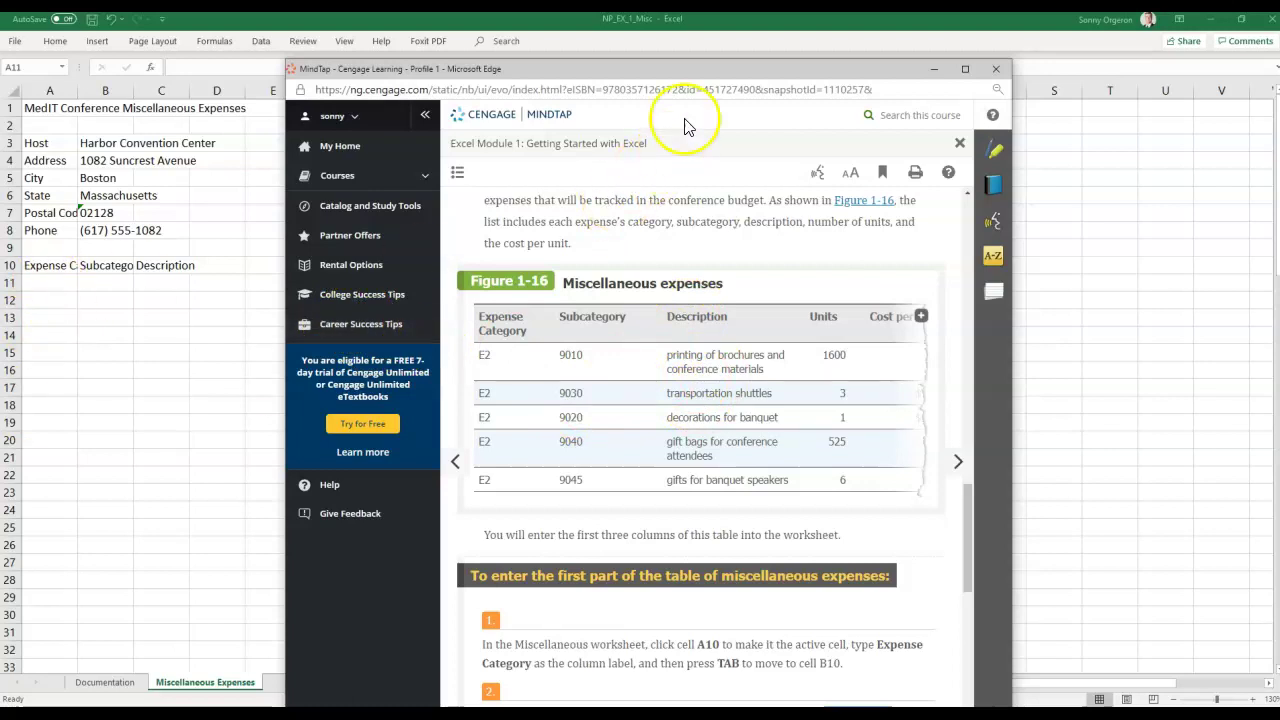
pyautogui.moveTo(659, 69); pyautogui.dragTo(1279, 69)
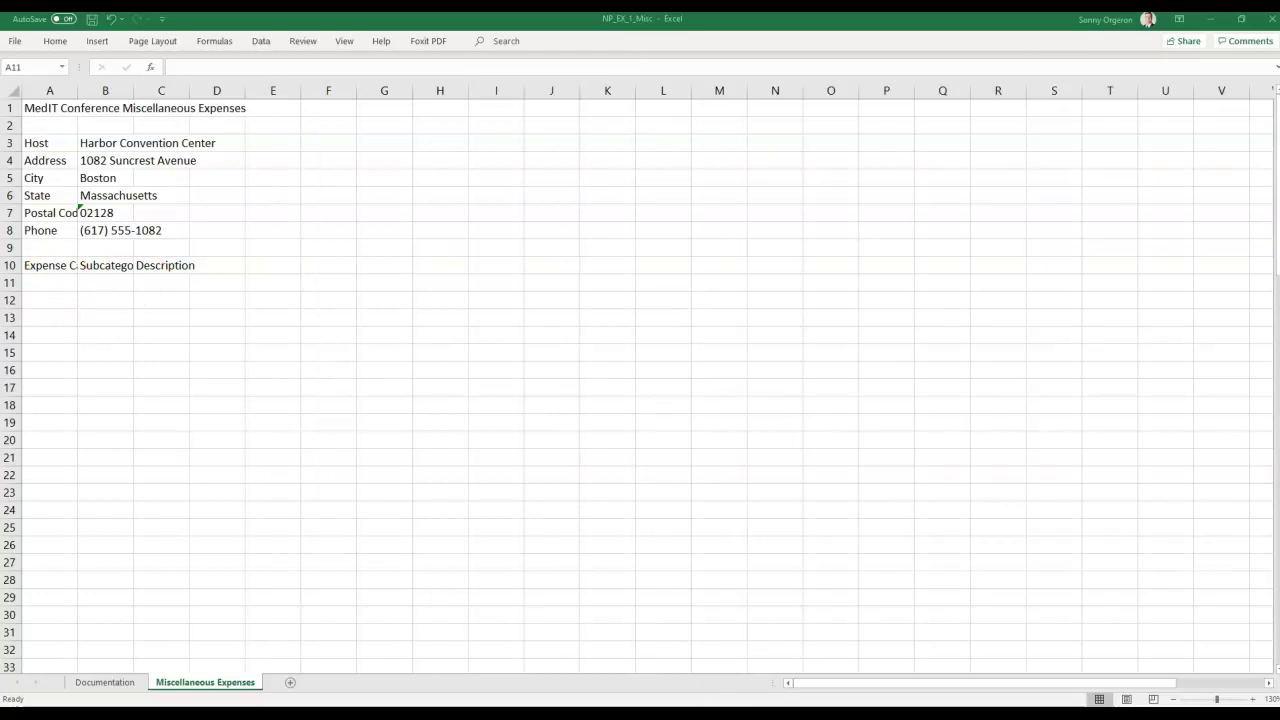
# Enter E2 in A11 and subcategory 9010 in B11.
pyautogui.doubleClick(41, 285)
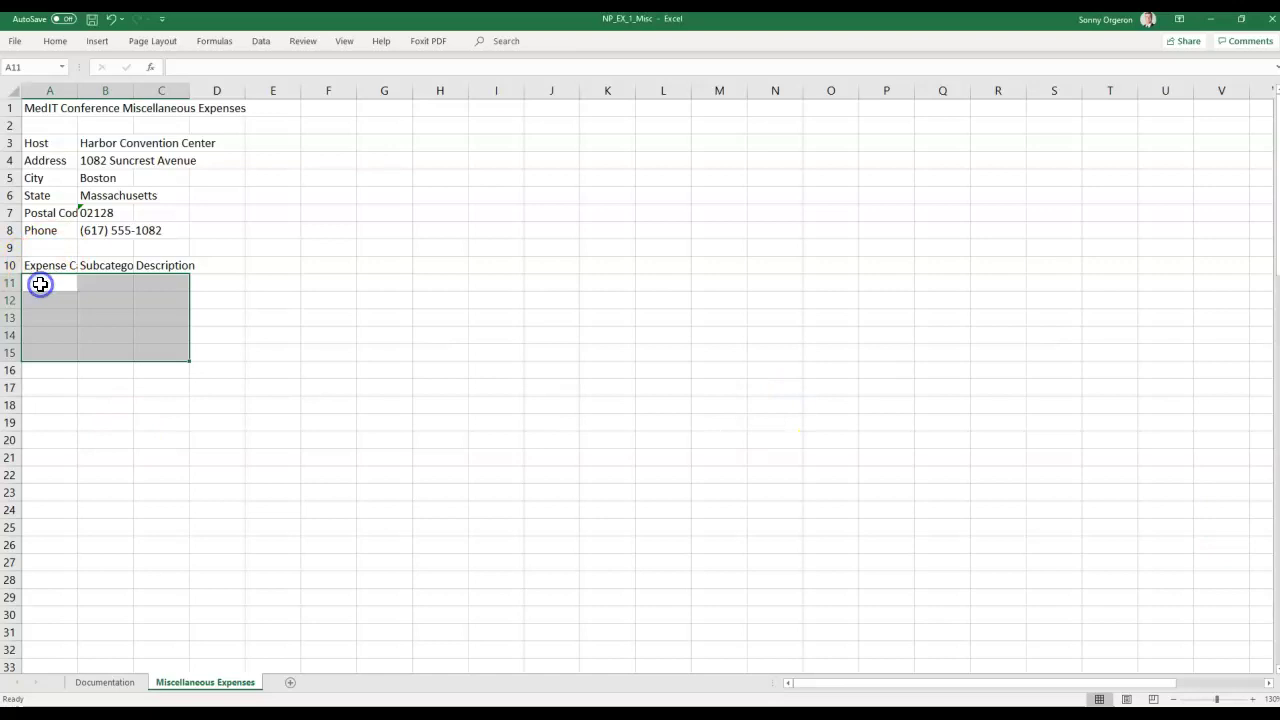
pyautogui.click(44, 303)
pyautogui.click(37, 284)
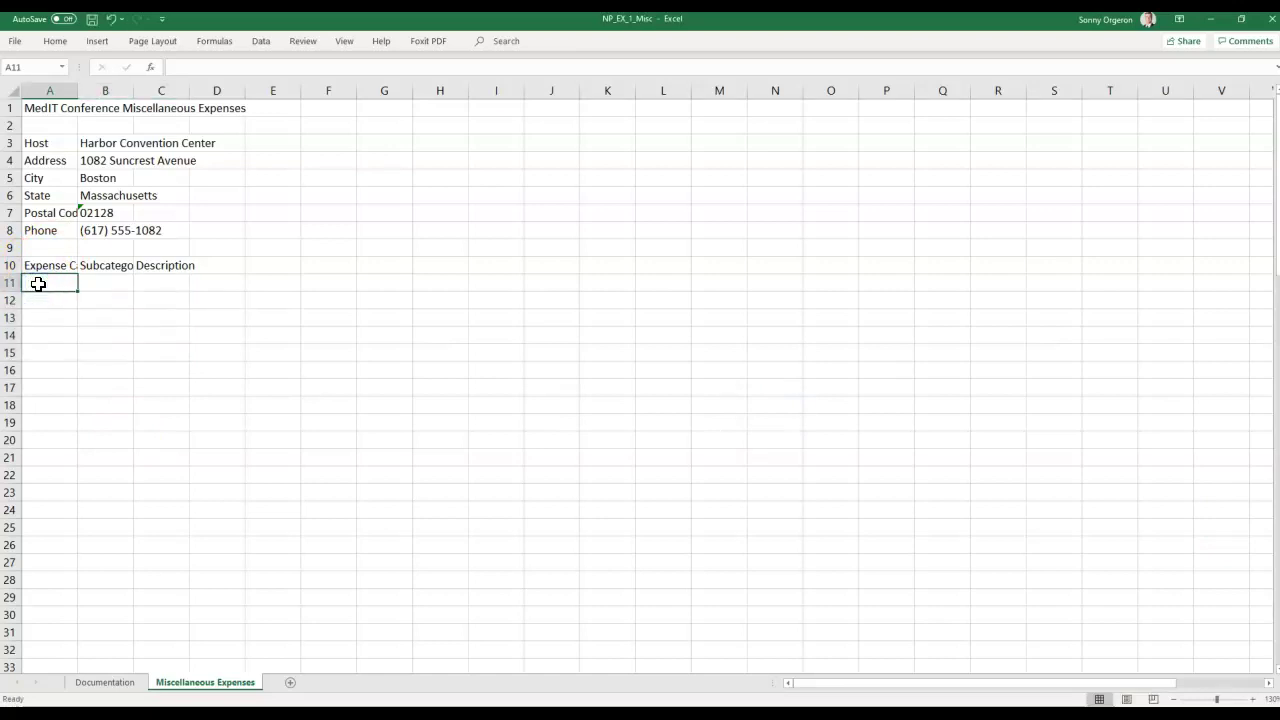
pyautogui.write('E2')
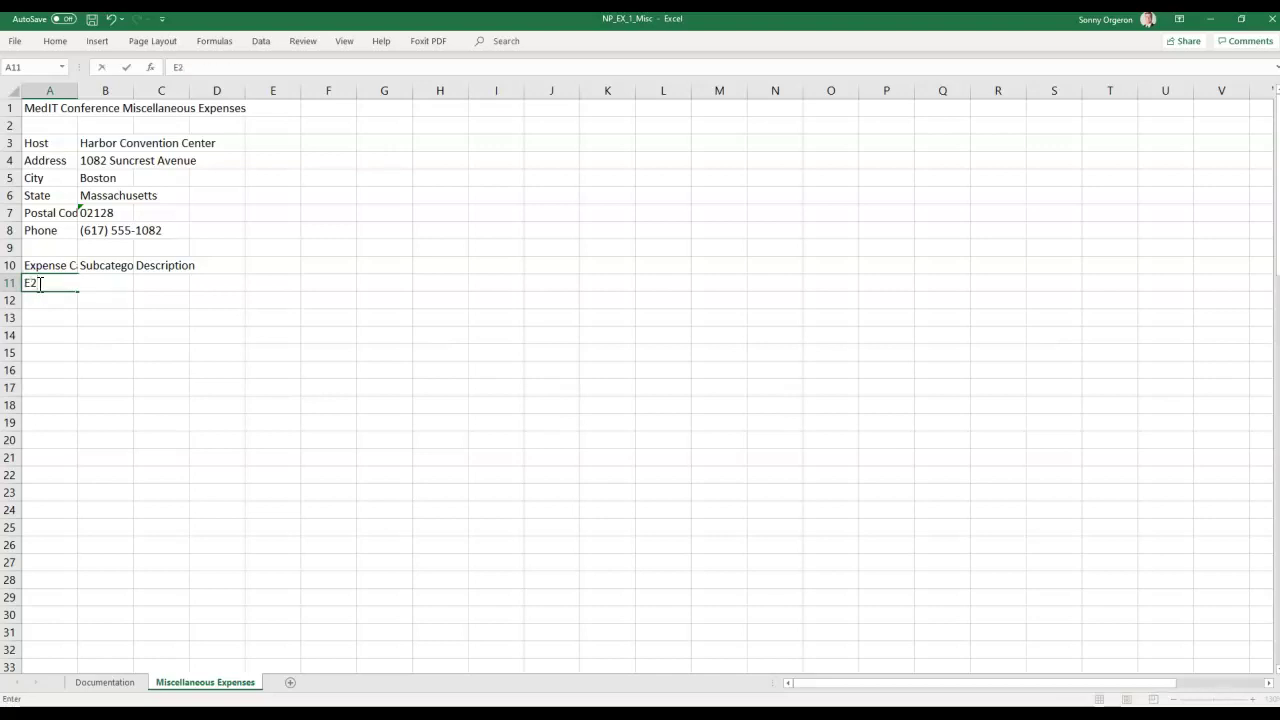
pyautogui.press('Tab')
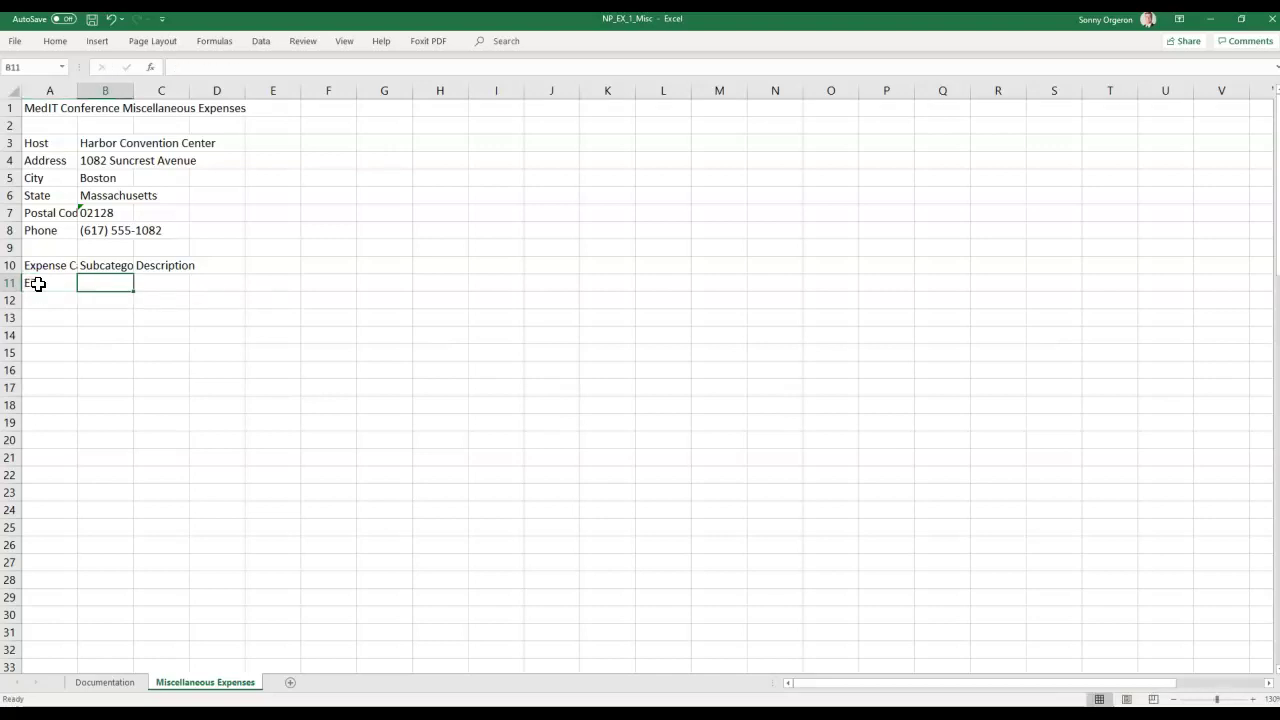
pyautogui.write('9010')
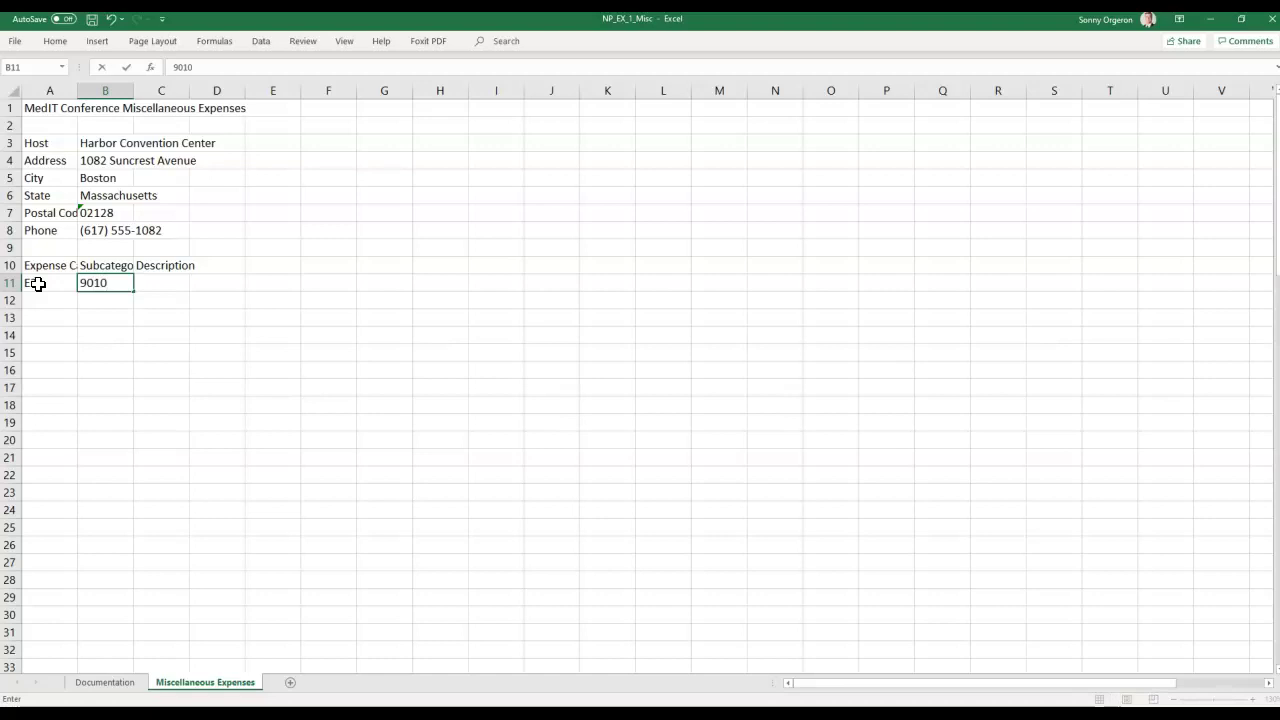
pyautogui.press('Tab')
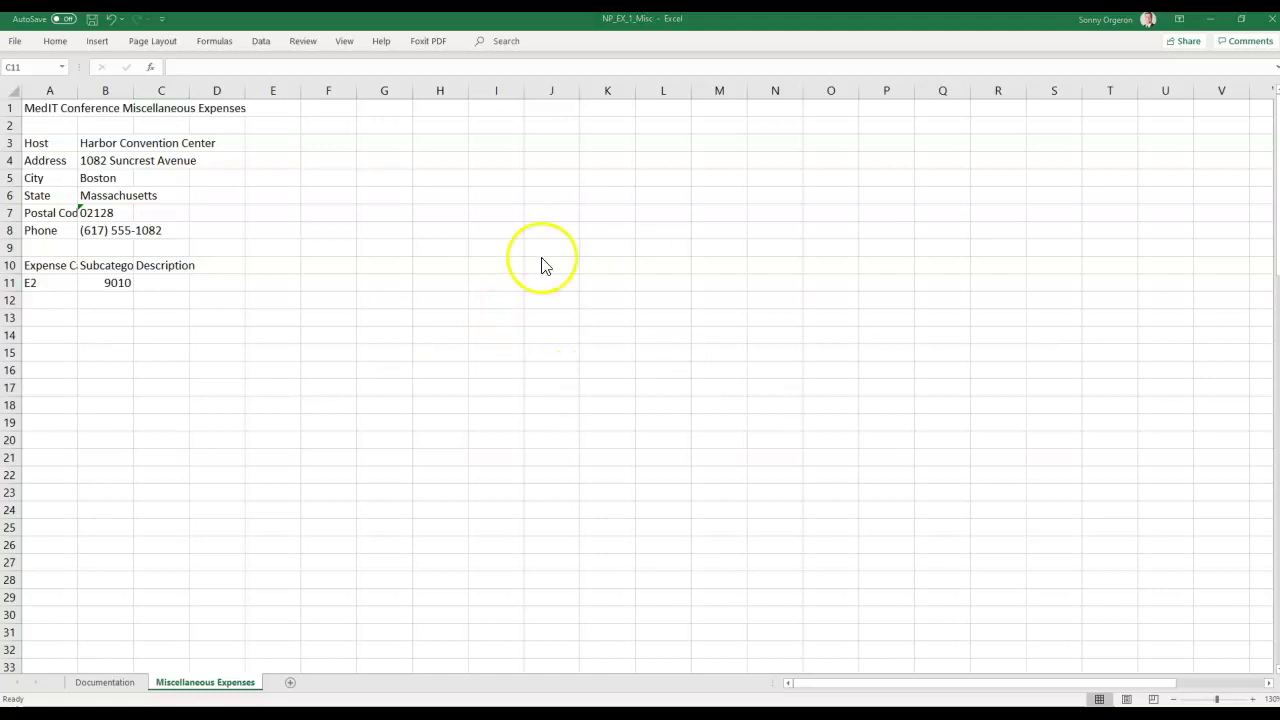
# Paste the copied expense rows into the table starting at C11, filling rows 11–15.
pyautogui.click(168, 281)
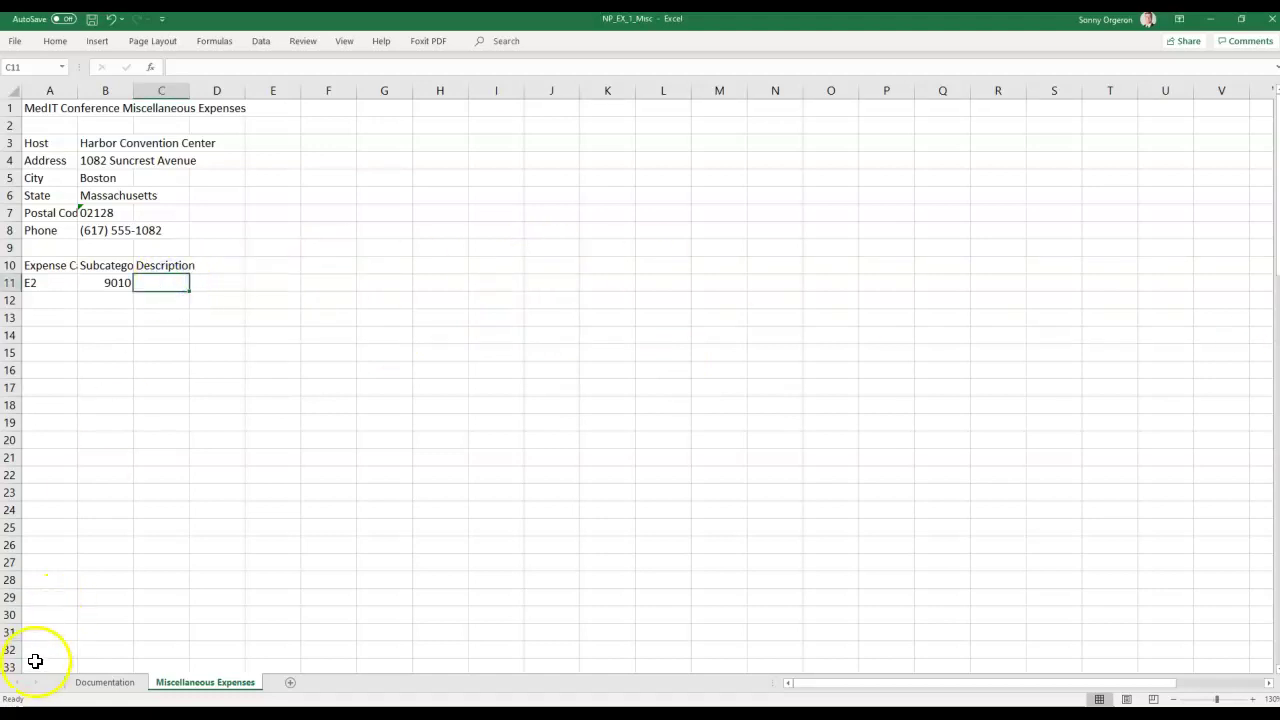
pyautogui.write('printing of brochures and conference materials transportation shuttles decorations for banquet gift bags for conference attendees gifts for banquet speakers')
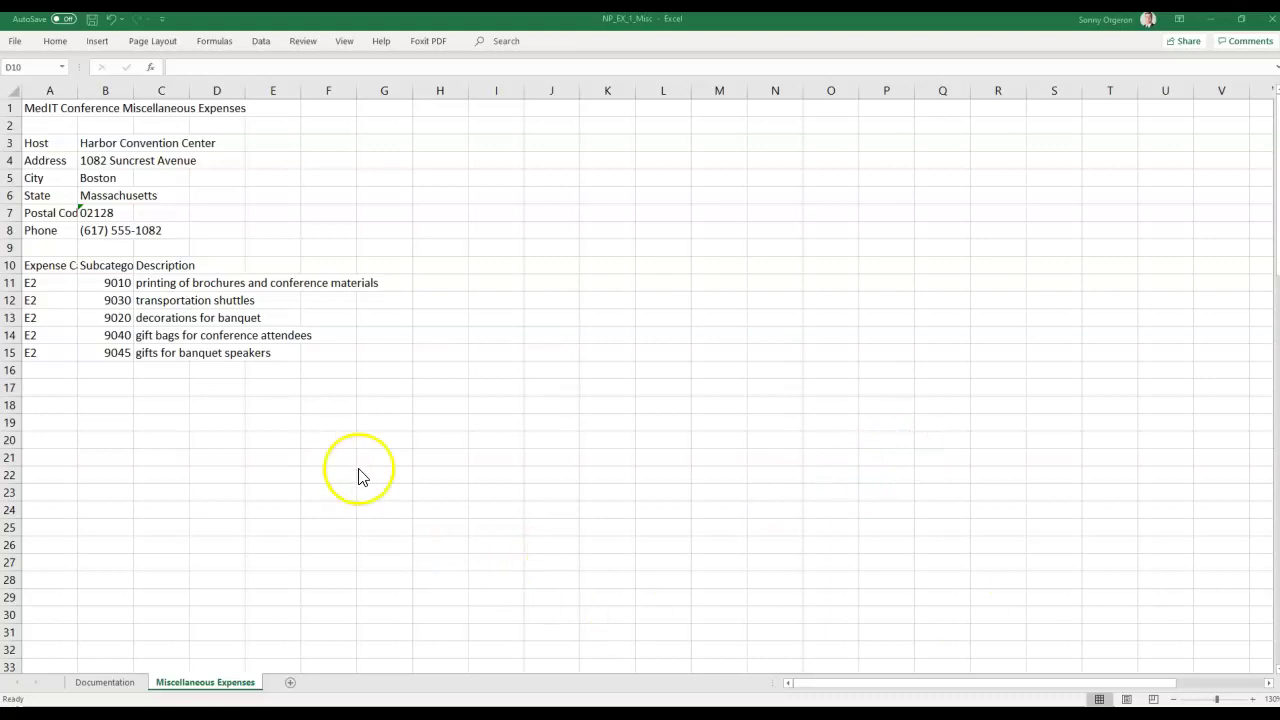
pyautogui.scroll(-1, 380, 466)
pyautogui.scroll(1, 380, 466)
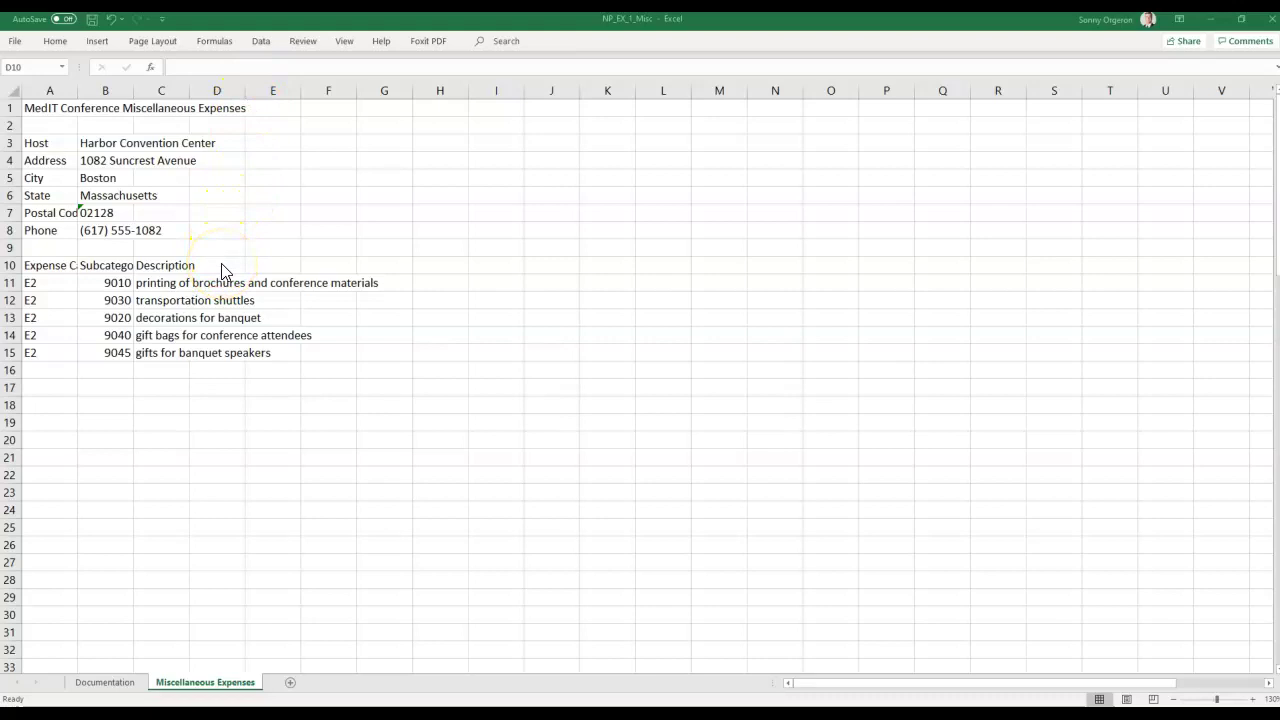
# Enter the heading Units in D10 and Cost per Unit in E10.
pyautogui.click(221, 268)
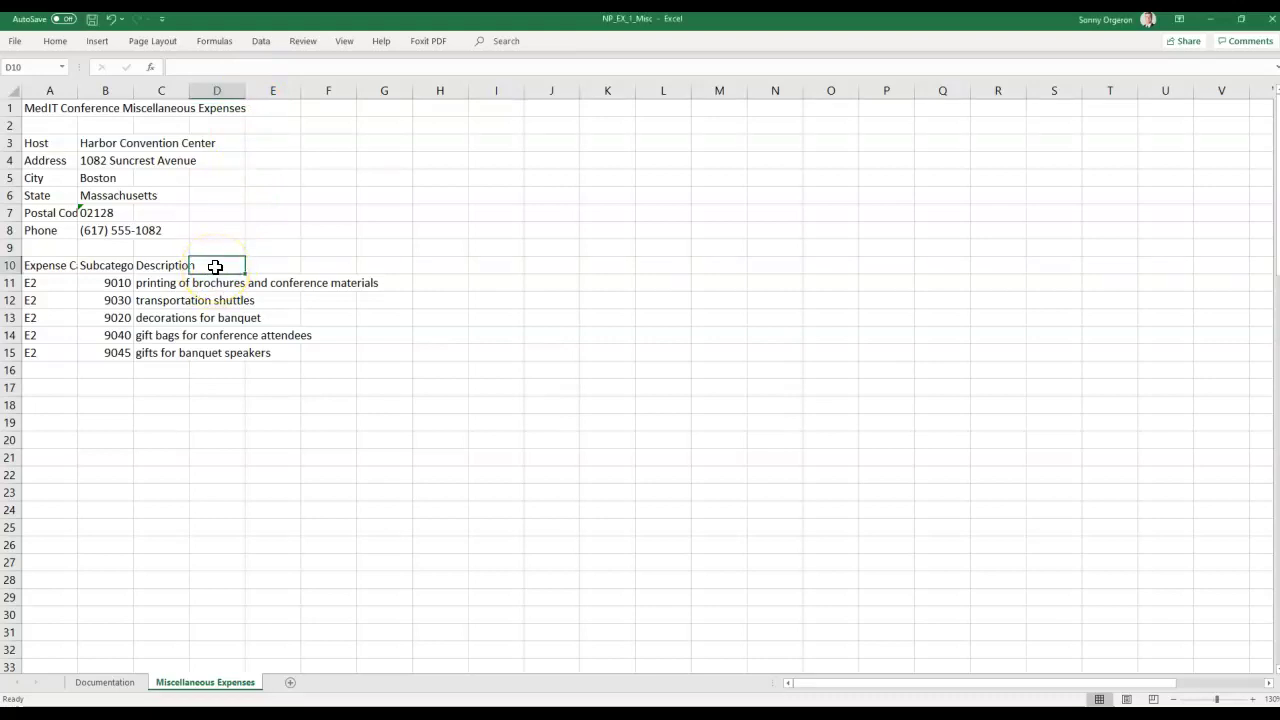
pyautogui.write('uNITS')
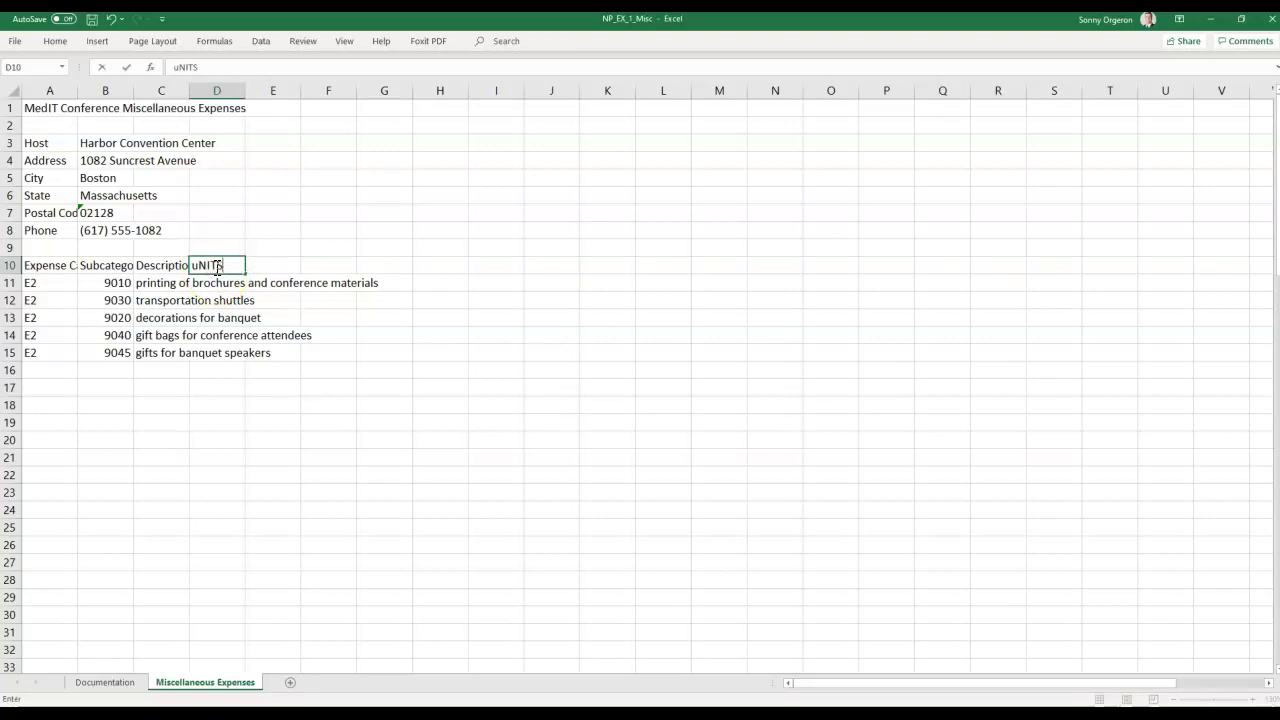
pyautogui.press('BackSpace')
pyautogui.press('BackSpace')
pyautogui.press('BackSpace')
pyautogui.press('BackSpace')
pyautogui.write('Units')
pyautogui.press('Tab')
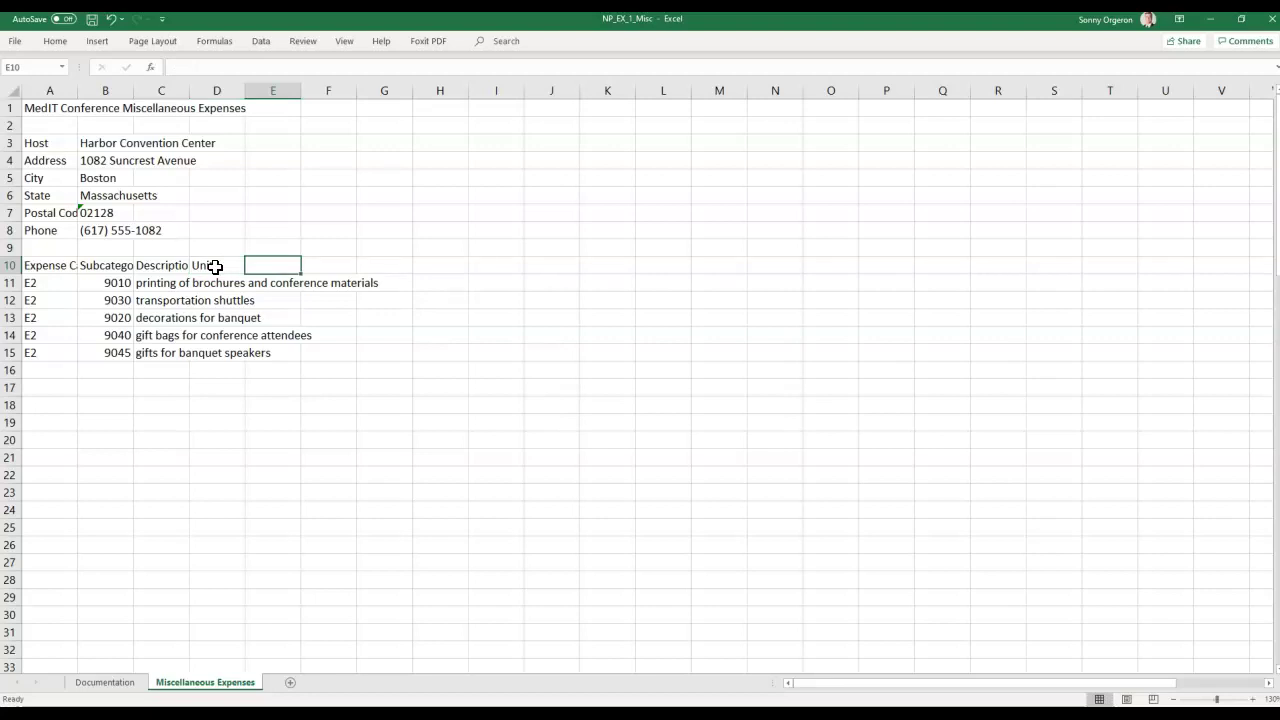
pyautogui.write('Cost per Unit')
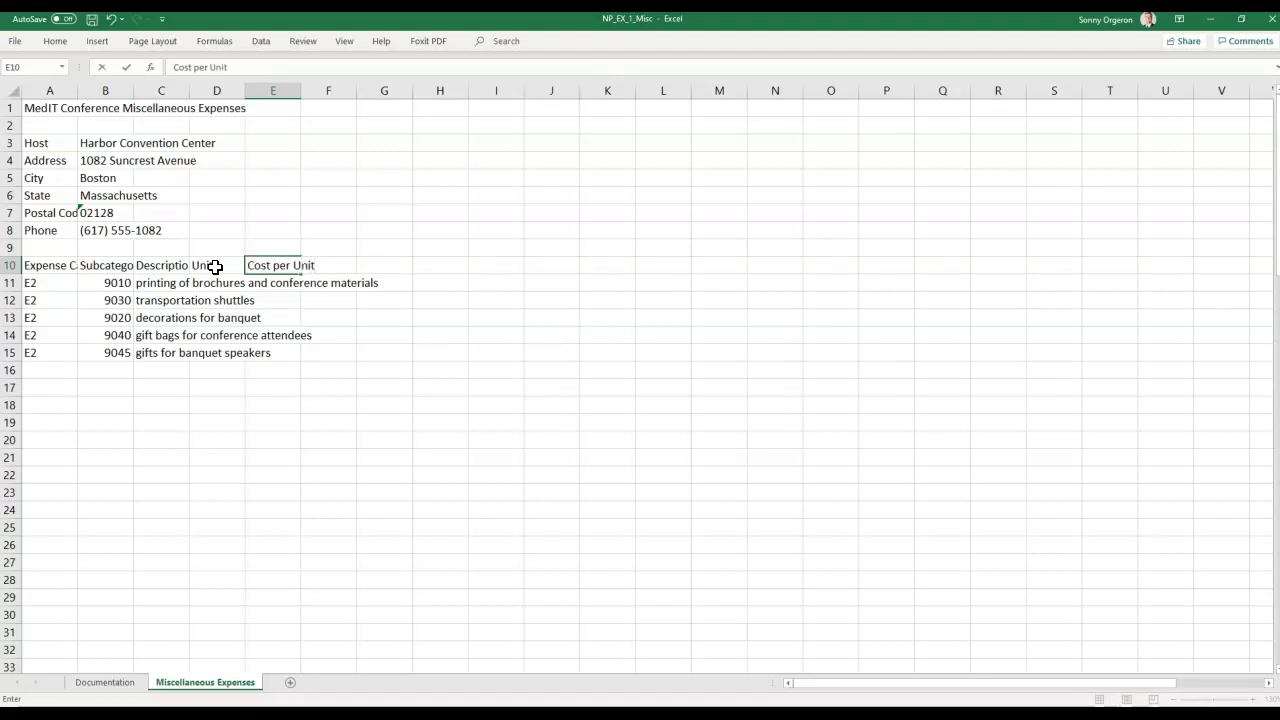
pyautogui.press('Tab')
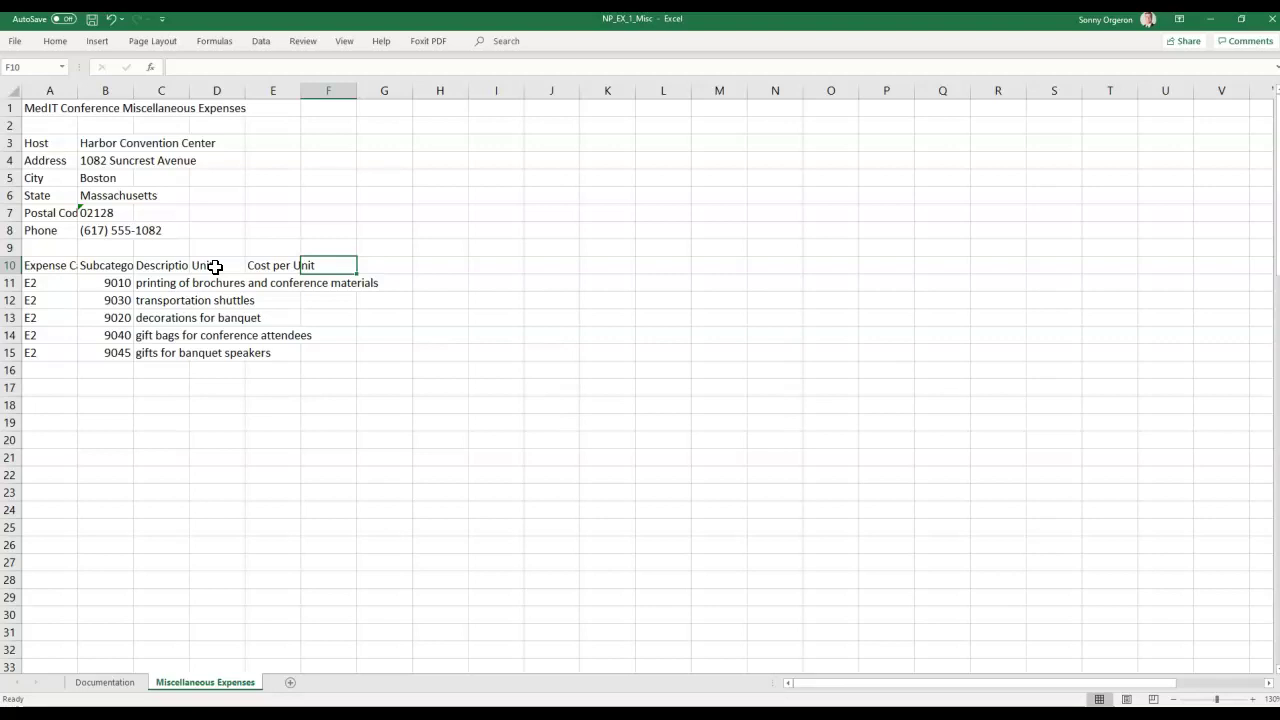
pyautogui.press('Left')
pyautogui.press('Down')
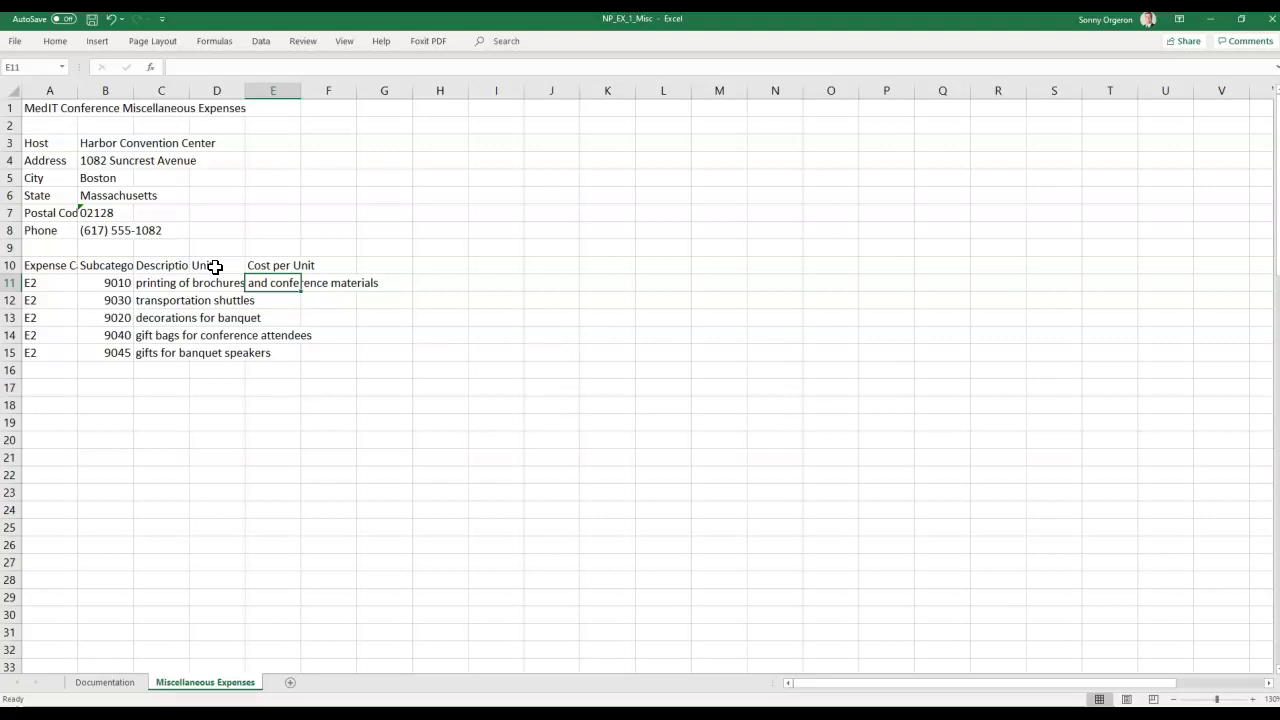
pyautogui.press('Left')
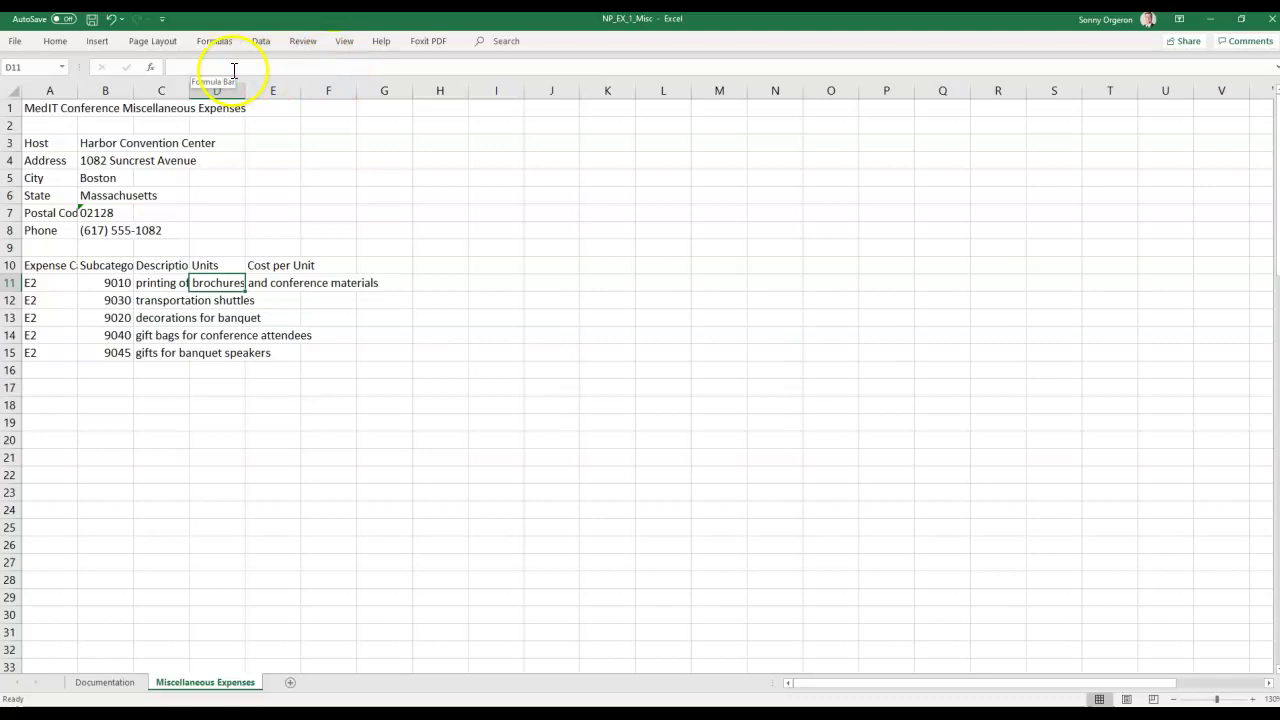
# Enter 1600 units in D11 and a $2.45 cost per unit in E11.
pyautogui.click(165, 284)
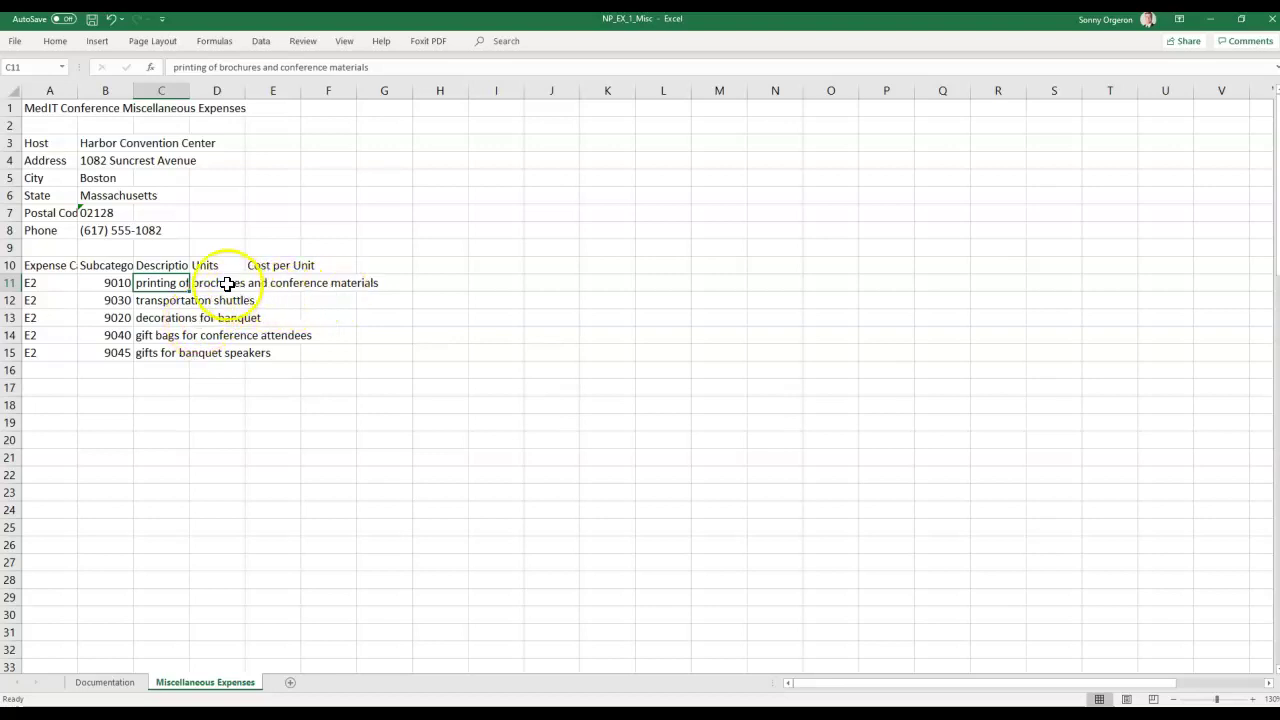
pyautogui.click(226, 283)
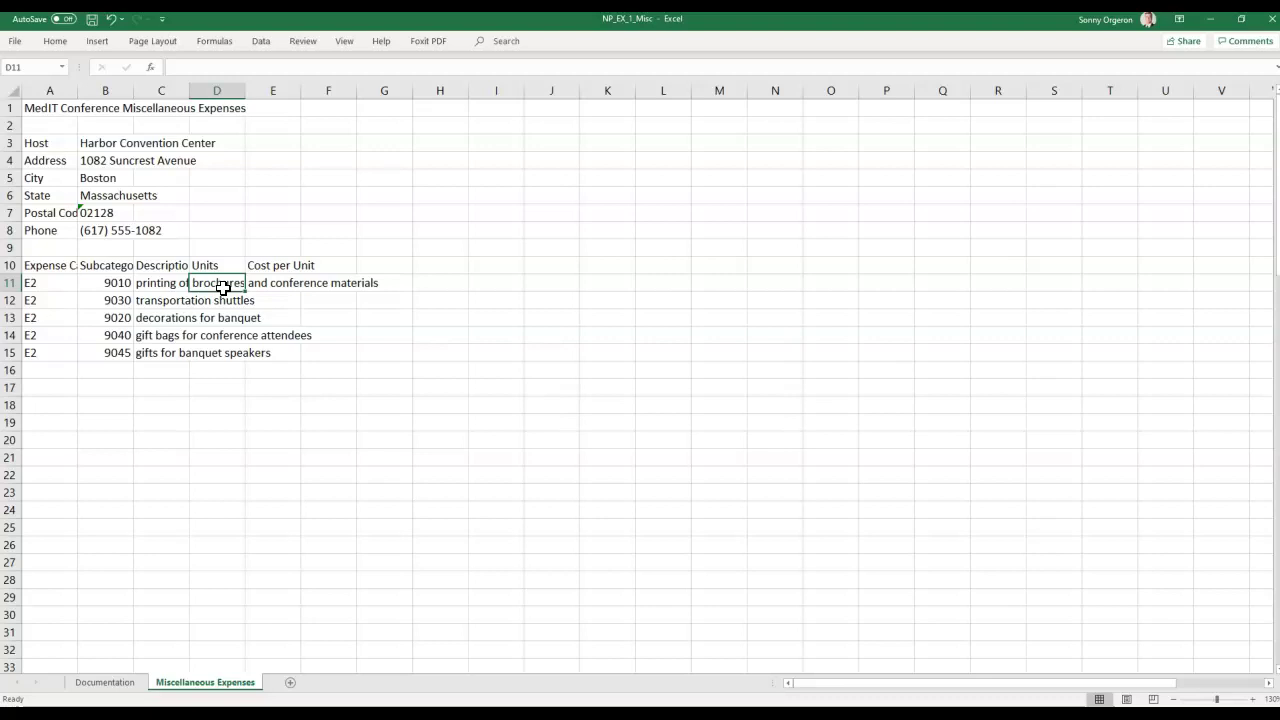
pyautogui.write('13')
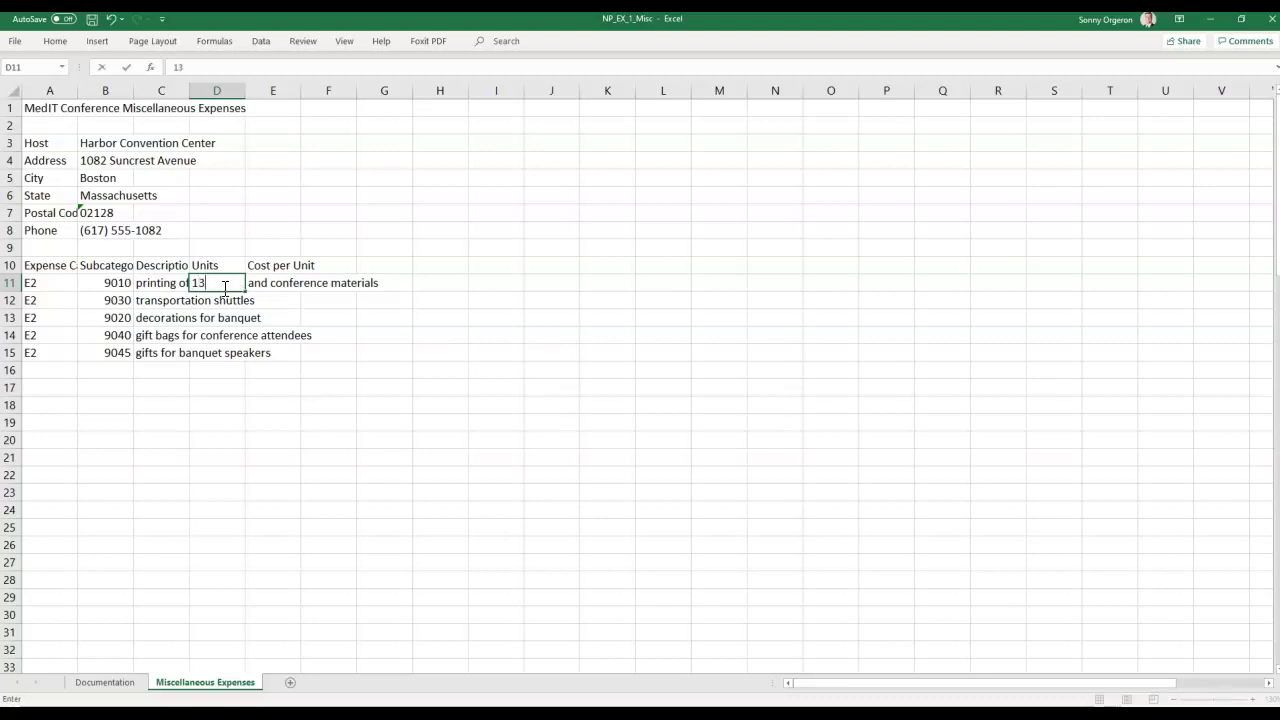
pyautogui.press('BackSpace')
pyautogui.write('600')
pyautogui.press('Tab')
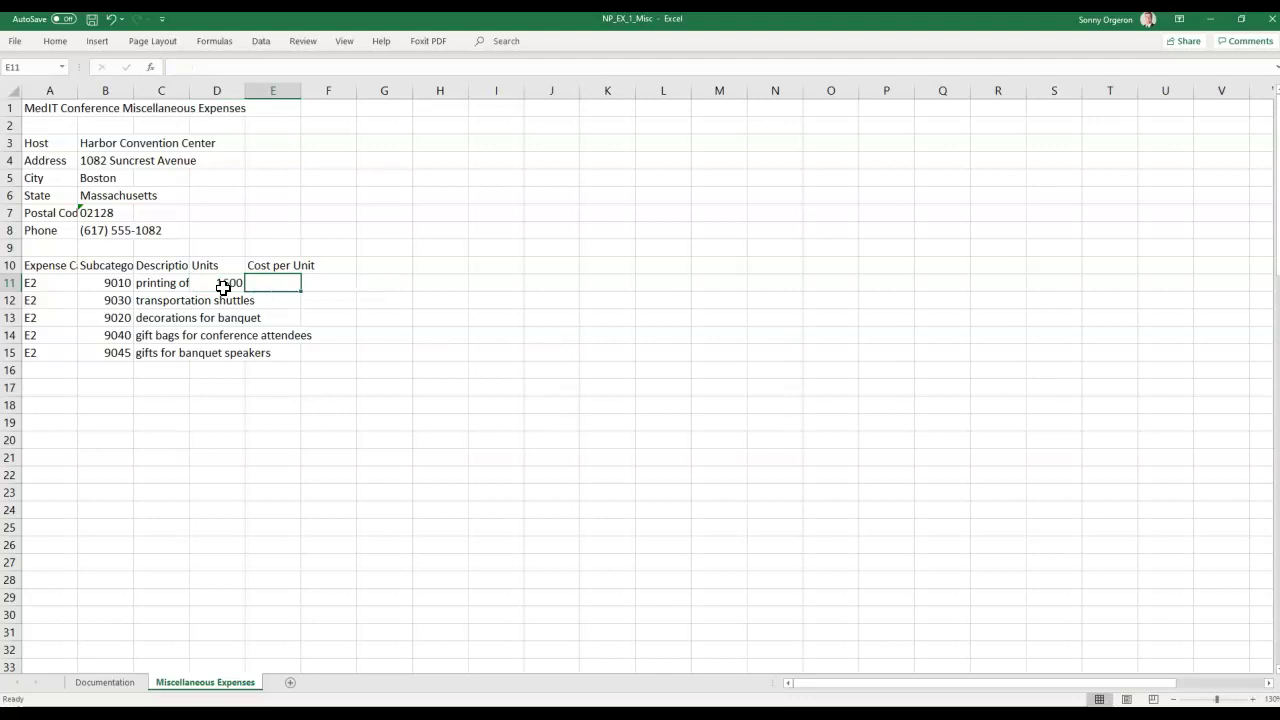
pyautogui.write('$2.')
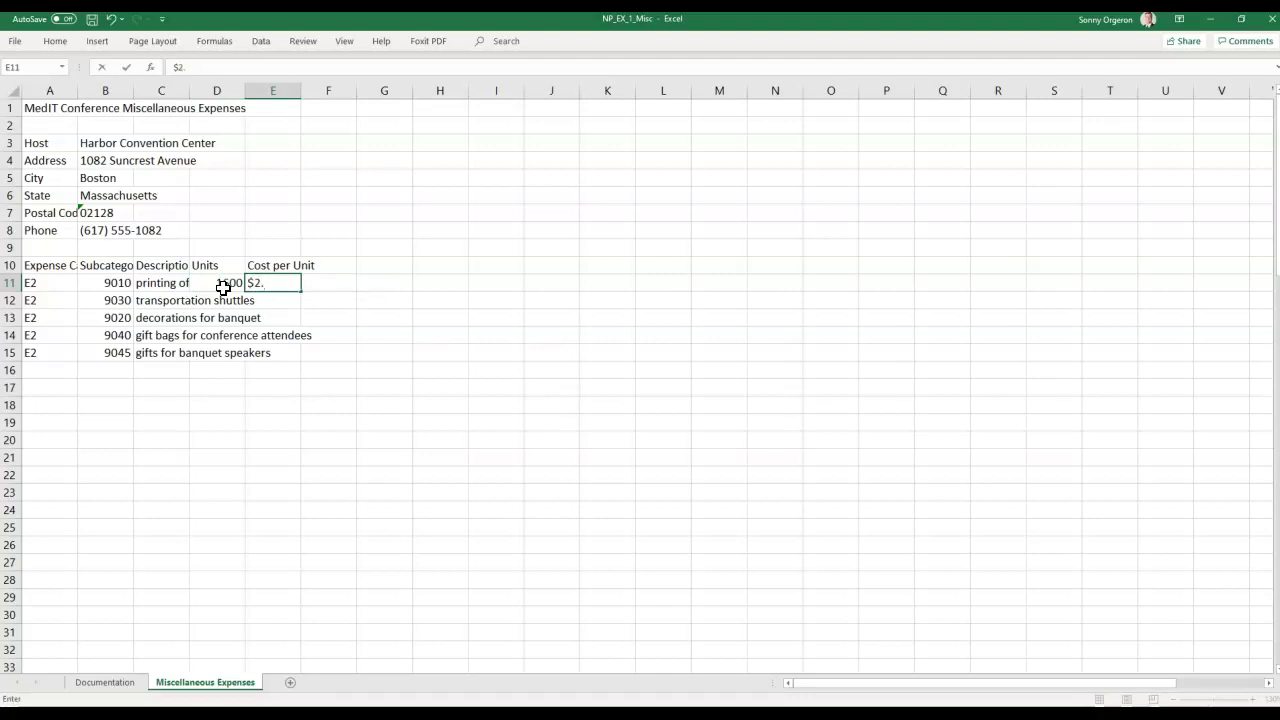
pyautogui.write('45')
pyautogui.press('Return')
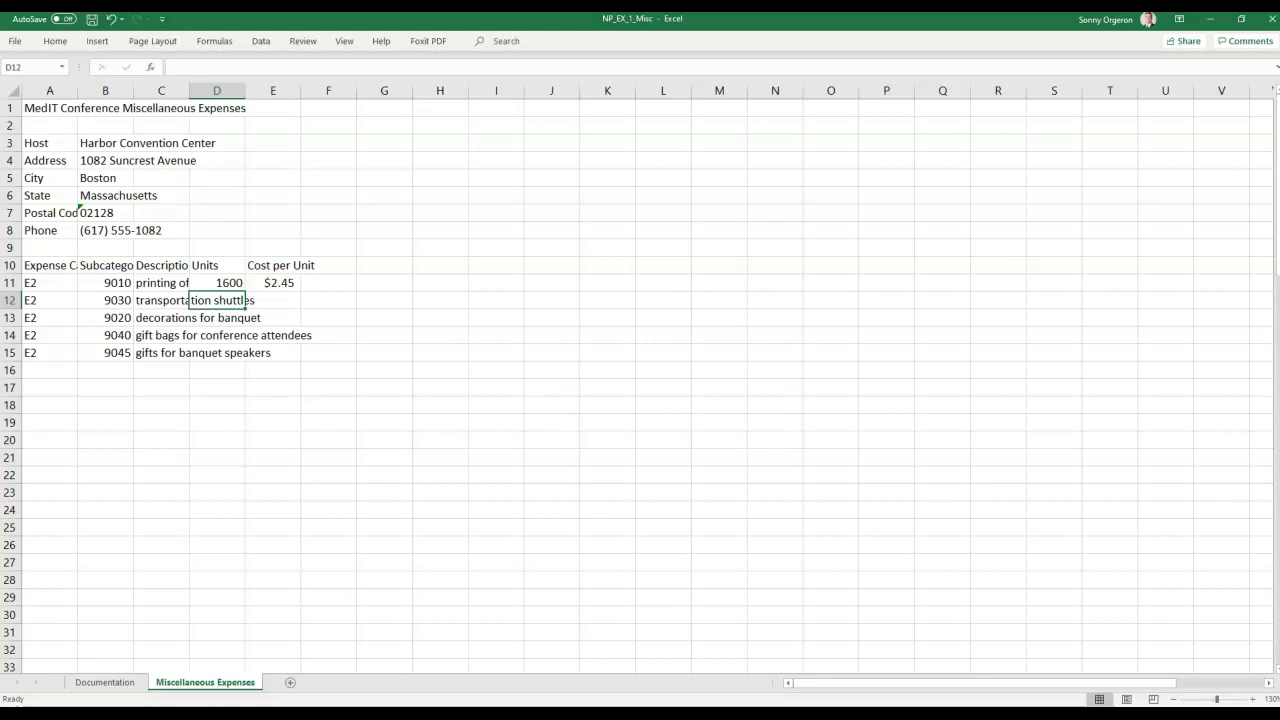
pyautogui.moveTo(1279, 72); pyautogui.dragTo(803, 37)
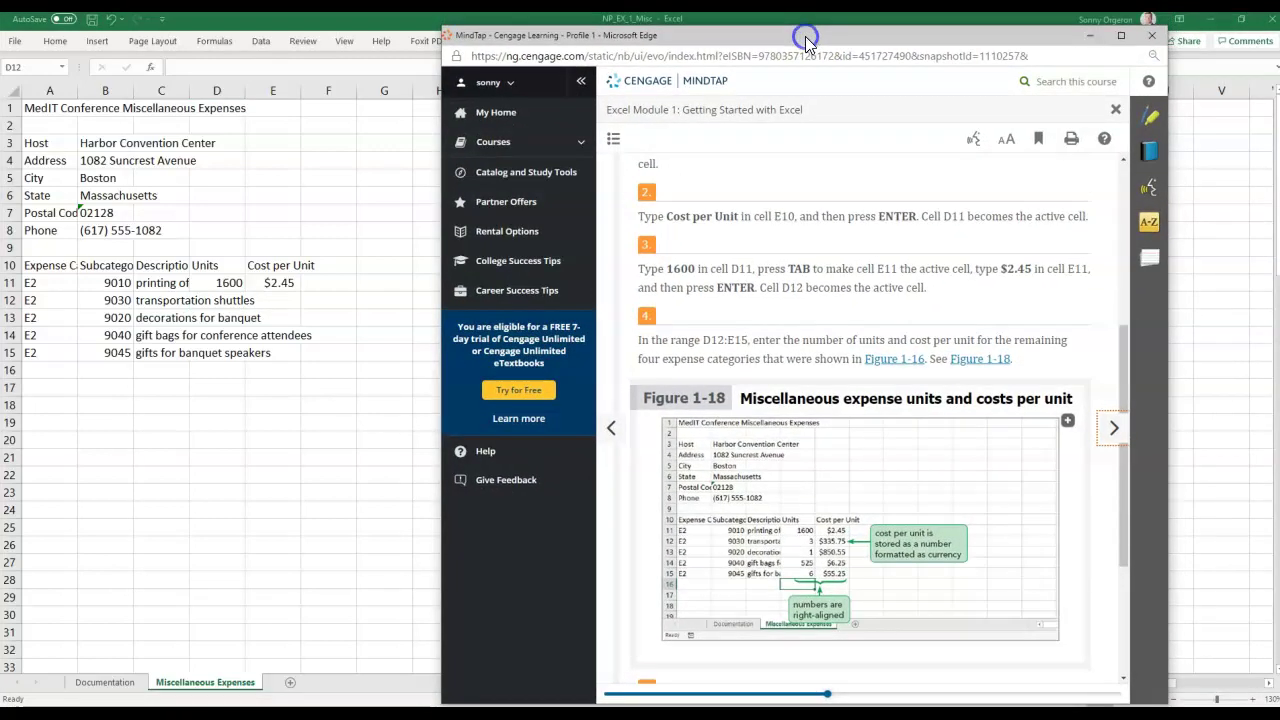
# Zoom the textbook page to read Figure 1-18's units and costs per unit.
pyautogui.scroll(1, 866, 500)
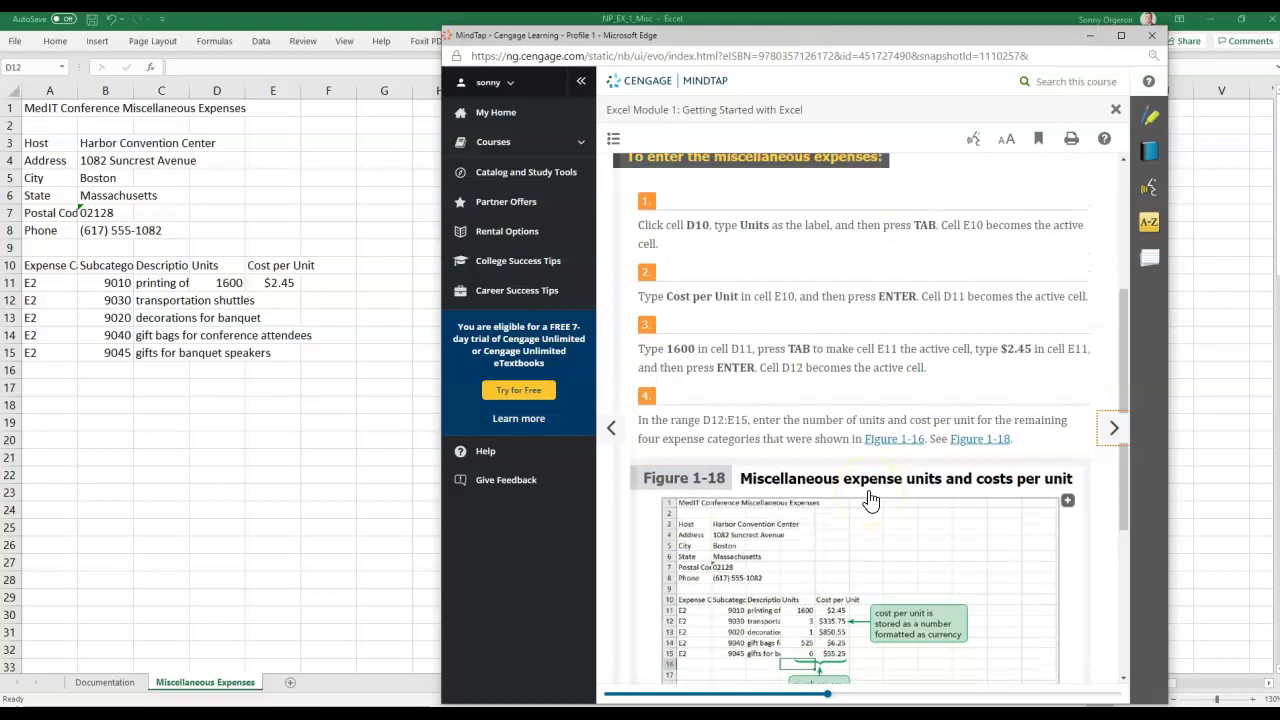
pyautogui.hotkey('ctrl', '+')
pyautogui.scroll(-4, 871, 501)
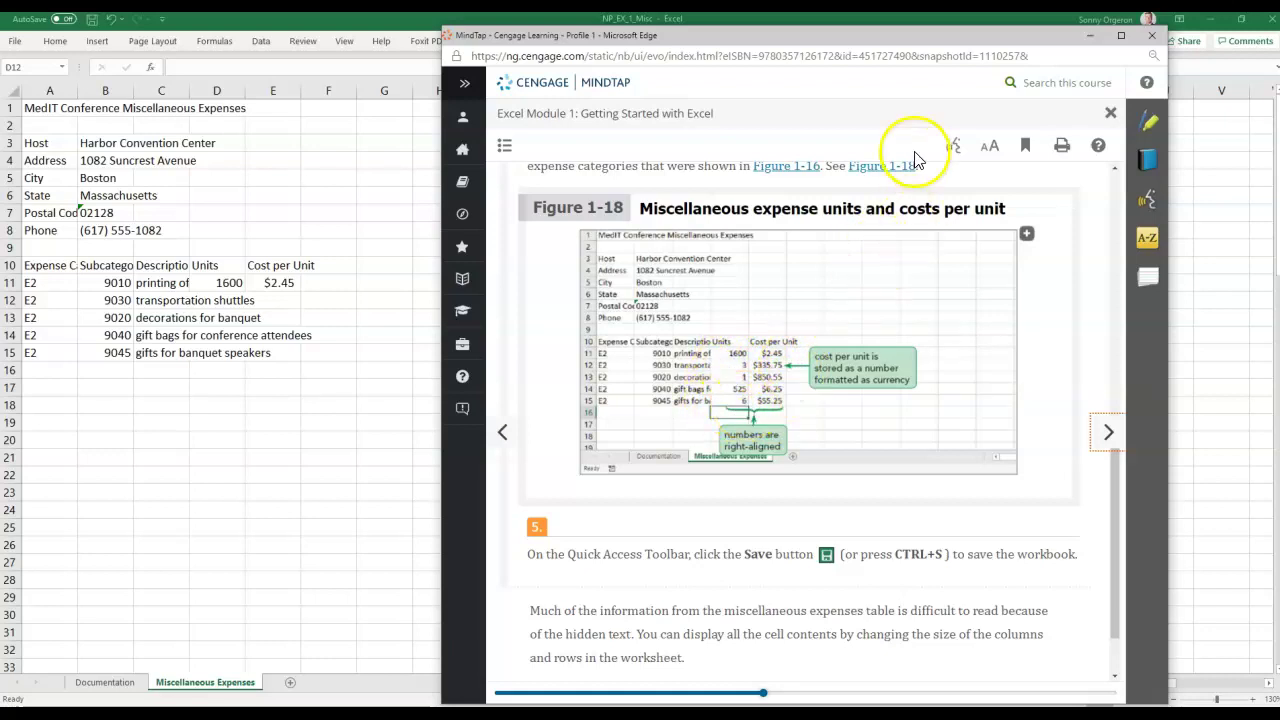
pyautogui.moveTo(858, 38); pyautogui.dragTo(1279, 38)
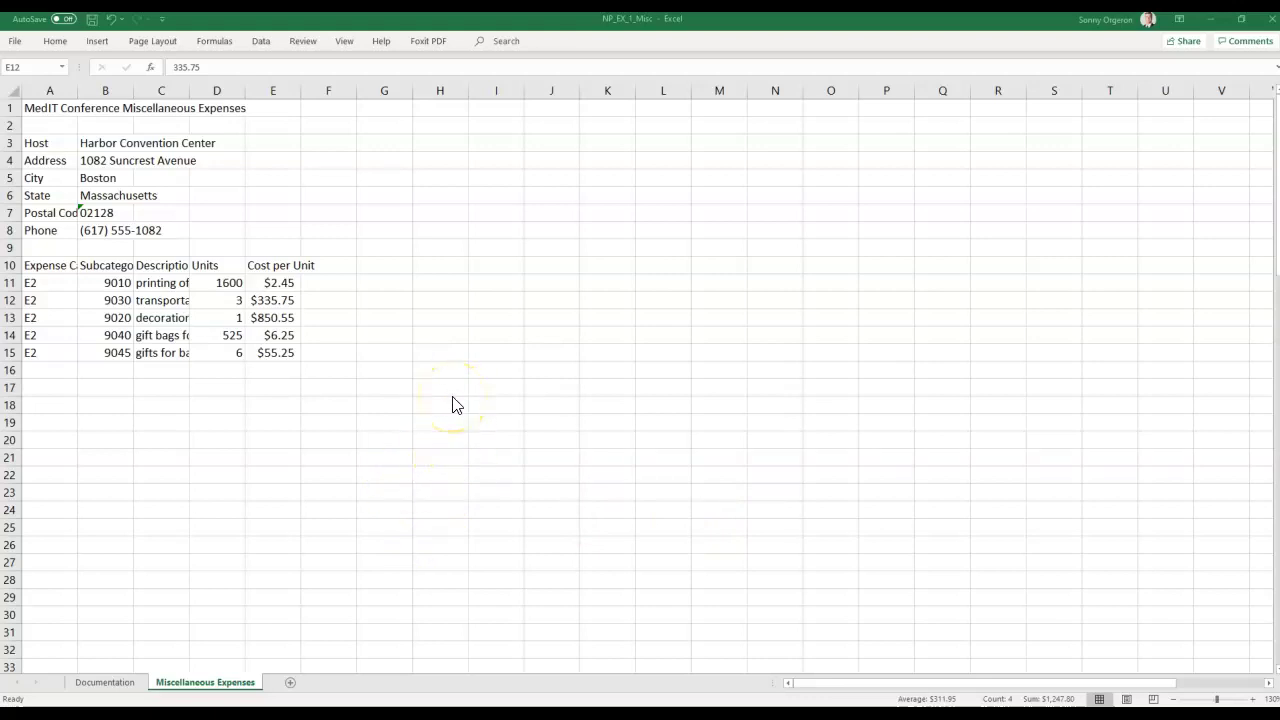
# Save the NP_EX_1_Misc workbook and go to the File view.
pyautogui.click(92, 22)
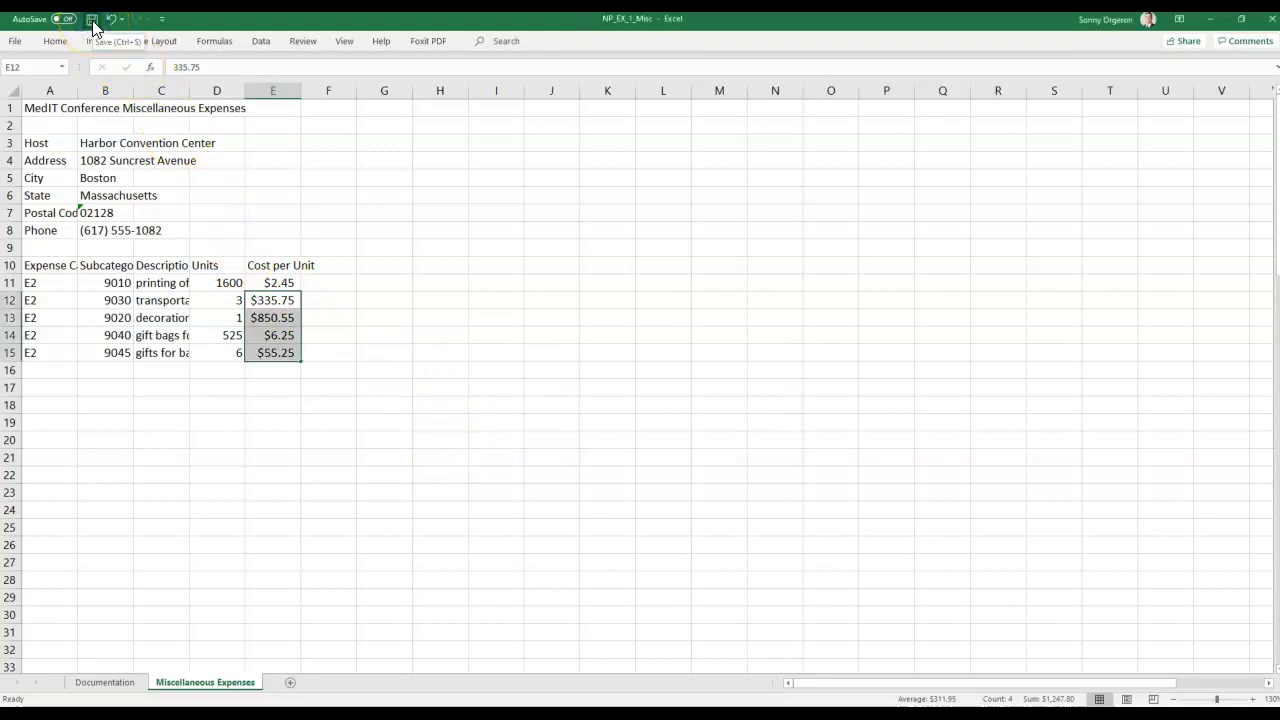
pyautogui.click(16, 41)
pyautogui.click(65, 219)
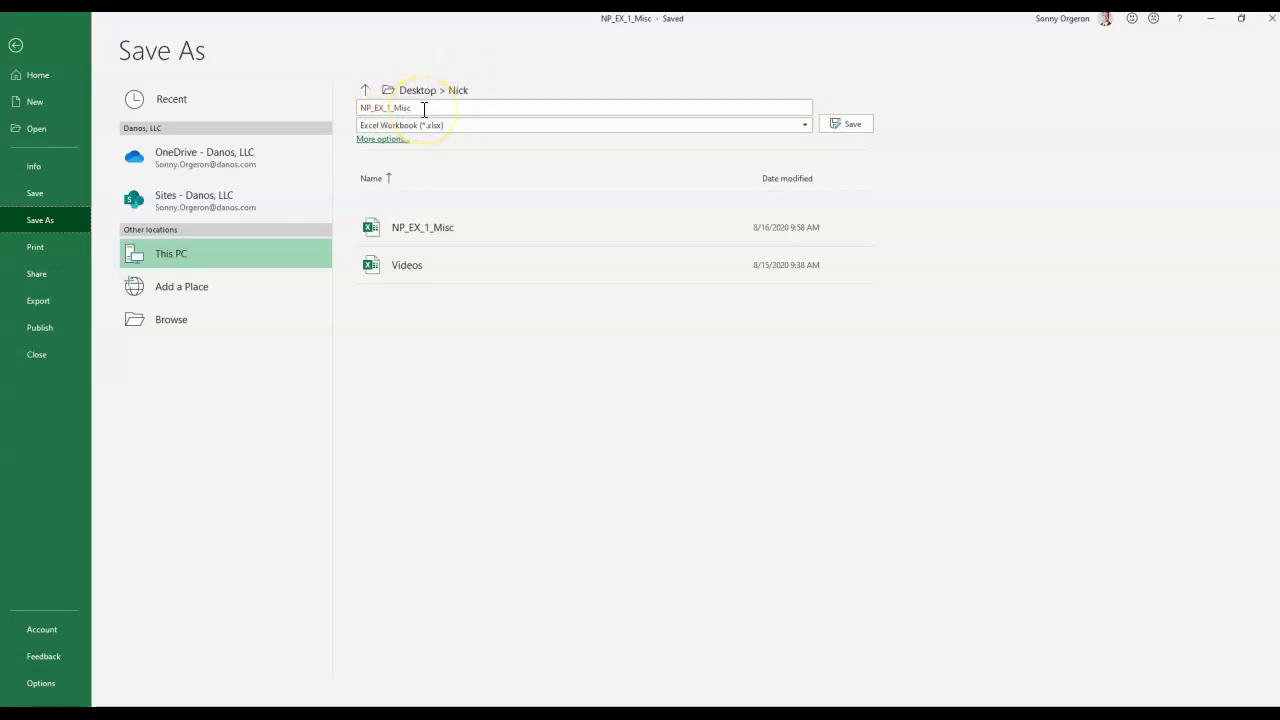
pyautogui.click(409, 111)
pyautogui.click(15, 45)
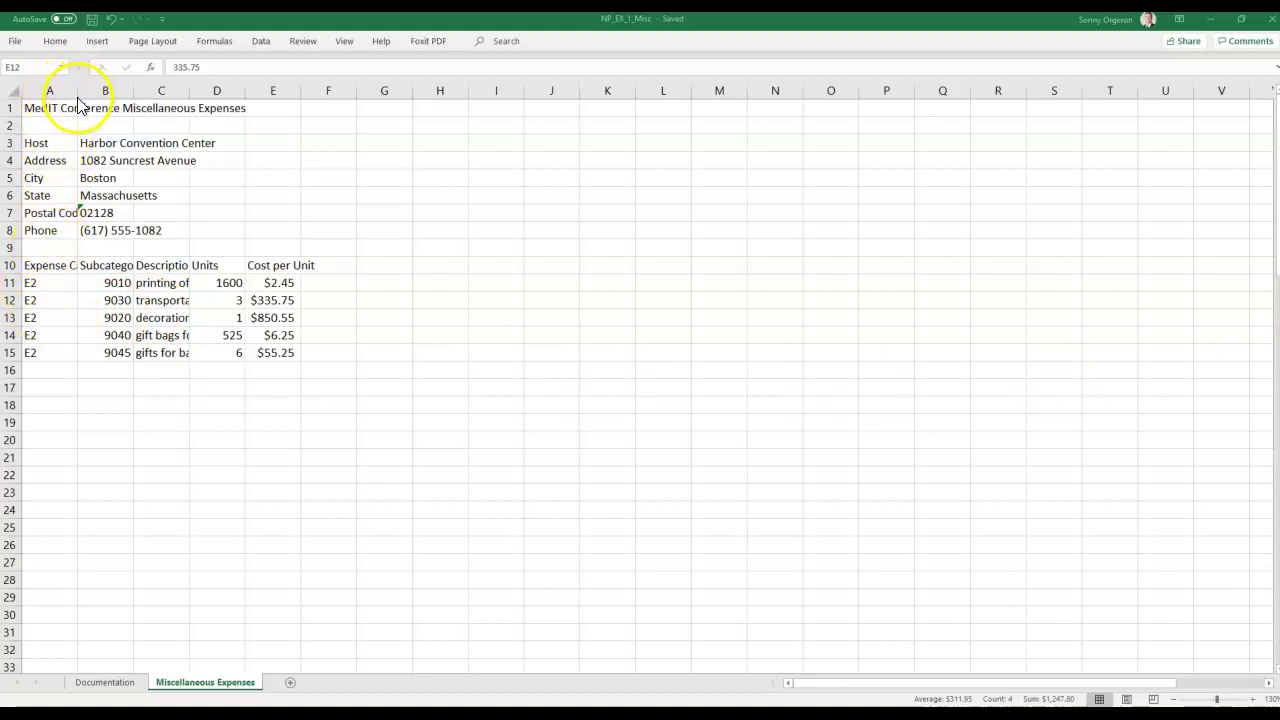
# Zoom in on the worksheet so the expense table reads clearly from row 1.
pyautogui.scroll(1, 228, 275)
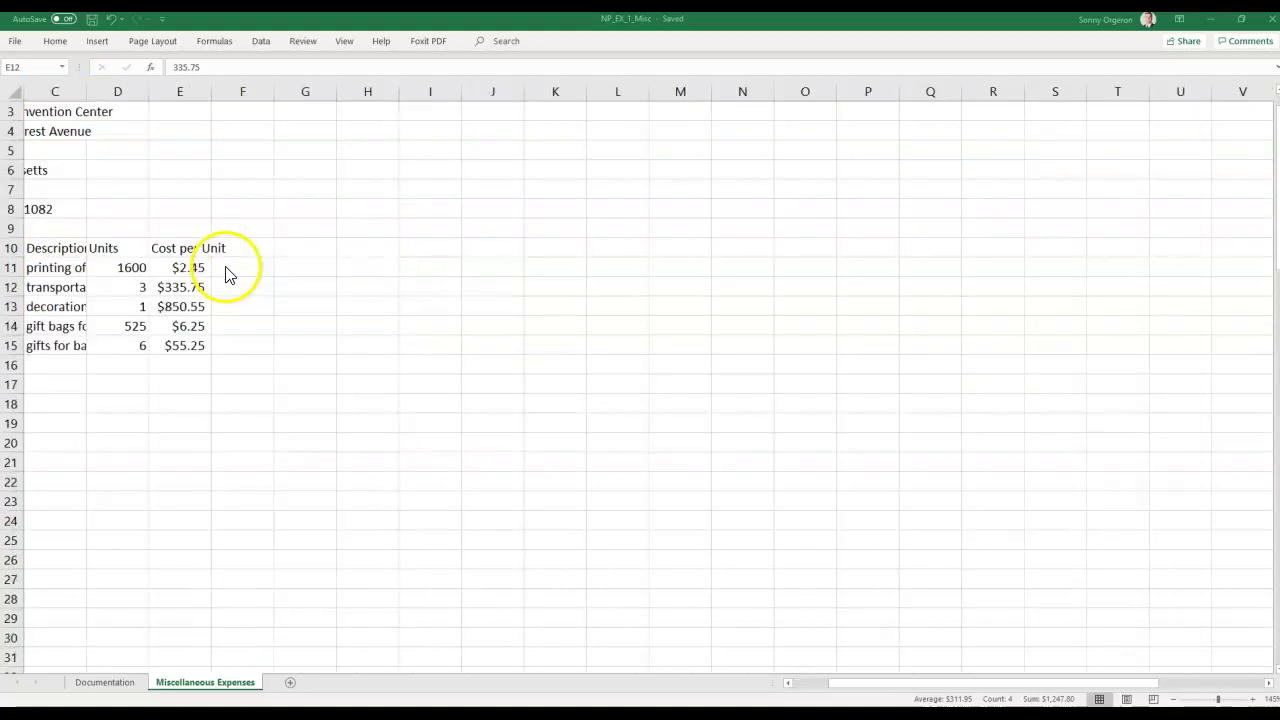
pyautogui.scroll(1, 228, 275)
pyautogui.click(805, 687)
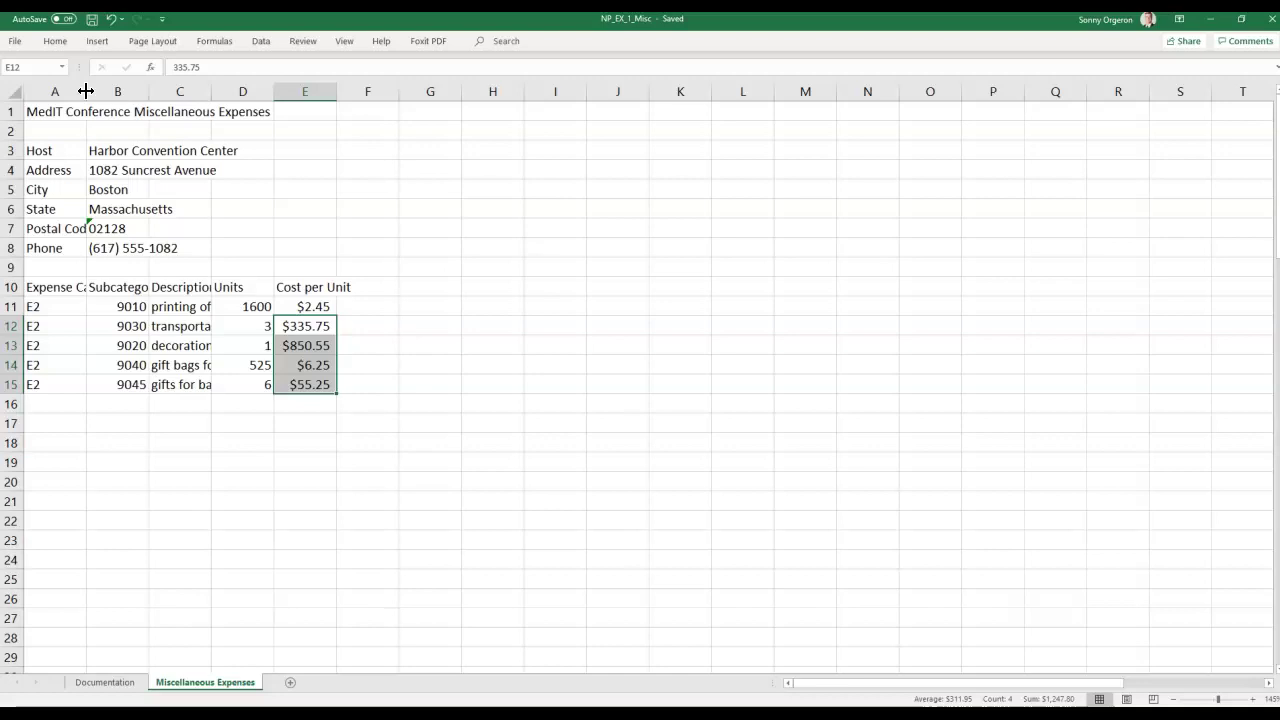
# Widen column A to about 18 so Expense Category and Postal Code show fully.
pyautogui.moveTo(86, 91); pyautogui.dragTo(87, 91)
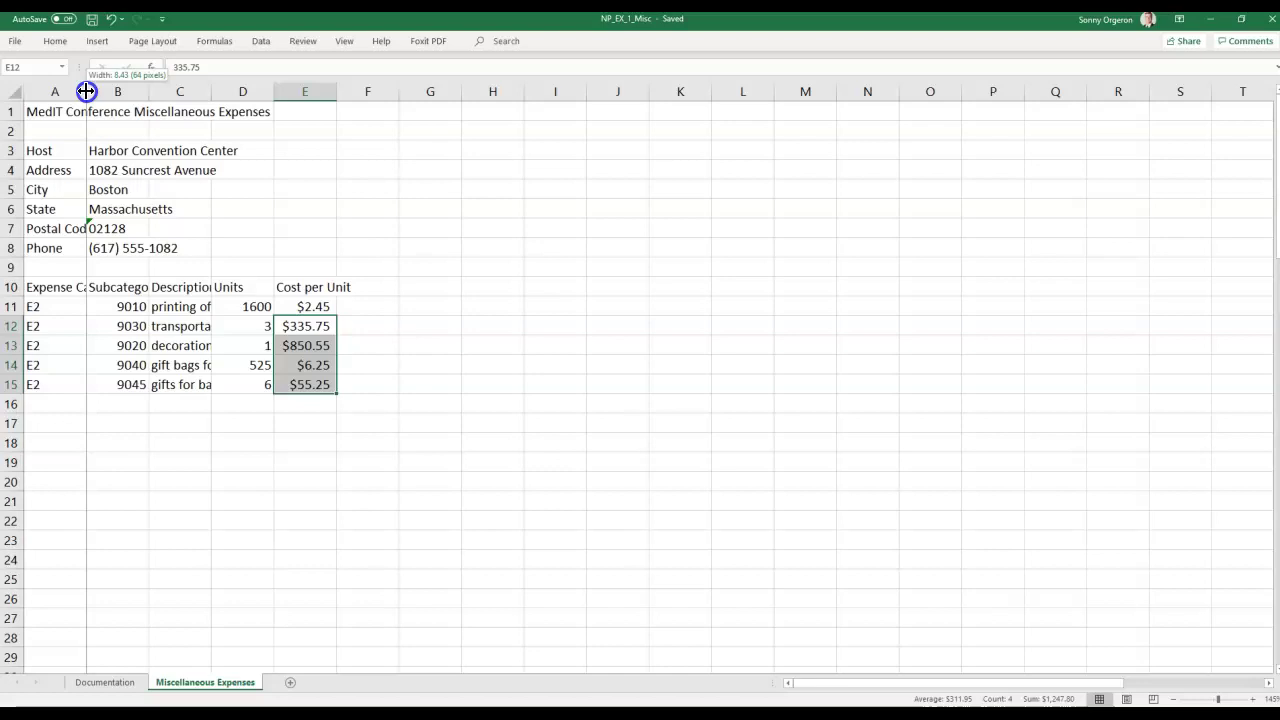
pyautogui.moveTo(86, 91); pyautogui.dragTo(151, 88)
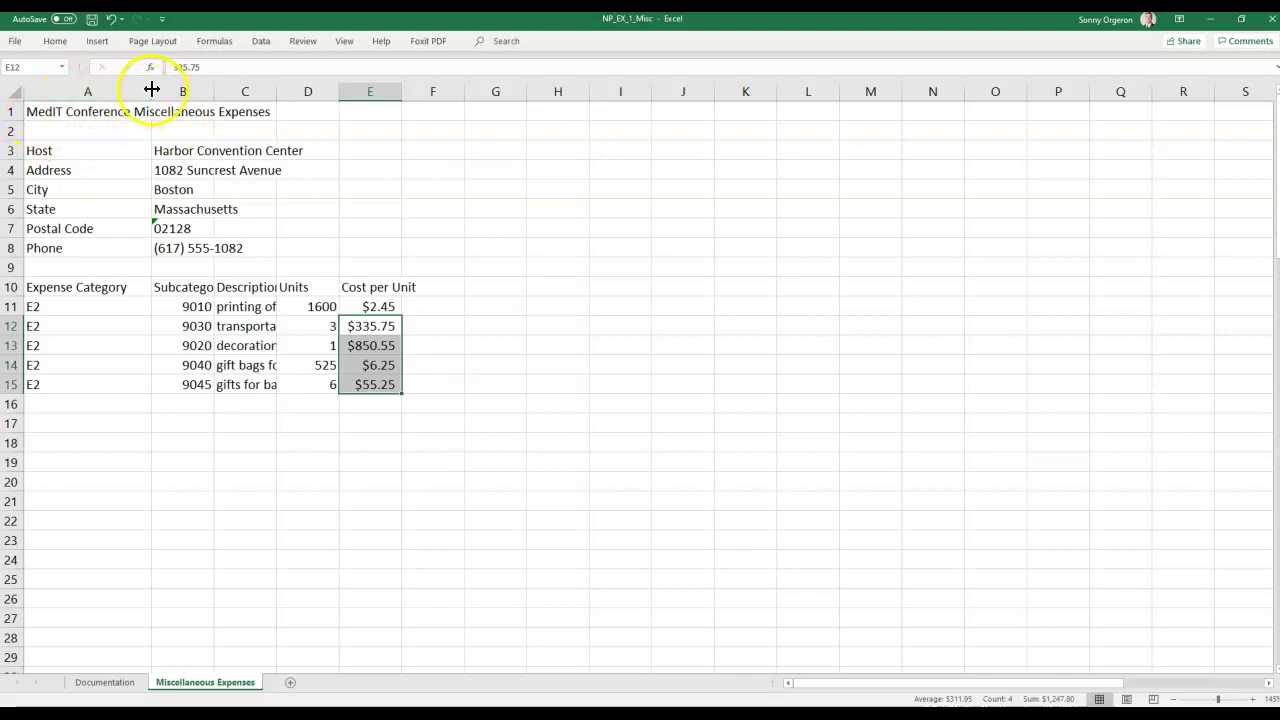
pyautogui.moveTo(152, 89); pyautogui.dragTo(153, 89)
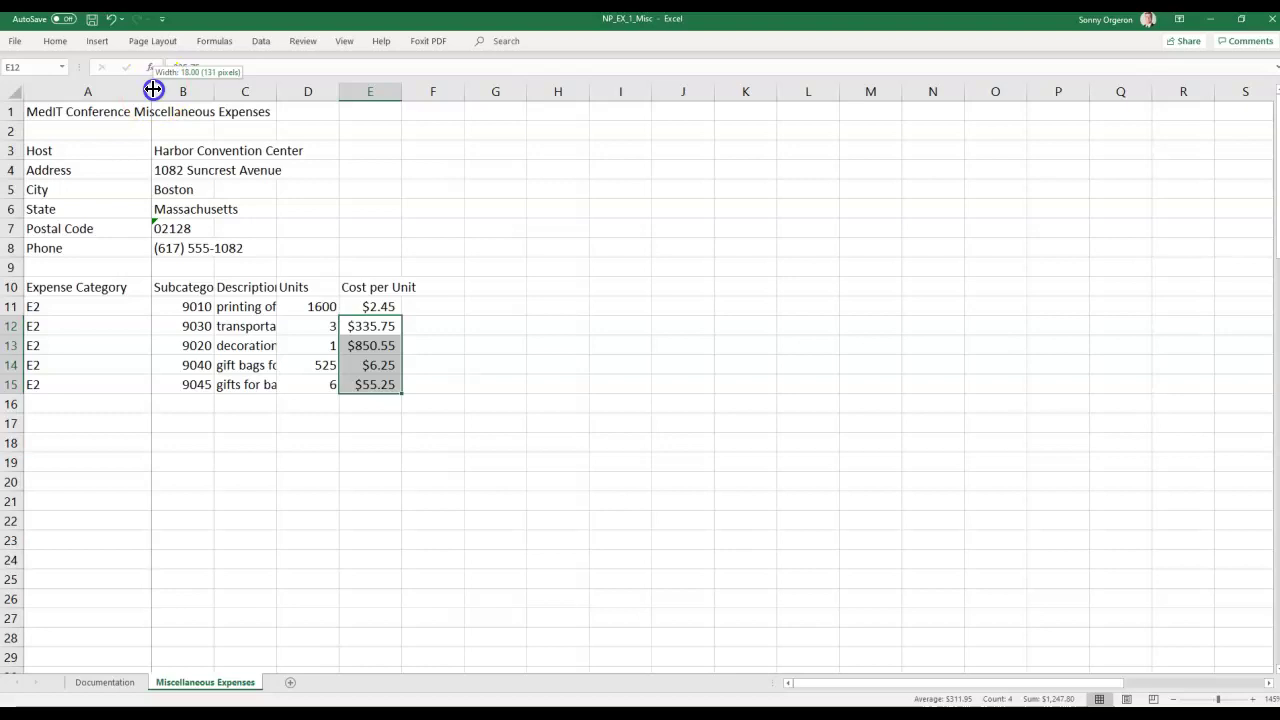
pyautogui.moveTo(153, 89); pyautogui.dragTo(153, 89)
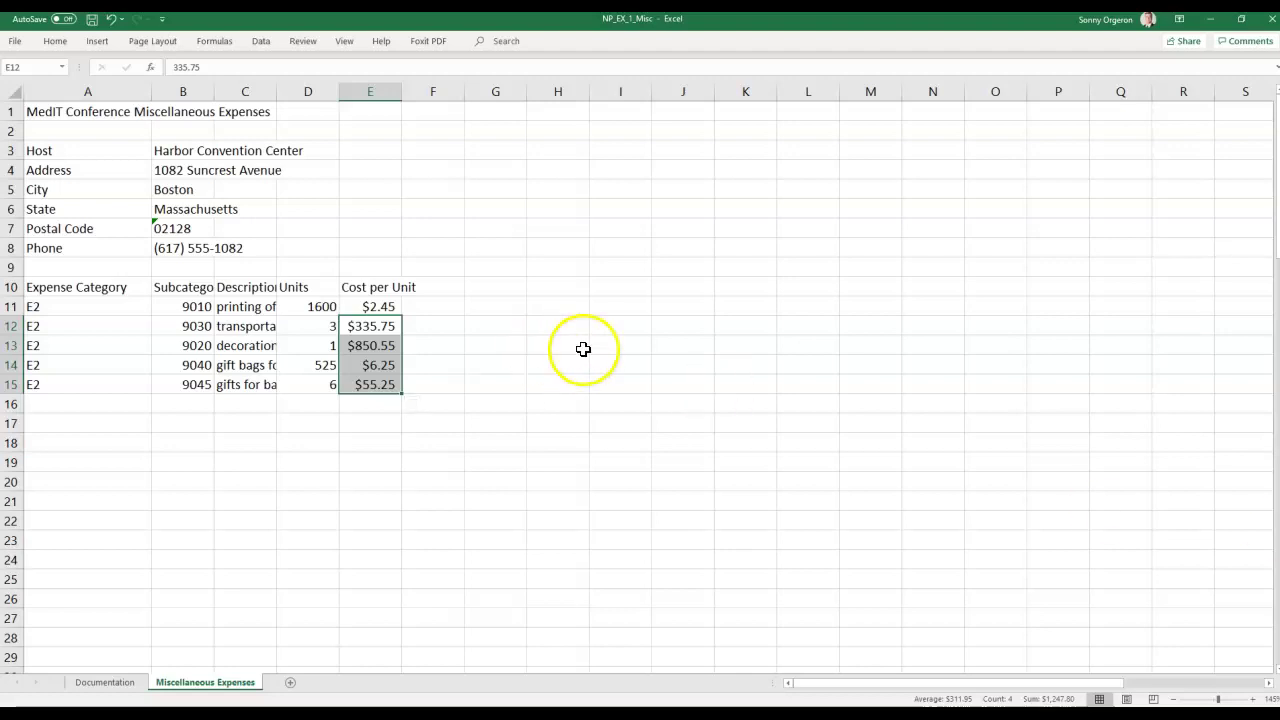
# Select the entire column B and show the Home ribbon's formatting commands.
pyautogui.click(185, 112)
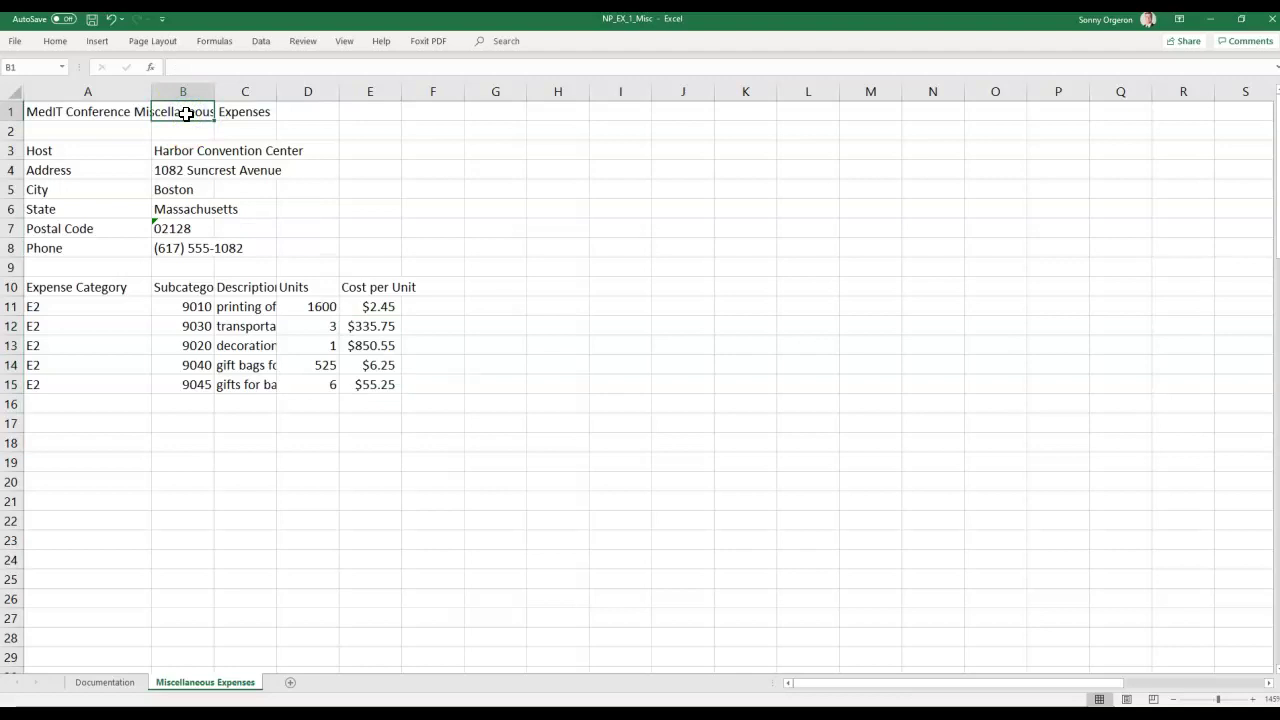
pyautogui.click(192, 114)
pyautogui.click(191, 89)
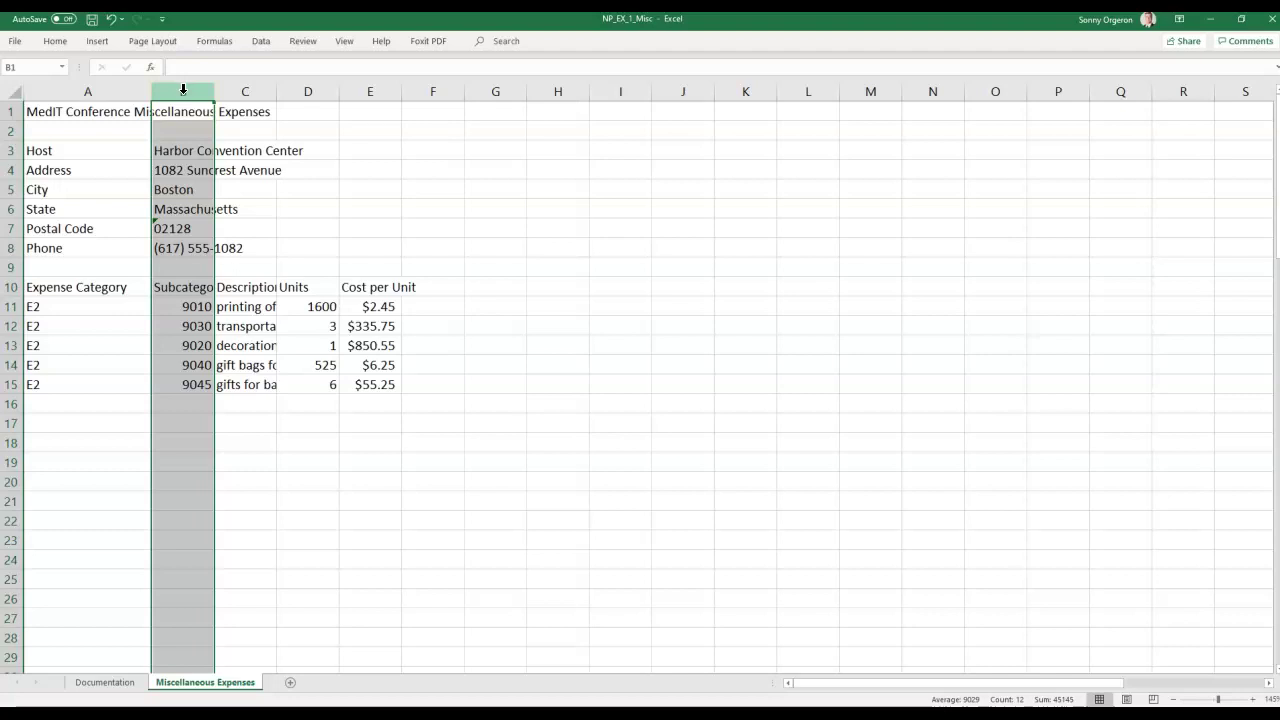
pyautogui.click(164, 91)
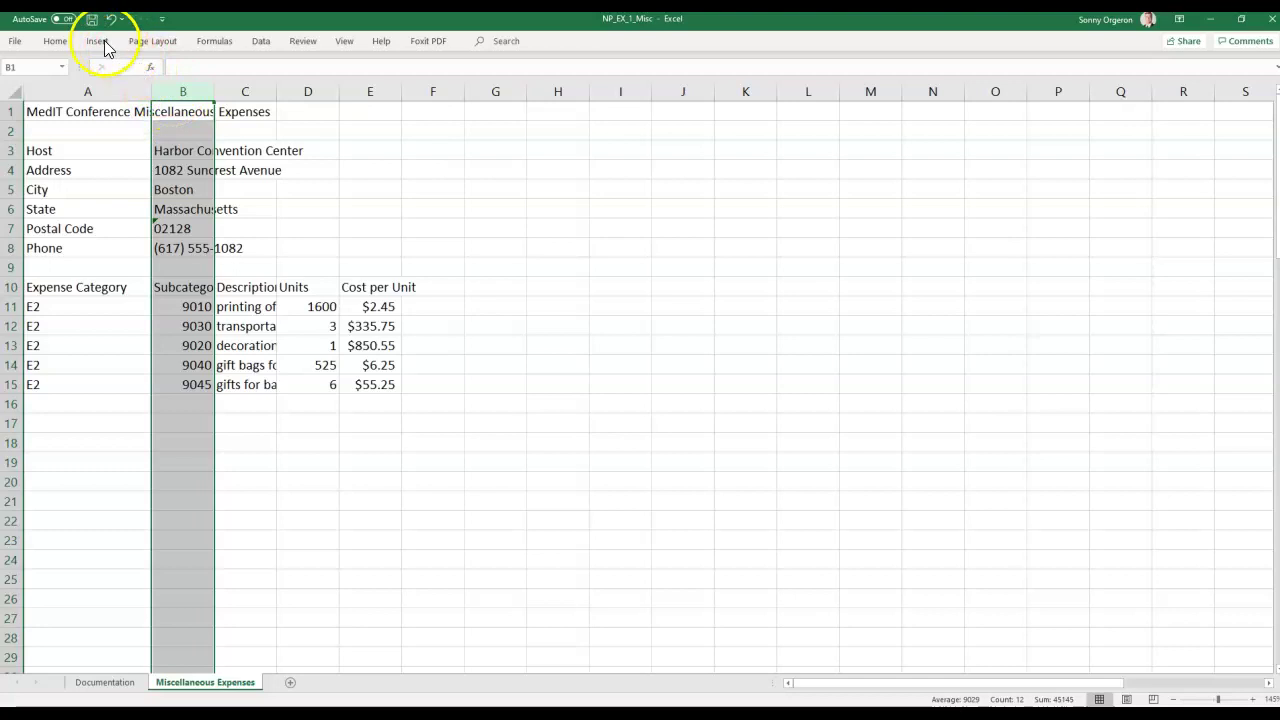
pyautogui.click(57, 41)
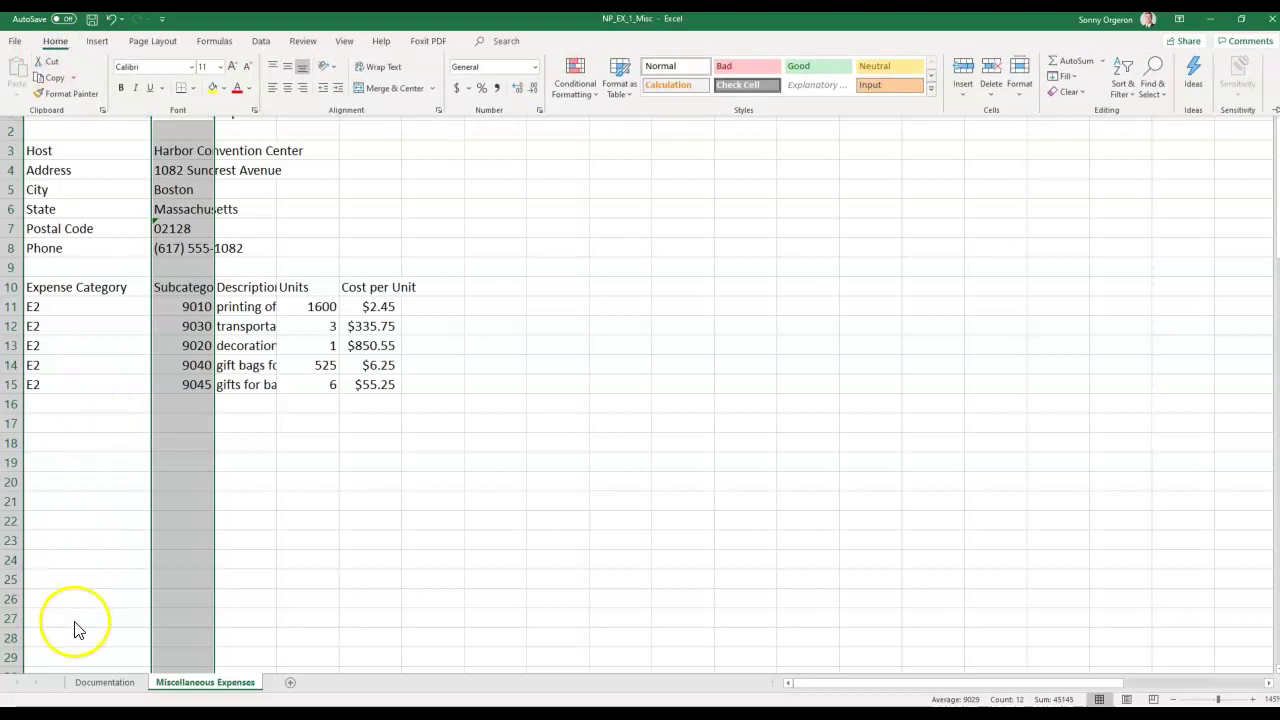
pyautogui.click(27, 686)
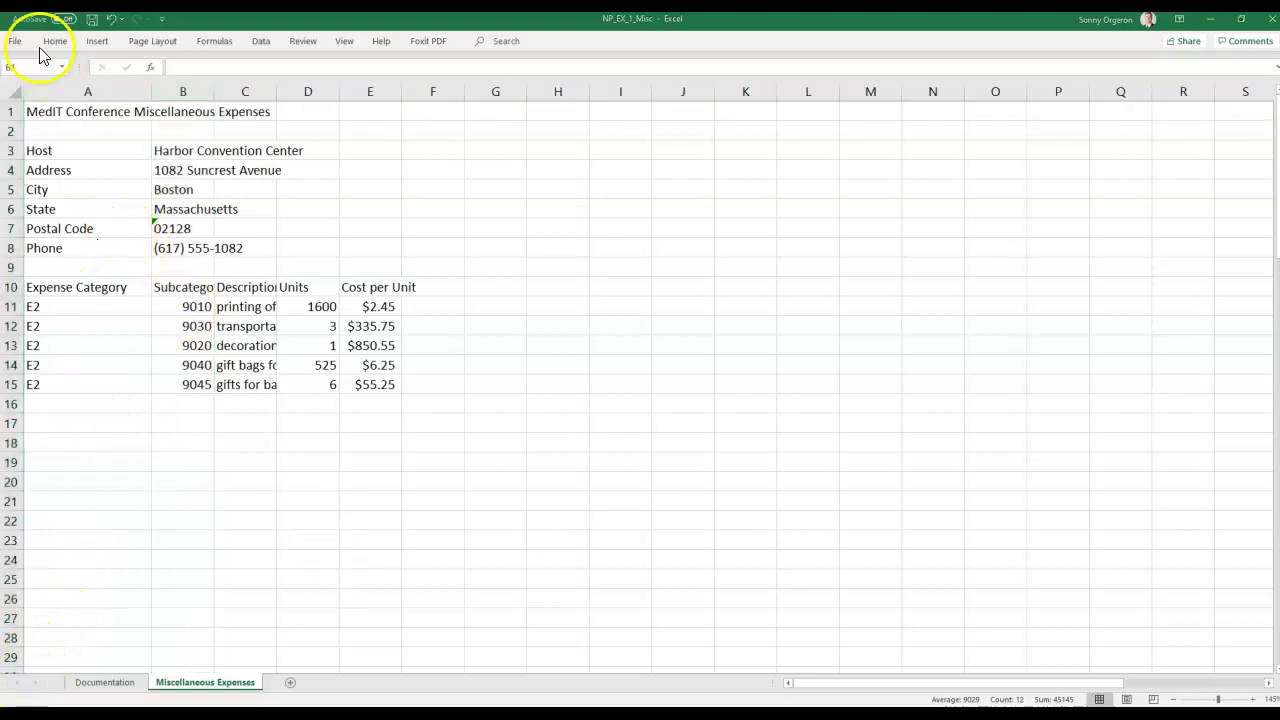
pyautogui.hotkey('ctrl', 'space')
pyautogui.click(45, 40)
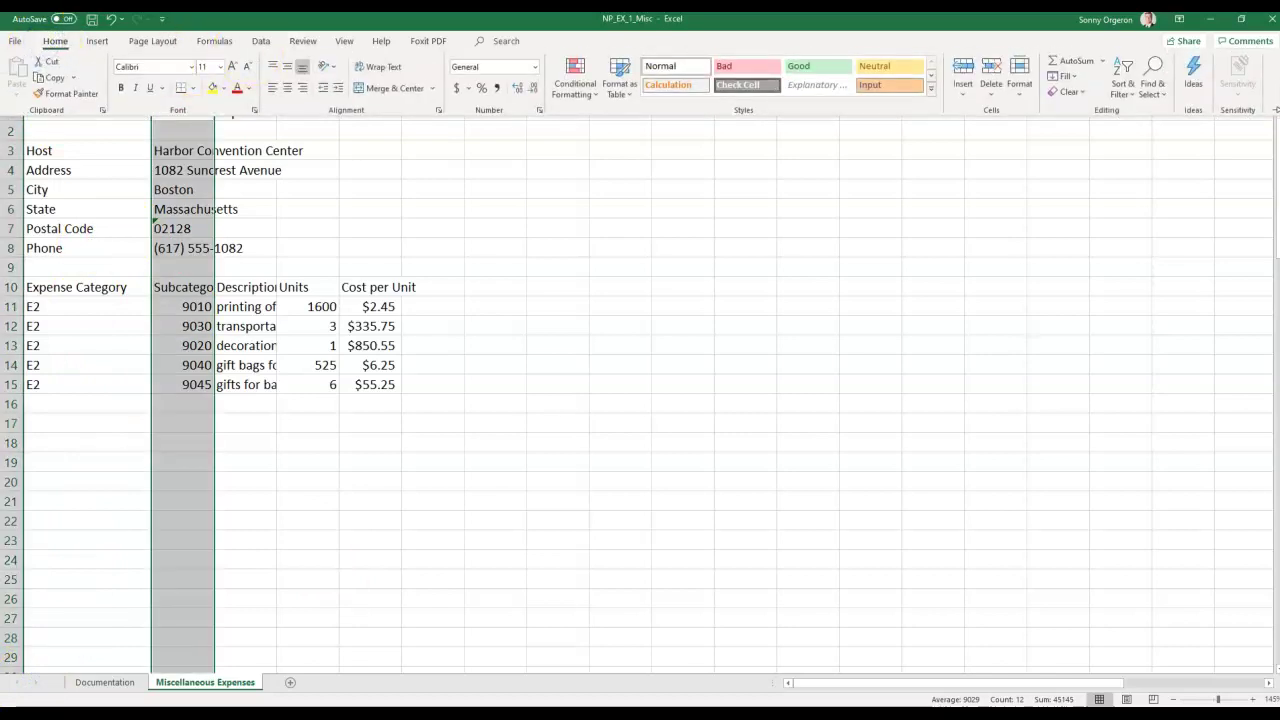
# Set column B to an exact width of 12.
pyautogui.click(1022, 96)
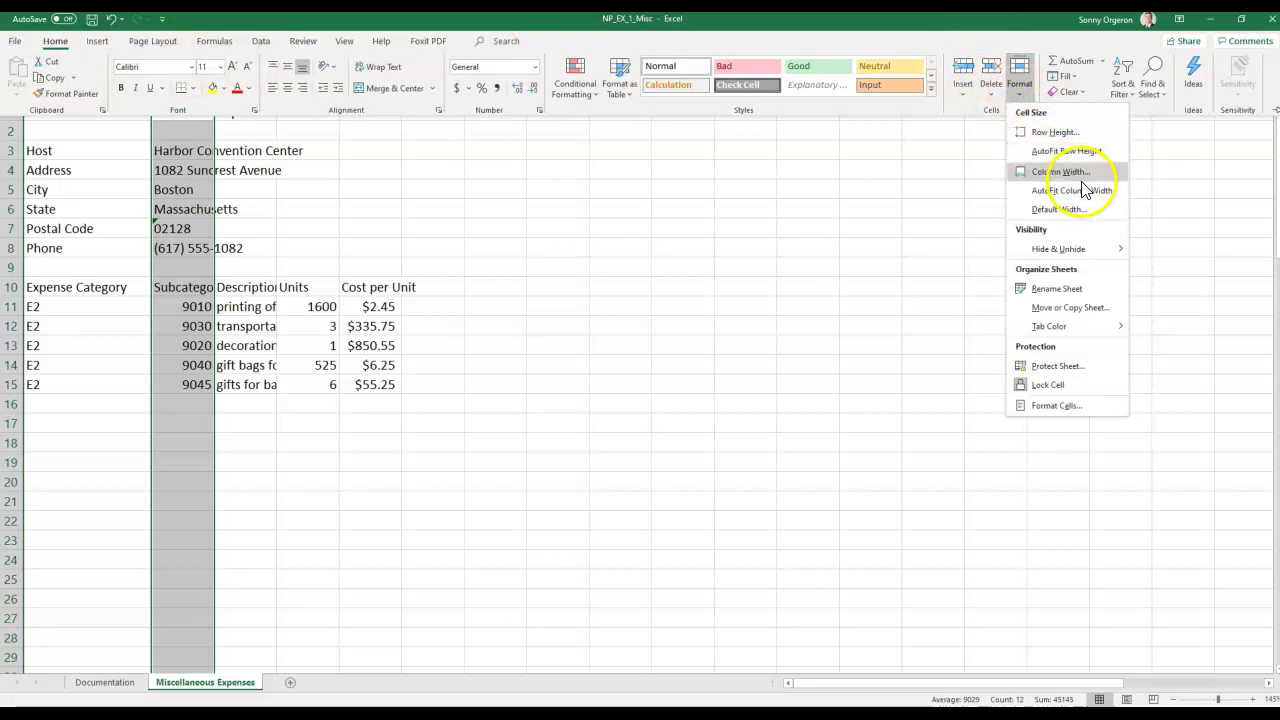
pyautogui.click(1086, 171)
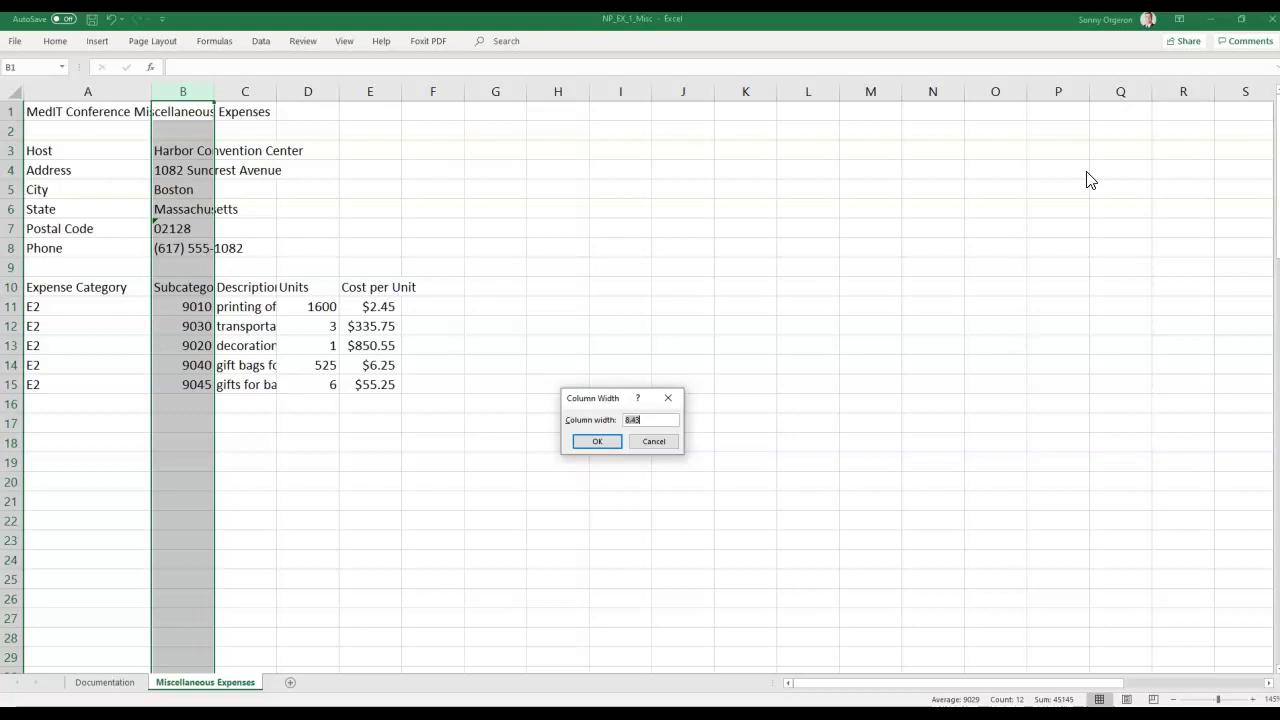
pyautogui.write('12')
pyautogui.press('Return')
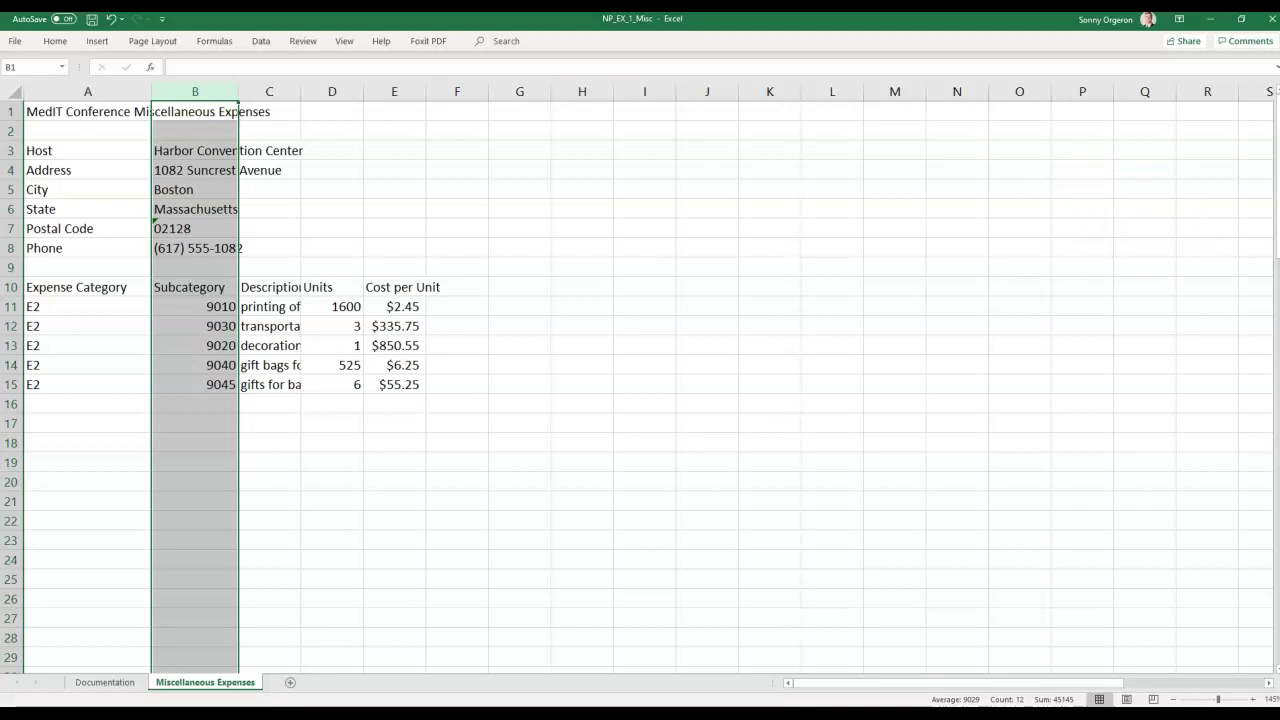
pyautogui.click(65, 132)
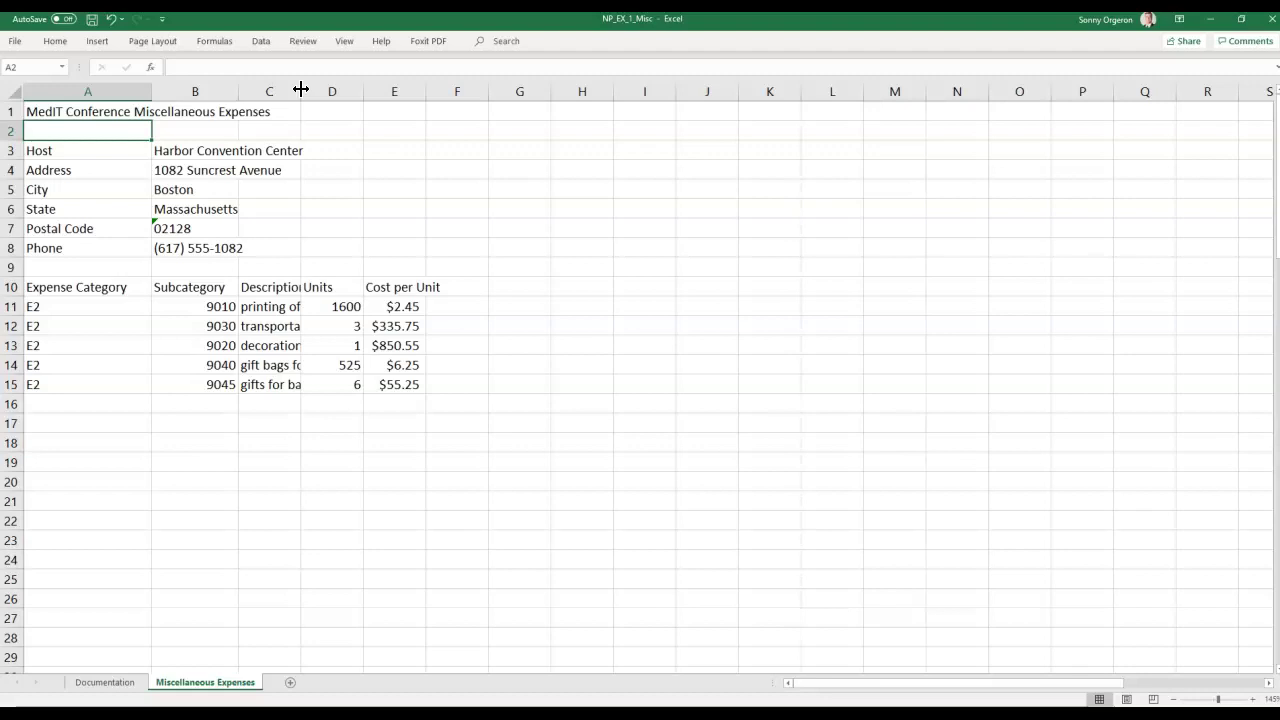
# AutoFit column C to the full expense descriptions and column E to the Cost per Unit heading.
pyautogui.doubleClick(300, 90)
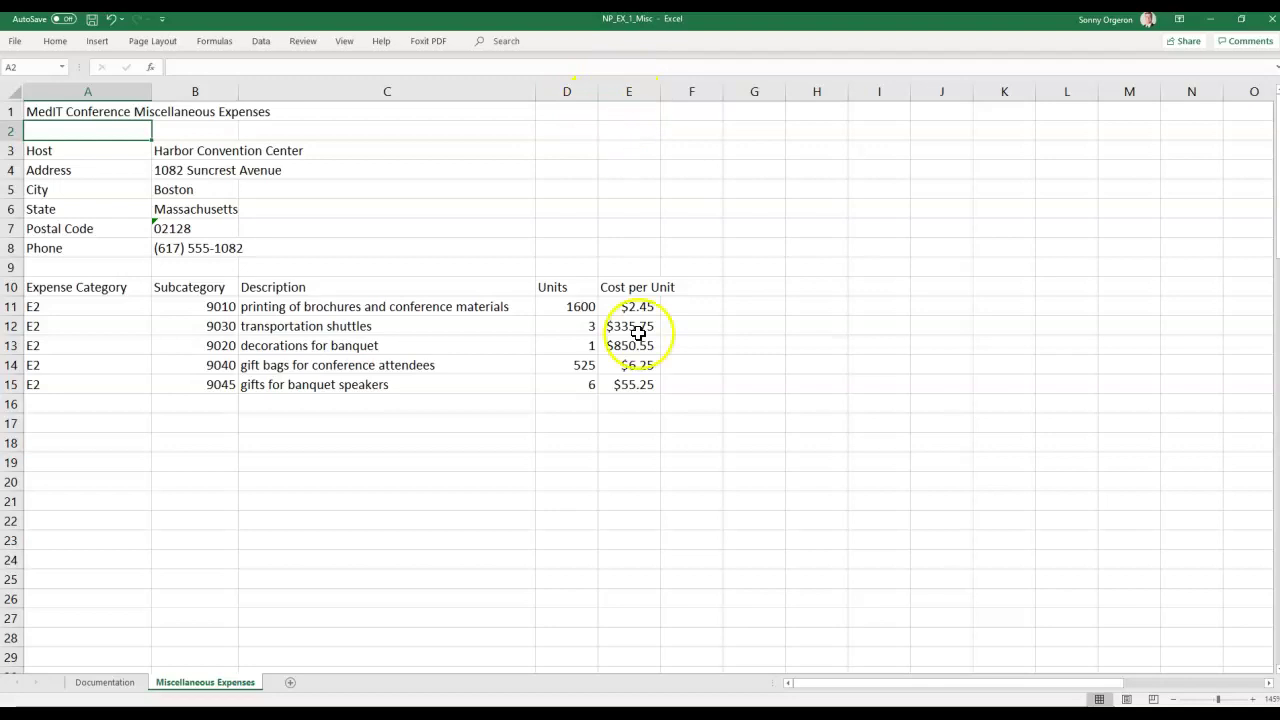
pyautogui.doubleClick(661, 91)
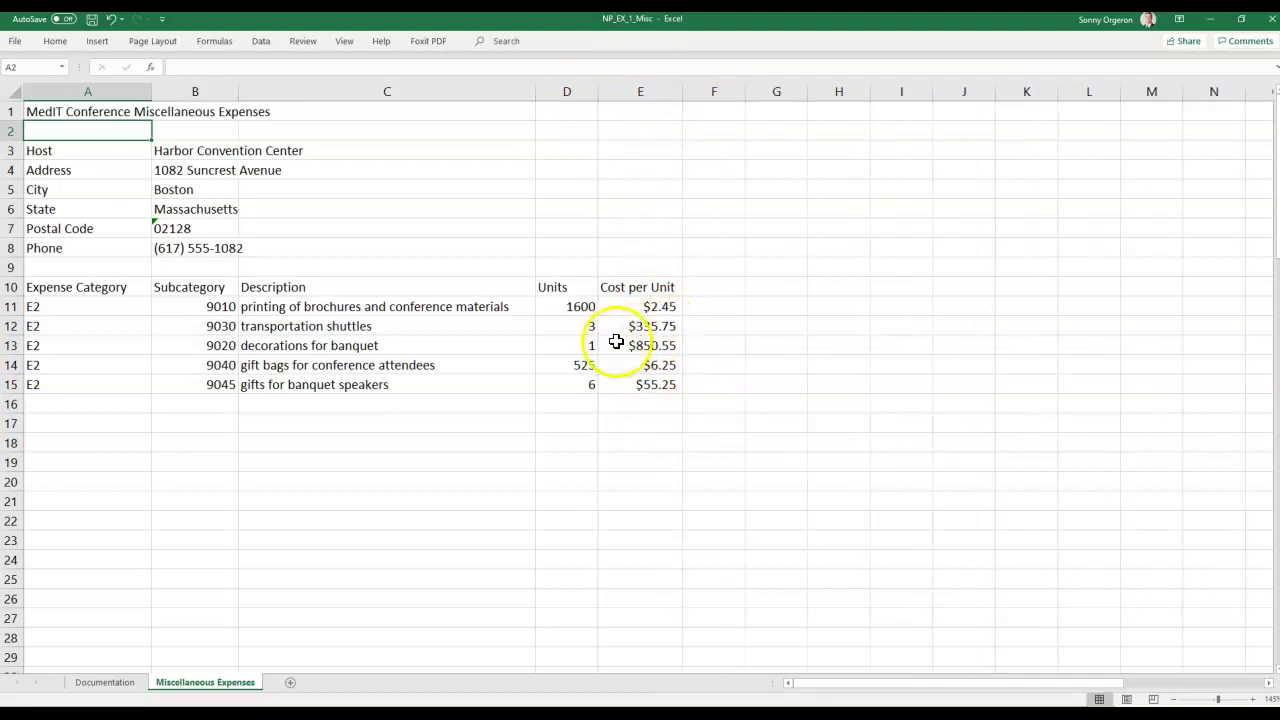
pyautogui.click(110, 19)
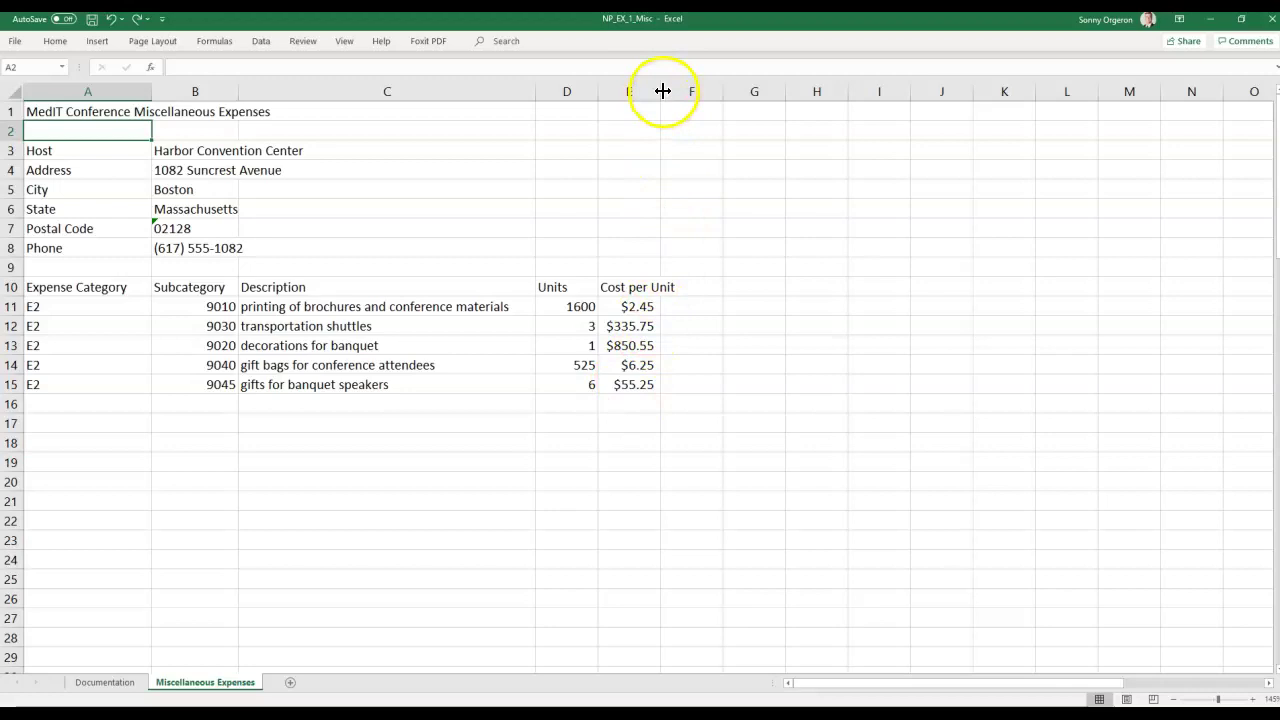
pyautogui.doubleClick(660, 93)
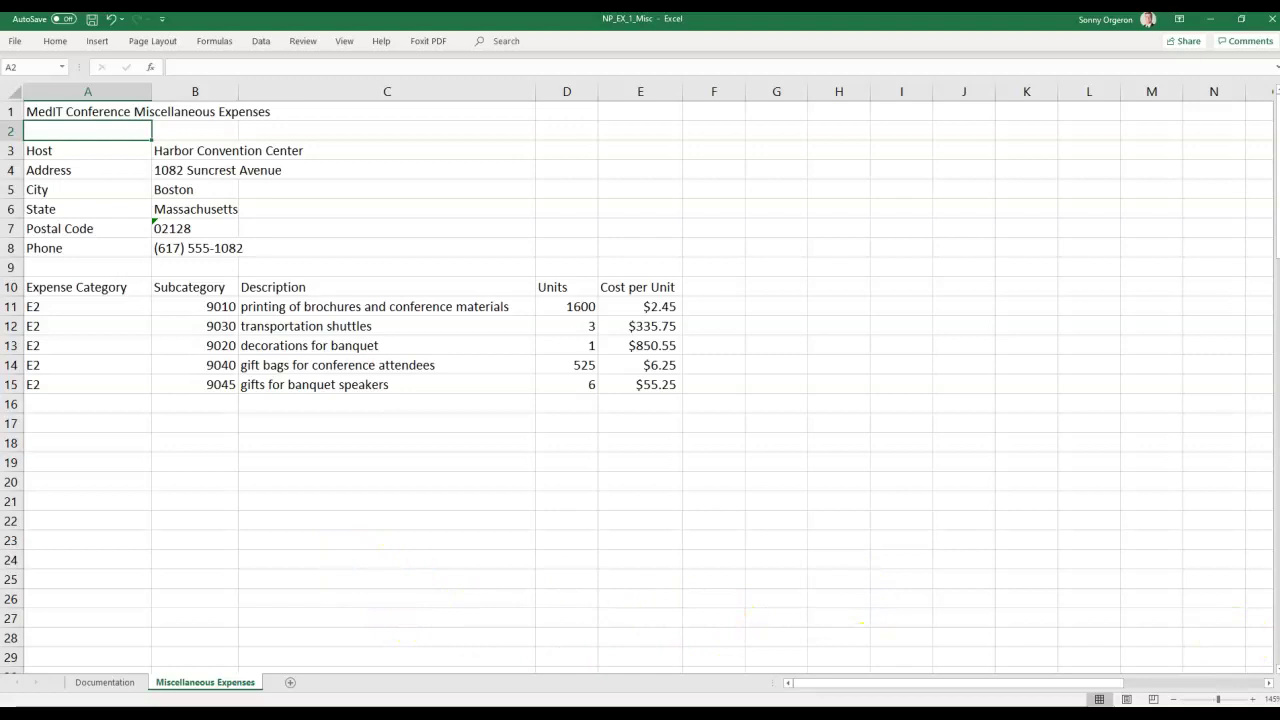
pyautogui.hotkey('alt', 'Tab')
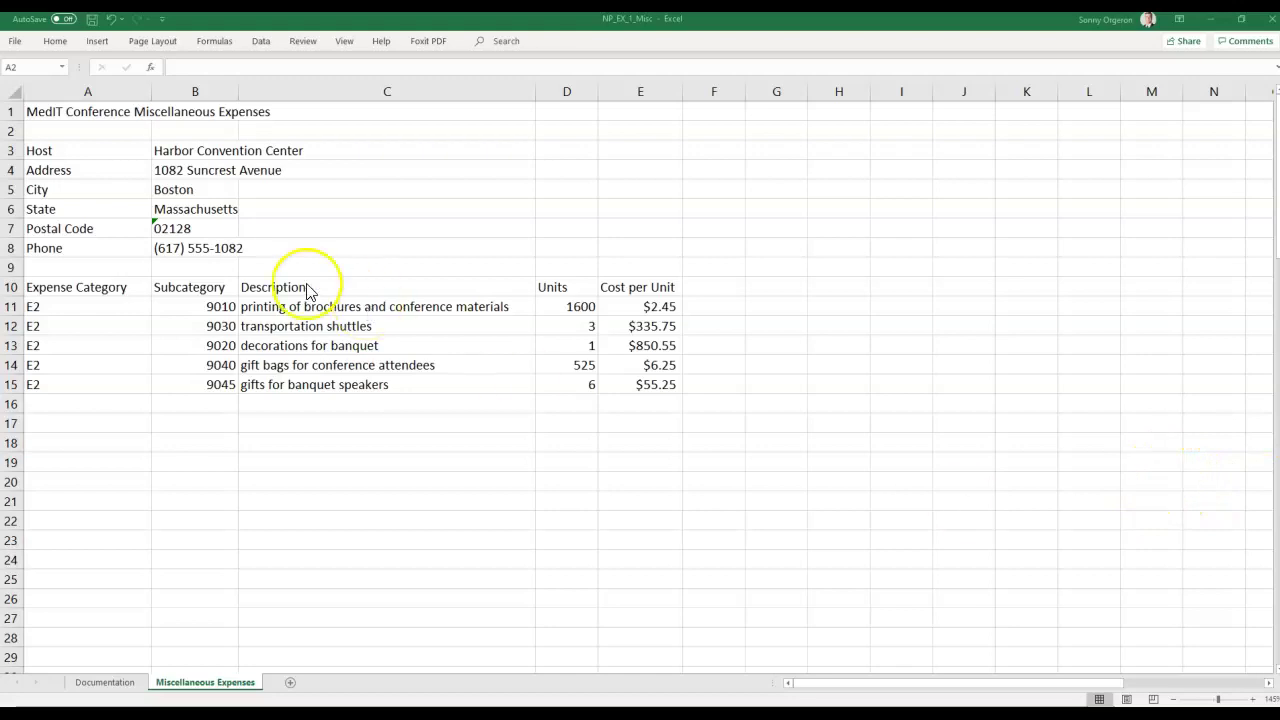
# Set column C's width to exactly 30, cutting off the long brochure-printing description.
pyautogui.click(387, 90)
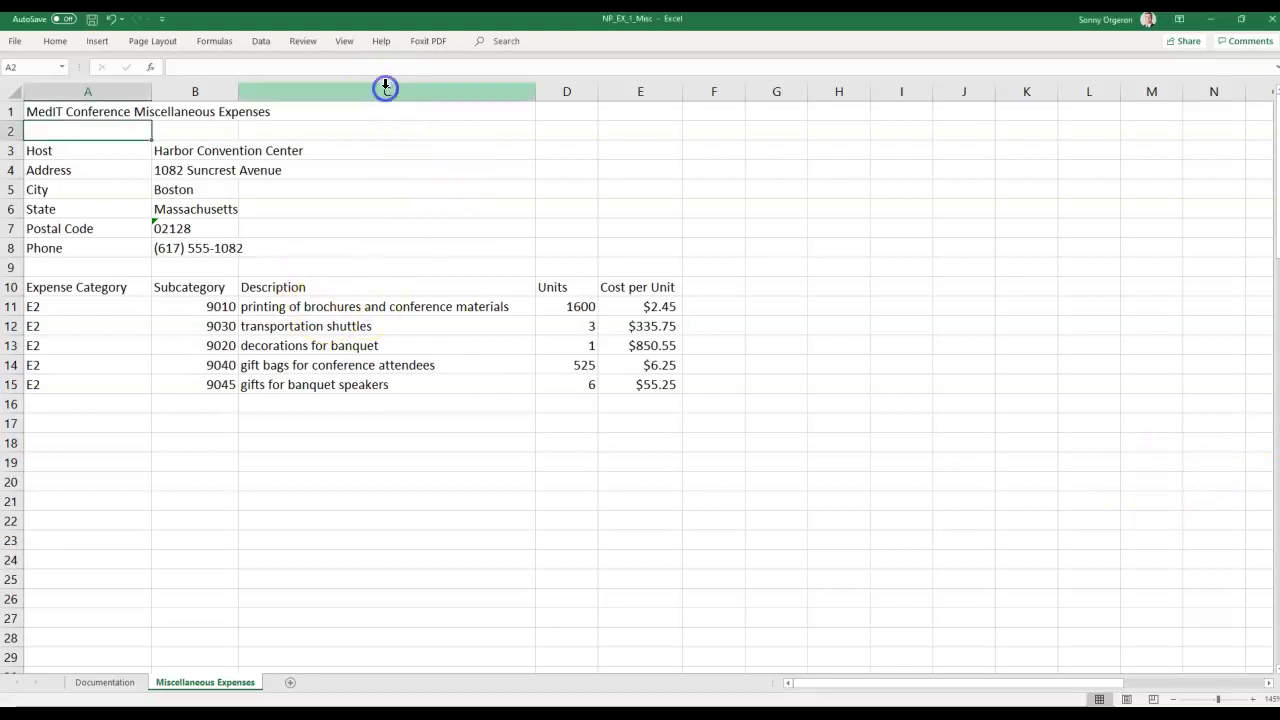
pyautogui.click(358, 87)
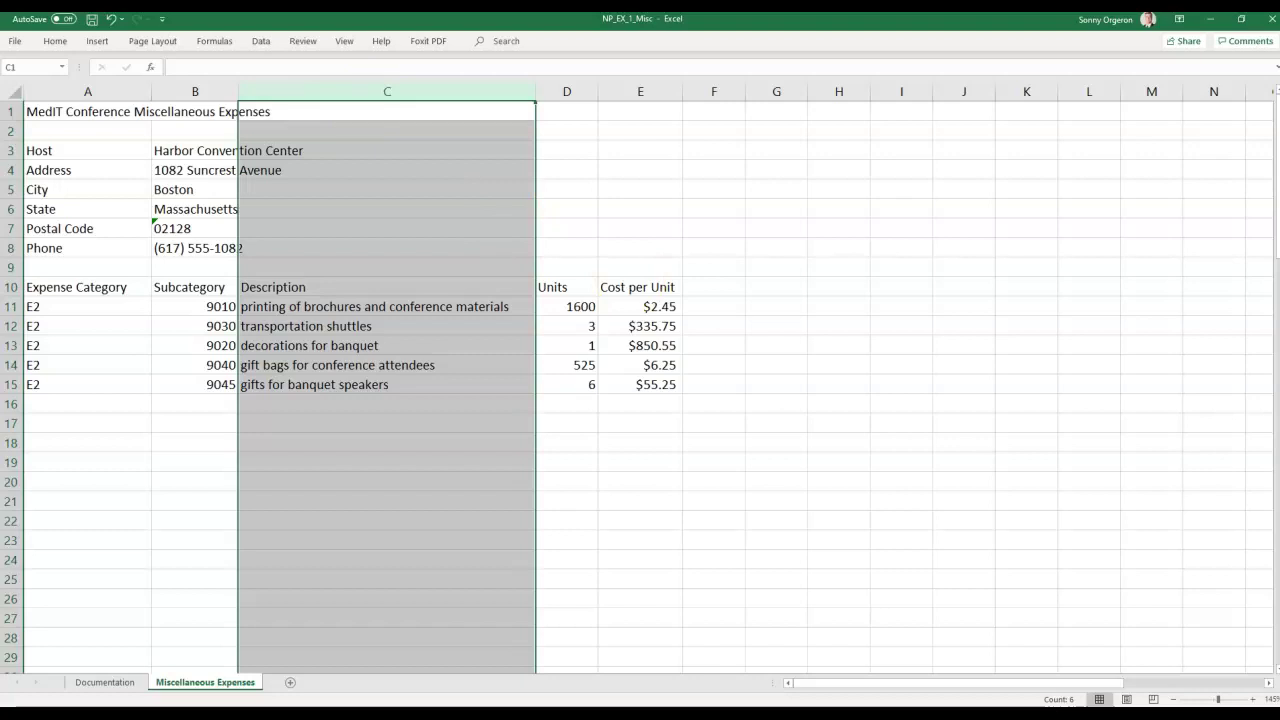
pyautogui.rightClick(333, 98)
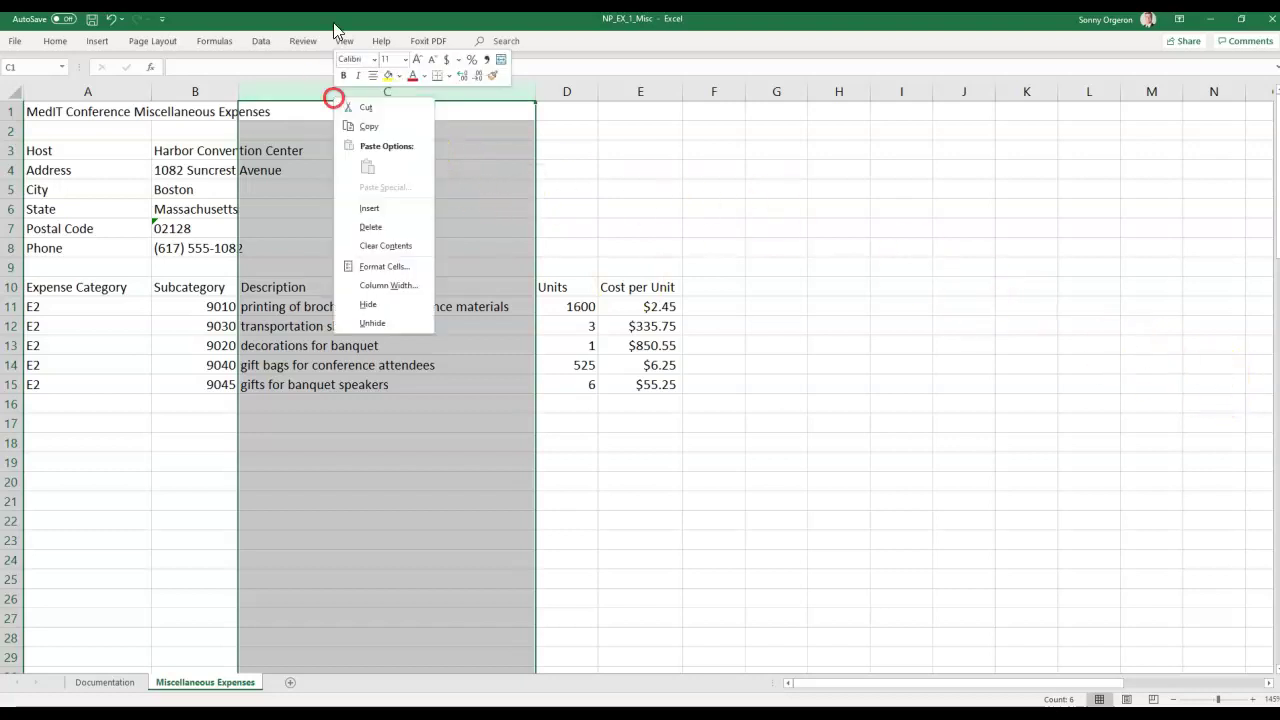
pyautogui.click(385, 288)
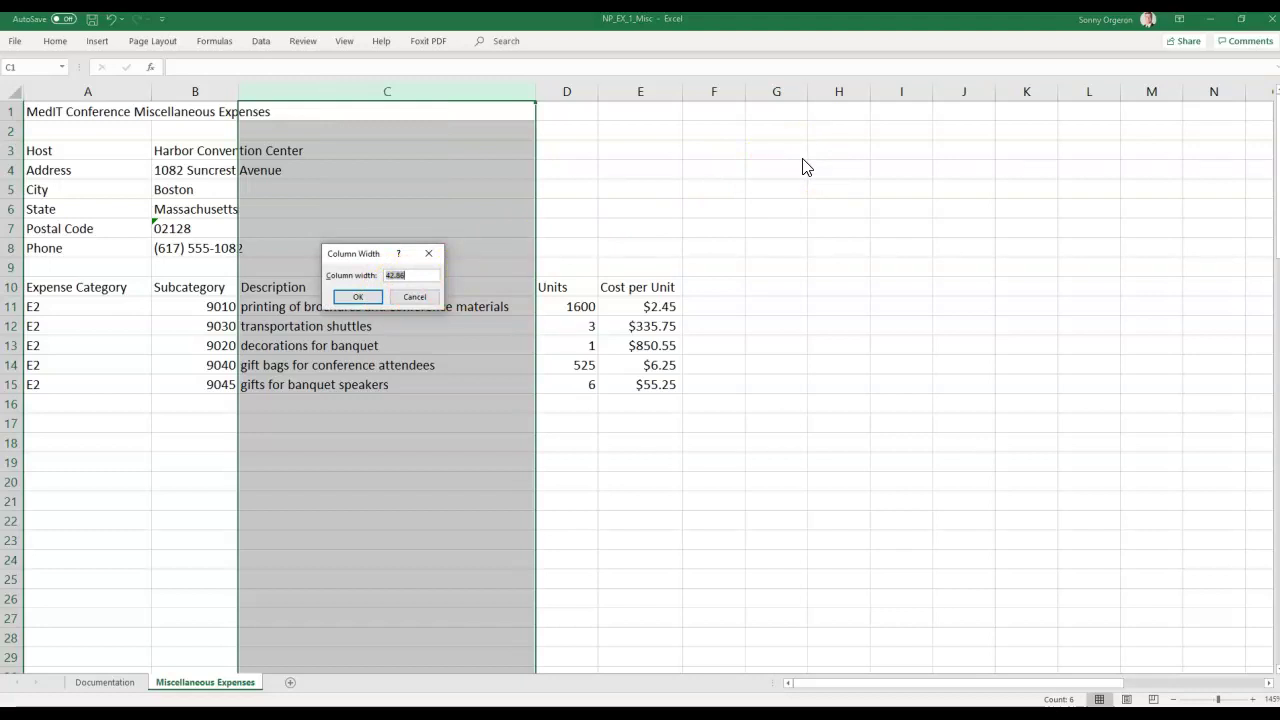
pyautogui.write('30')
pyautogui.press('Return')
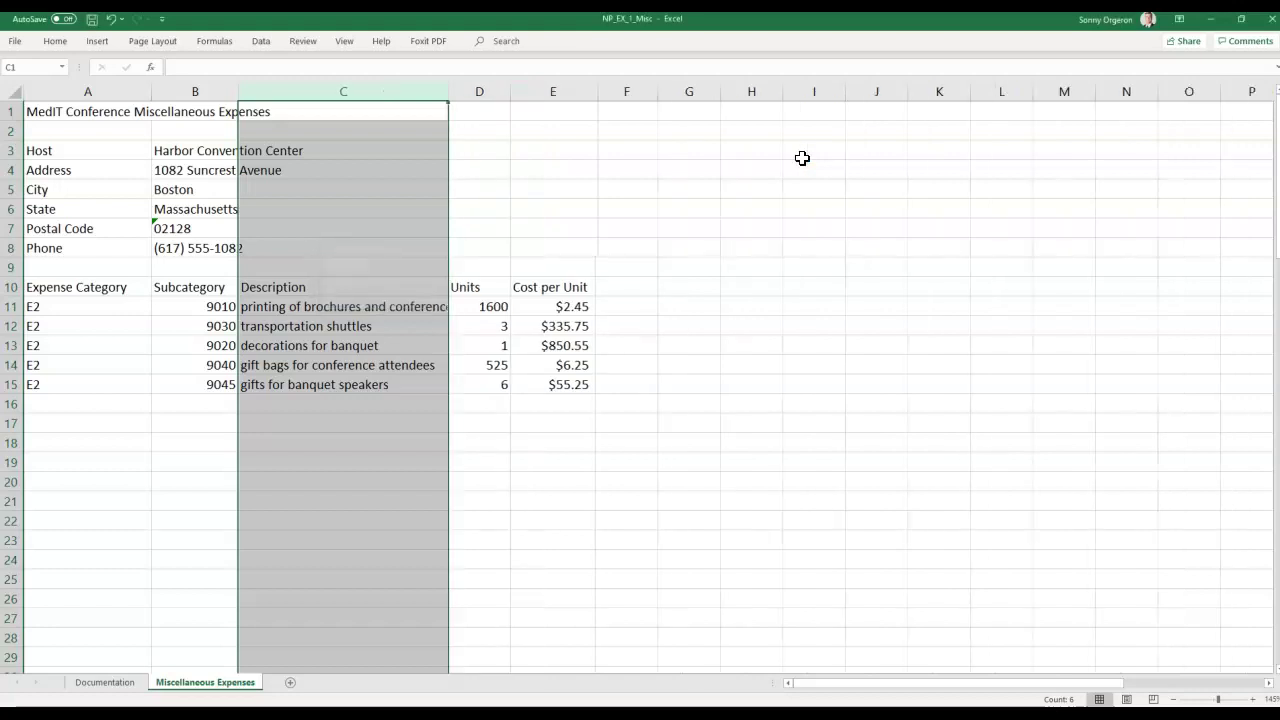
pyautogui.scroll(-1, 803, 160)
pyautogui.click(383, 484)
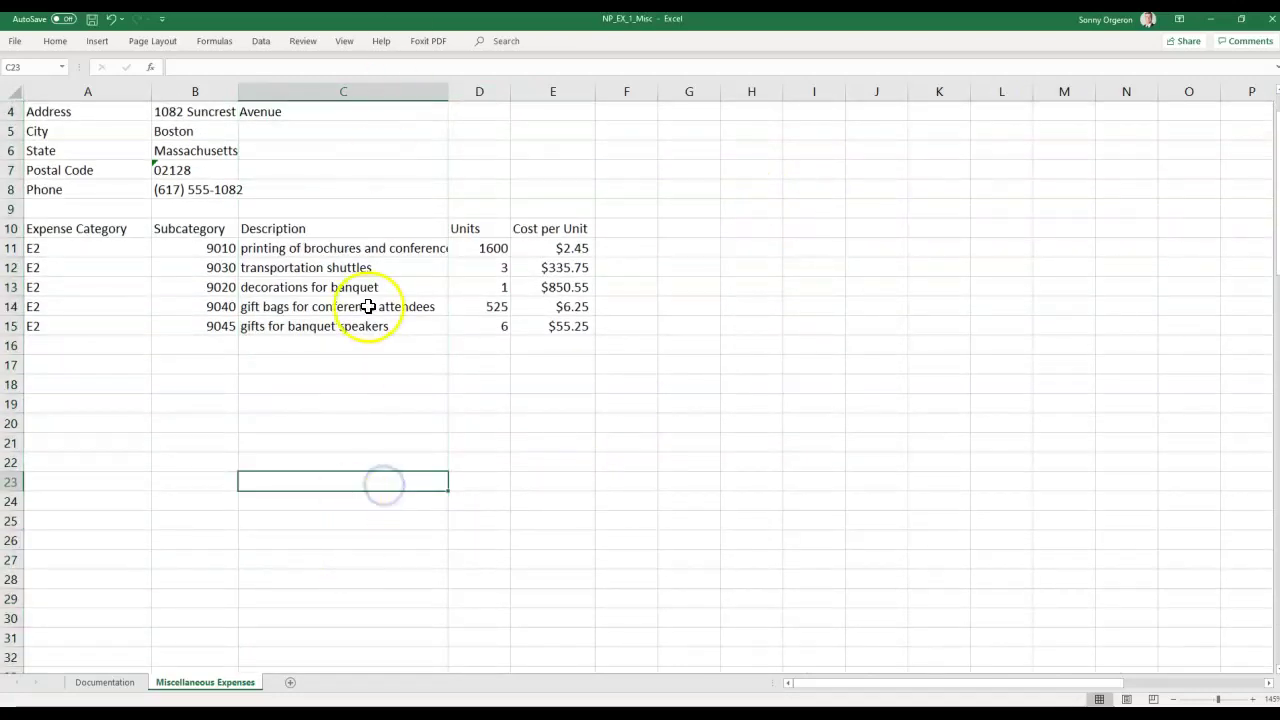
pyautogui.scroll(1, 356, 350)
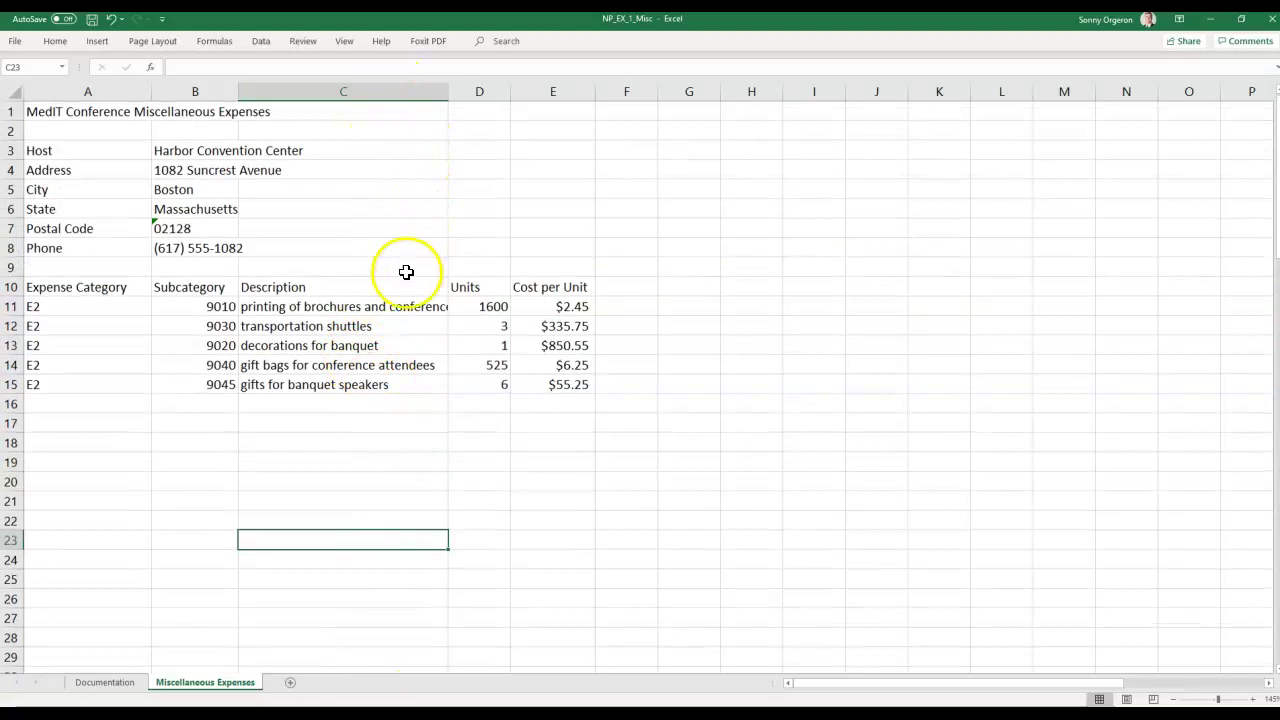
pyautogui.click(396, 309)
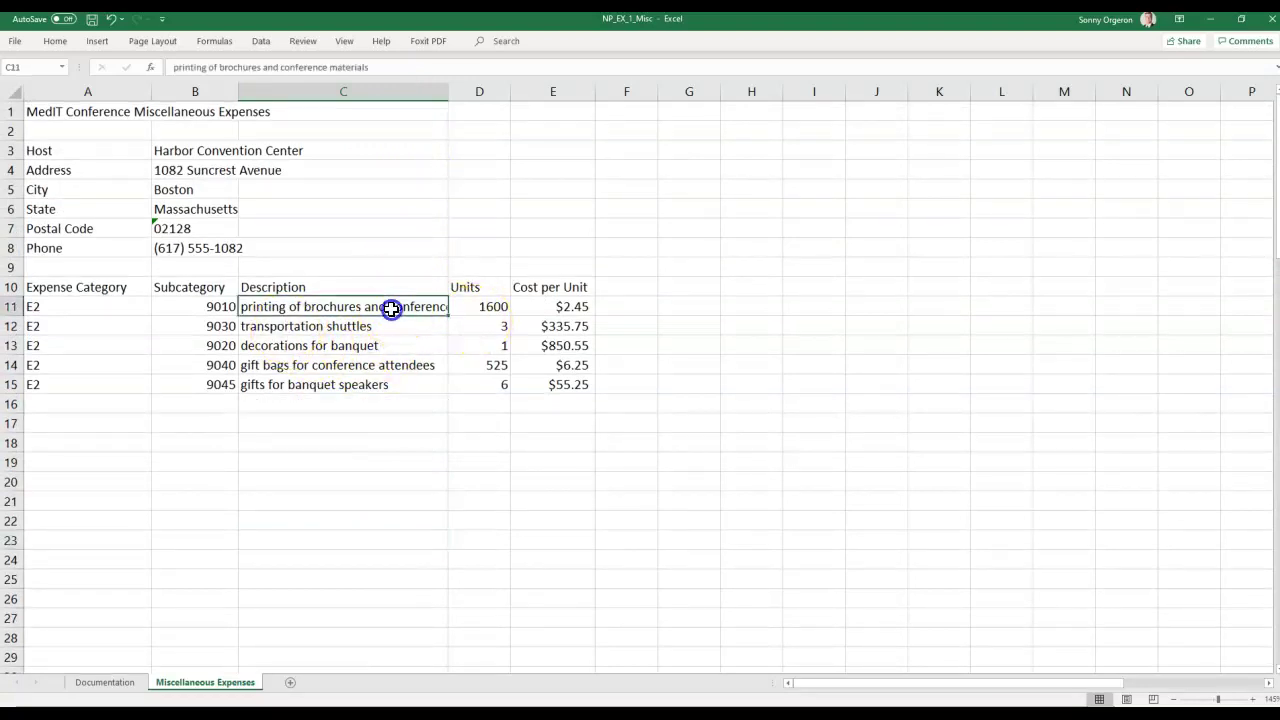
pyautogui.click(414, 462)
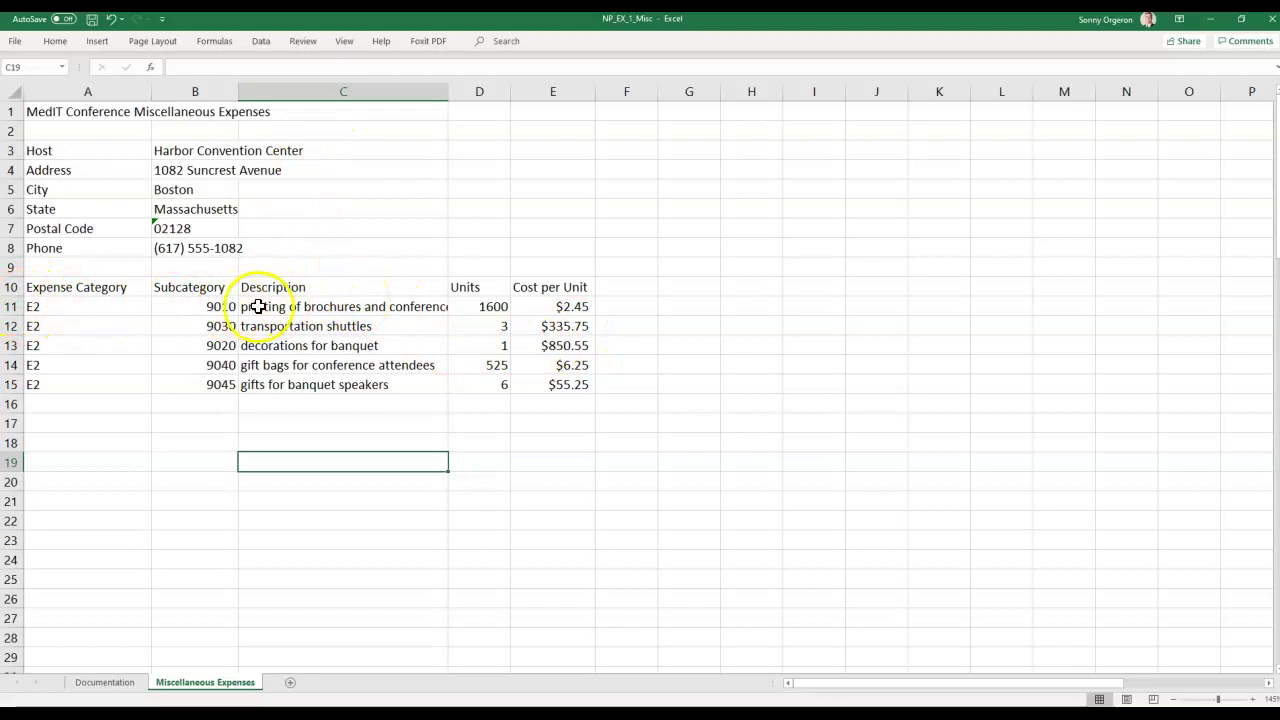
pyautogui.click(305, 308)
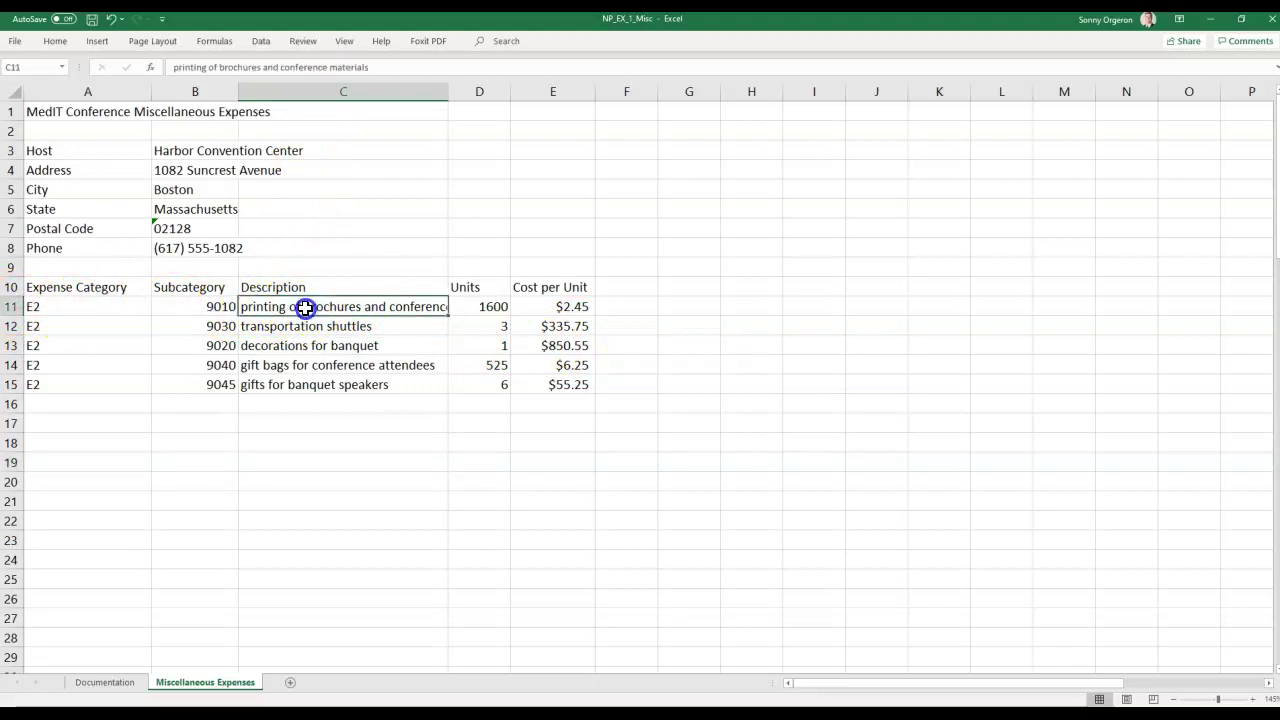
pyautogui.moveTo(305, 308); pyautogui.dragTo(314, 379)
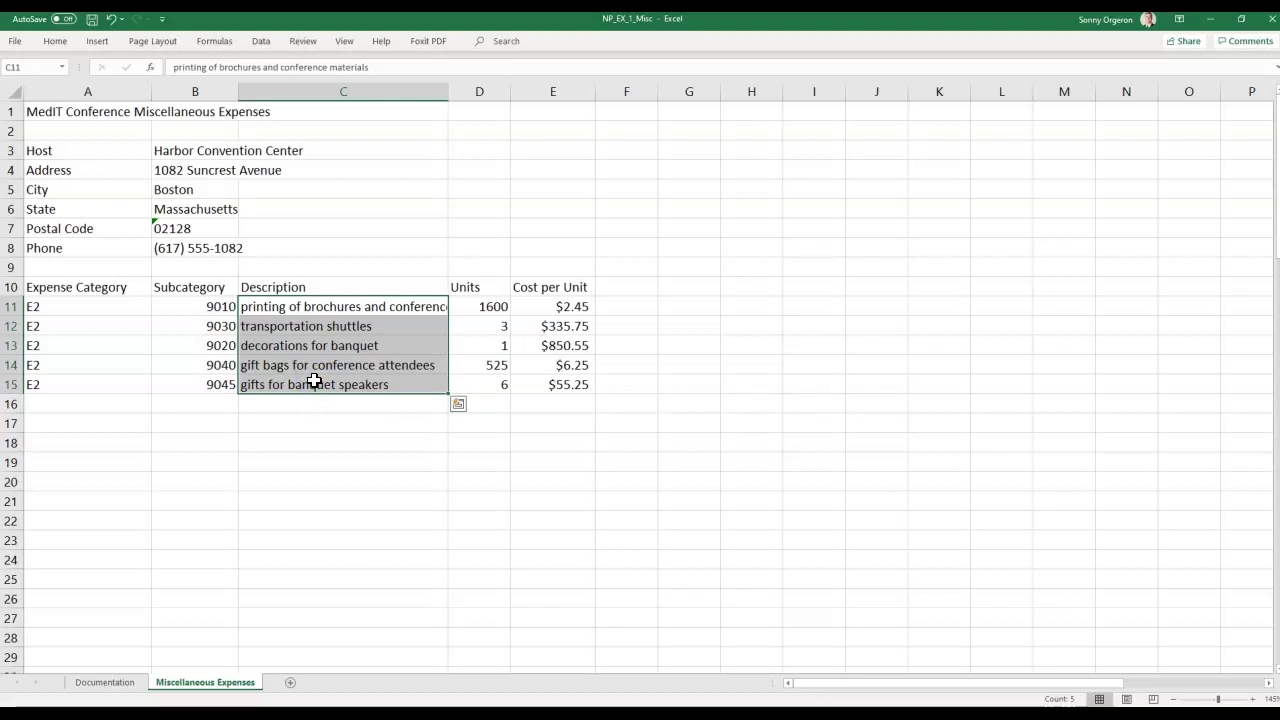
pyautogui.click(371, 270)
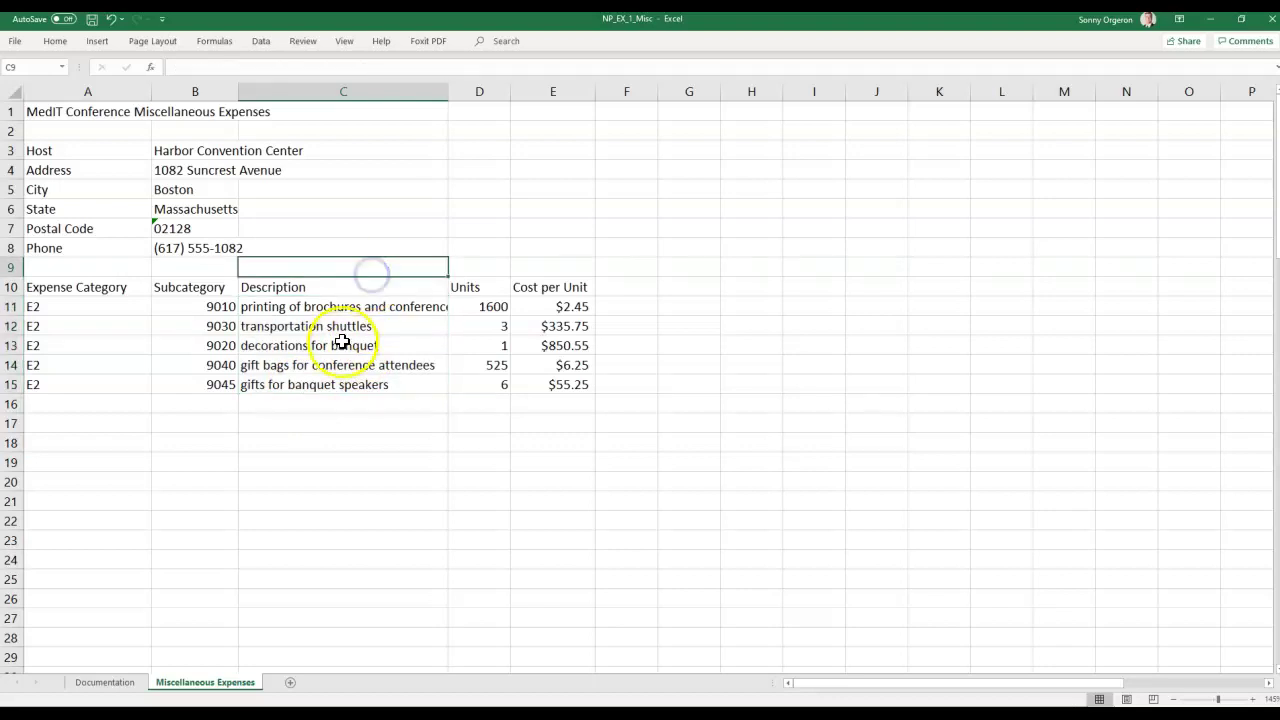
pyautogui.click(345, 295)
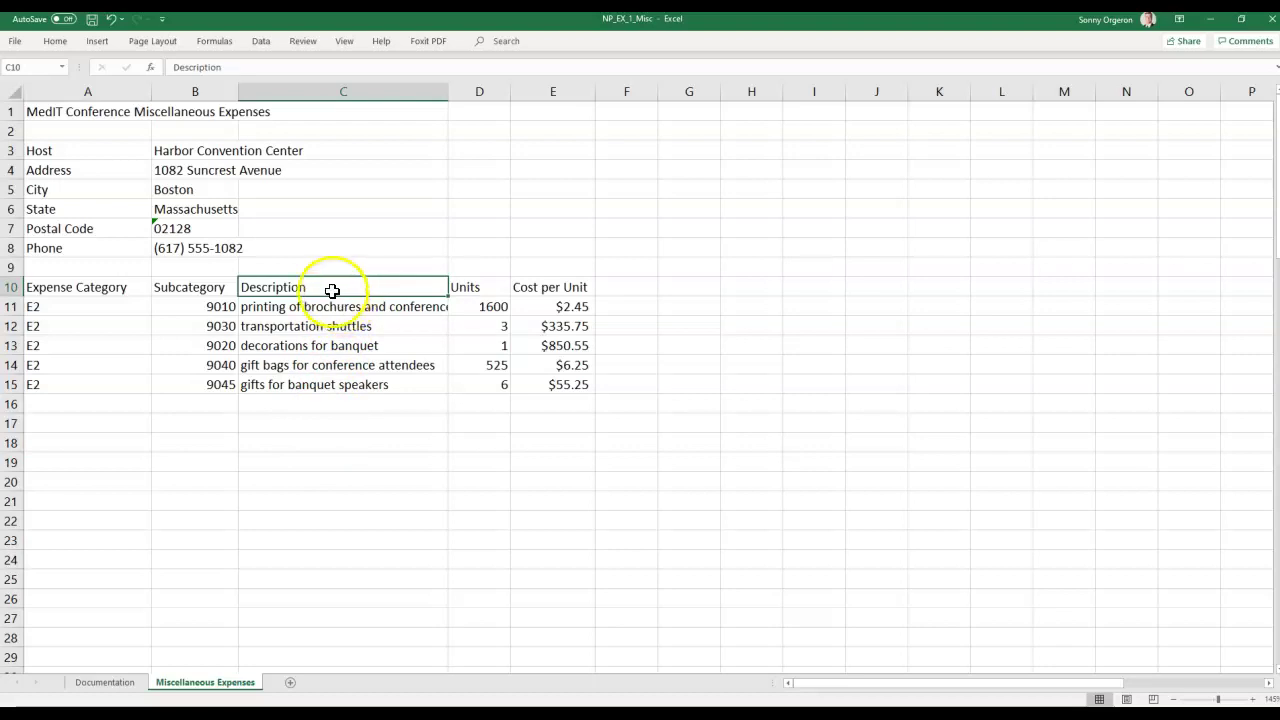
pyautogui.click(320, 306)
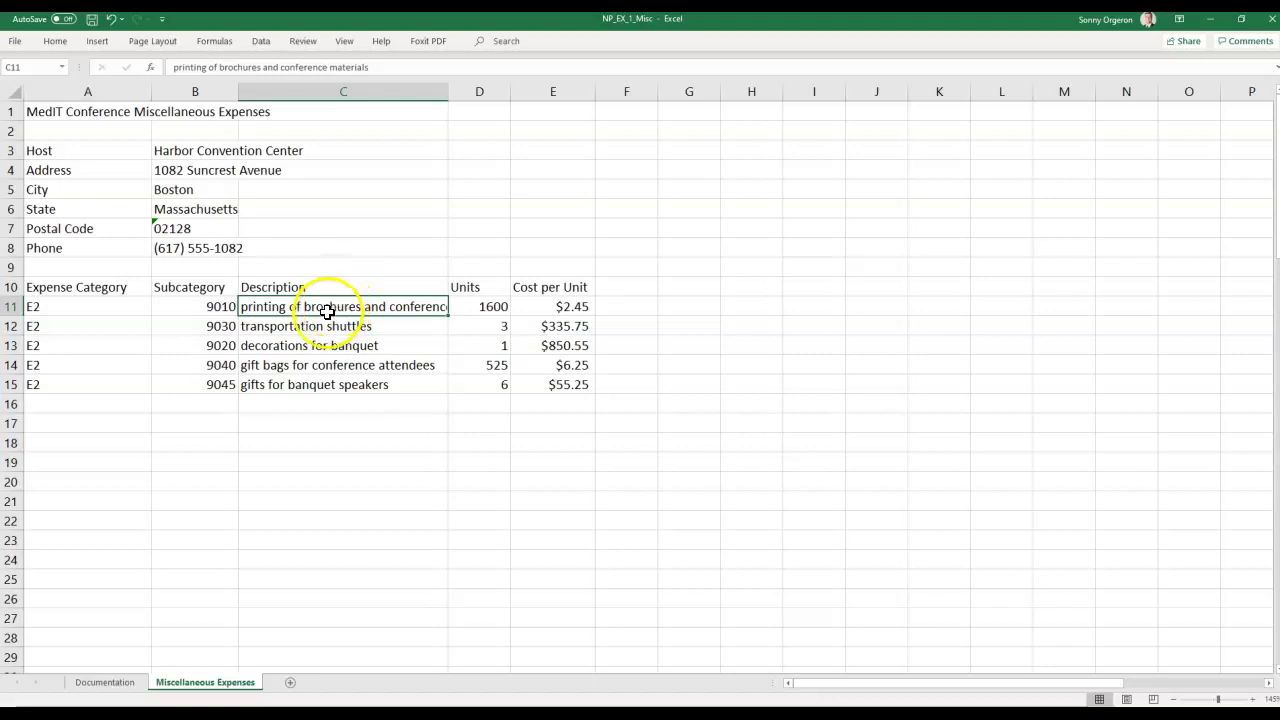
pyautogui.moveTo(331, 305); pyautogui.dragTo(334, 387)
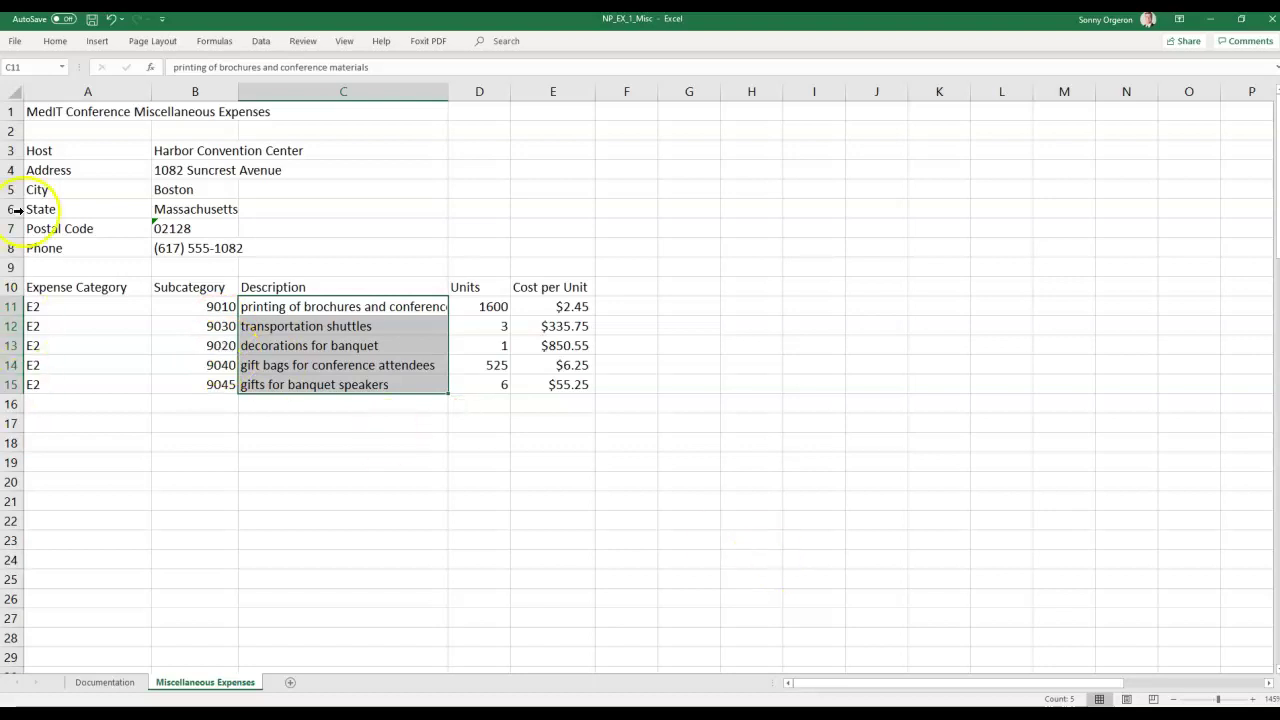
# Apply Wrap Text to C11:C15 so the brochure-printing description shows on two lines.
pyautogui.click(55, 40)
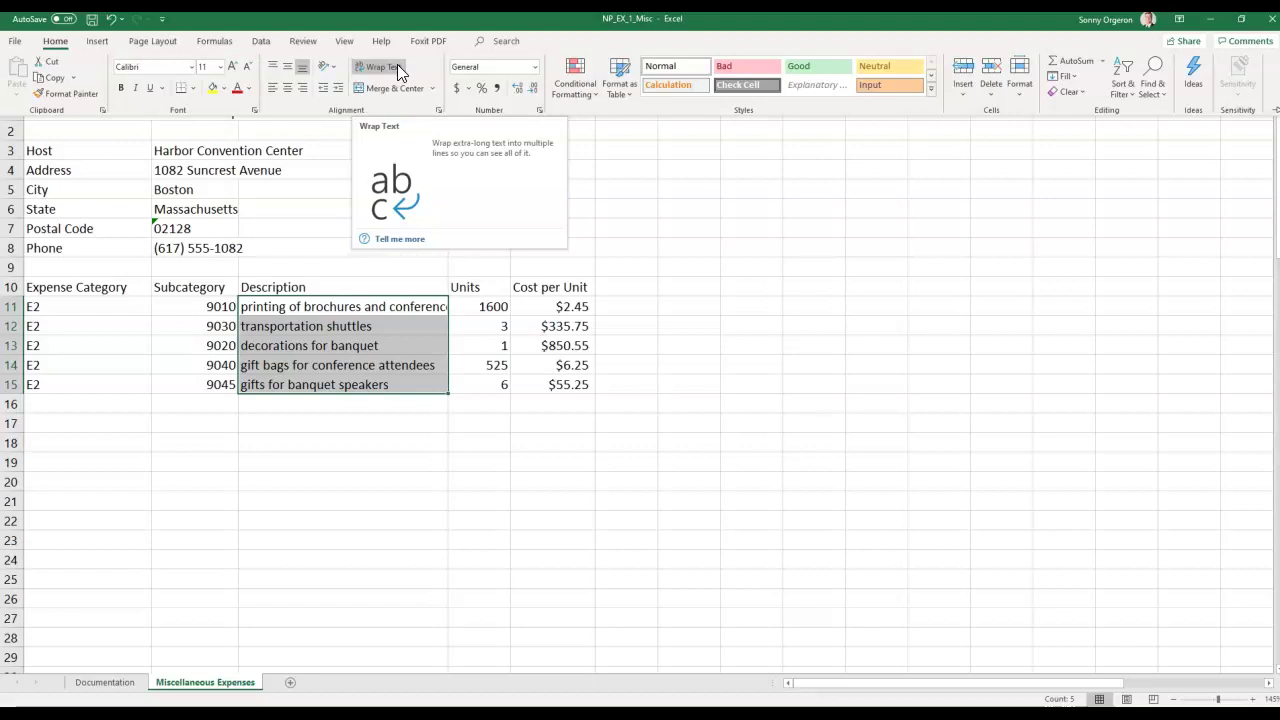
pyautogui.click(380, 67)
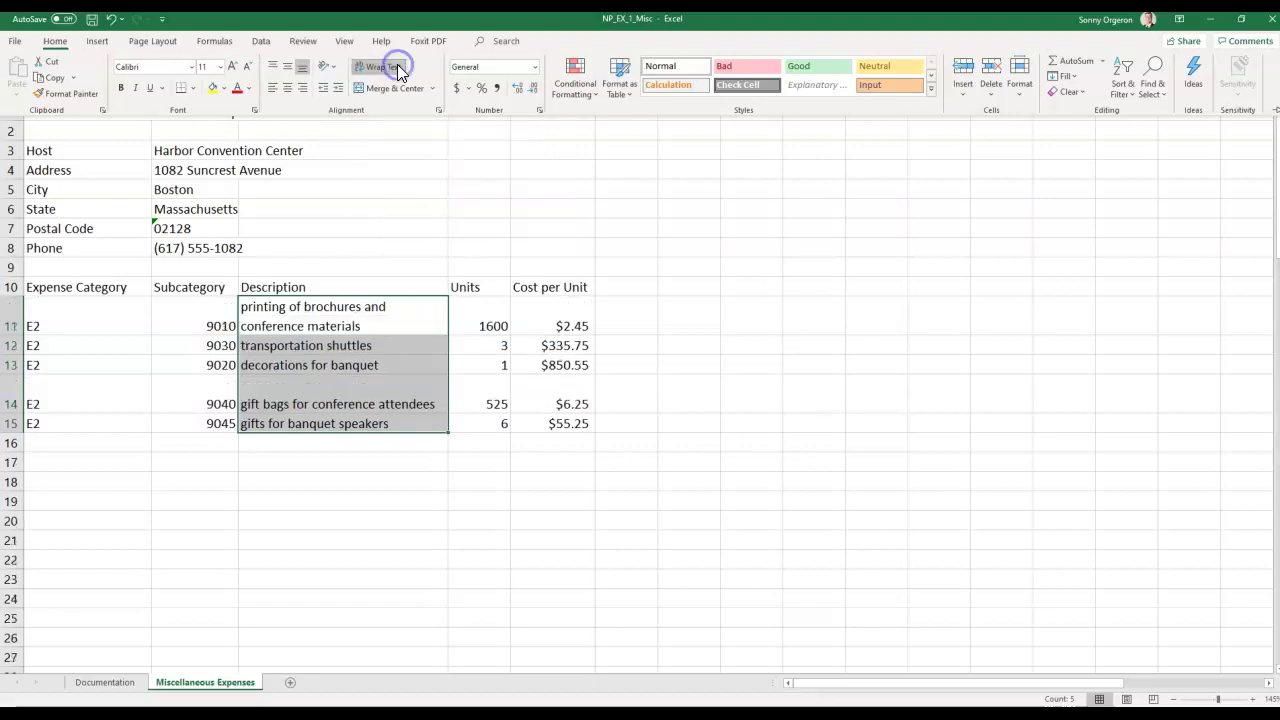
pyautogui.click(420, 491)
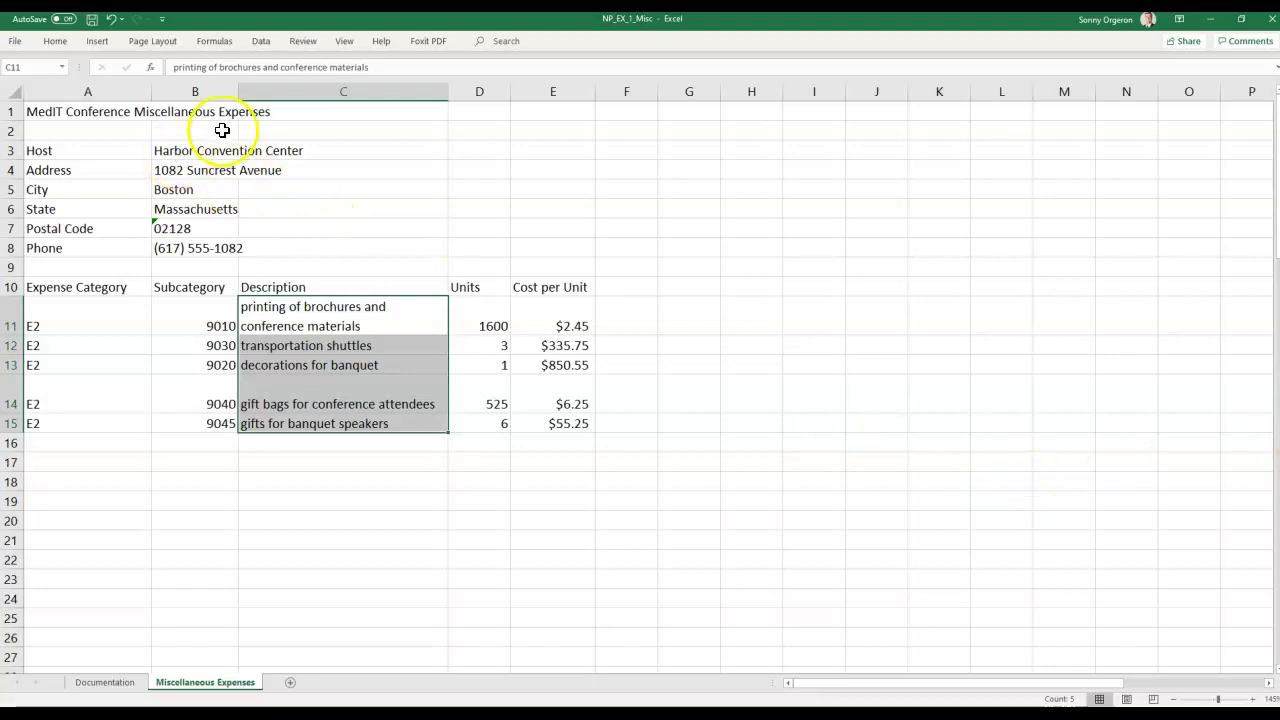
pyautogui.click(75, 132)
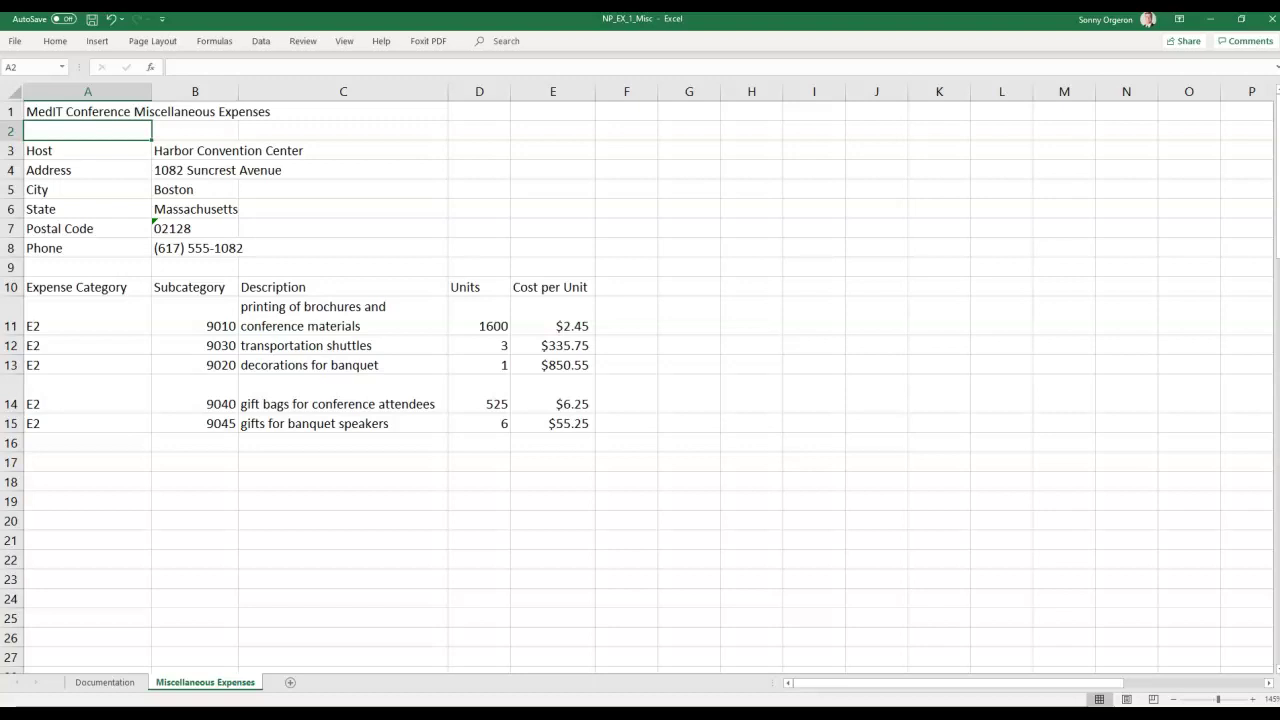
# Drag row 14's bottom border upward to remove the extra space in the gift-bags row.
pyautogui.hotkey('alt', 'Tab')
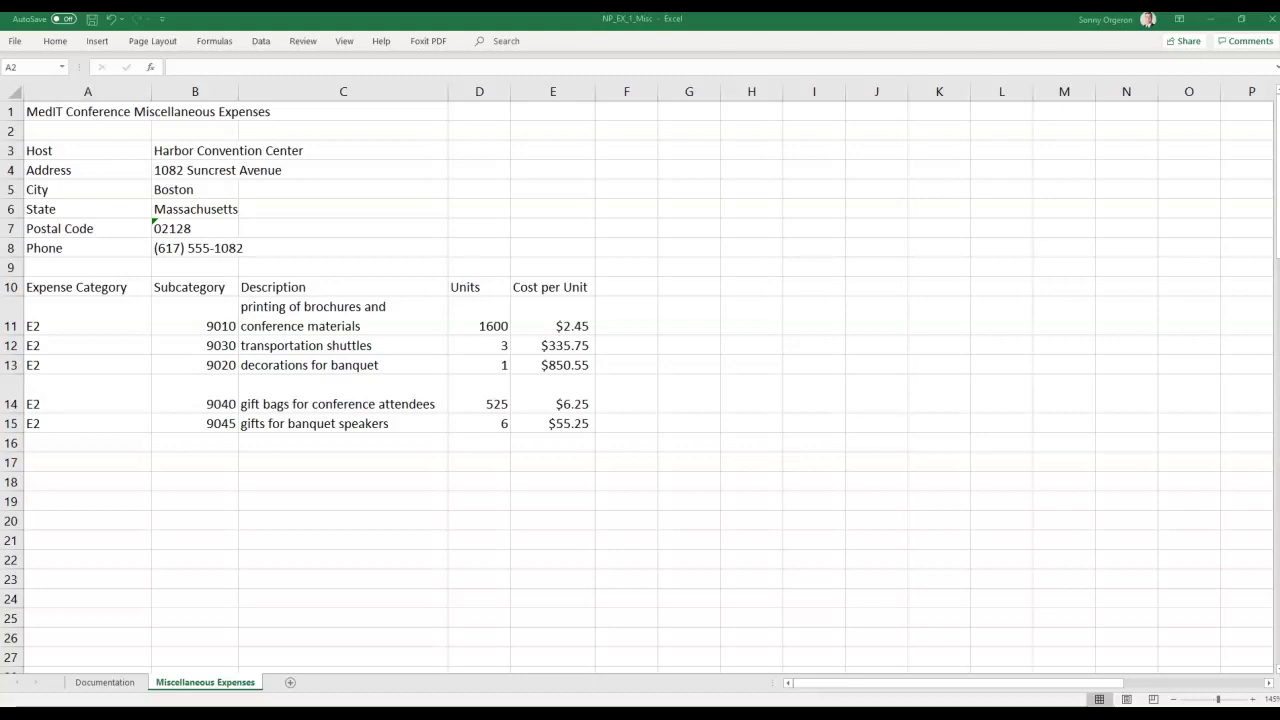
pyautogui.click(13, 400)
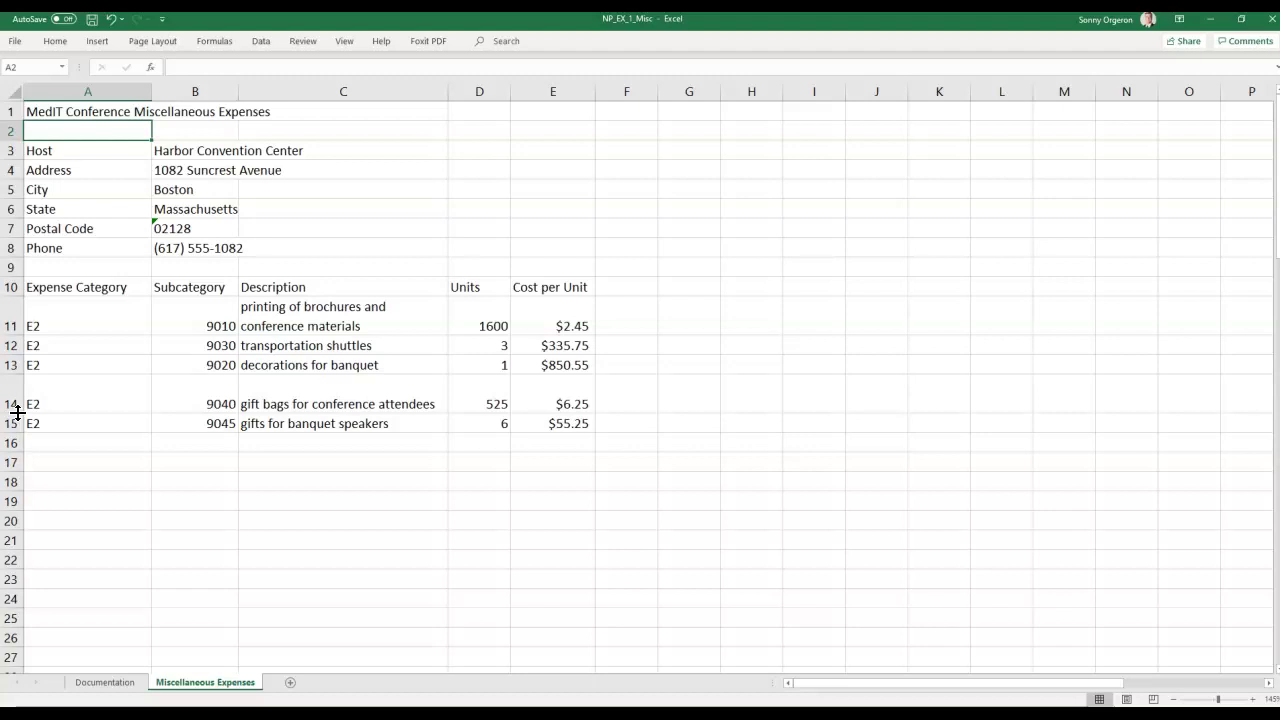
pyautogui.moveTo(17, 412); pyautogui.dragTo(17, 412)
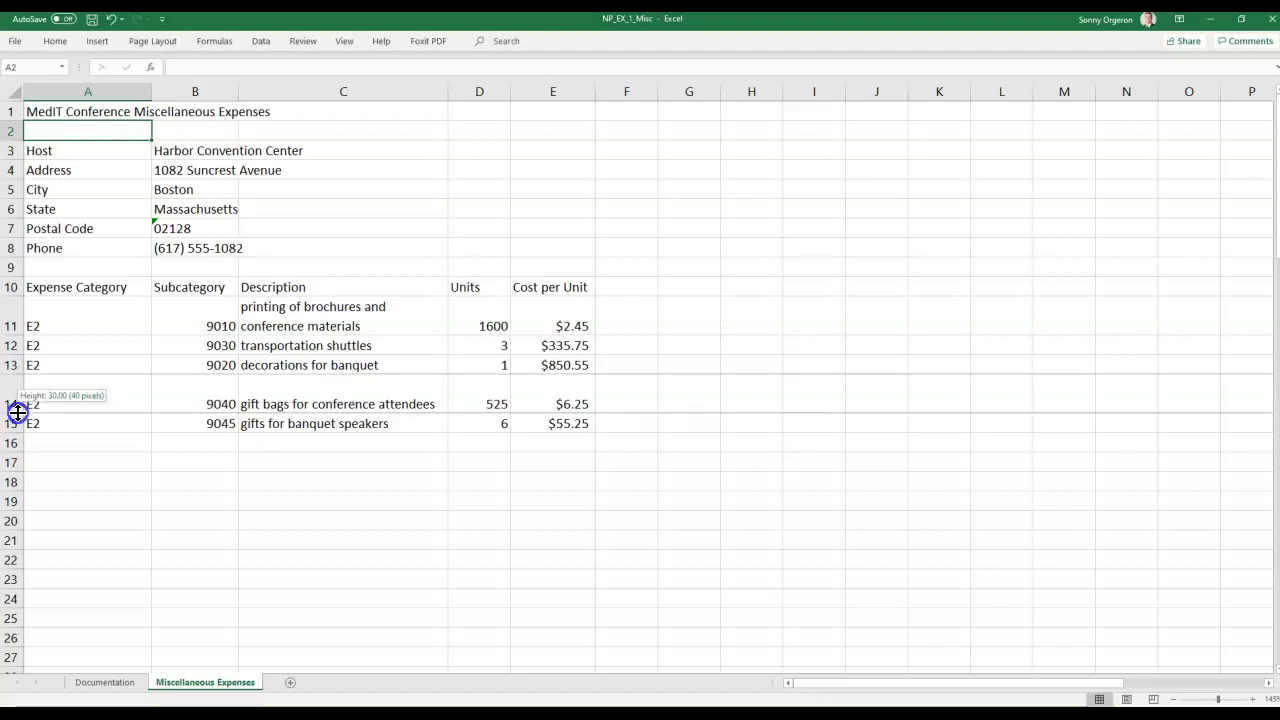
pyautogui.moveTo(17, 412); pyautogui.dragTo(15, 397)
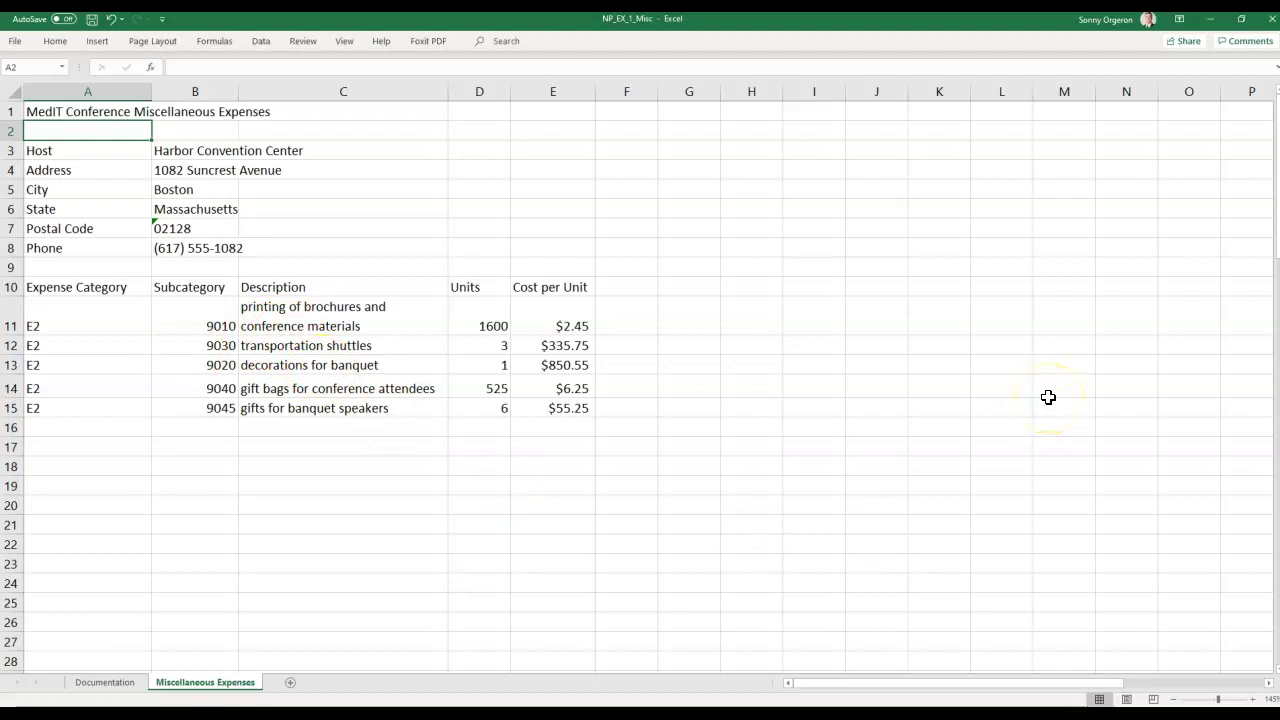
# Confirm a row height of 18 for row 14 in the Row Height dialog.
pyautogui.rightClick(12, 388)
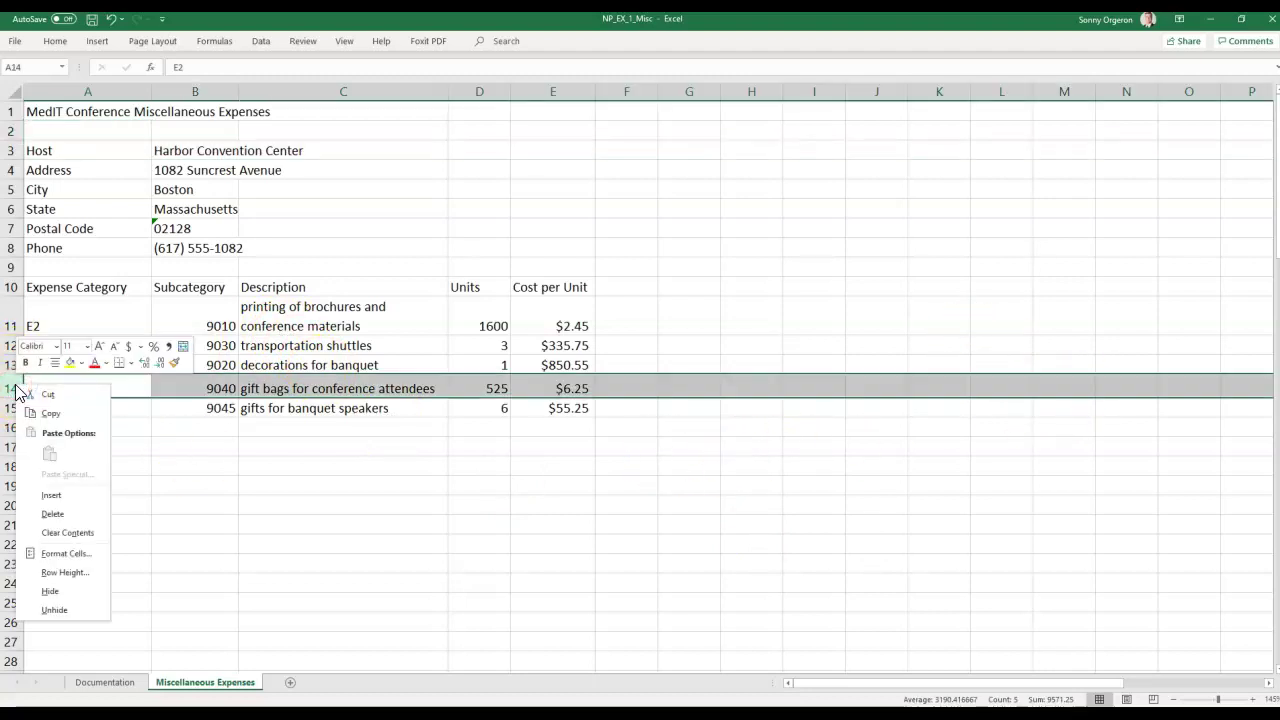
pyautogui.click(65, 572)
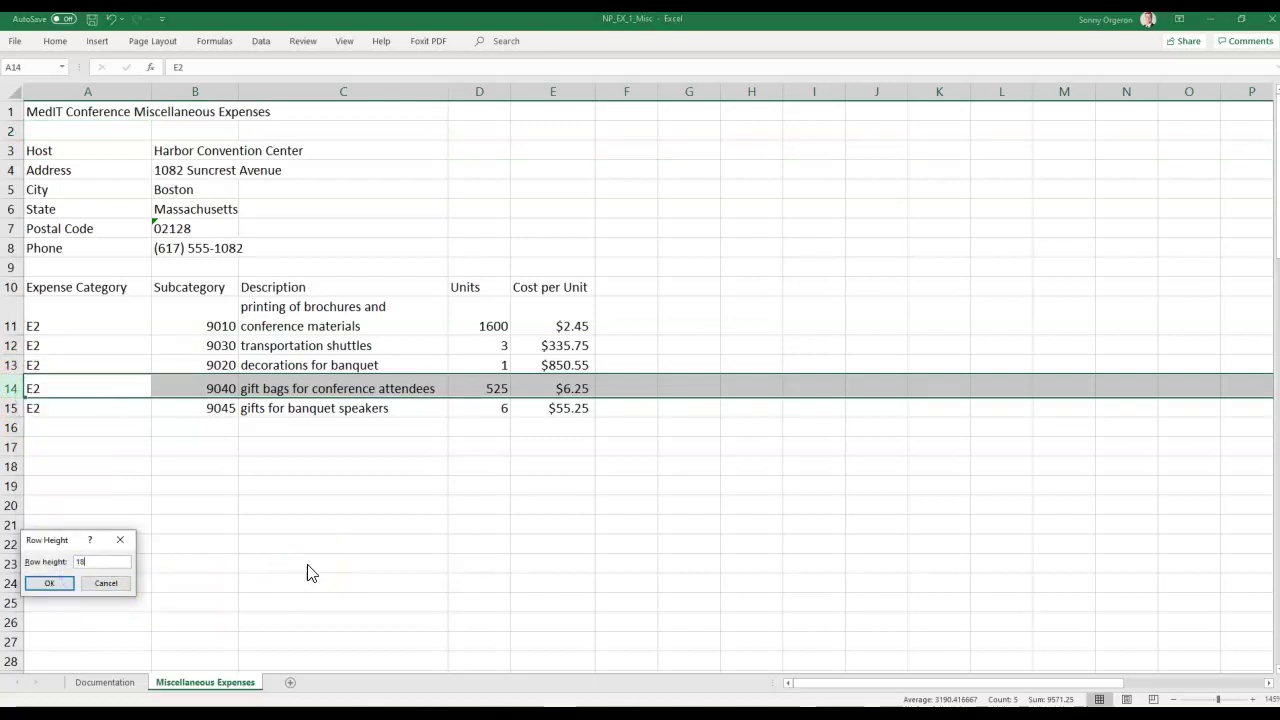
pyautogui.press('Return')
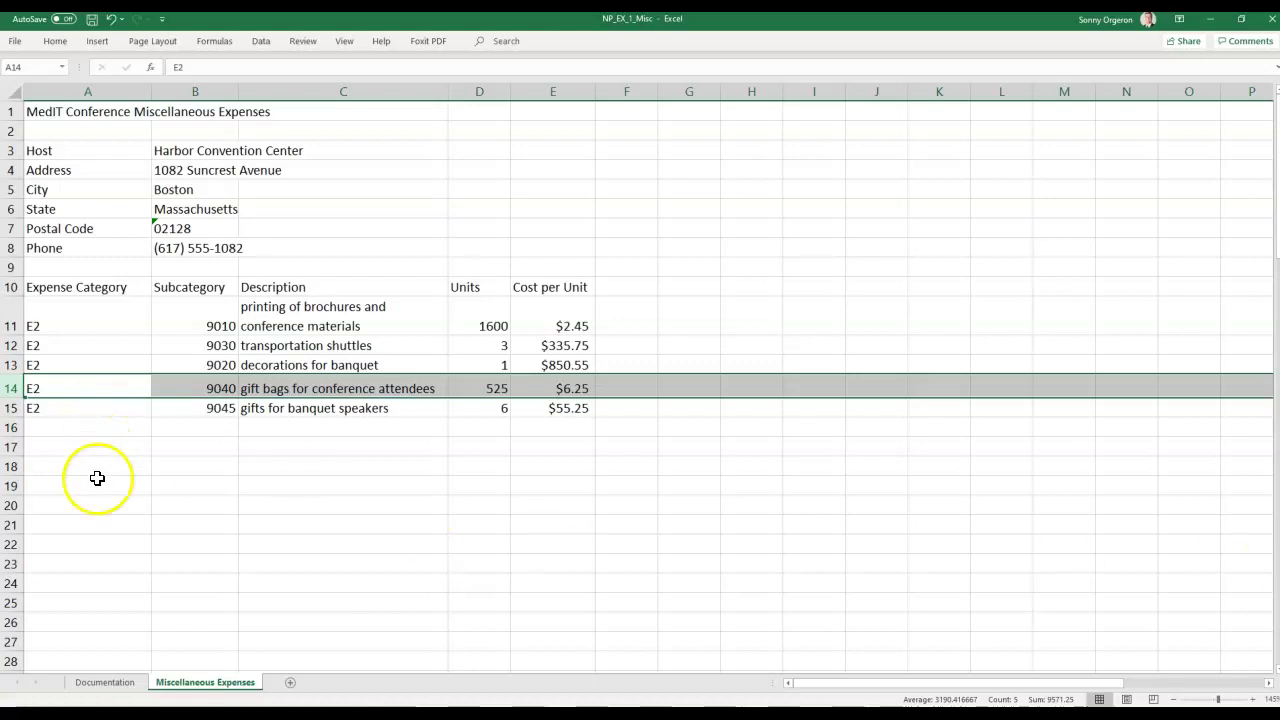
pyautogui.click(176, 498)
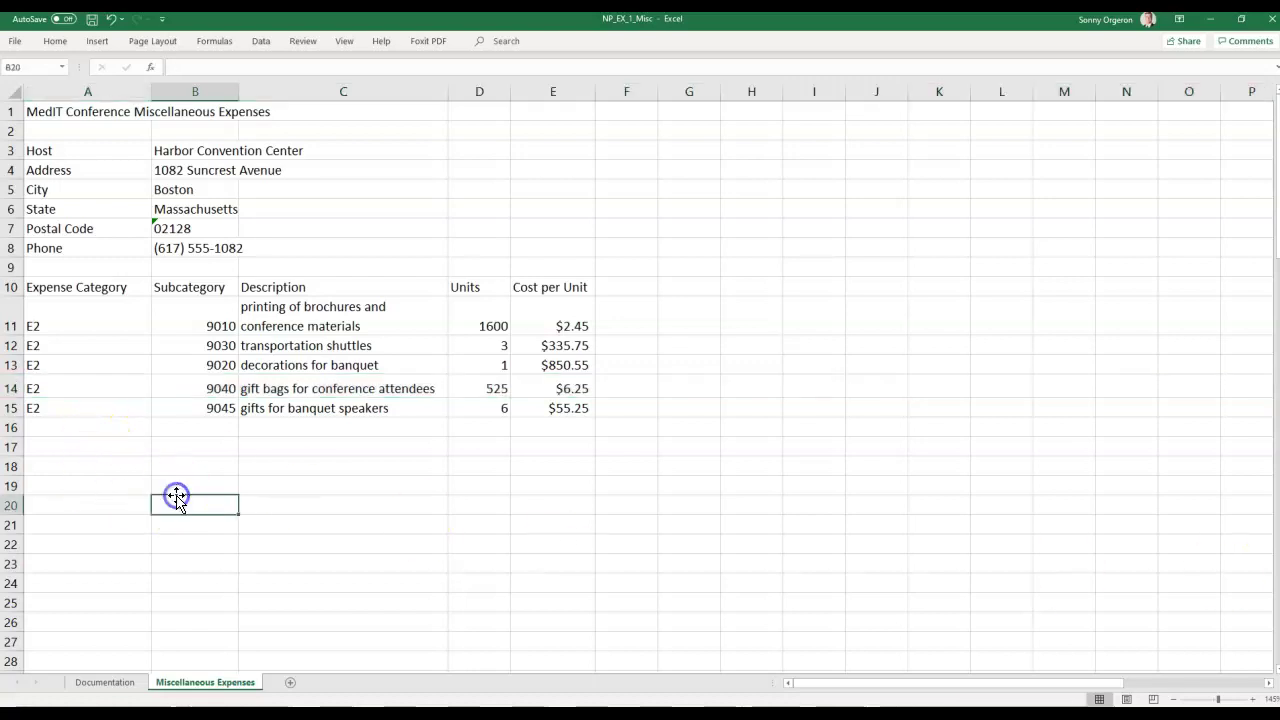
# Save the NP_EX_1_Misc workbook and move the MindTap lesson window back over Excel.
pyautogui.click(93, 25)
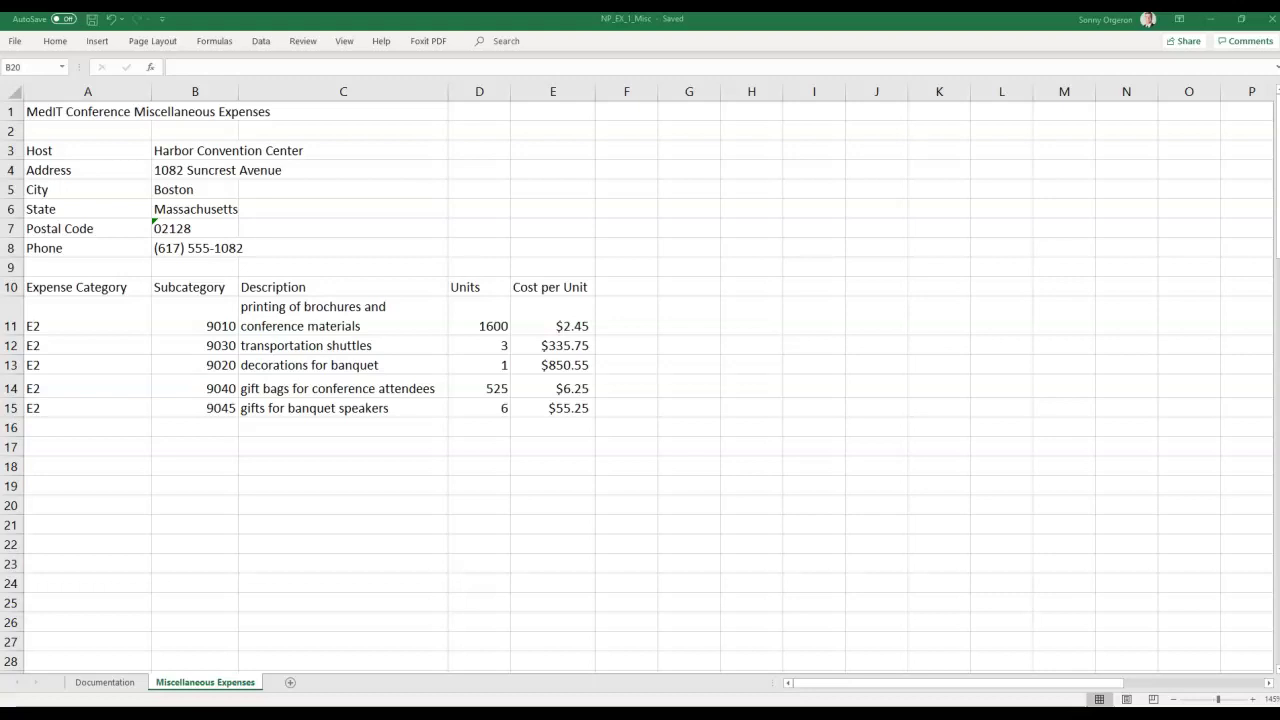
pyautogui.moveTo(1279, 72); pyautogui.dragTo(766, 19)
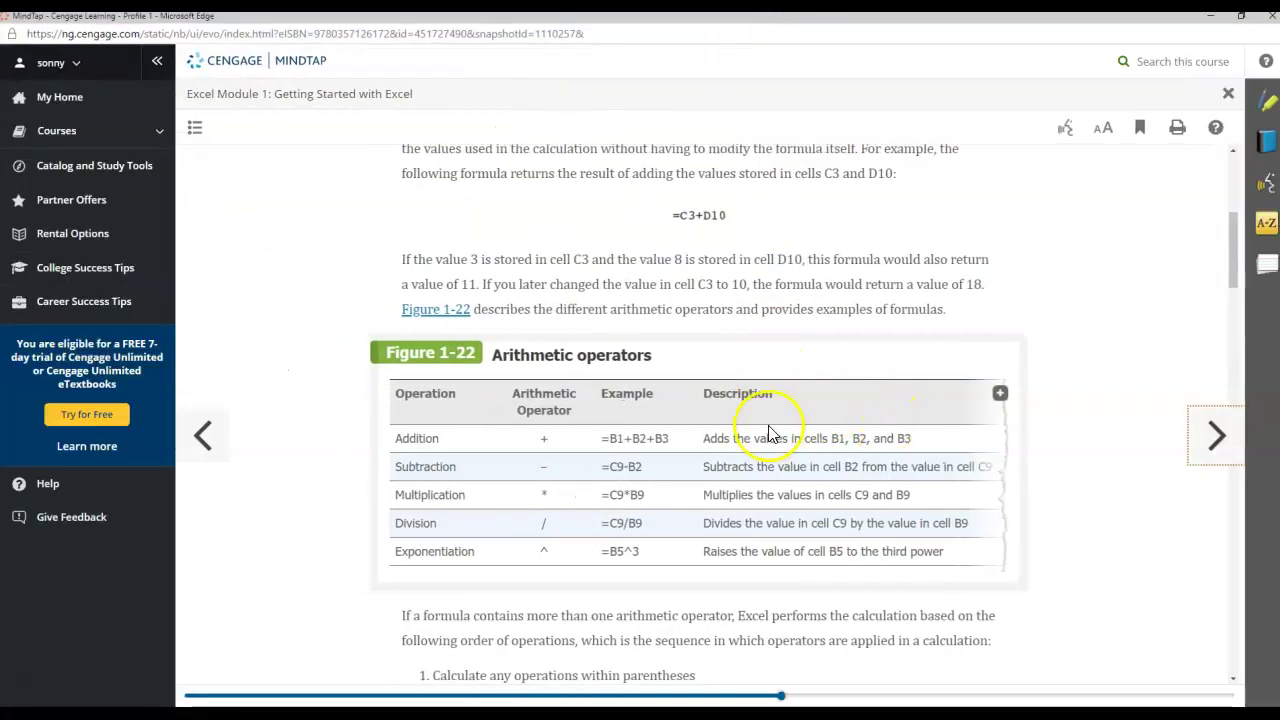
# Scroll the MindTap reading to the steps for calculating the total cost of printing.
pyautogui.scroll(3, 774, 360)
pyautogui.scroll(-10, 776, 333)
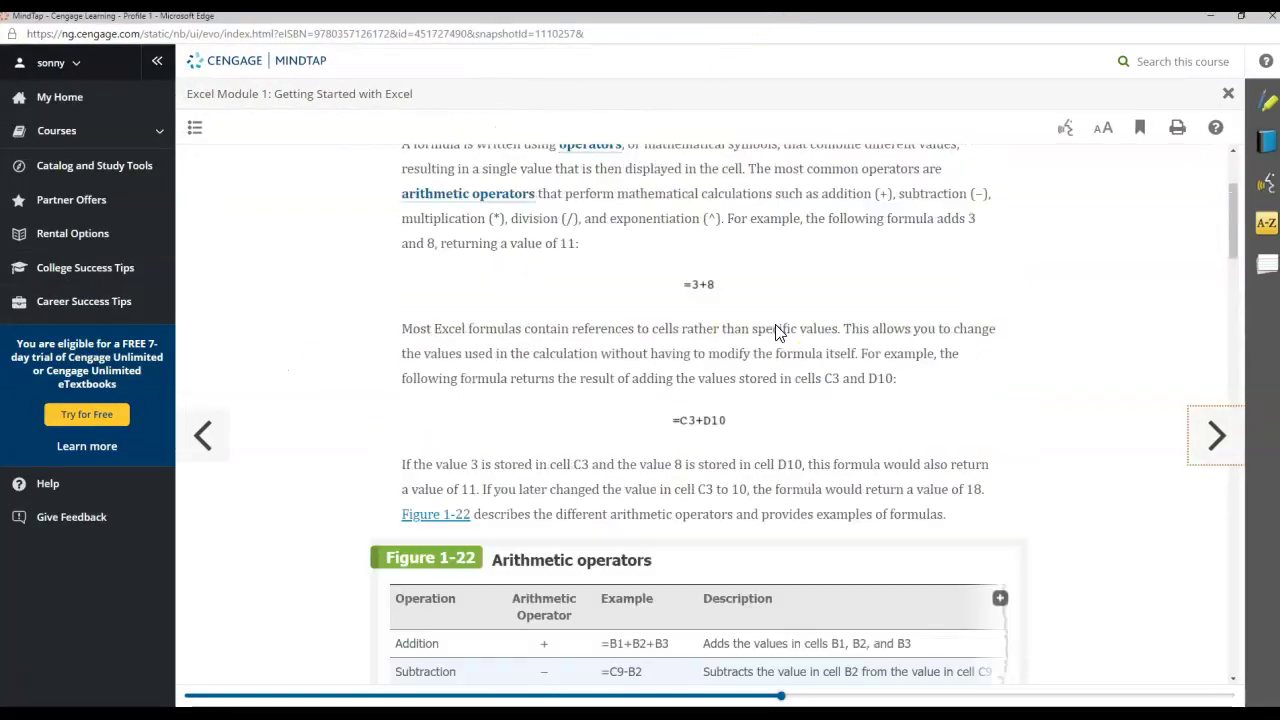
pyautogui.scroll(-3, 776, 333)
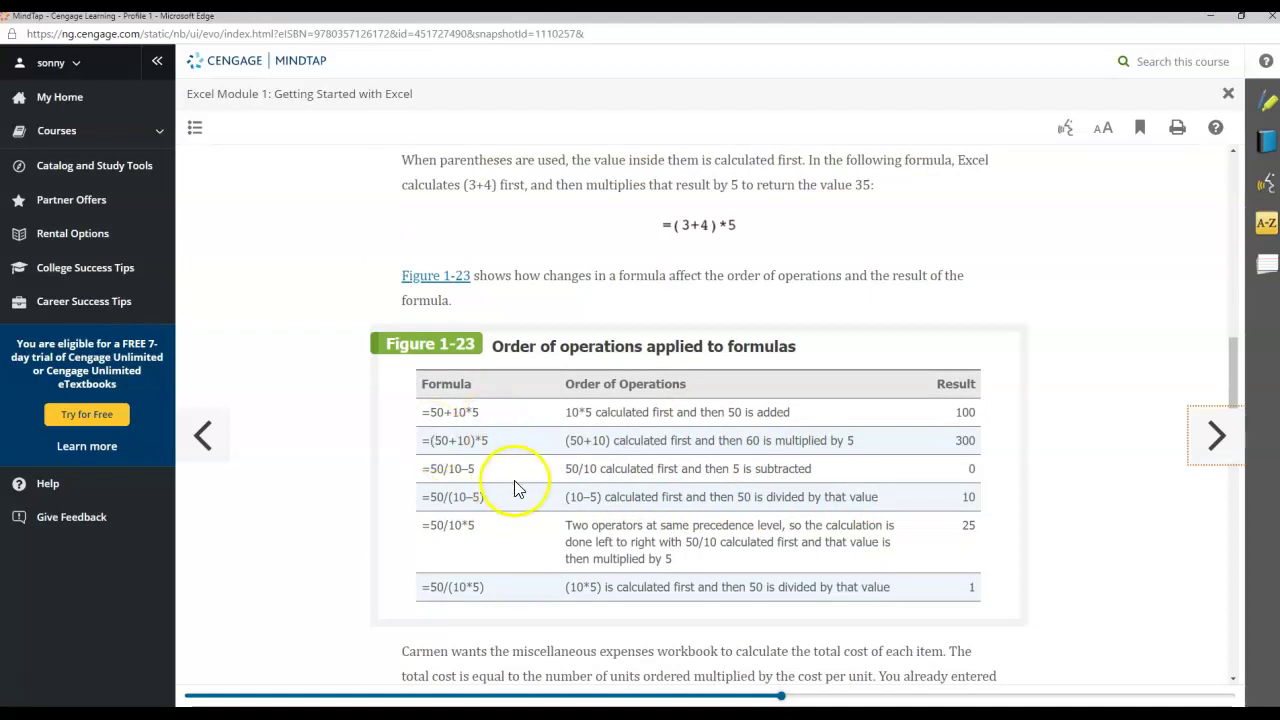
pyautogui.scroll(-4, 512, 480)
pyautogui.scroll(-2, 519, 488)
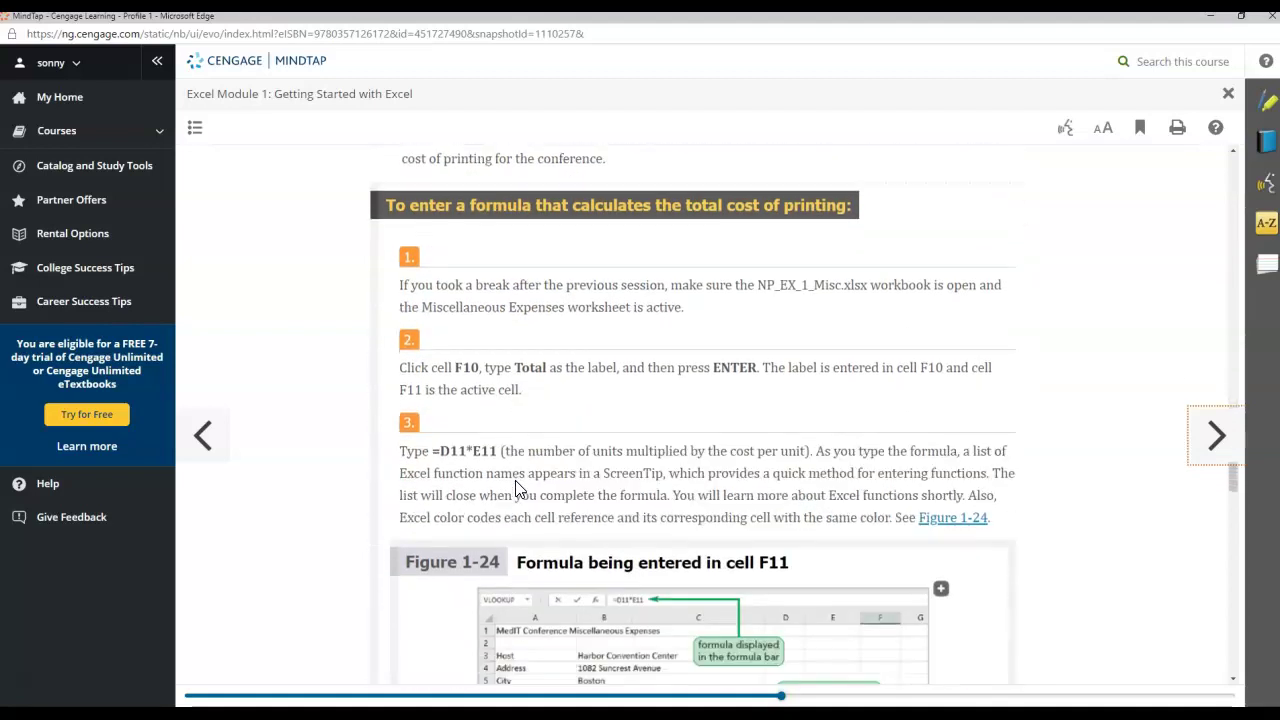
pyautogui.scroll(-1, 519, 488)
pyautogui.scroll(1, 519, 488)
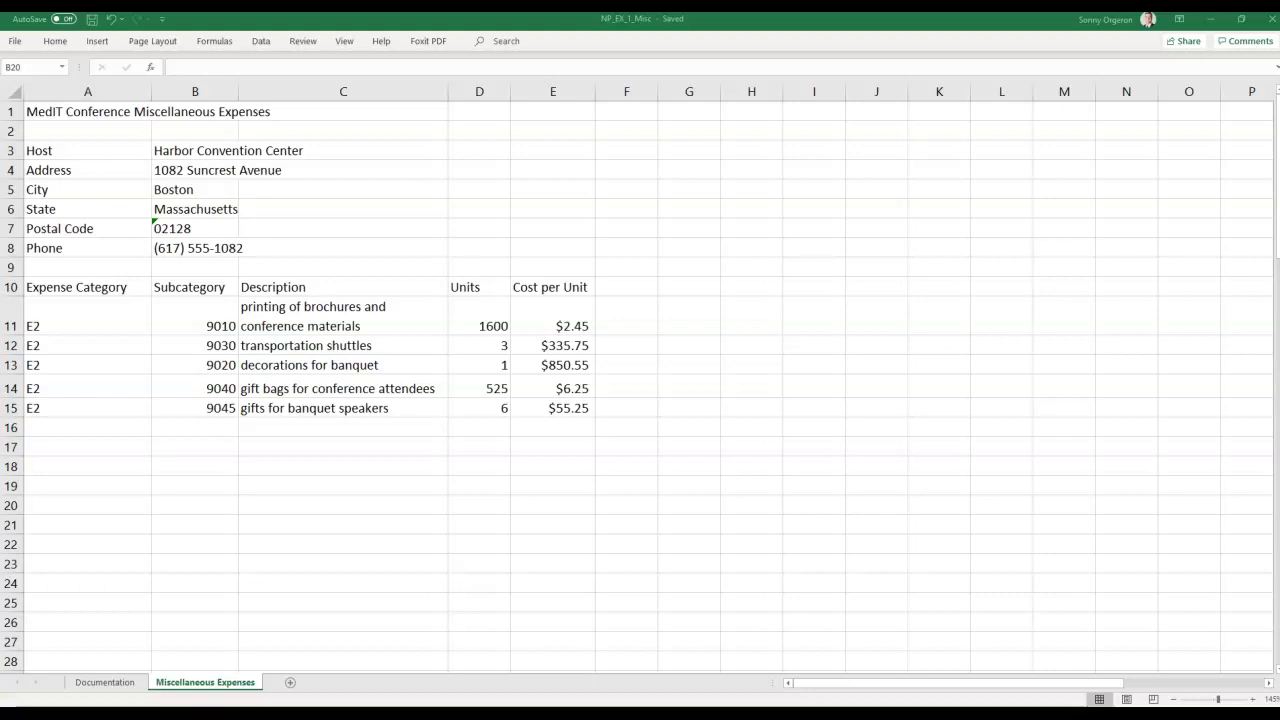
# Enter the heading Total in F10 and the formula =D11*E11 in F11, giving $3,920.00.
pyautogui.click(190, 683)
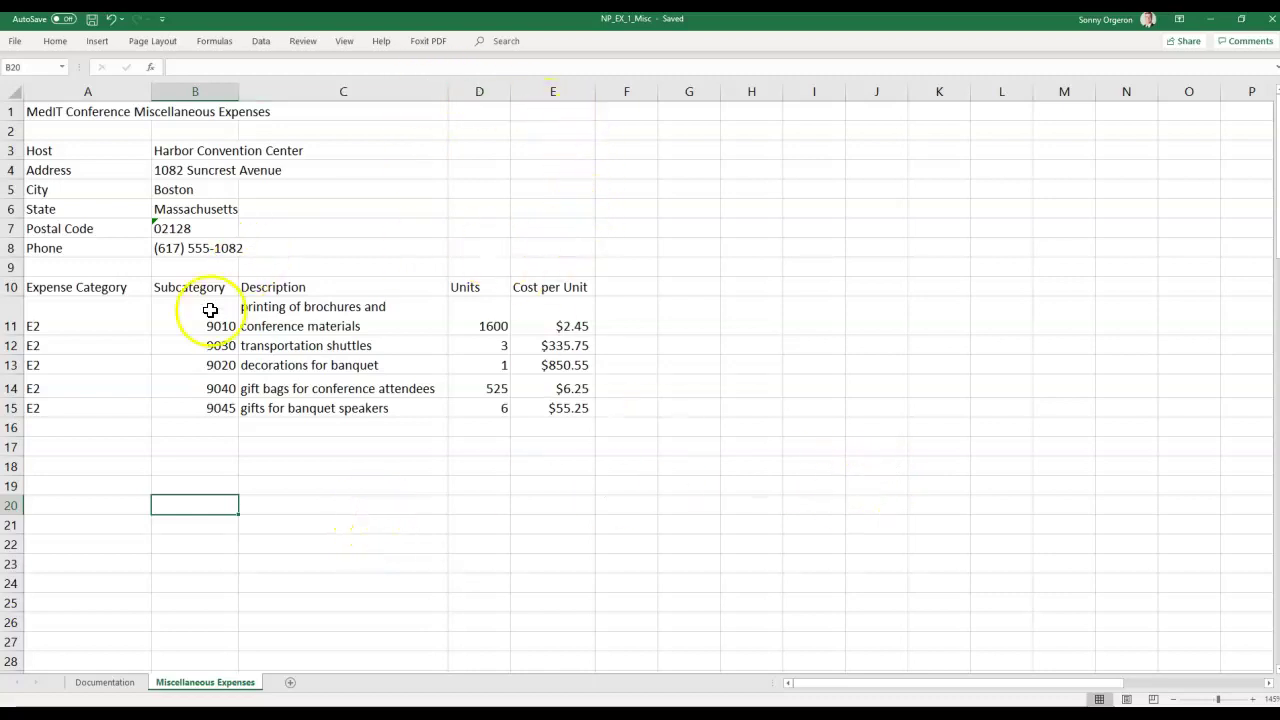
pyautogui.click(545, 288)
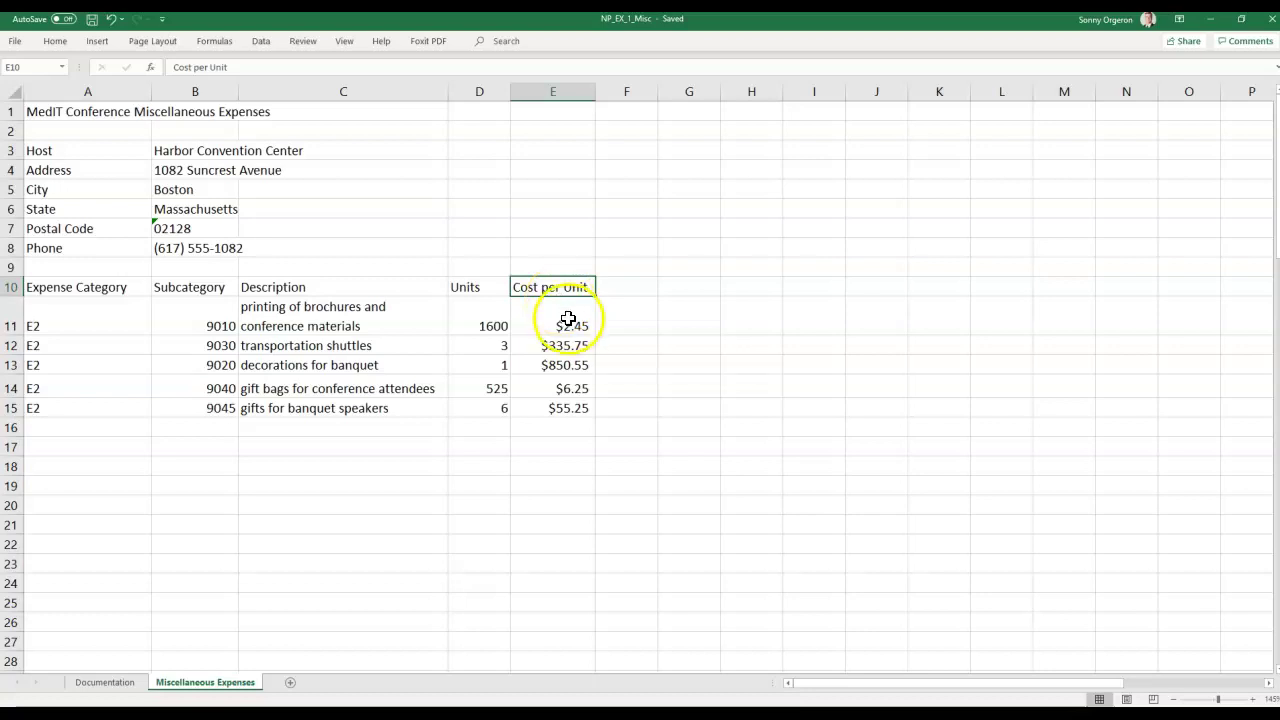
pyautogui.click(606, 291)
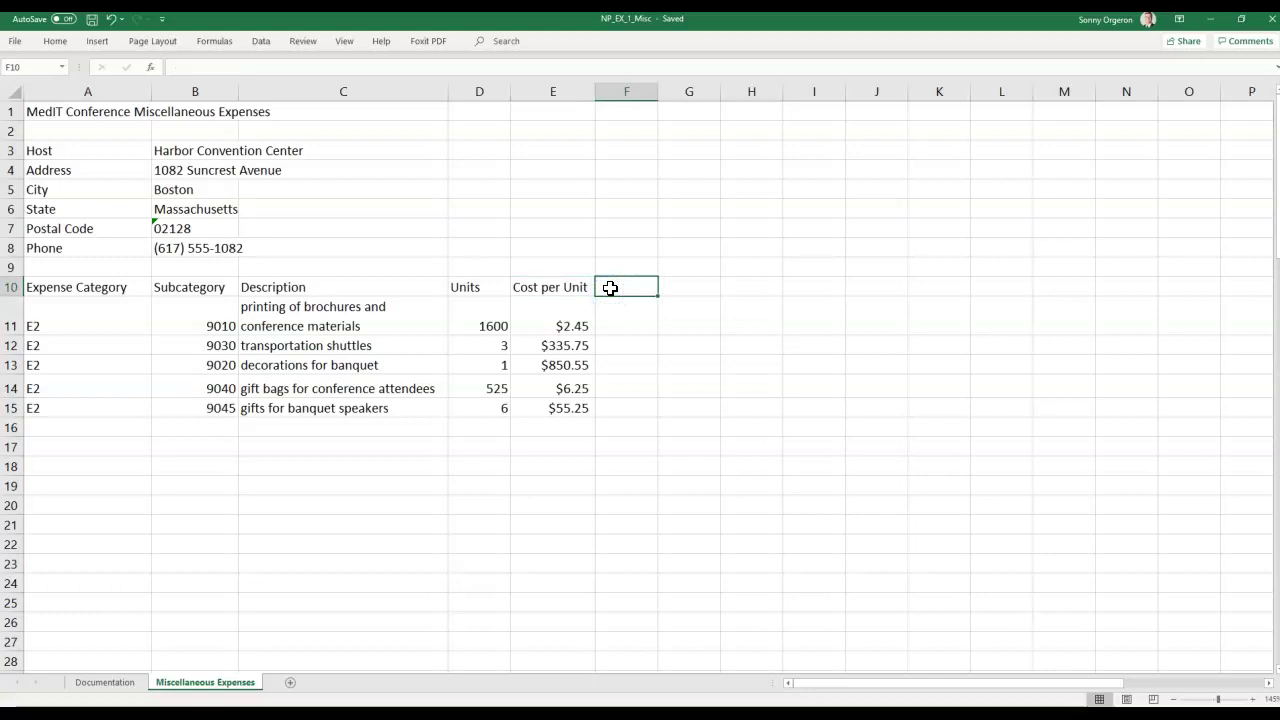
pyautogui.write('Total')
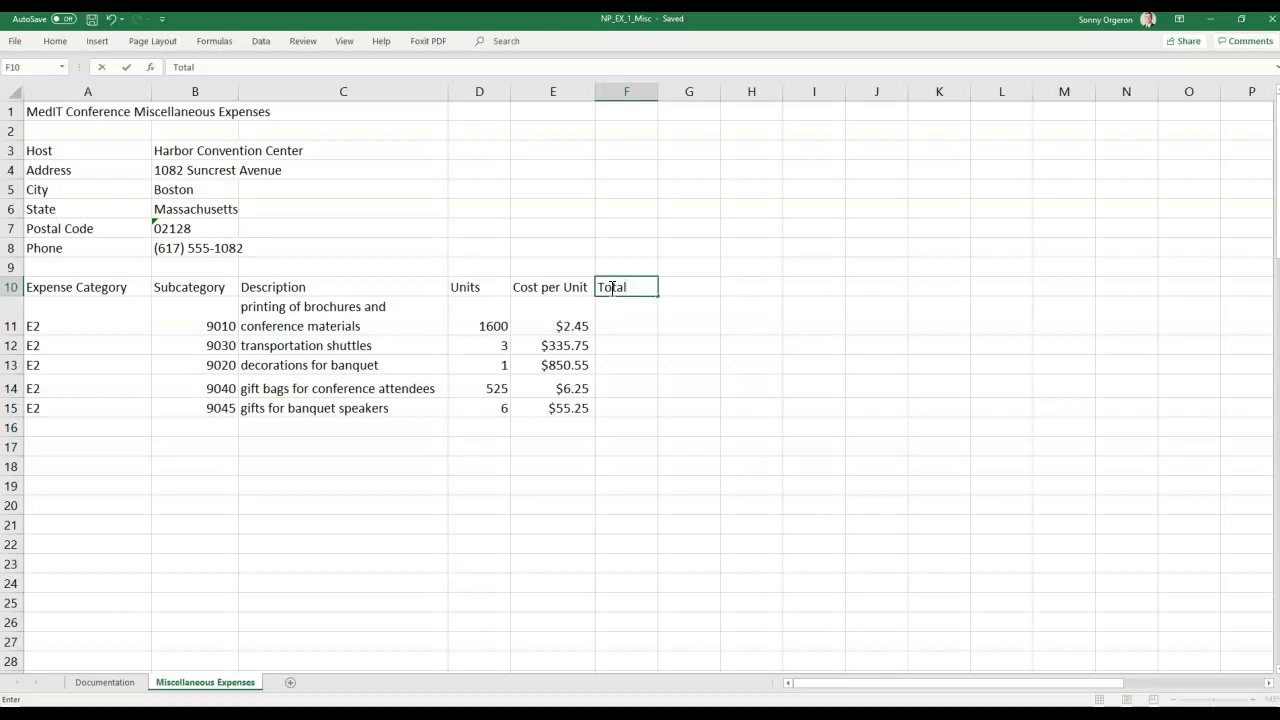
pyautogui.press('Return')
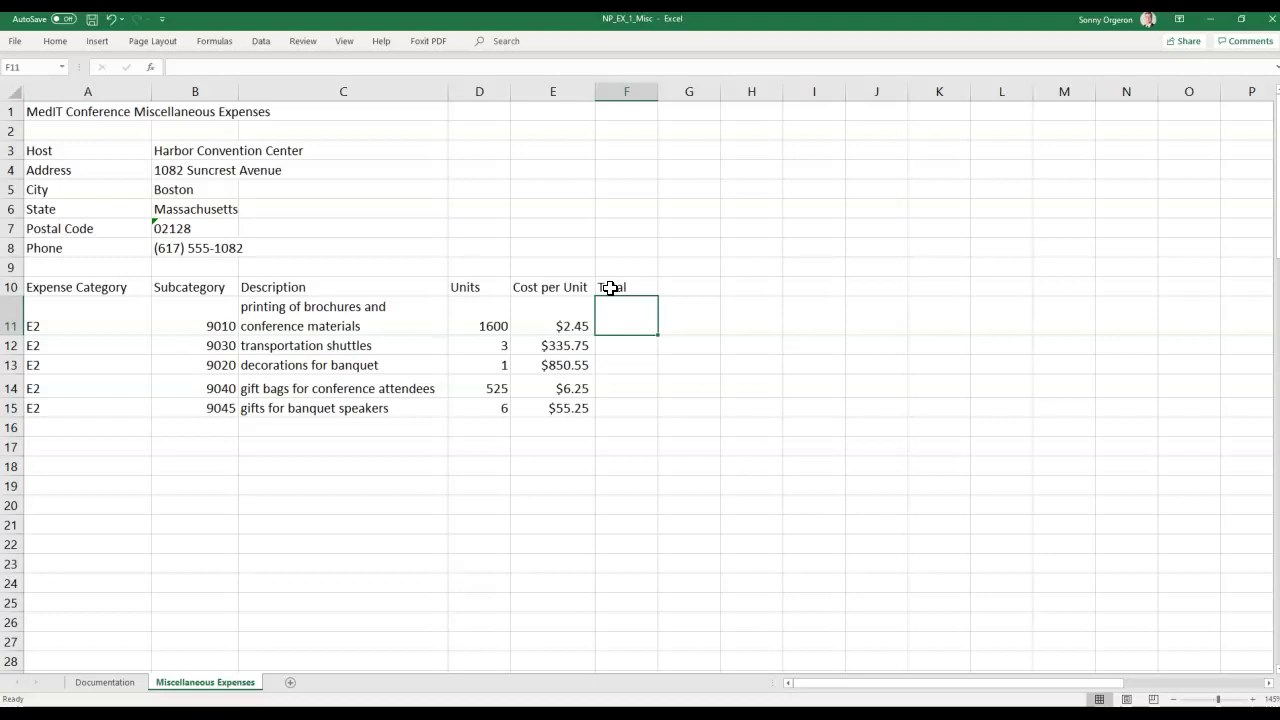
pyautogui.write('=')
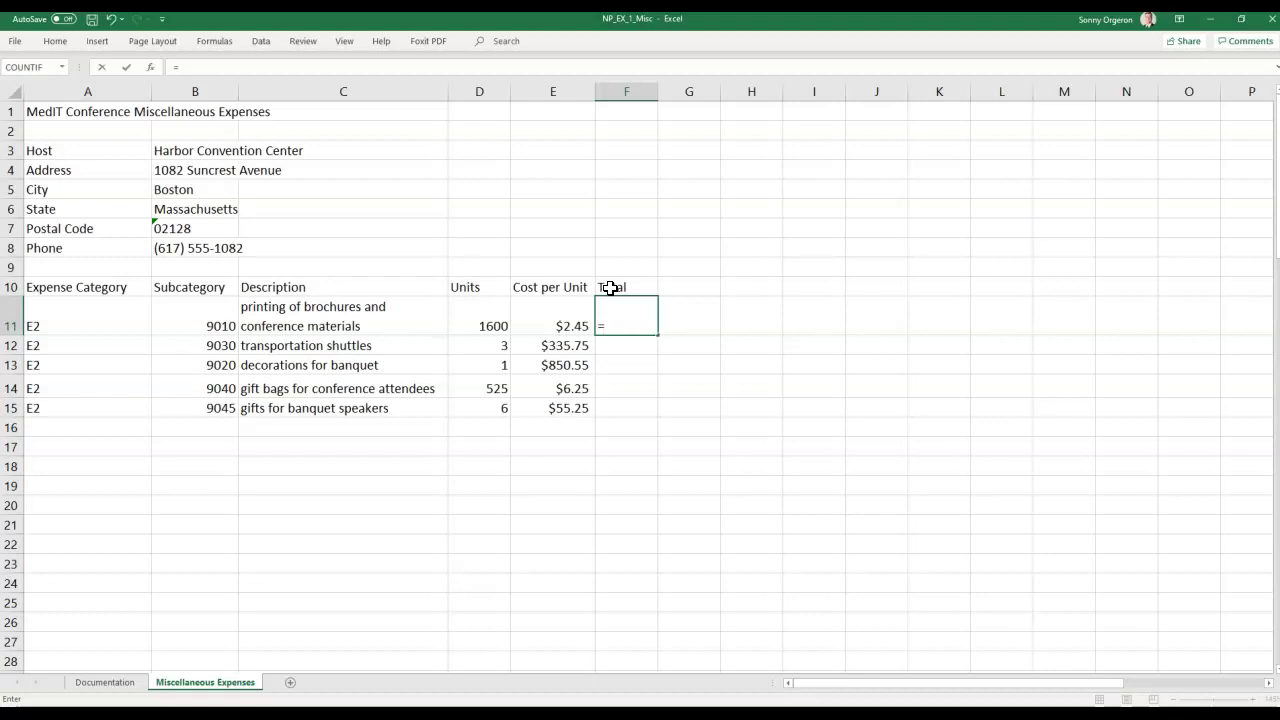
pyautogui.write('D11')
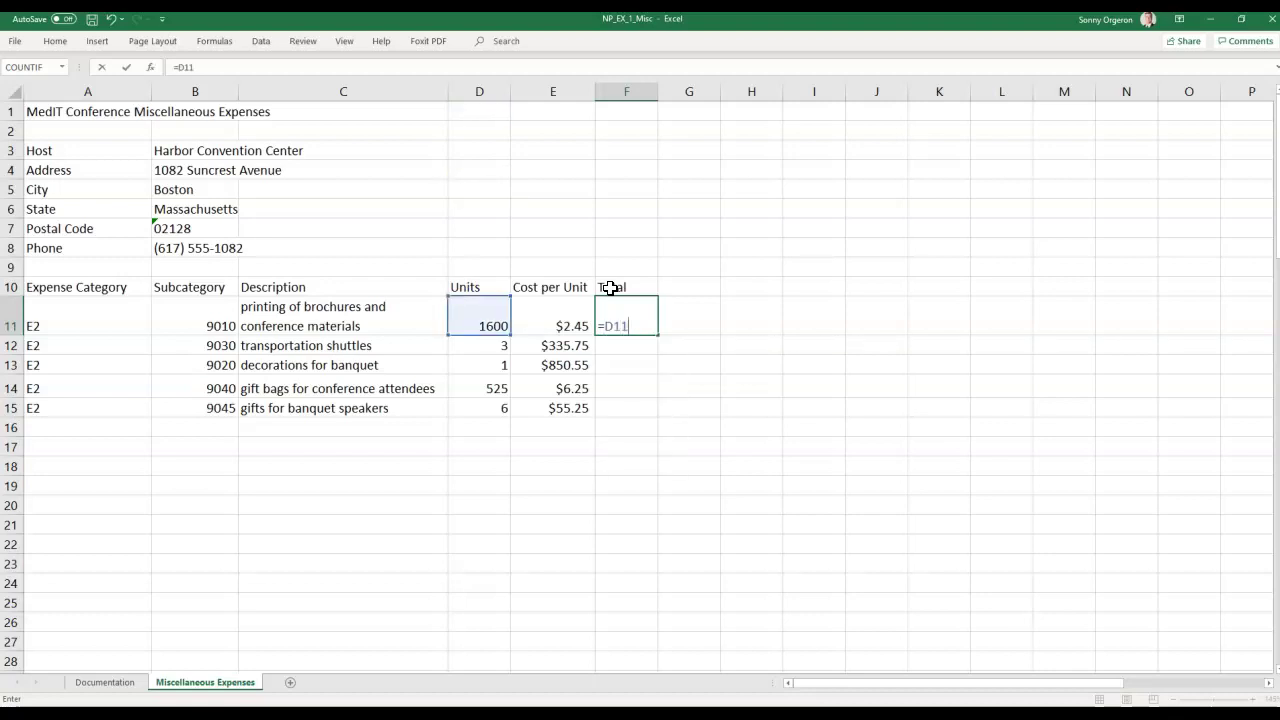
pyautogui.write('*E11')
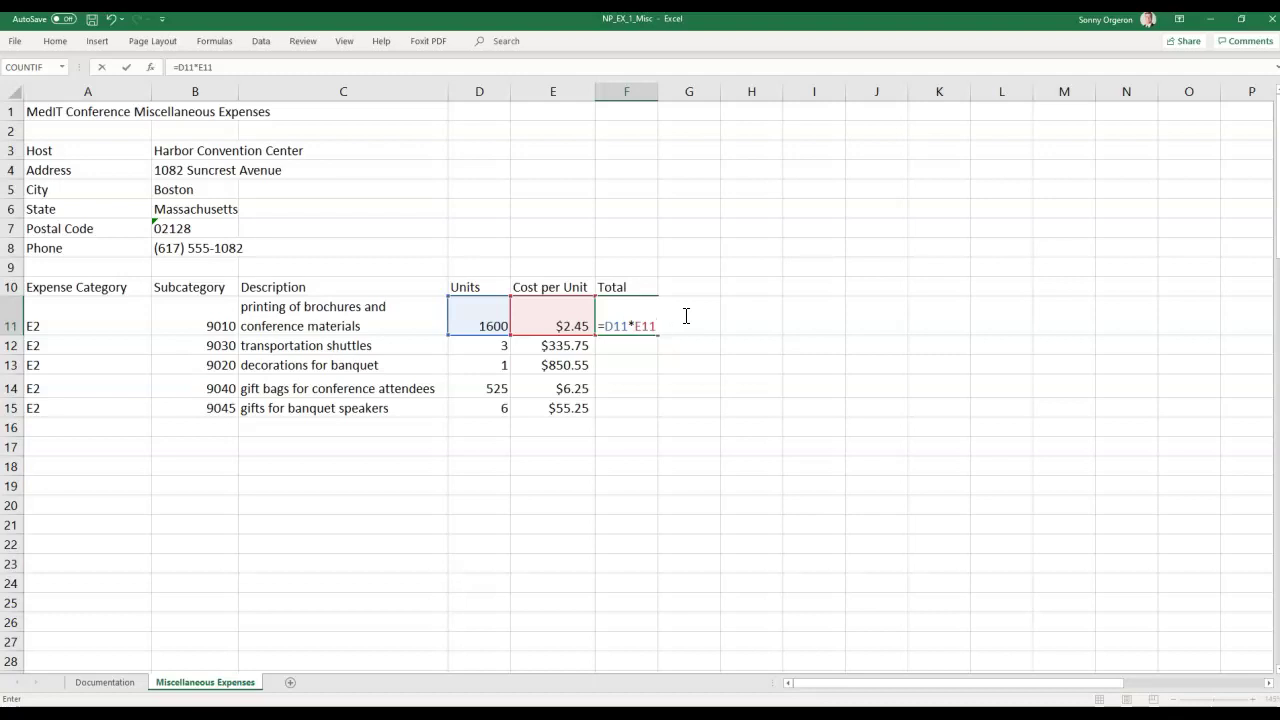
pyautogui.press('Return')
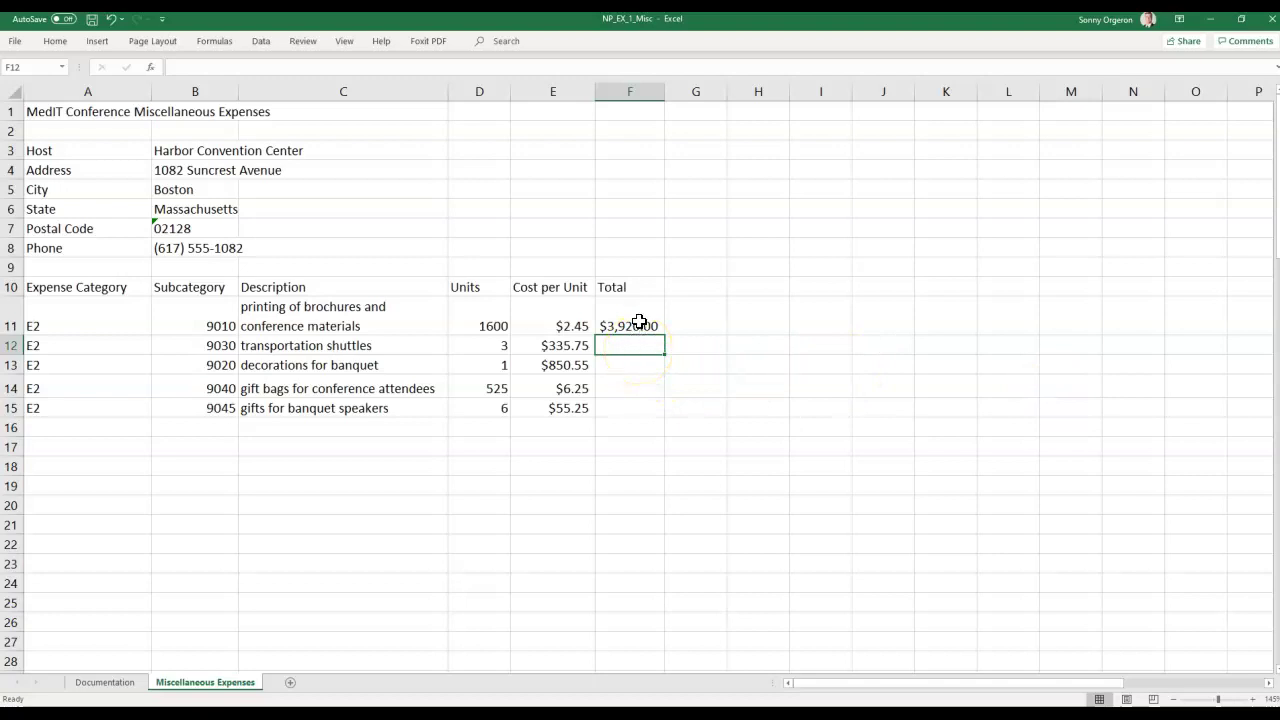
pyautogui.click(639, 322)
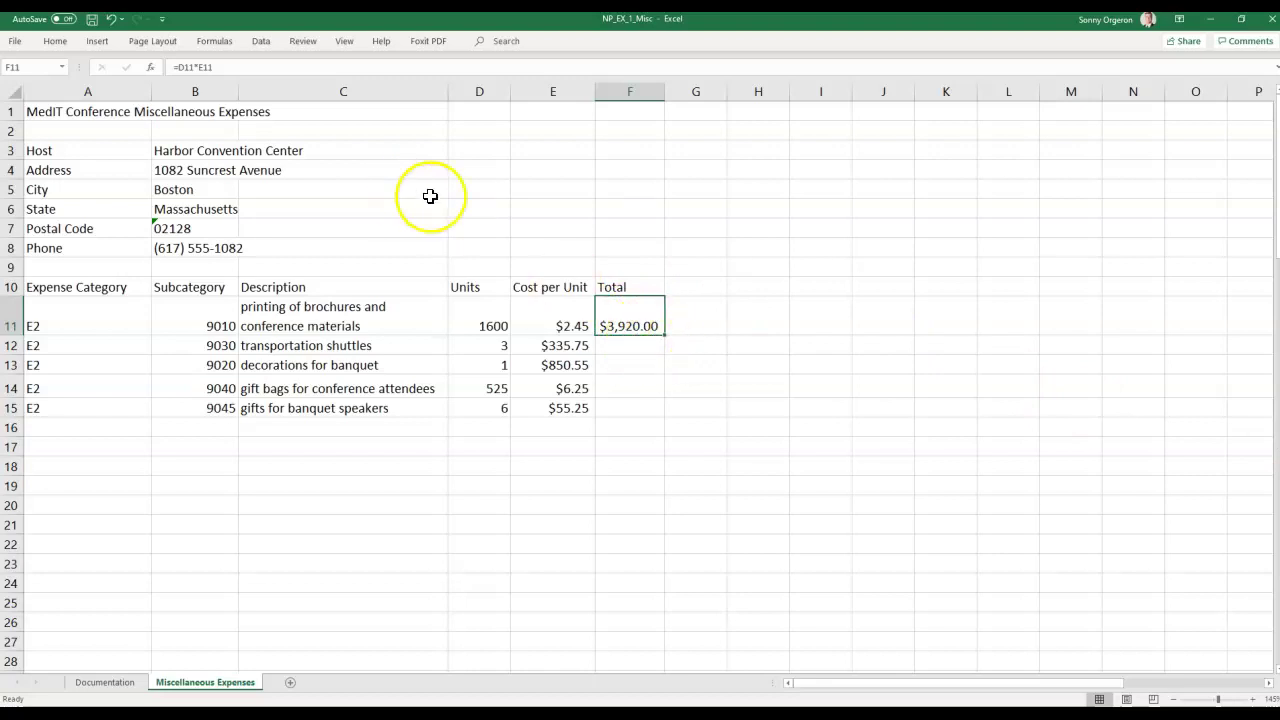
pyautogui.click(212, 67)
pyautogui.moveTo(212, 67); pyautogui.dragTo(151, 67)
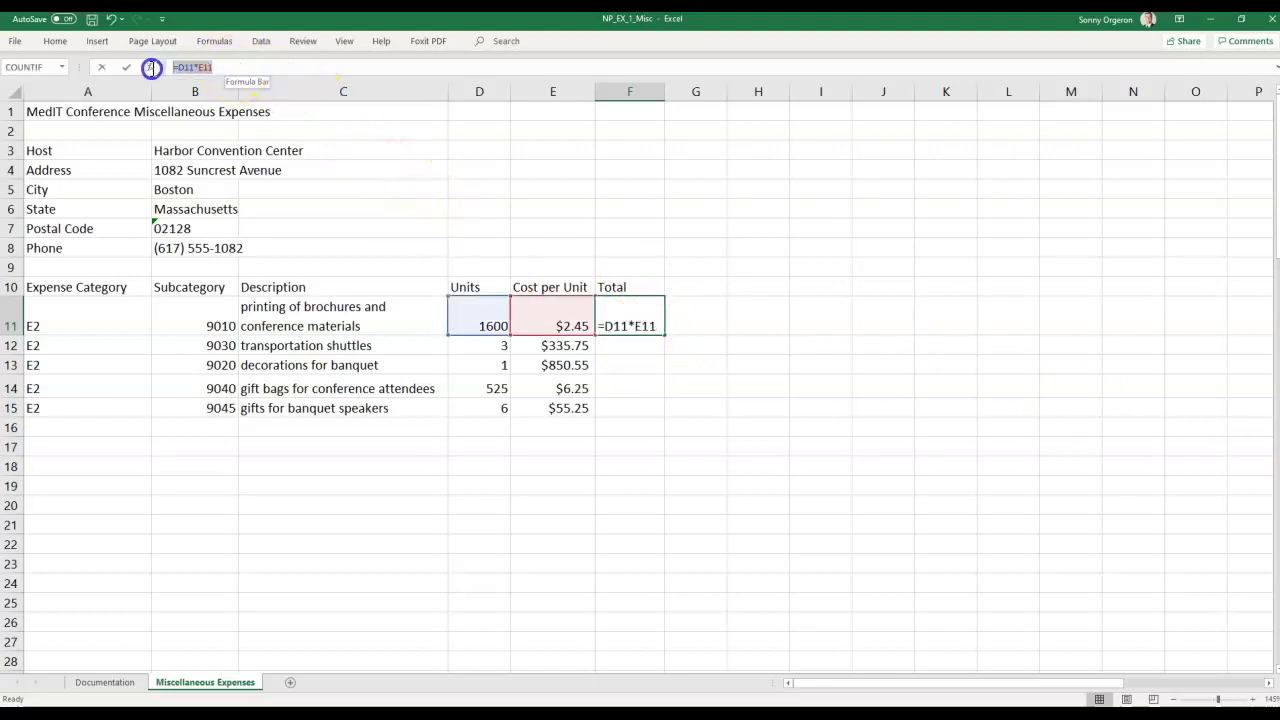
pyautogui.click(229, 67)
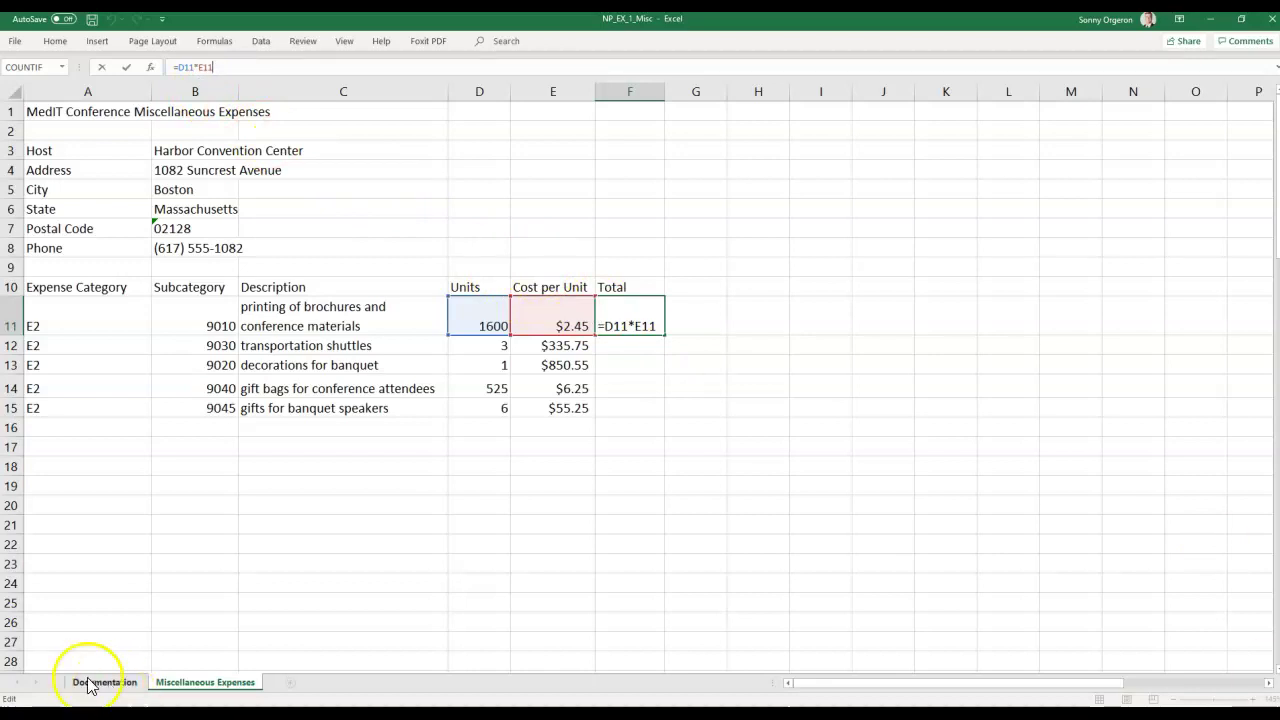
pyautogui.press('Return')
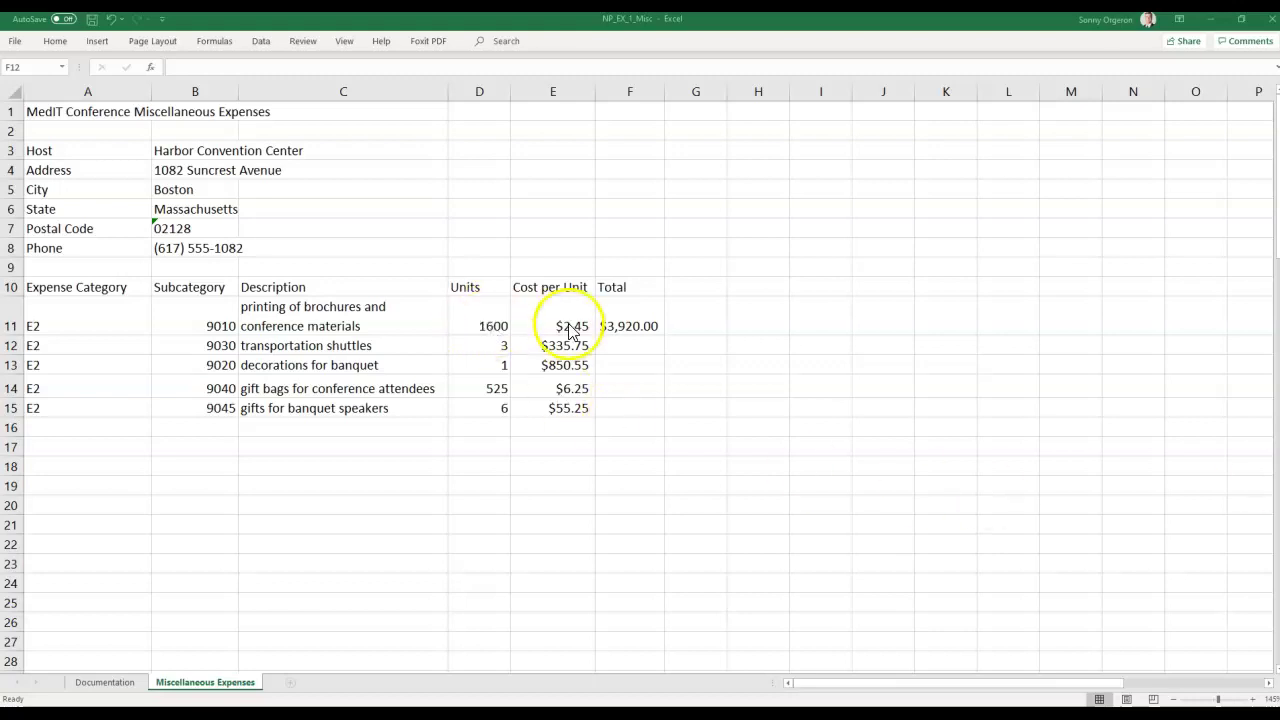
# Build F12's formula =D12*E12 by pointing at D12 and E12, giving $1,007.25.
pyautogui.click(628, 347)
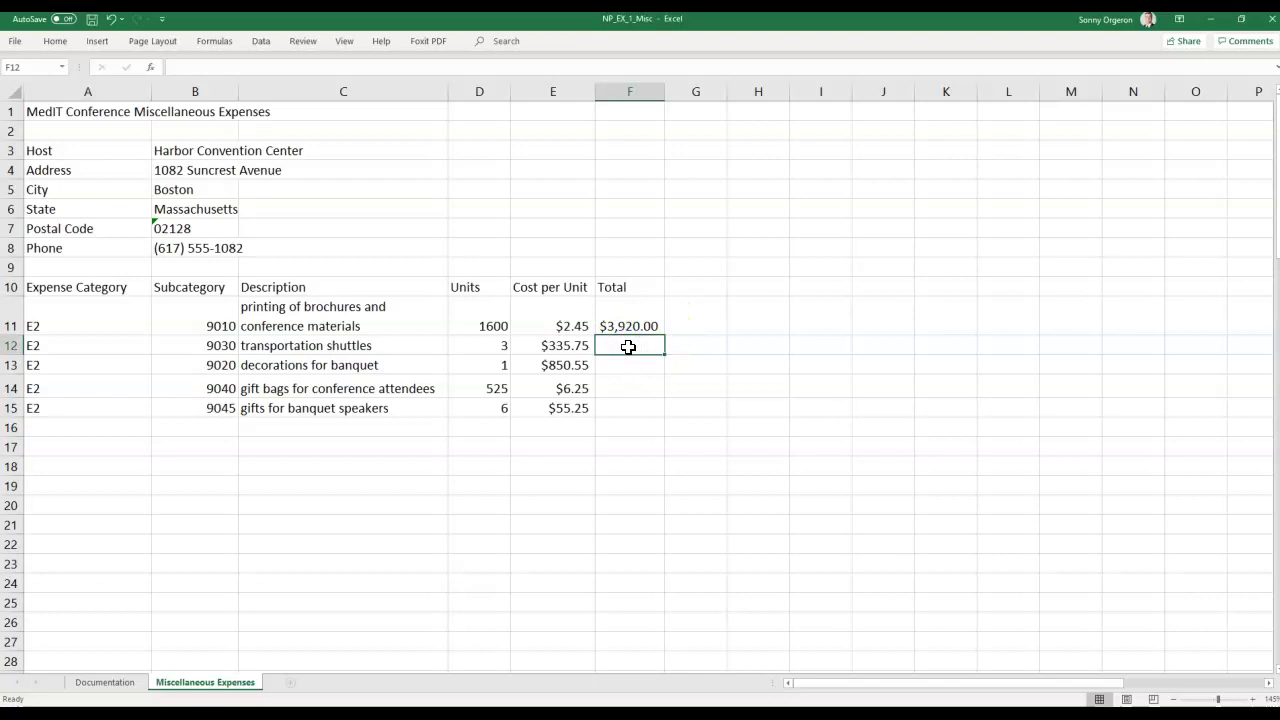
pyautogui.write('=')
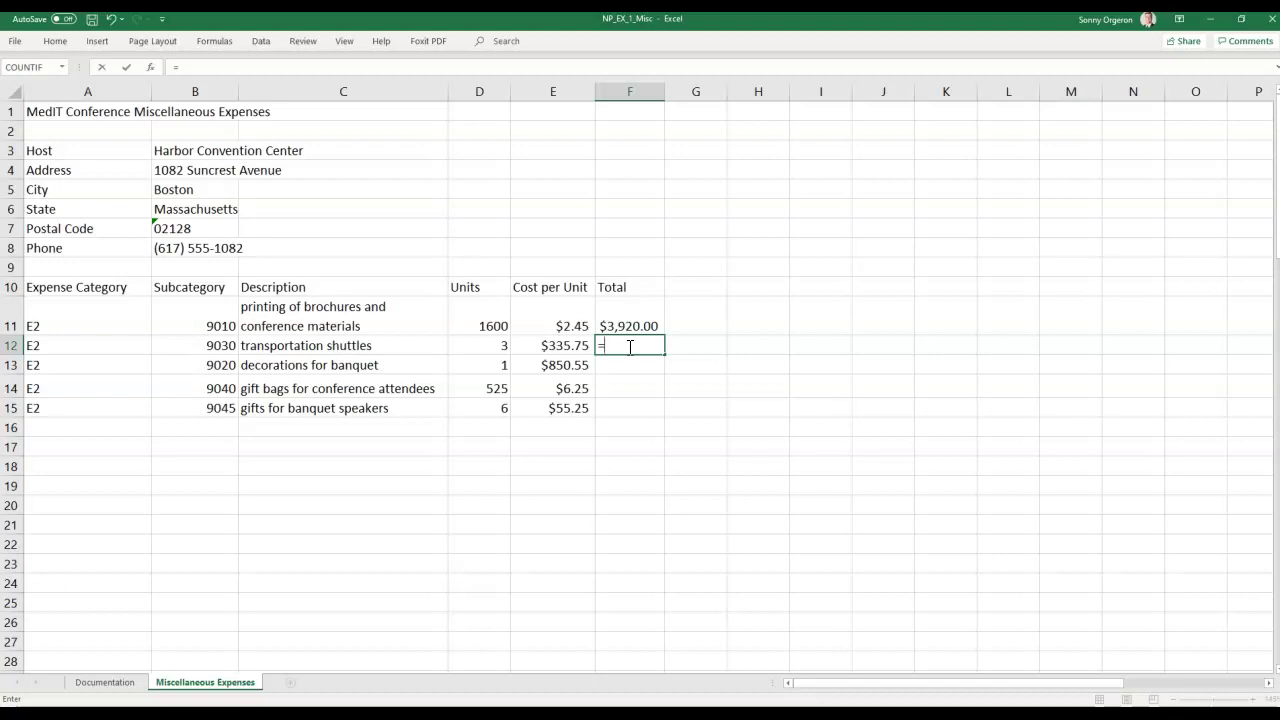
pyautogui.click(487, 350)
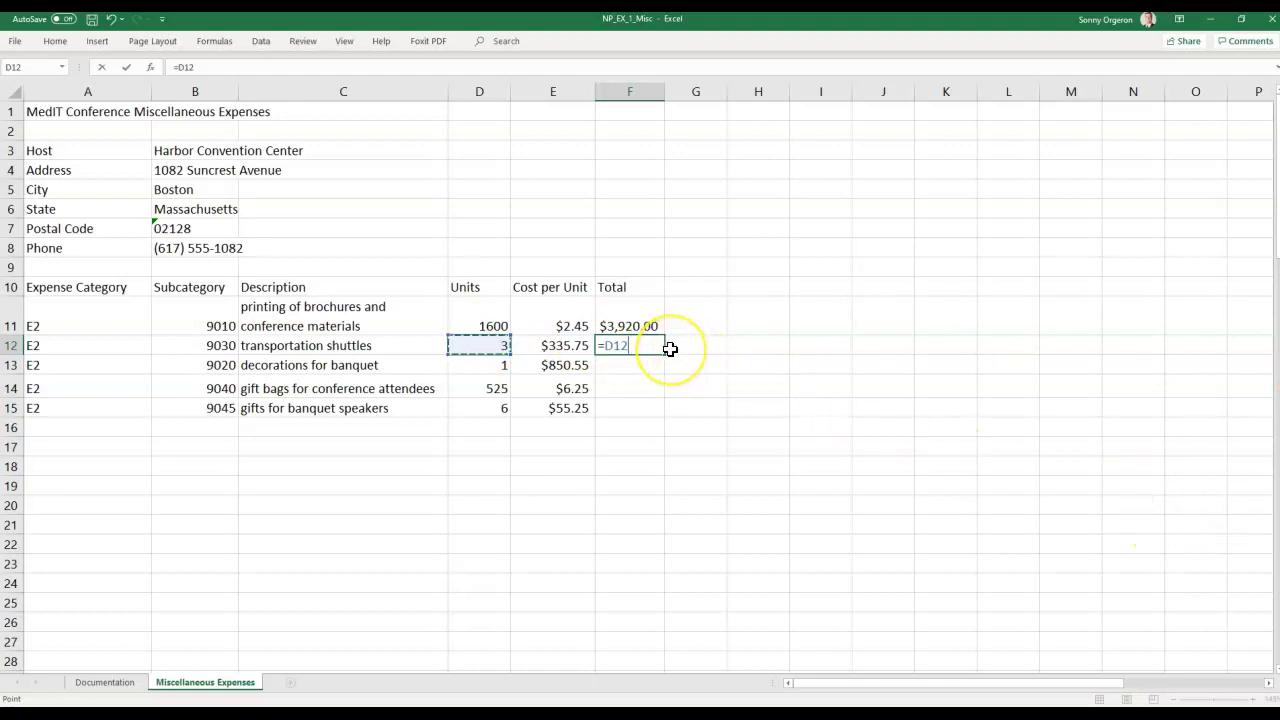
pyautogui.write('*')
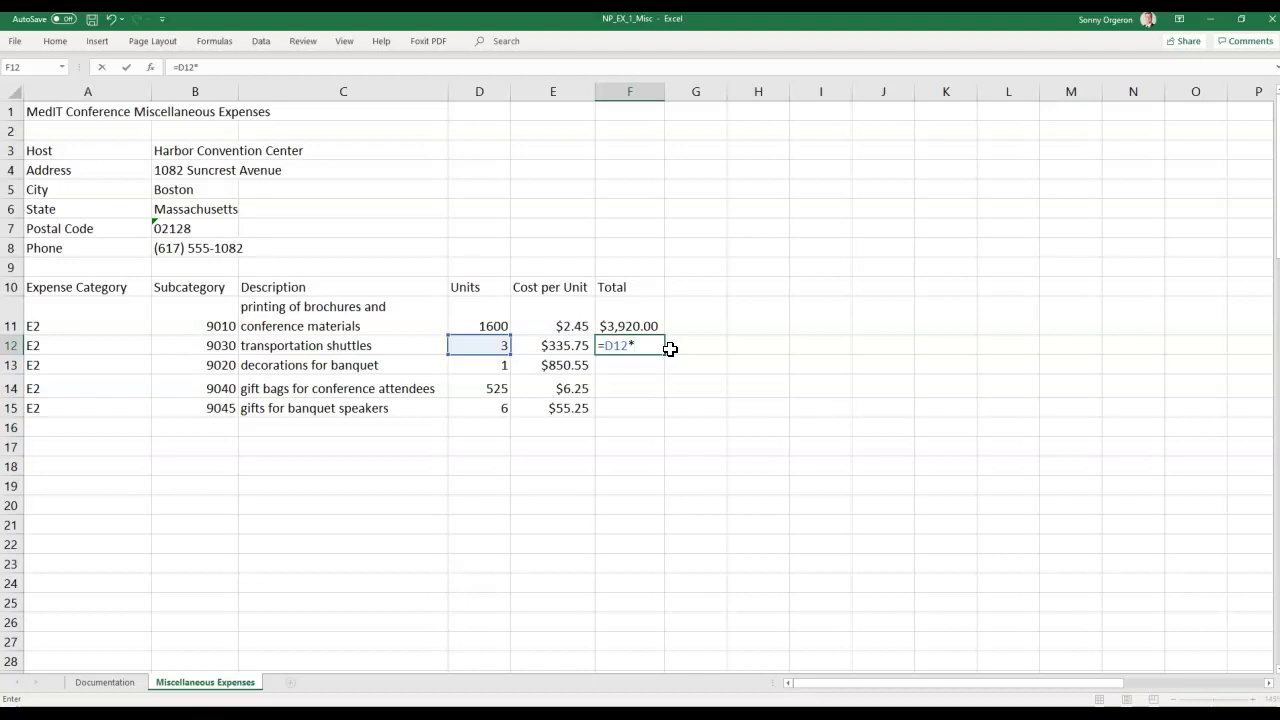
pyautogui.click(549, 344)
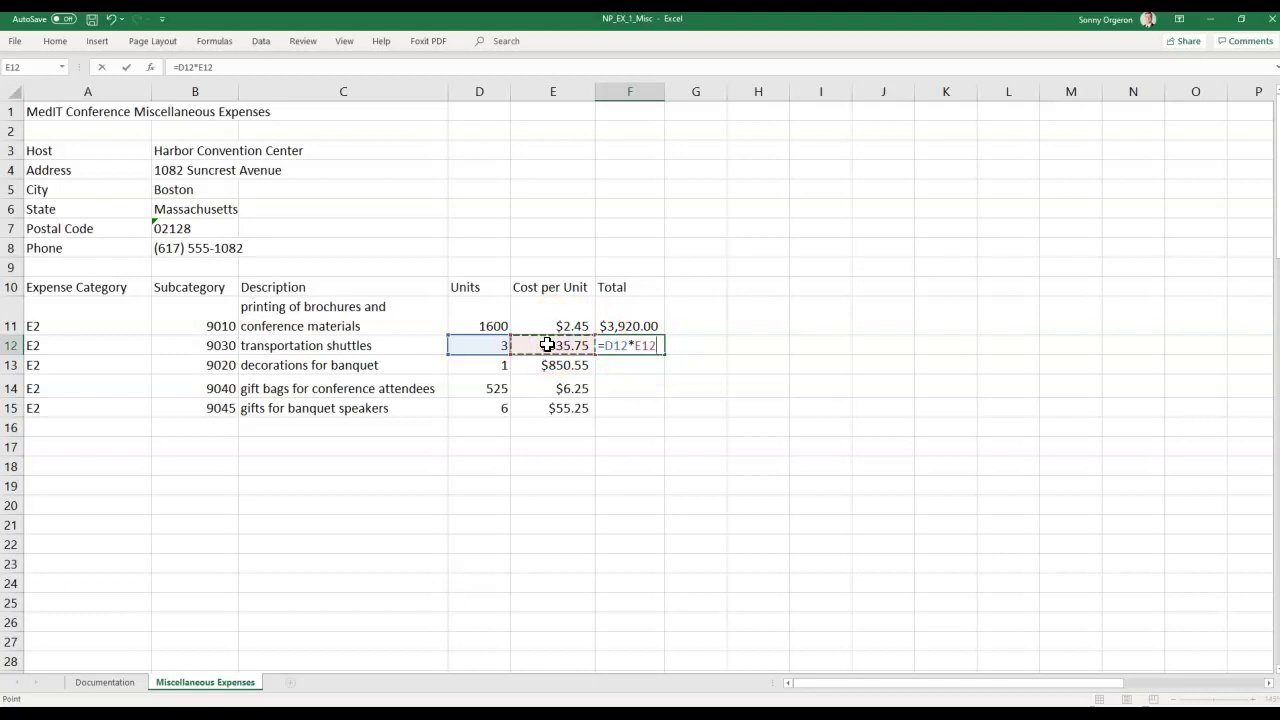
pyautogui.press('Return')
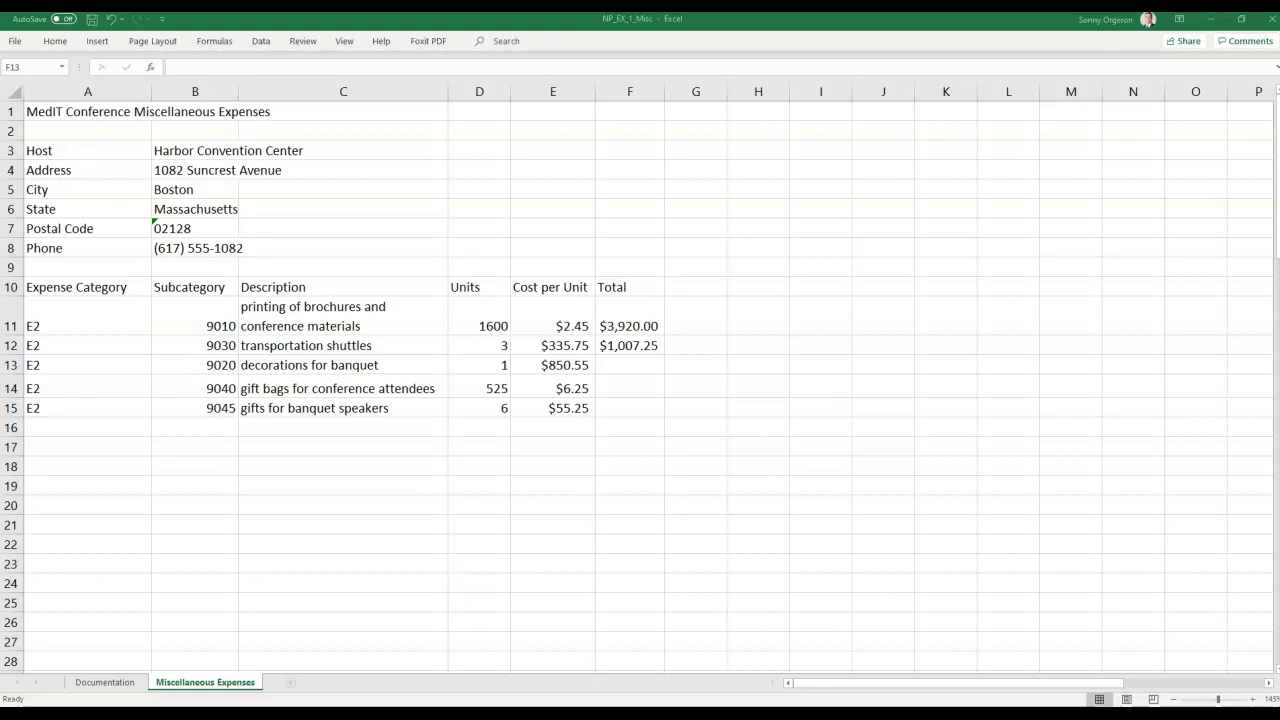
pyautogui.click(631, 343)
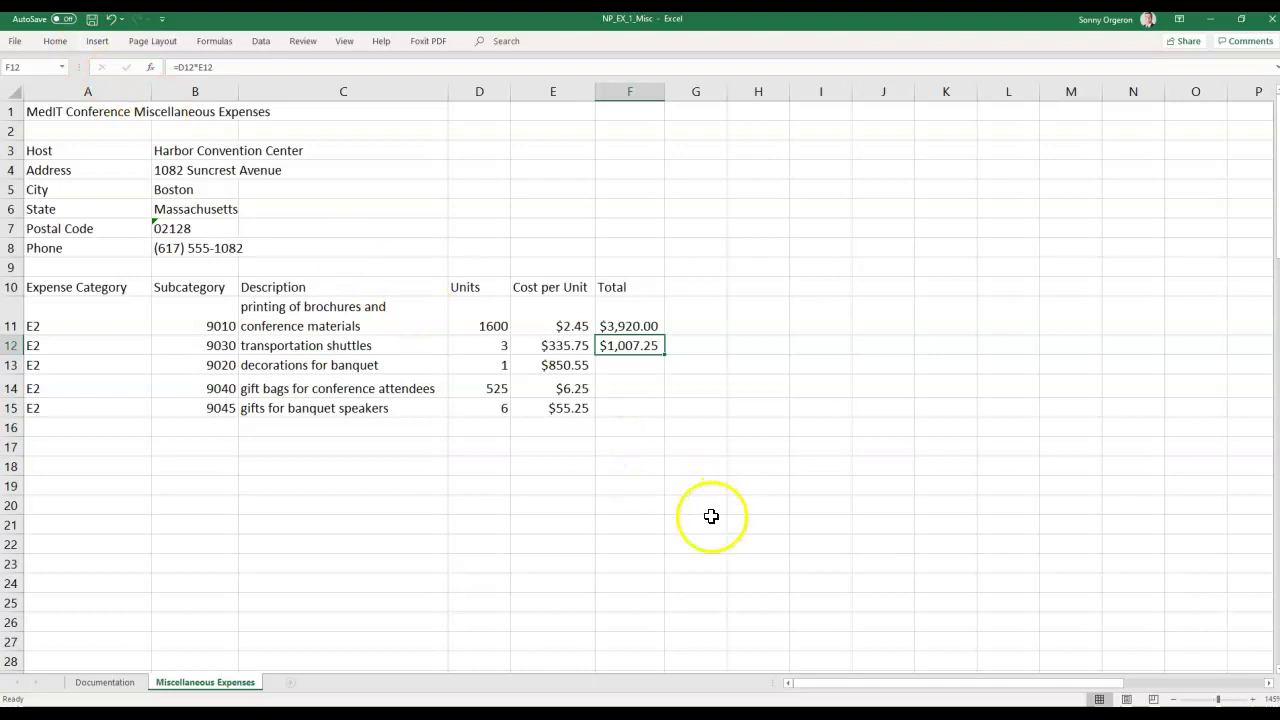
pyautogui.rightClick(619, 344)
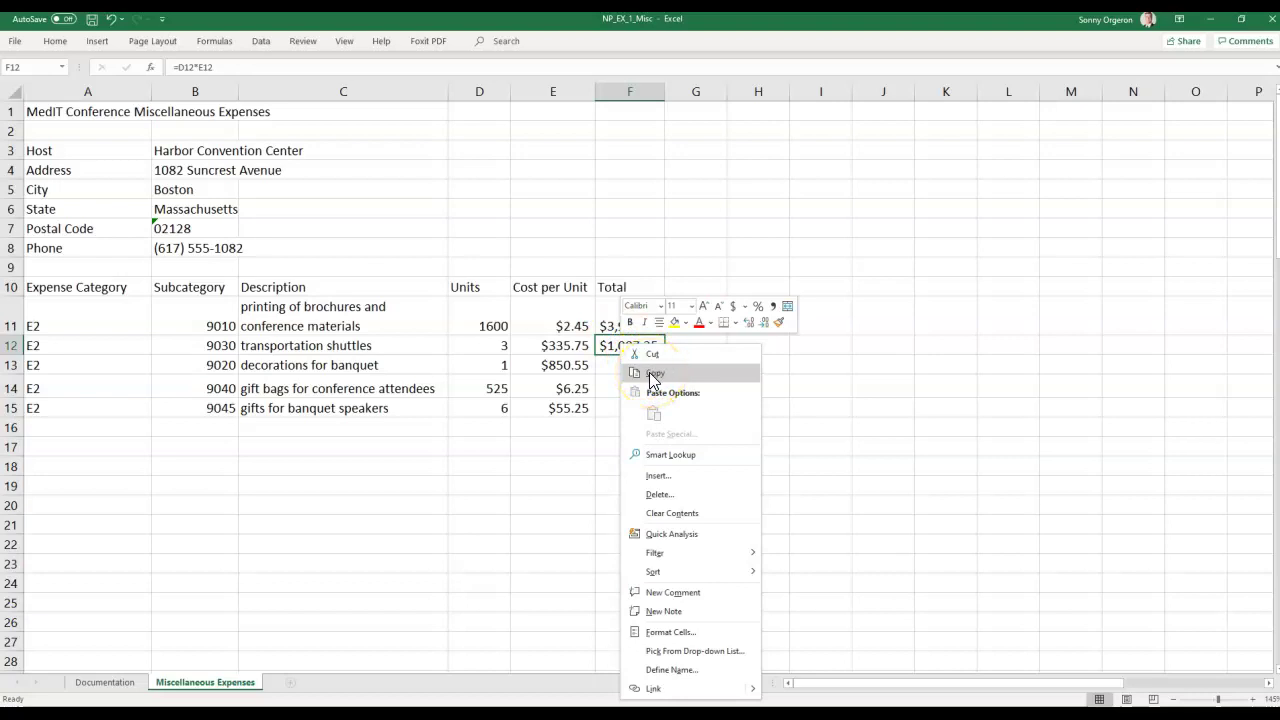
pyautogui.click(610, 346)
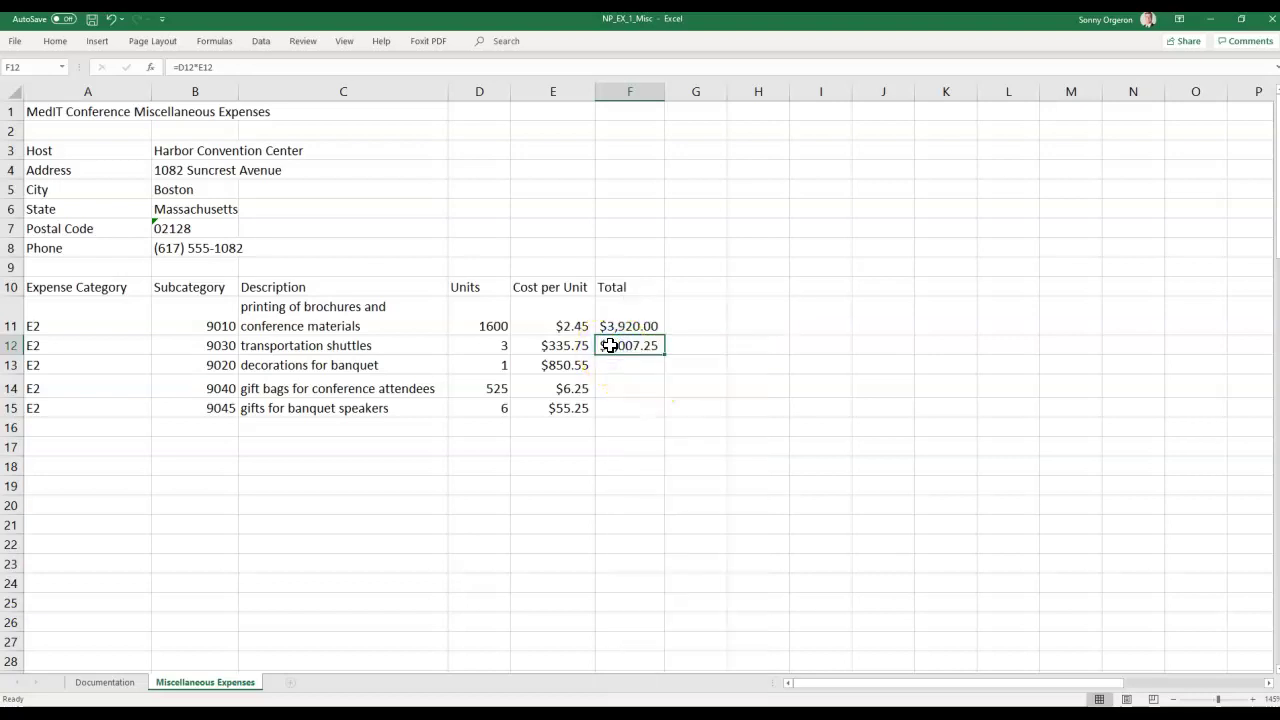
pyautogui.hotkey('ctrl', 'c')
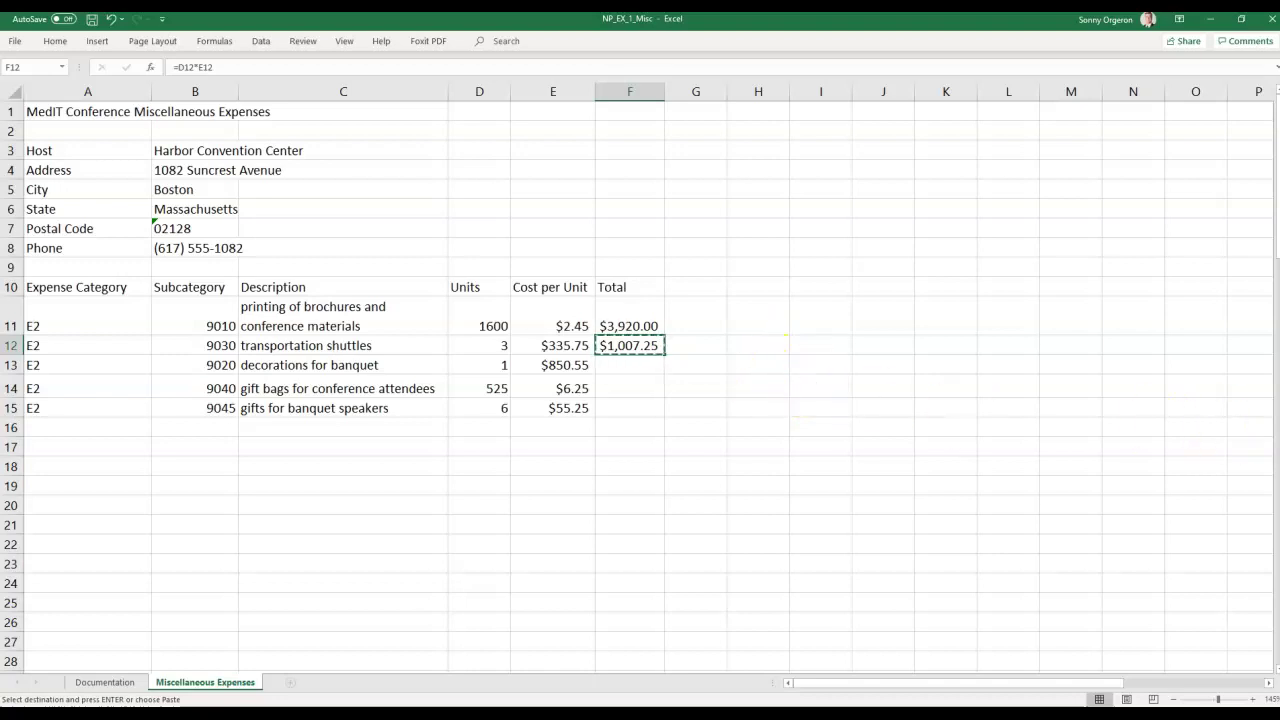
pyautogui.click(617, 370)
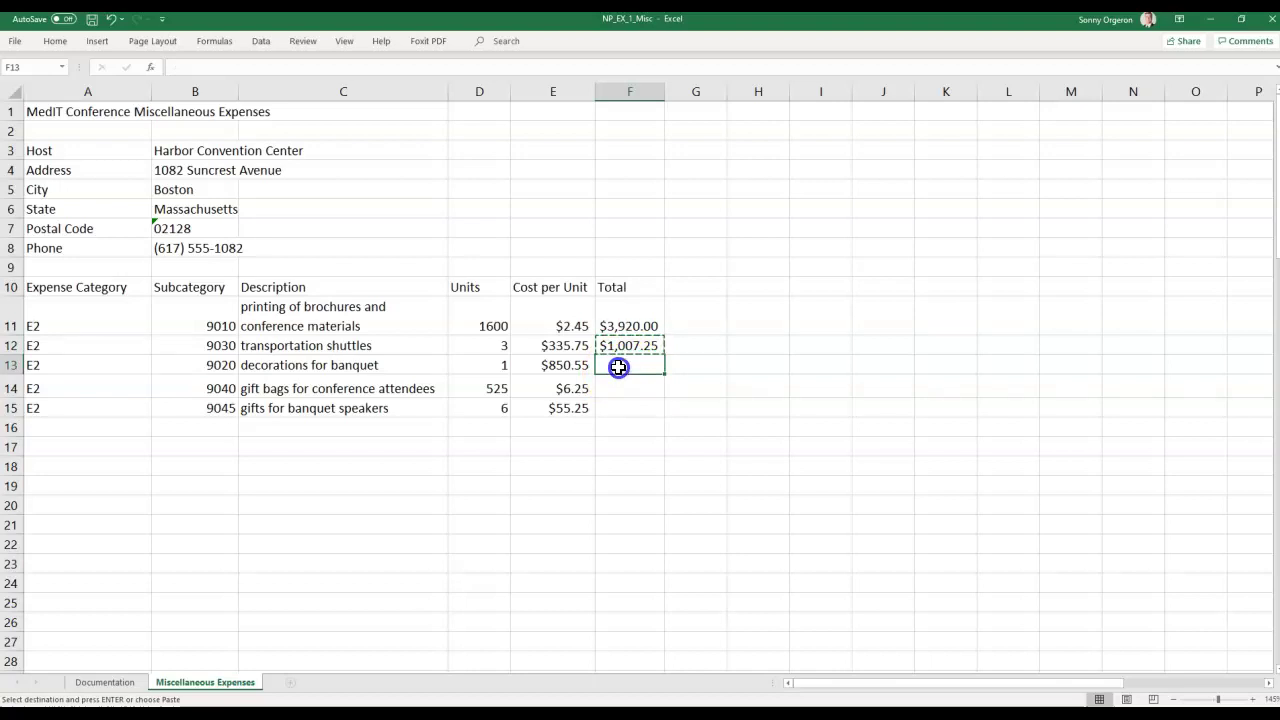
pyautogui.moveTo(618, 367); pyautogui.dragTo(625, 402)
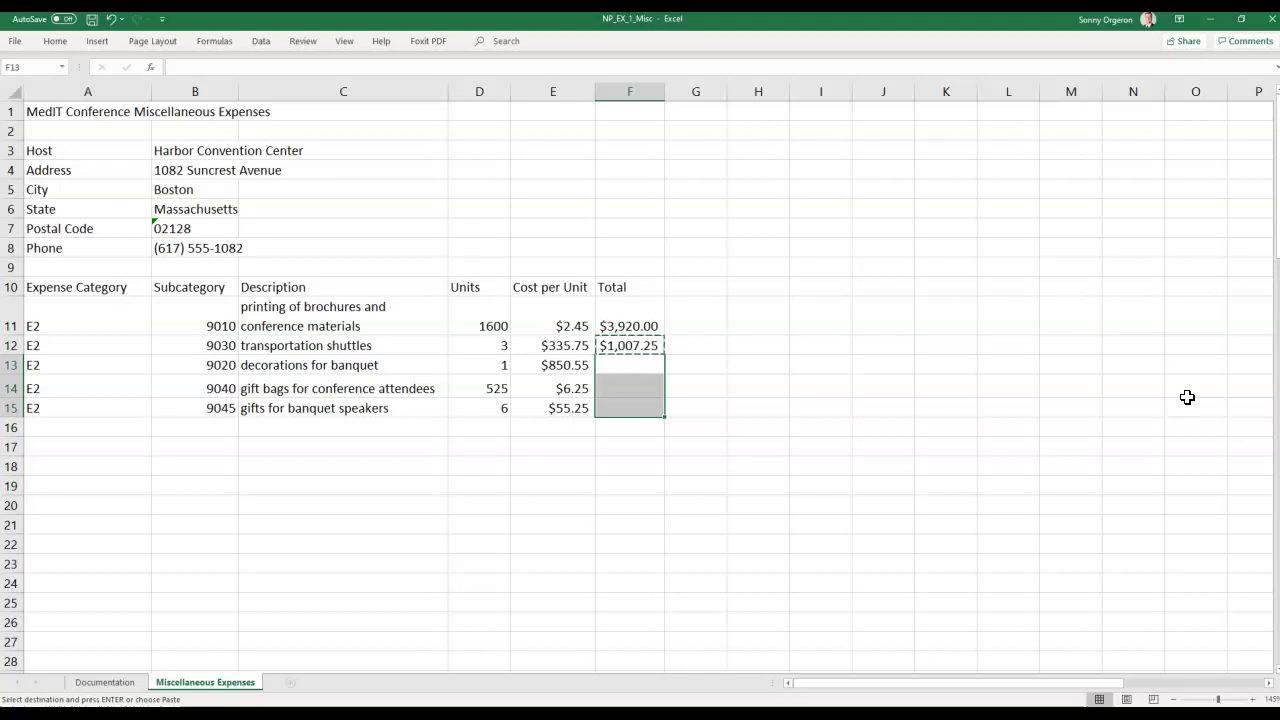
pyautogui.hotkey('ctrl', 'v')
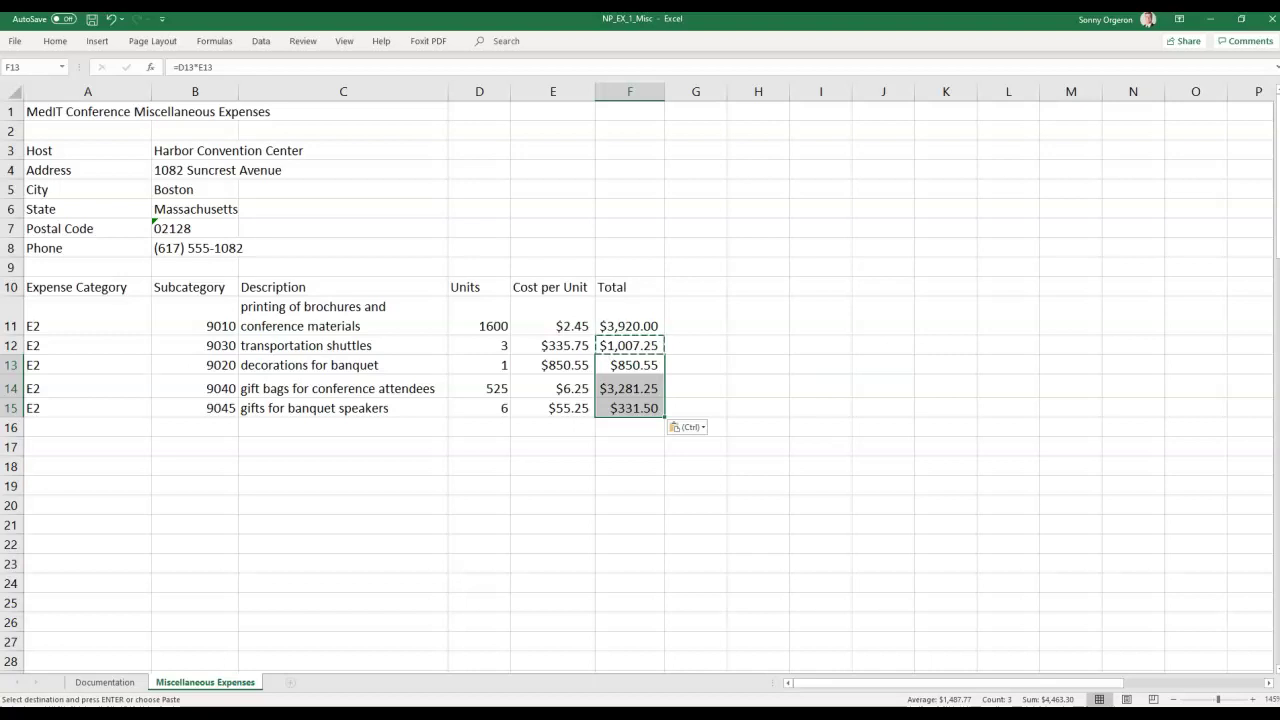
pyautogui.press('Escape')
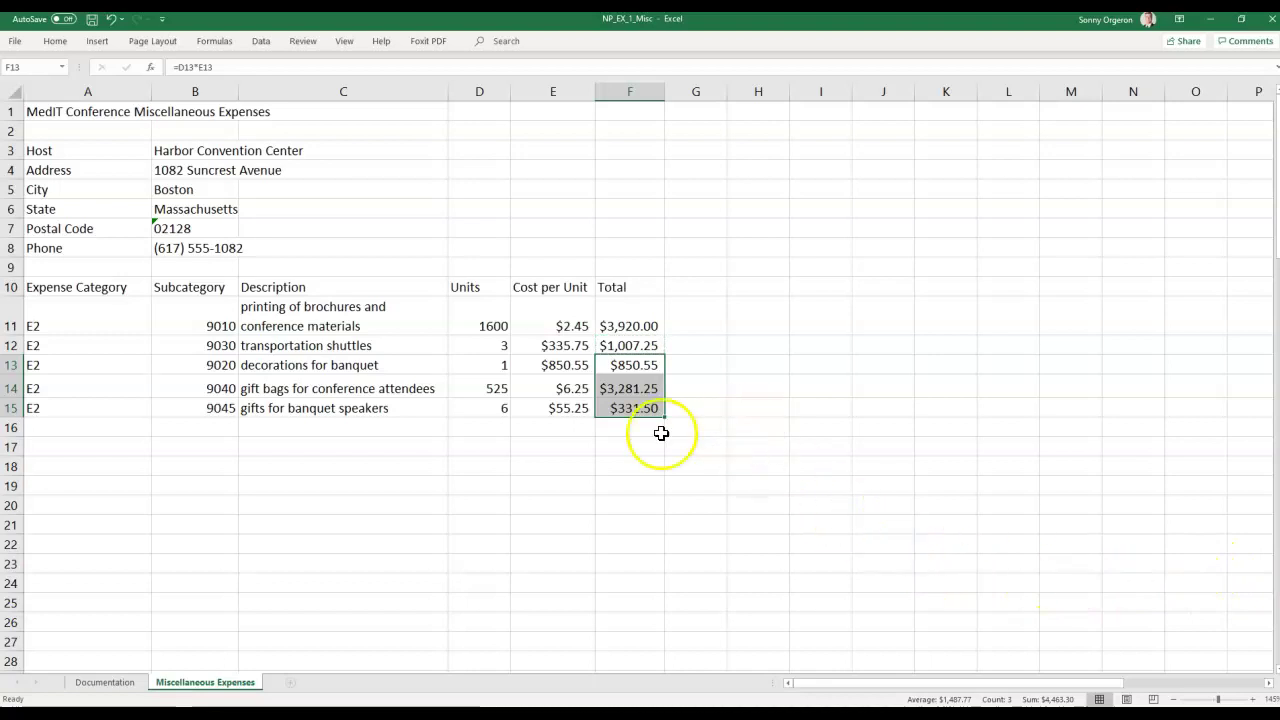
pyautogui.click(636, 370)
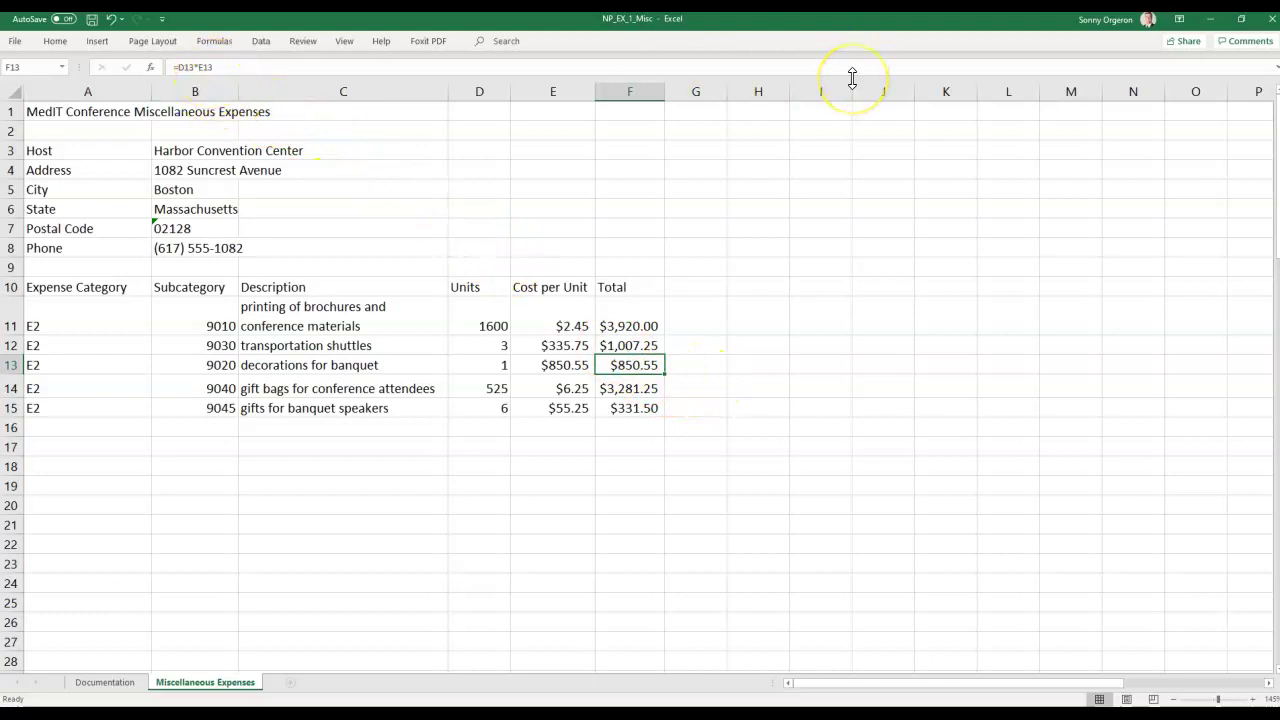
pyautogui.press('Down')
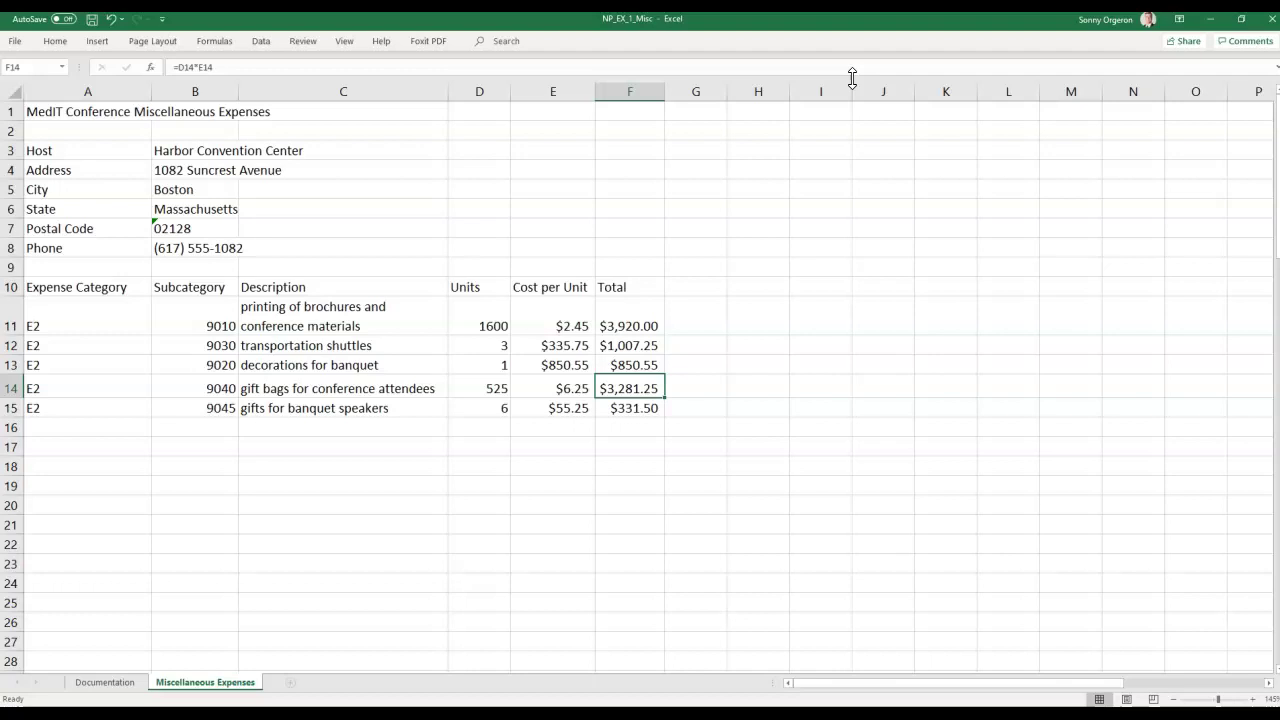
pyautogui.press('Up')
pyautogui.press('Up')
pyautogui.press('Up')
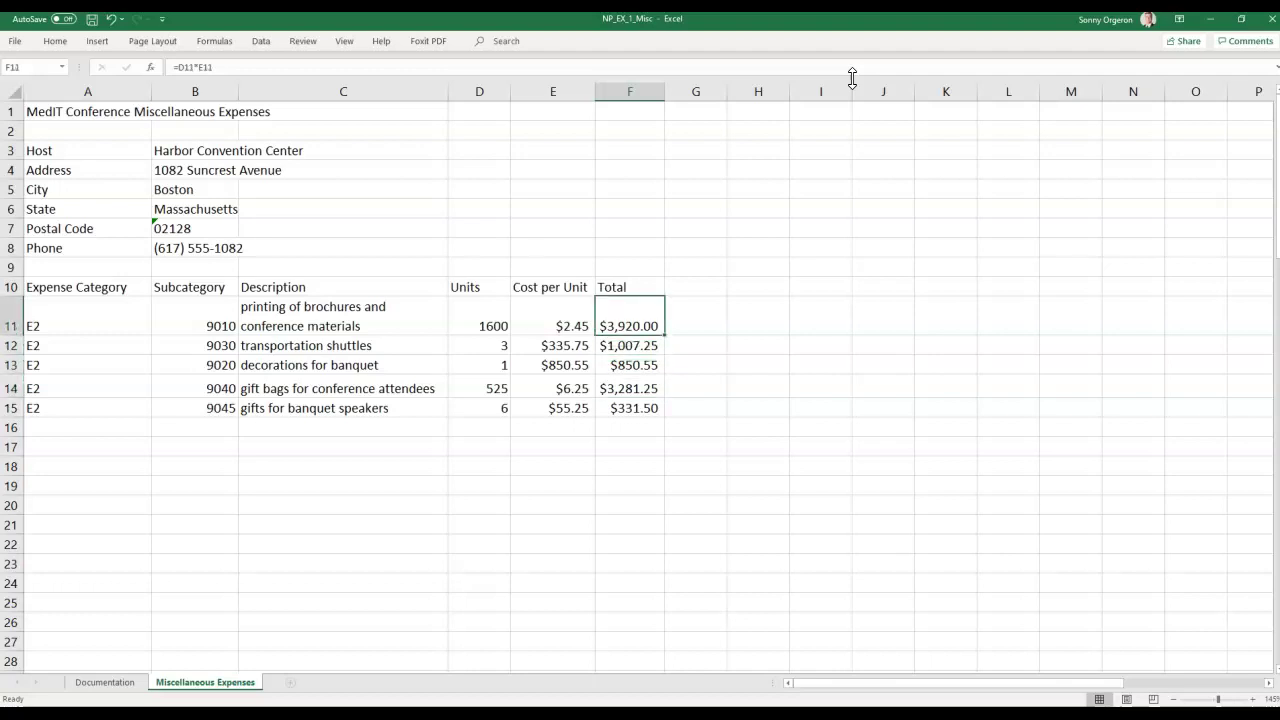
pyautogui.press('Down')
pyautogui.press('Down')
pyautogui.press('Down')
pyautogui.press('Down')
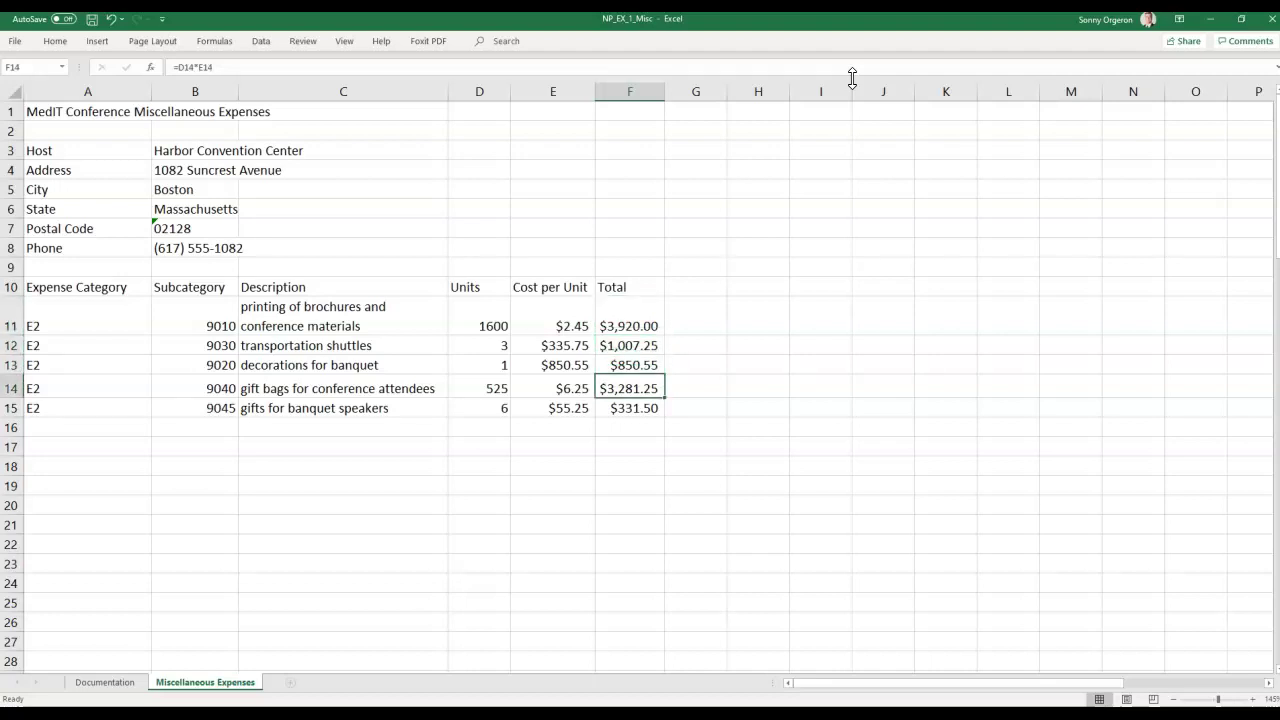
pyautogui.press('Up')
pyautogui.press('Up')
pyautogui.press('Down')
pyautogui.press('Down')
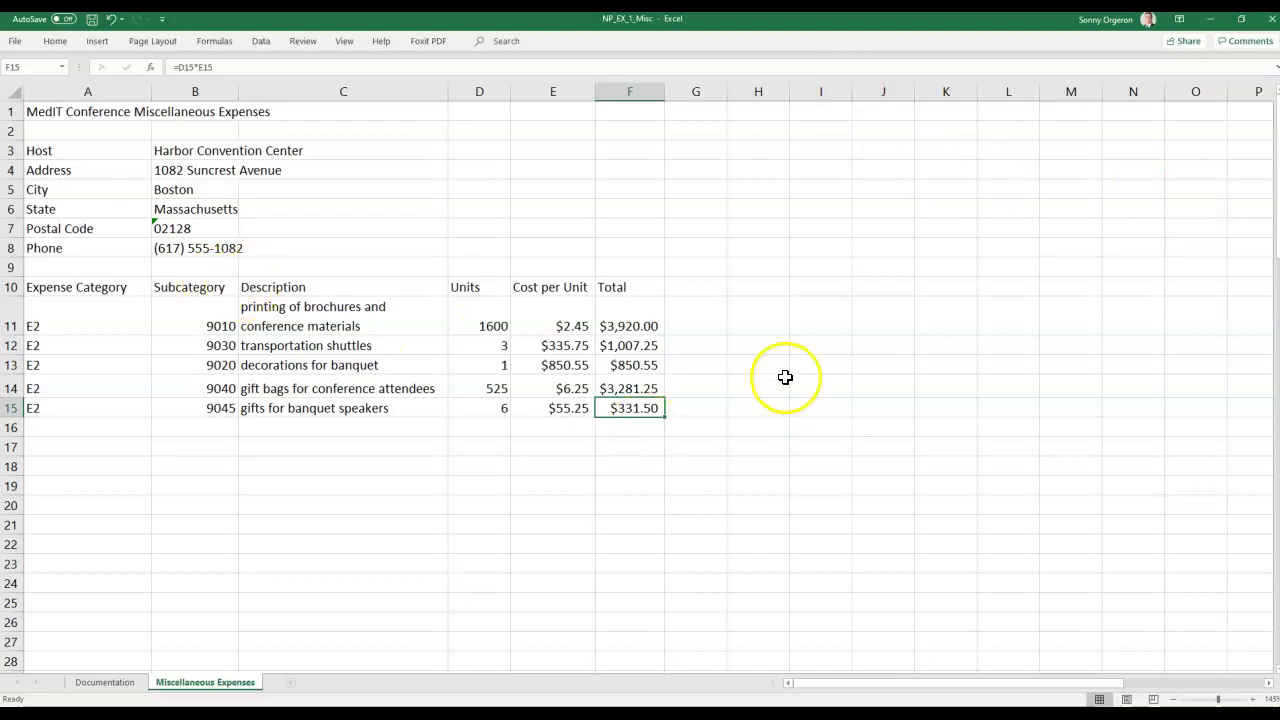
pyautogui.click(632, 322)
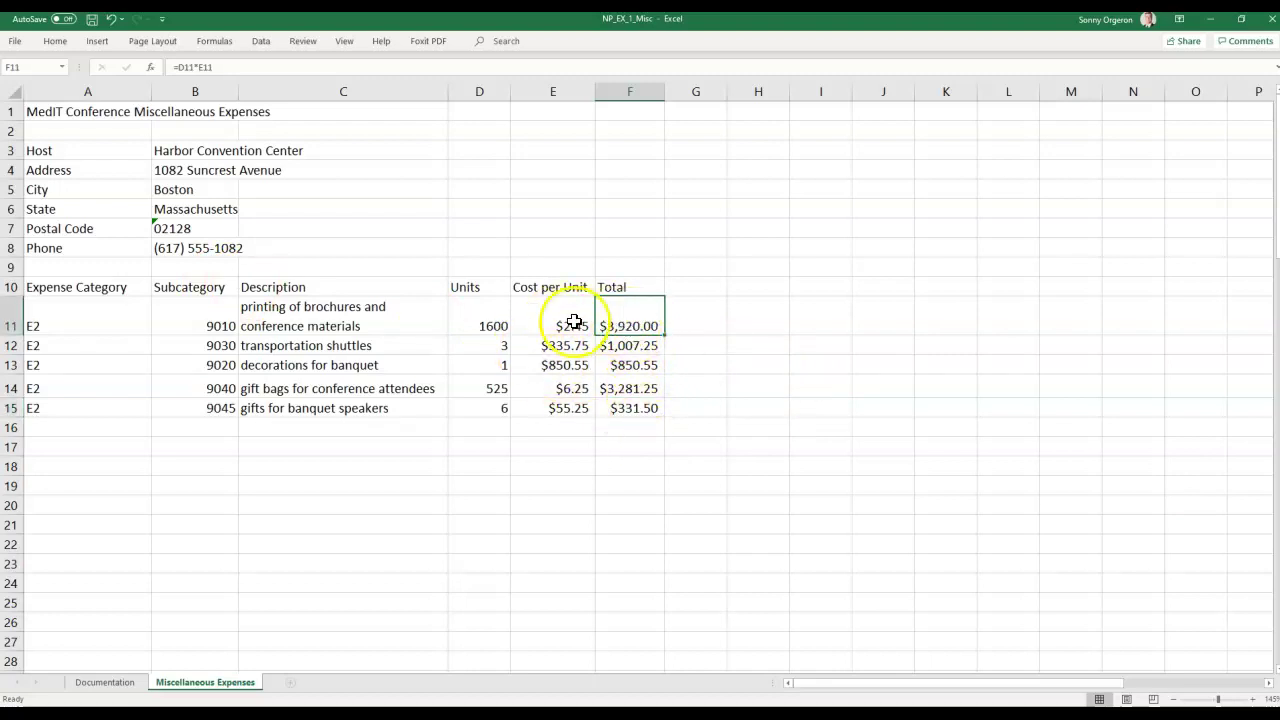
pyautogui.click(631, 345)
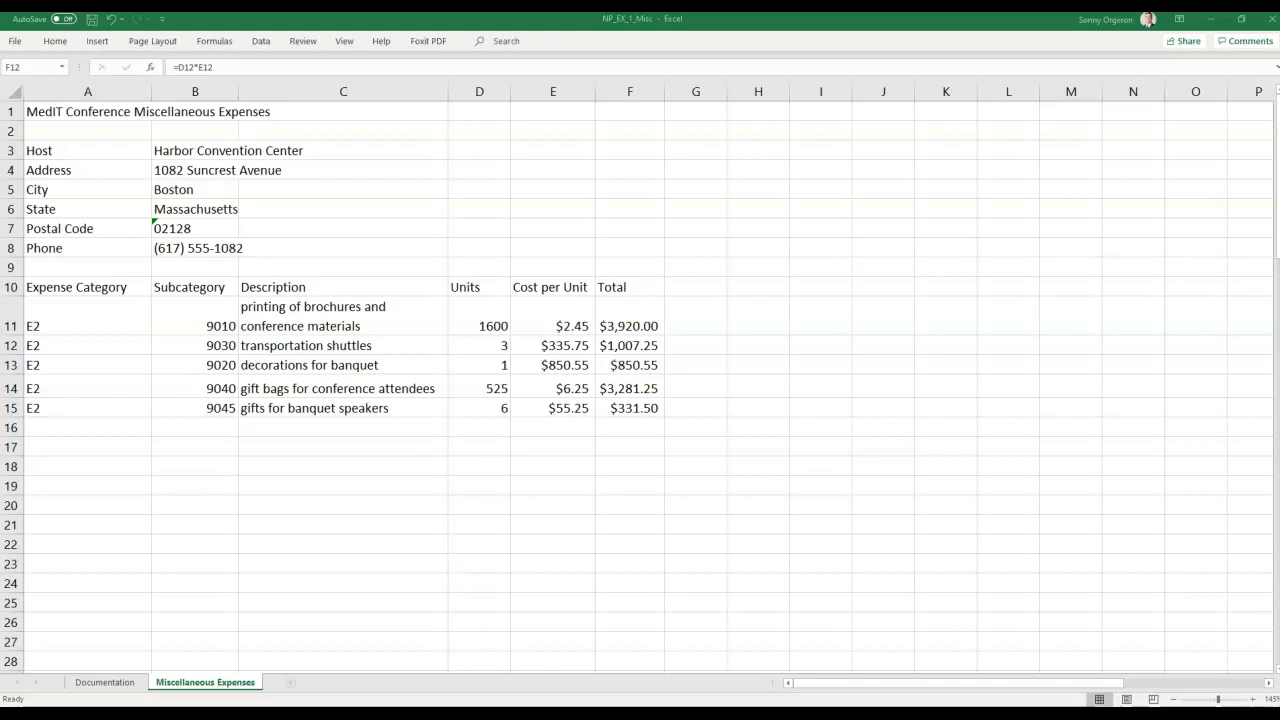
# Page the MindTap lesson forward through EX 1-11a to the EX 1-11b AutoSum steps.
pyautogui.moveTo(1279, 92); pyautogui.dragTo(857, 58)
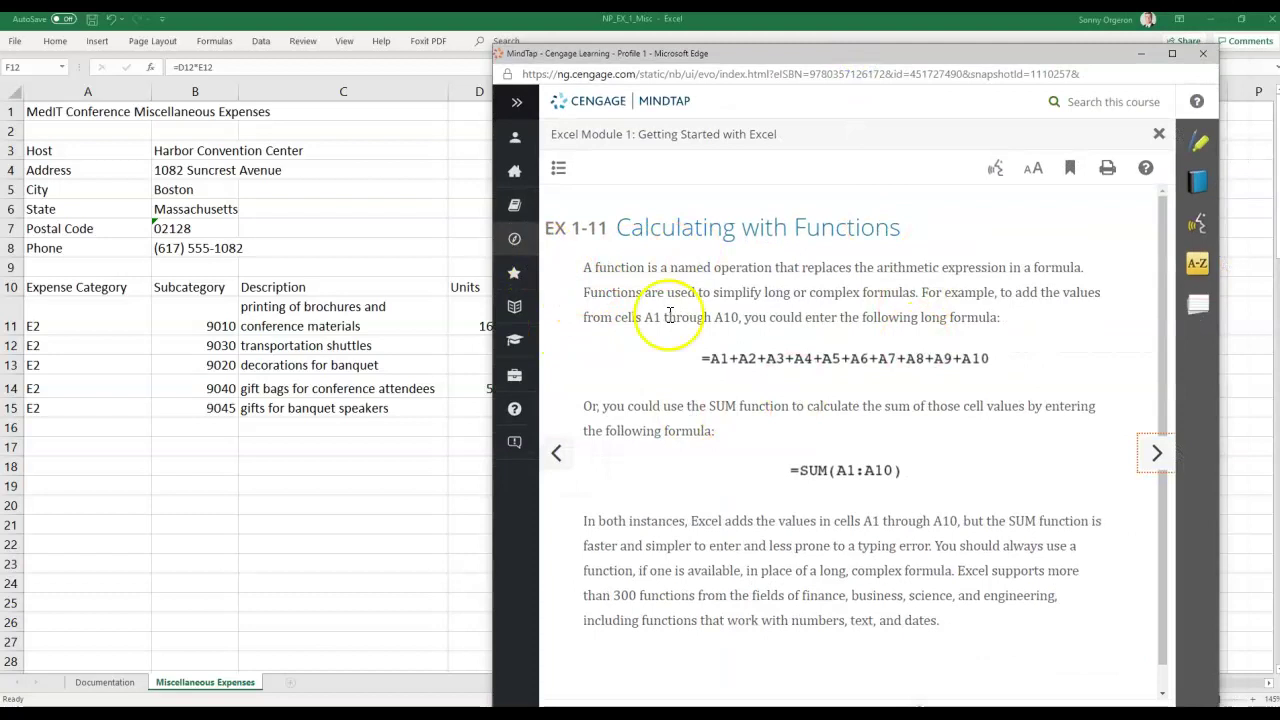
pyautogui.scroll(-1, 700, 360)
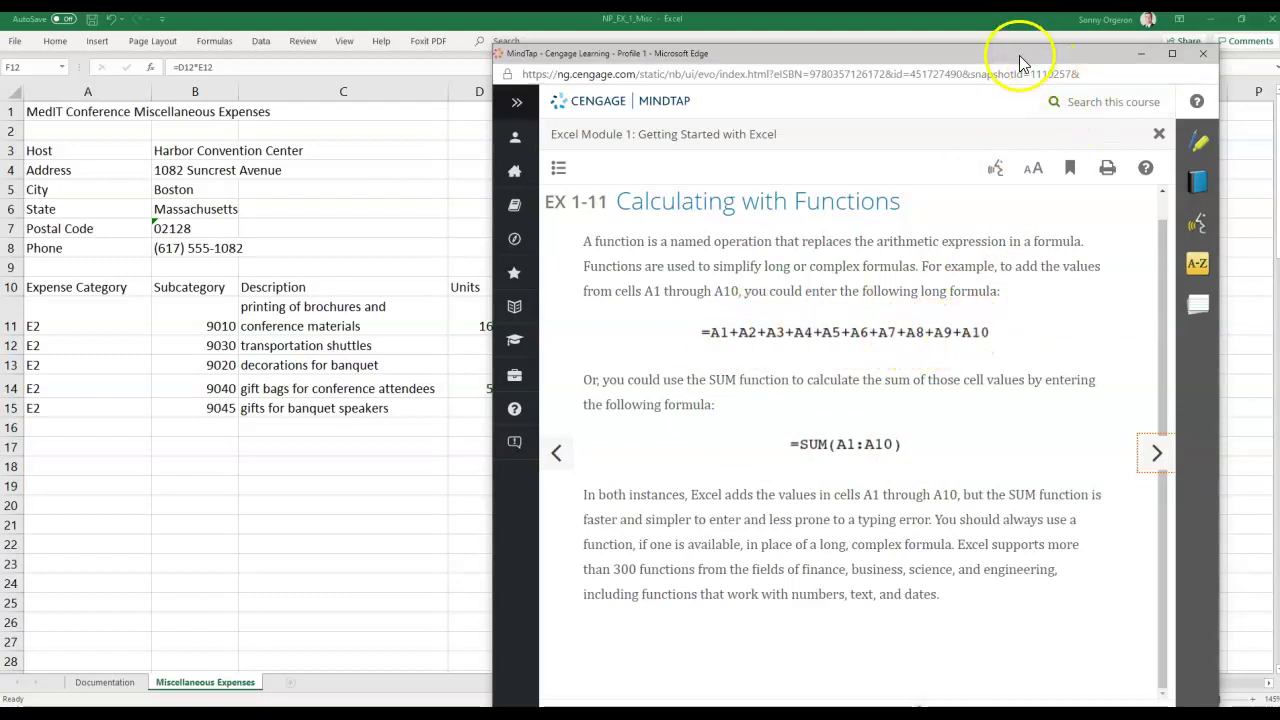
pyautogui.click(1156, 456)
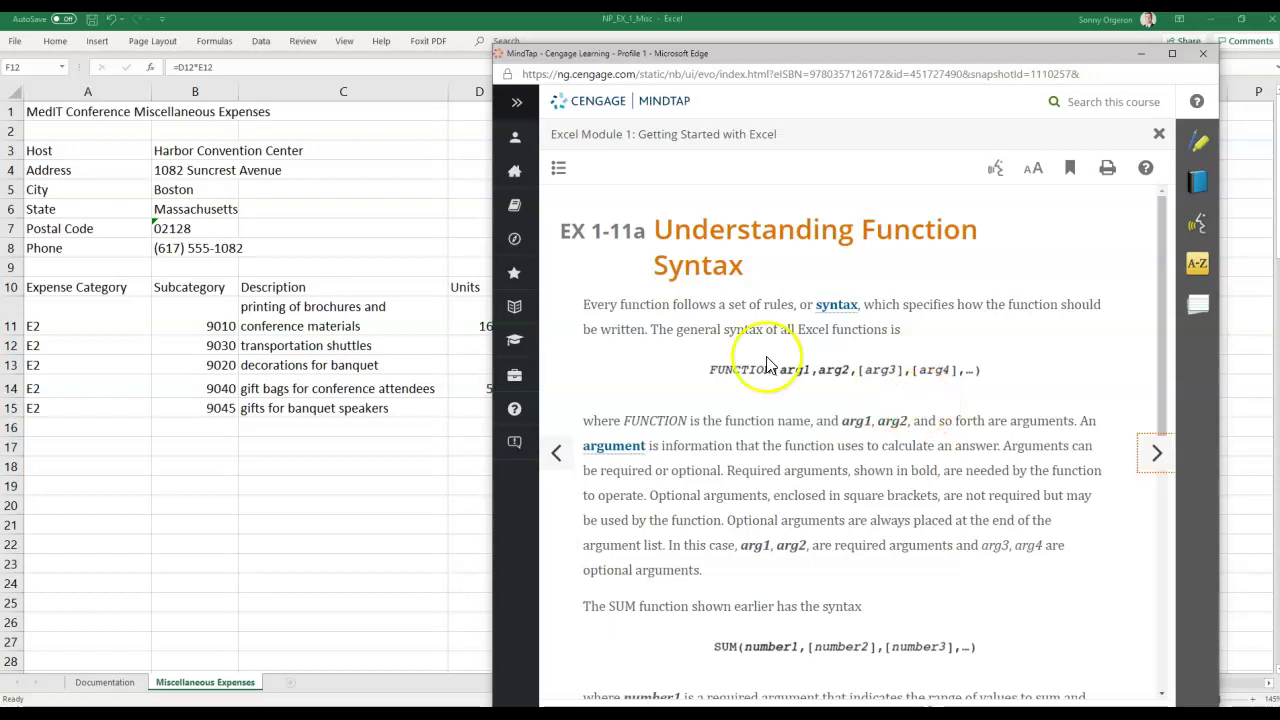
pyautogui.scroll(-5, 858, 416)
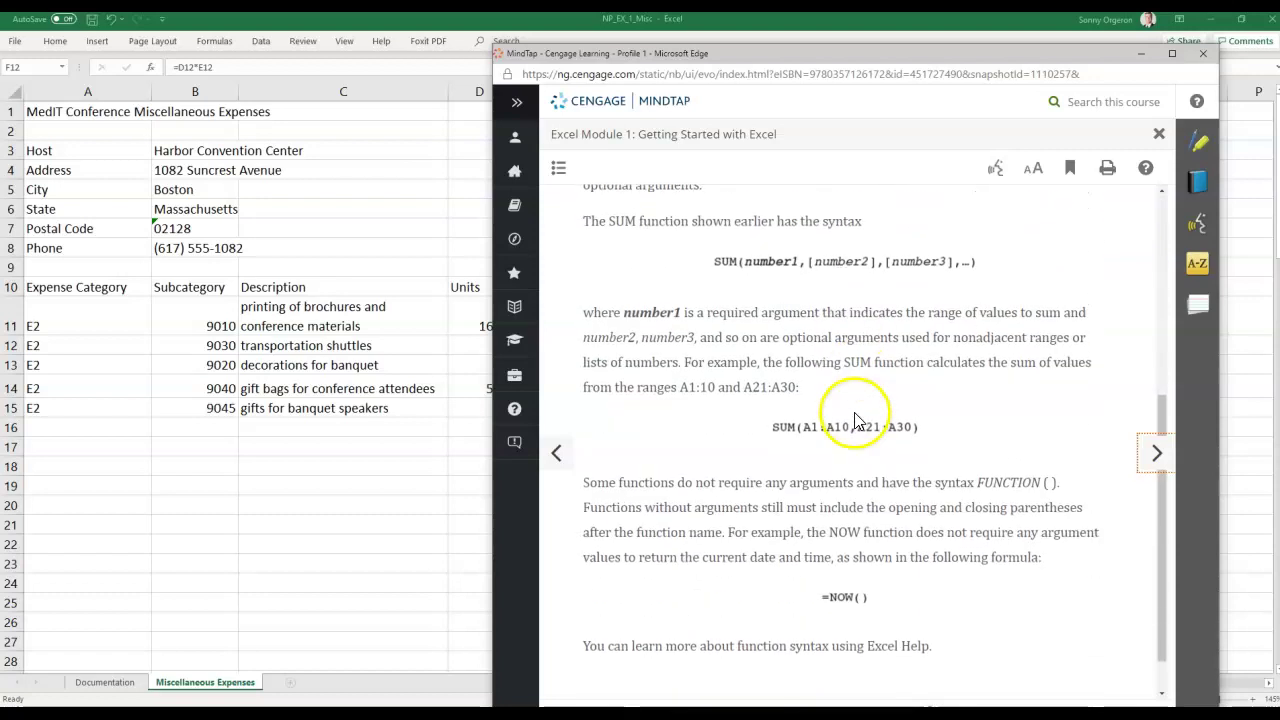
pyautogui.scroll(5, 1090, 500)
pyautogui.click(1160, 452)
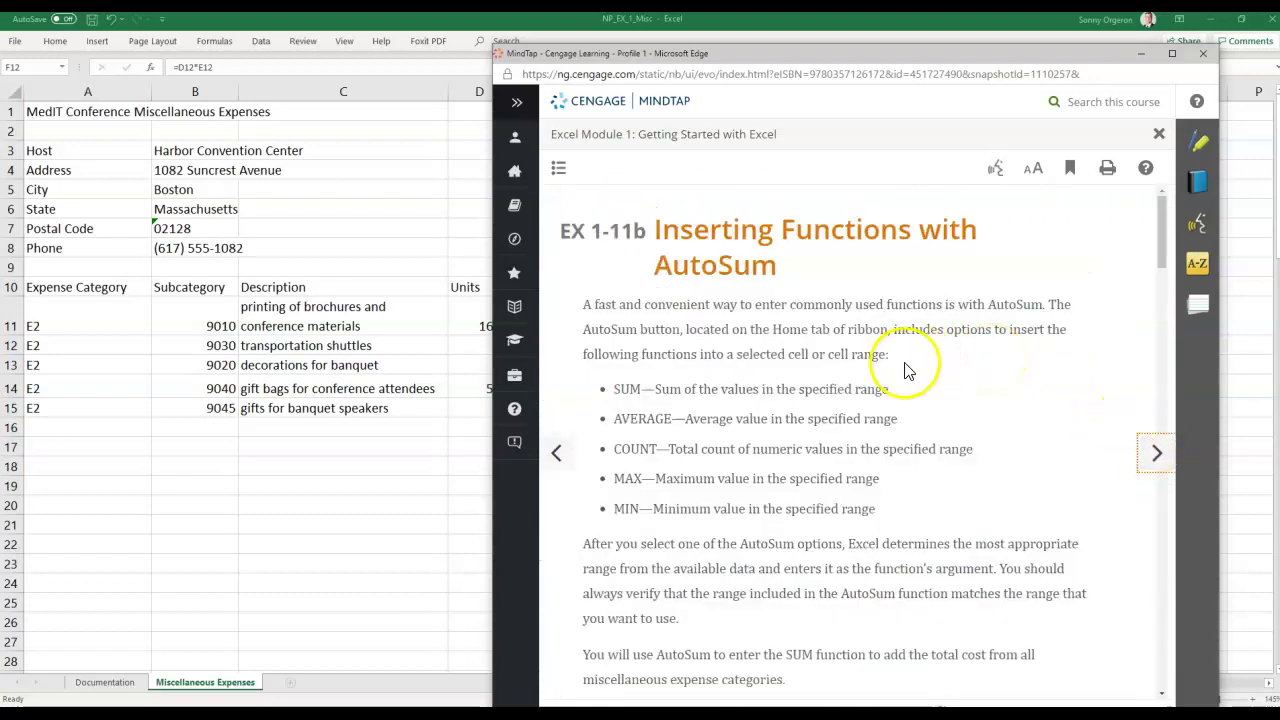
pyautogui.scroll(-3, 905, 368)
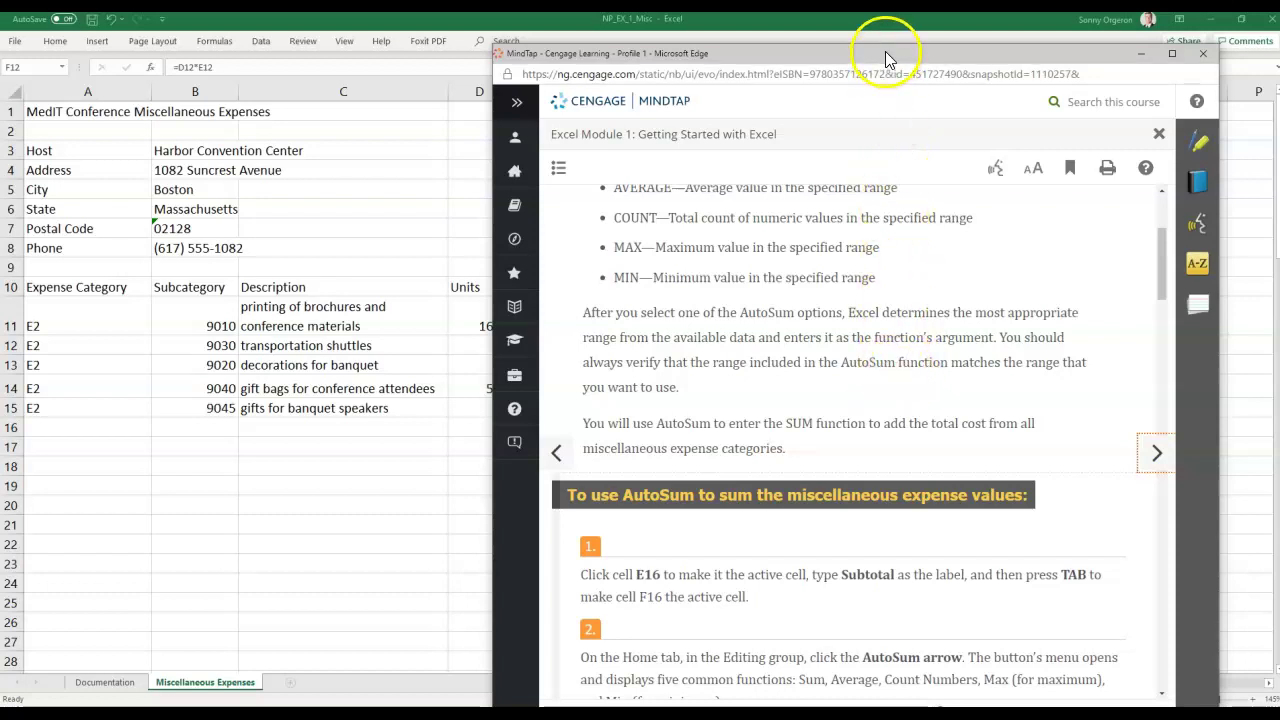
pyautogui.moveTo(886, 54); pyautogui.dragTo(1279, 60)
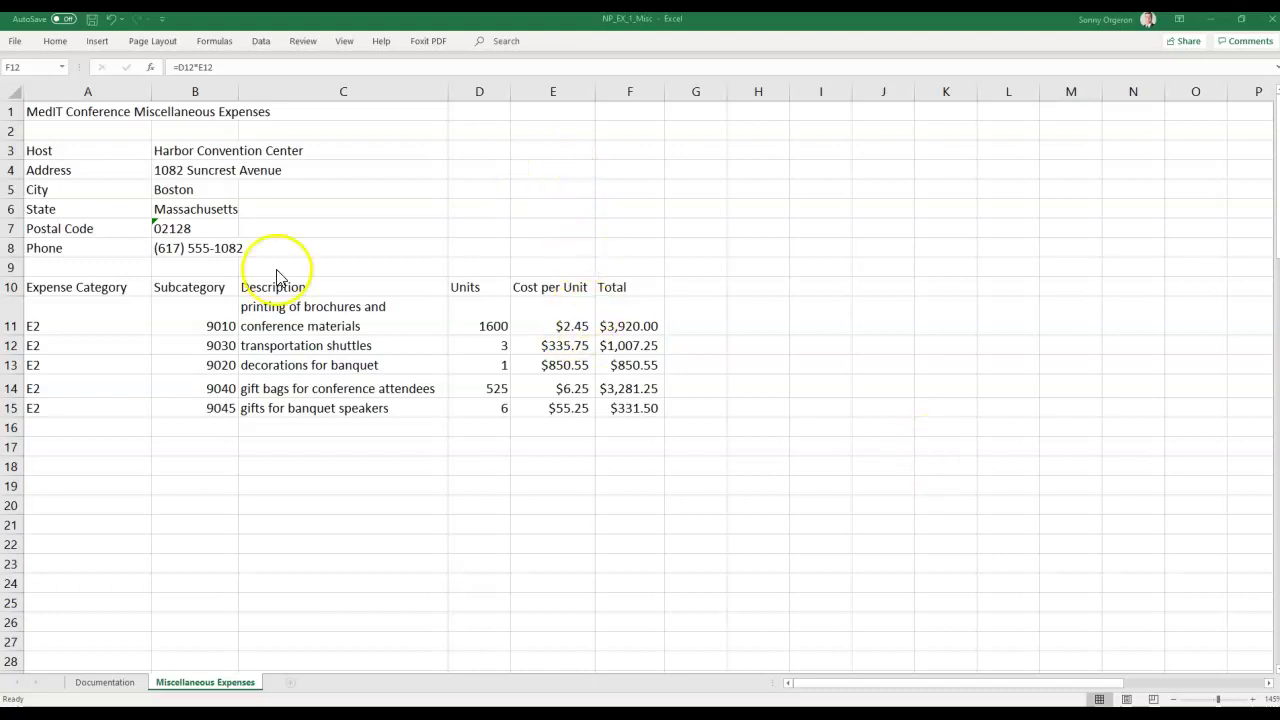
pyautogui.click(540, 430)
pyautogui.press('F2')
pyautogui.click(540, 430)
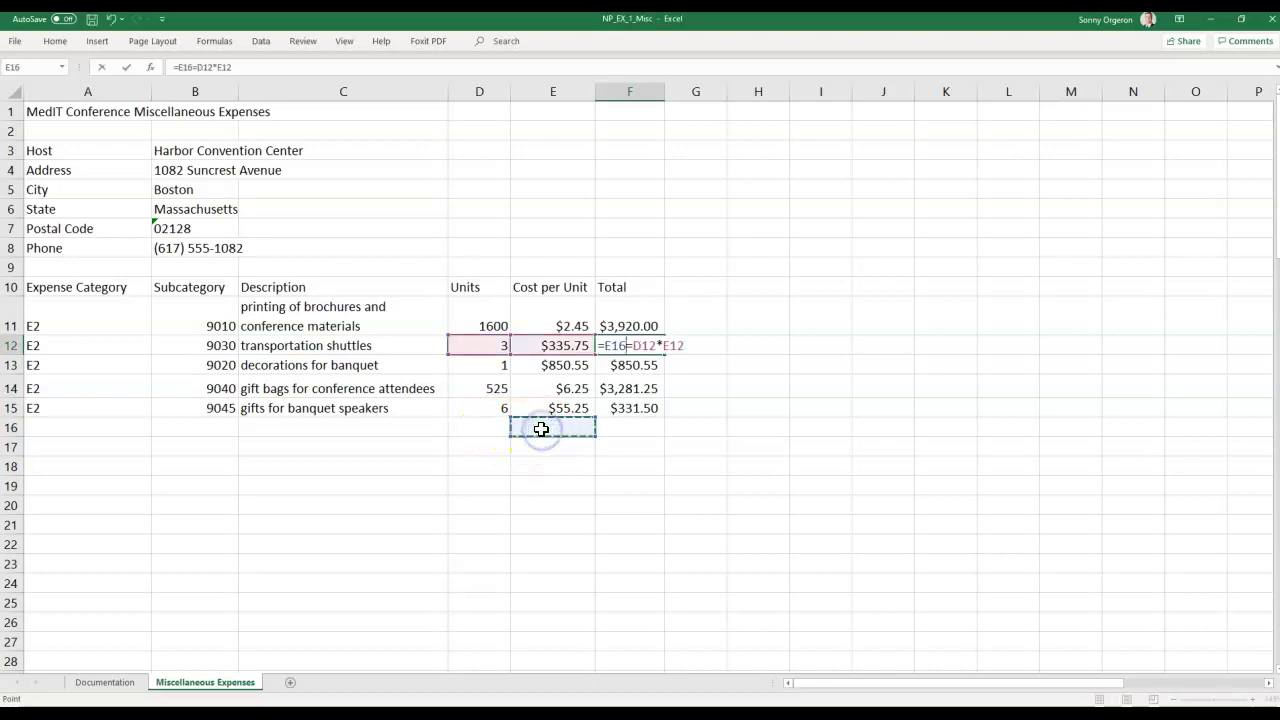
pyautogui.press('Escape')
pyautogui.click(541, 428)
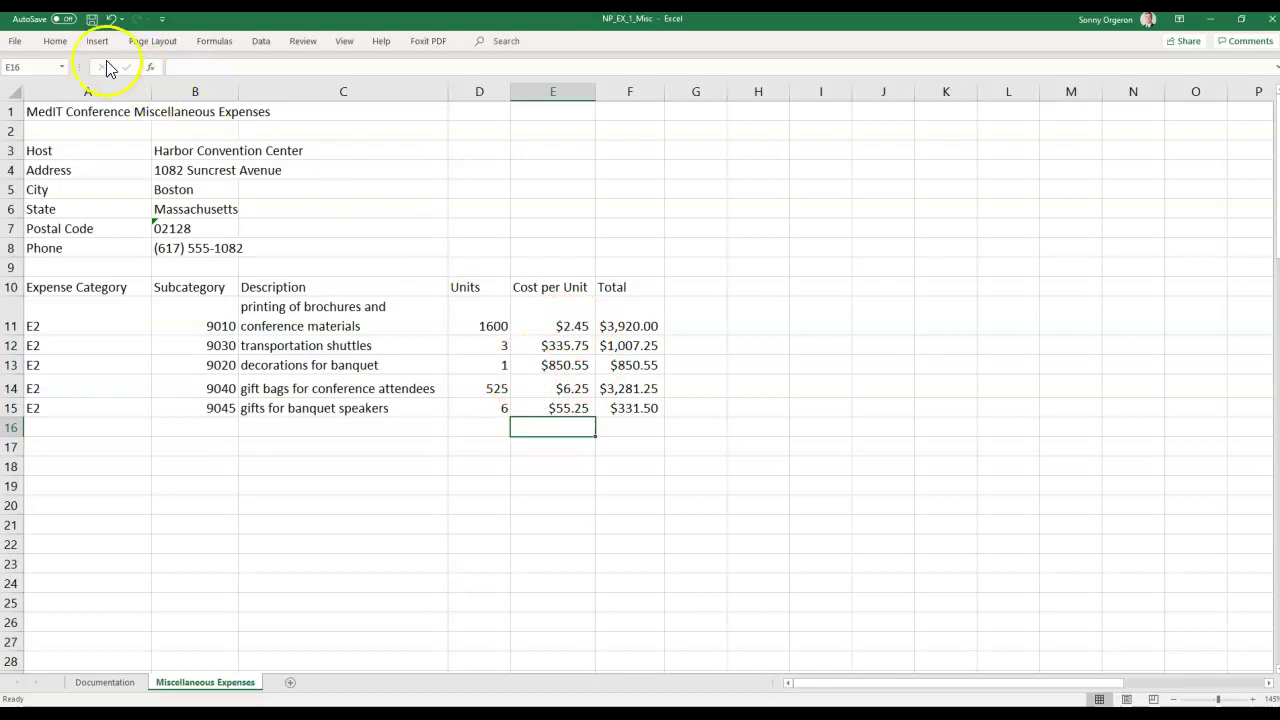
pyautogui.click(112, 22)
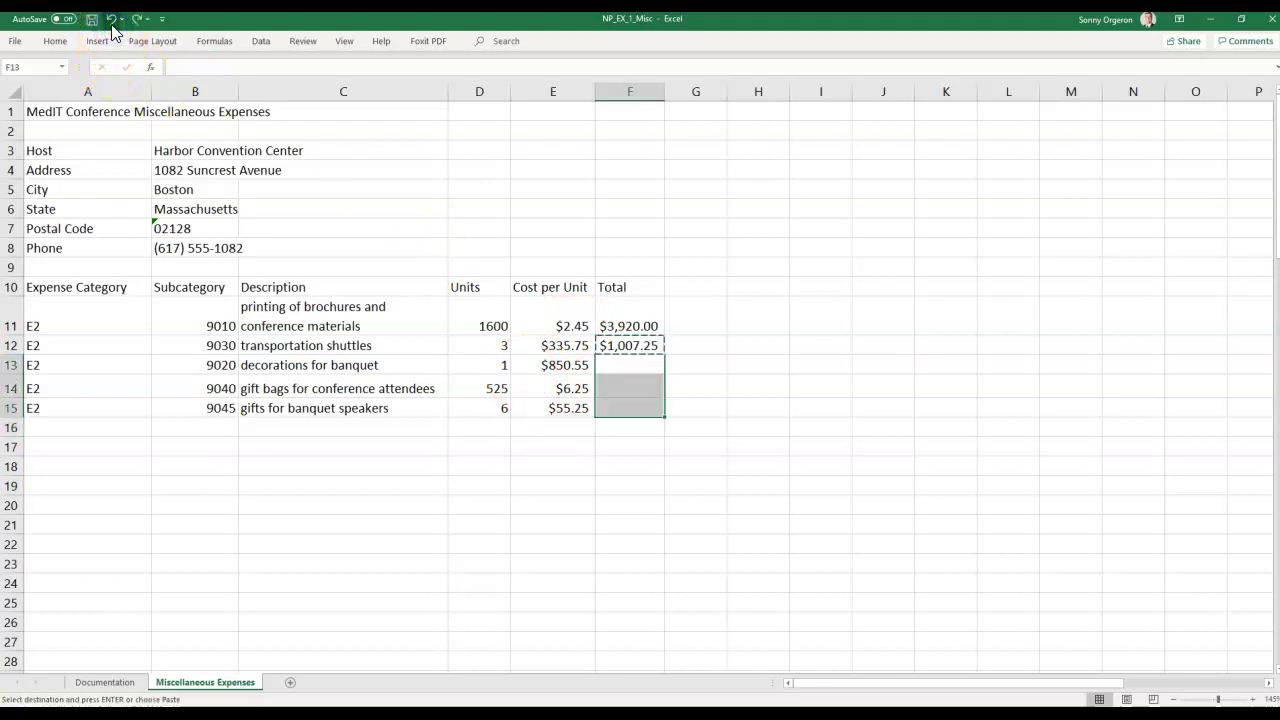
pyautogui.click(138, 22)
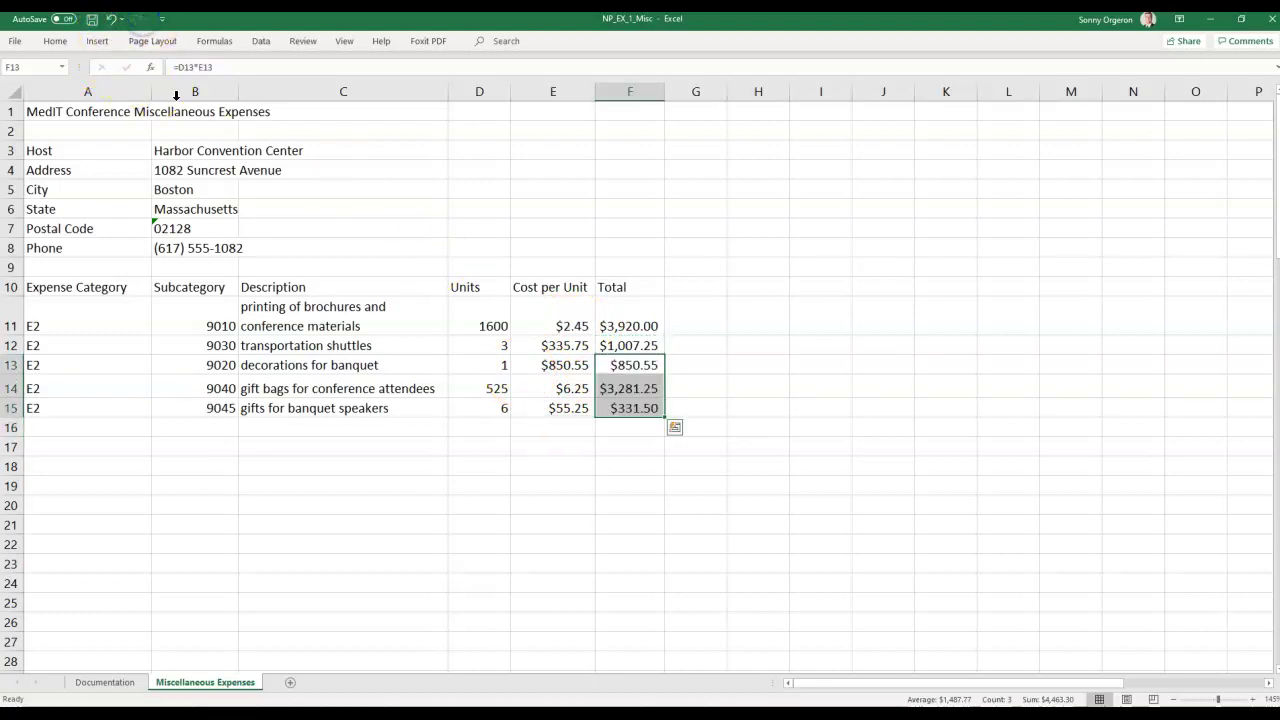
pyautogui.click(544, 427)
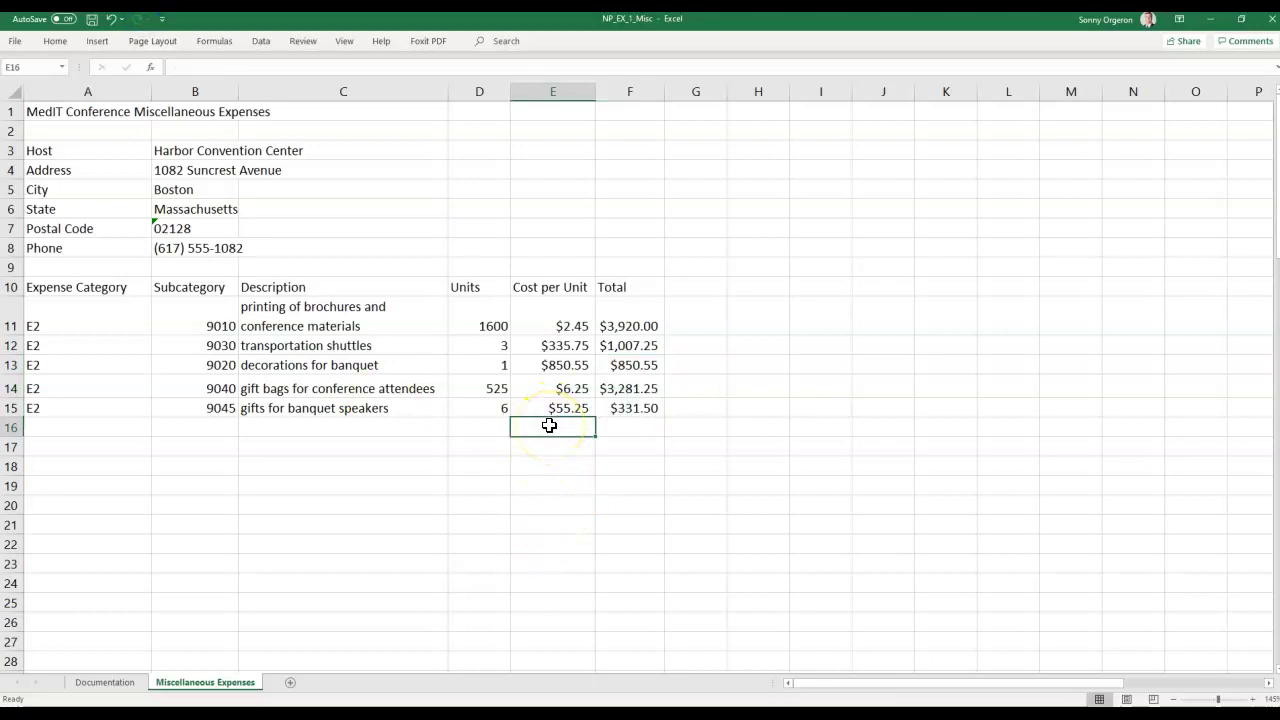
# Enter the label 'Subtotal' in cell E16, below the Cost per Unit column.
pyautogui.write('s')
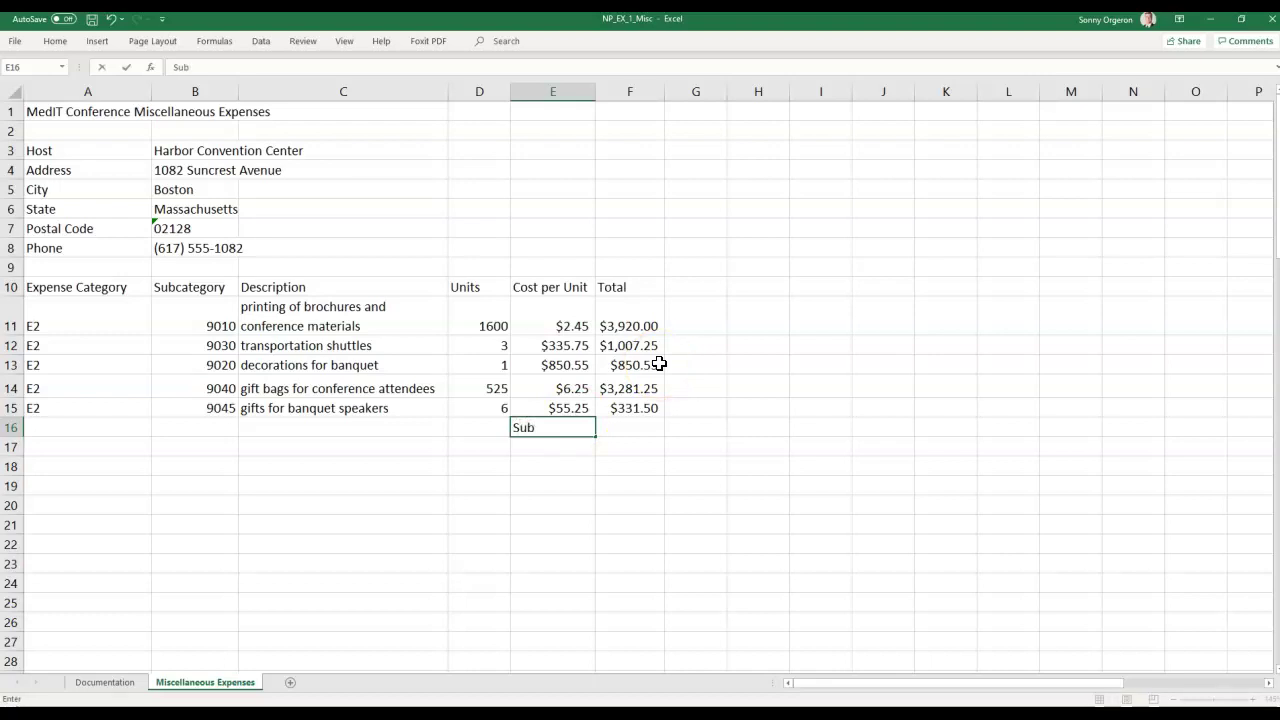
pyautogui.write('ubtotal')
pyautogui.press('Tab')
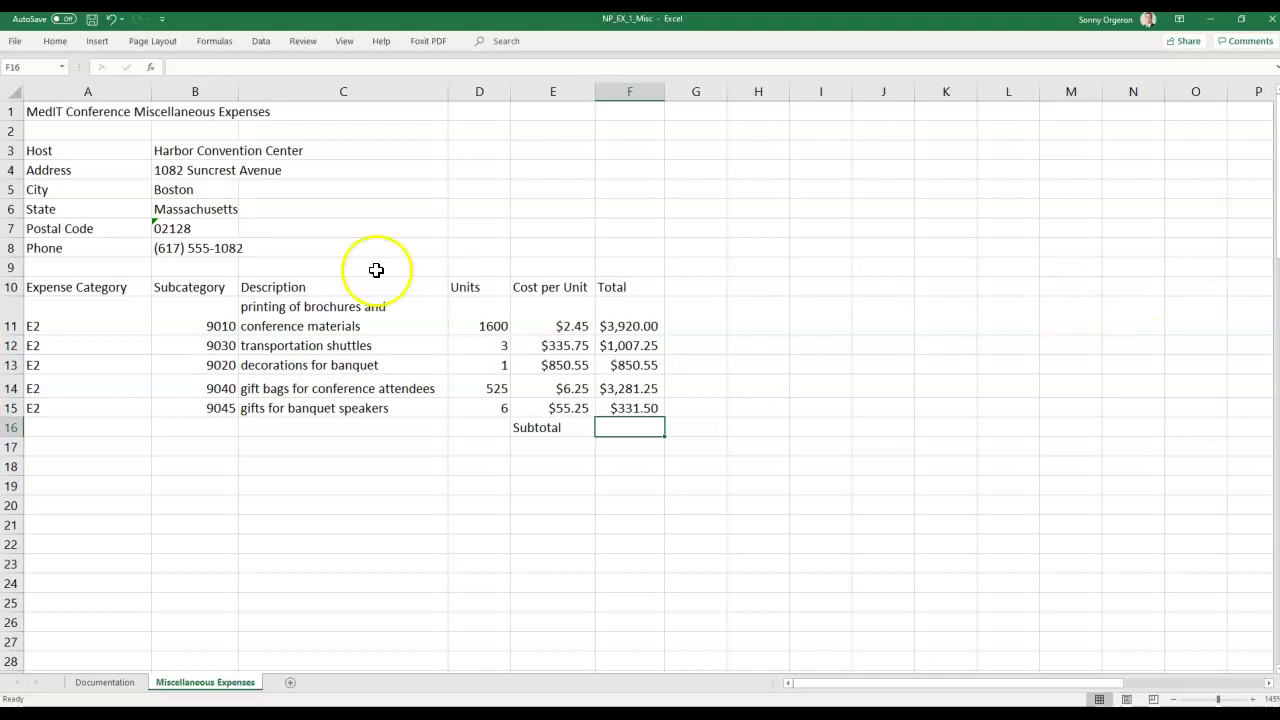
pyautogui.click(56, 44)
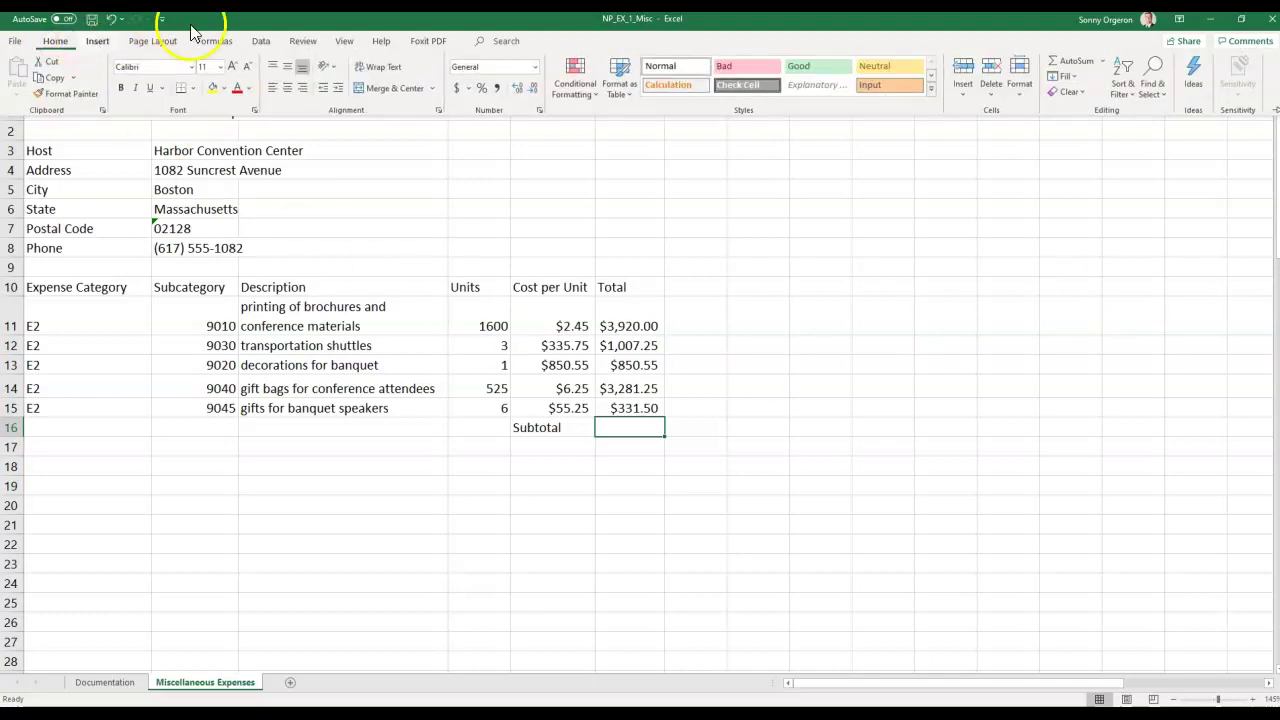
# Insert =SUM(F11:F15) in F16 with AutoSum, giving a $9,390.55 subtotal.
pyautogui.click(1103, 61)
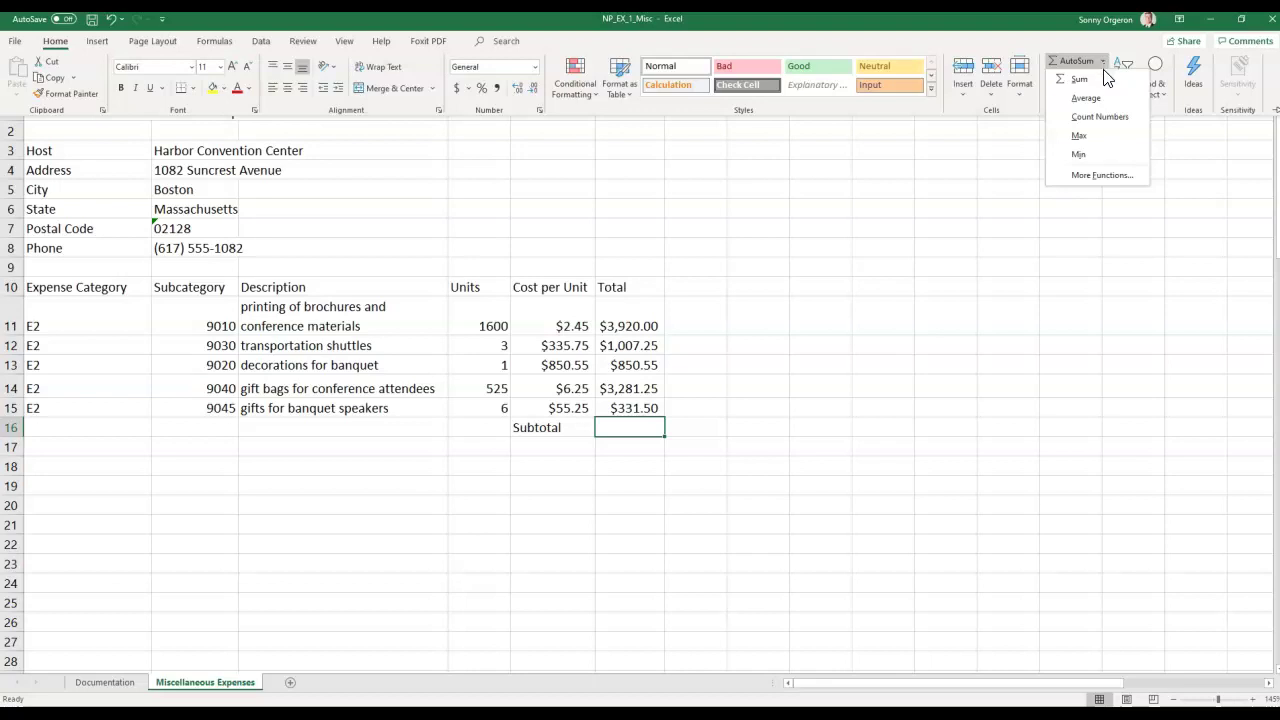
pyautogui.click(1103, 79)
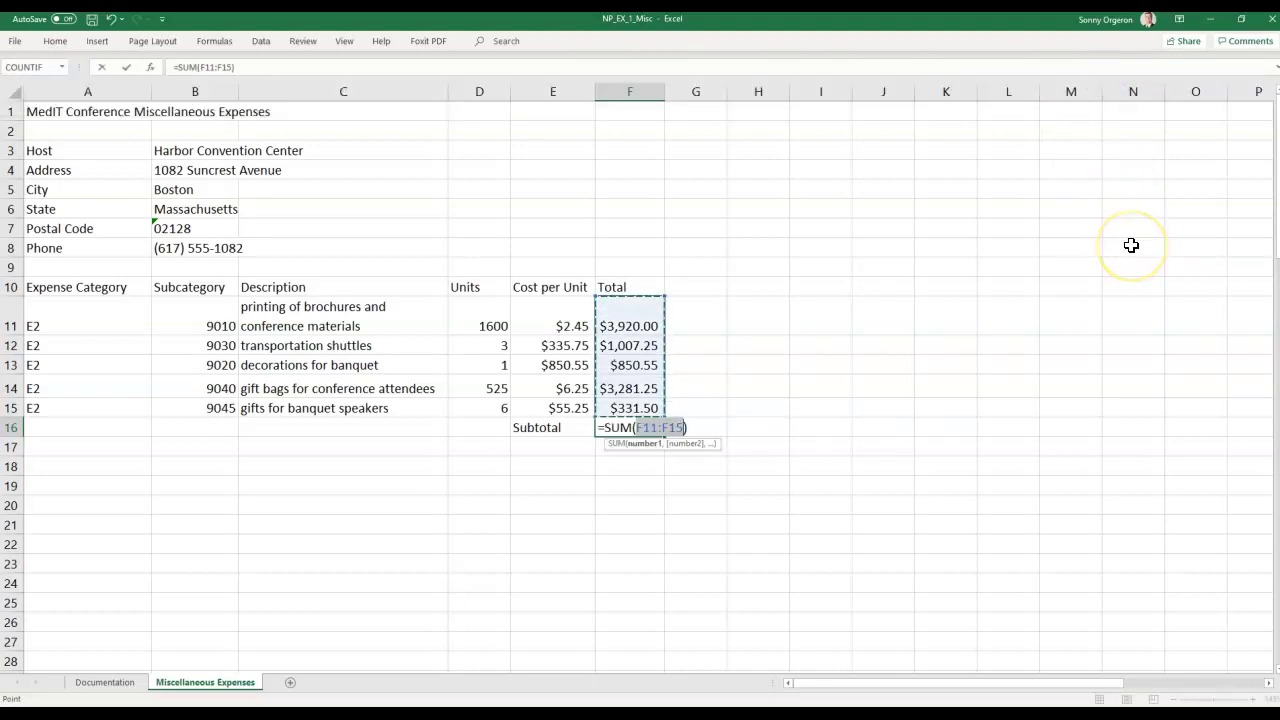
pyautogui.press('Return')
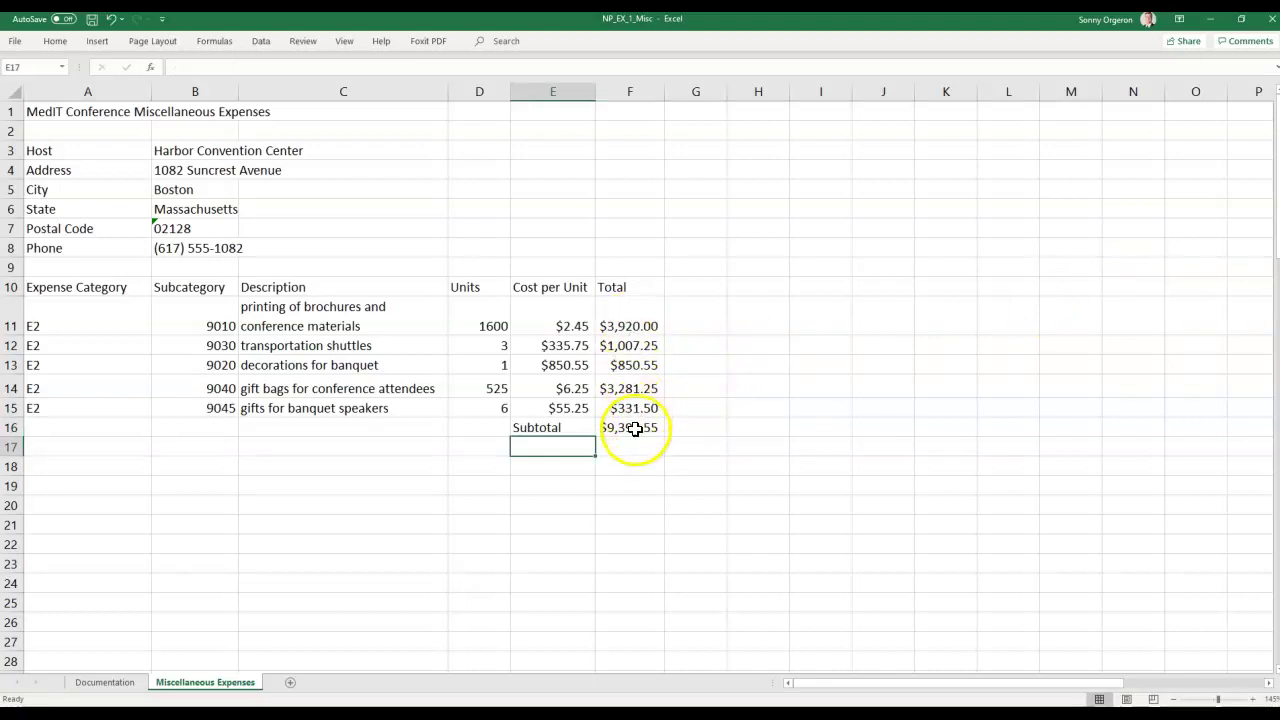
pyautogui.click(635, 428)
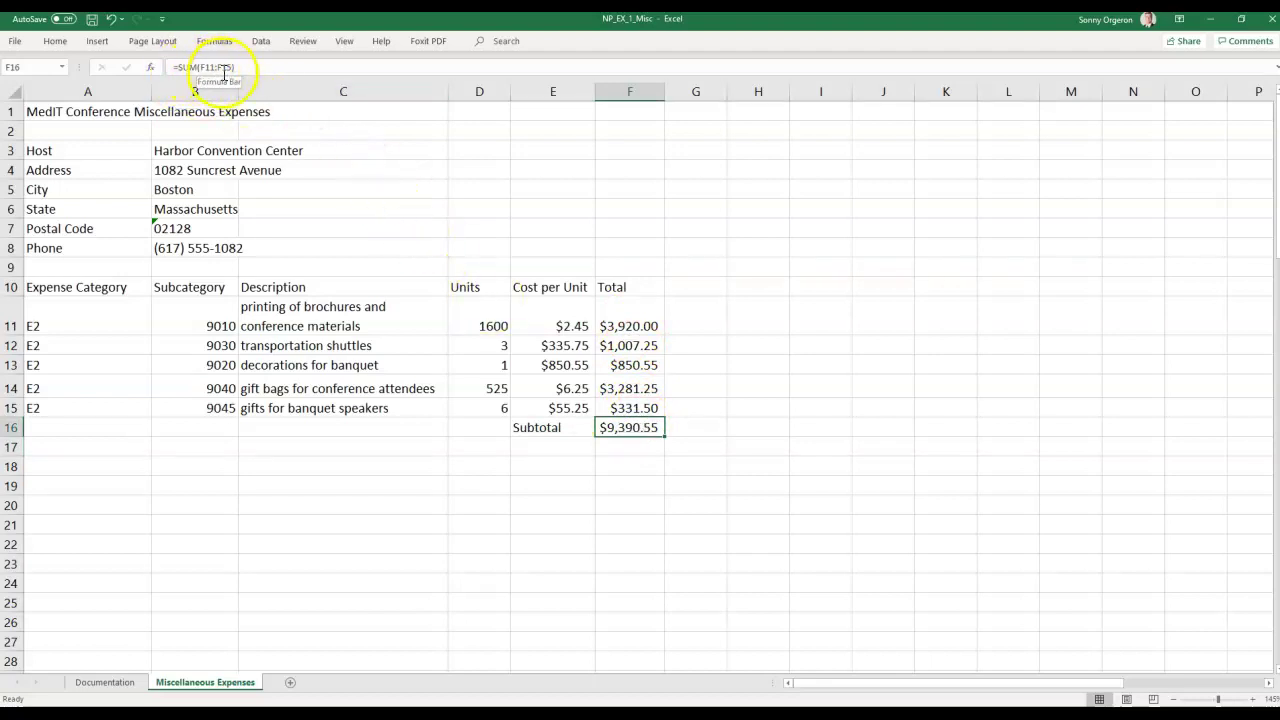
pyautogui.click(672, 488)
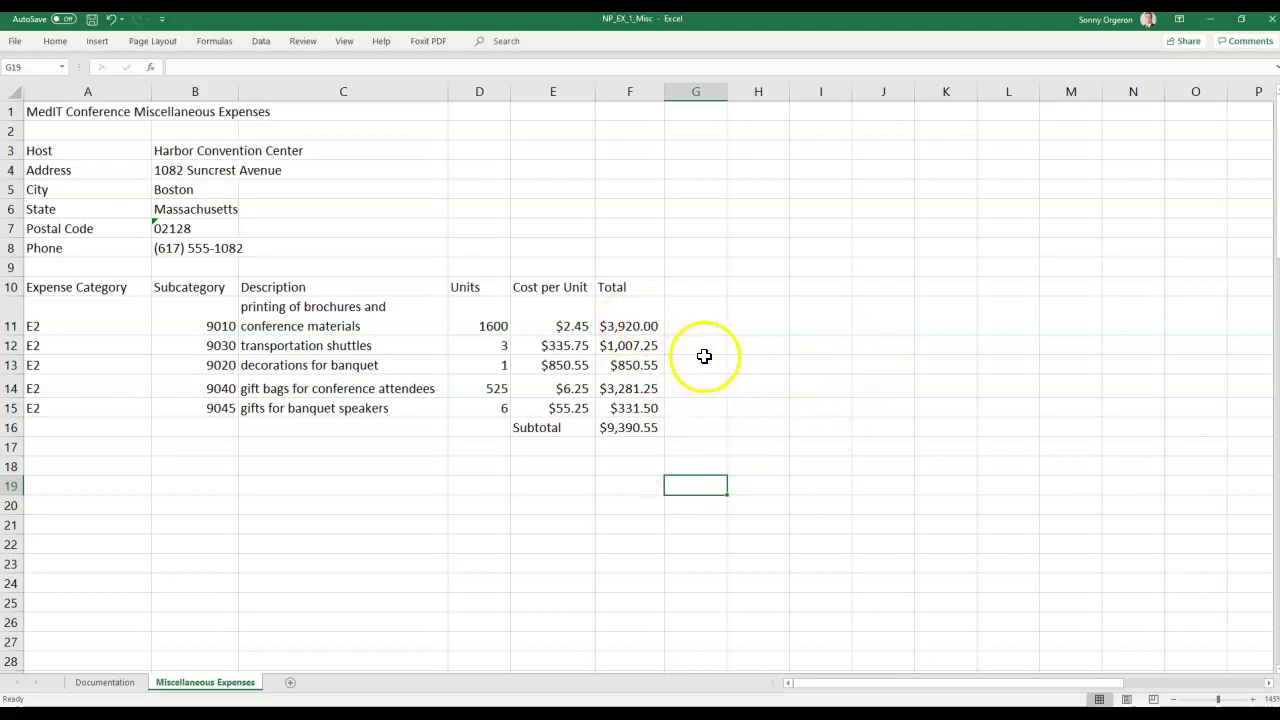
pyautogui.moveTo(640, 322); pyautogui.dragTo(634, 402)
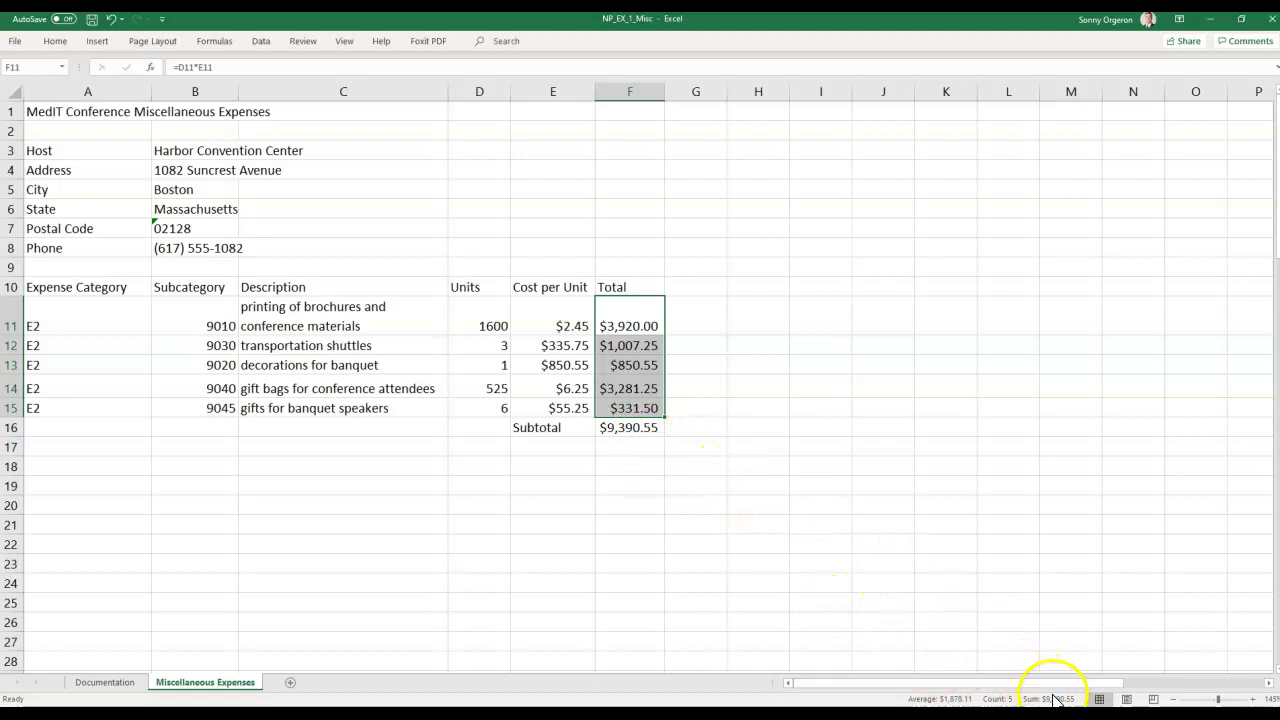
pyautogui.click(987, 551)
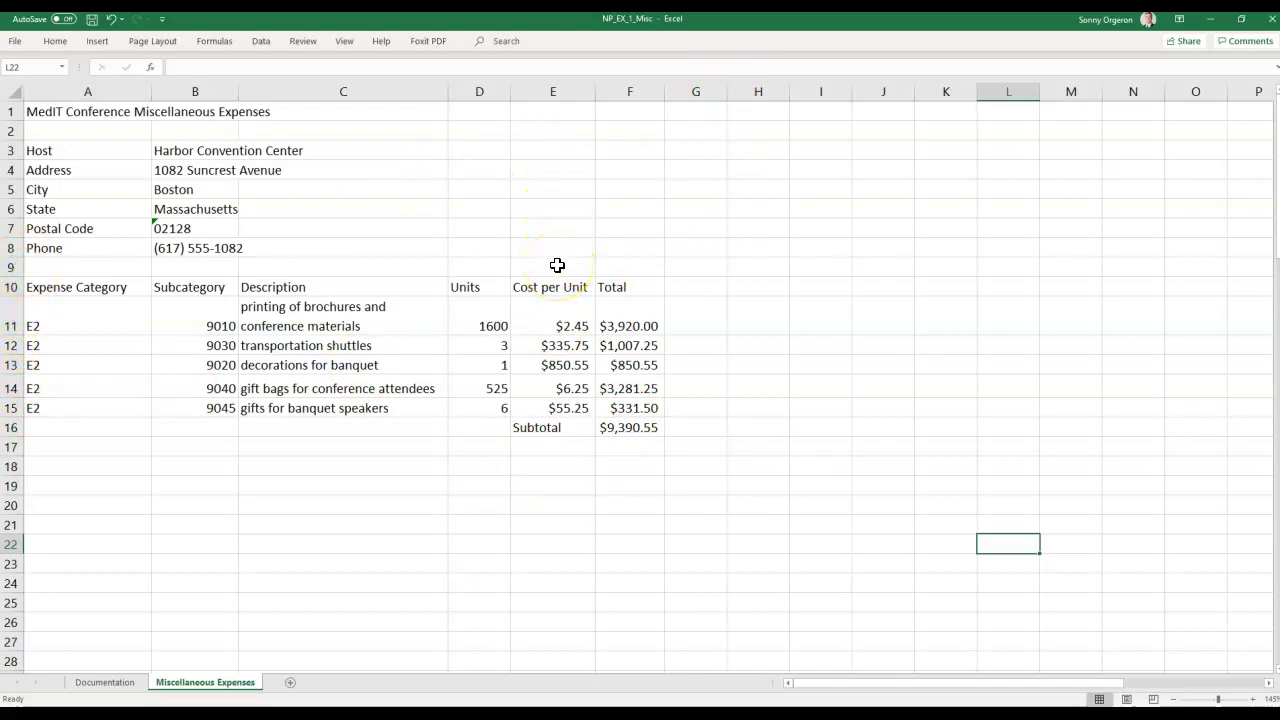
# Enter the label 'Tax Rate' in E9 and the rate 5% in F9.
pyautogui.click(557, 265)
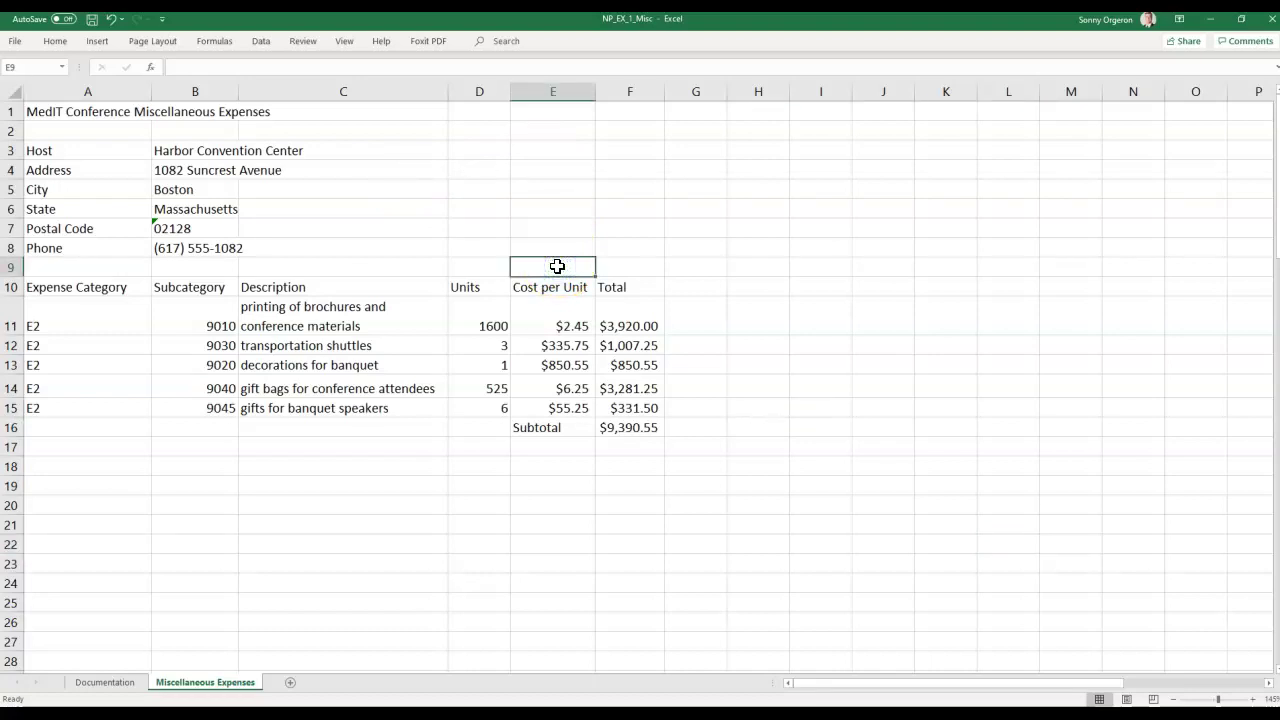
pyautogui.write('Tax Rate')
pyautogui.press('Tab')
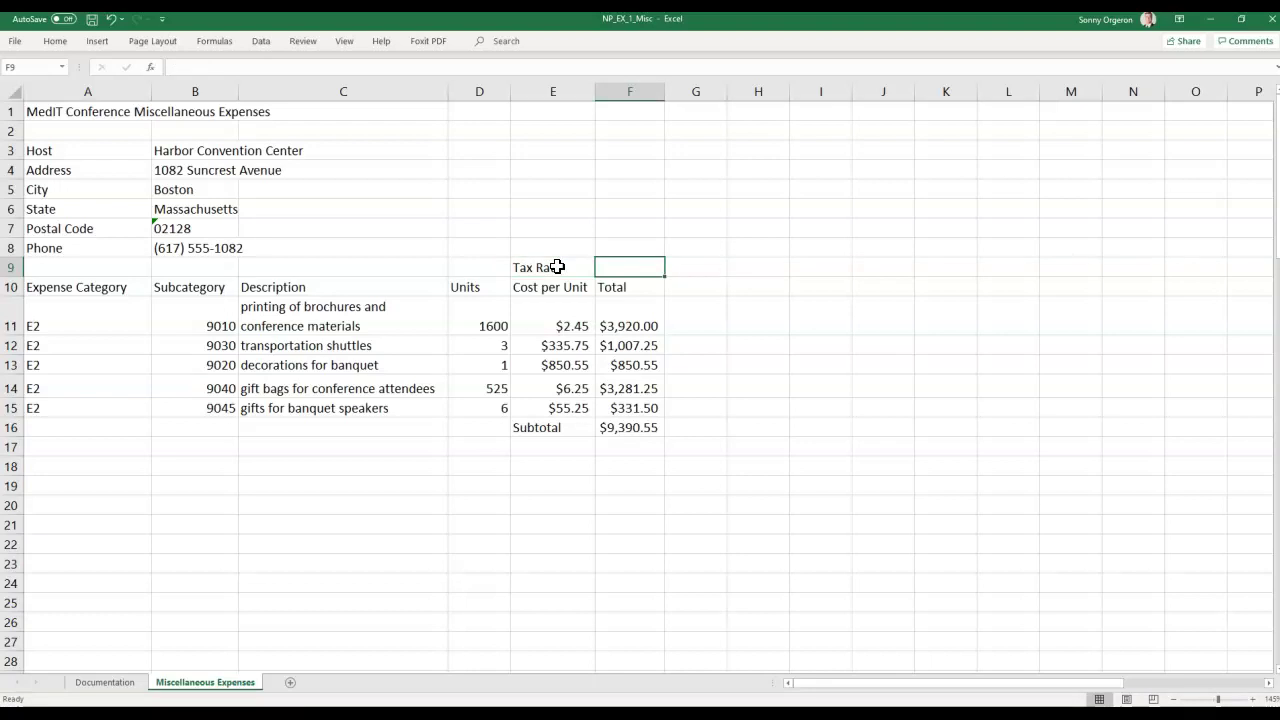
pyautogui.write('5%')
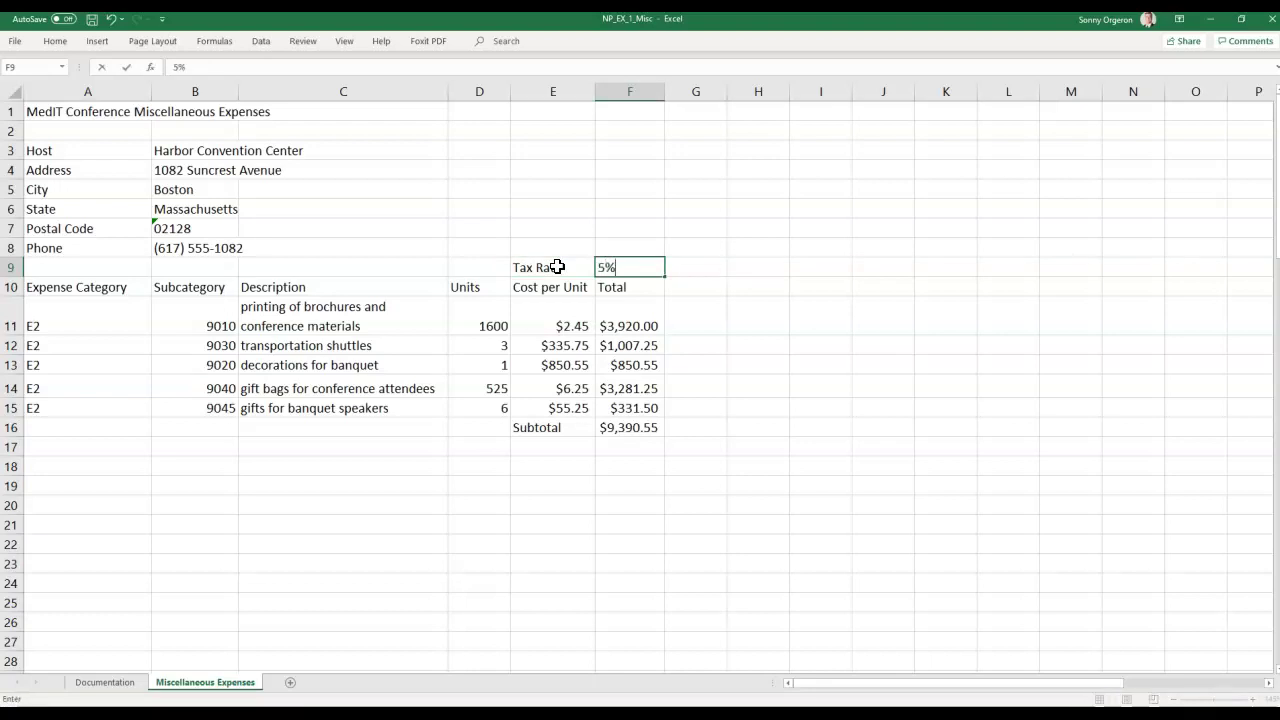
pyautogui.press('Return')
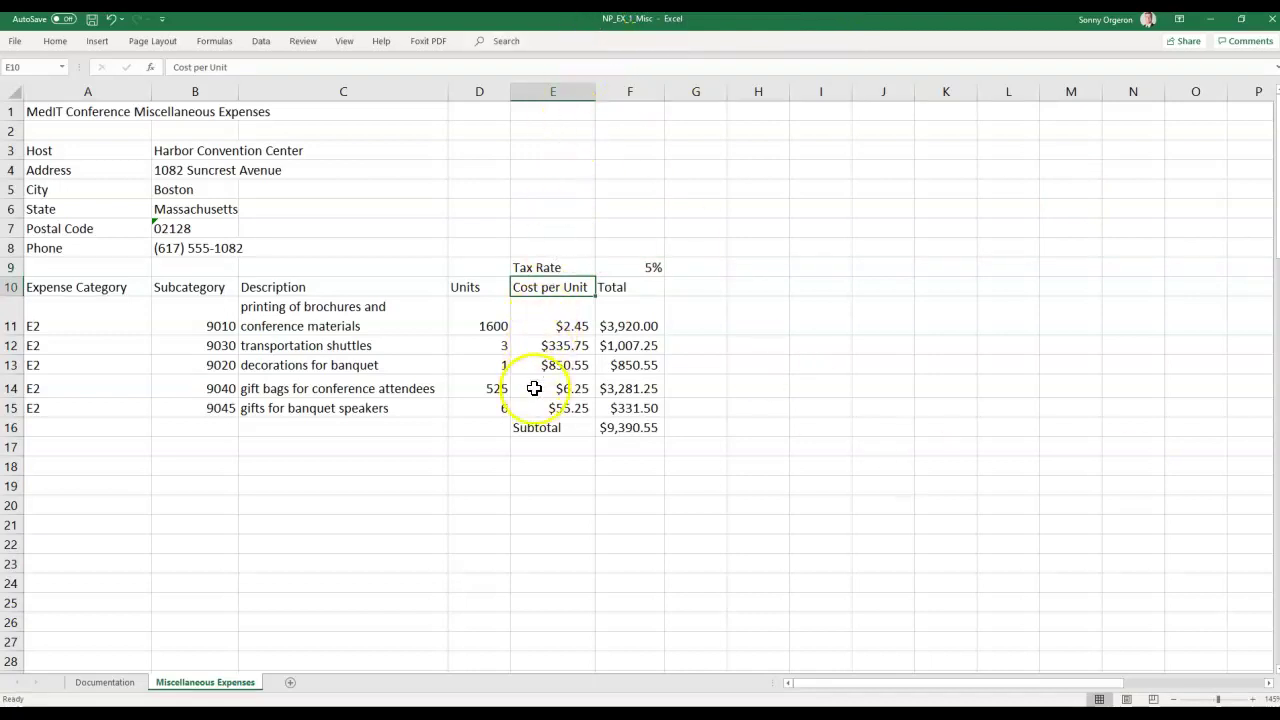
# Enter the label 'Eat. Tax' in E17, below the subtotal.
pyautogui.click(630, 447)
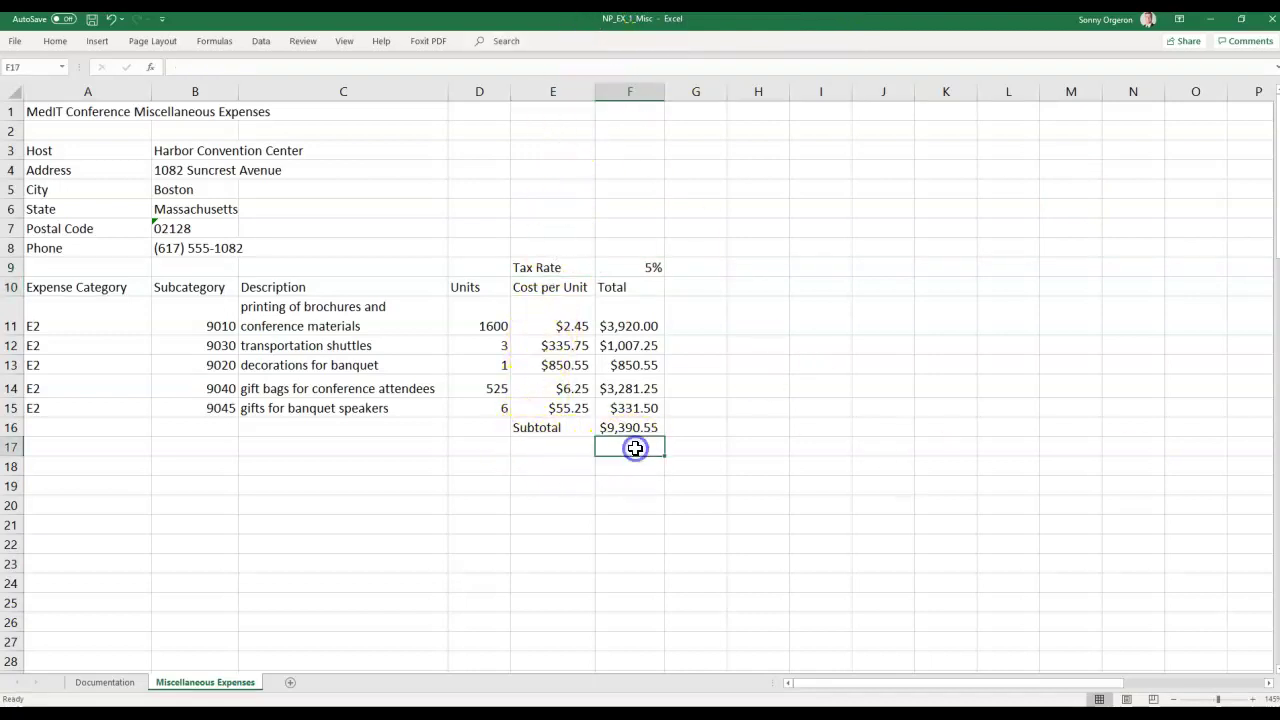
pyautogui.click(568, 451)
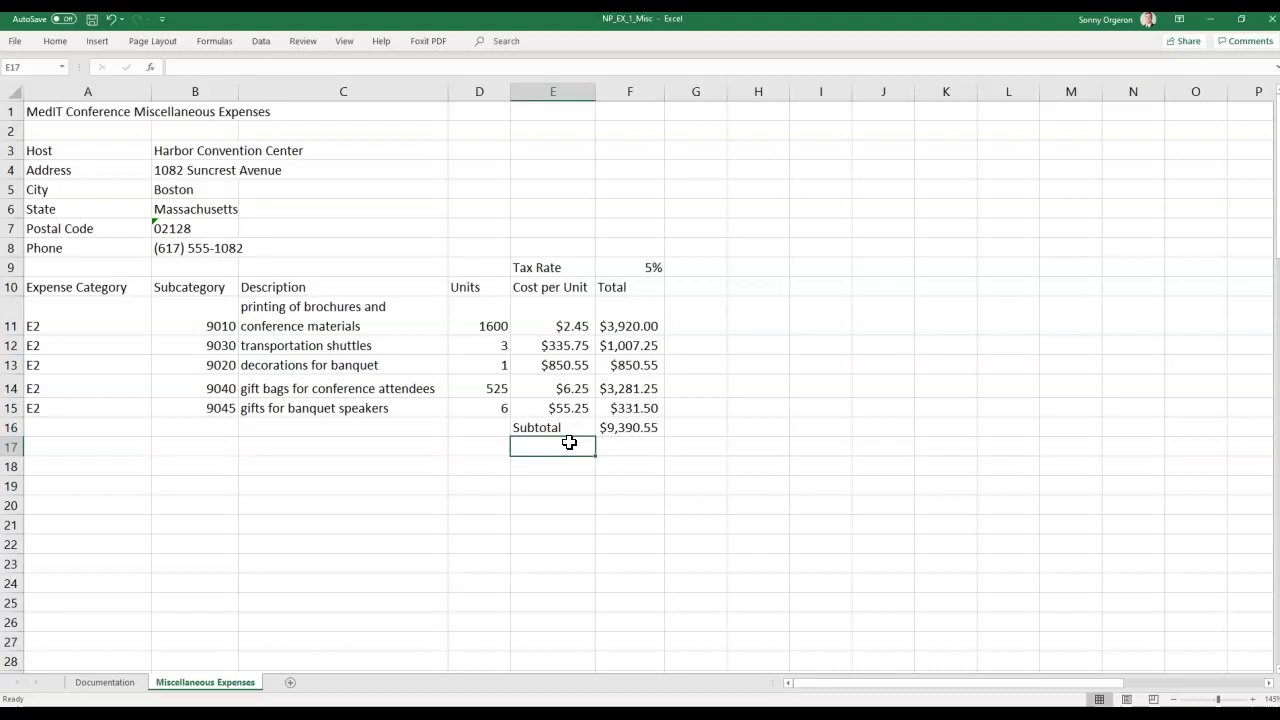
pyautogui.write('Eat.')
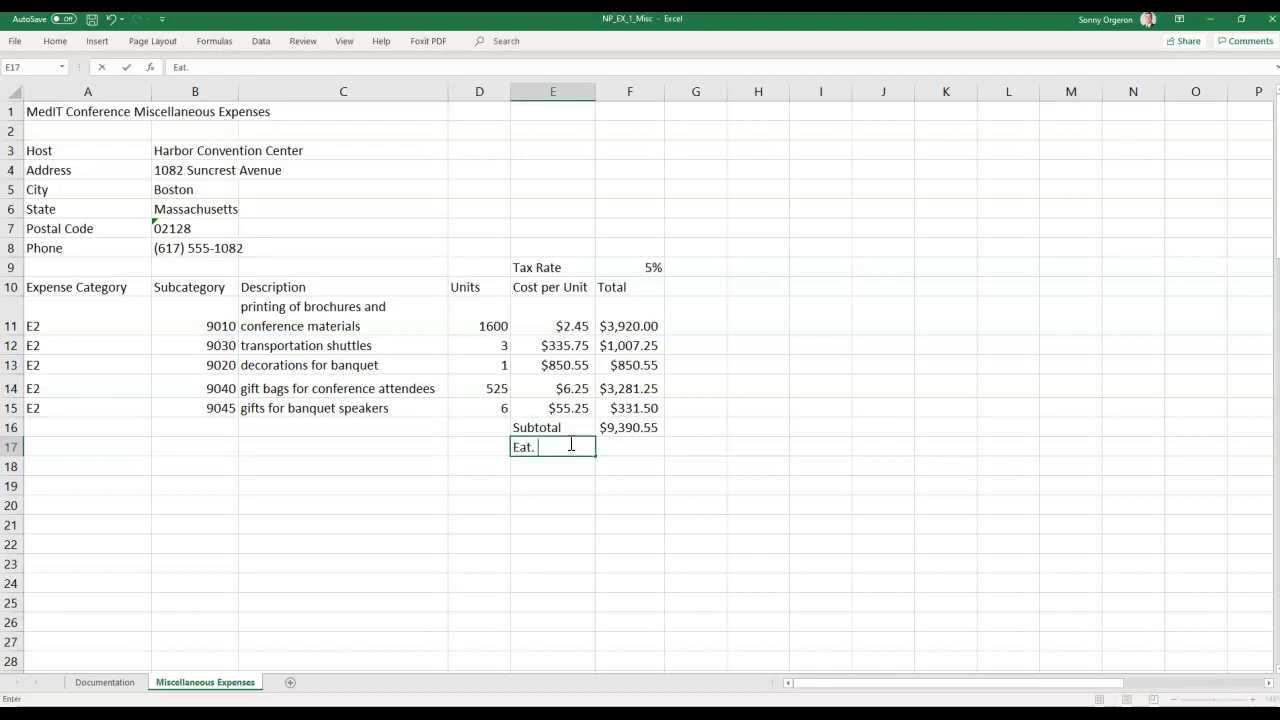
pyautogui.write(' Tax')
pyautogui.press('Tab')
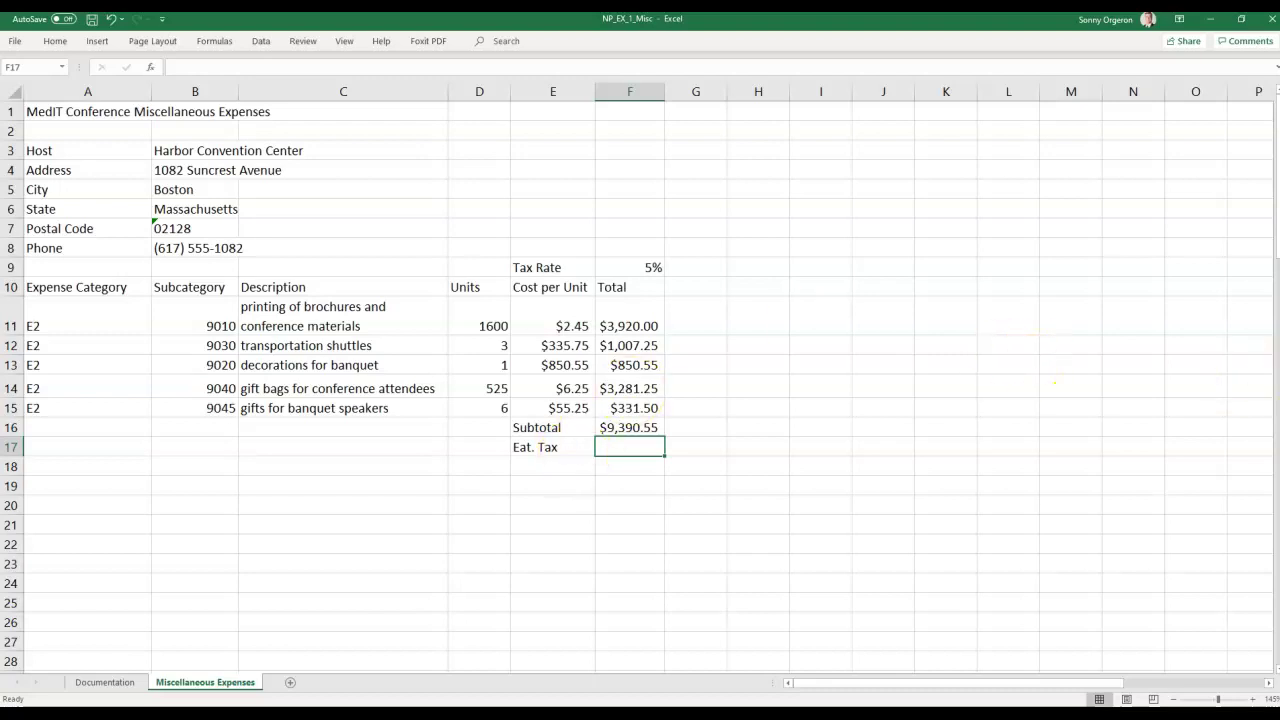
# Enter =F9*F16 in F17 to calculate $469.53 tax.
pyautogui.click(633, 450)
pyautogui.write('=')
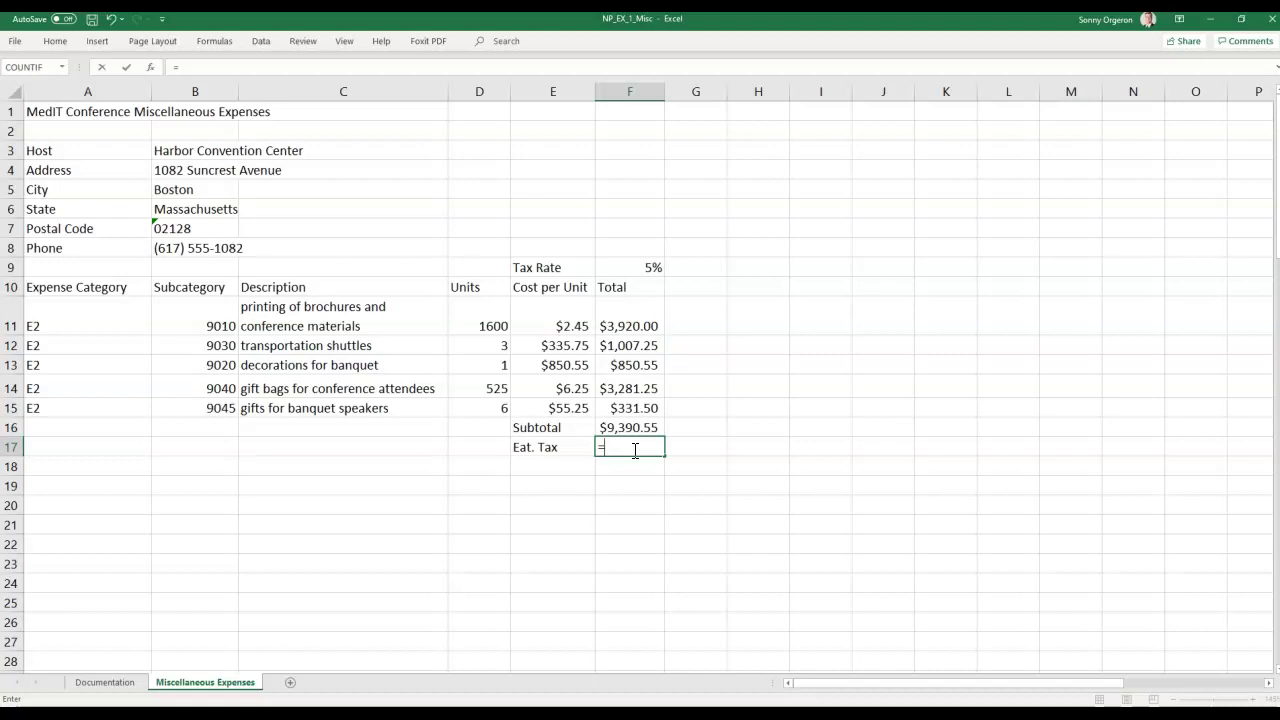
pyautogui.click(635, 265)
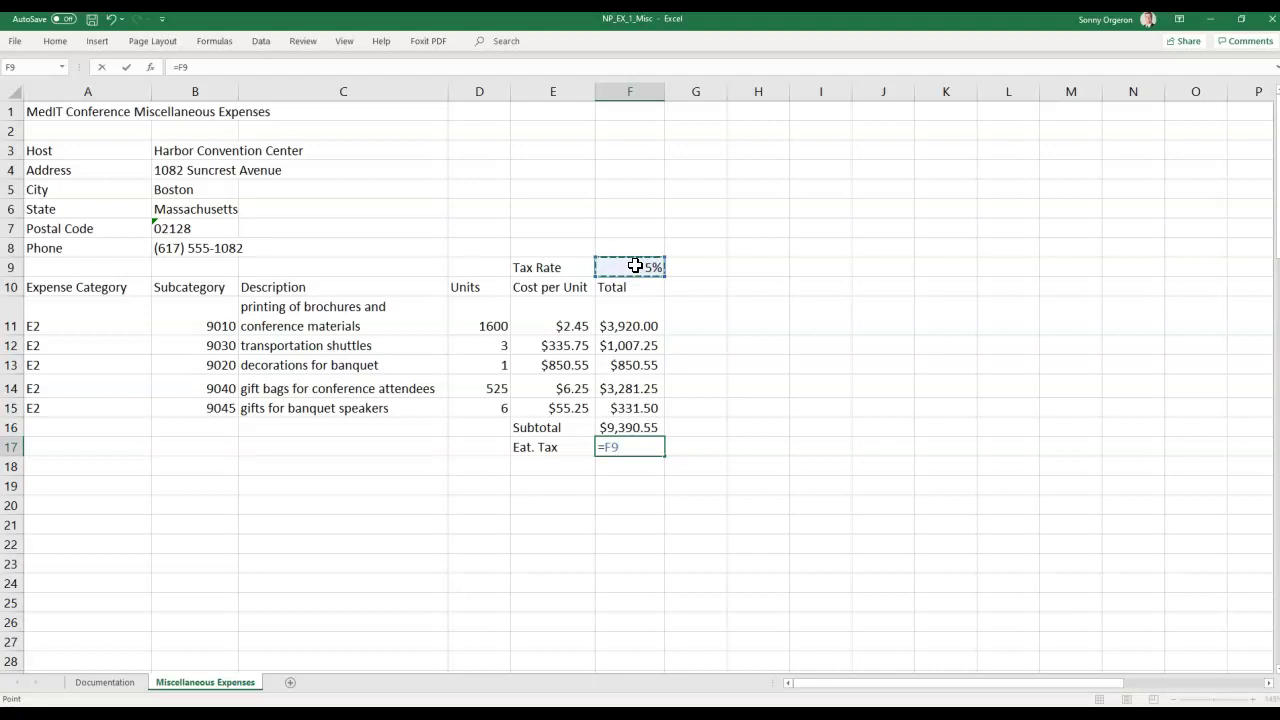
pyautogui.write('*')
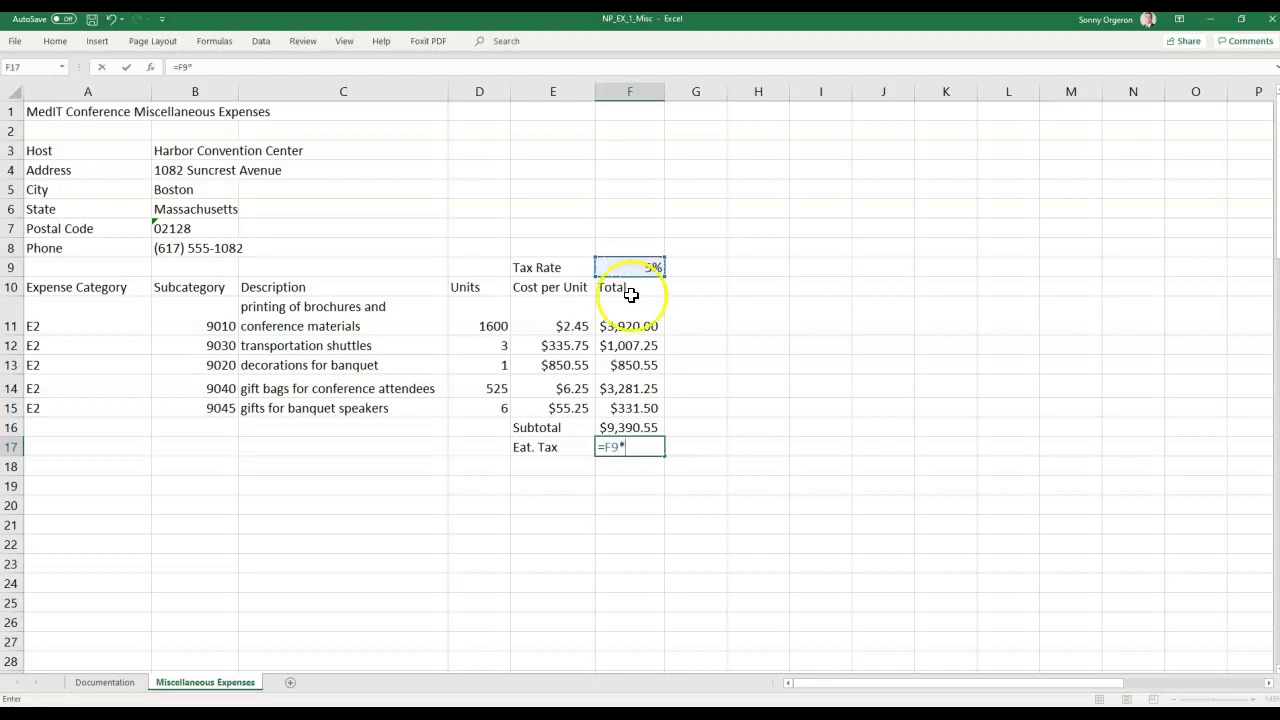
pyautogui.click(625, 423)
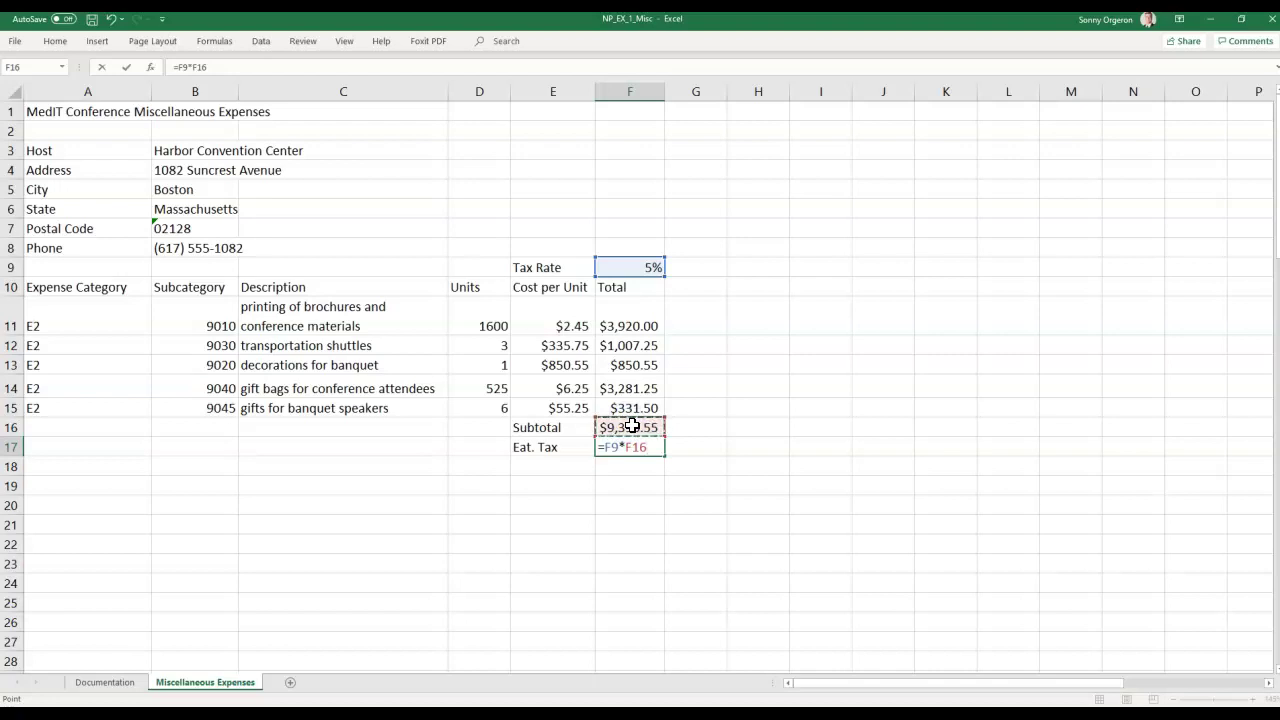
pyautogui.press('Return')
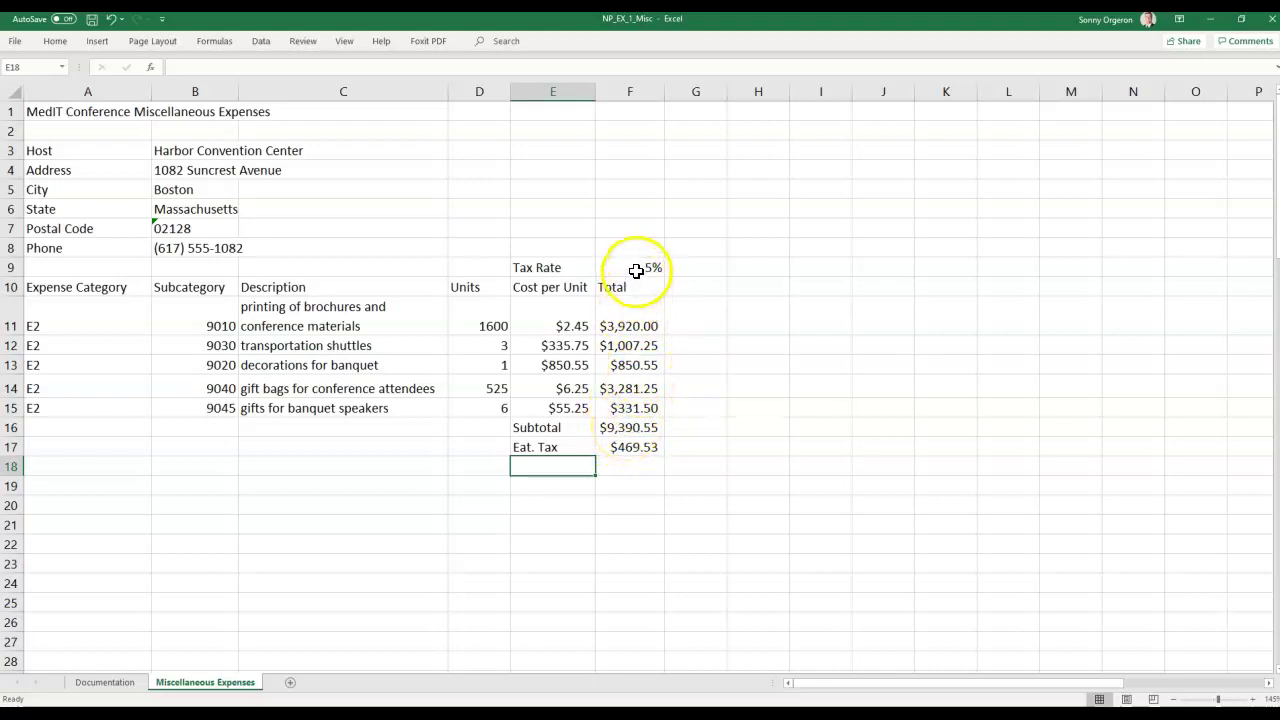
pyautogui.click(648, 449)
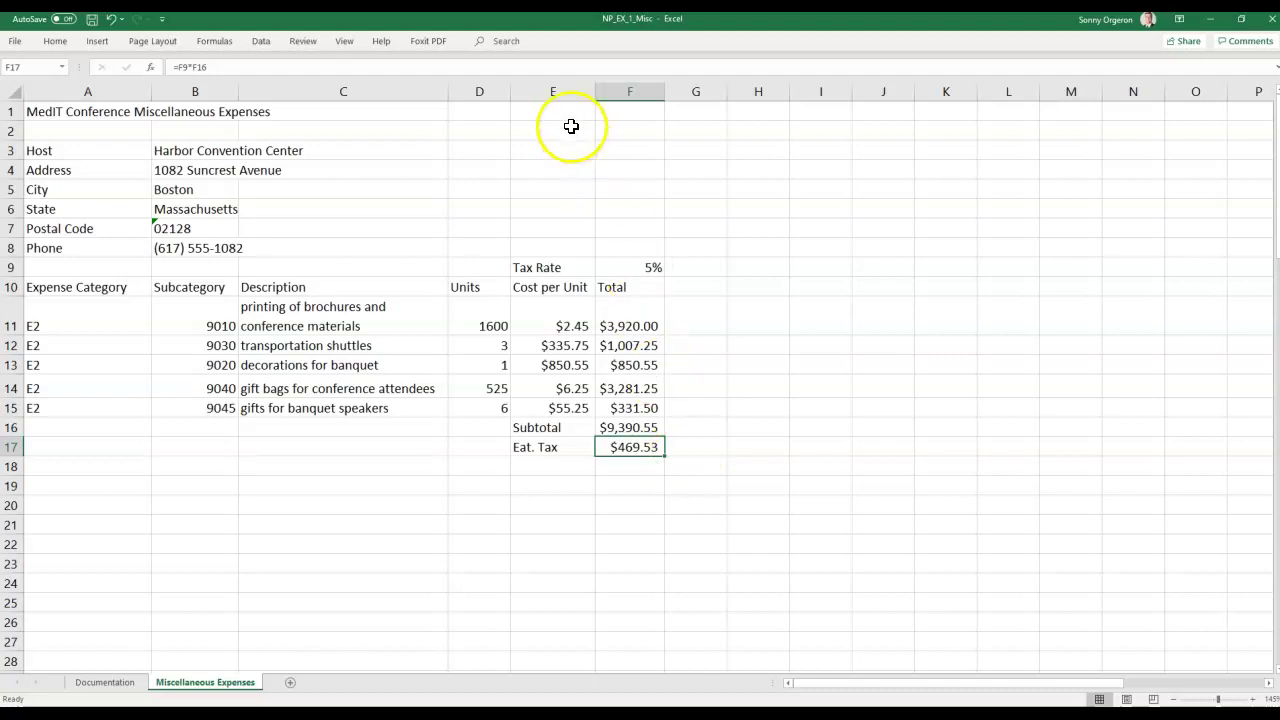
pyautogui.click(544, 466)
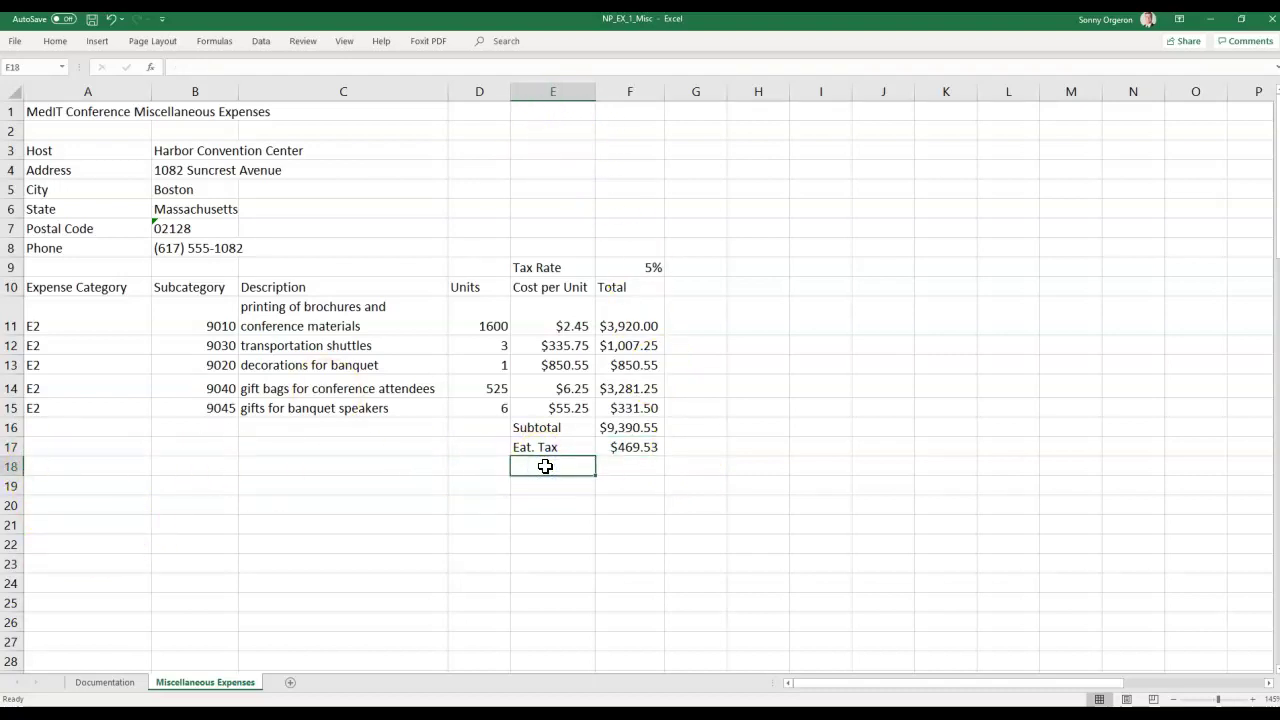
# Label E18 'Total' and enter =SUM(F16:F17) in F18, giving $9,860.08.
pyautogui.write('Total')
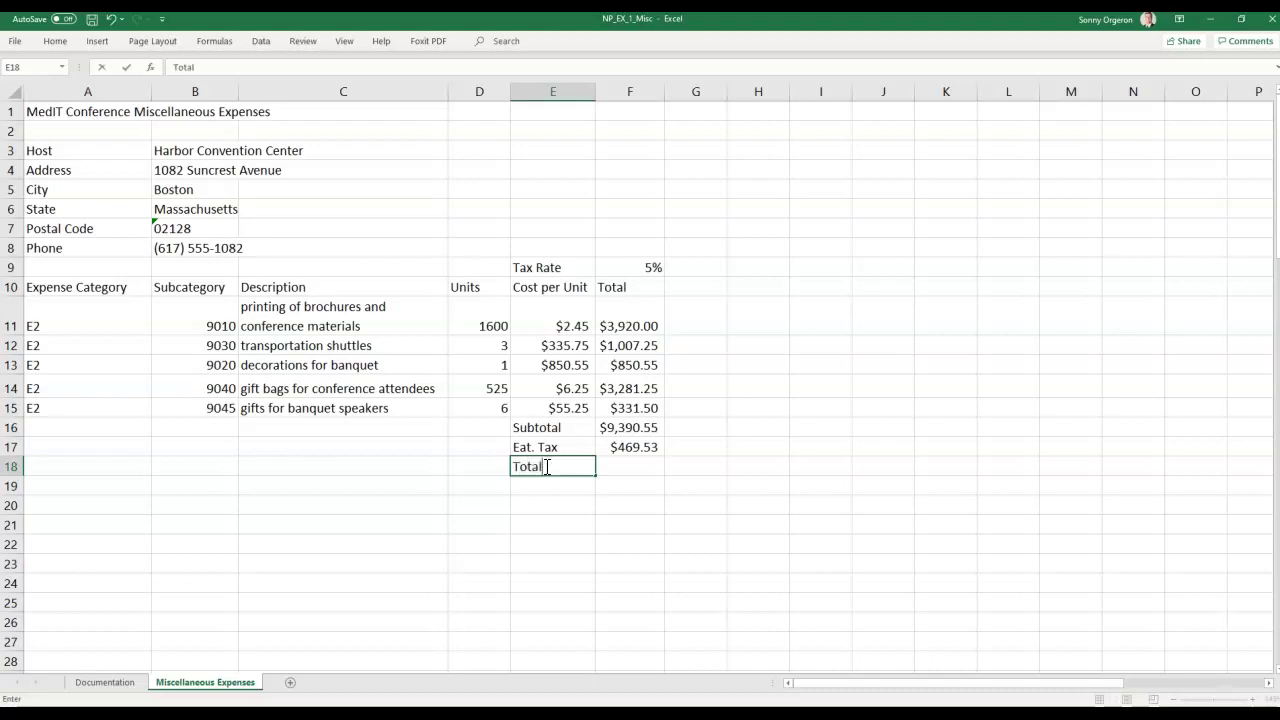
pyautogui.press('Tab')
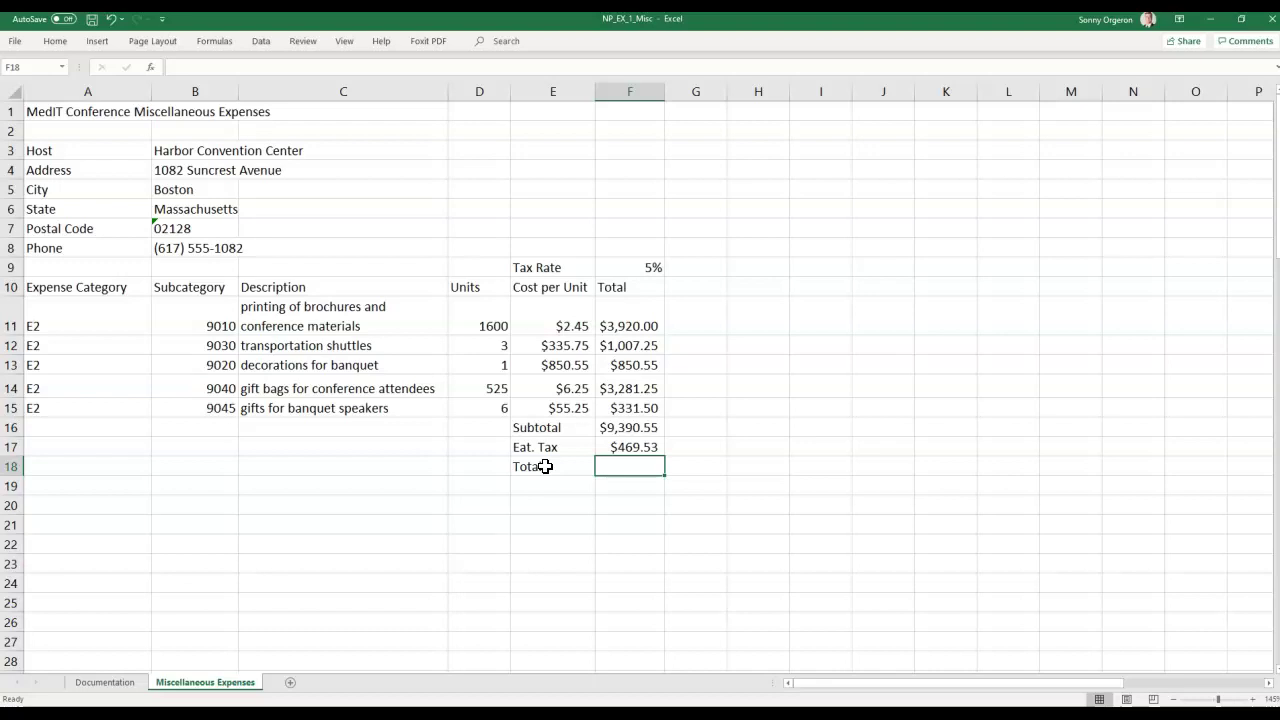
pyautogui.write('=sum(')
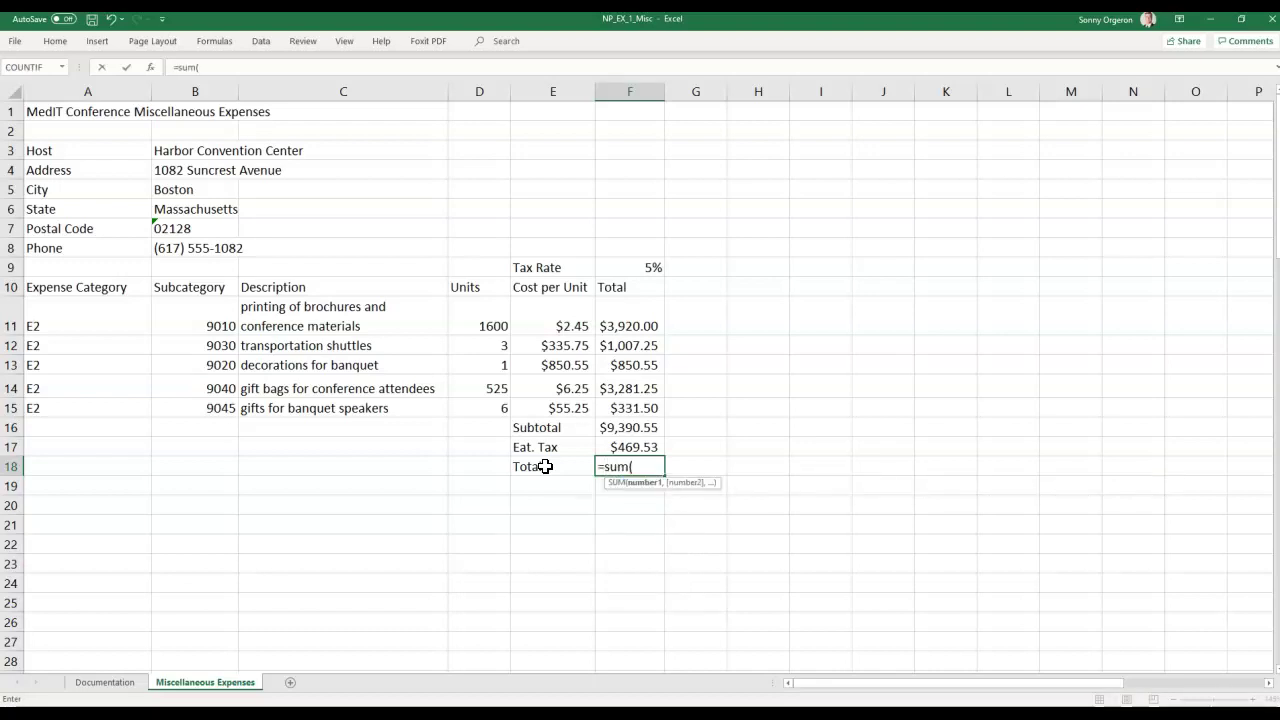
pyautogui.press('BackSpace')
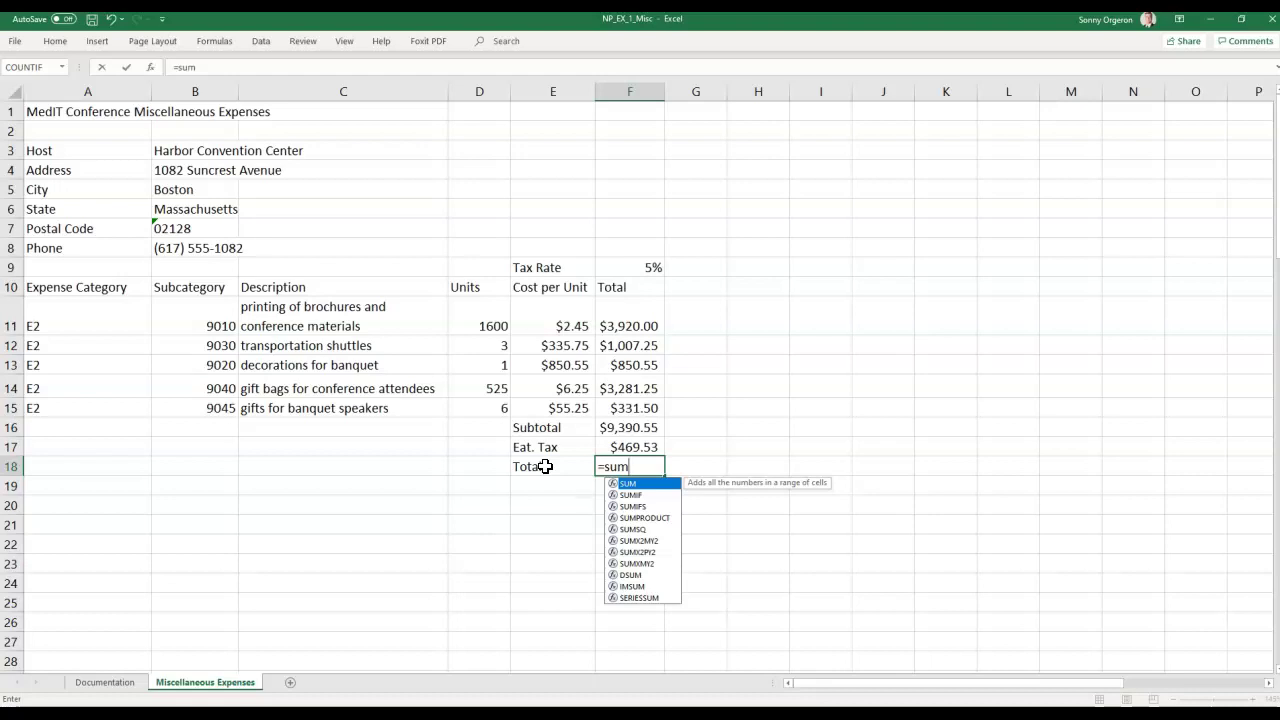
pyautogui.write('(')
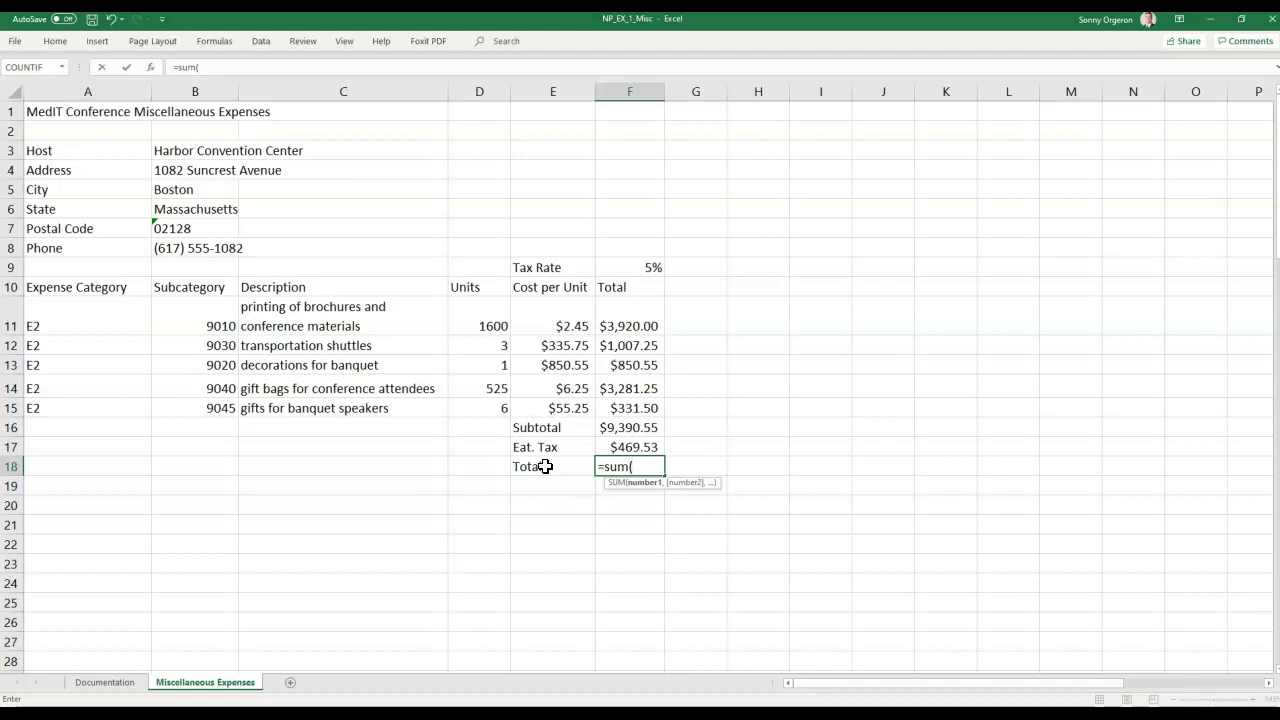
pyautogui.click(604, 430)
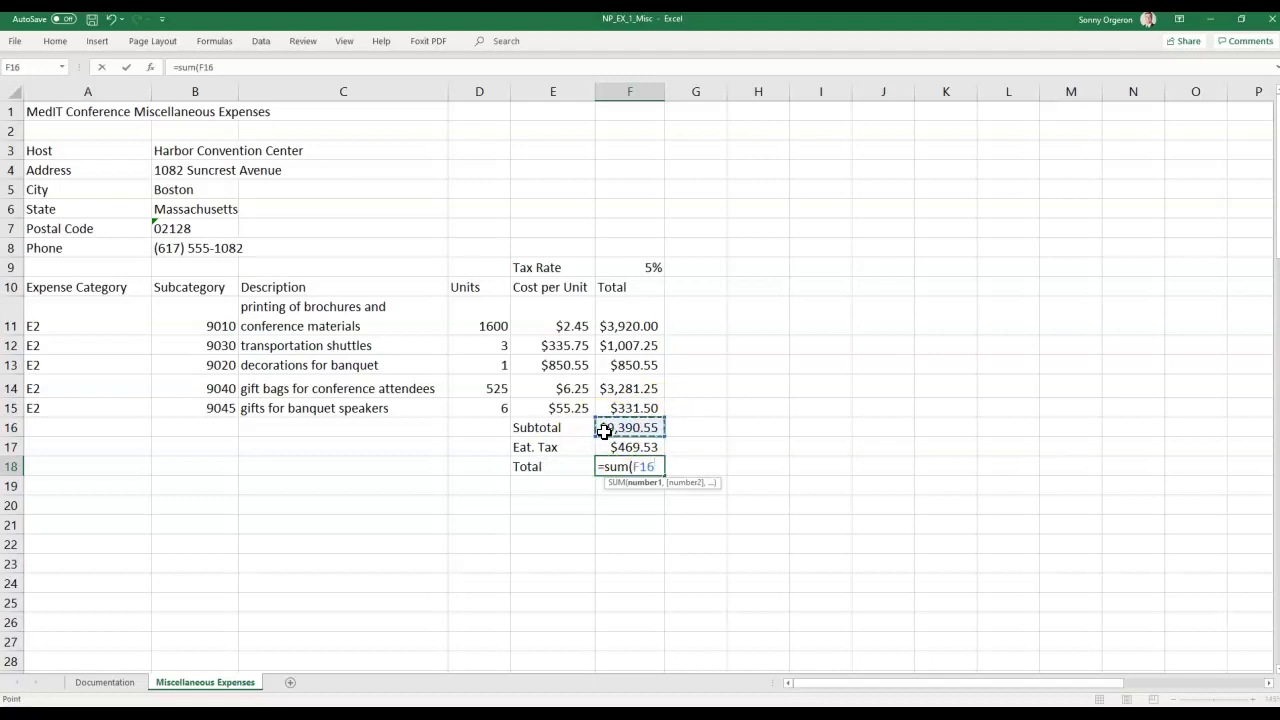
pyautogui.write(':')
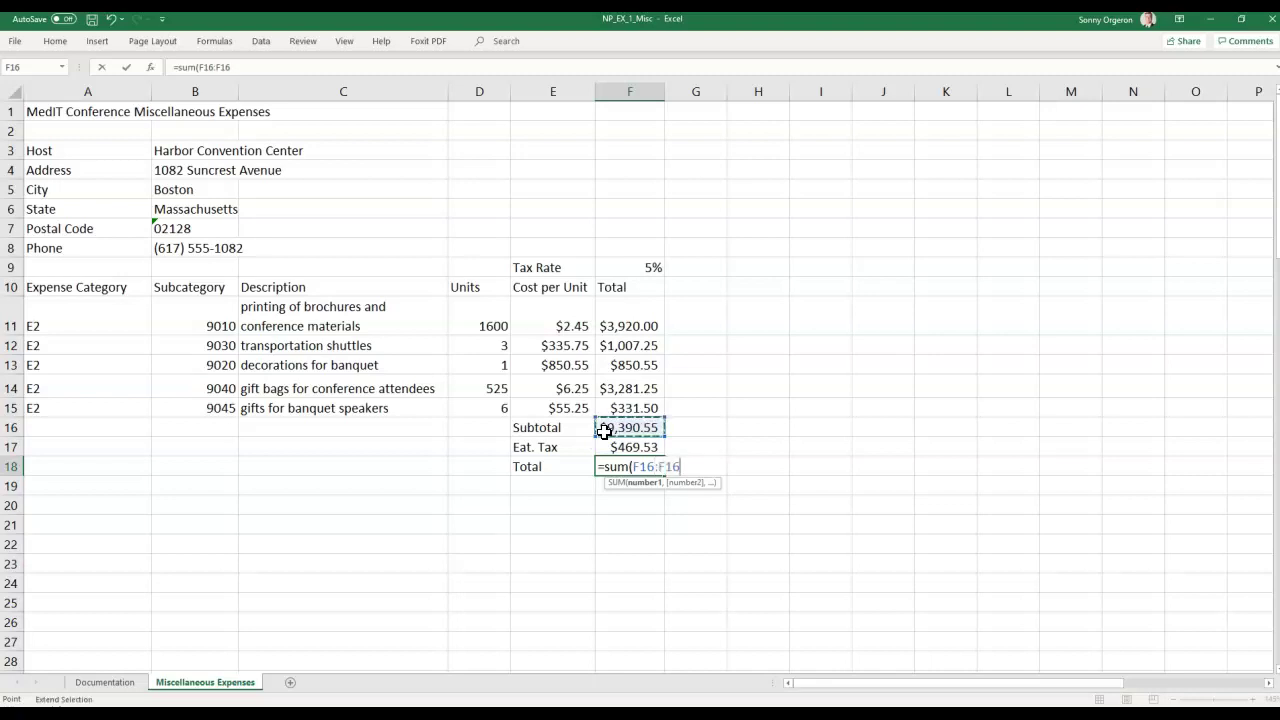
pyautogui.click(610, 447)
pyautogui.click(610, 447)
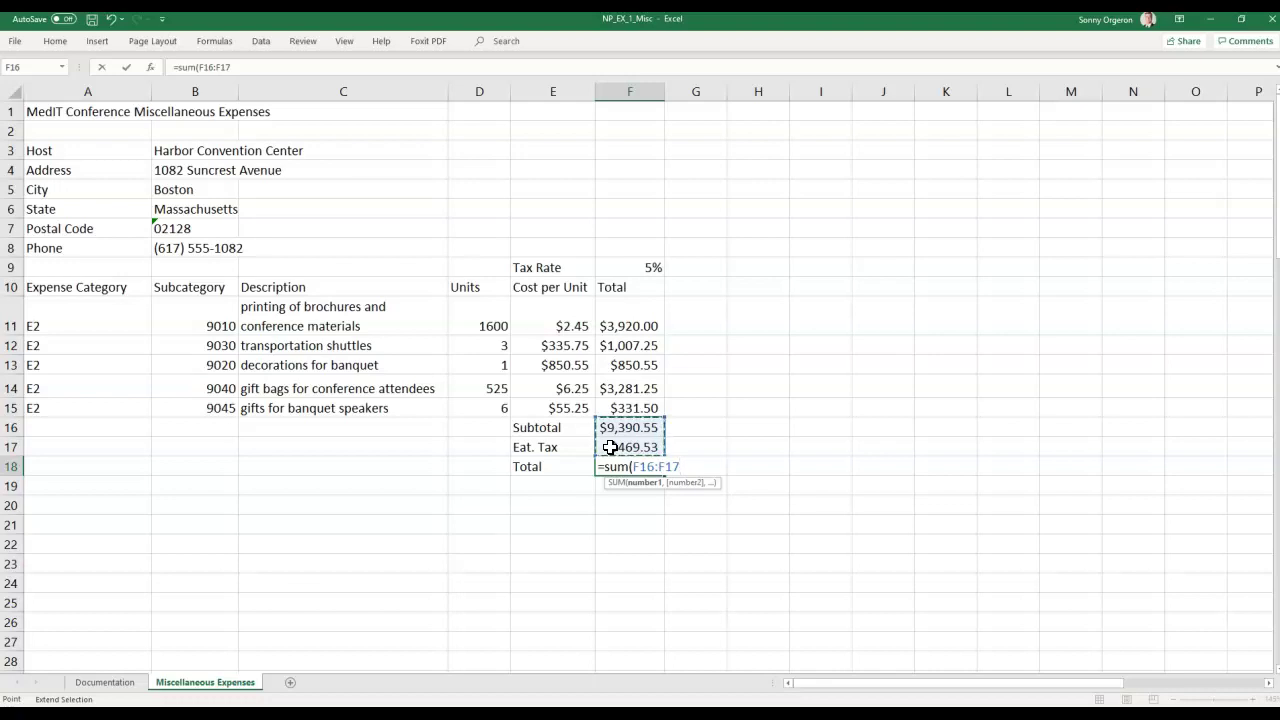
pyautogui.press('Return')
pyautogui.press('Left')
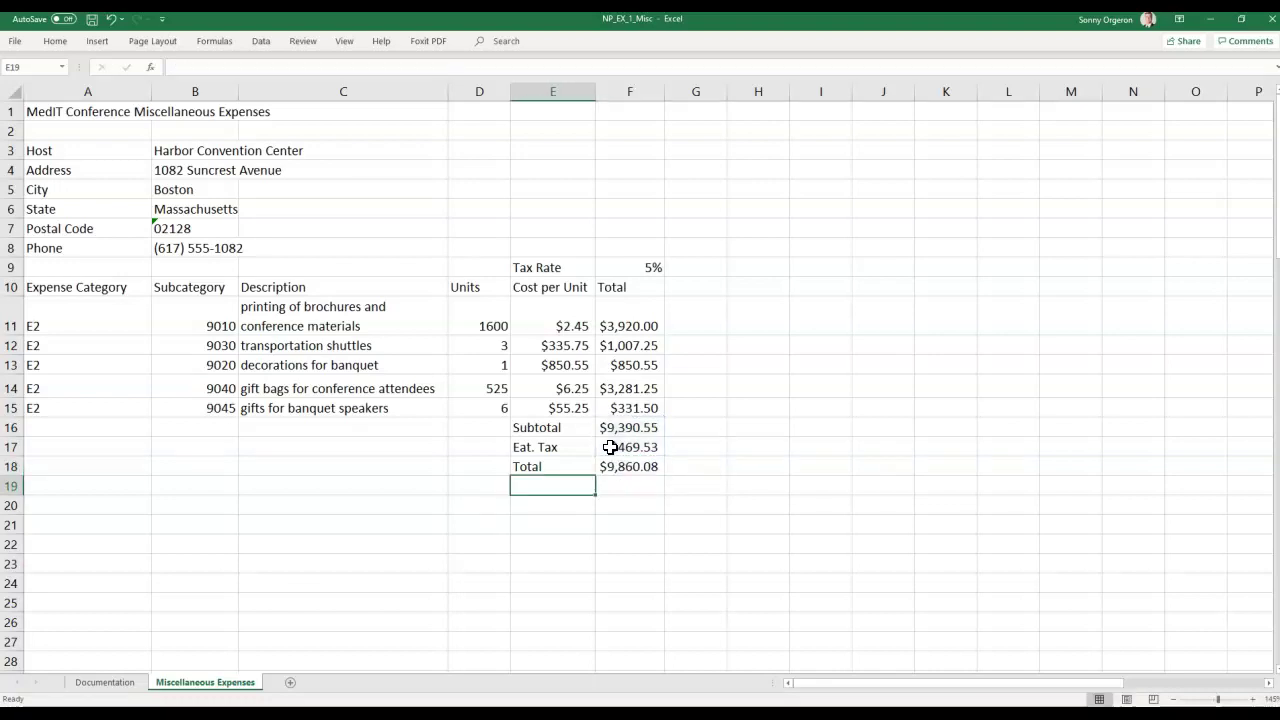
pyautogui.click(623, 468)
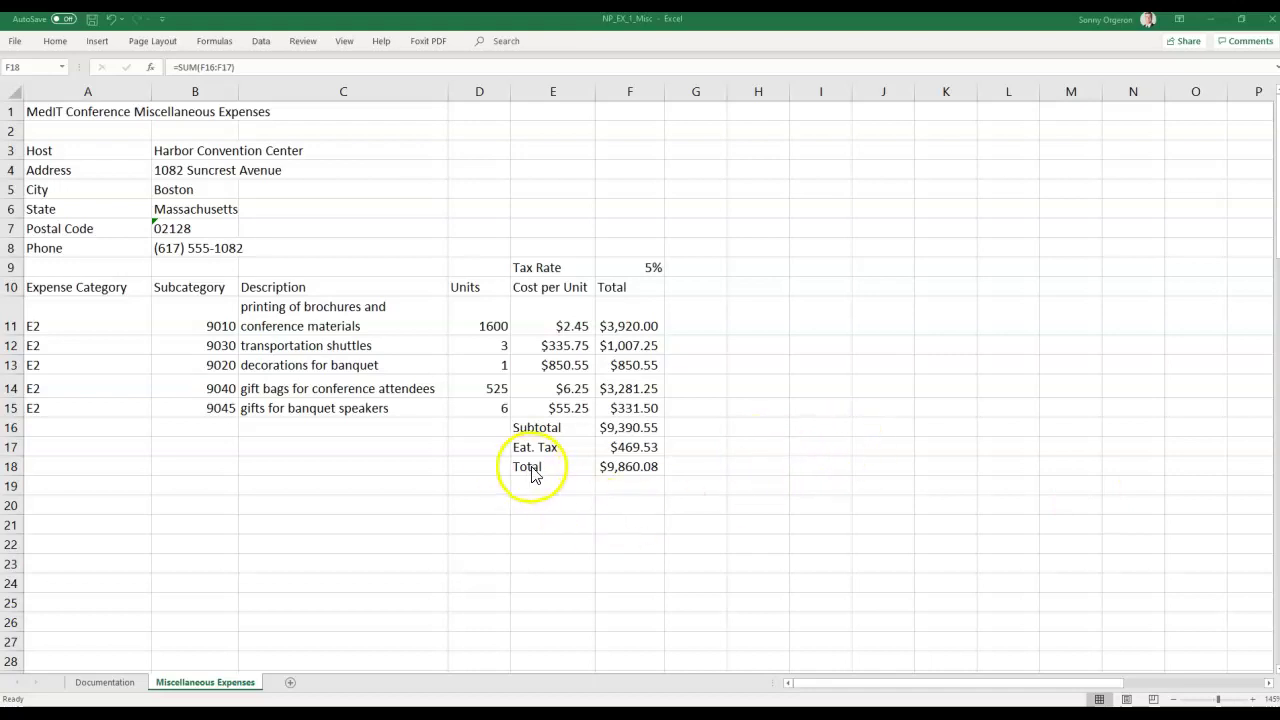
# Drag the Subtotal, Eat. Tax and Total block from E16:F18 down to E17:F19.
pyautogui.click(535, 428)
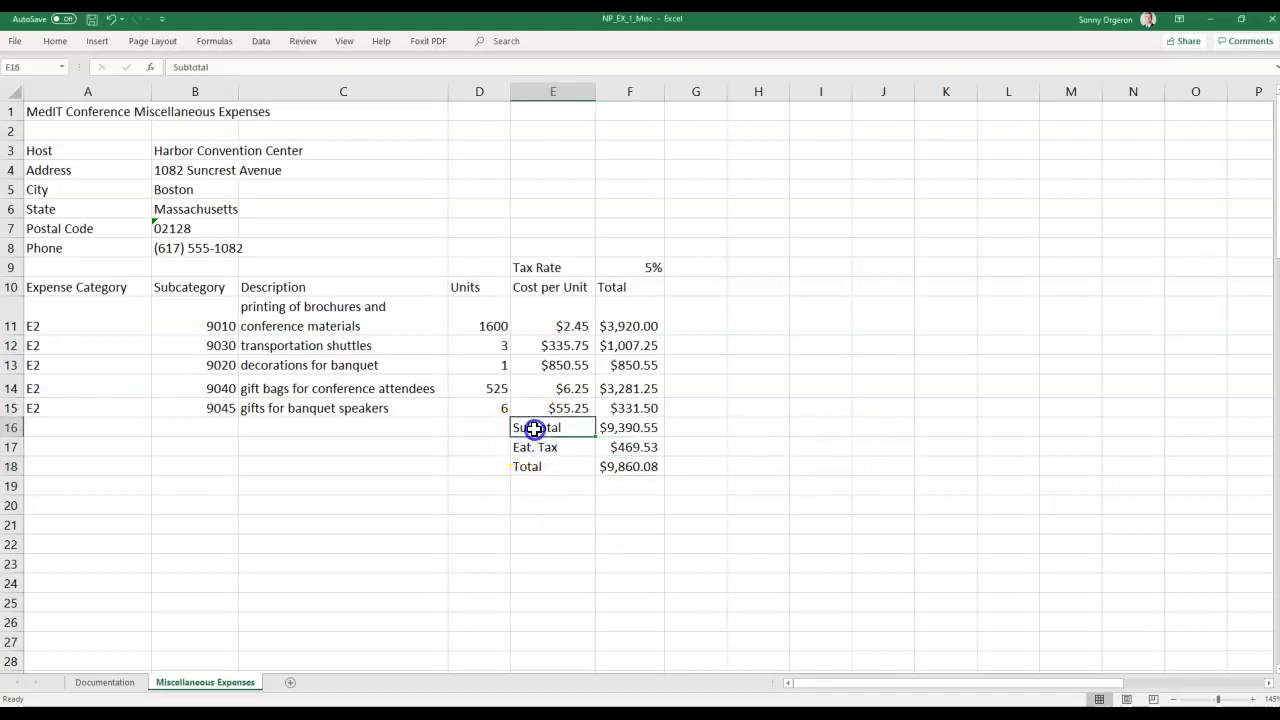
pyautogui.moveTo(535, 428); pyautogui.dragTo(621, 465)
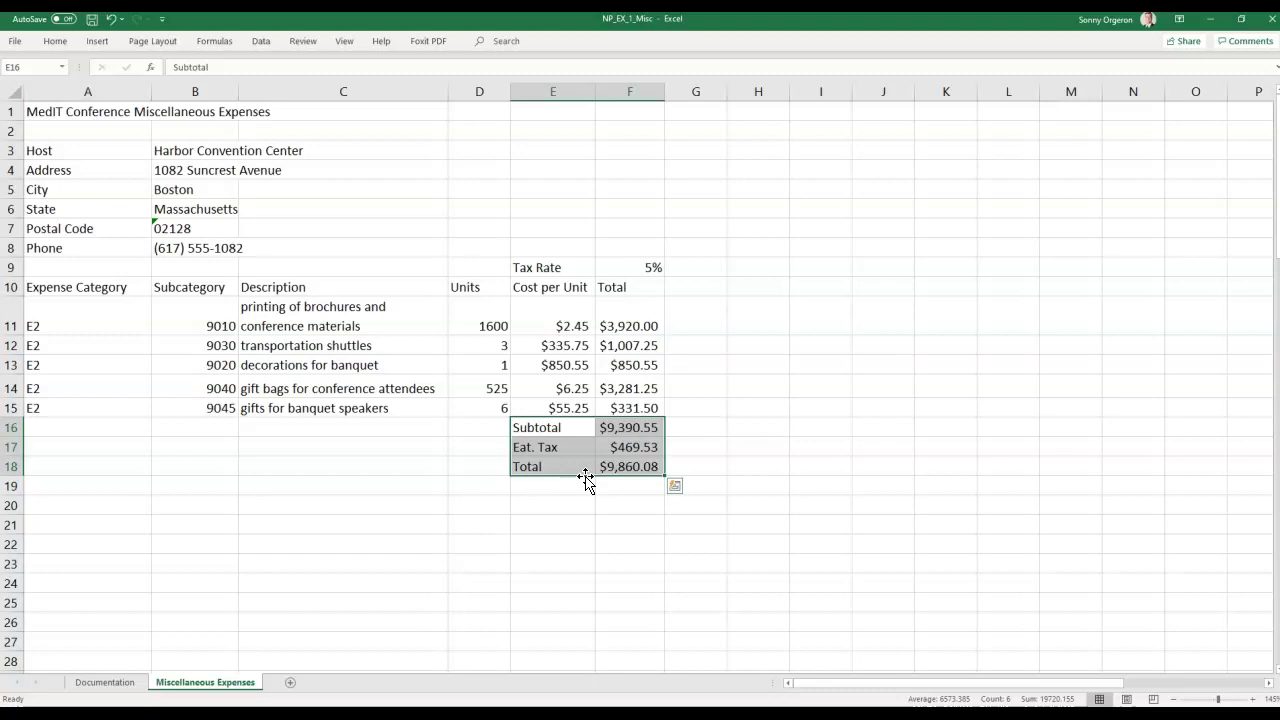
pyautogui.moveTo(585, 477); pyautogui.dragTo(585, 477)
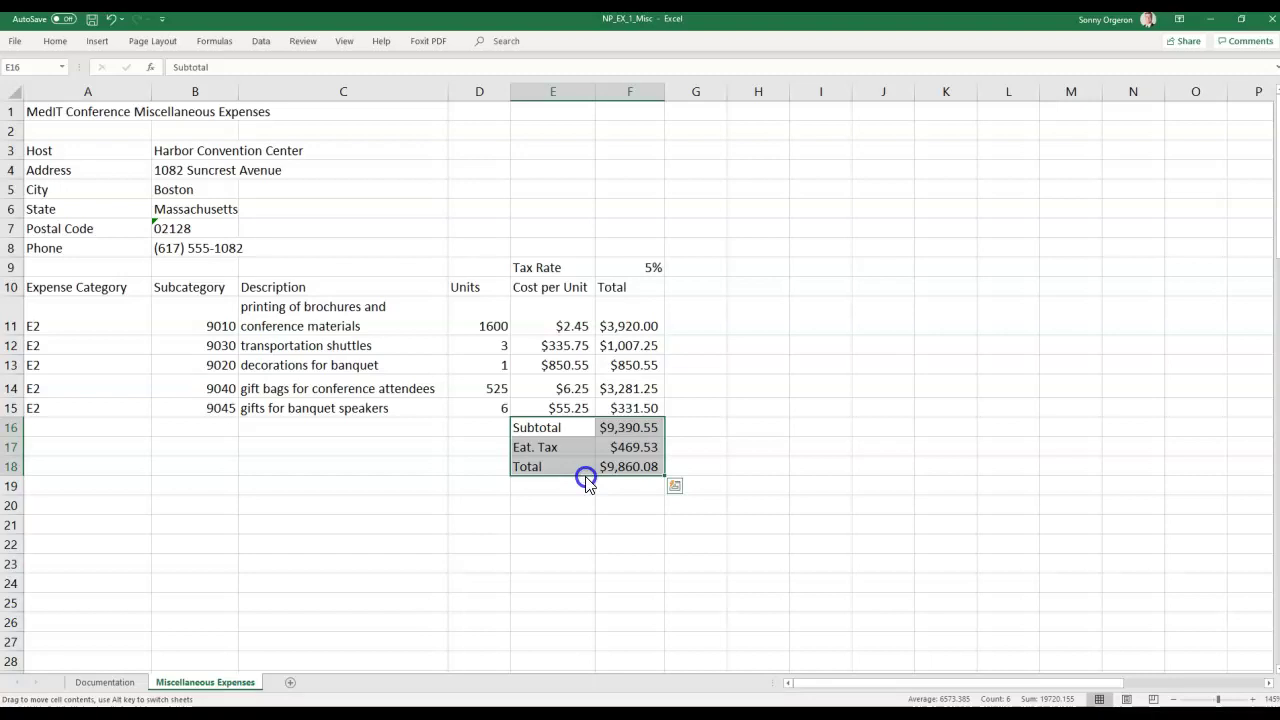
pyautogui.moveTo(585, 478); pyautogui.dragTo(585, 485)
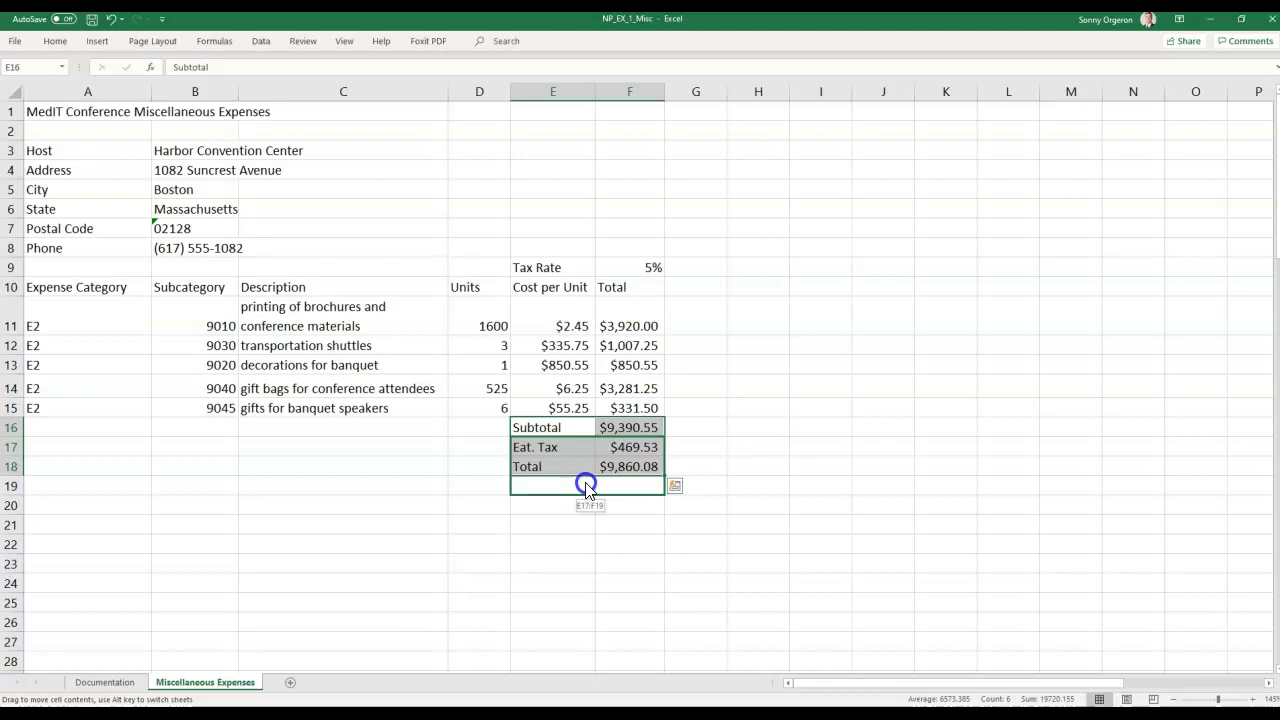
pyautogui.moveTo(586, 486); pyautogui.dragTo(586, 486)
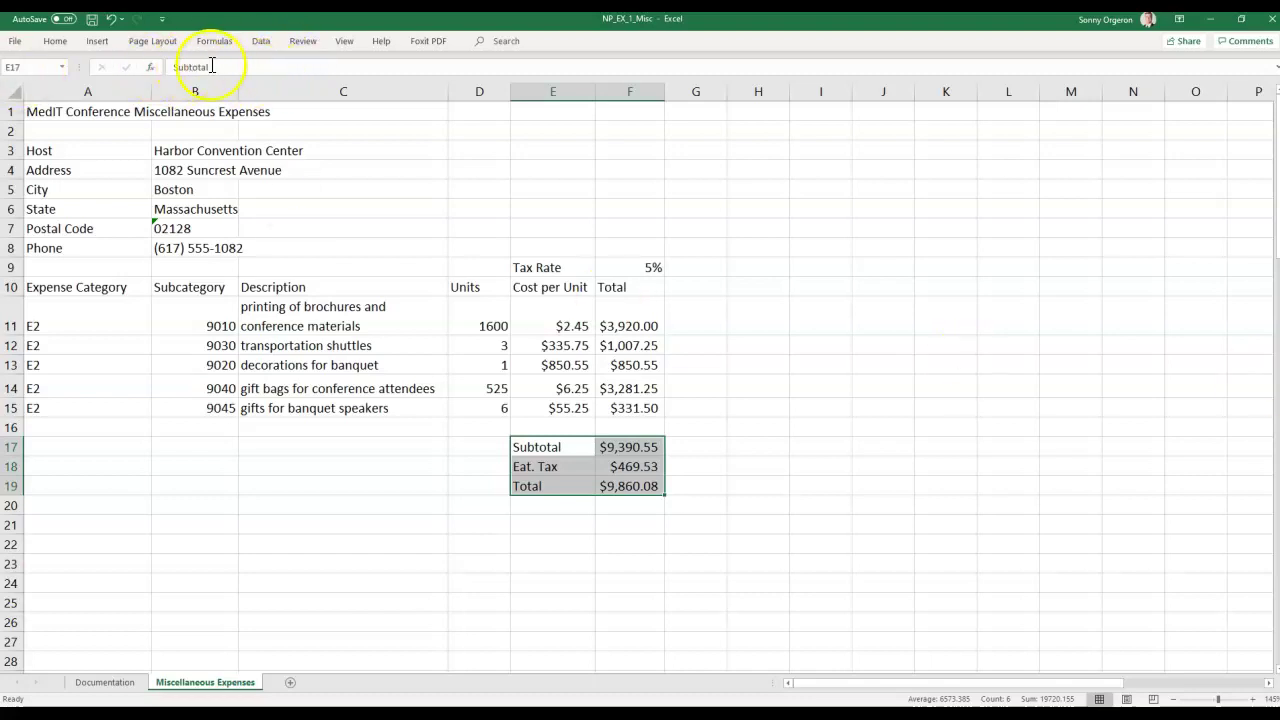
# Select the range A3:F19 holding the host details and expense table.
pyautogui.click(30, 69)
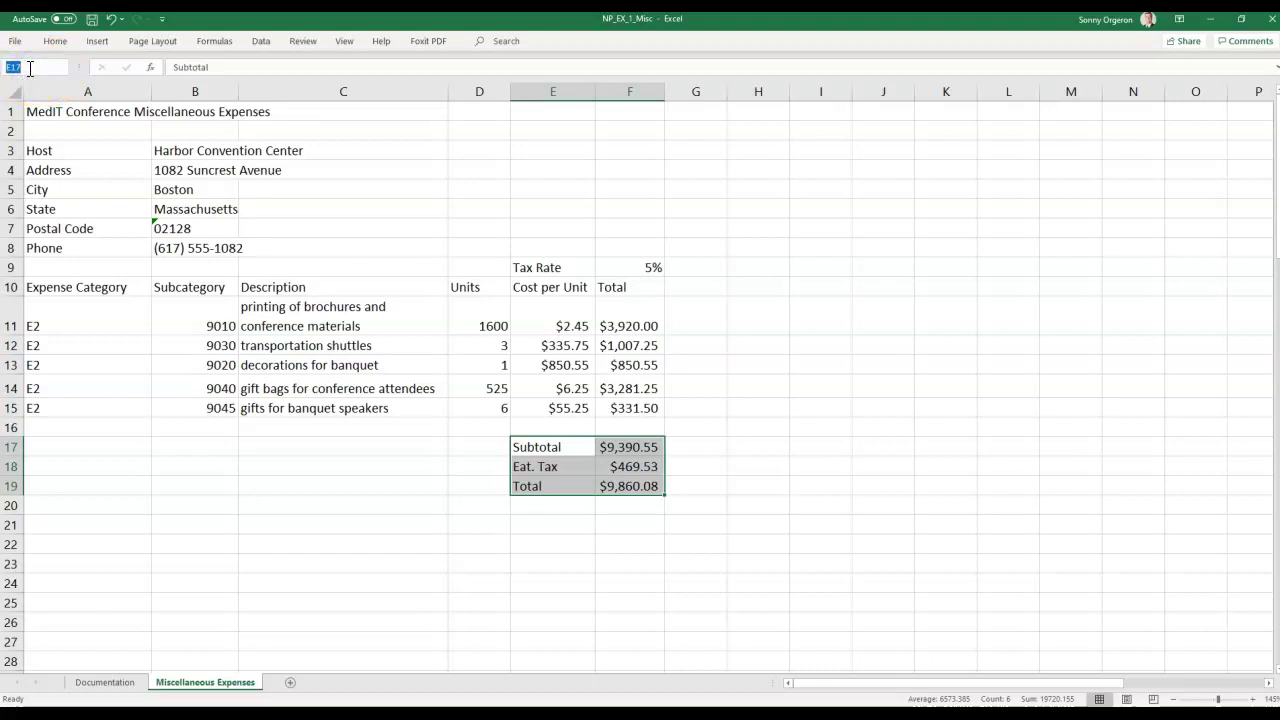
pyautogui.write('a')
pyautogui.write('A3:')
pyautogui.write('F1')
pyautogui.write('9')
pyautogui.press('Return')
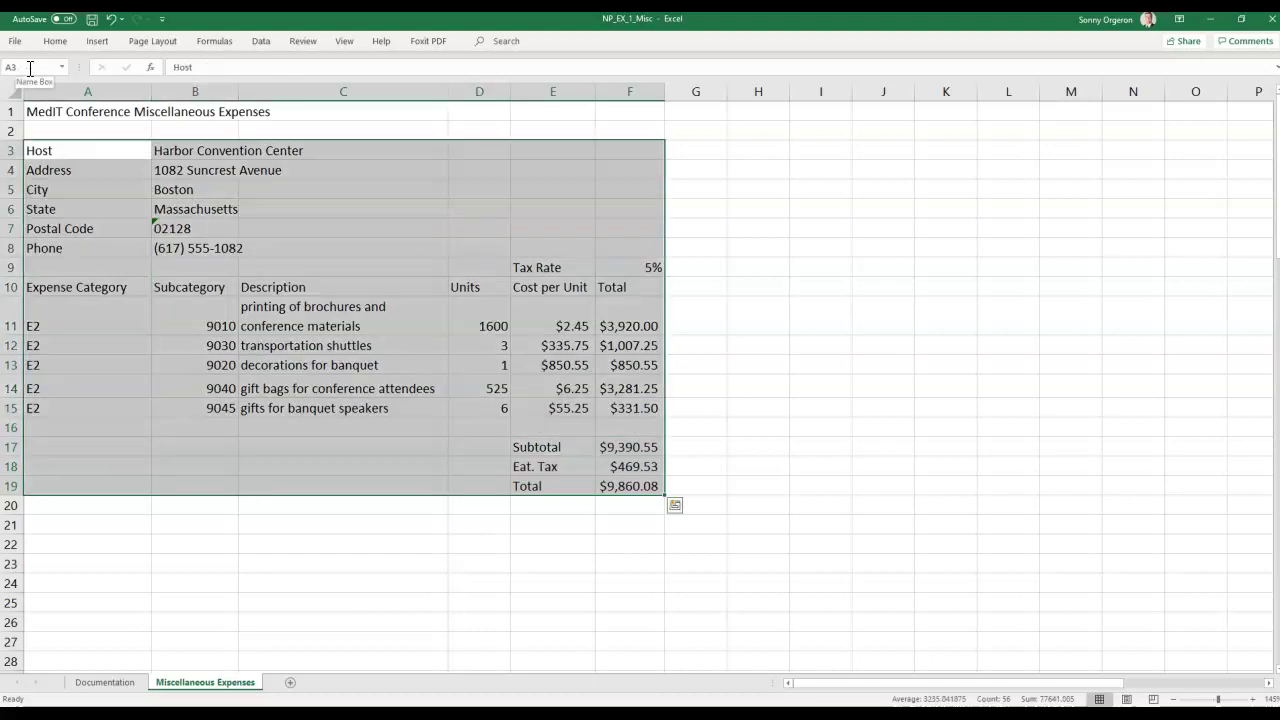
pyautogui.click(283, 547)
pyautogui.moveTo(60, 155); pyautogui.dragTo(674, 320)
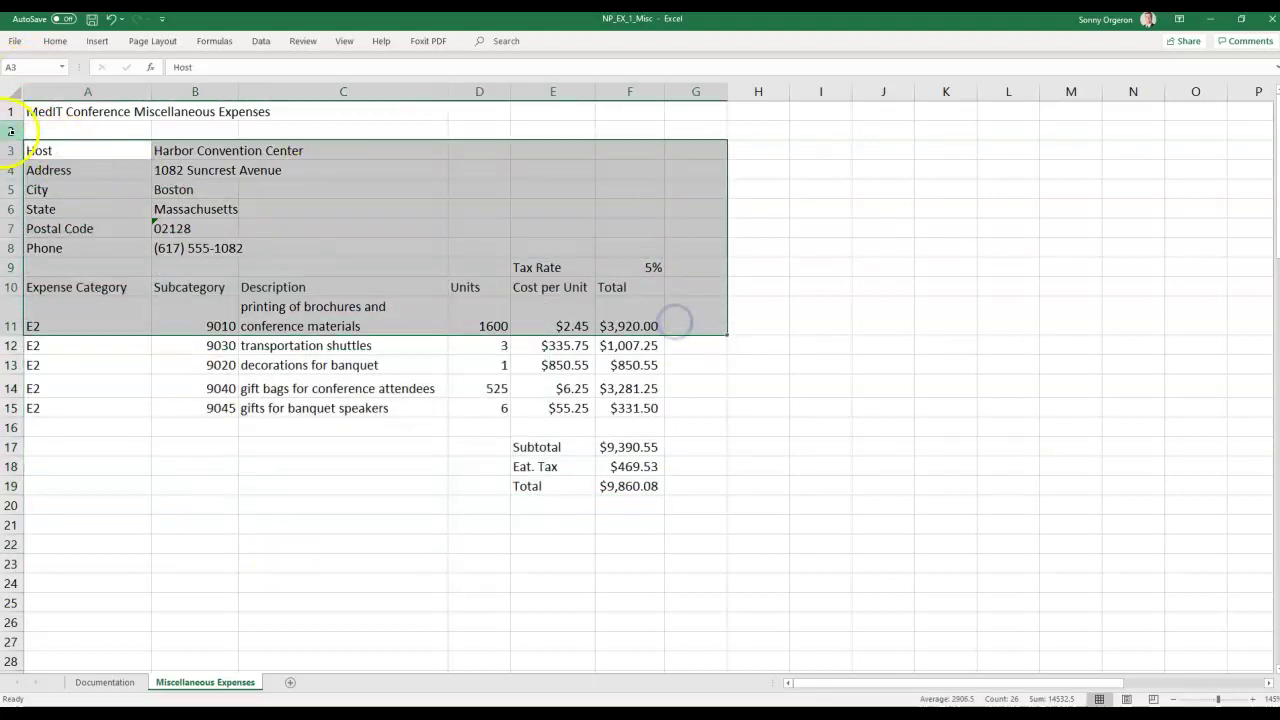
pyautogui.click(44, 151)
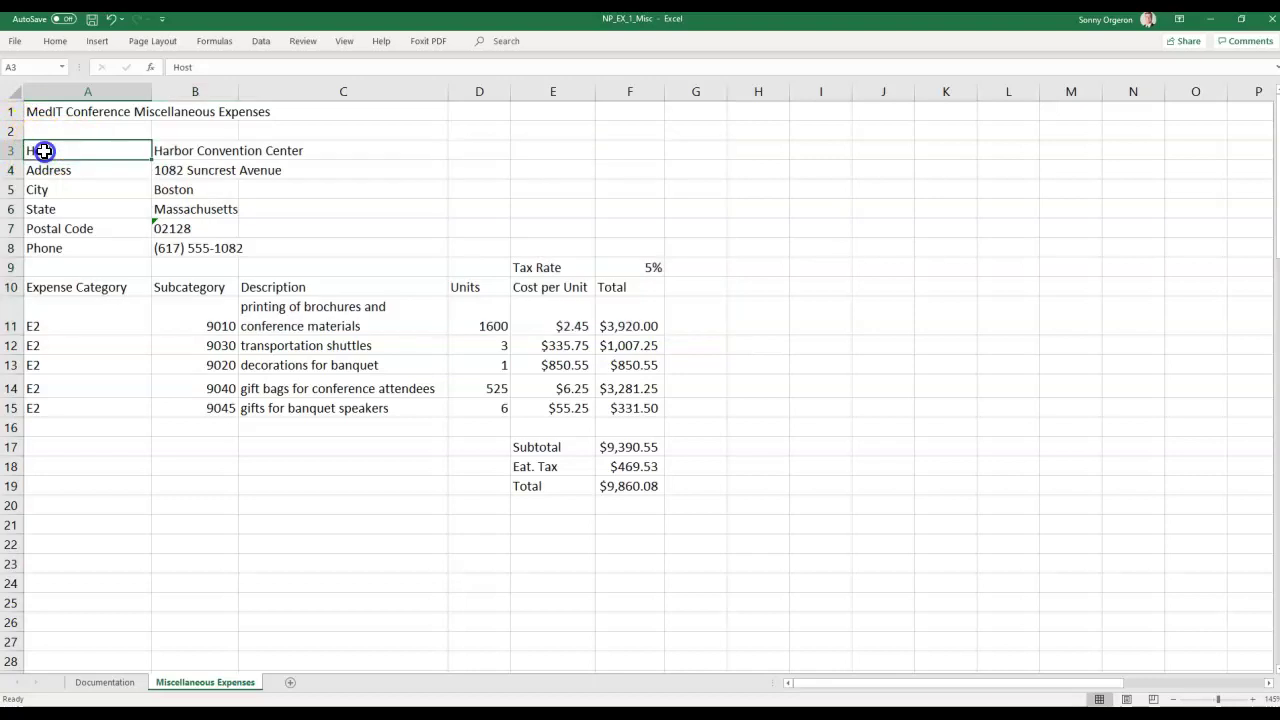
pyautogui.moveTo(44, 151); pyautogui.dragTo(631, 484)
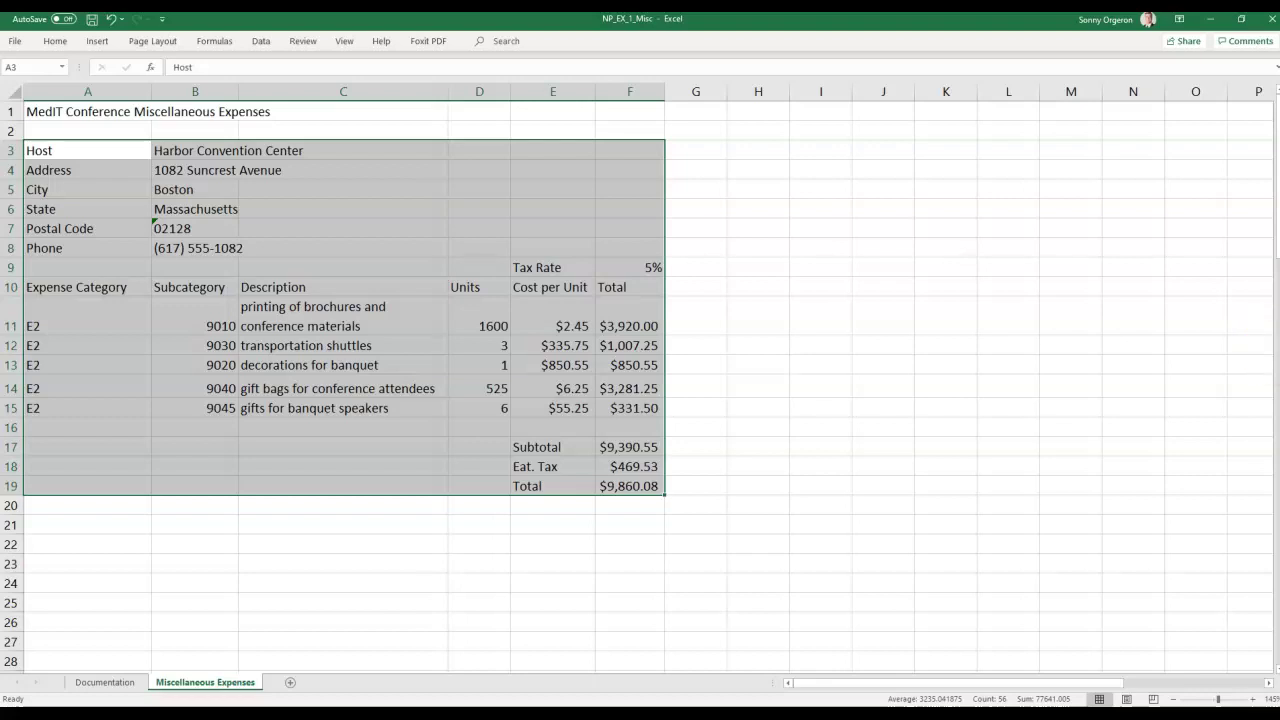
# Cut A3:F19 and paste it starting at cell A7.
pyautogui.rightClick(64, 151)
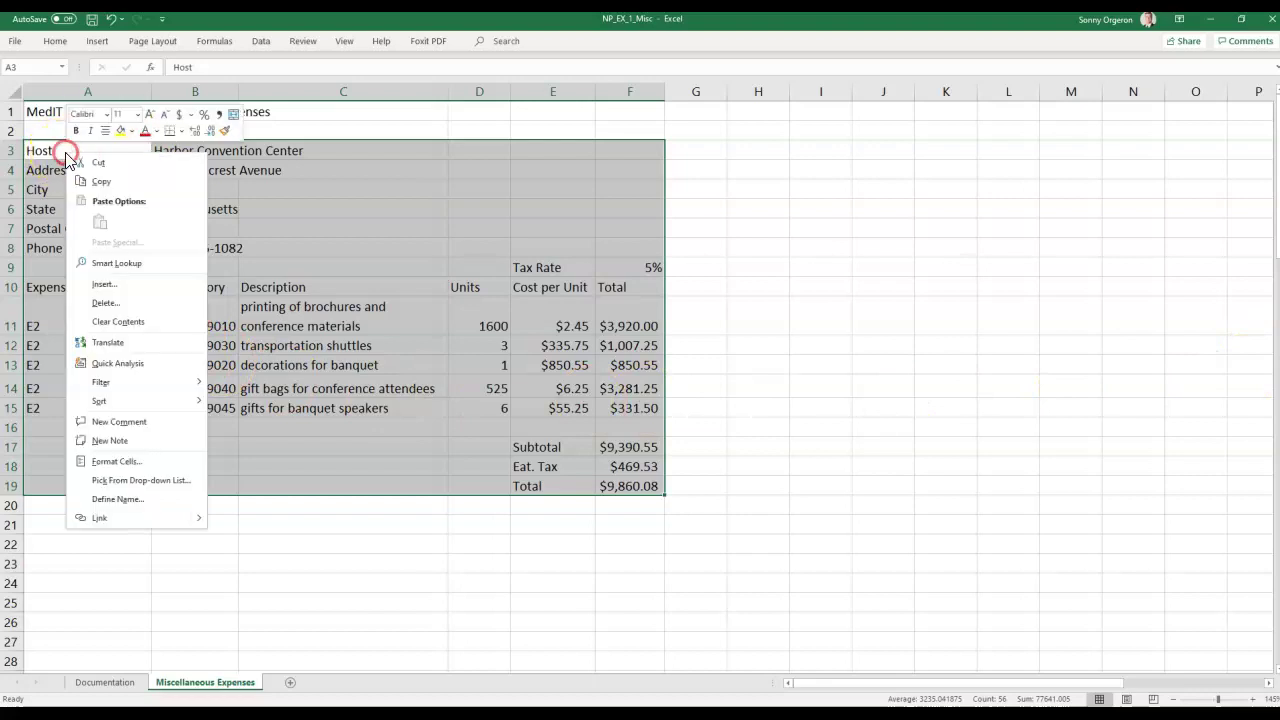
pyautogui.click(103, 162)
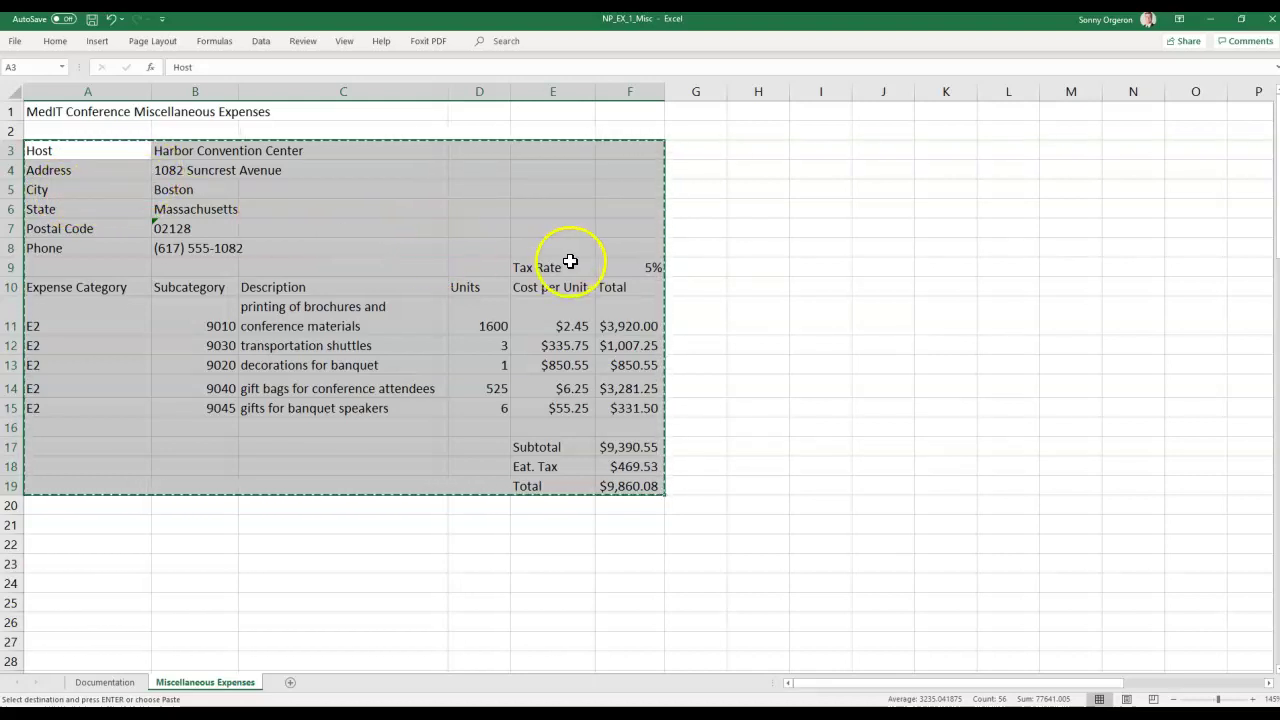
pyautogui.click(48, 229)
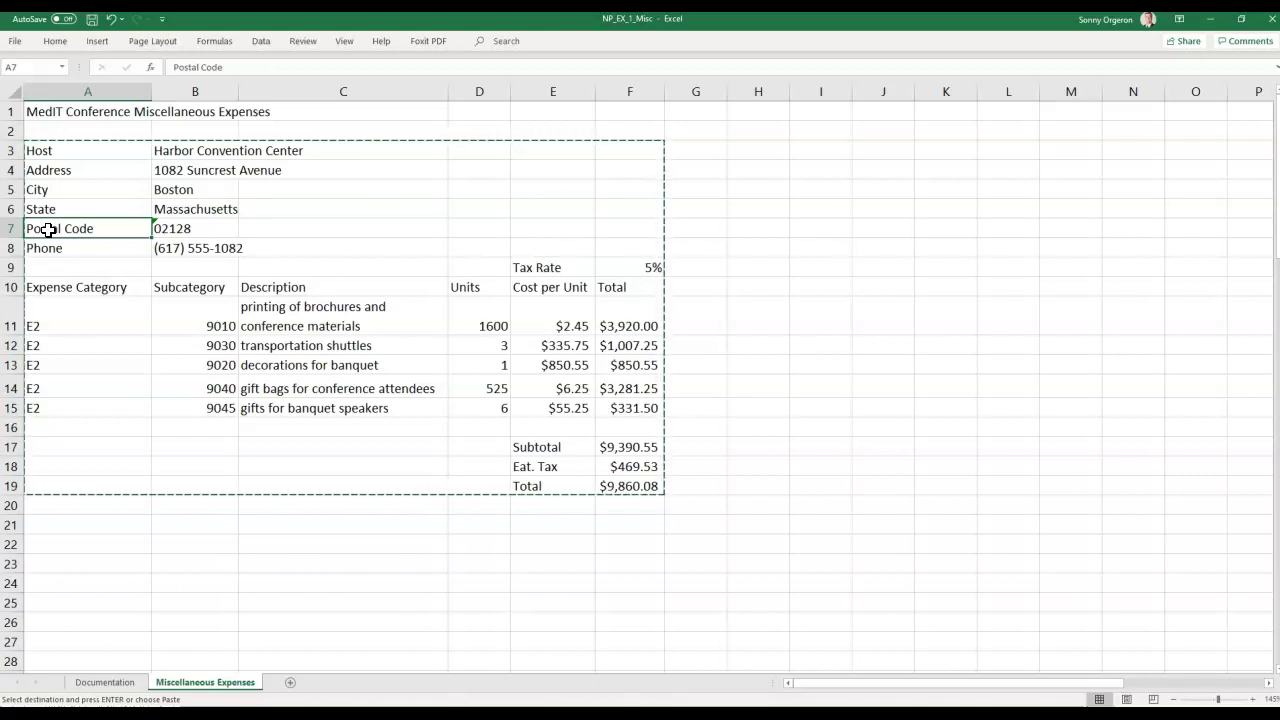
pyautogui.rightClick(48, 230)
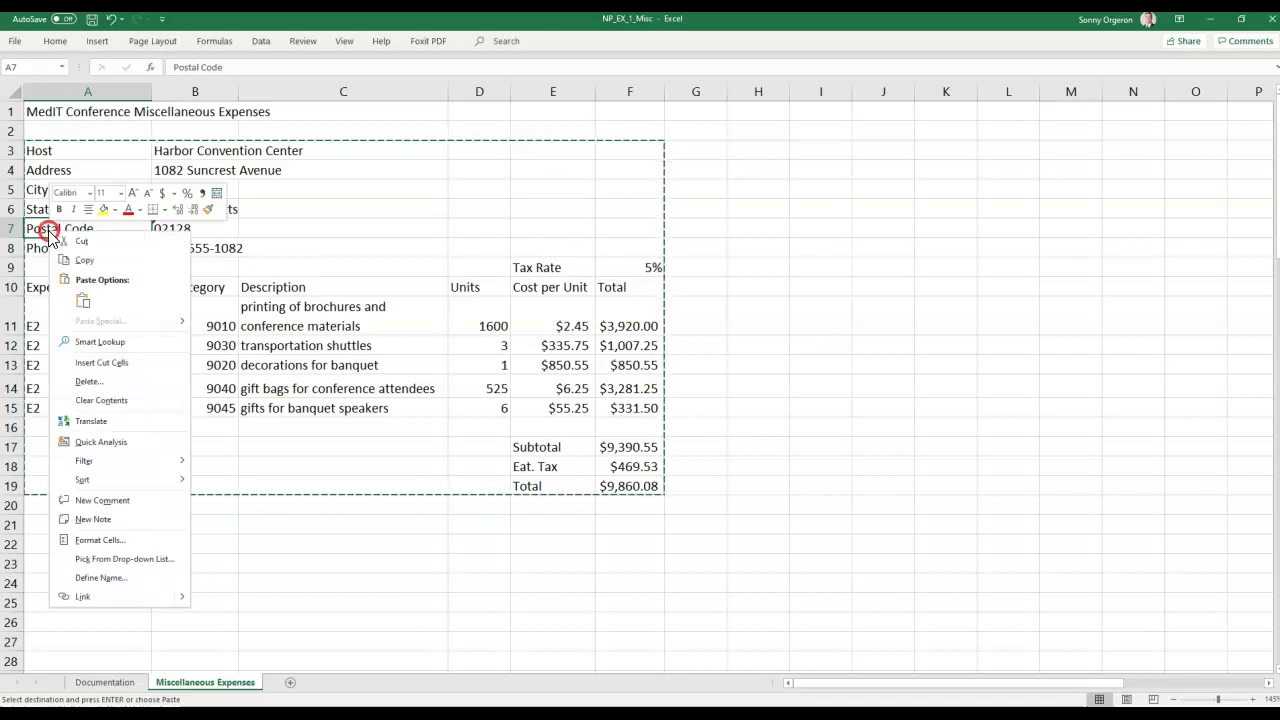
pyautogui.click(86, 305)
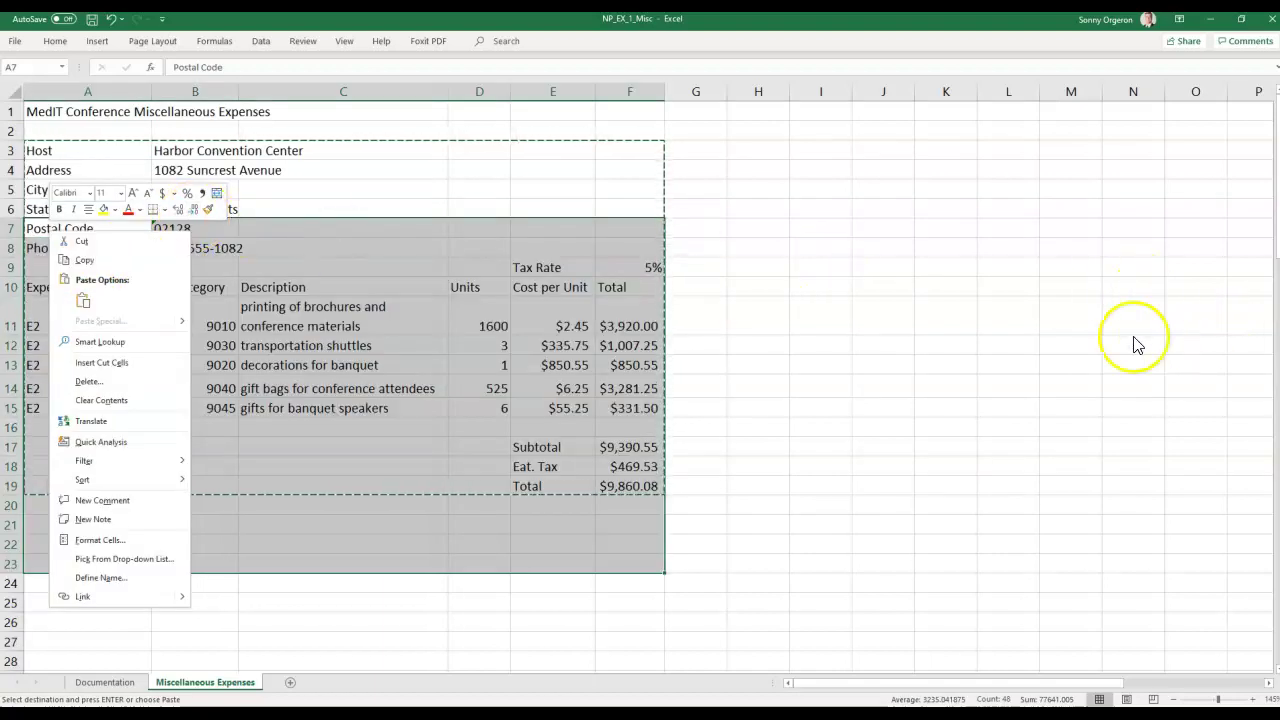
# Complete the paste at A7 so the block fills rows 7–23.
pyautogui.click(1135, 337)
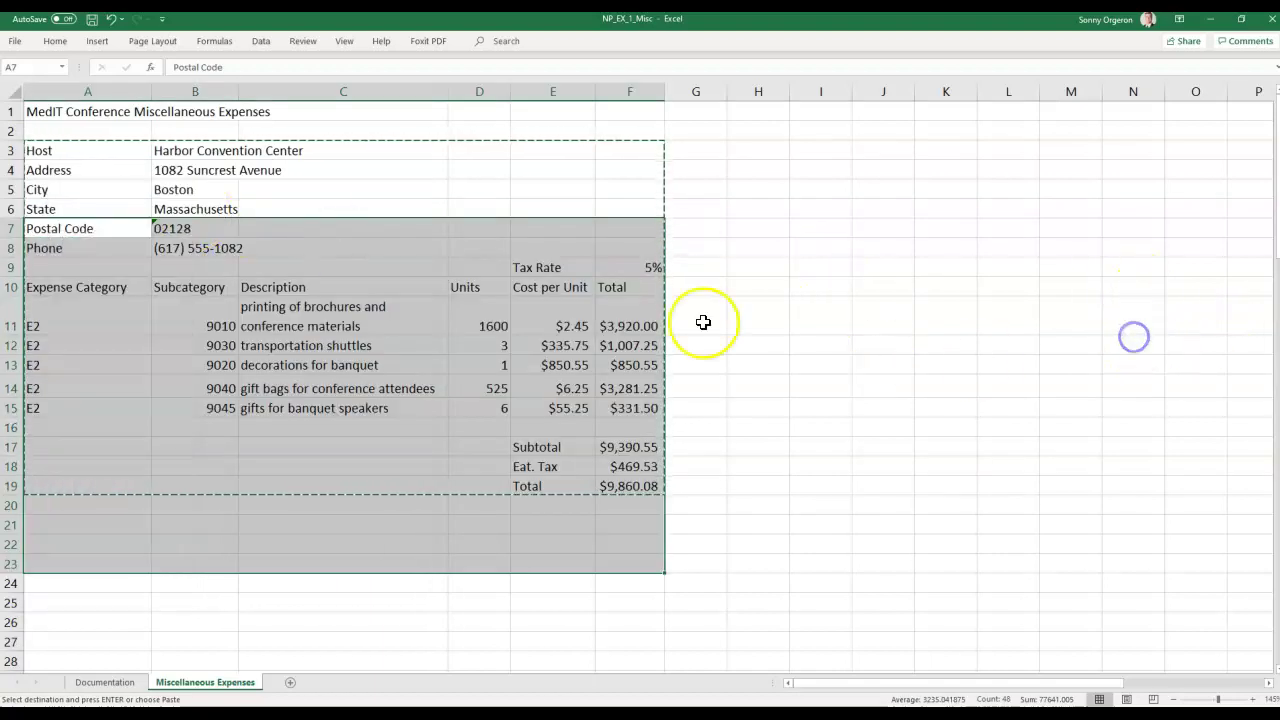
pyautogui.rightClick(83, 224)
pyautogui.click(120, 291)
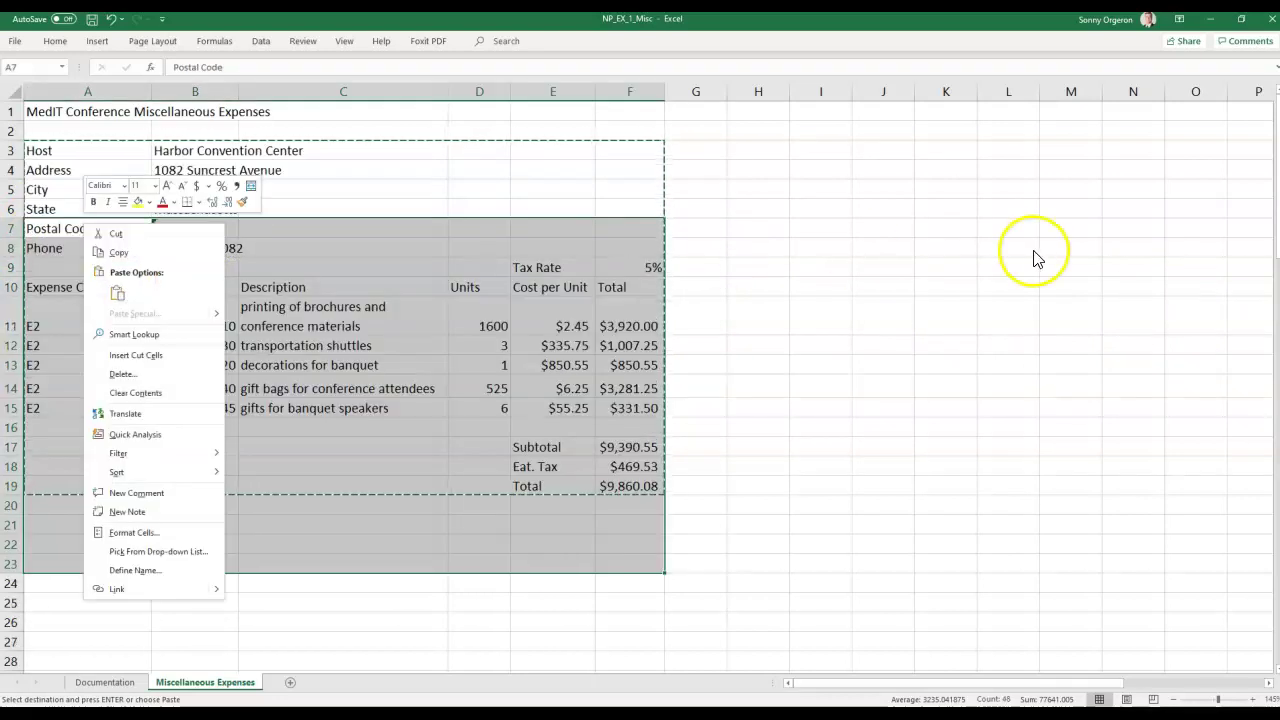
pyautogui.click(1034, 252)
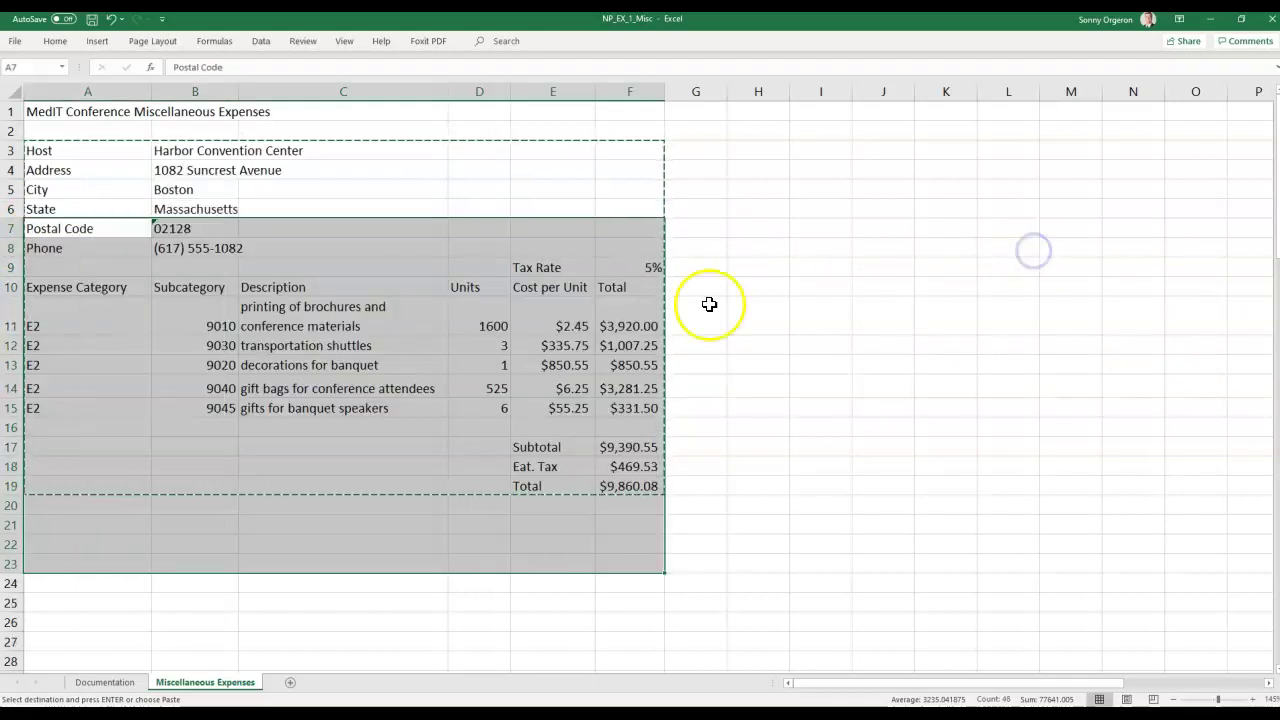
pyautogui.press('Return')
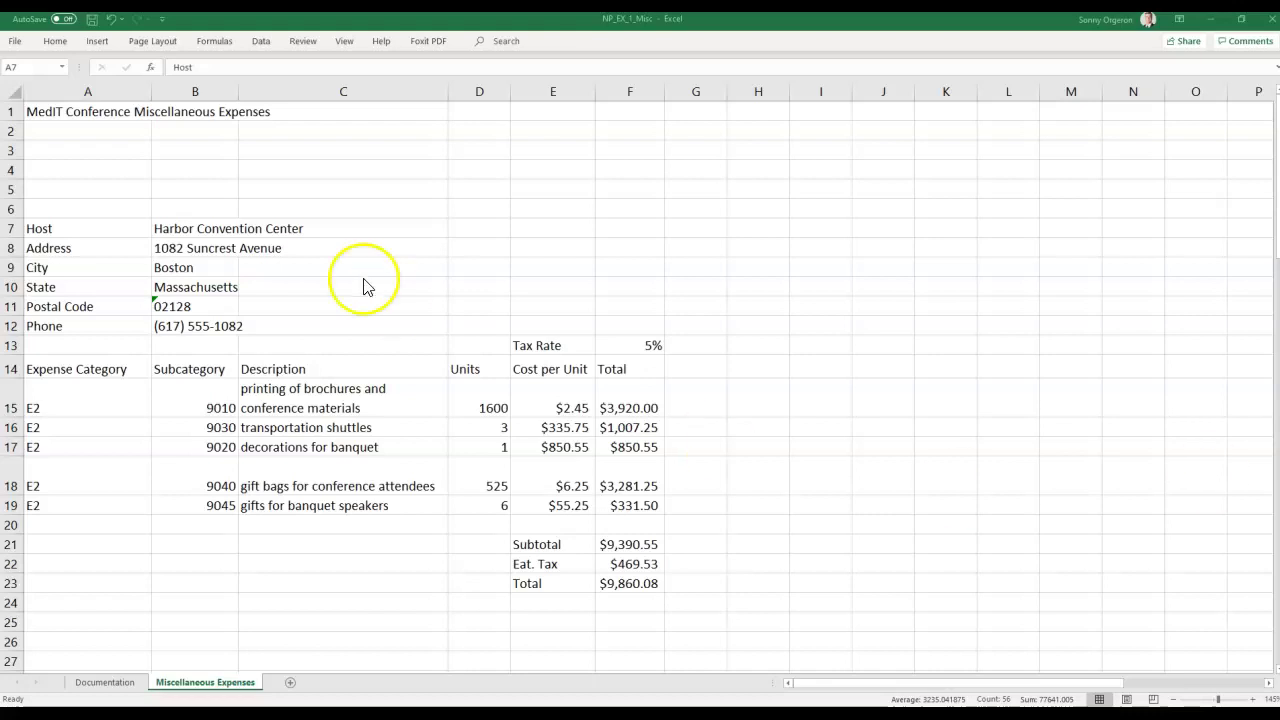
pyautogui.hotkey('ctrl', 'a')
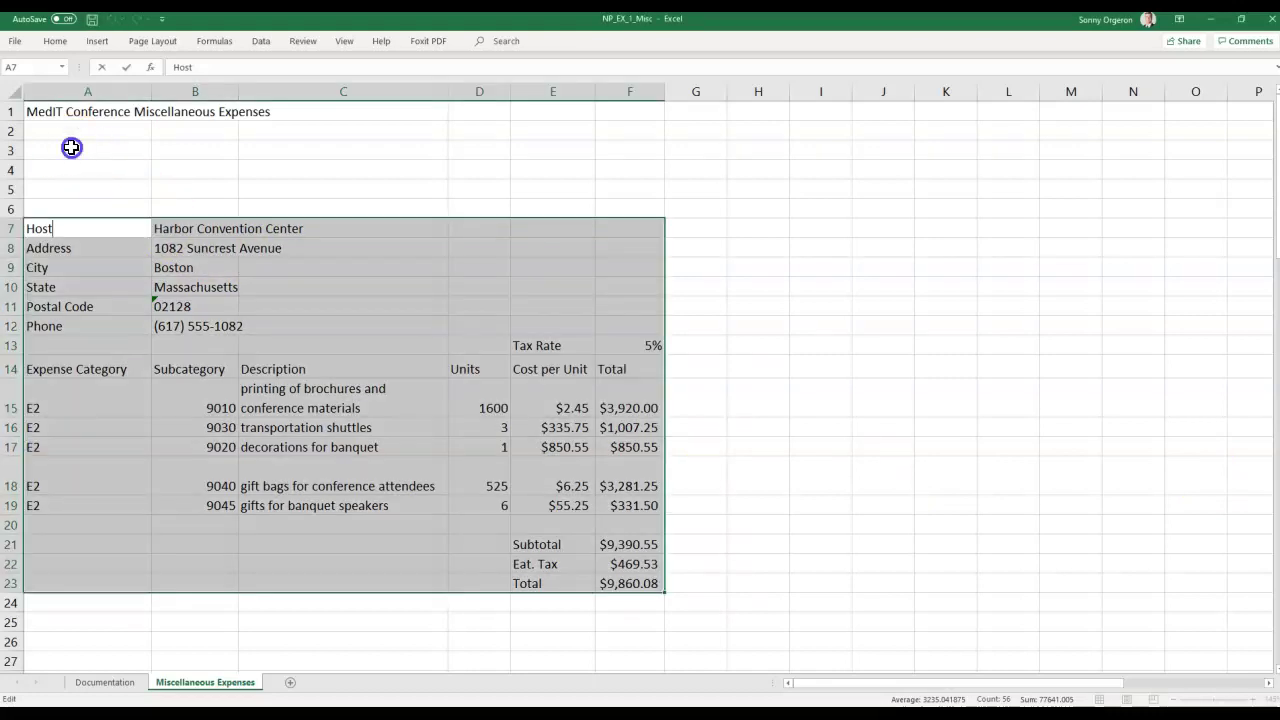
pyautogui.click(72, 147)
# Enter the heading 'Summary' in cell A3.
pyautogui.doubleClick(72, 147)
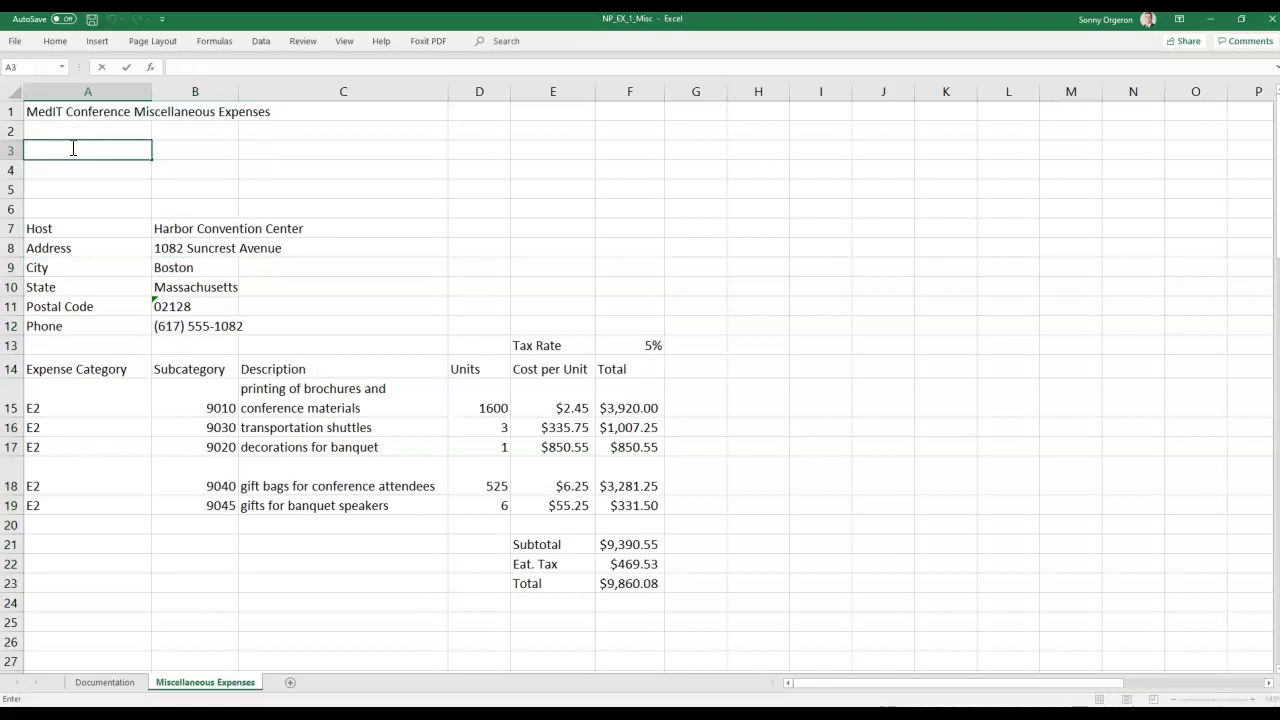
pyautogui.write('Summary')
pyautogui.press('Return')
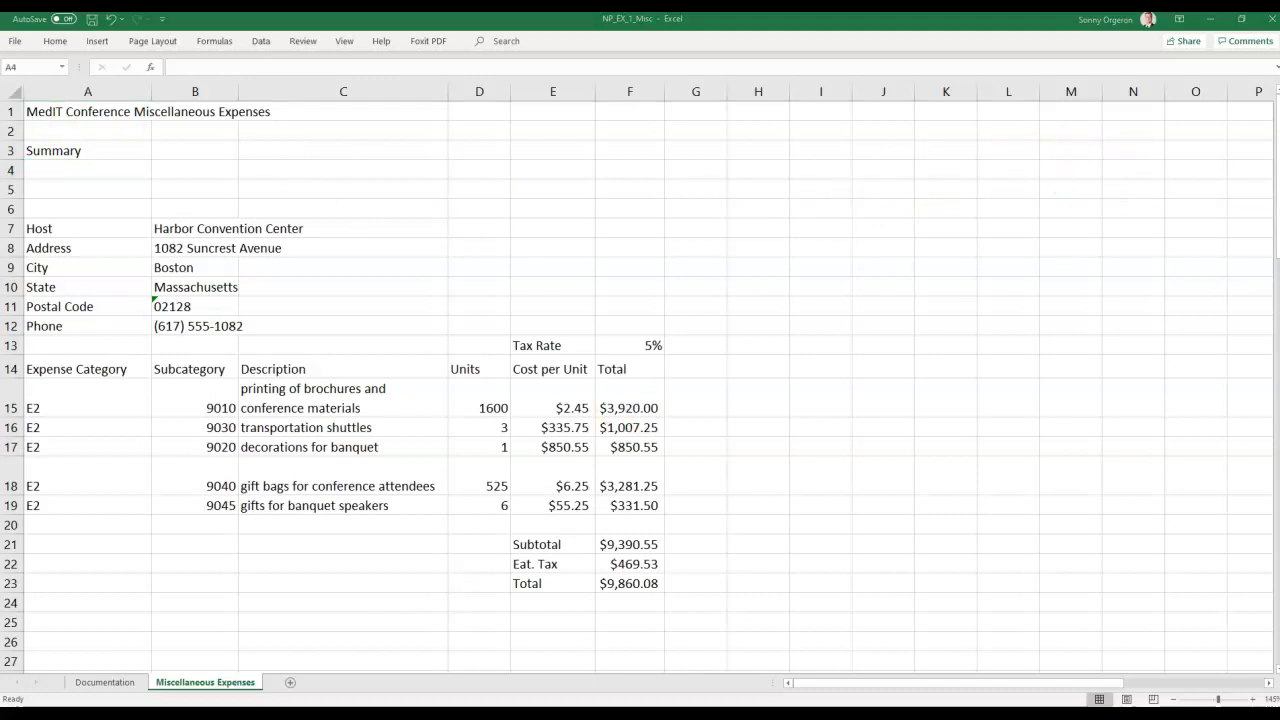
# Paste the 'Expense Categories' label into A4.
pyautogui.rightClick(47, 170)
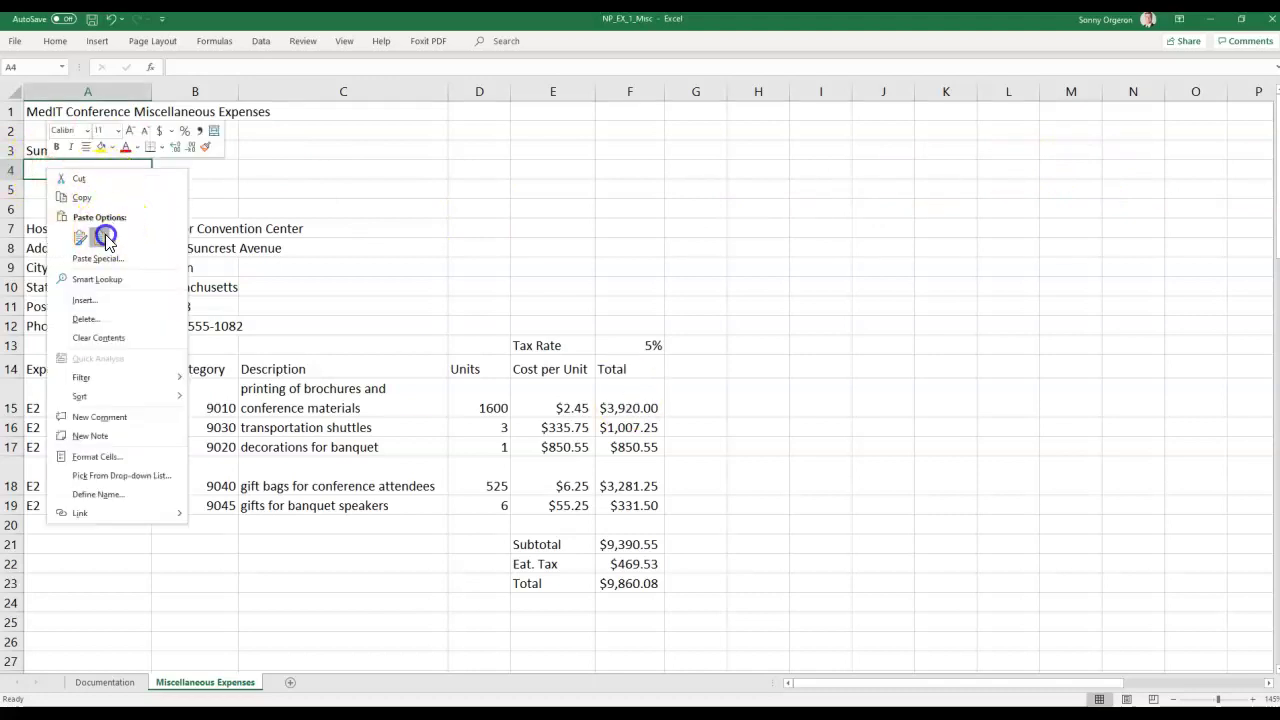
pyautogui.click(100, 238)
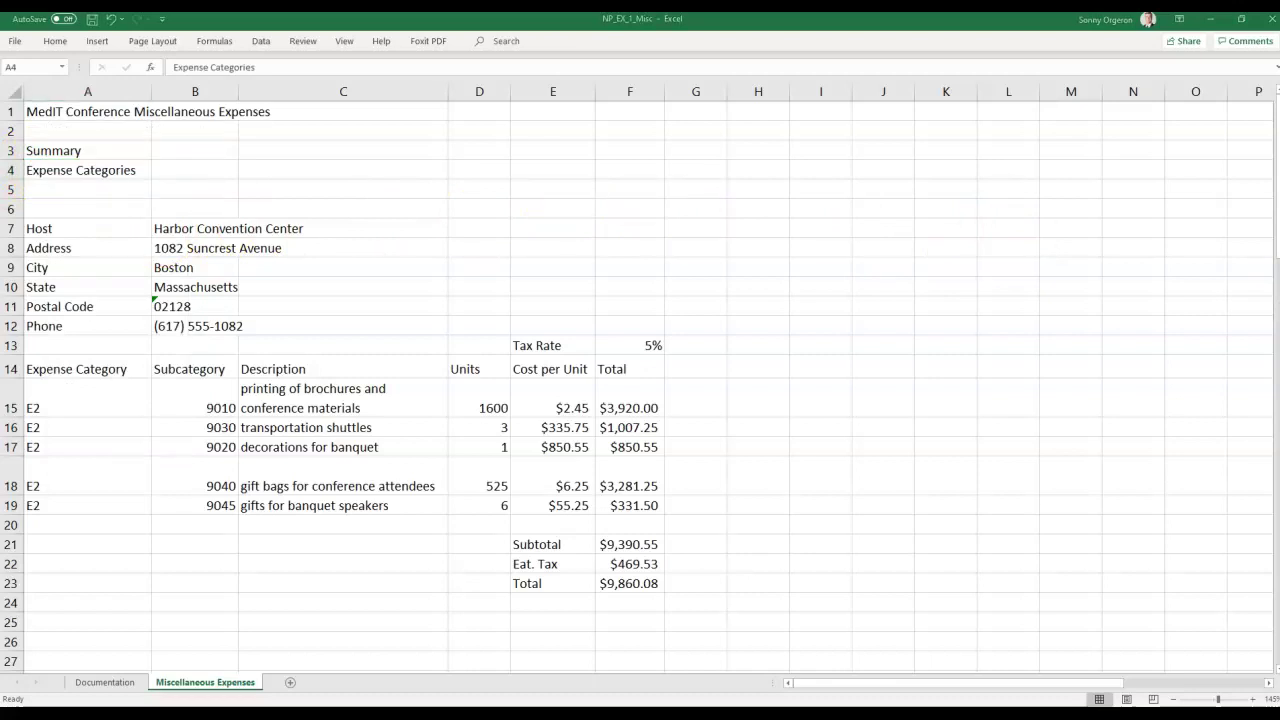
pyautogui.click(185, 167)
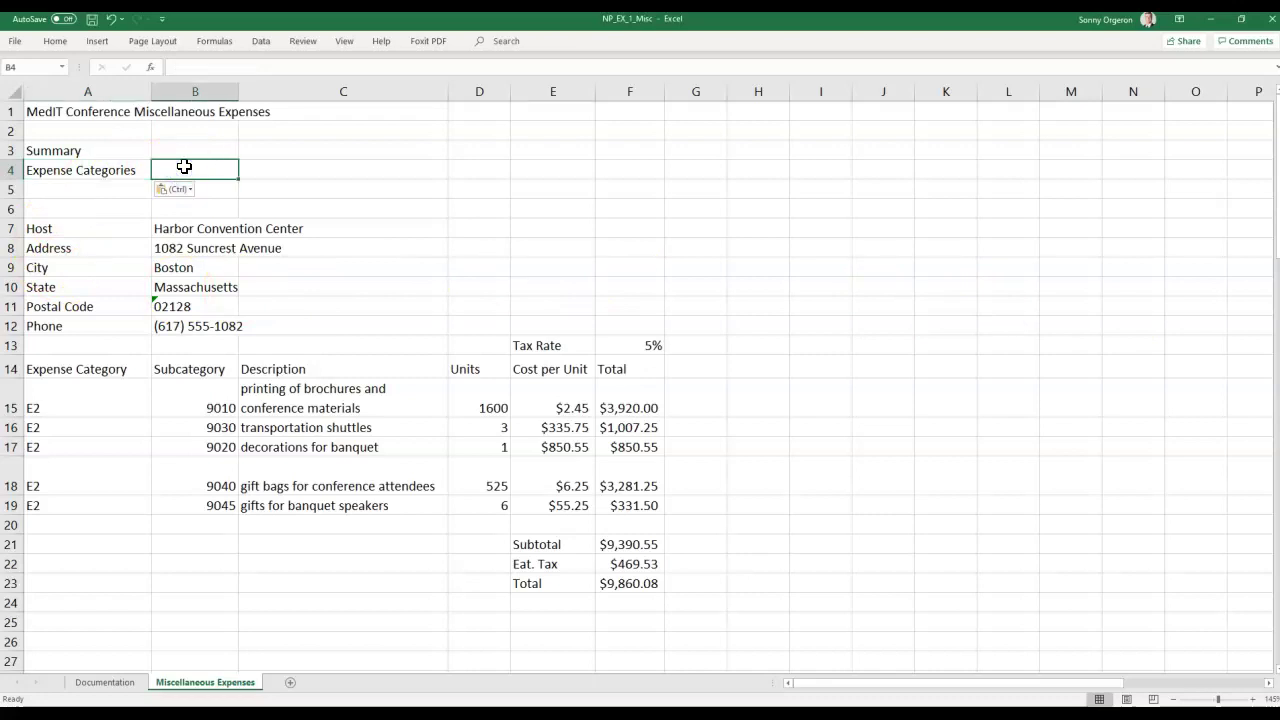
# Enter =COUNT(F15:F19) in B4, showing 5 expense categories.
pyautogui.click(184, 166)
pyautogui.write('=count')
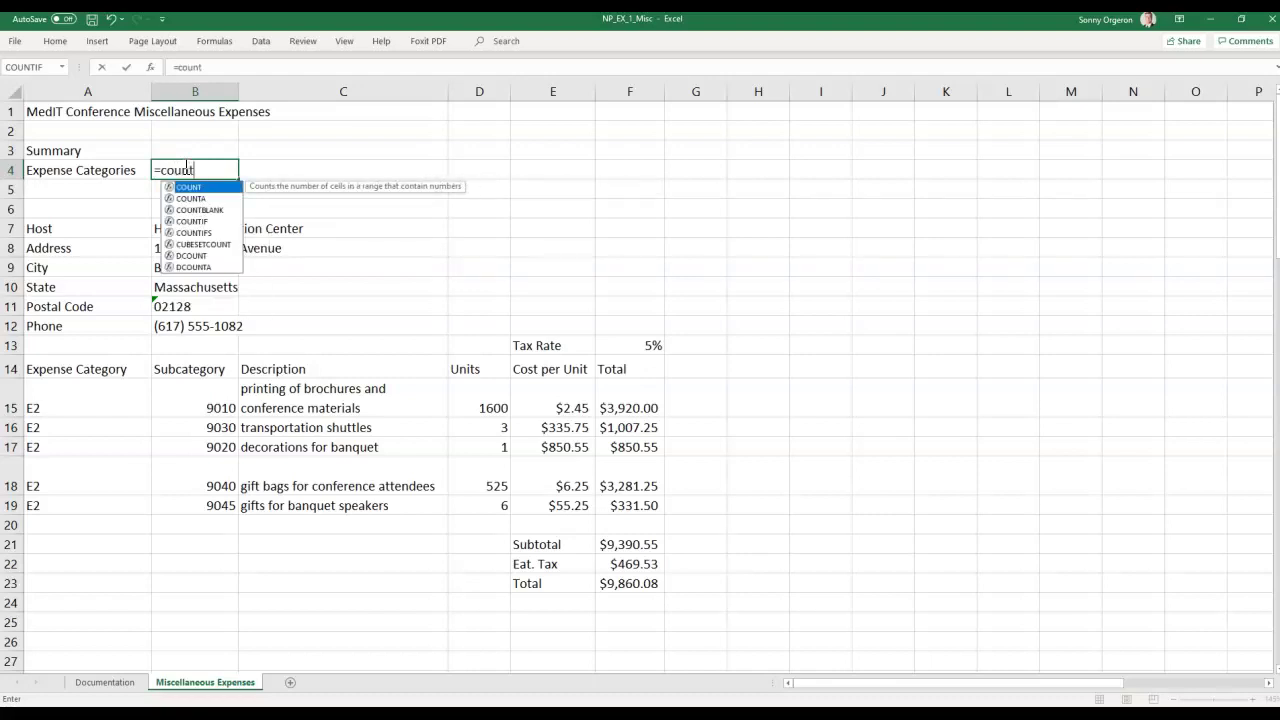
pyautogui.write('(')
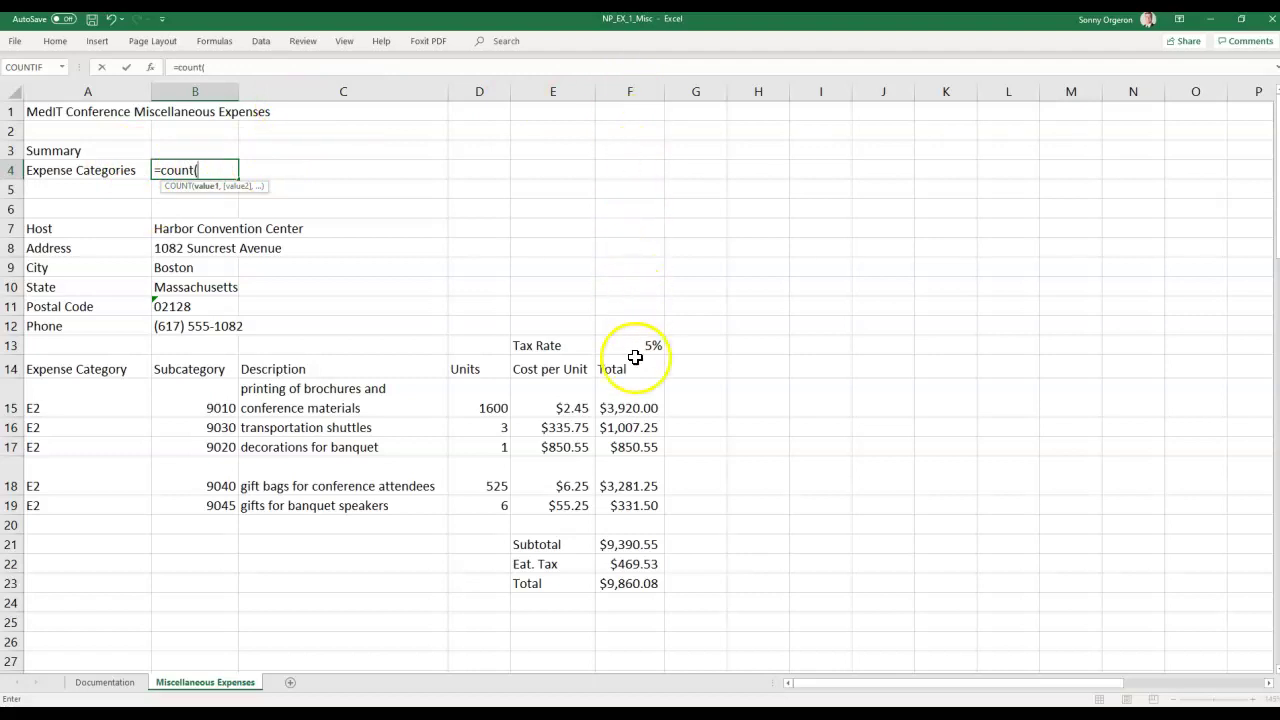
pyautogui.moveTo(637, 408); pyautogui.dragTo(636, 500)
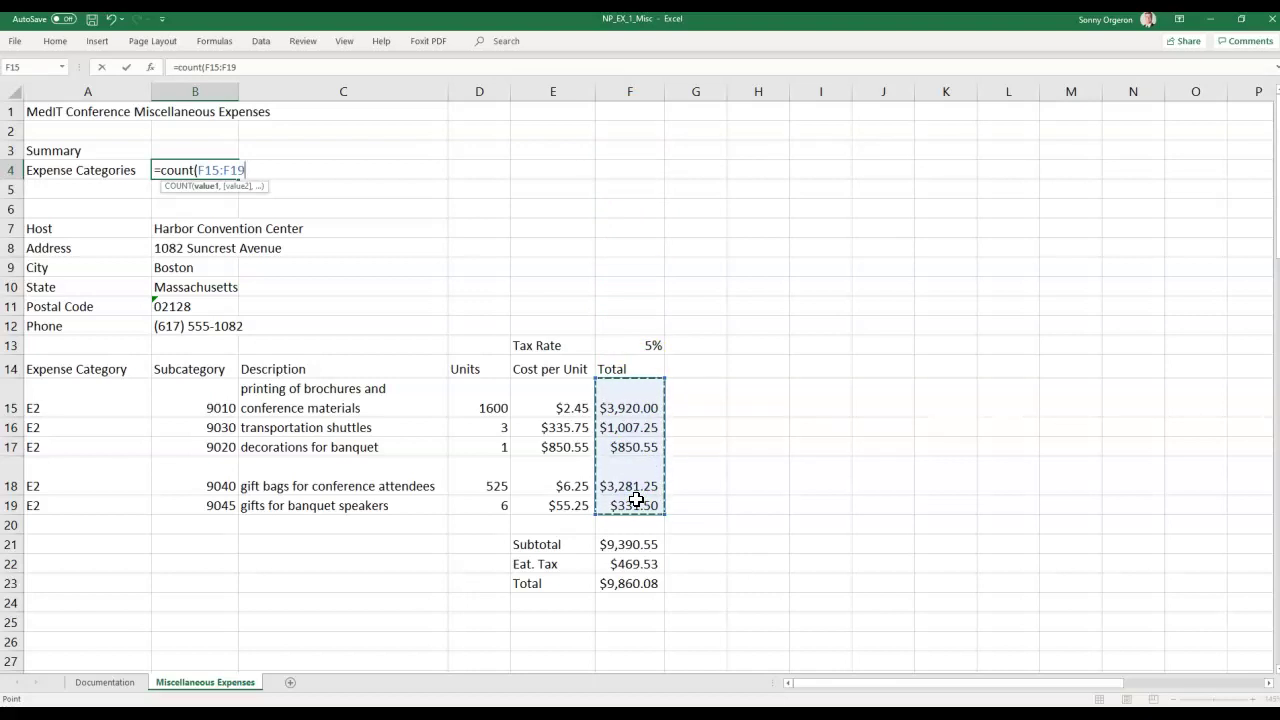
pyautogui.press('Return')
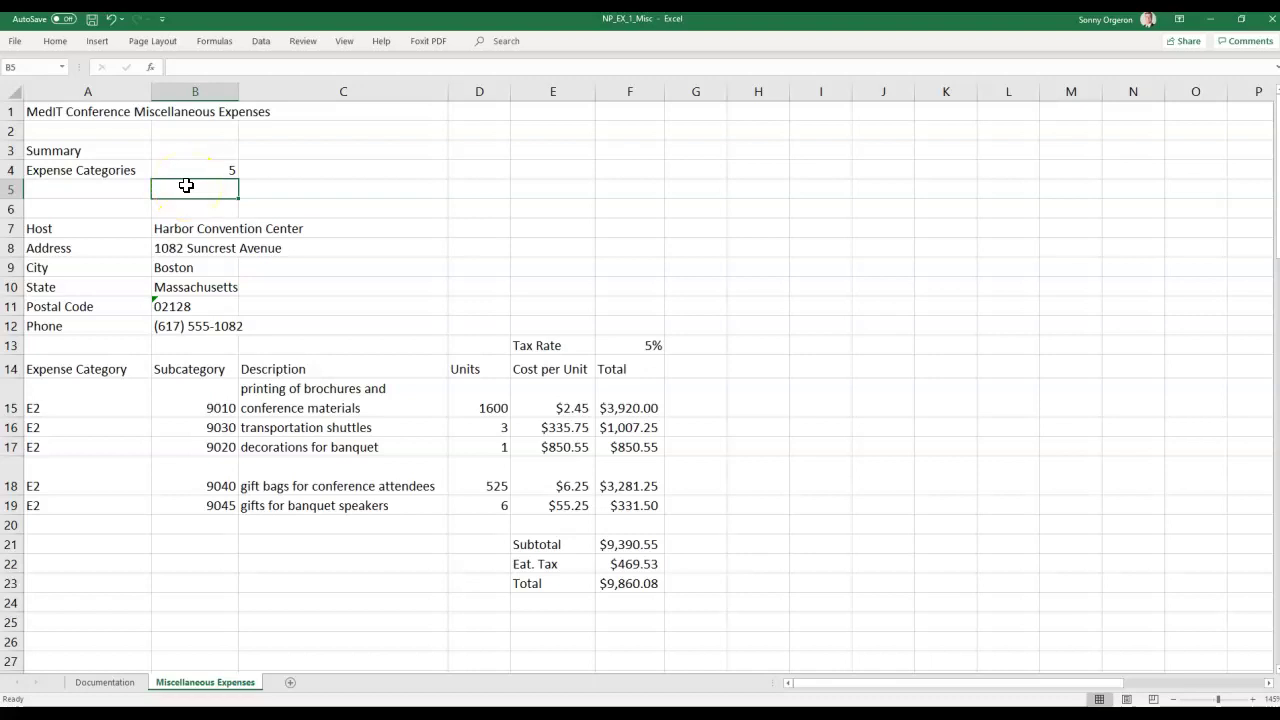
pyautogui.press('Left')
# Label A5 'Total Expenses' and enter =F23 in B5, showing $9,860.08.
pyautogui.write('T')
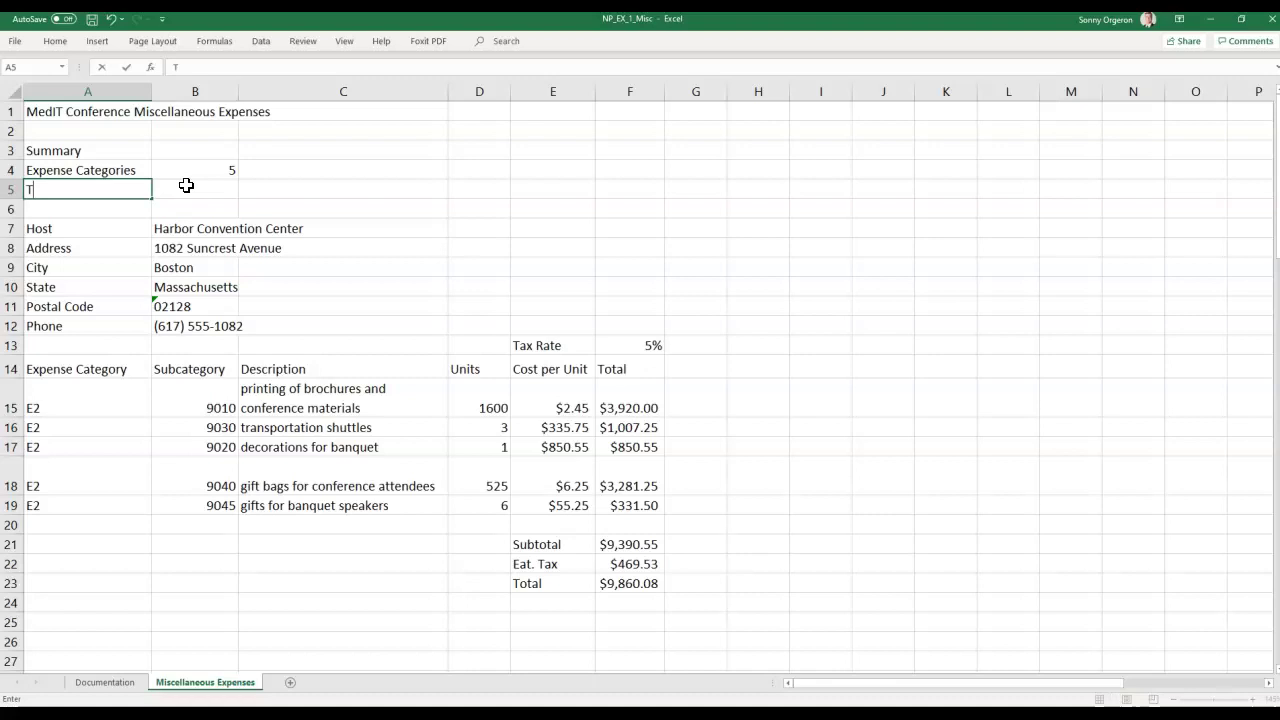
pyautogui.write('otal Expenses')
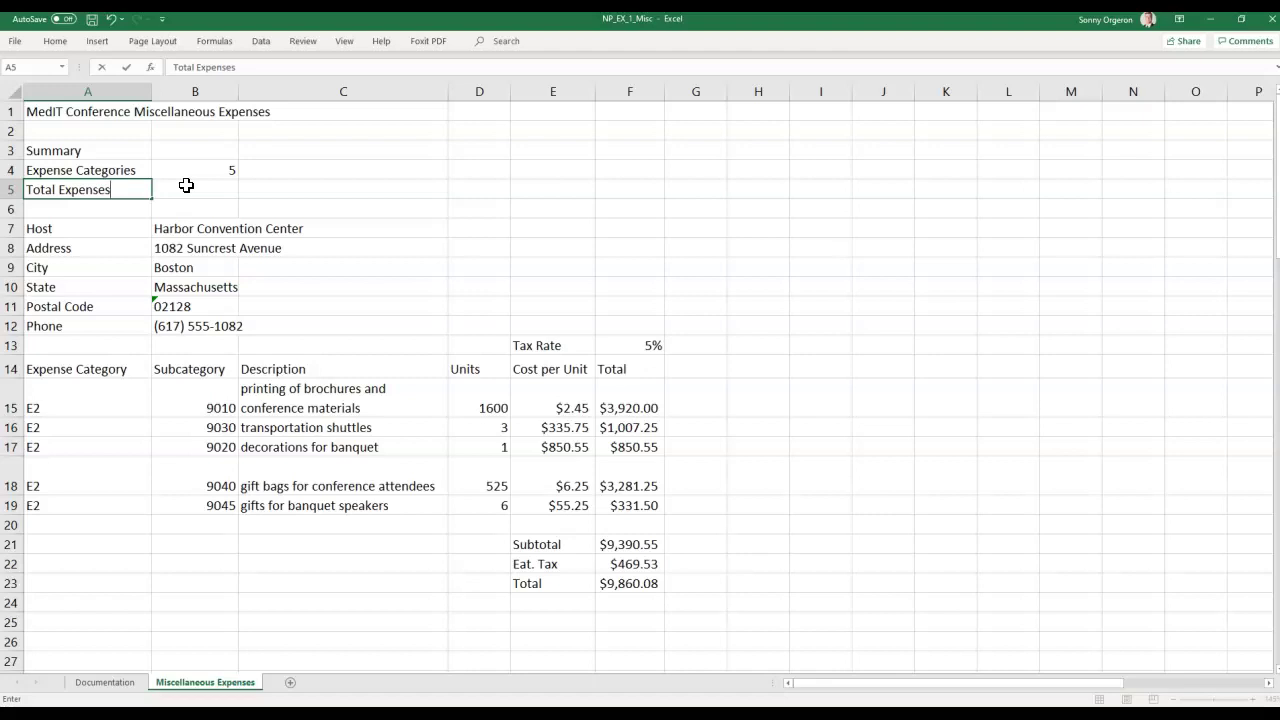
pyautogui.click(186, 185)
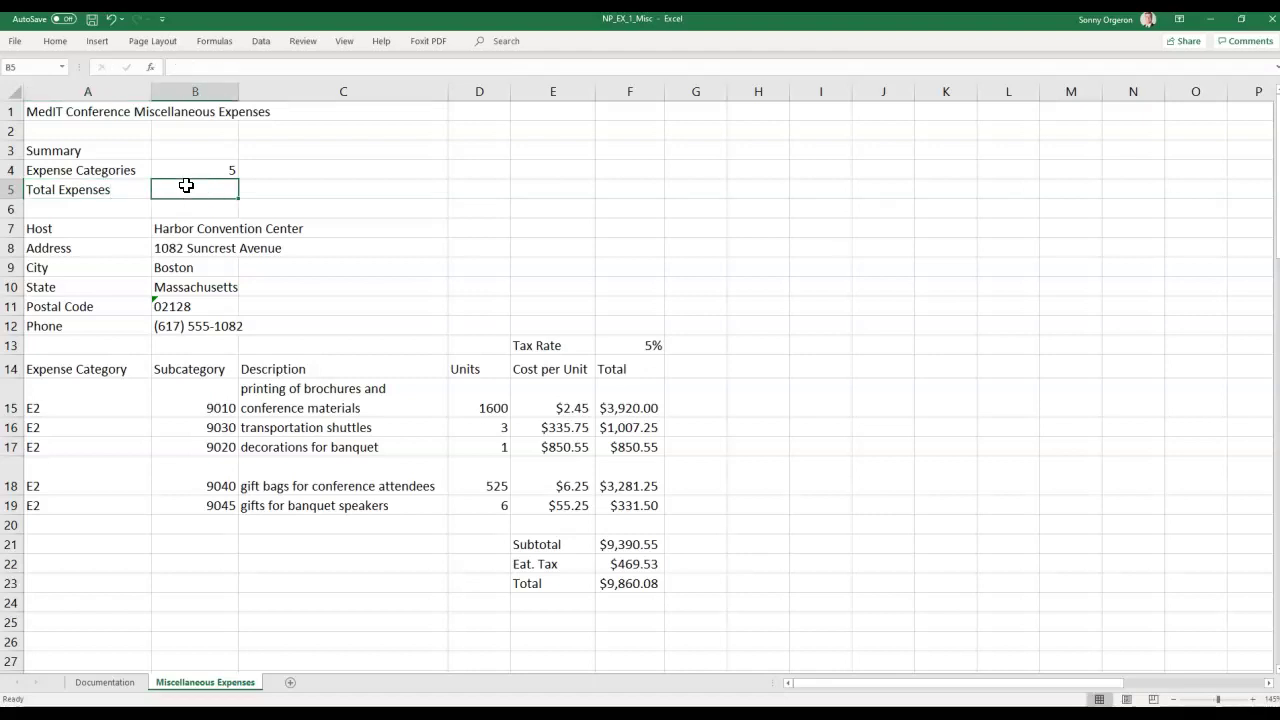
pyautogui.write('=')
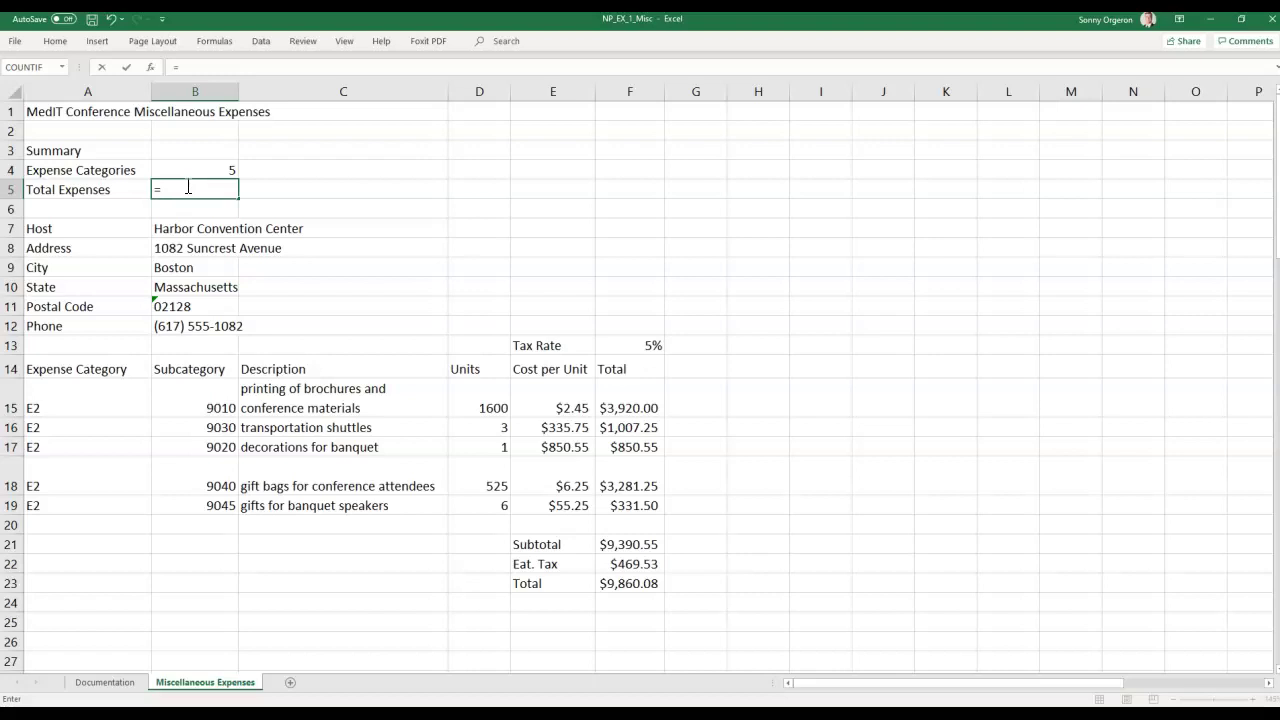
pyautogui.write('F23')
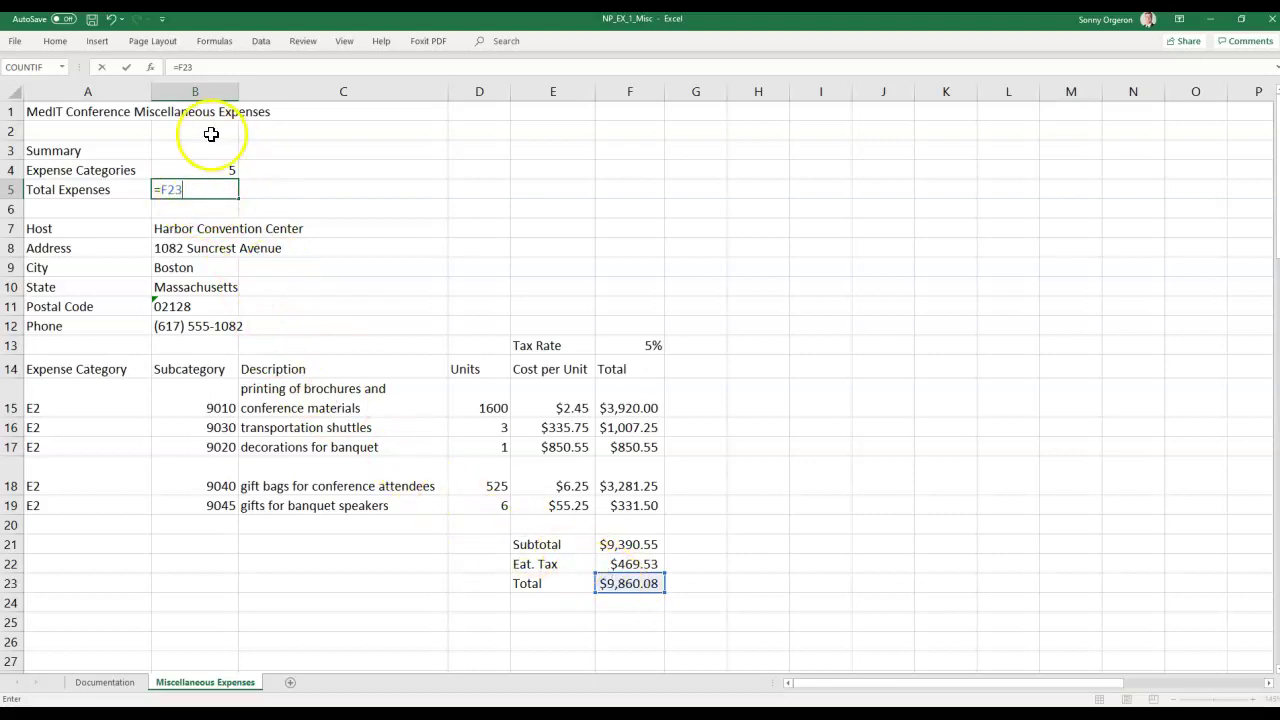
pyautogui.press('Return')
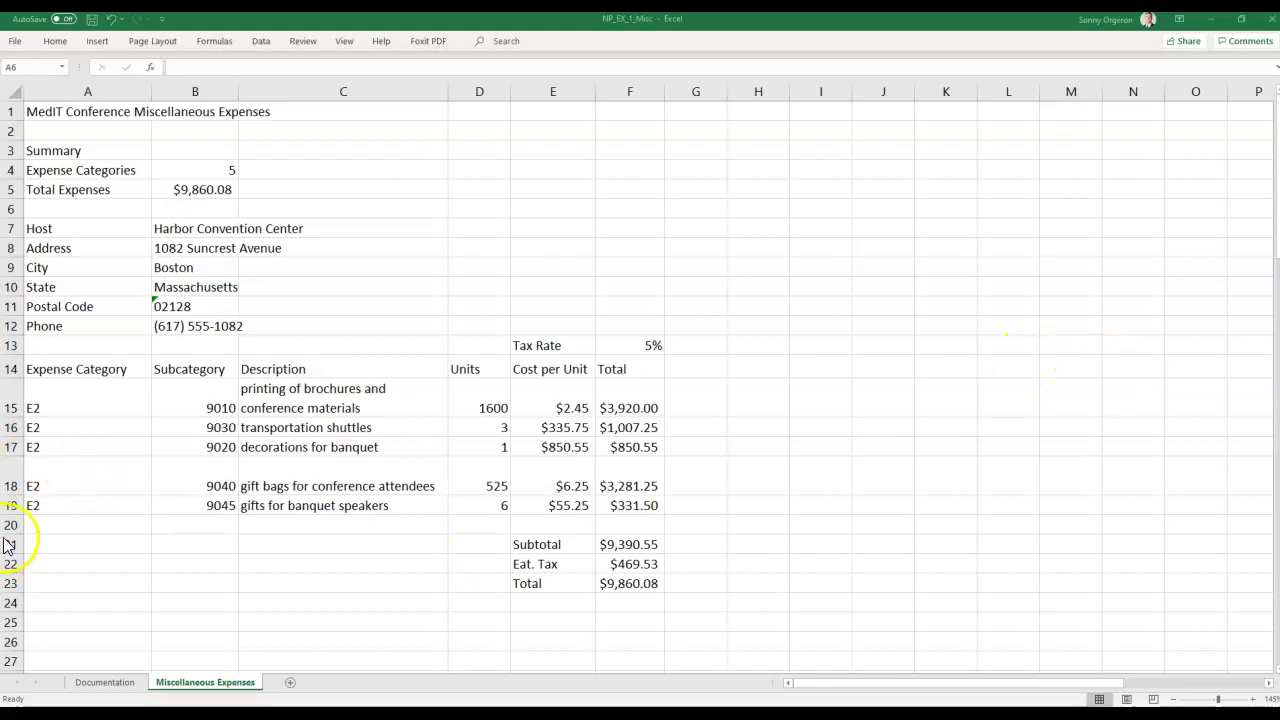
# Insert a blank row 18 above the gift bags expense line.
pyautogui.click(13, 469)
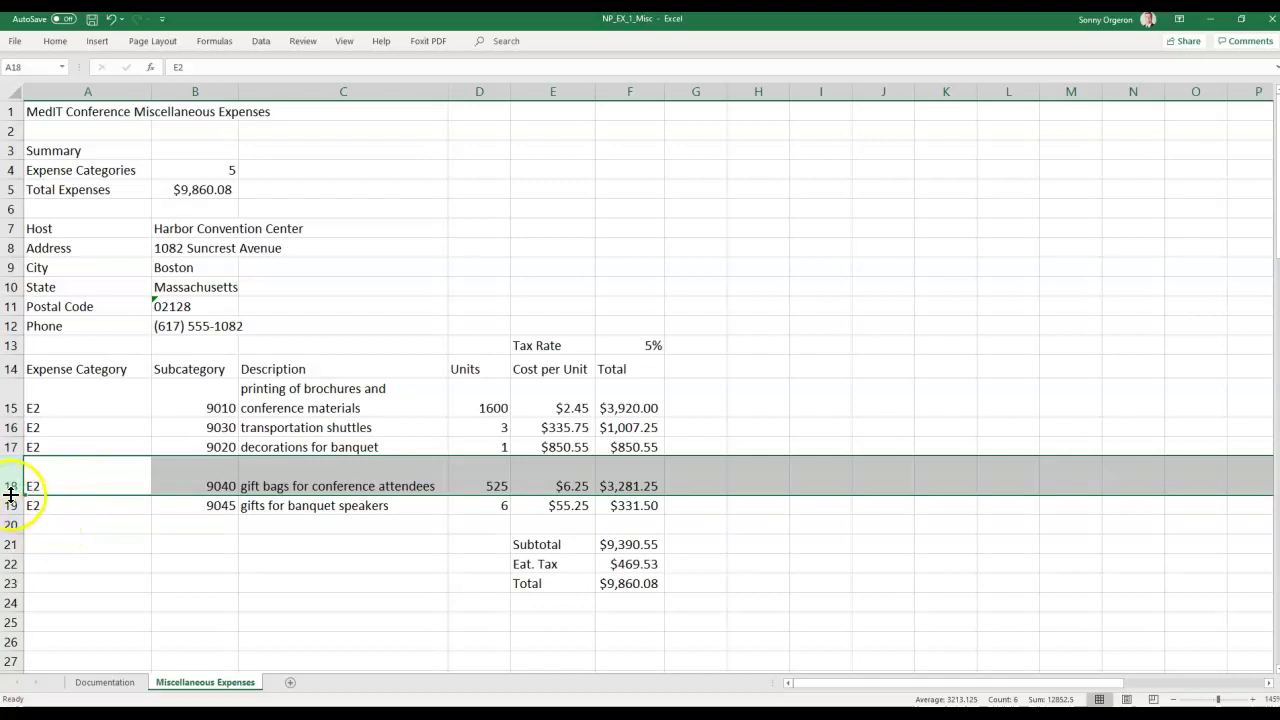
pyautogui.rightClick(12, 486)
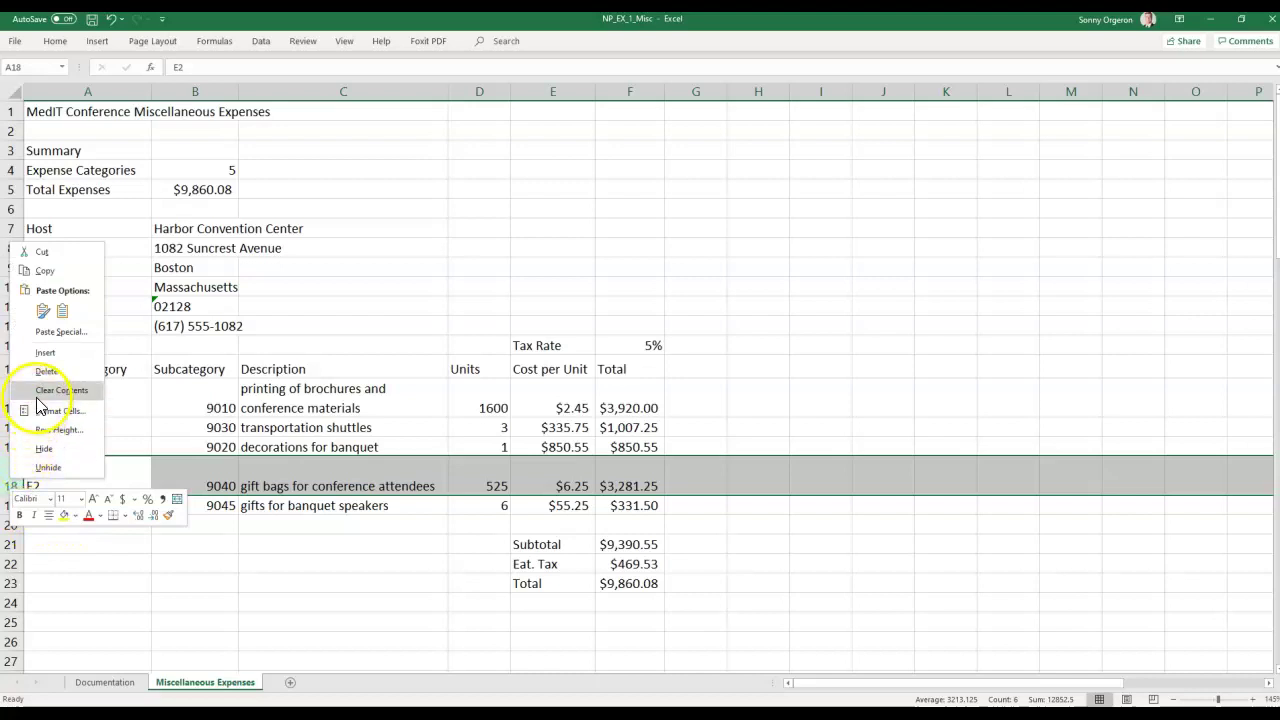
pyautogui.click(44, 356)
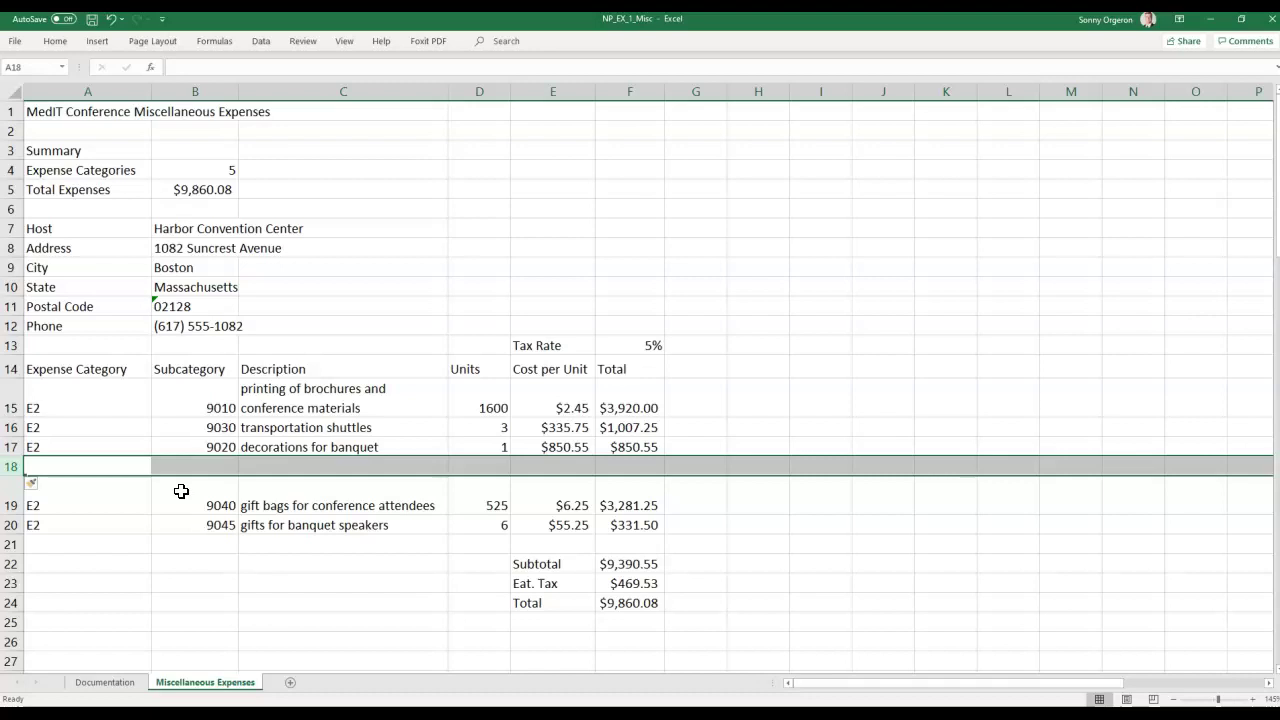
# Enter category E2 in A18 and subcategory 9025 in B18.
pyautogui.write('E2')
pyautogui.press('BackSpace')
pyautogui.press('BackSpace')
pyautogui.write('E')
pyautogui.press('BackSpace')
pyautogui.write('E2')
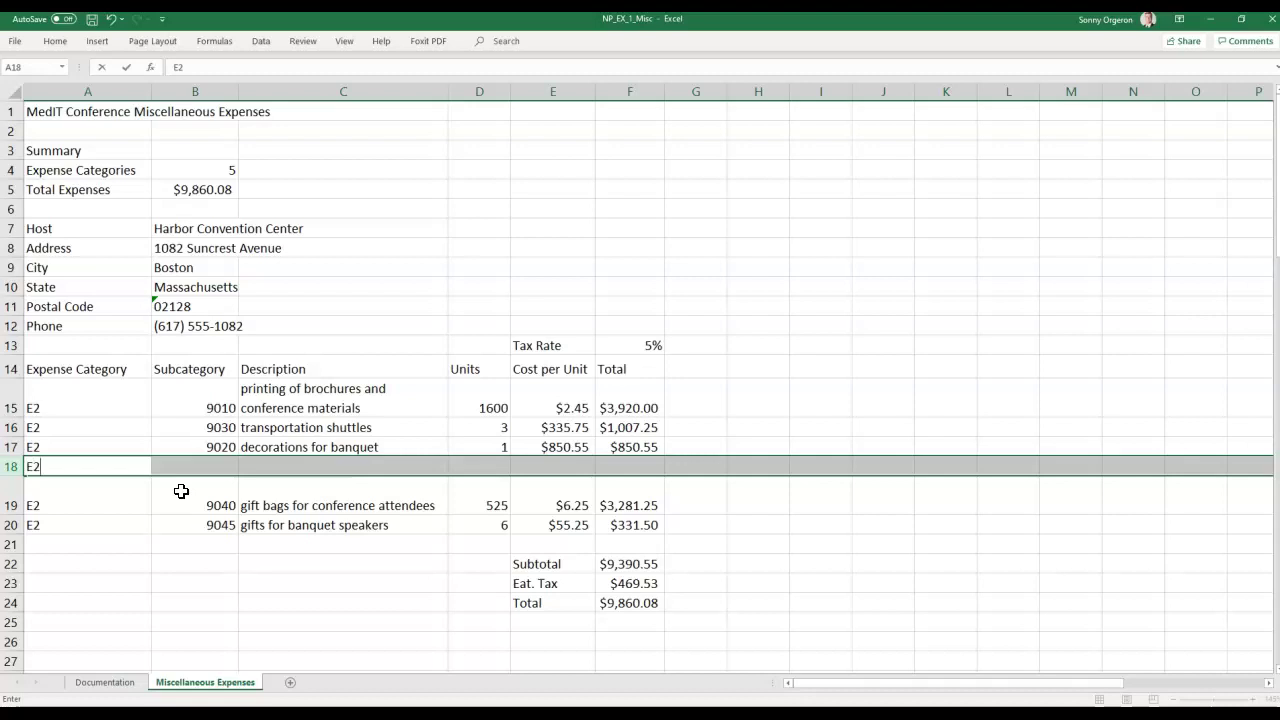
pyautogui.press('Tab')
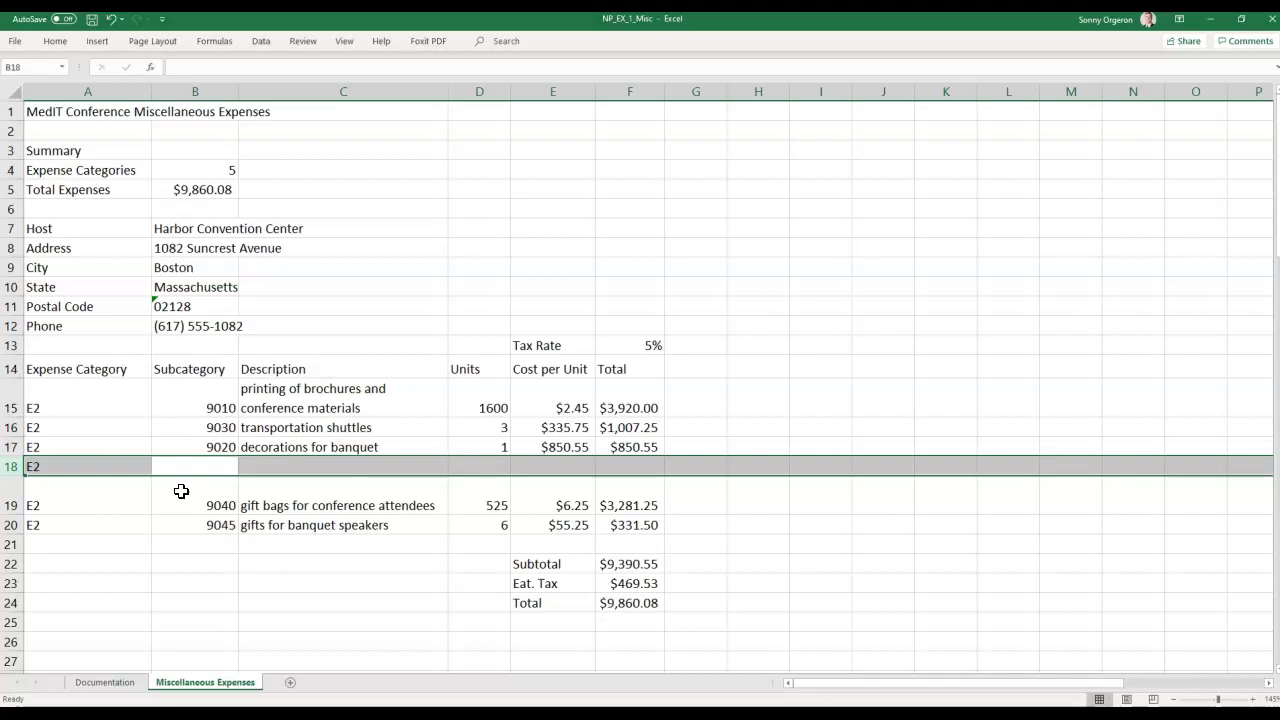
pyautogui.write('9025')
pyautogui.press('Tab')
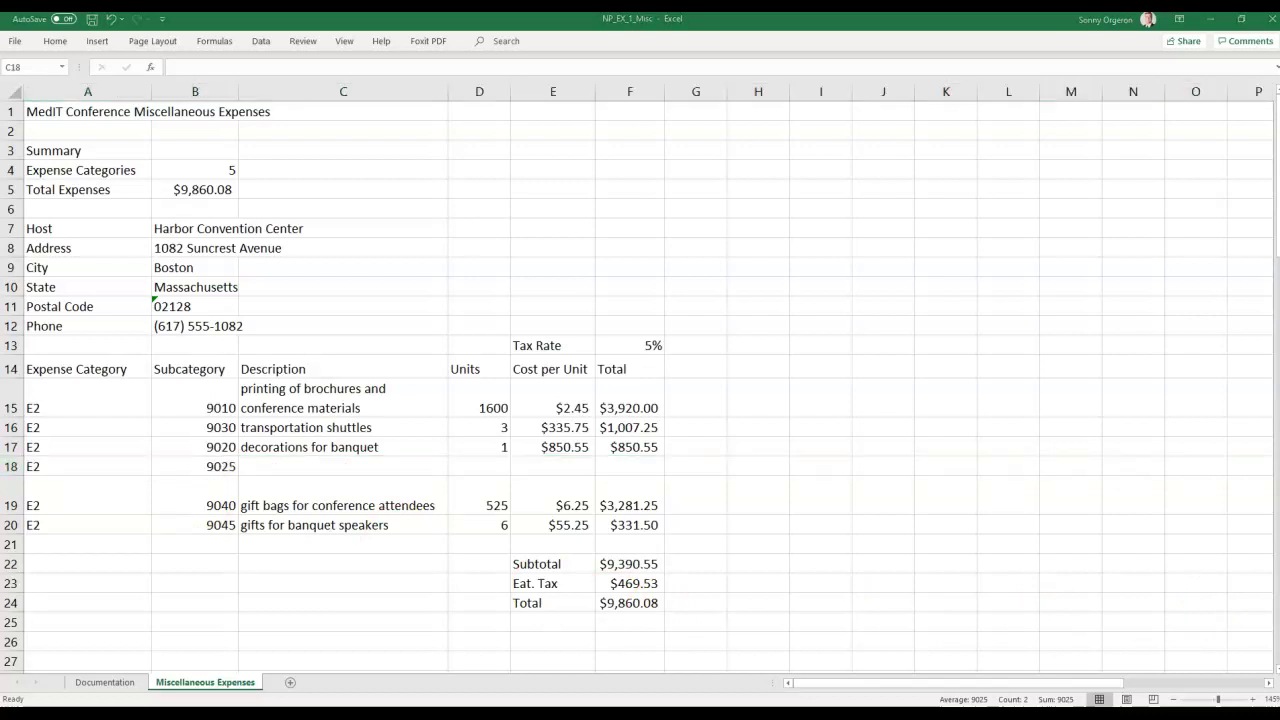
# Paste the banquet-tables description into C18, then enter 20 units at $12.50 each.
pyautogui.rightClick(281, 468)
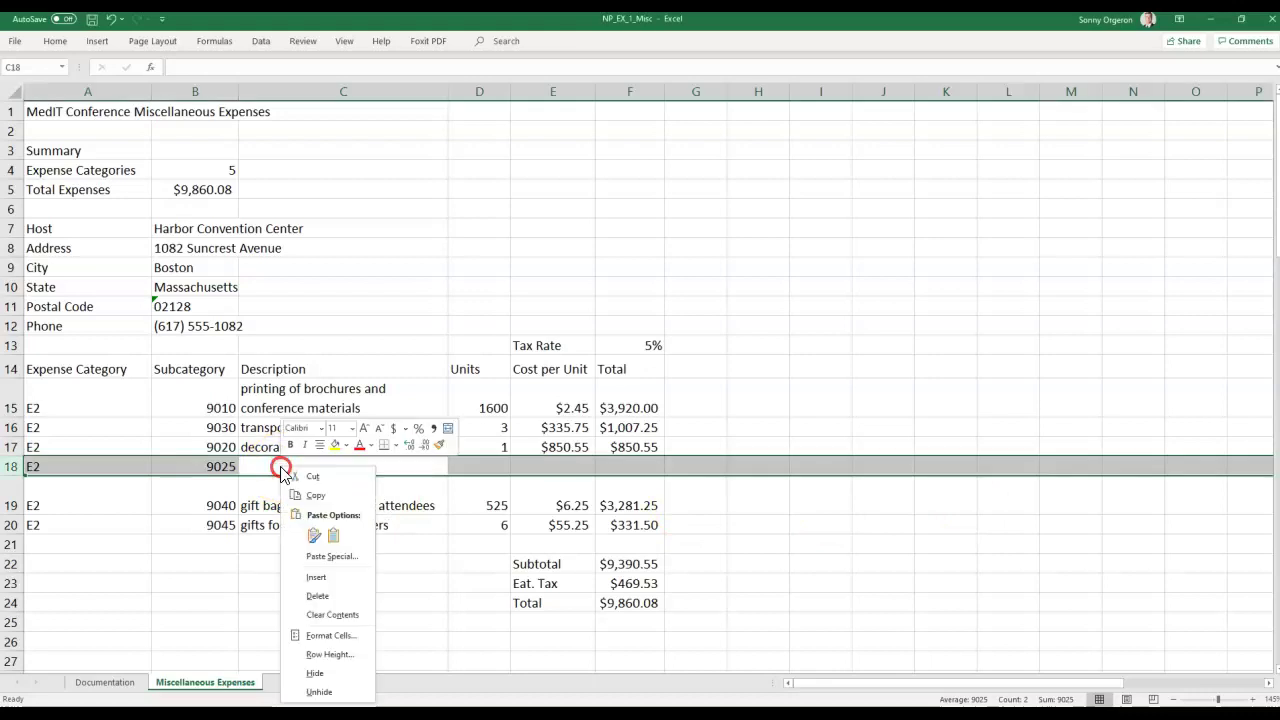
pyautogui.click(312, 466)
pyautogui.rightClick(278, 467)
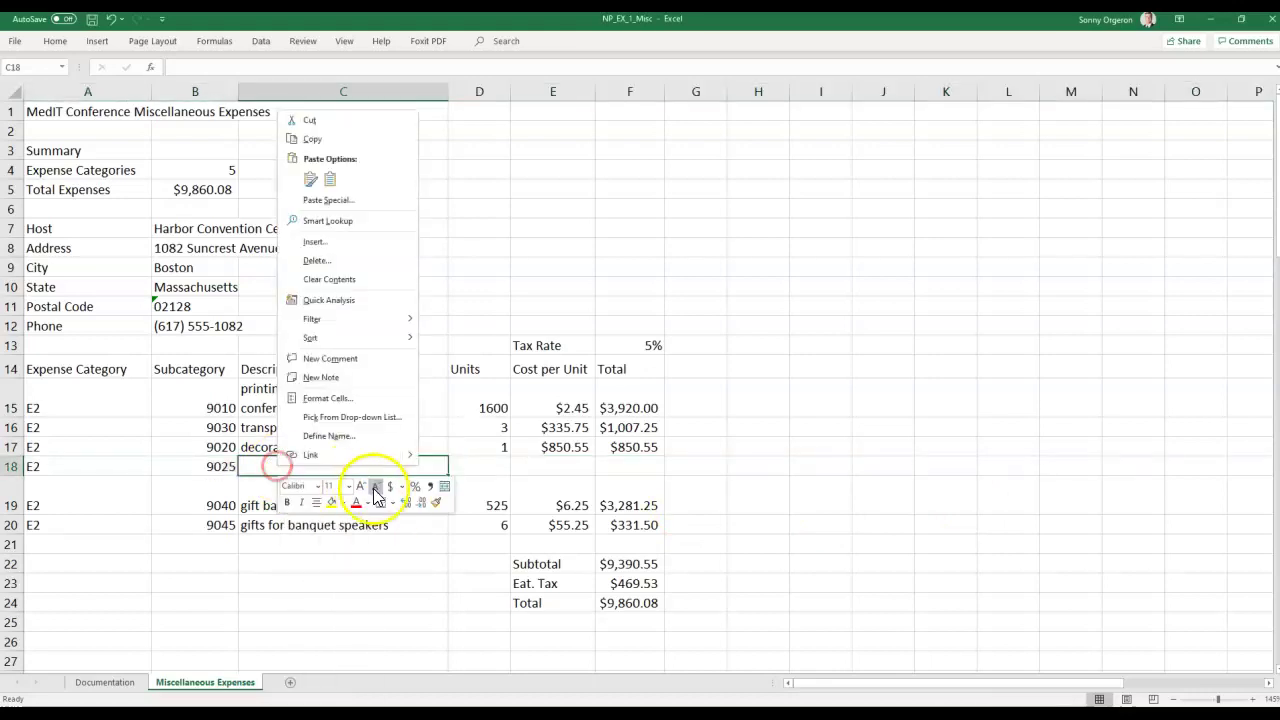
pyautogui.click(330, 179)
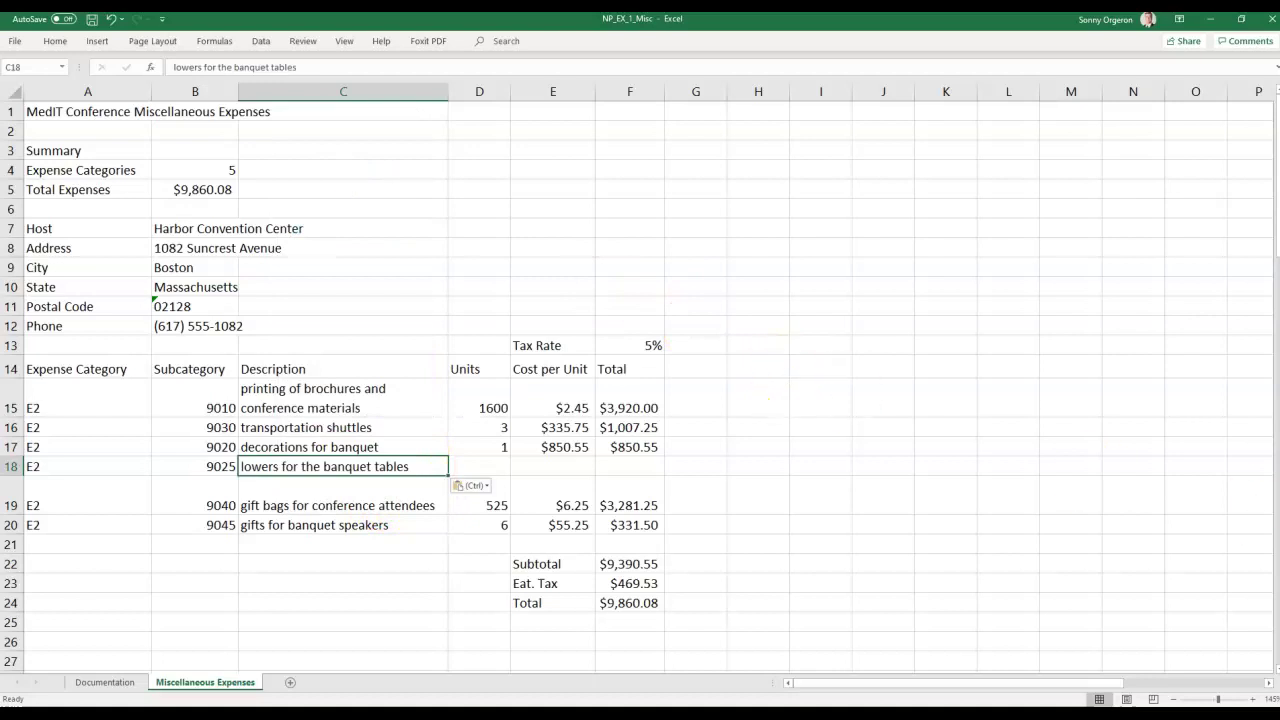
pyautogui.click(476, 467)
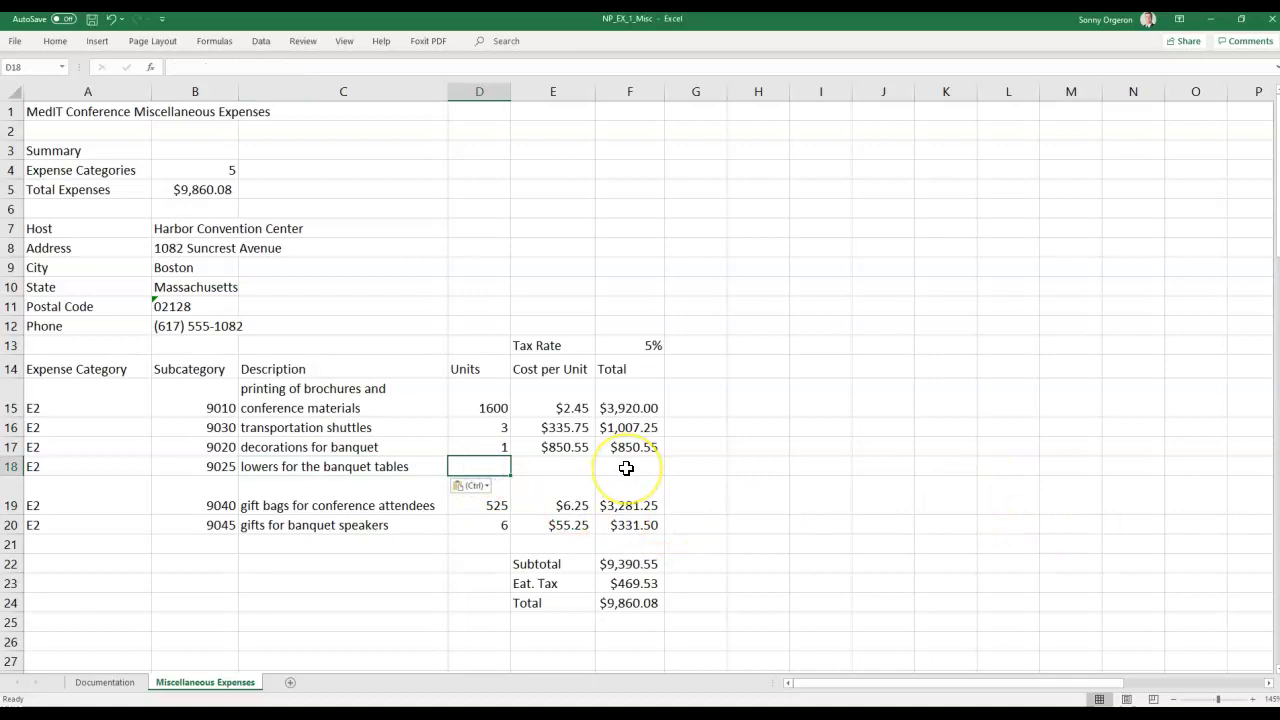
pyautogui.write('20')
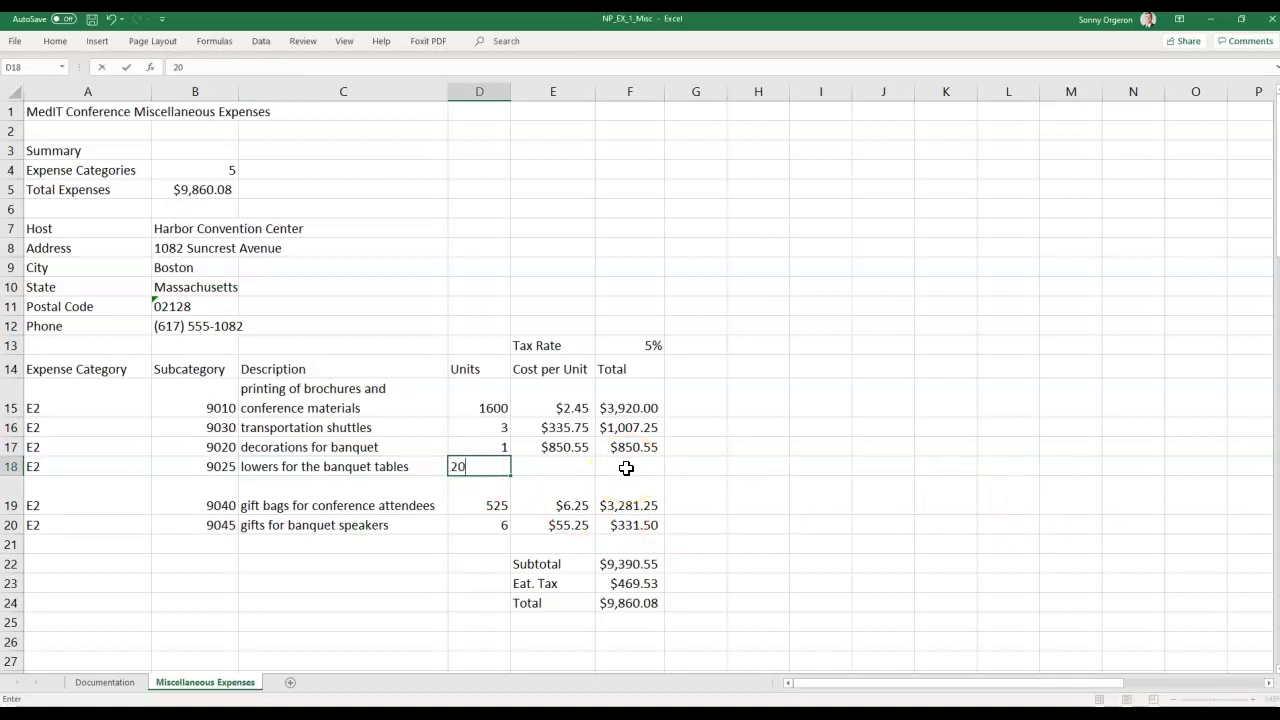
pyautogui.press('Tab')
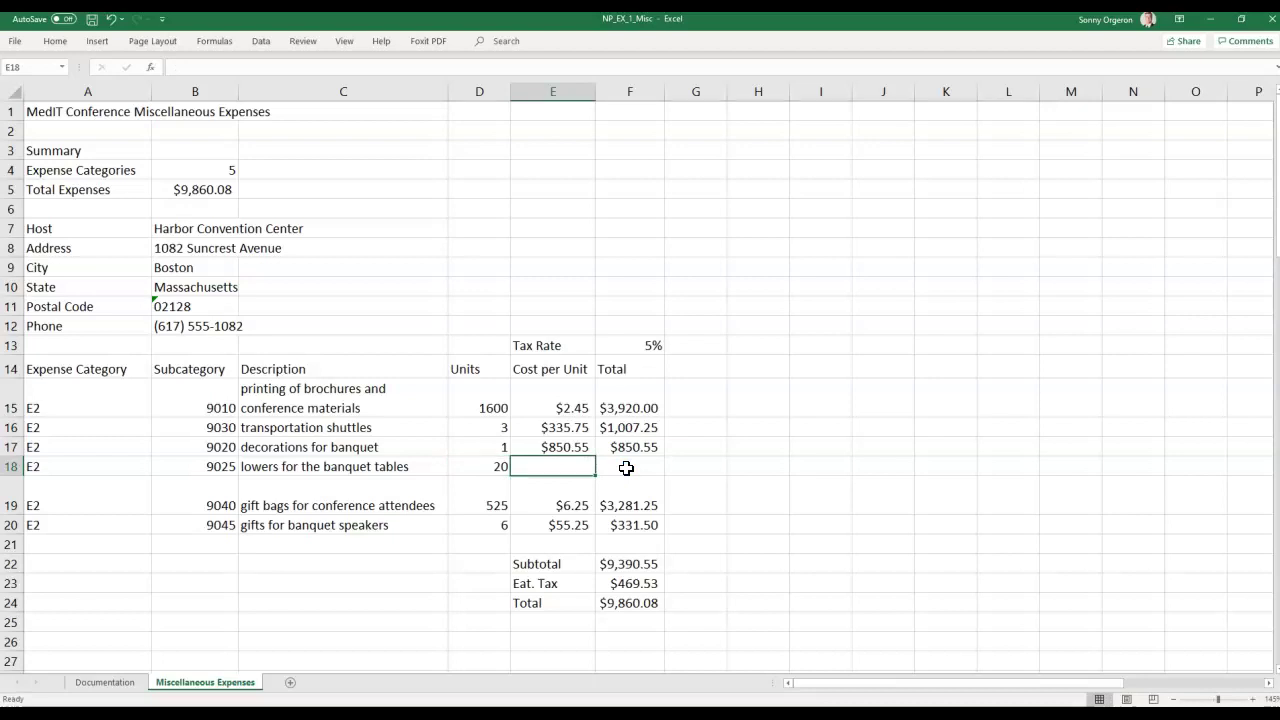
pyautogui.write('$12.50')
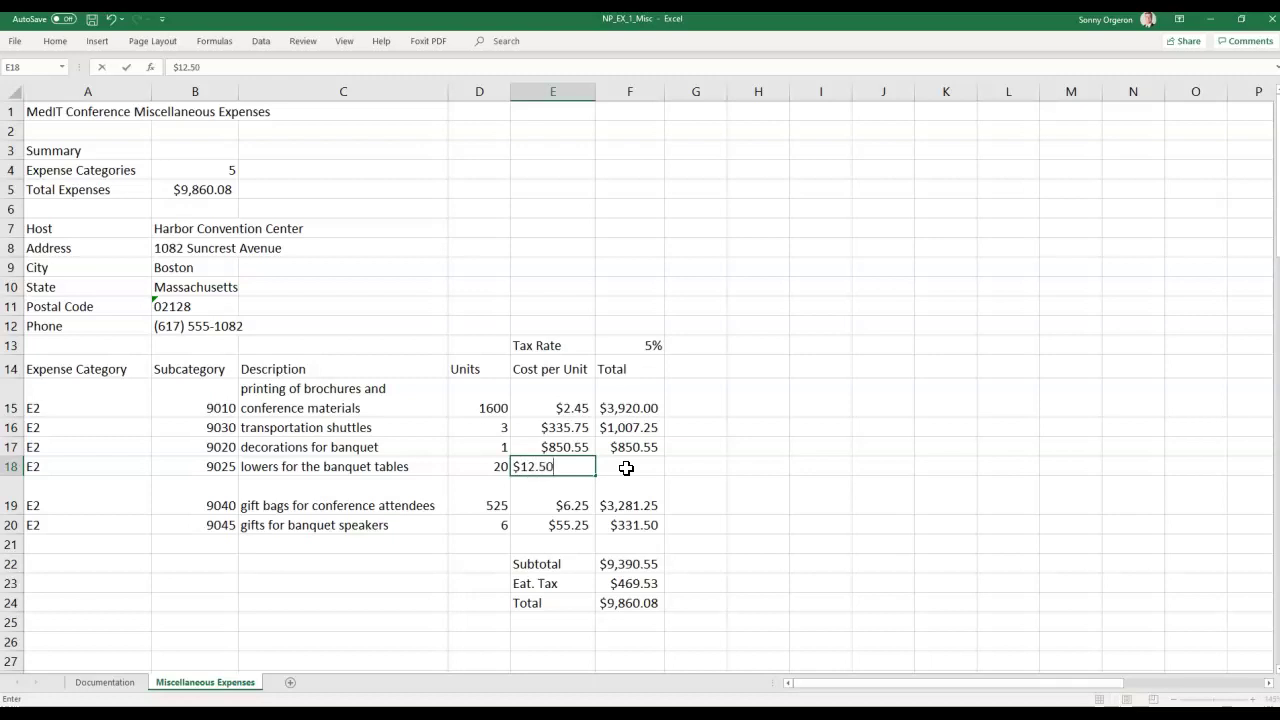
pyautogui.click(626, 468)
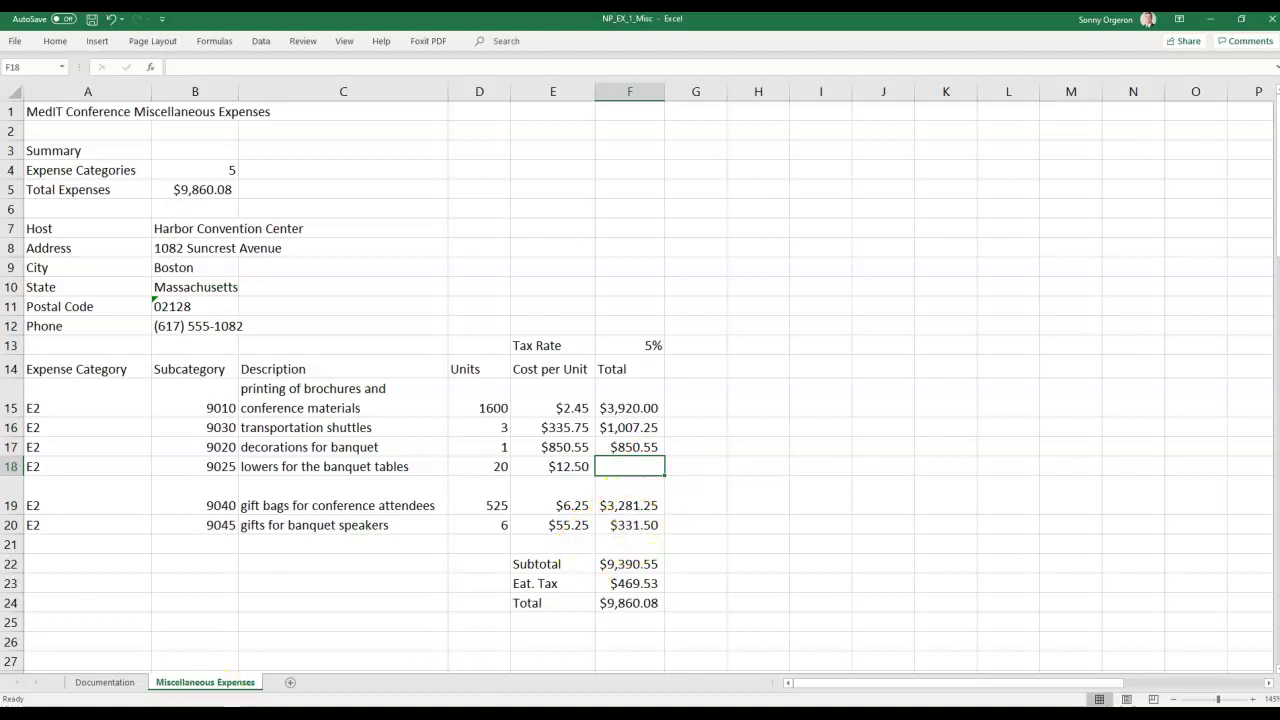
# Copy F17's units-times-cost Total formula into F18, giving =D18*E18 at $250.00.
pyautogui.click(633, 449)
pyautogui.rightClick(632, 452)
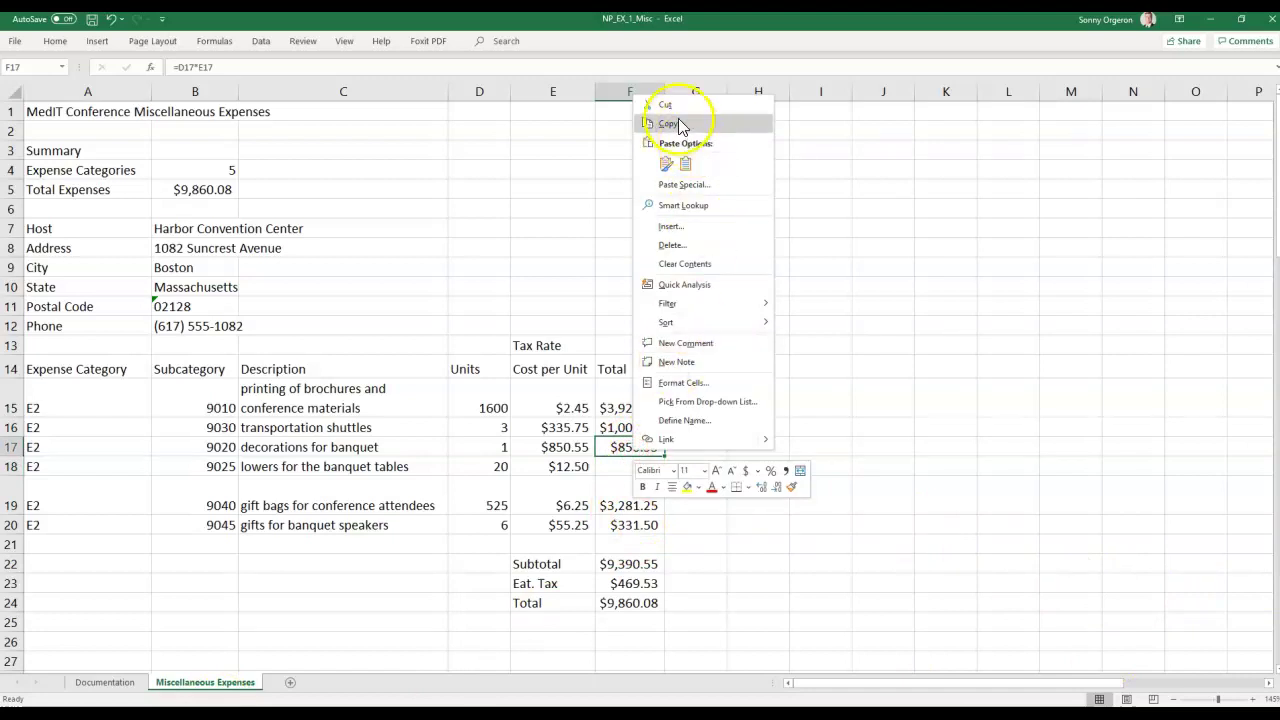
pyautogui.click(680, 125)
pyautogui.click(643, 463)
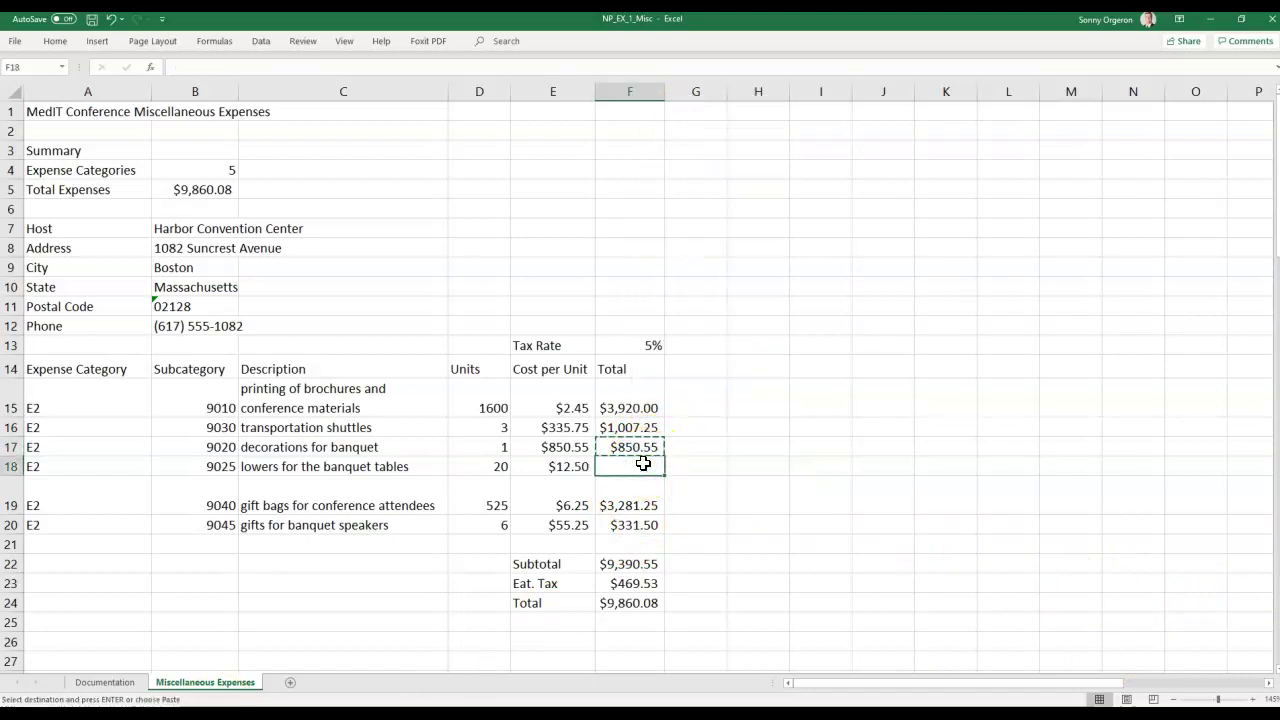
pyautogui.press('Return')
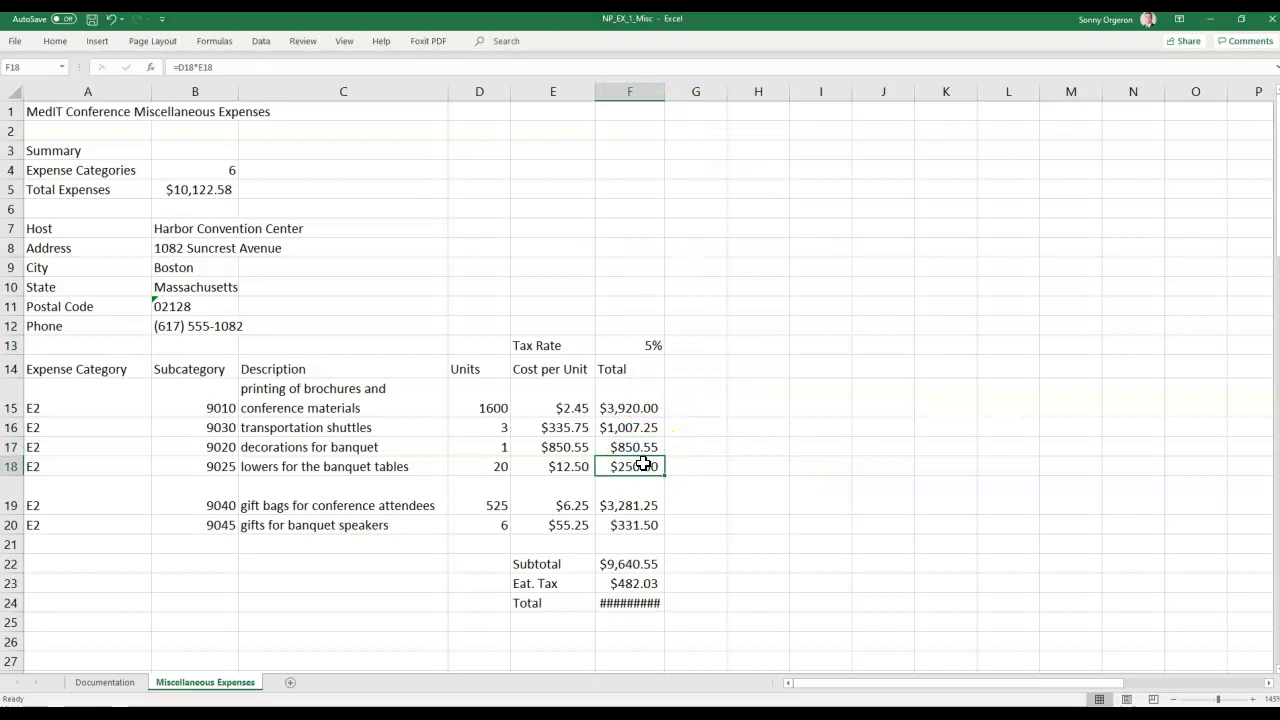
pyautogui.click(653, 449)
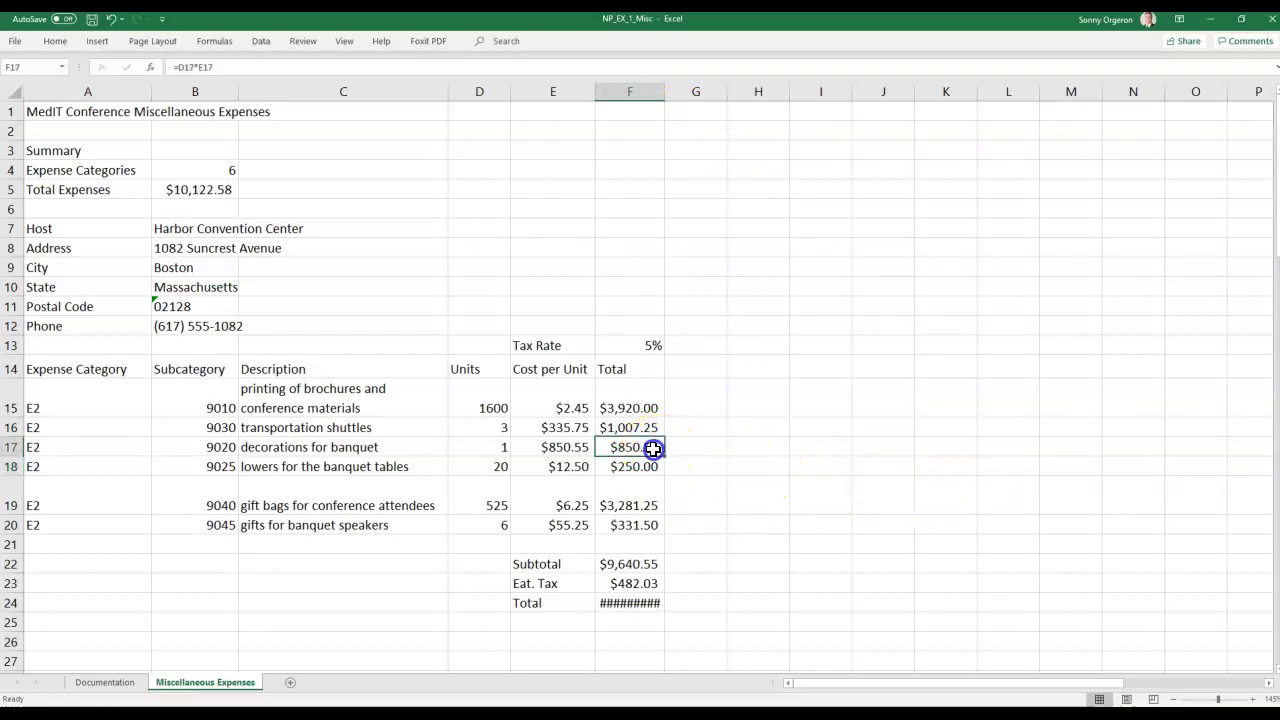
pyautogui.hotkey('ctrl', 'c')
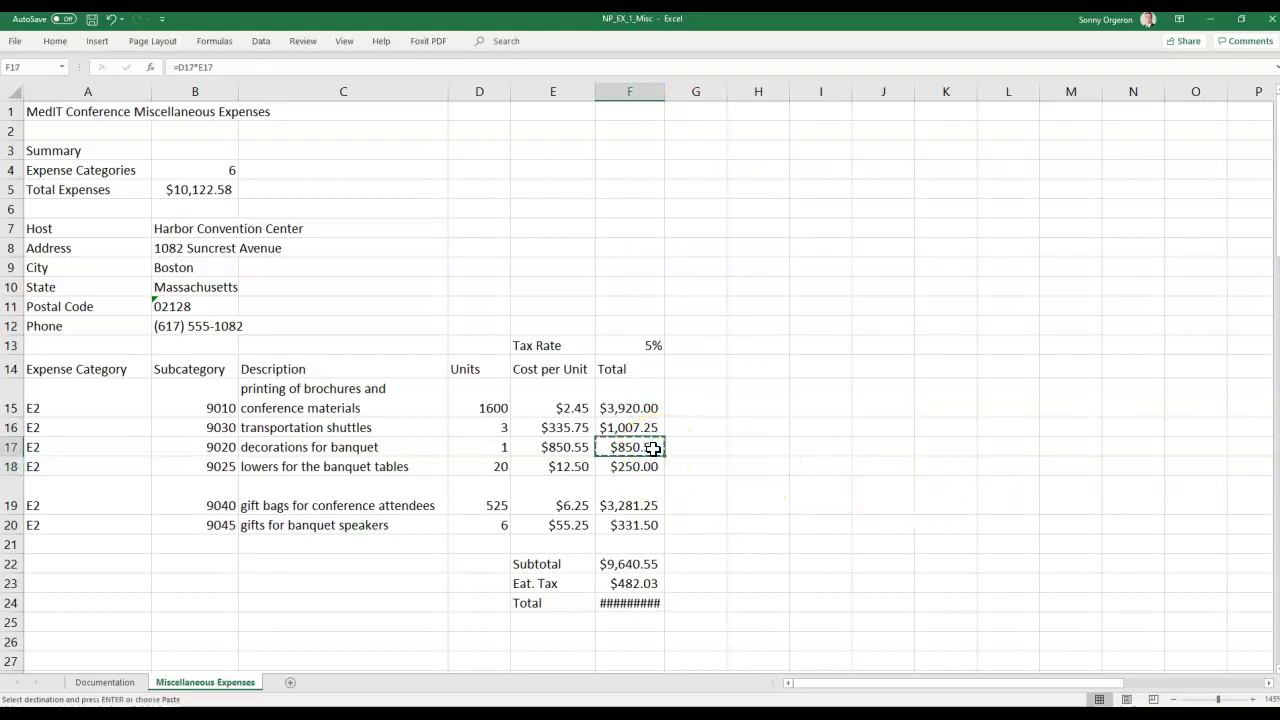
pyautogui.press('Down')
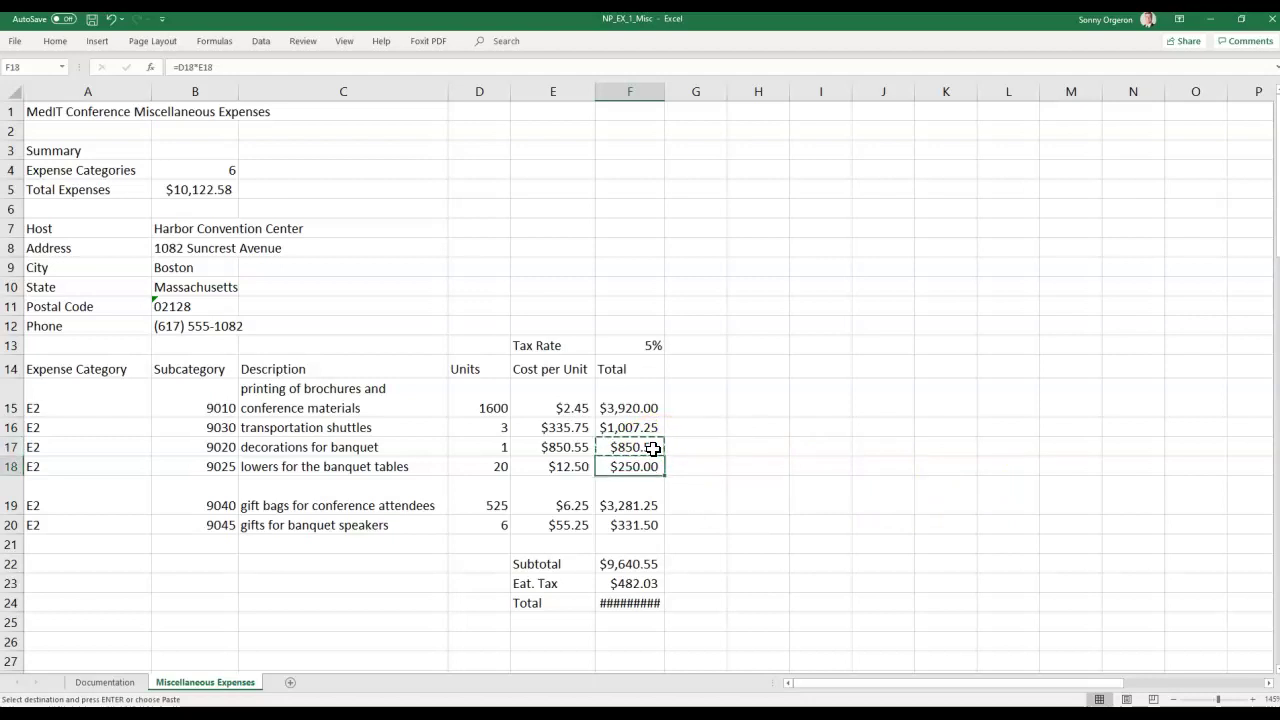
pyautogui.press('Return')
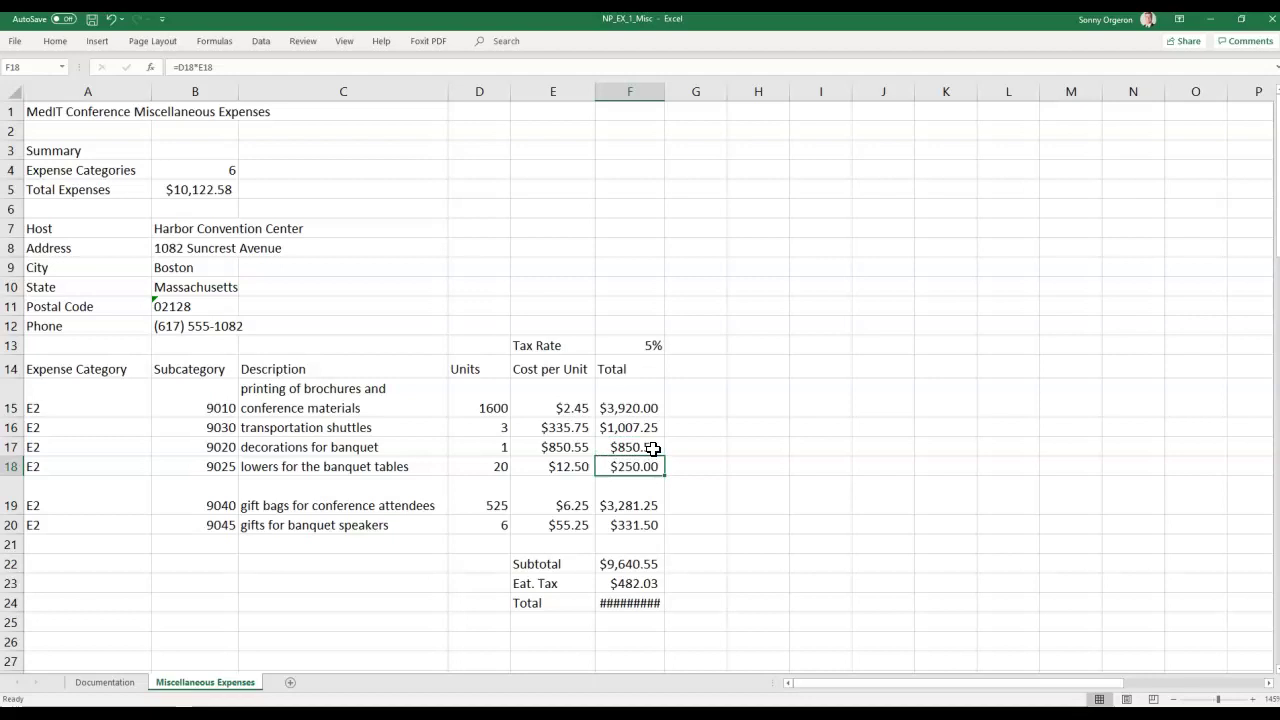
# Recheck the F17 and F18 Total cells, then select the whole Total column F.
pyautogui.click(652, 448)
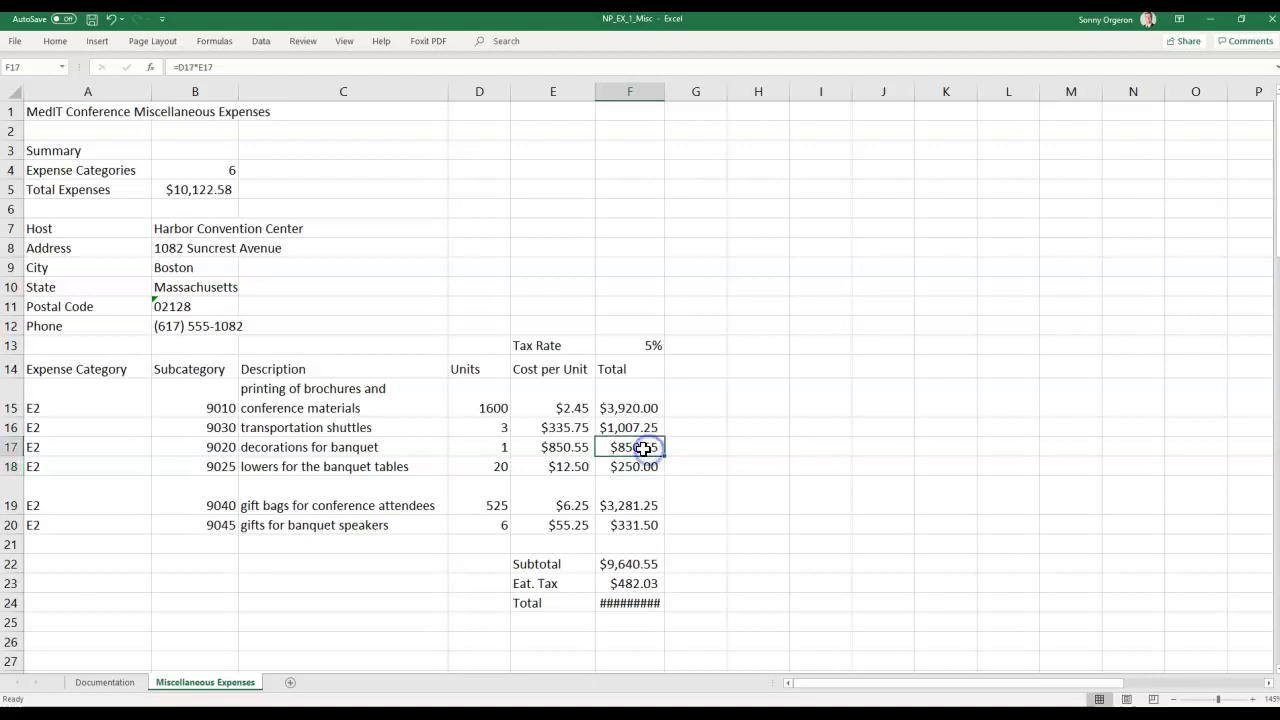
pyautogui.rightClick(652, 448)
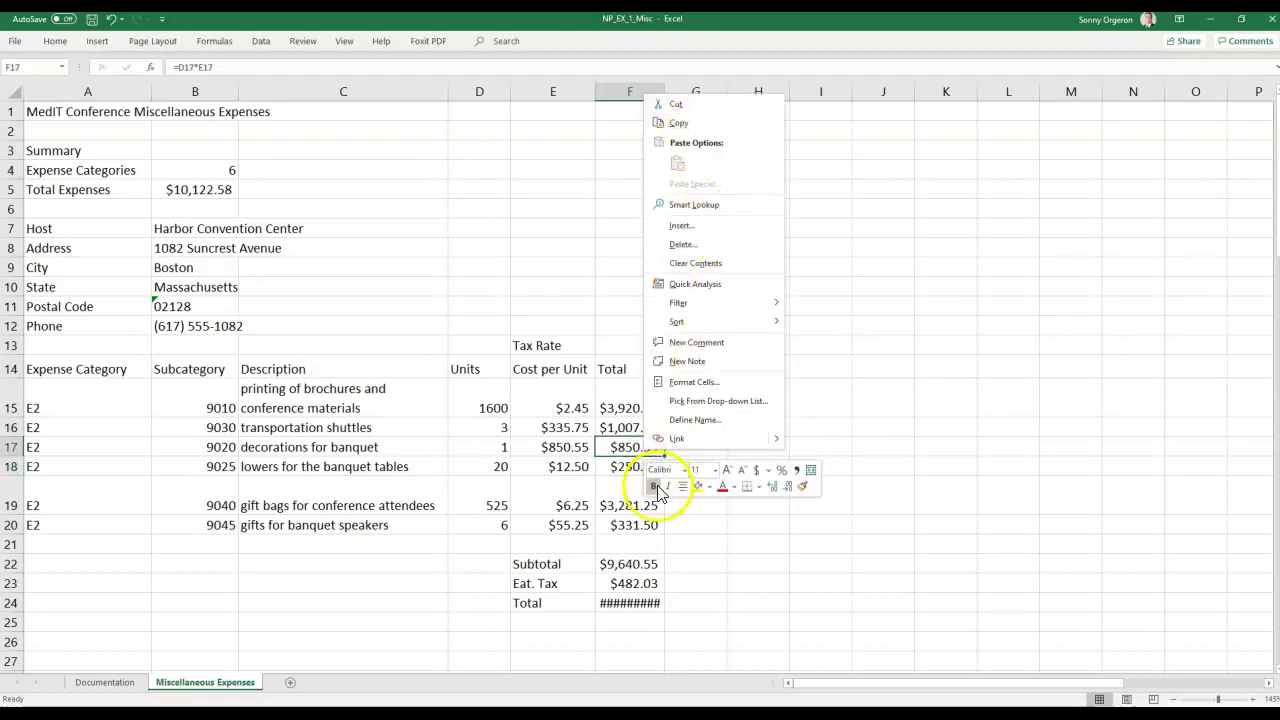
pyautogui.click(619, 465)
pyautogui.click(619, 465)
pyautogui.rightClick(619, 466)
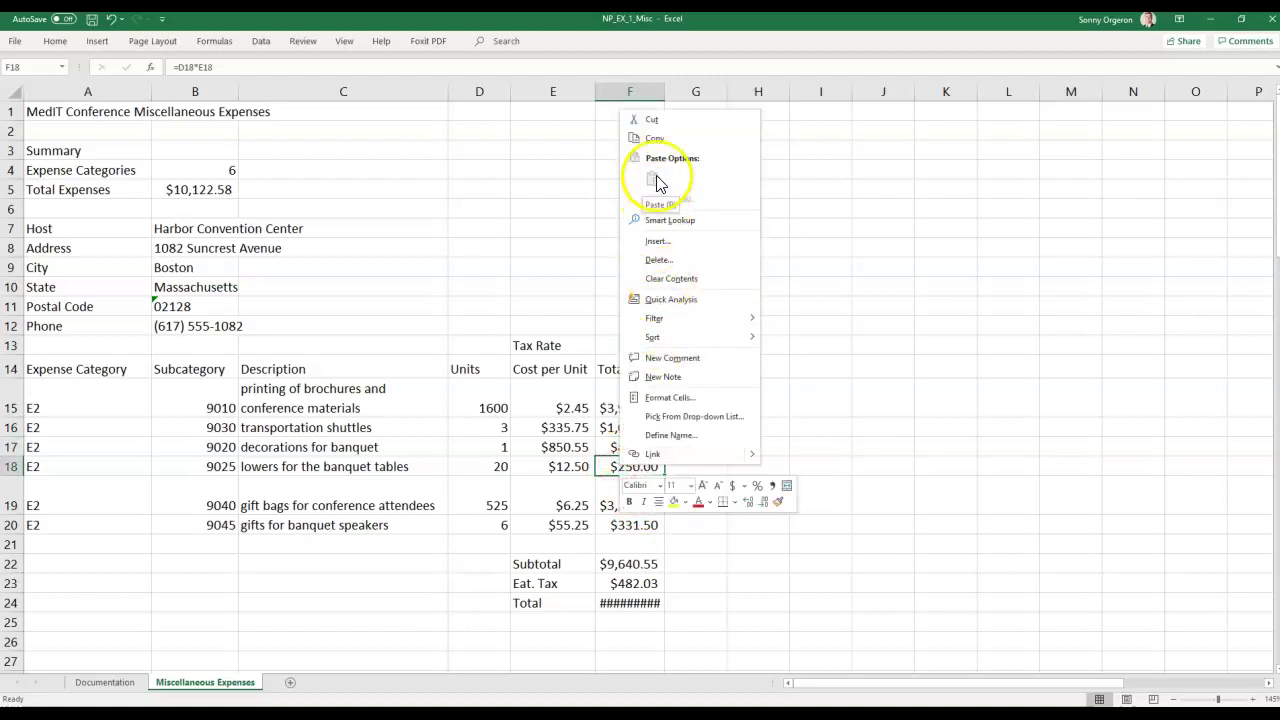
pyautogui.press('Escape')
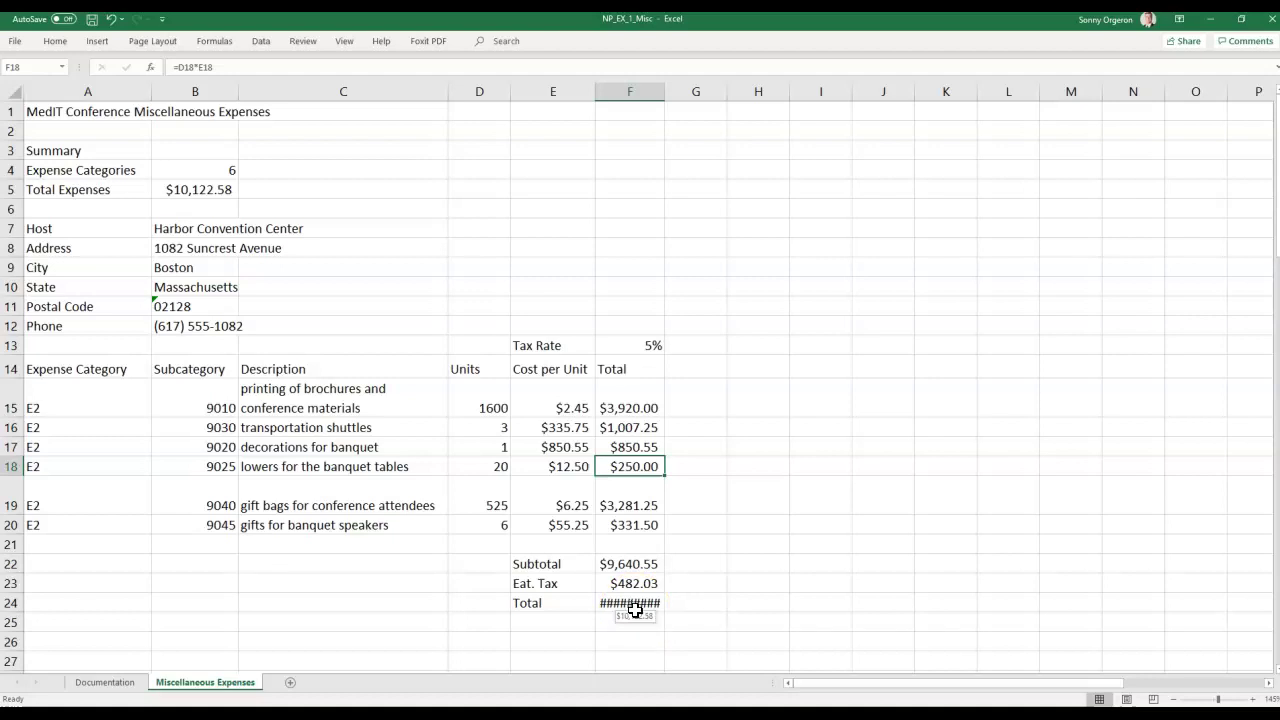
pyautogui.scroll(-1, 636, 610)
pyautogui.scroll(1, 637, 613)
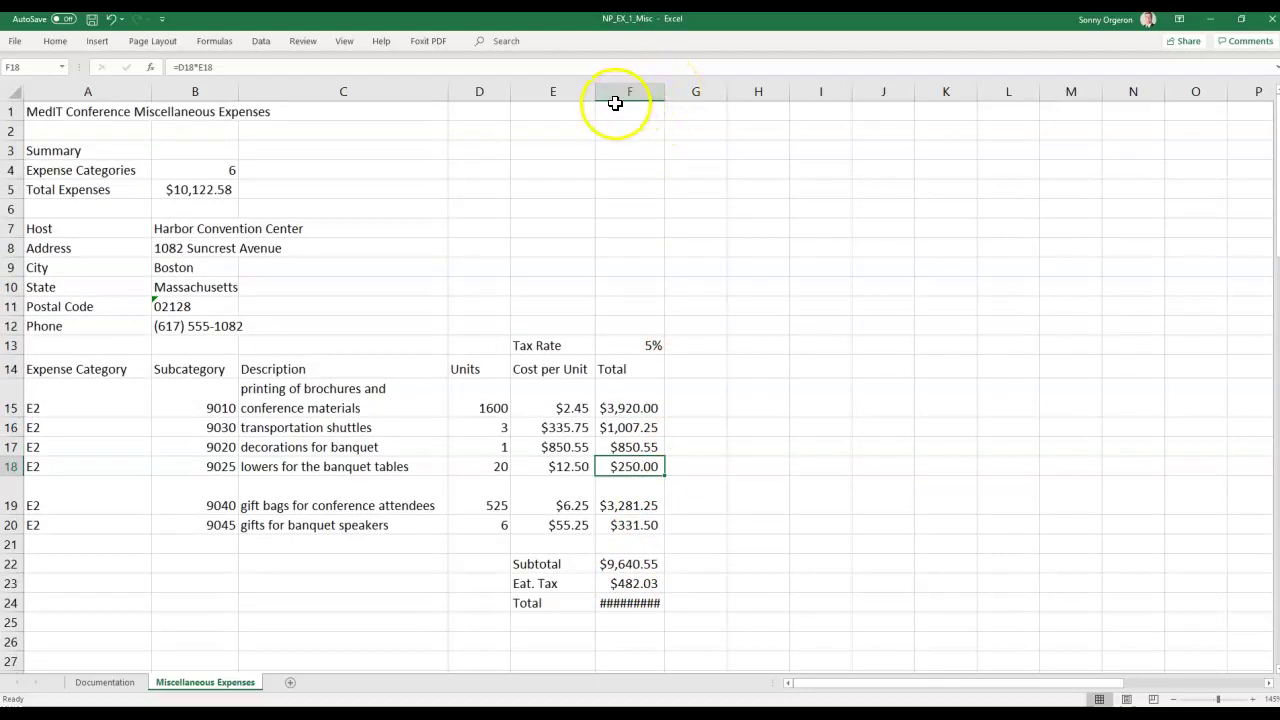
pyautogui.click(621, 91)
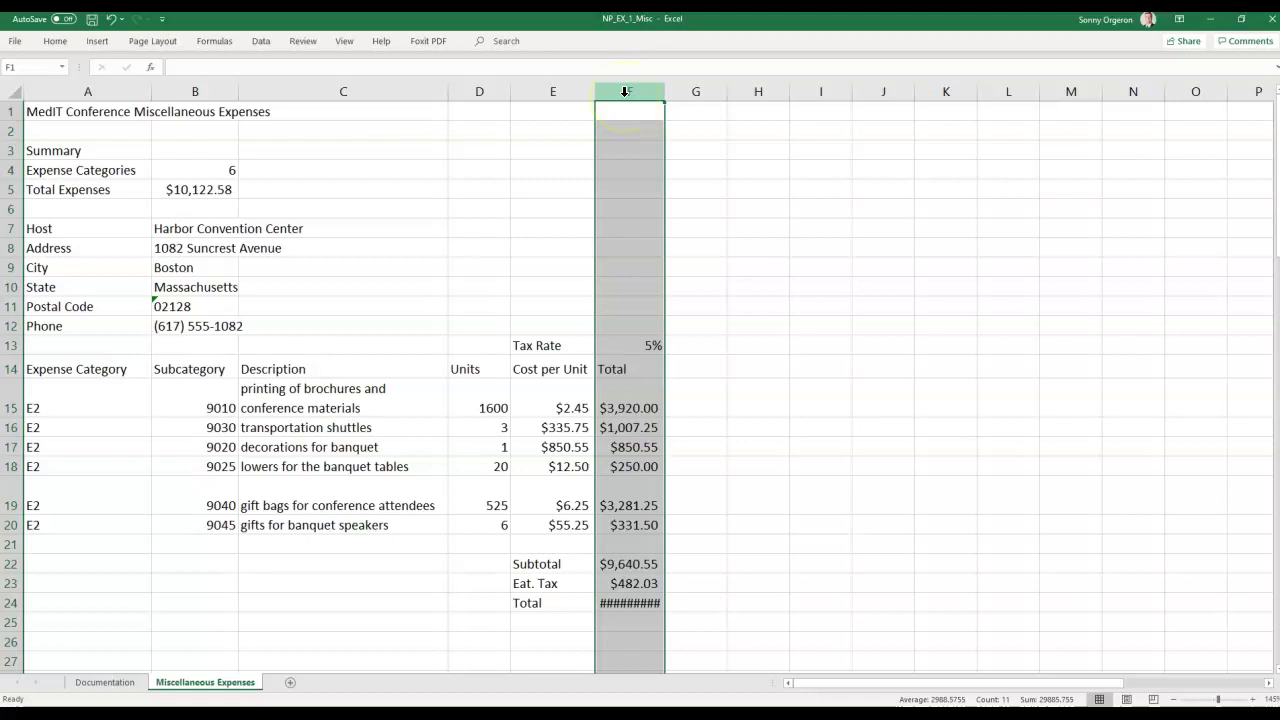
# Set column F's width to 12 so the grand total shows $10,122.58.
pyautogui.rightClick(624, 91)
pyautogui.click(700, 285)
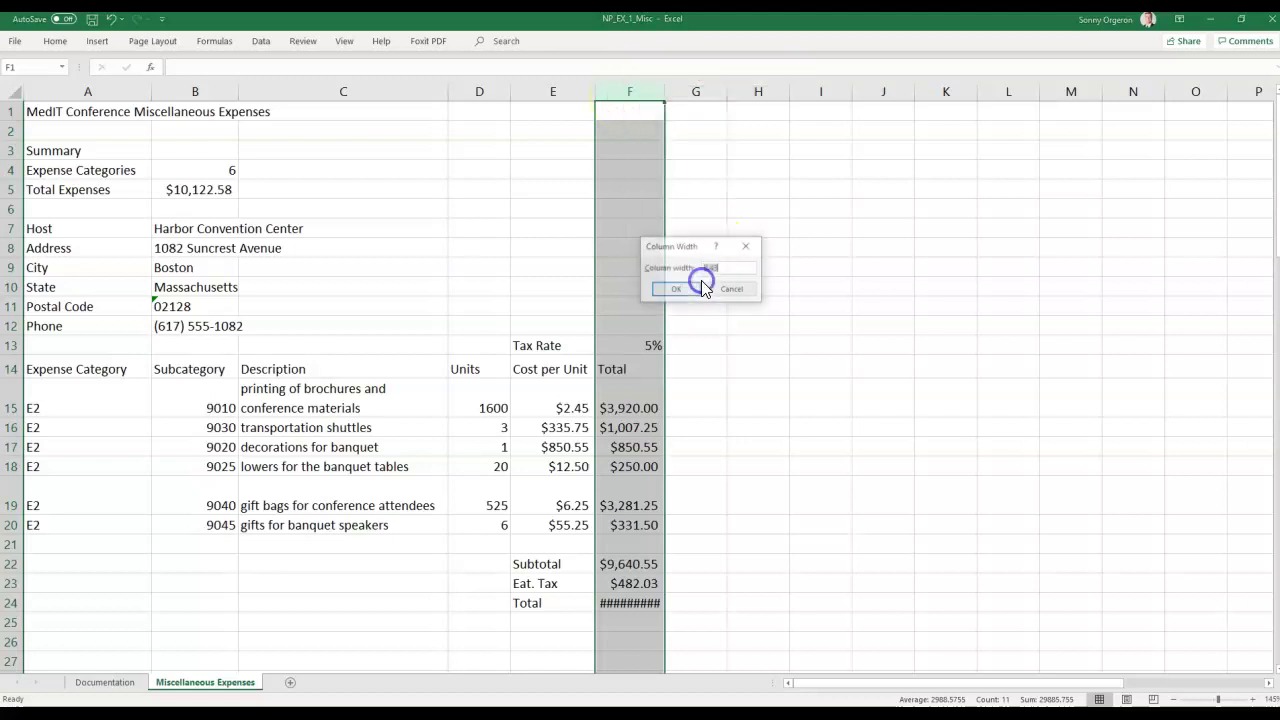
pyautogui.write('12')
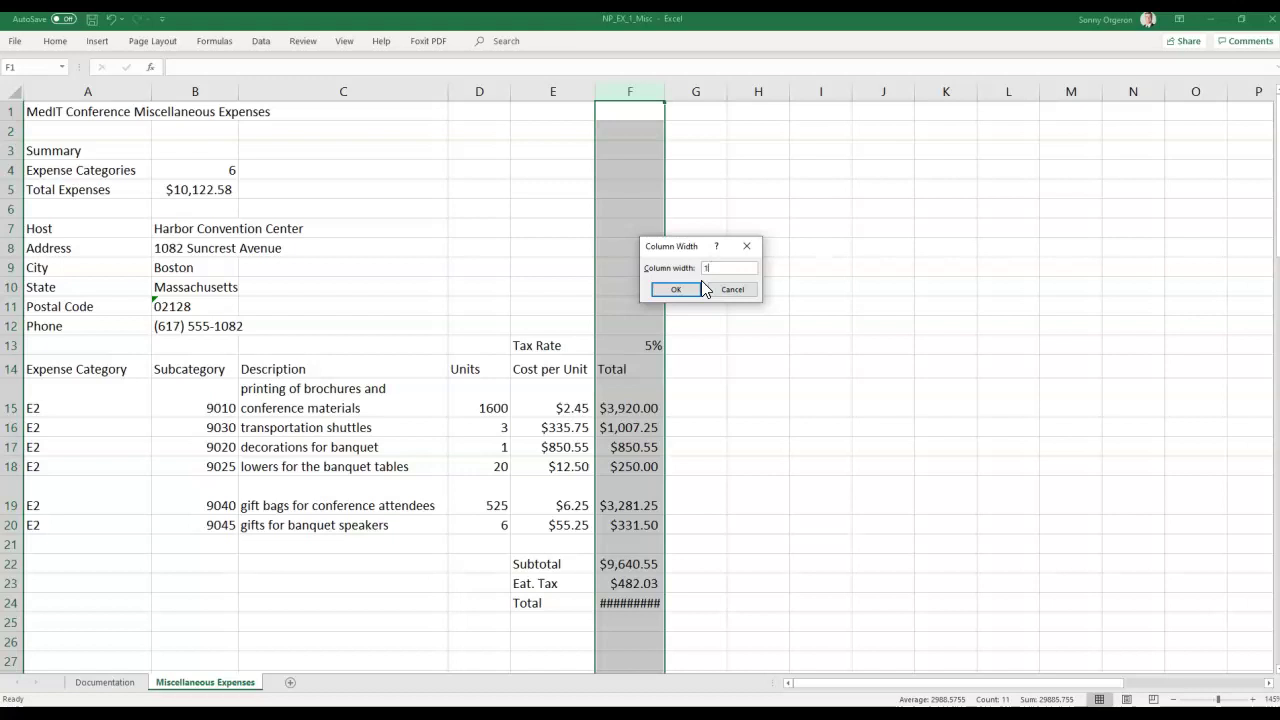
pyautogui.press('Return')
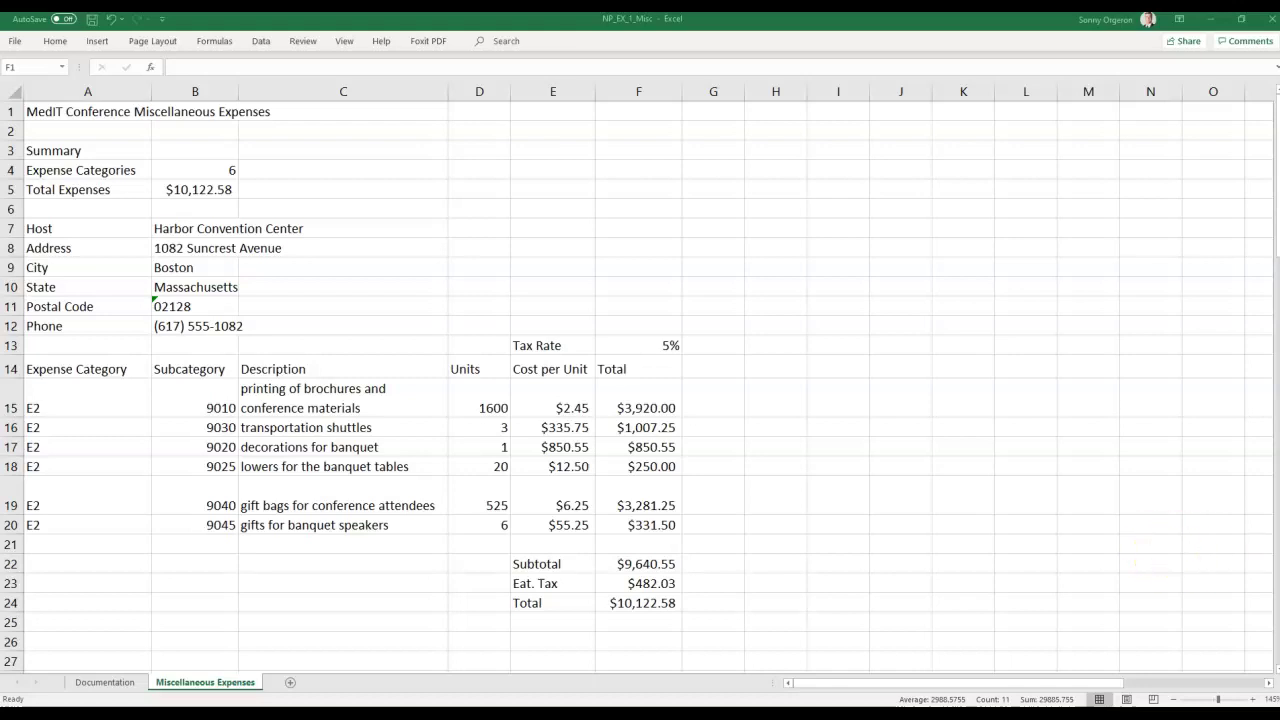
pyautogui.hotkey('ctrl', 'space')
# Delete the transportation shuttles row, dropping Total Expenses to $9,064.97 across 5 categories.
pyautogui.click(12, 427)
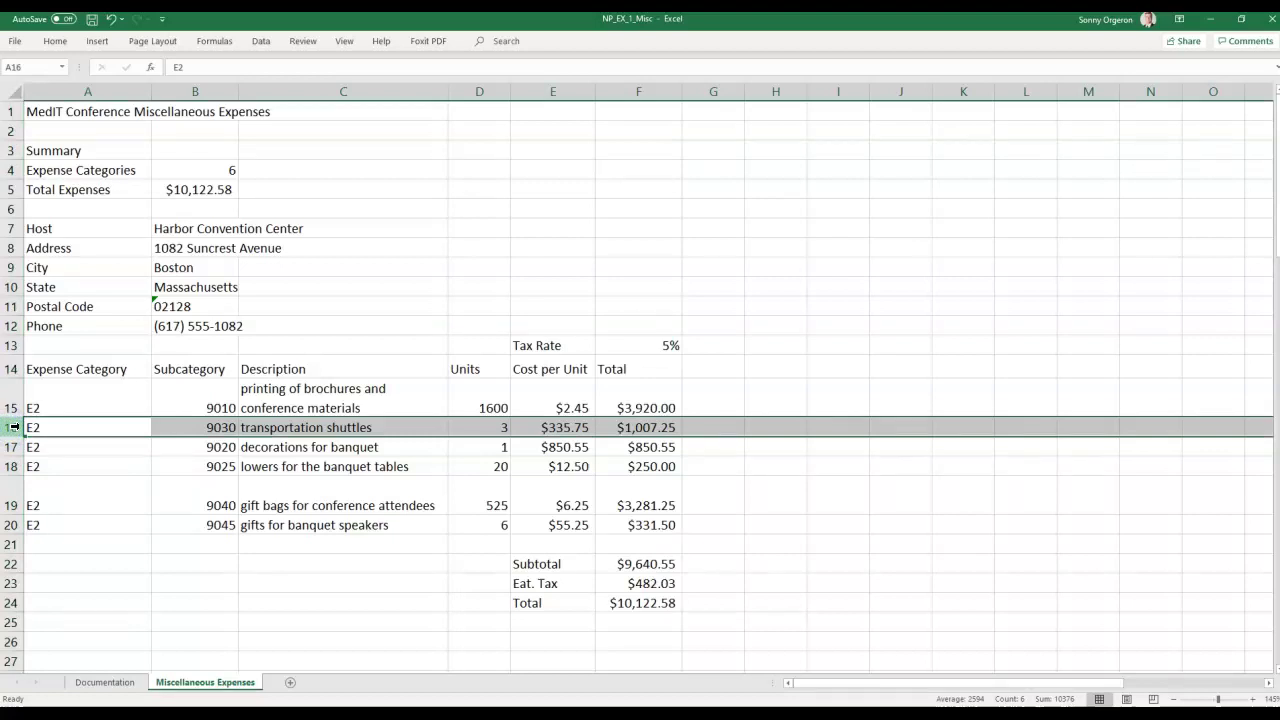
pyautogui.press('Delete')
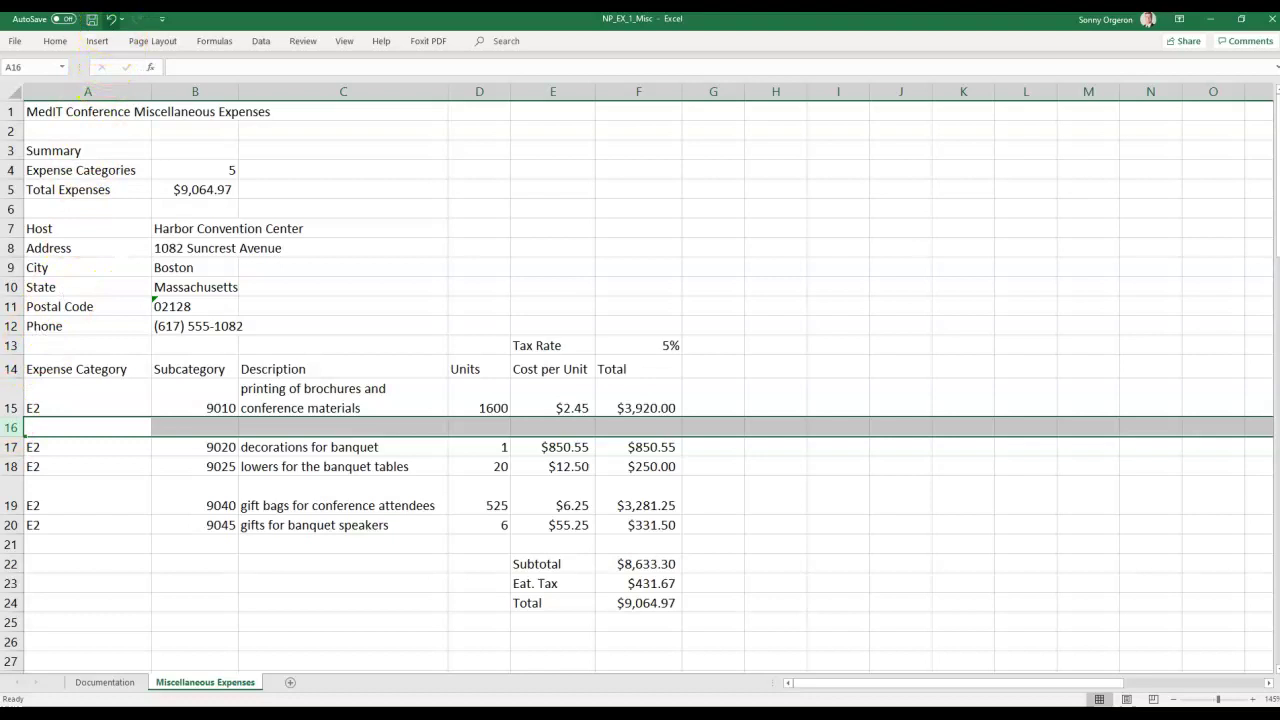
pyautogui.click(112, 19)
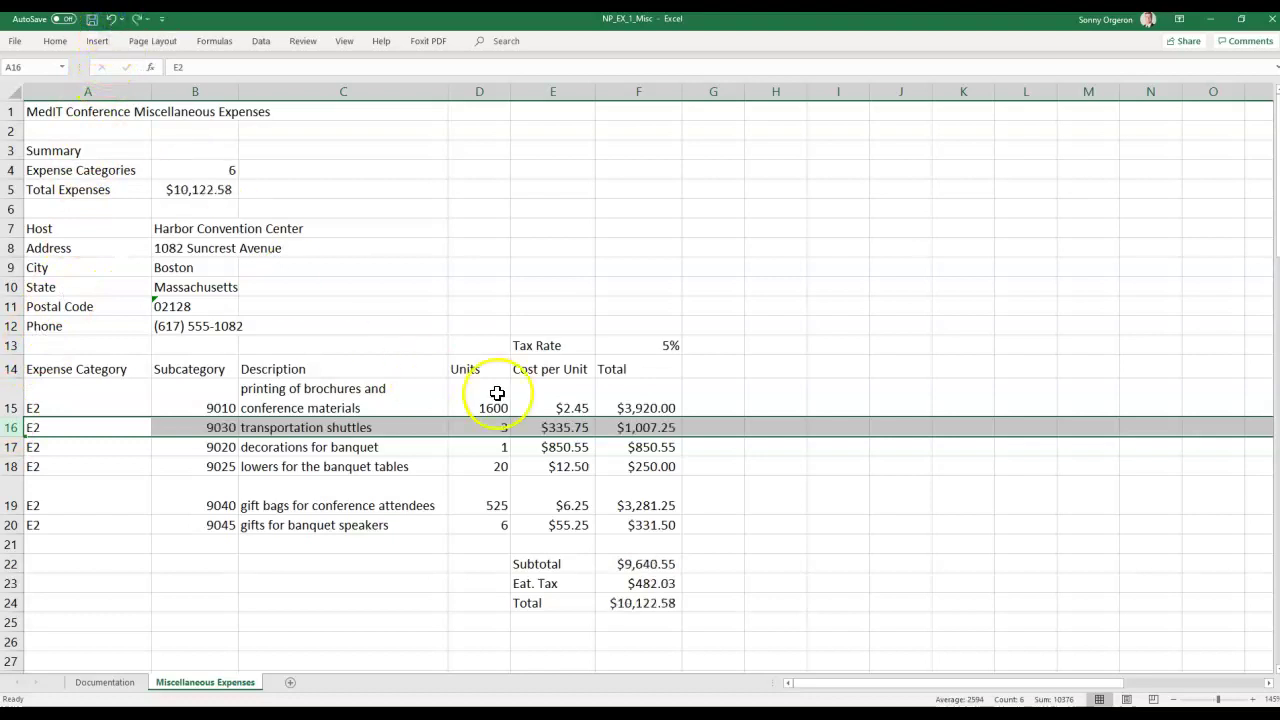
pyautogui.click(15, 427)
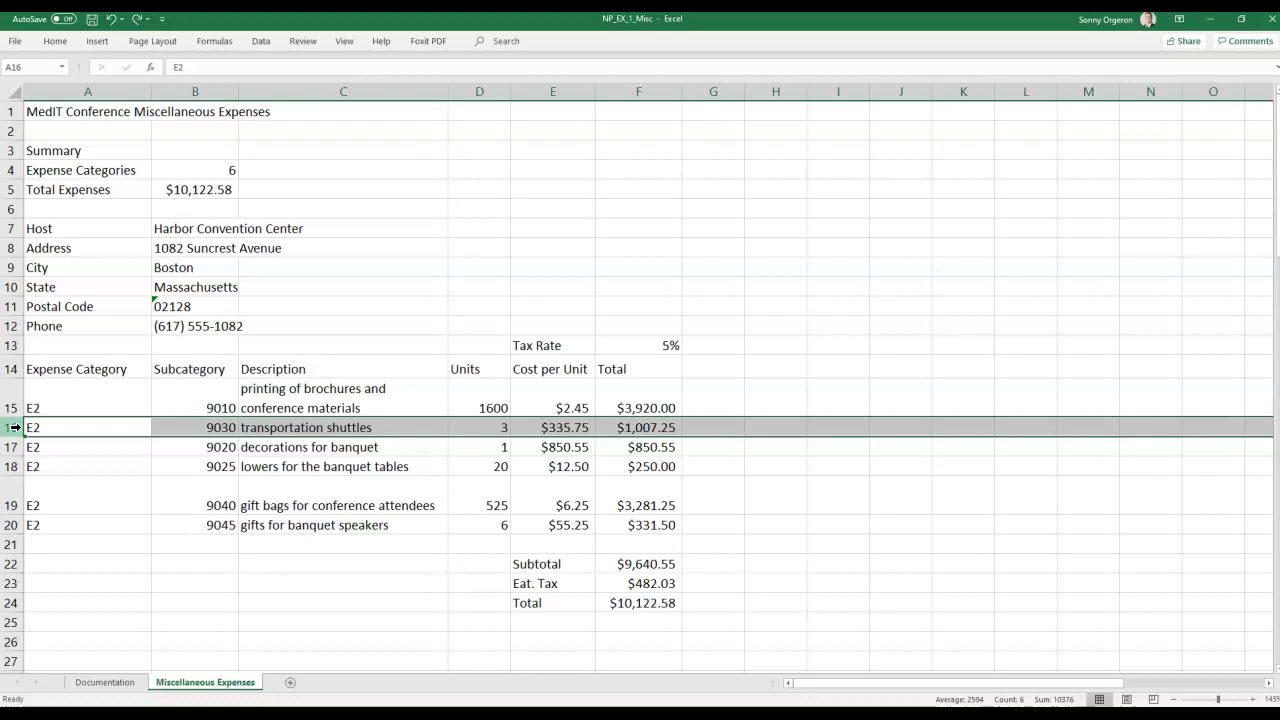
pyautogui.scroll(-1, 15, 427)
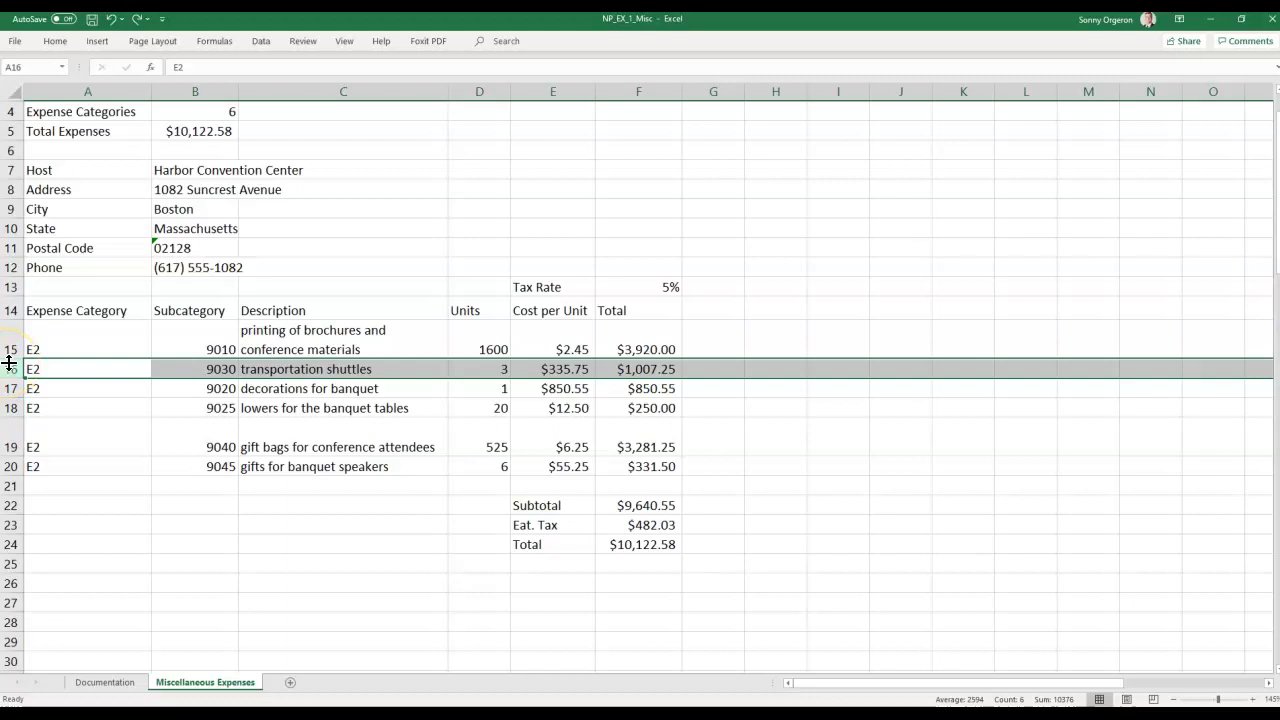
pyautogui.rightClick(10, 367)
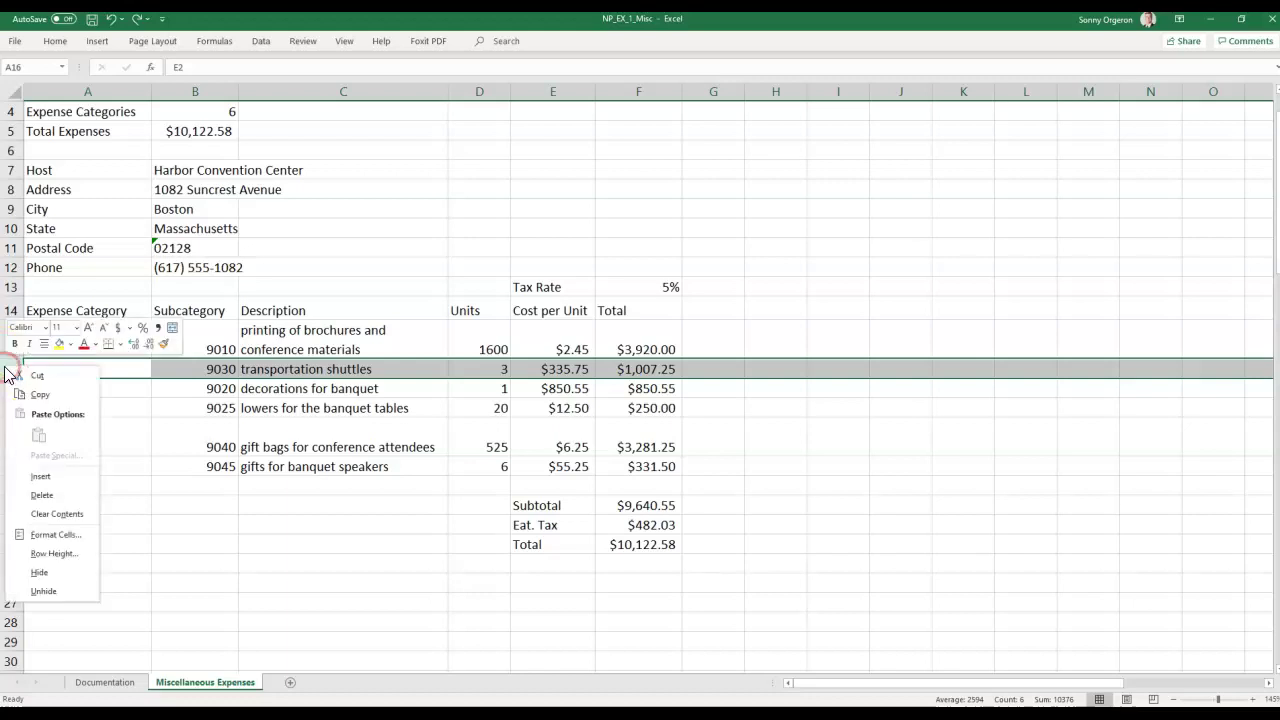
pyautogui.click(61, 497)
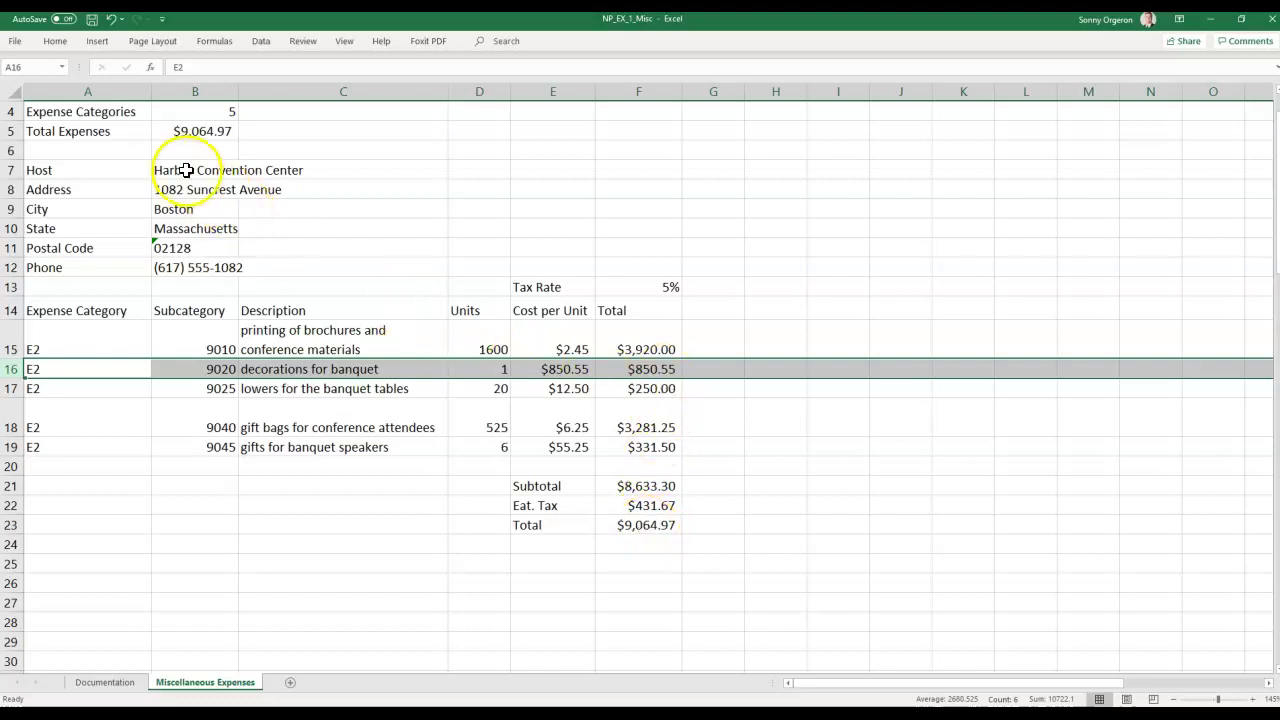
pyautogui.scroll(1, 180, 169)
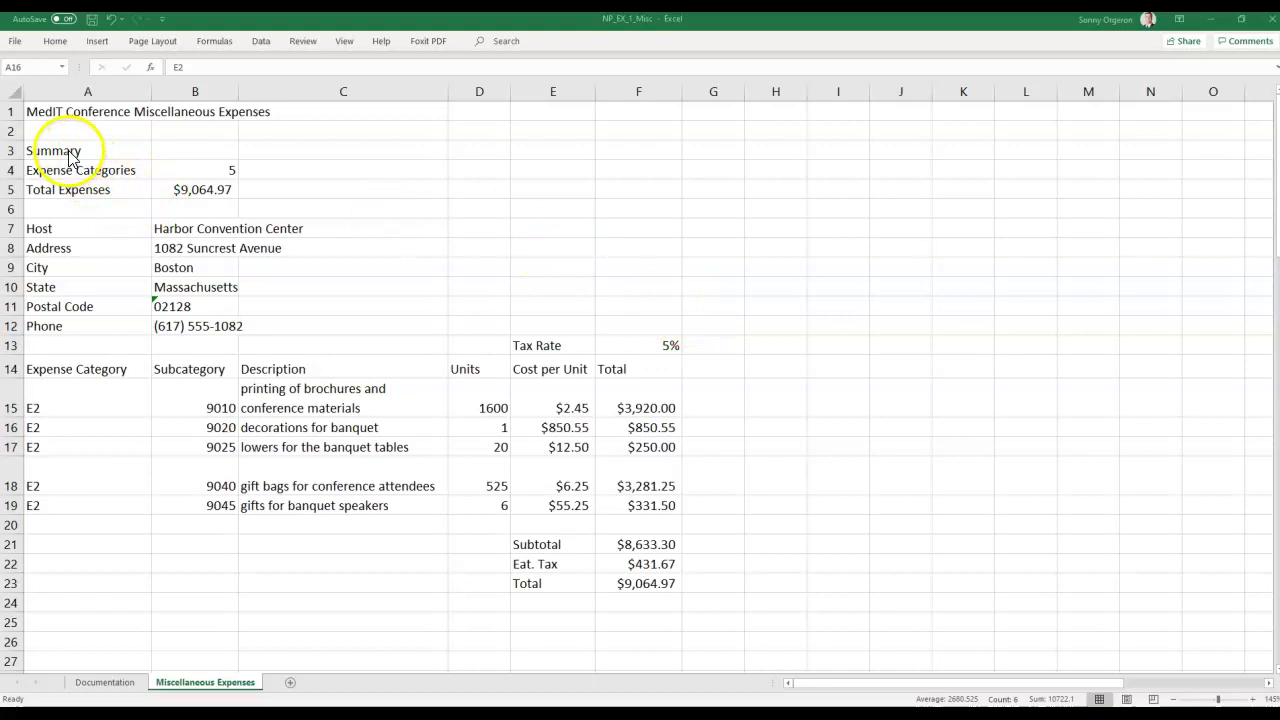
# Select cells A13 through A23.
pyautogui.moveTo(52, 347); pyautogui.dragTo(81, 575)
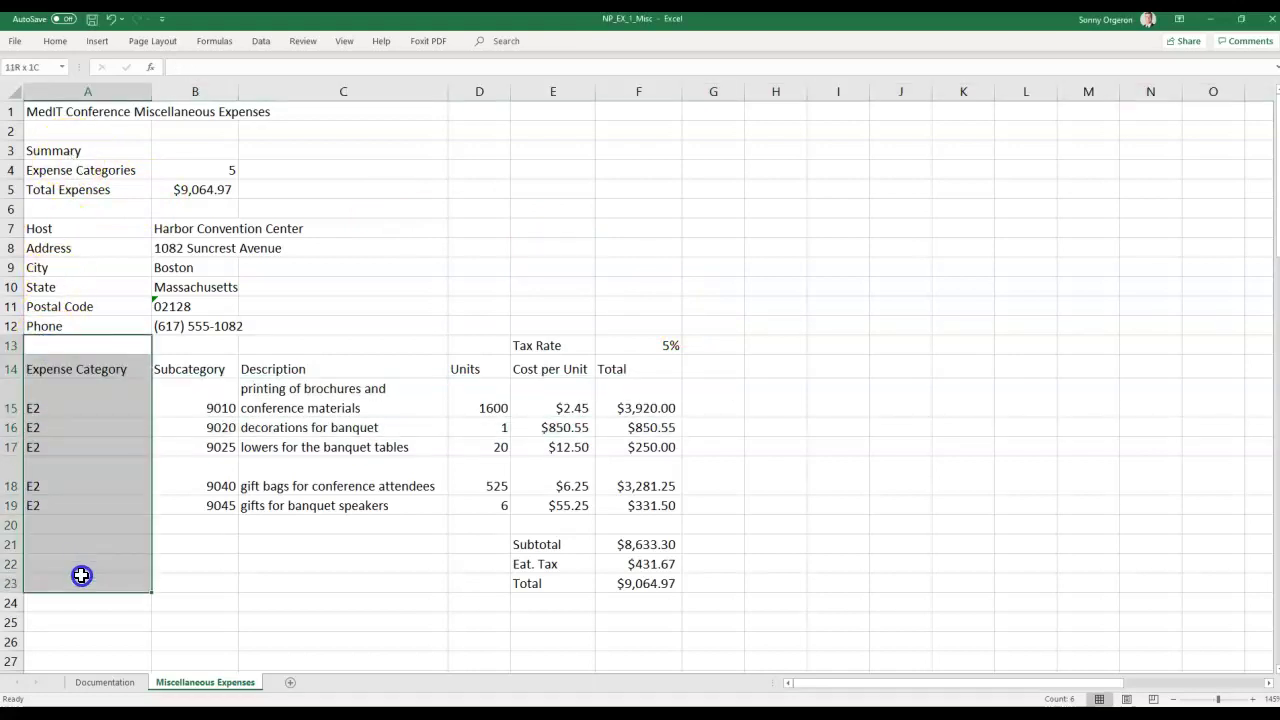
pyautogui.moveTo(81, 575); pyautogui.dragTo(81, 575)
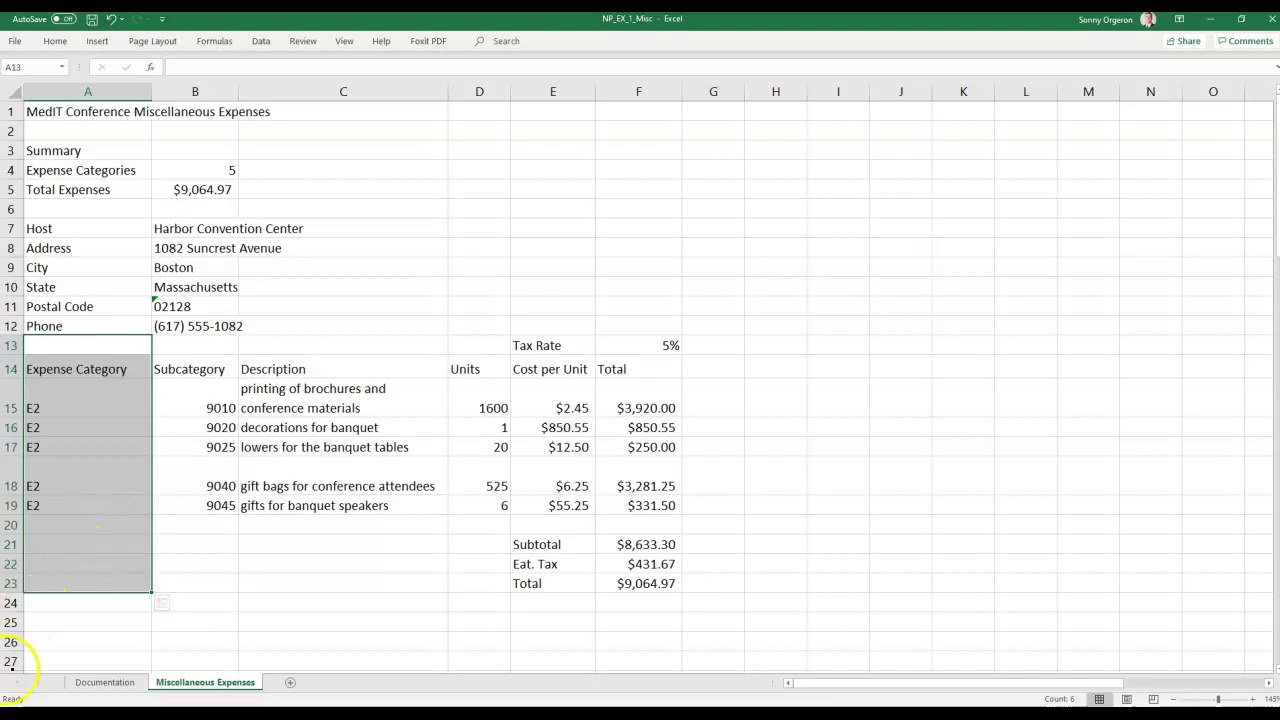
pyautogui.rightClick(26, 676)
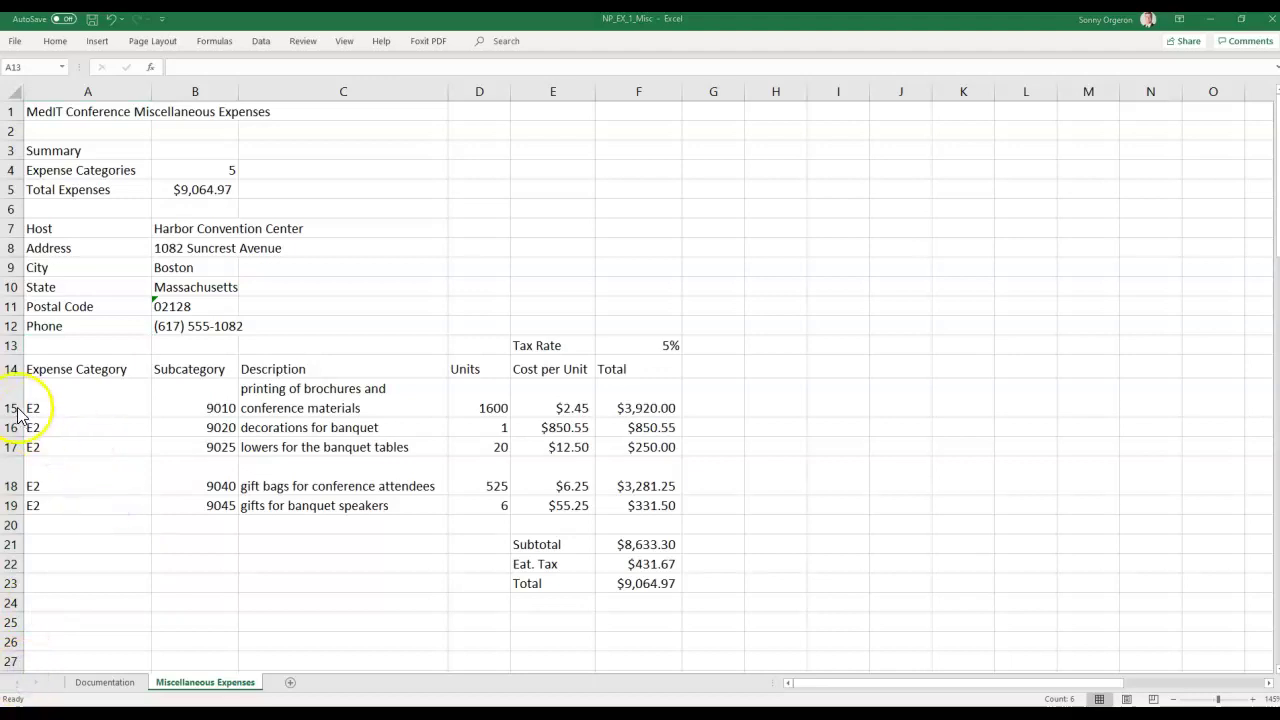
pyautogui.click(50, 350)
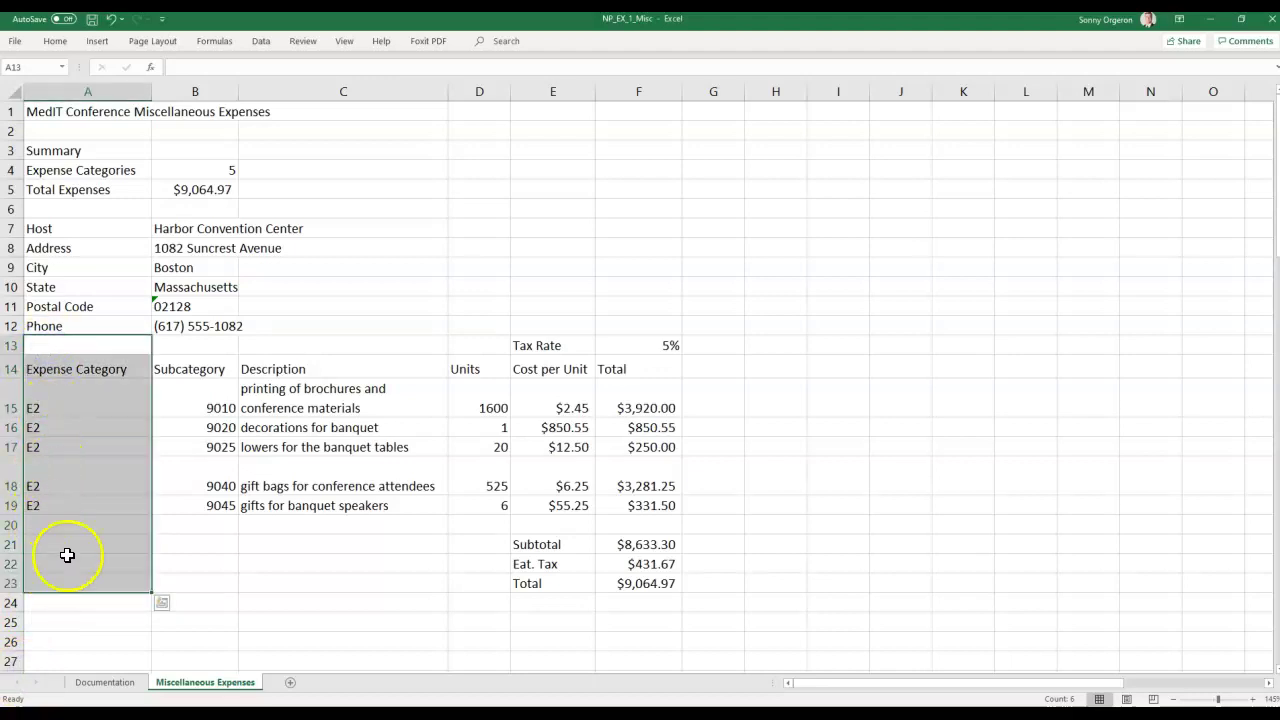
# Insert blank cells at A13:A23, shifting the expense table one column right.
pyautogui.click(55, 41)
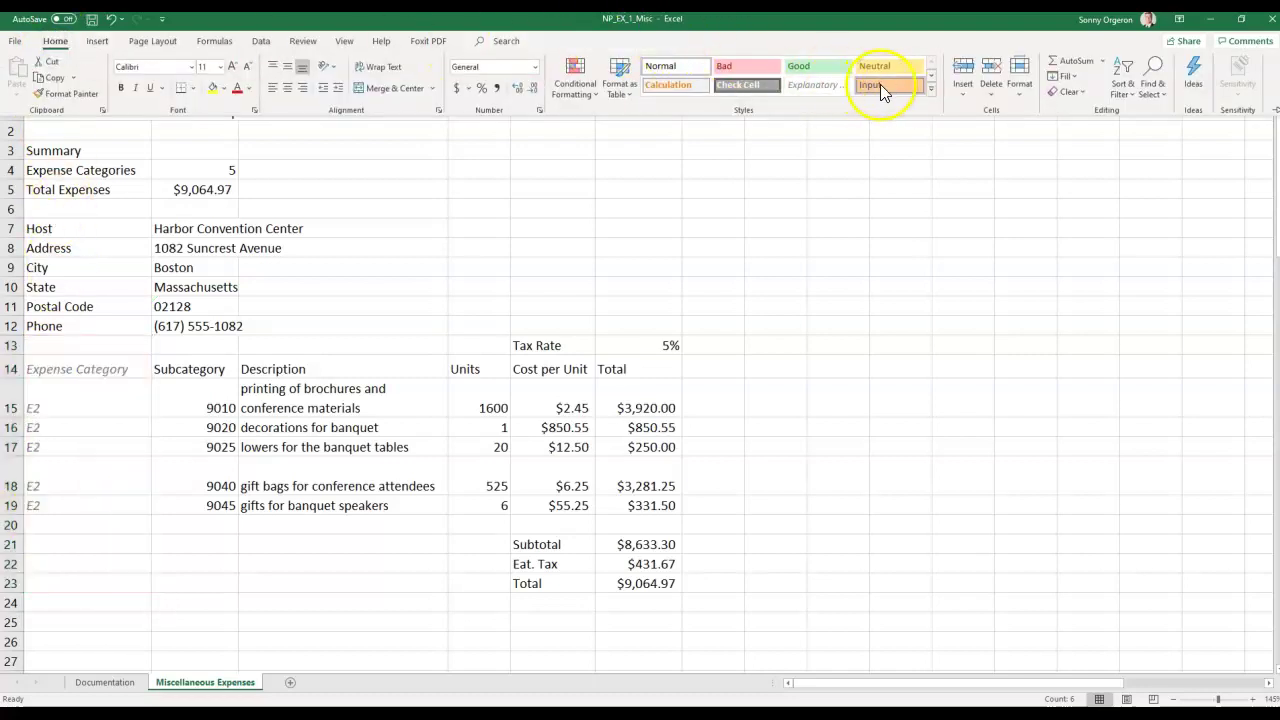
pyautogui.click(962, 95)
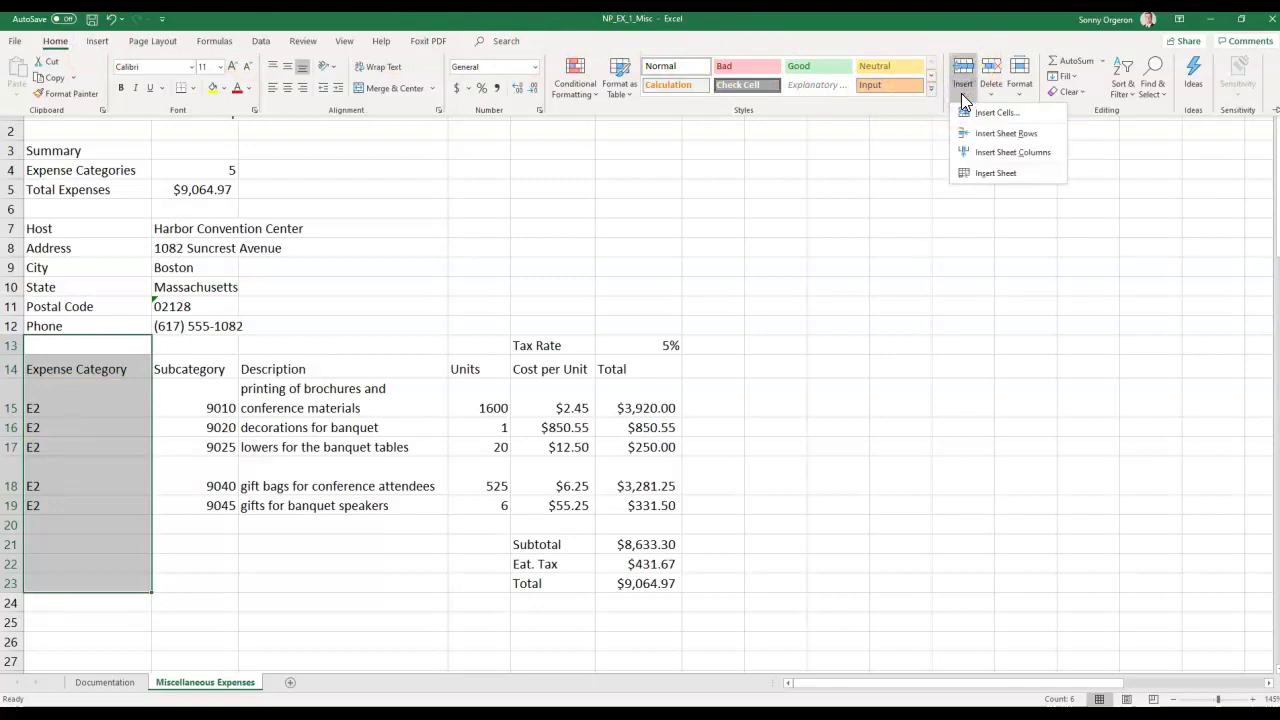
pyautogui.click(975, 112)
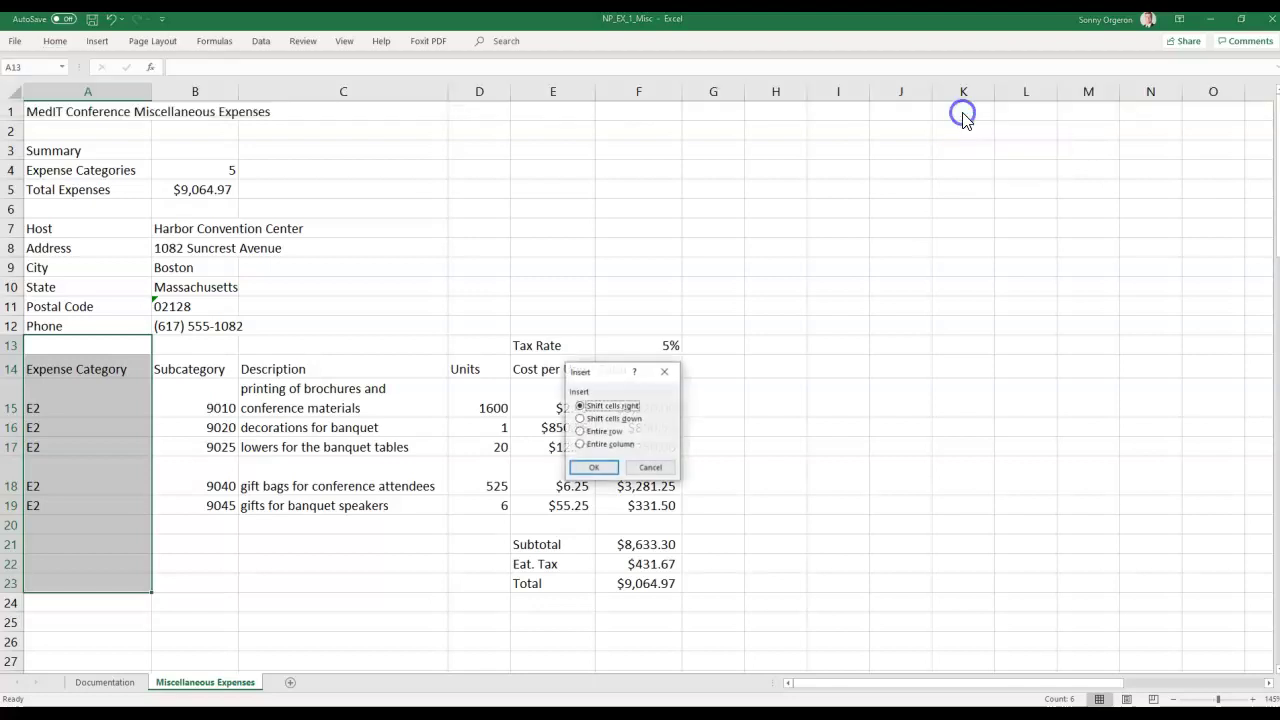
pyautogui.moveTo(603, 371); pyautogui.dragTo(560, 200)
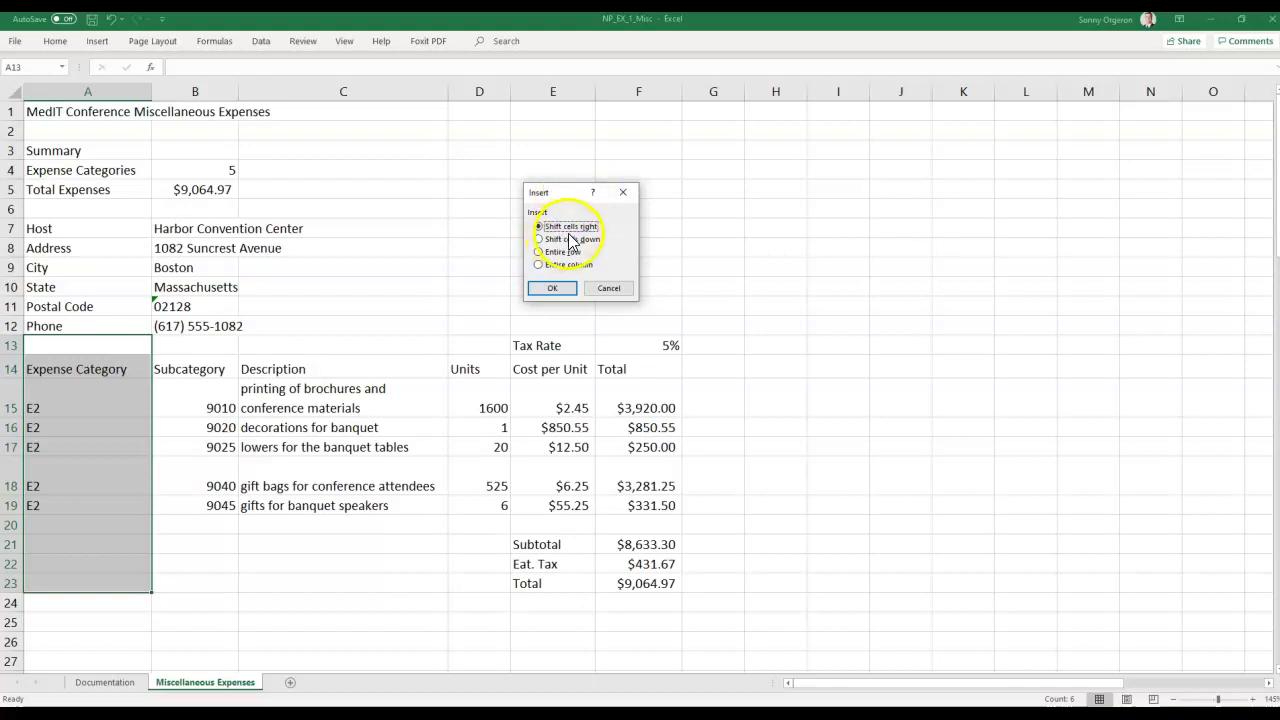
pyautogui.click(556, 290)
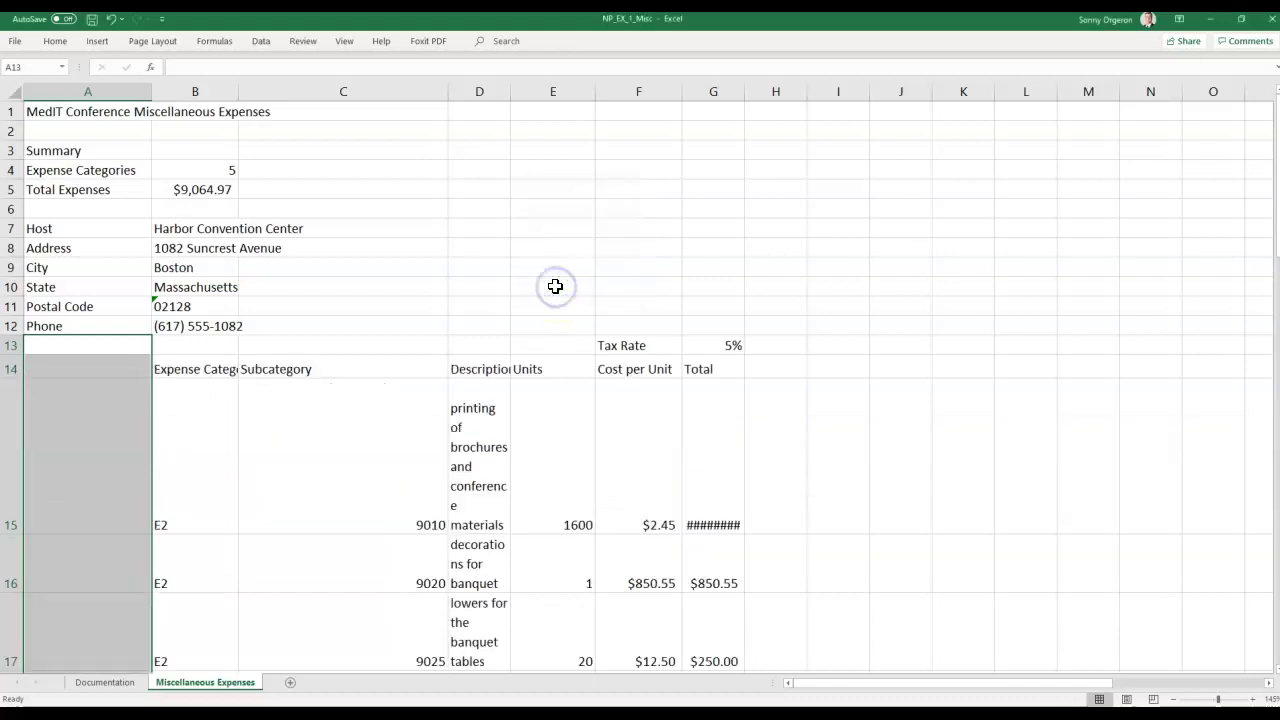
pyautogui.scroll(-1, 437, 345)
pyautogui.scroll(-1, 437, 345)
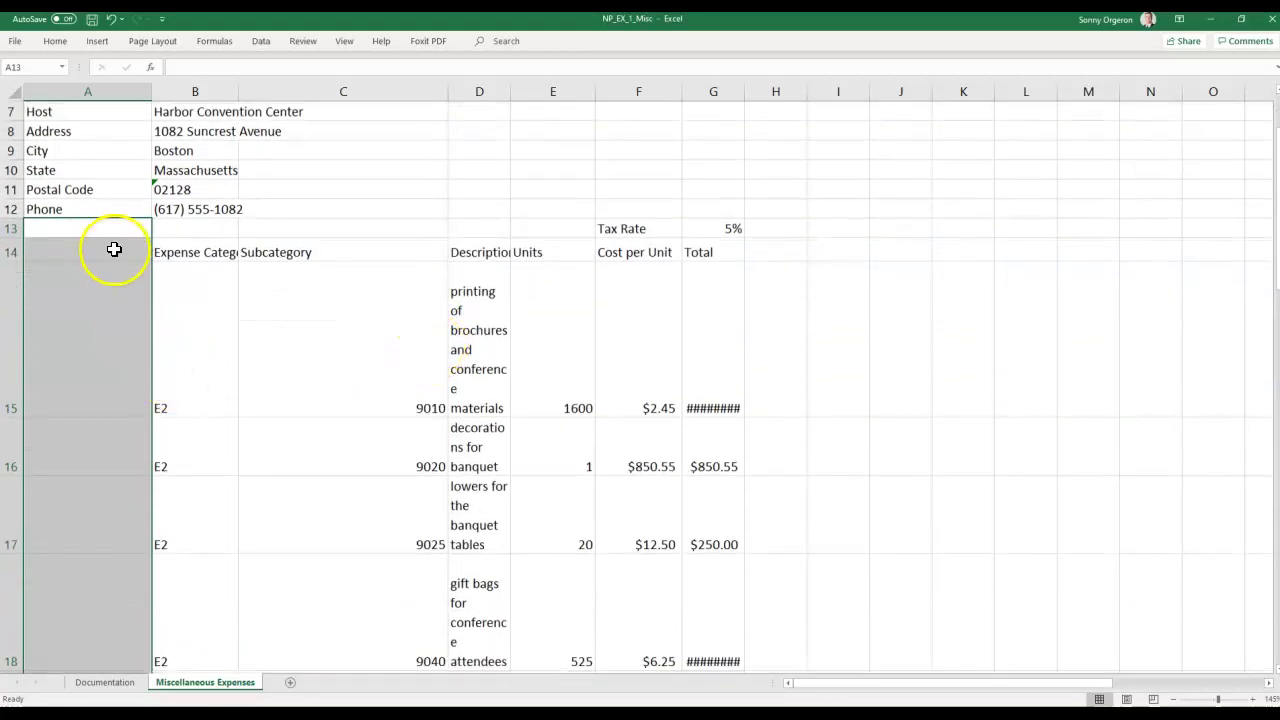
pyautogui.scroll(-3, 246, 382)
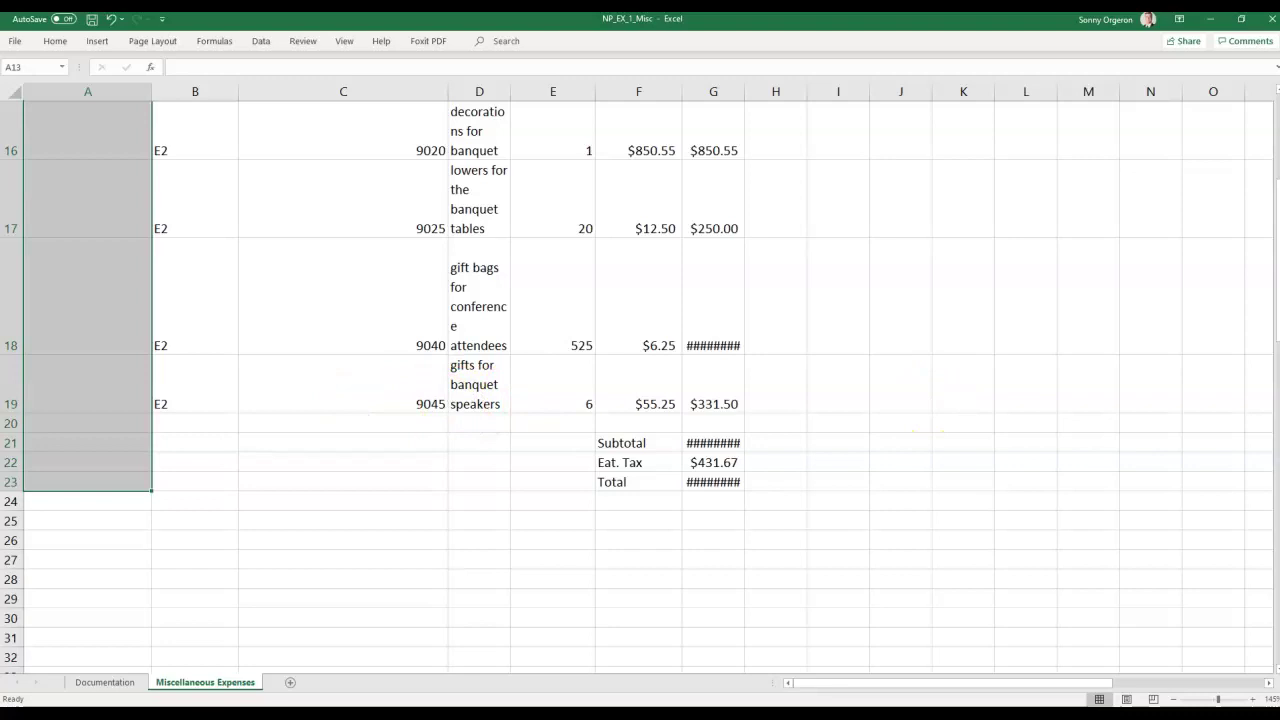
pyautogui.scroll(4, 826, 457)
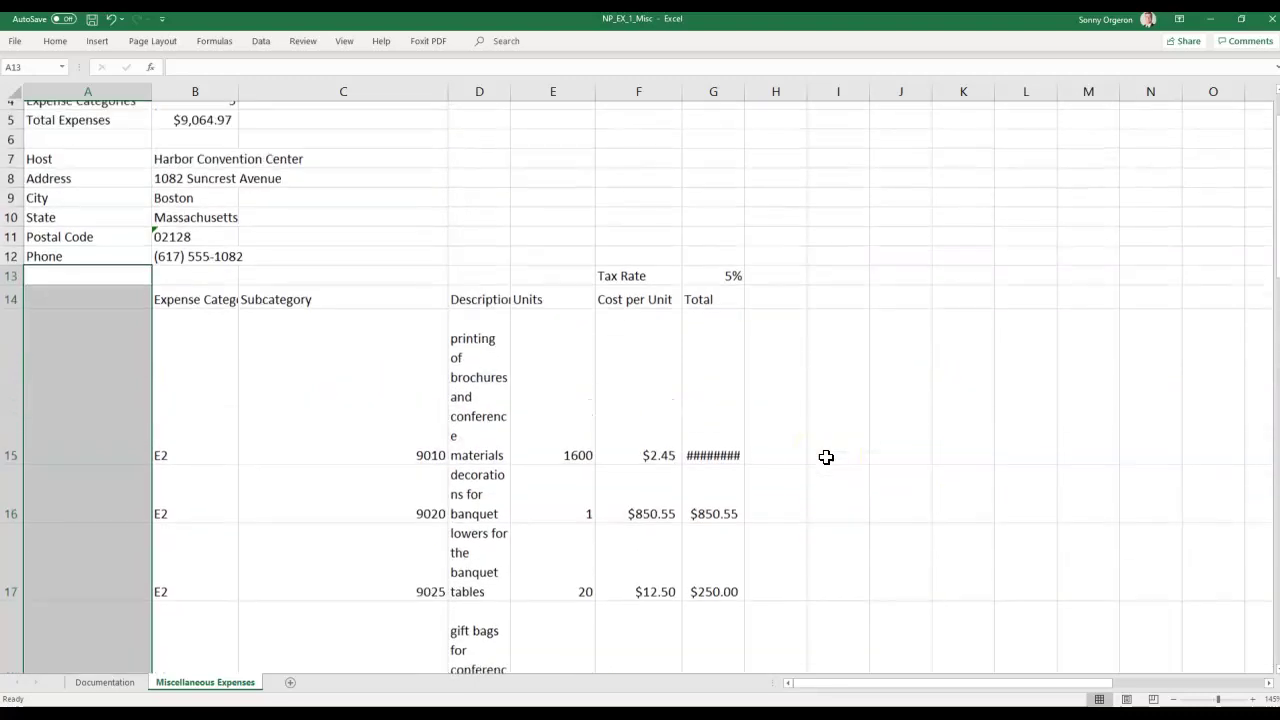
pyautogui.scroll(1, 826, 457)
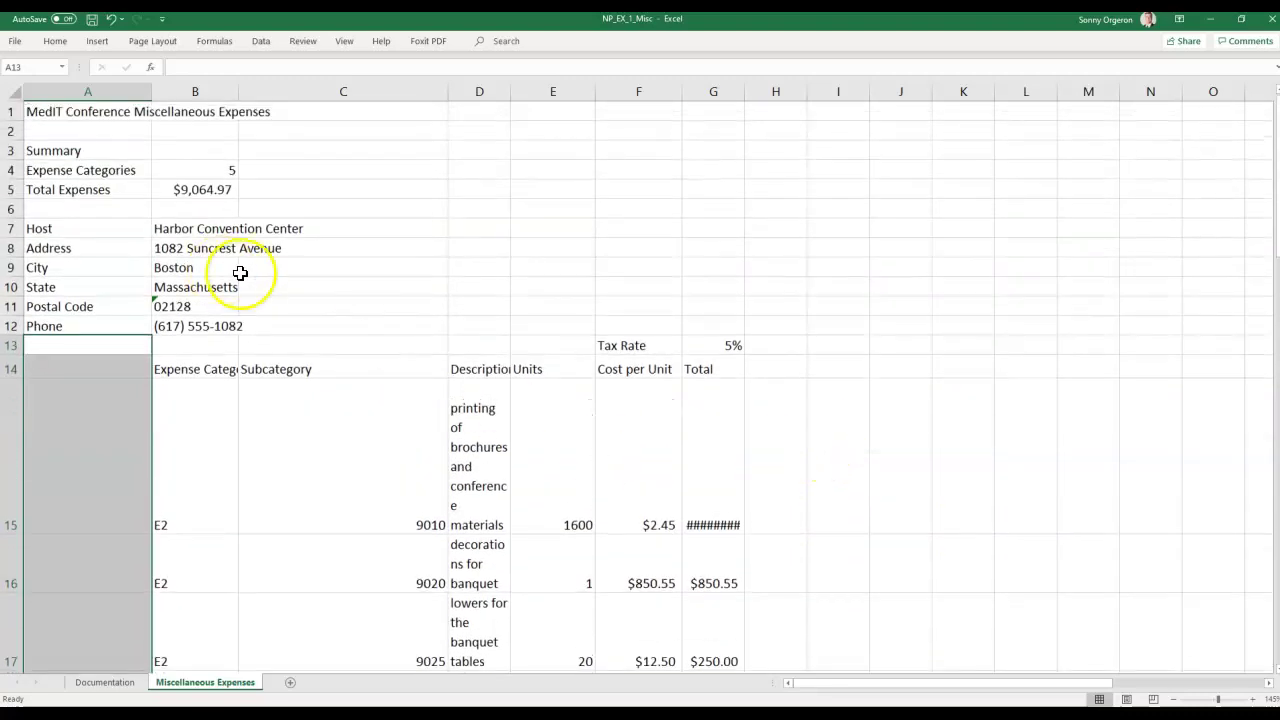
# Set column B's width to 18 and column C's width to 12.
pyautogui.click(195, 90)
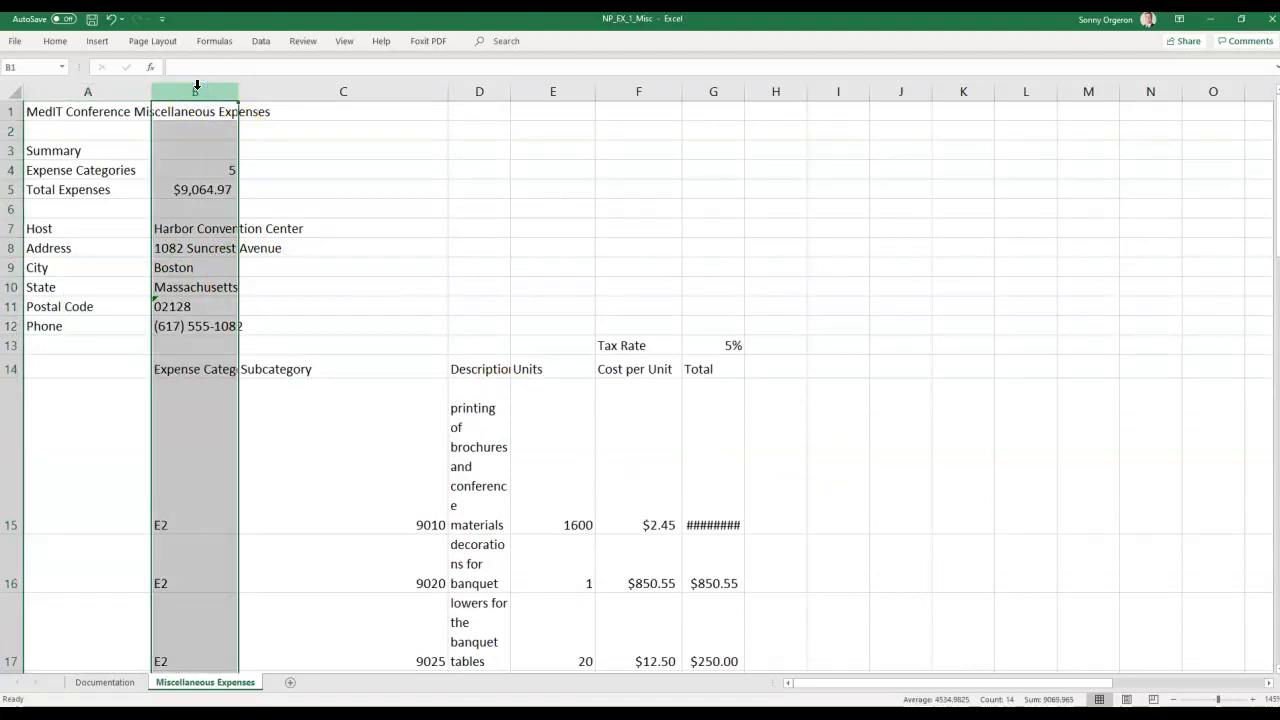
pyautogui.rightClick(197, 86)
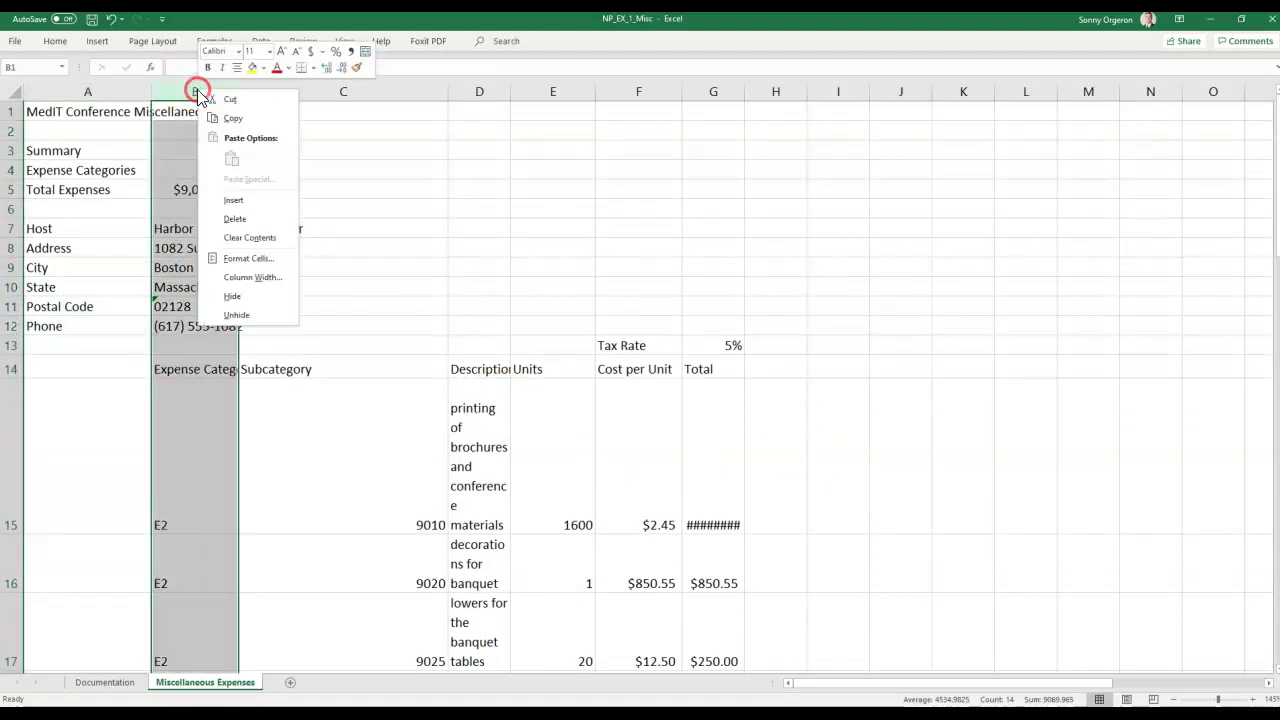
pyautogui.click(245, 277)
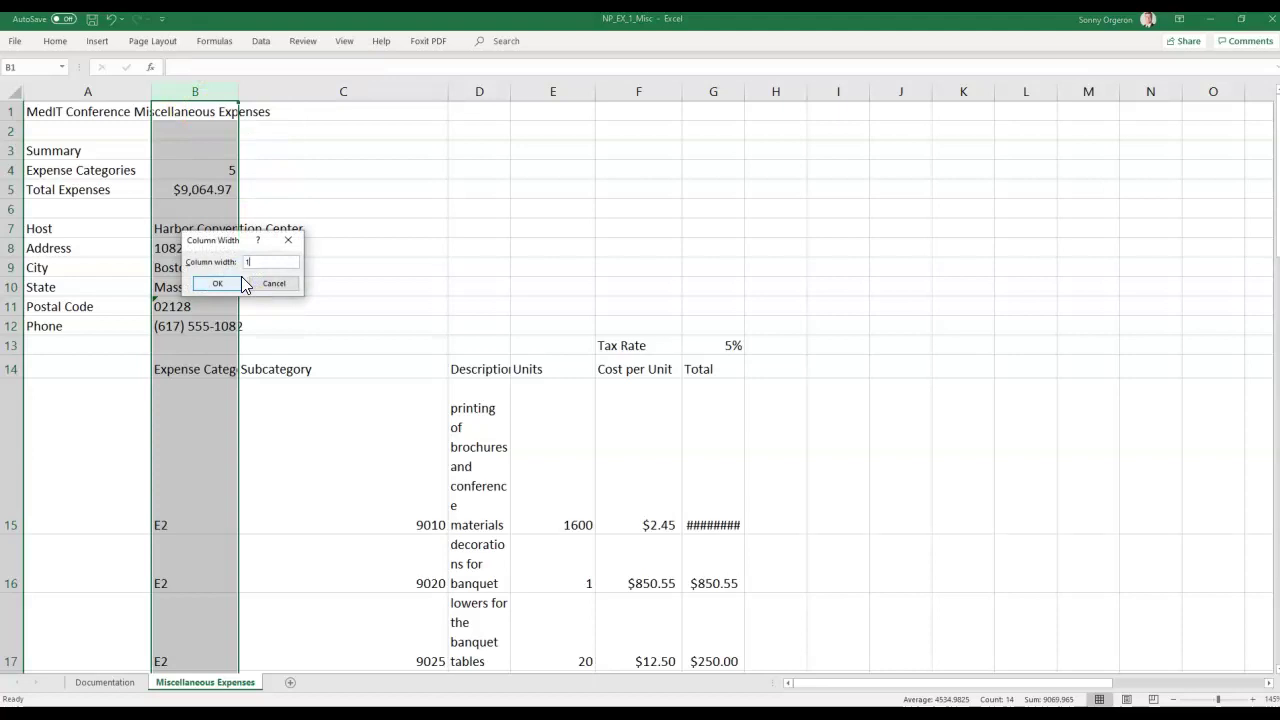
pyautogui.click(241, 281)
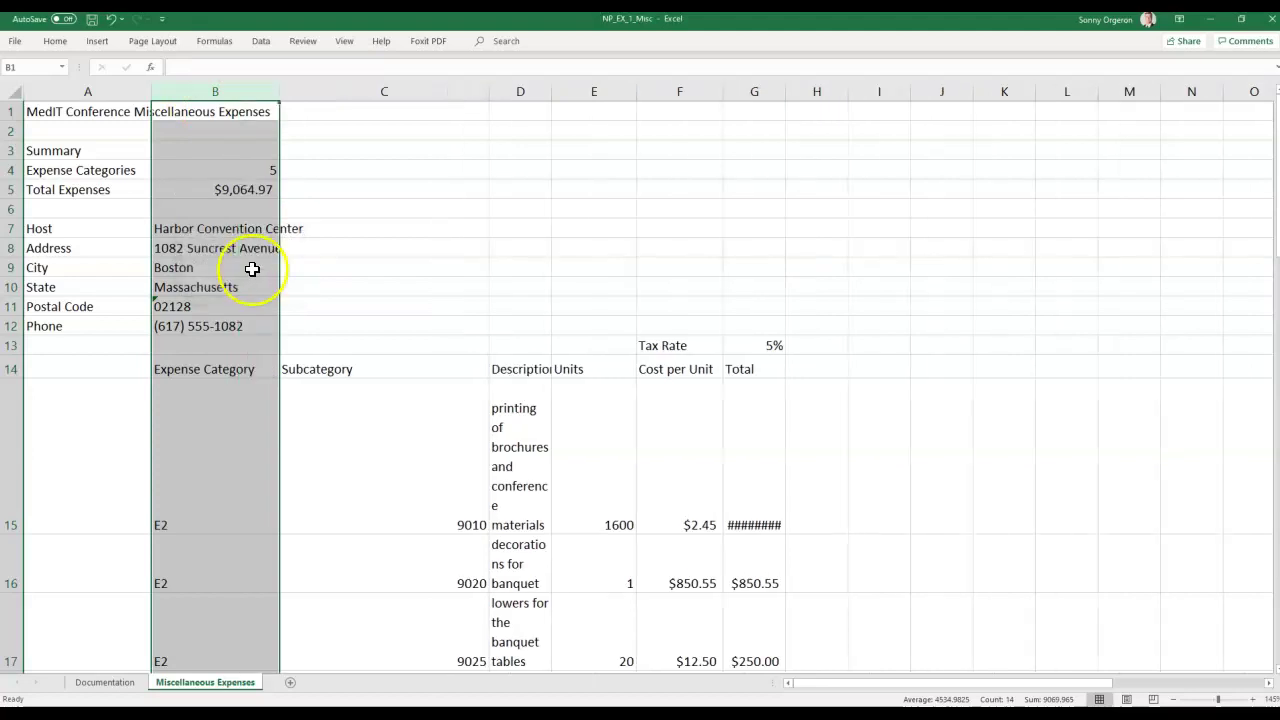
pyautogui.click(339, 96)
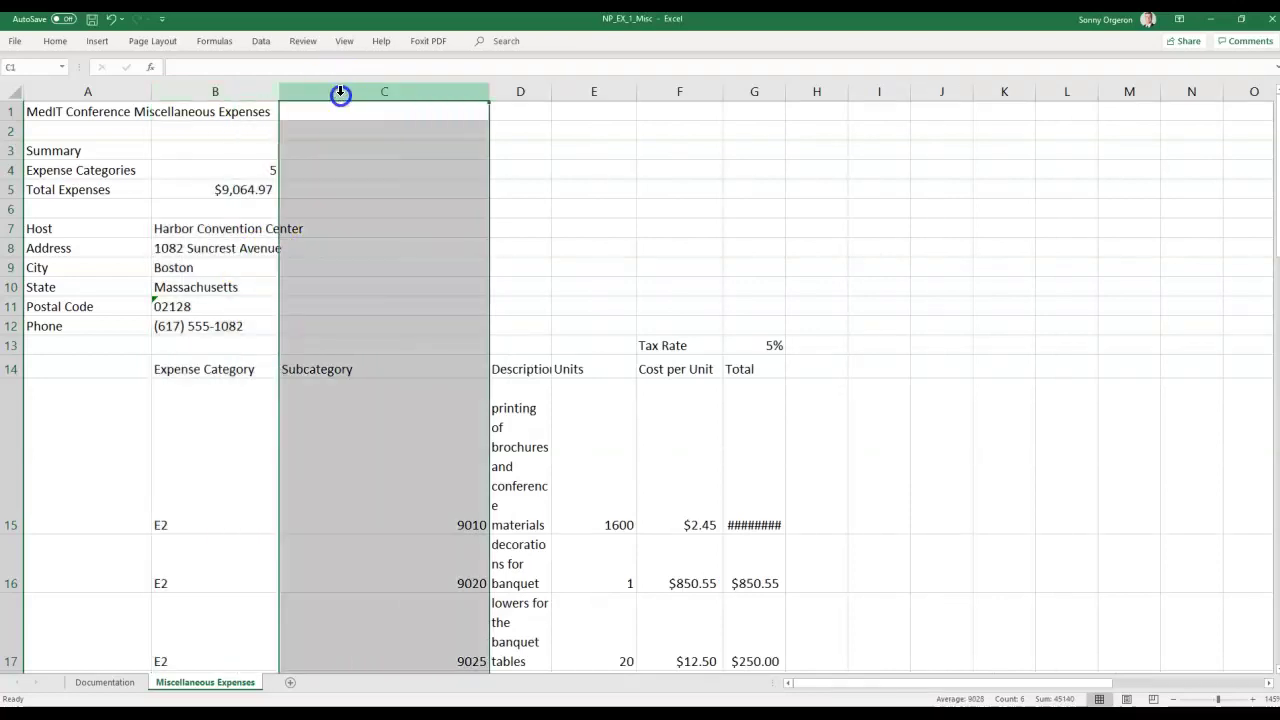
pyautogui.rightClick(340, 95)
pyautogui.click(391, 283)
pyautogui.write('12')
pyautogui.click(389, 292)
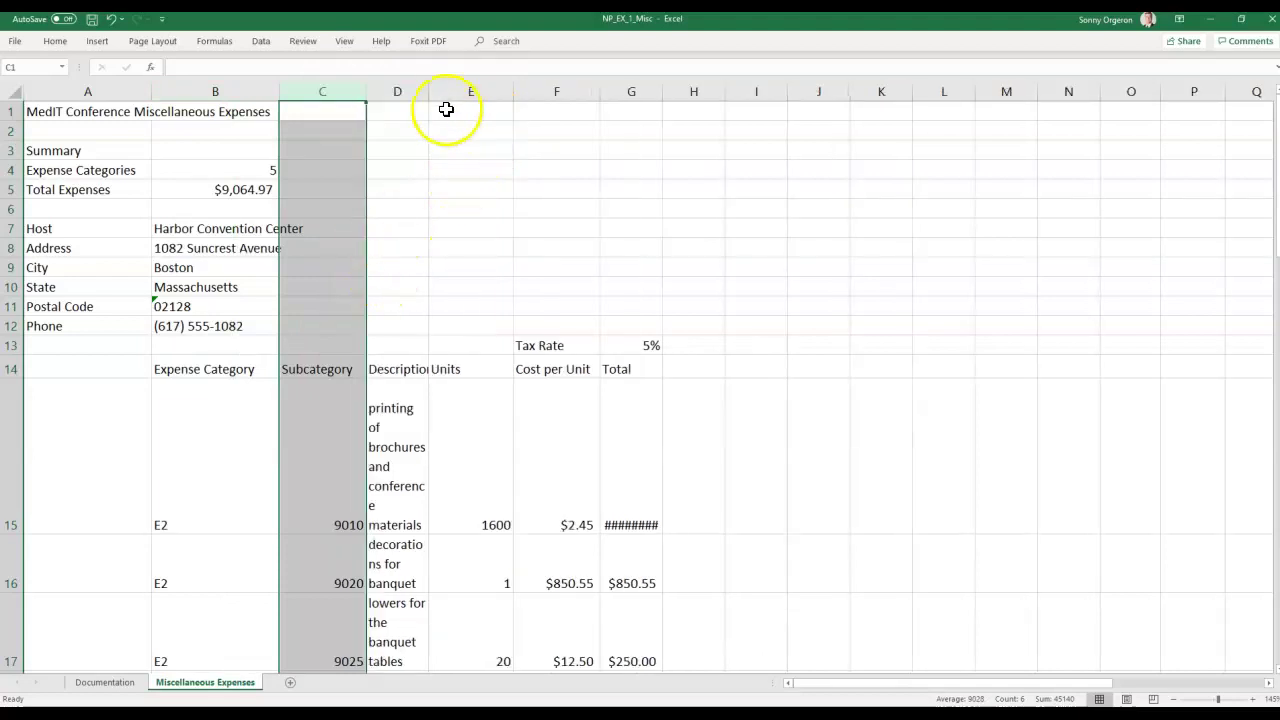
# Widen the Description column D to 36.
pyautogui.click(396, 92)
pyautogui.rightClick(396, 92)
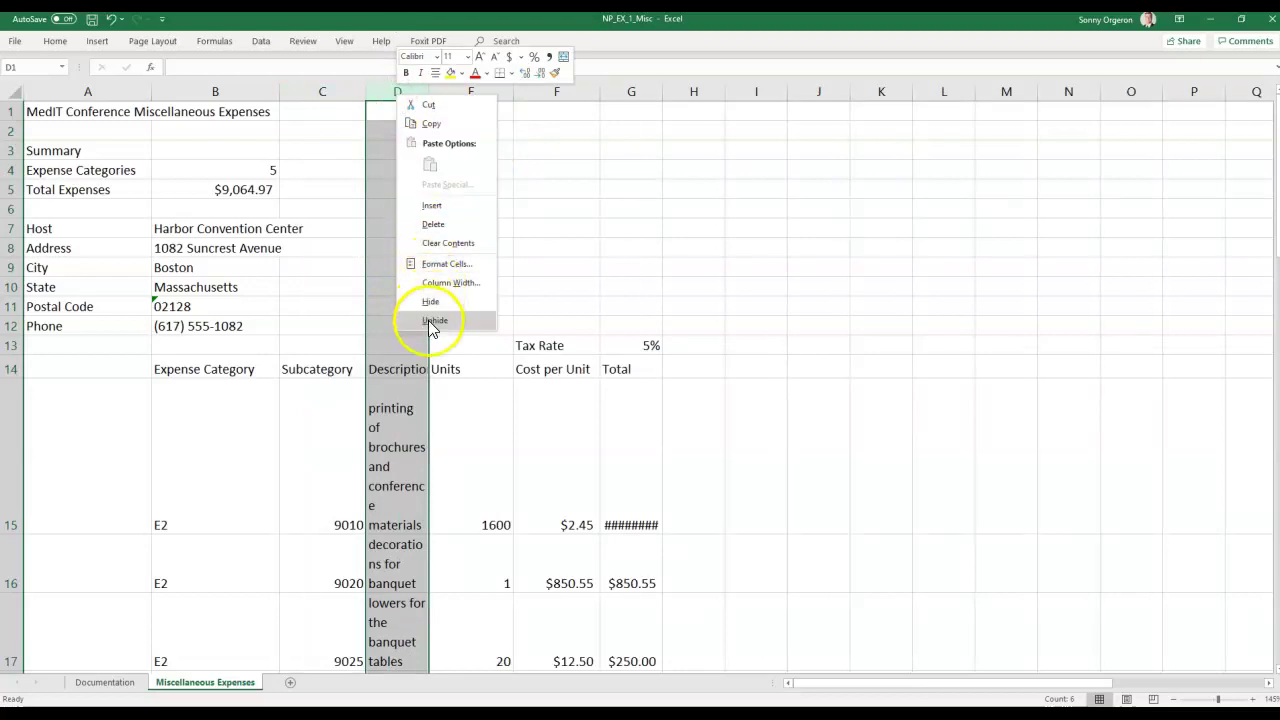
pyautogui.click(436, 283)
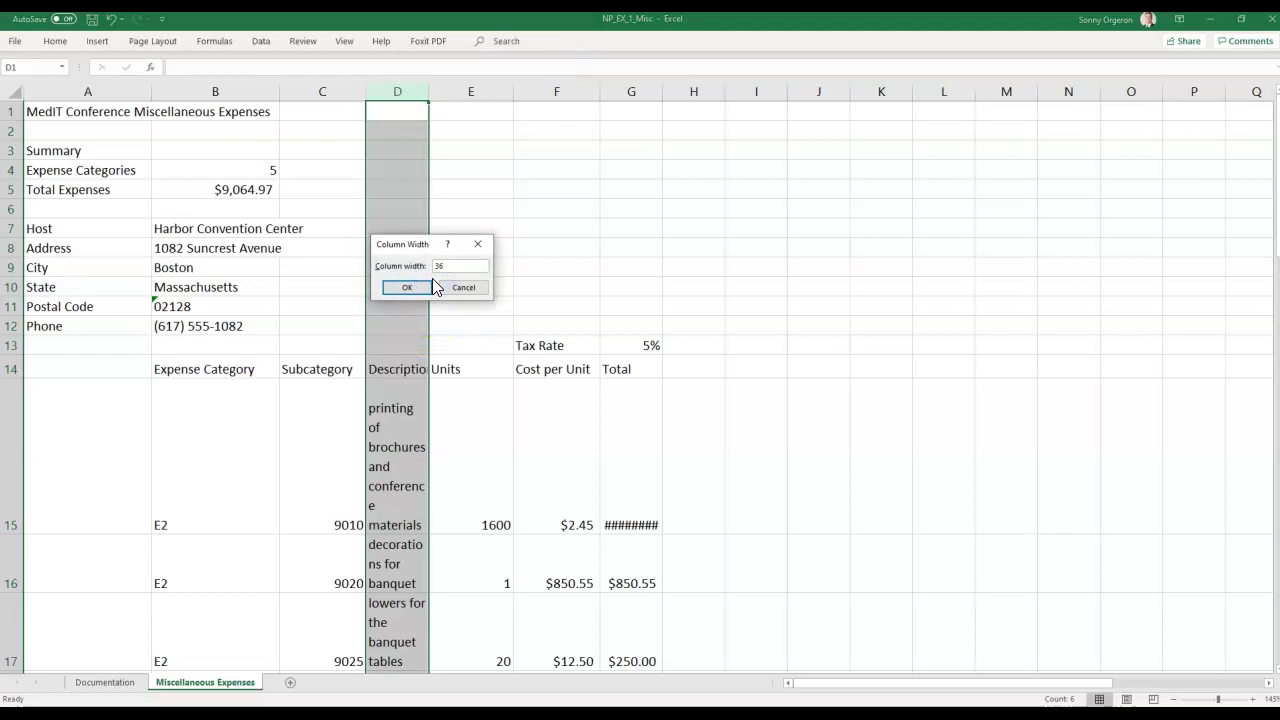
pyautogui.click(430, 285)
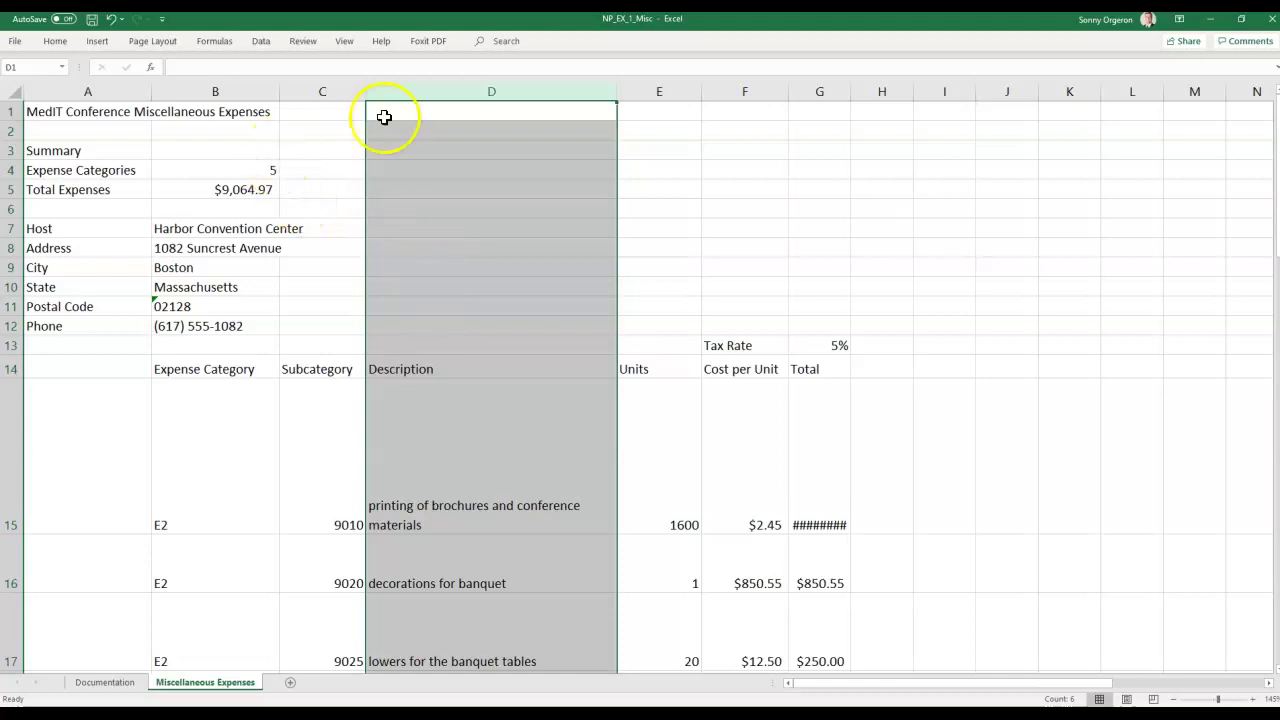
pyautogui.click(740, 92)
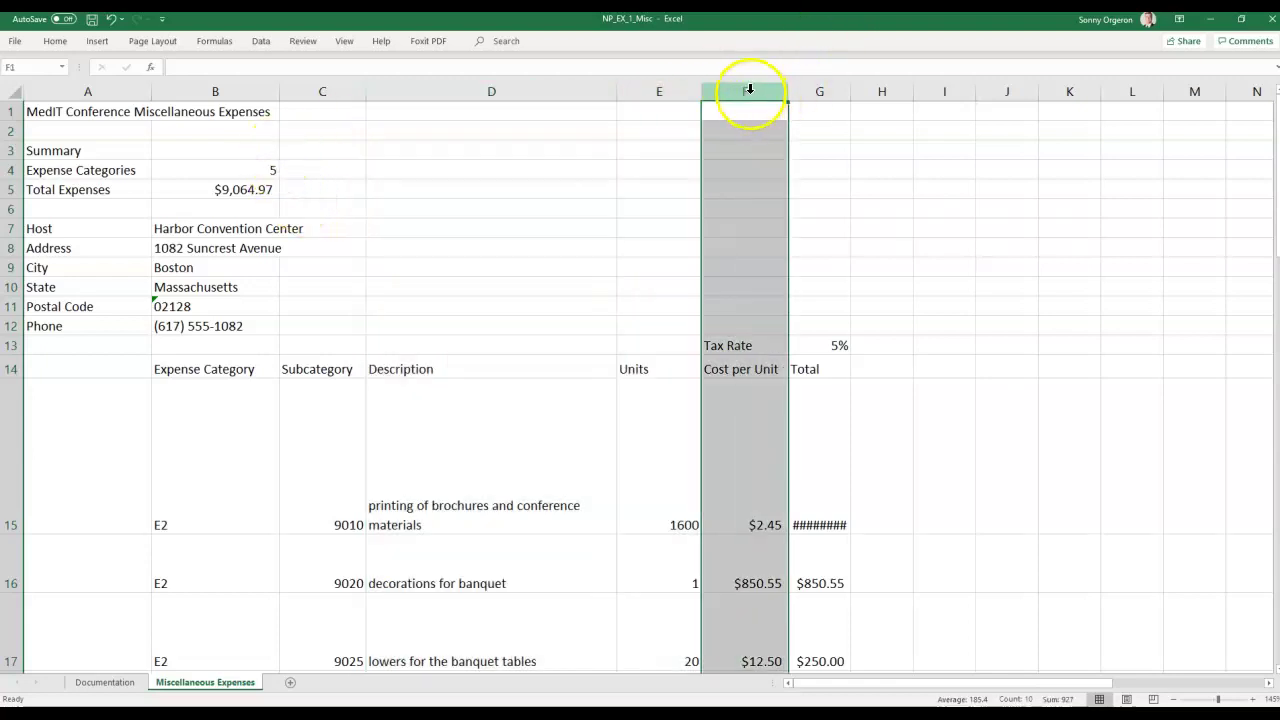
# Set columns F and G to width 14 so totals like $3,920.00 display fully.
pyautogui.moveTo(749, 90); pyautogui.dragTo(820, 90)
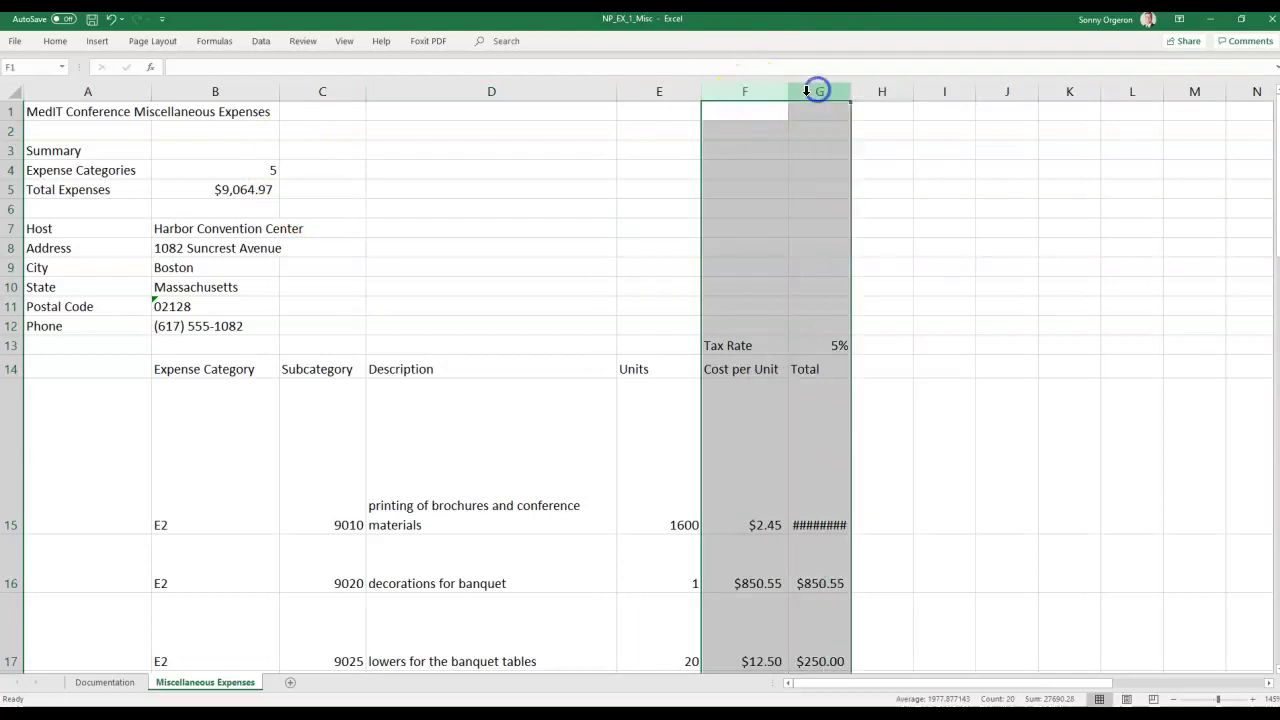
pyautogui.moveTo(727, 91); pyautogui.dragTo(814, 91)
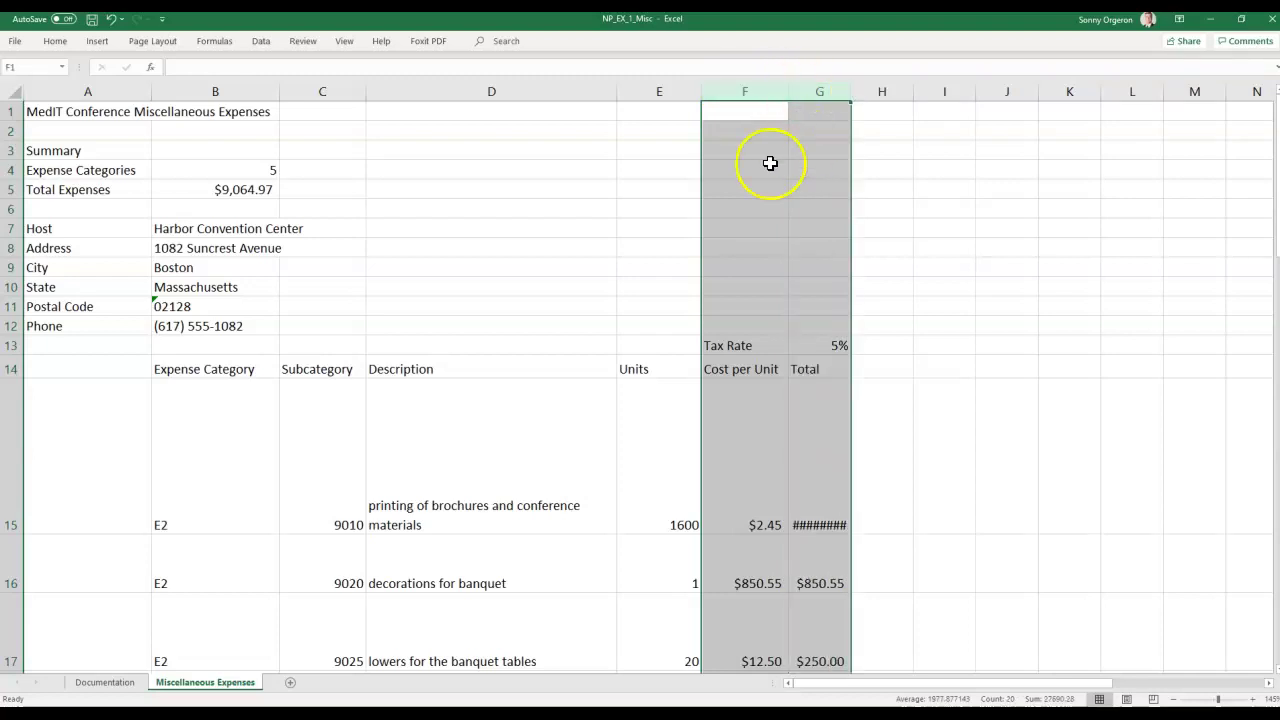
pyautogui.rightClick(744, 91)
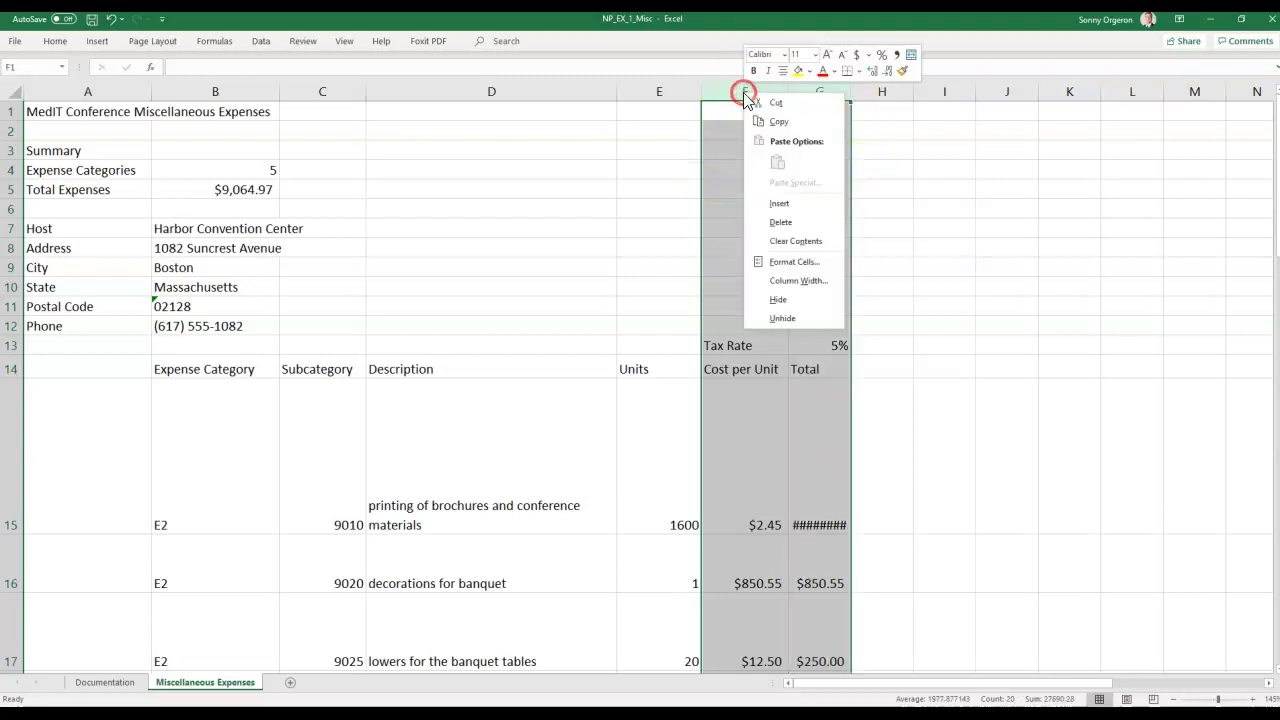
pyautogui.click(797, 281)
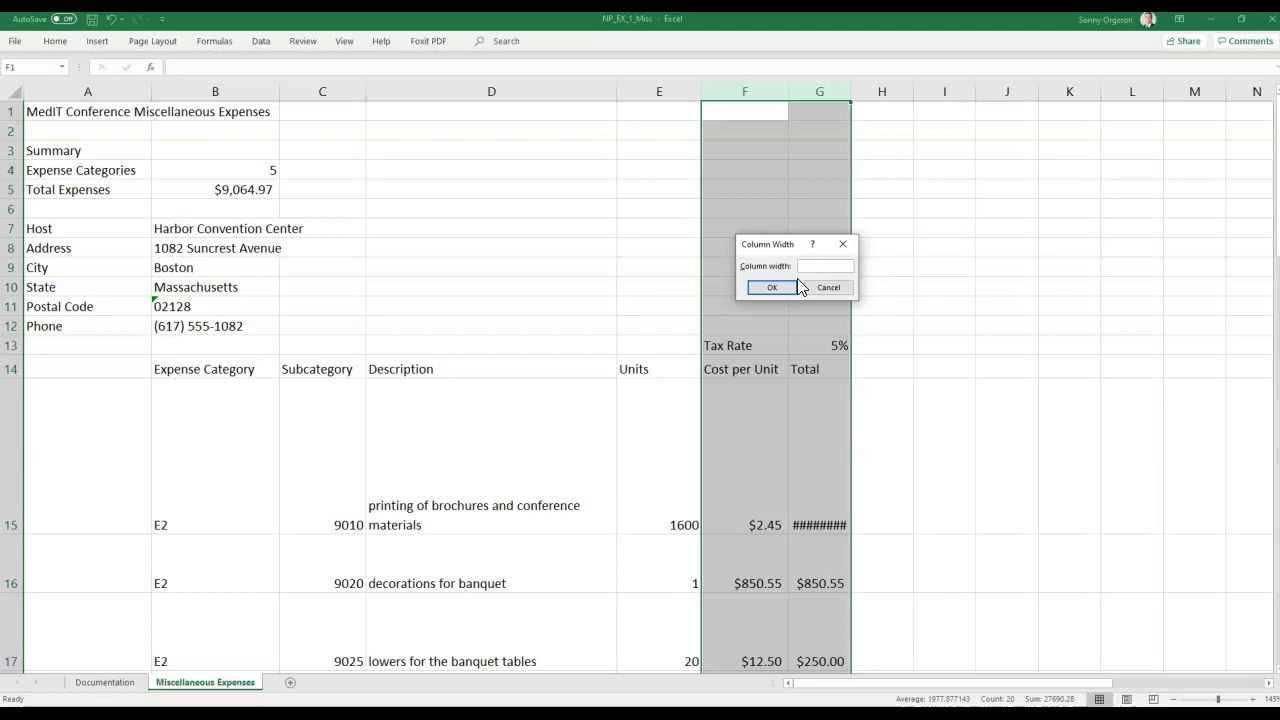
pyautogui.click(795, 286)
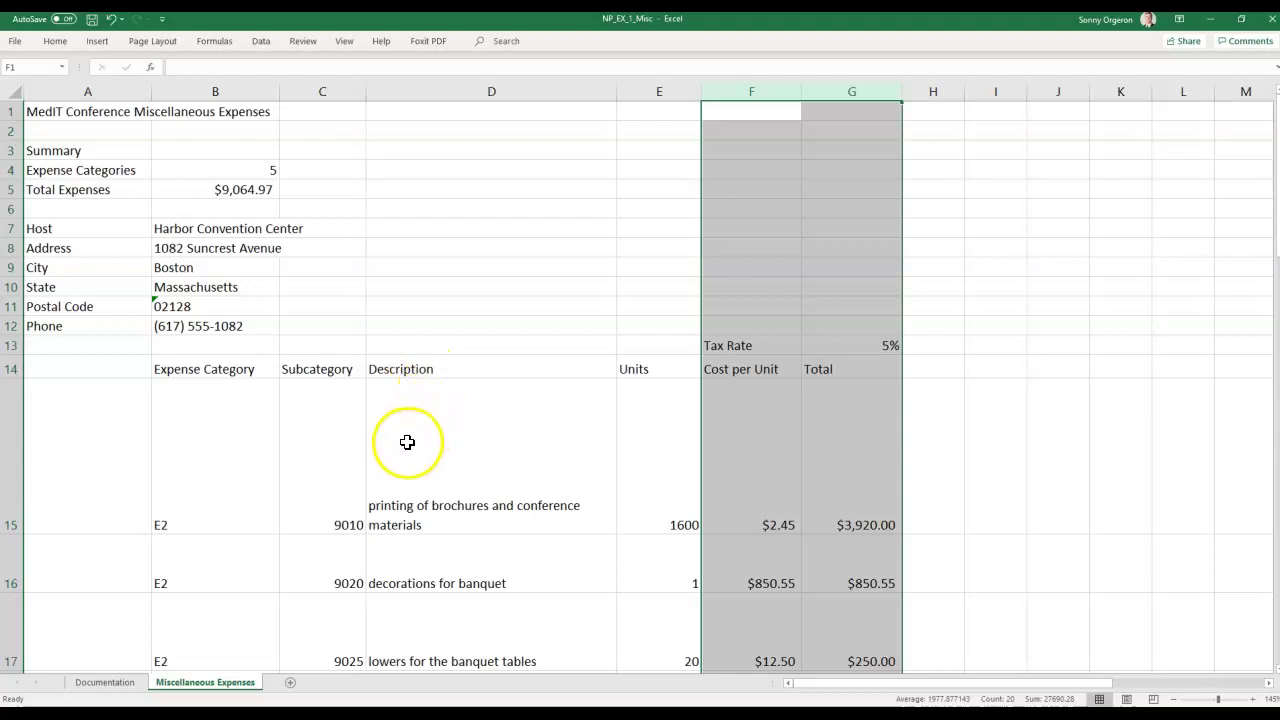
# Select rows 15 through 19 and AutoFit their heights to the expense contents.
pyautogui.scroll(-5, 109, 474)
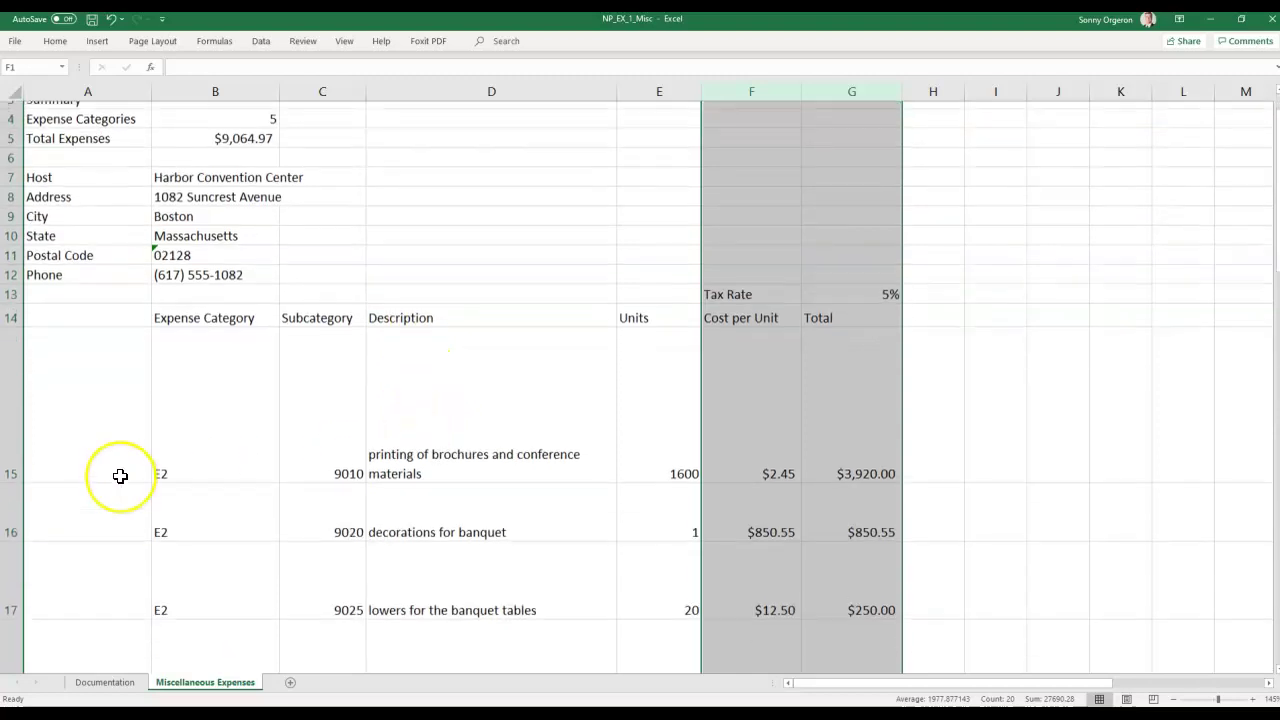
pyautogui.scroll(2, 40, 240)
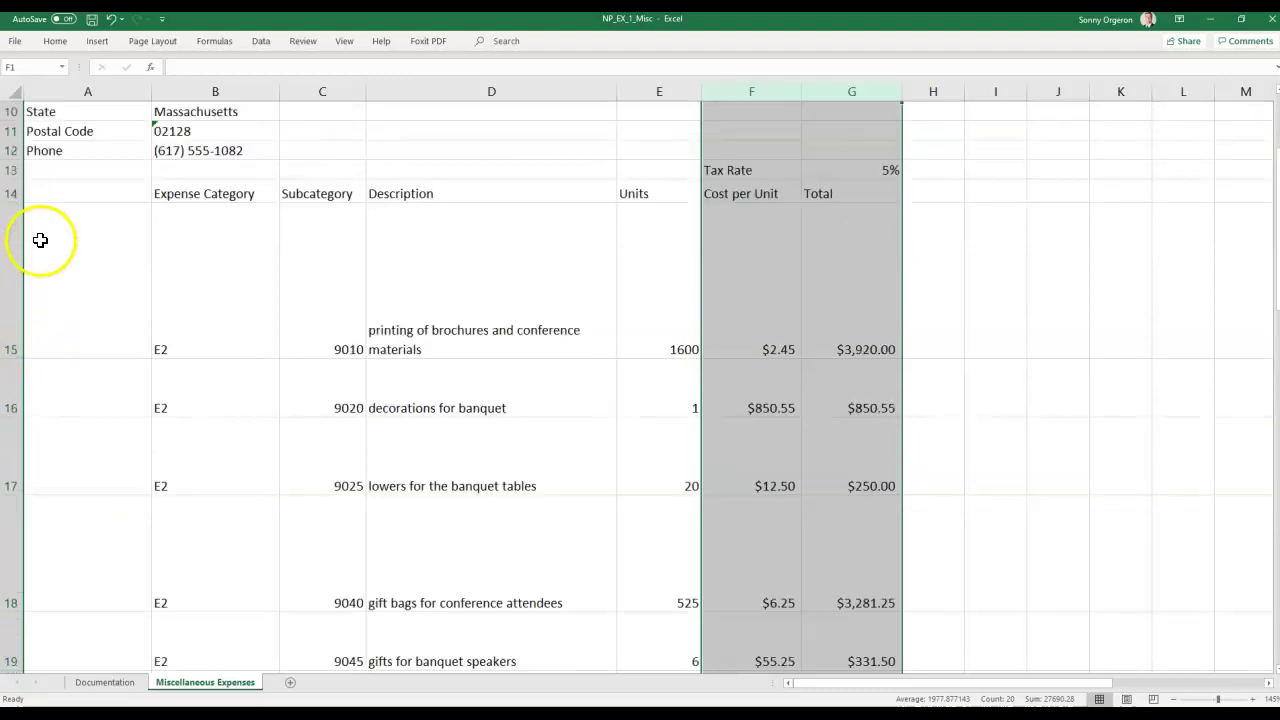
pyautogui.click(16, 312)
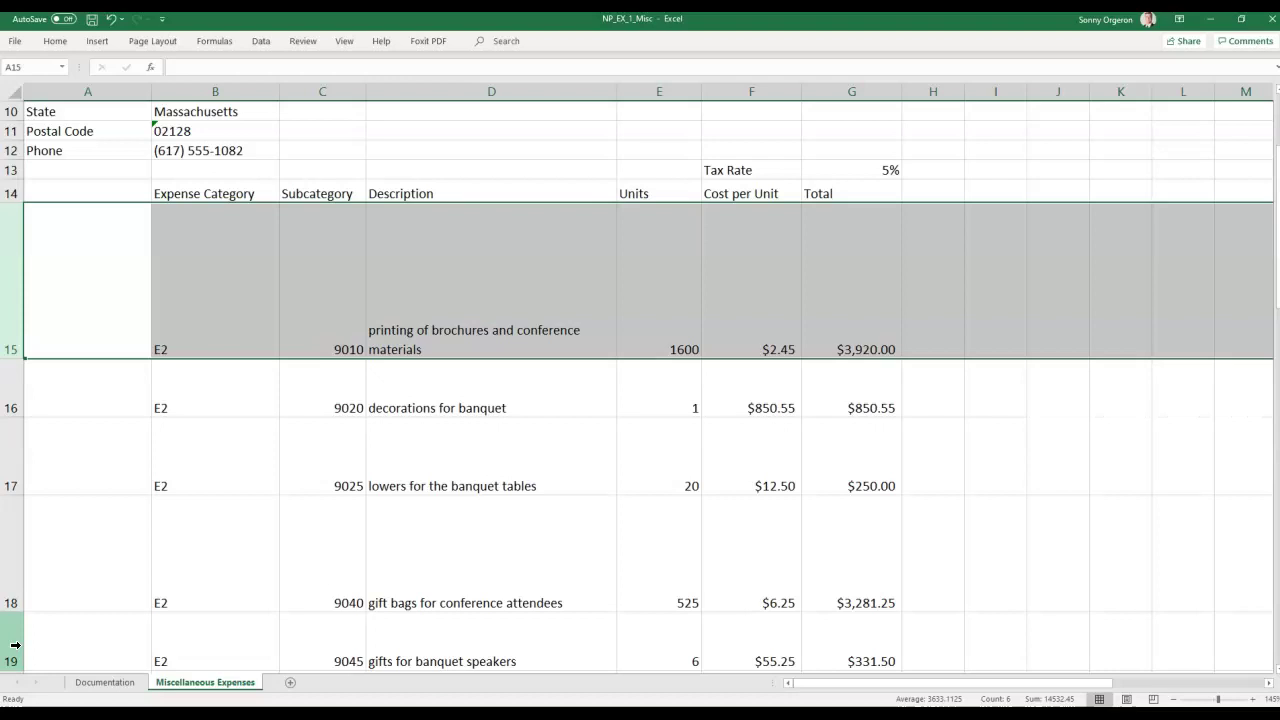
pyautogui.keyDown('shift'); pyautogui.click(14, 645); pyautogui.keyUp('shift')
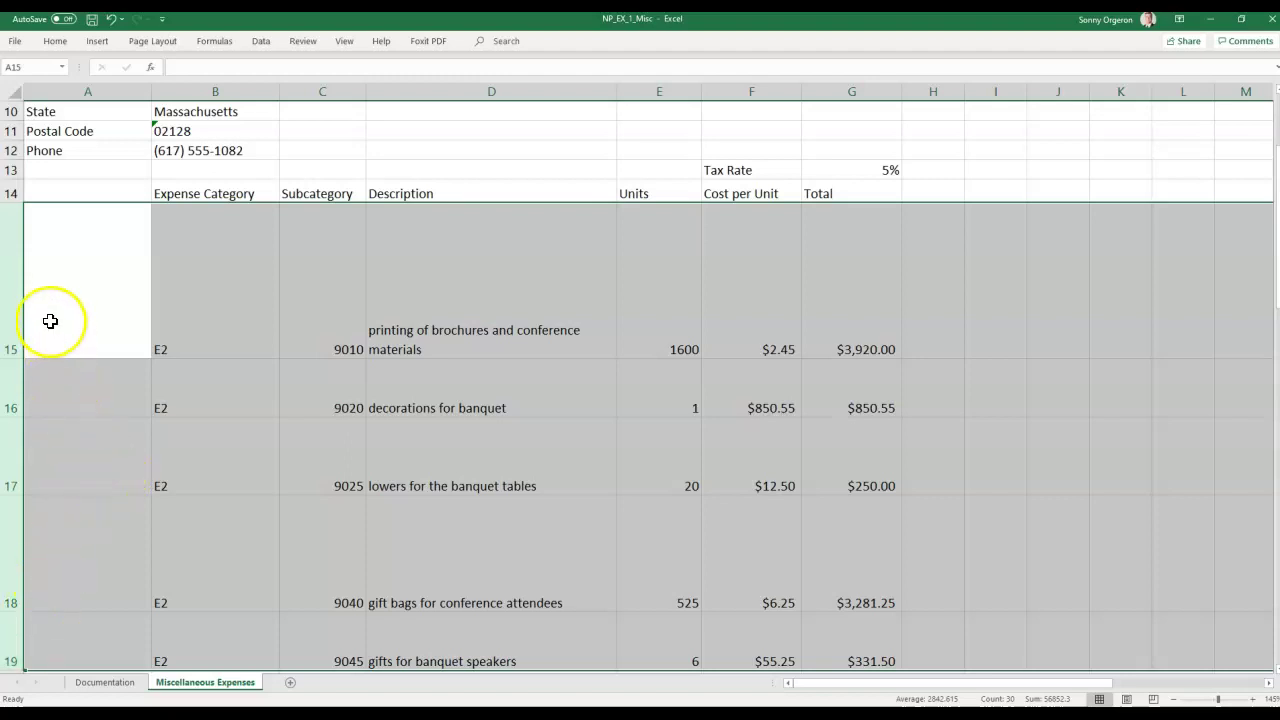
pyautogui.click(15, 297)
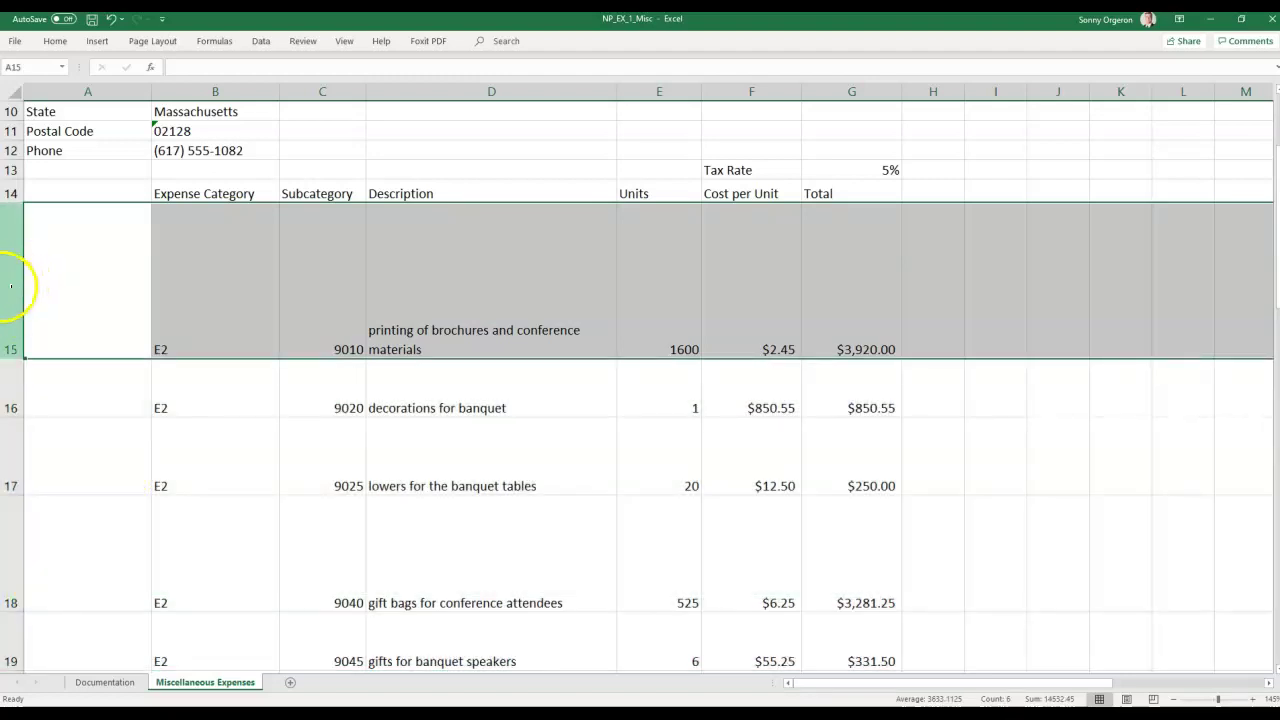
pyautogui.keyDown('ctrl'); pyautogui.click(13, 405); pyautogui.keyUp('ctrl')
pyautogui.keyDown('ctrl'); pyautogui.click(12, 450); pyautogui.keyUp('ctrl')
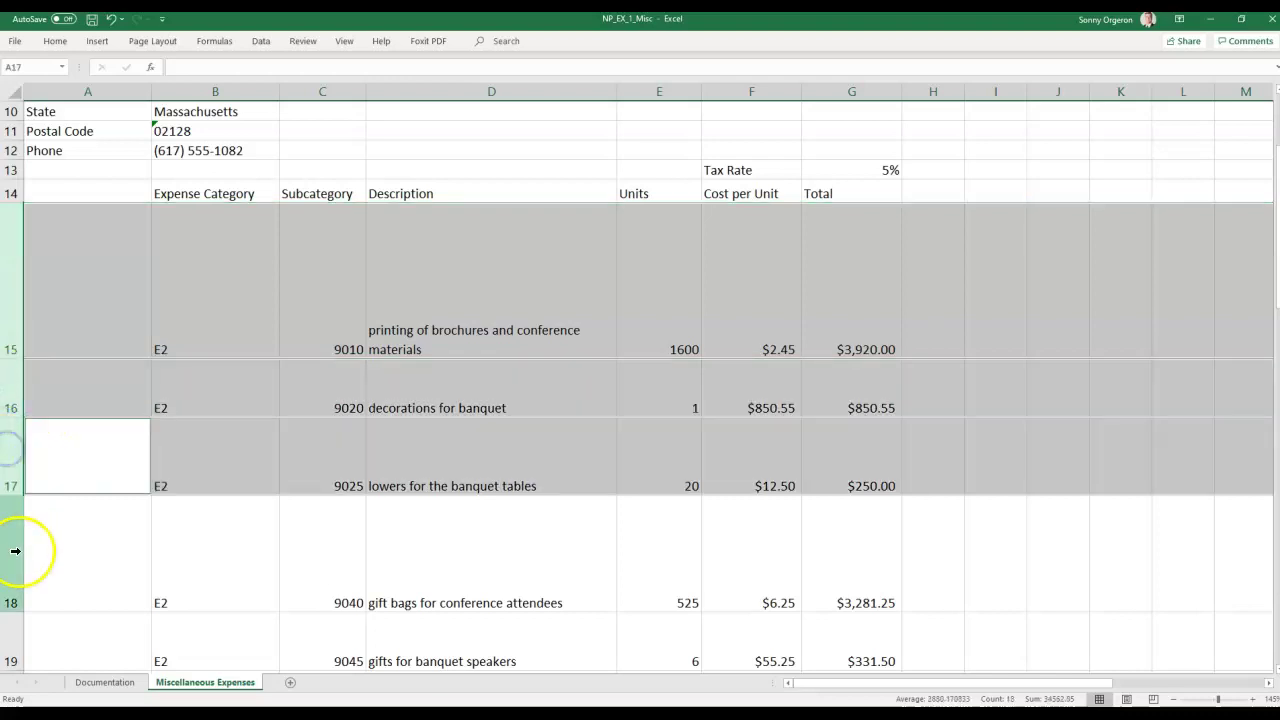
pyautogui.keyDown('ctrl'); pyautogui.click(14, 550); pyautogui.keyUp('ctrl')
pyautogui.keyDown('ctrl'); pyautogui.click(13, 657); pyautogui.keyUp('ctrl')
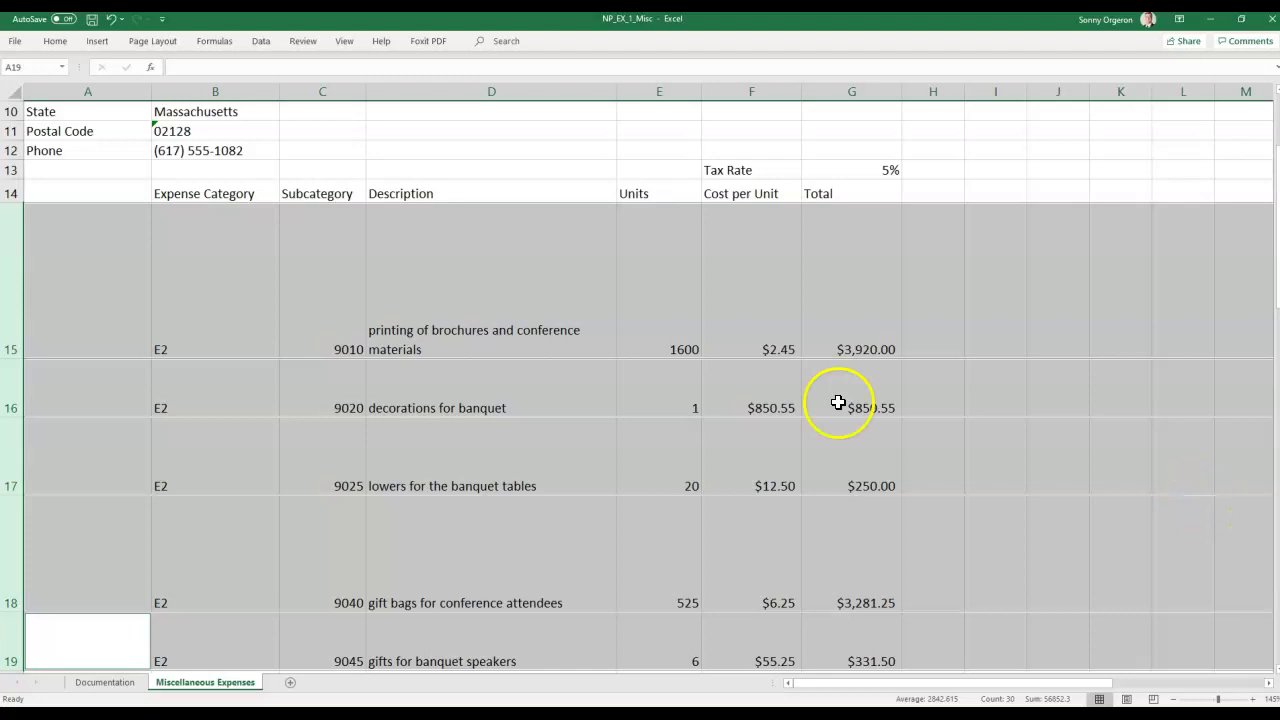
pyautogui.rightClick(12, 384)
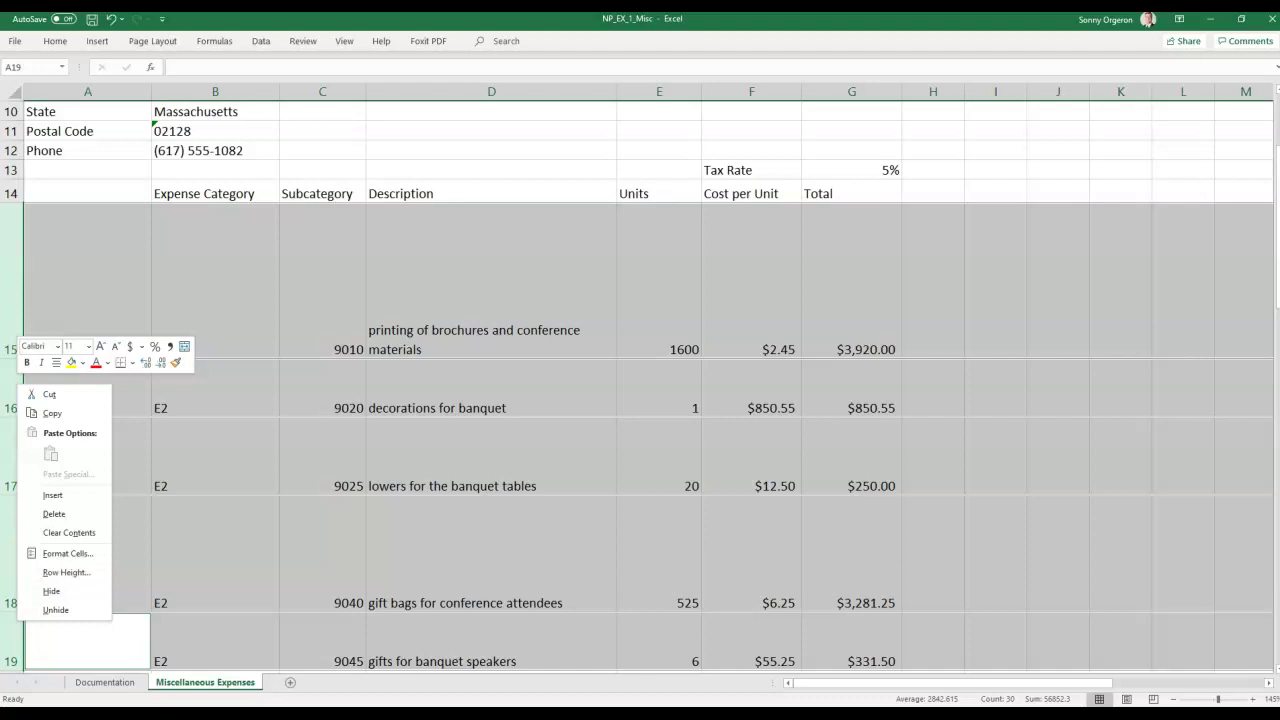
pyautogui.click(10, 274)
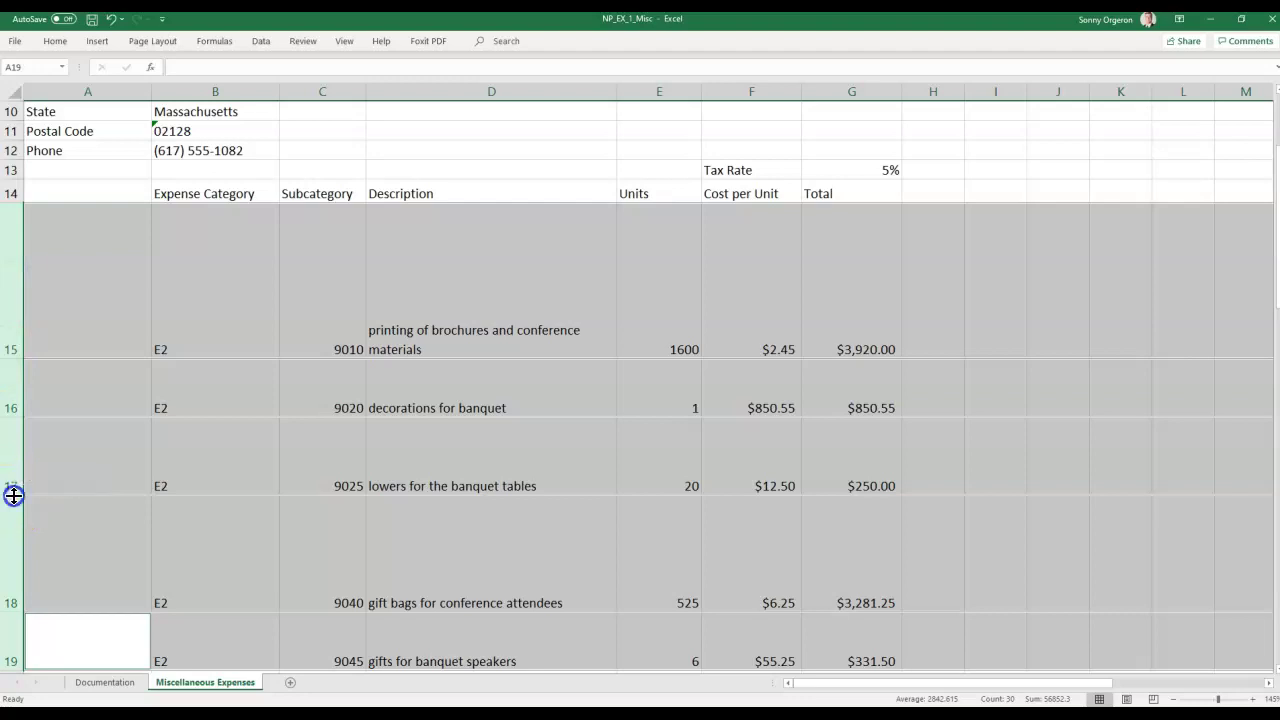
pyautogui.doubleClick(13, 495)
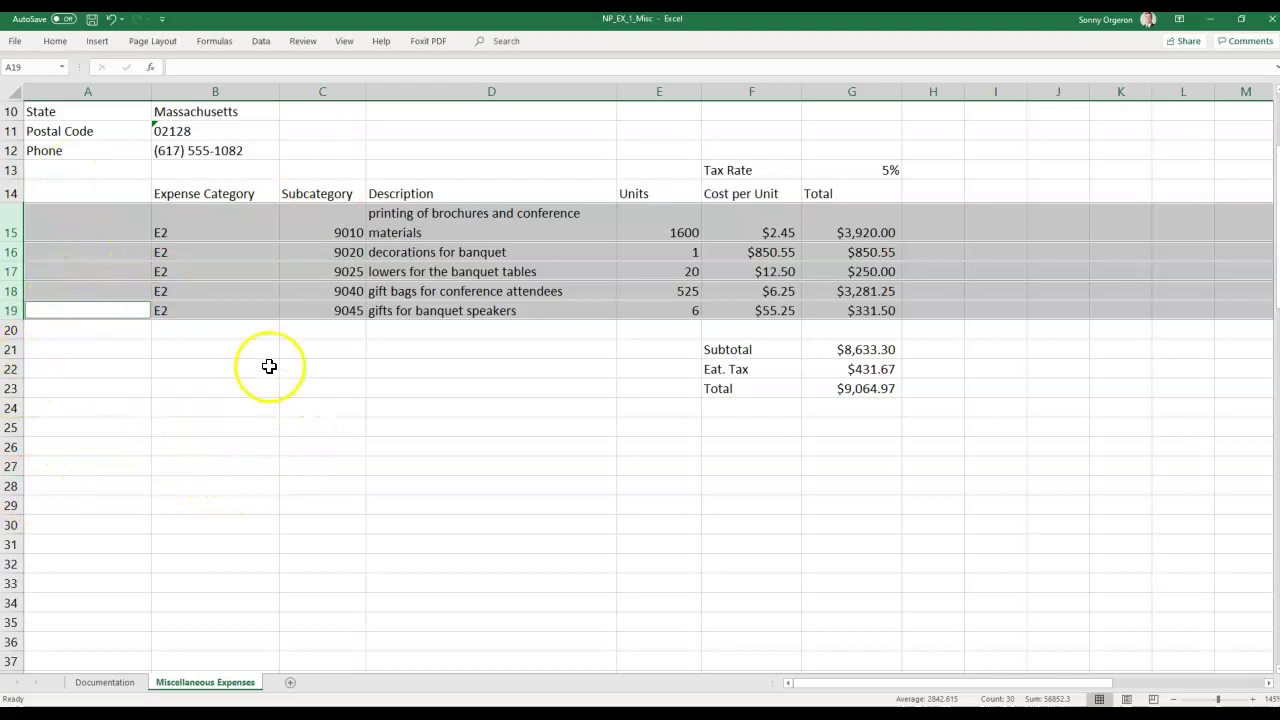
pyautogui.click(220, 368)
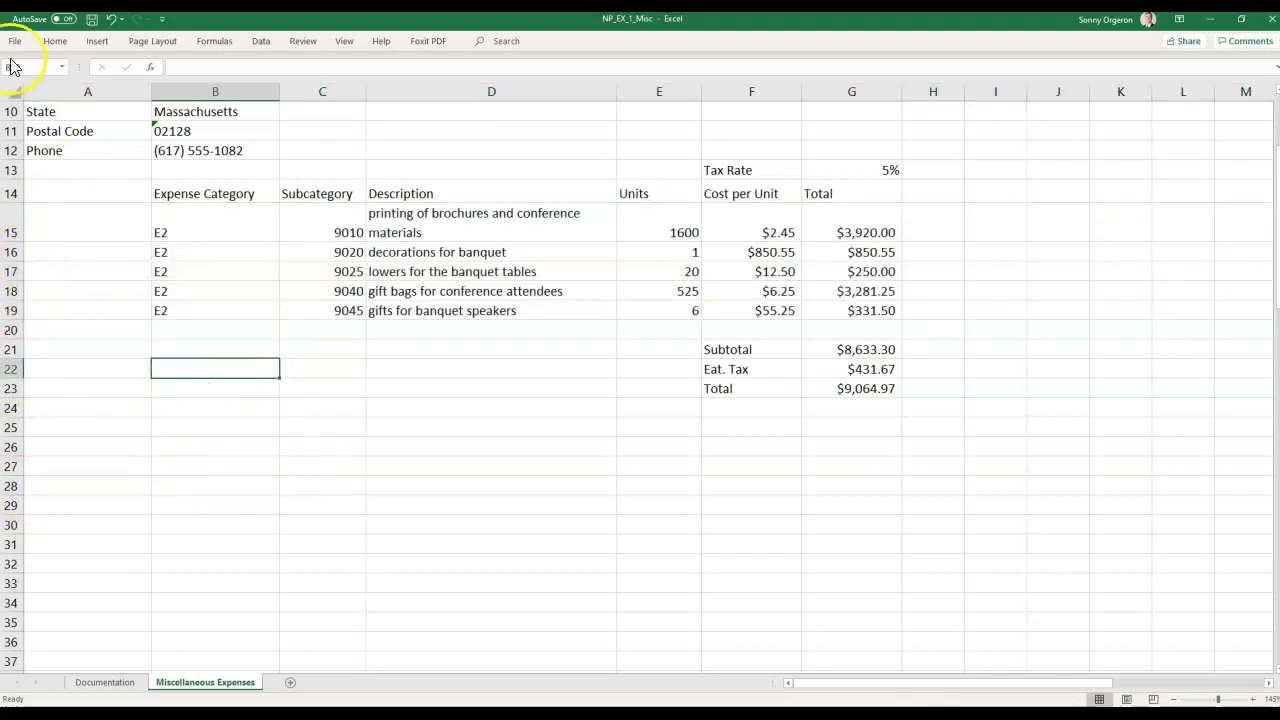
pyautogui.click(111, 19)
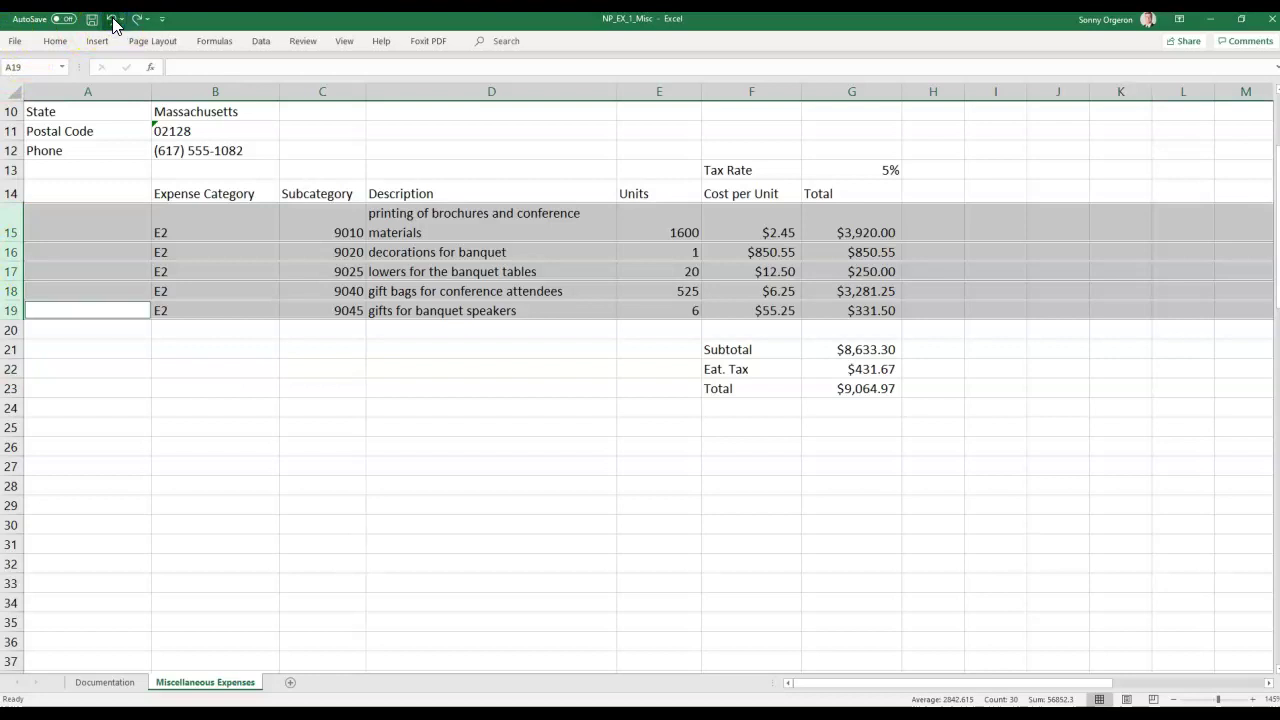
pyautogui.click(112, 20)
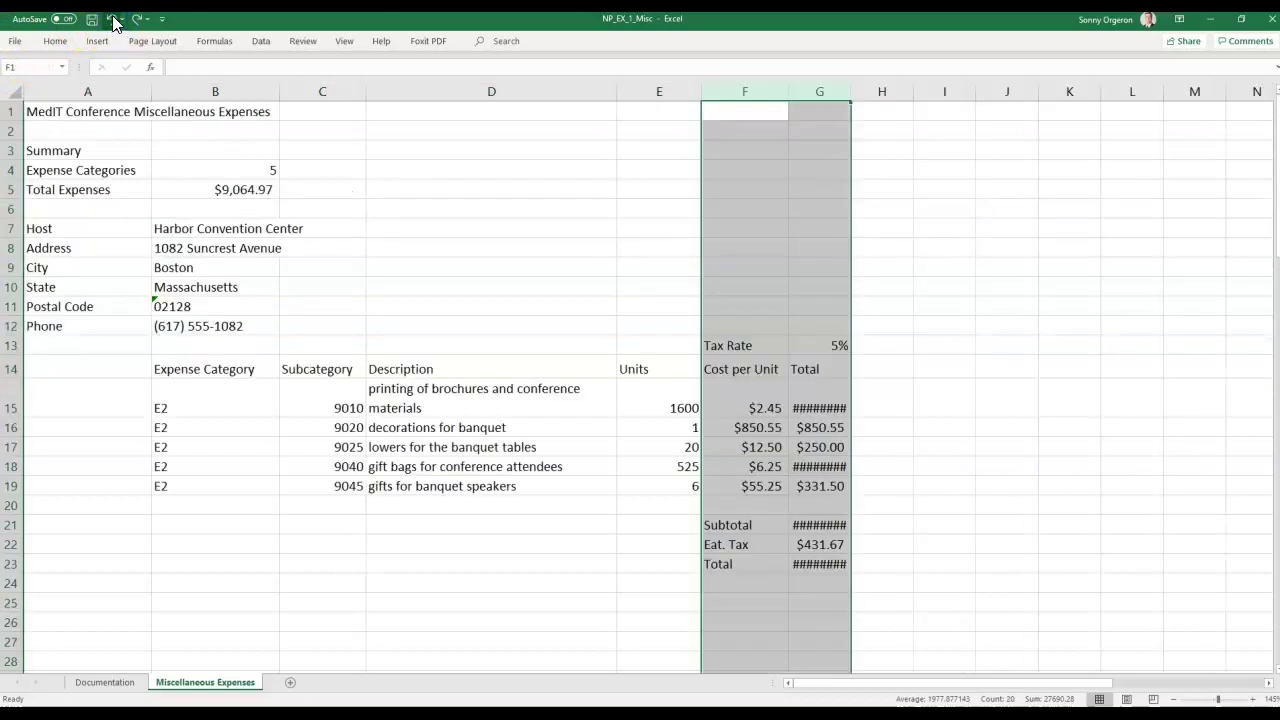
pyautogui.click(136, 19)
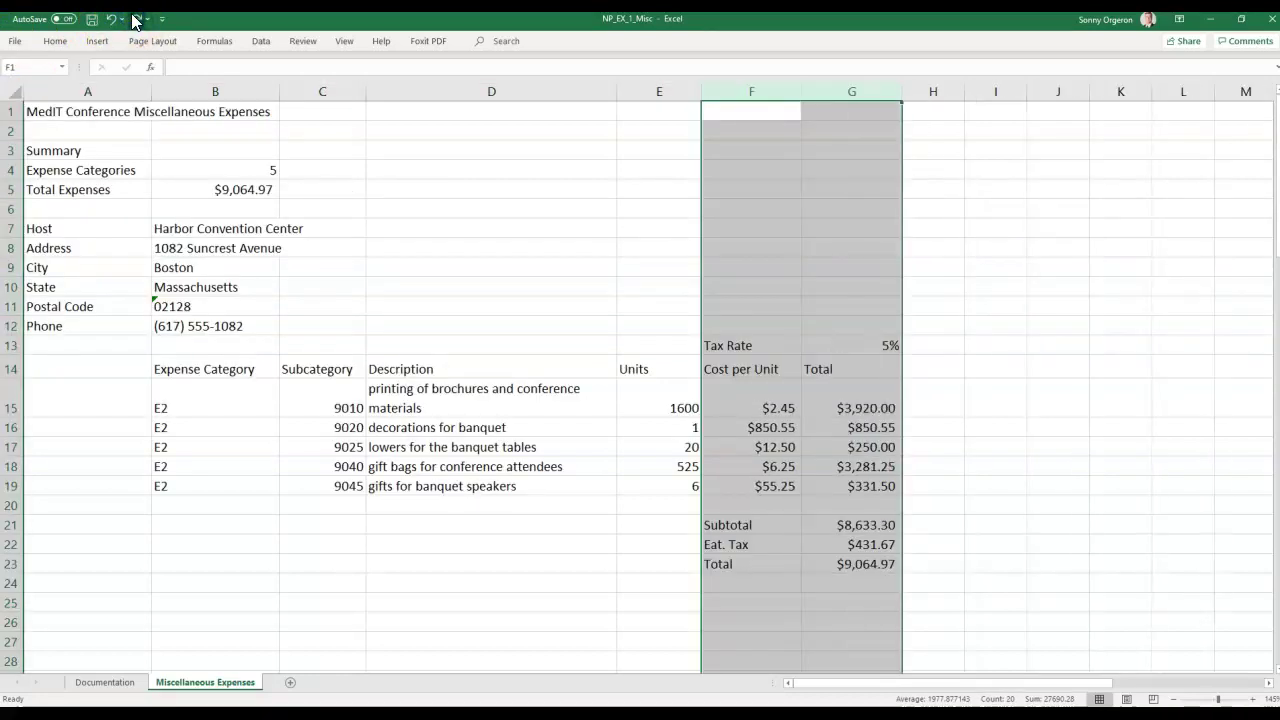
pyautogui.click(136, 19)
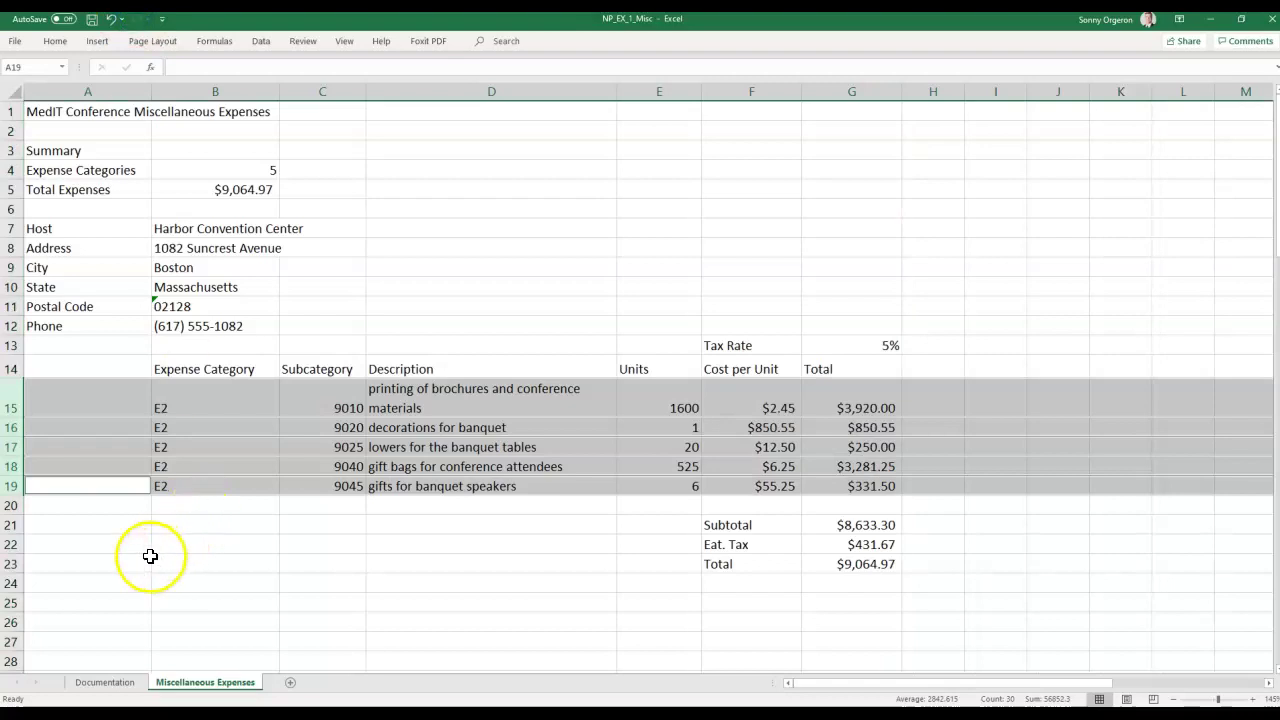
pyautogui.click(249, 604)
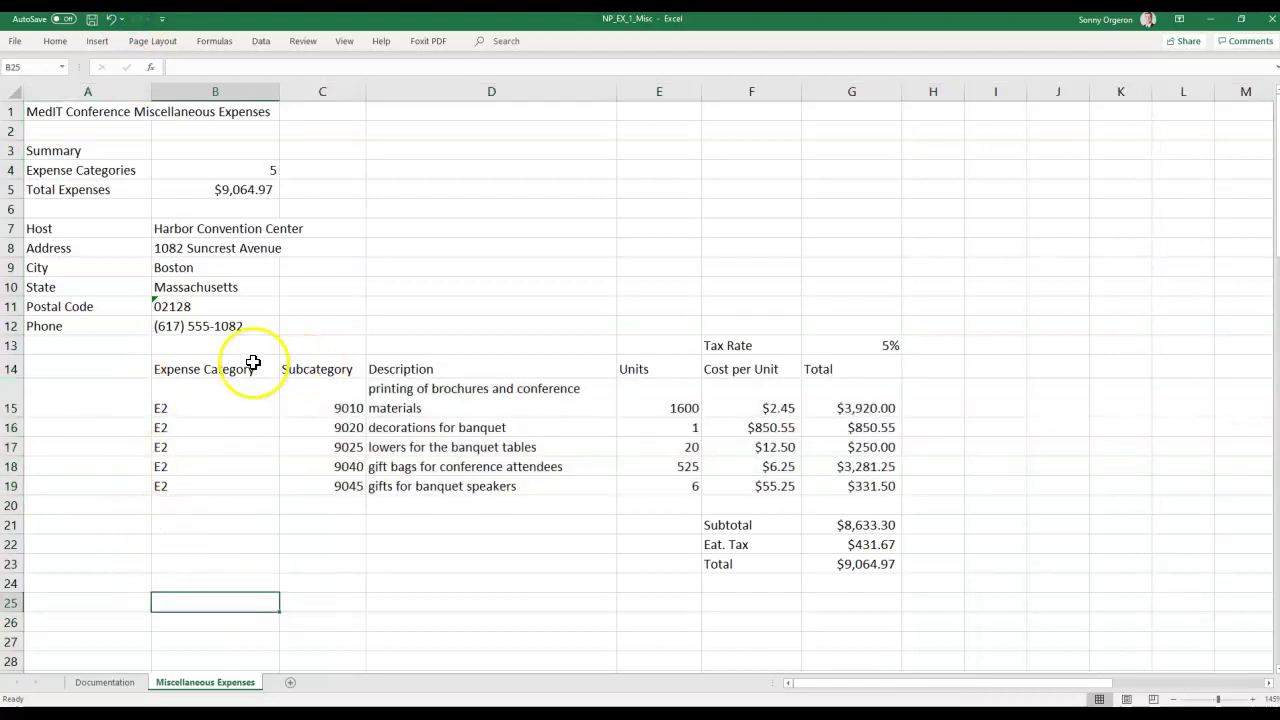
pyautogui.click(15, 366)
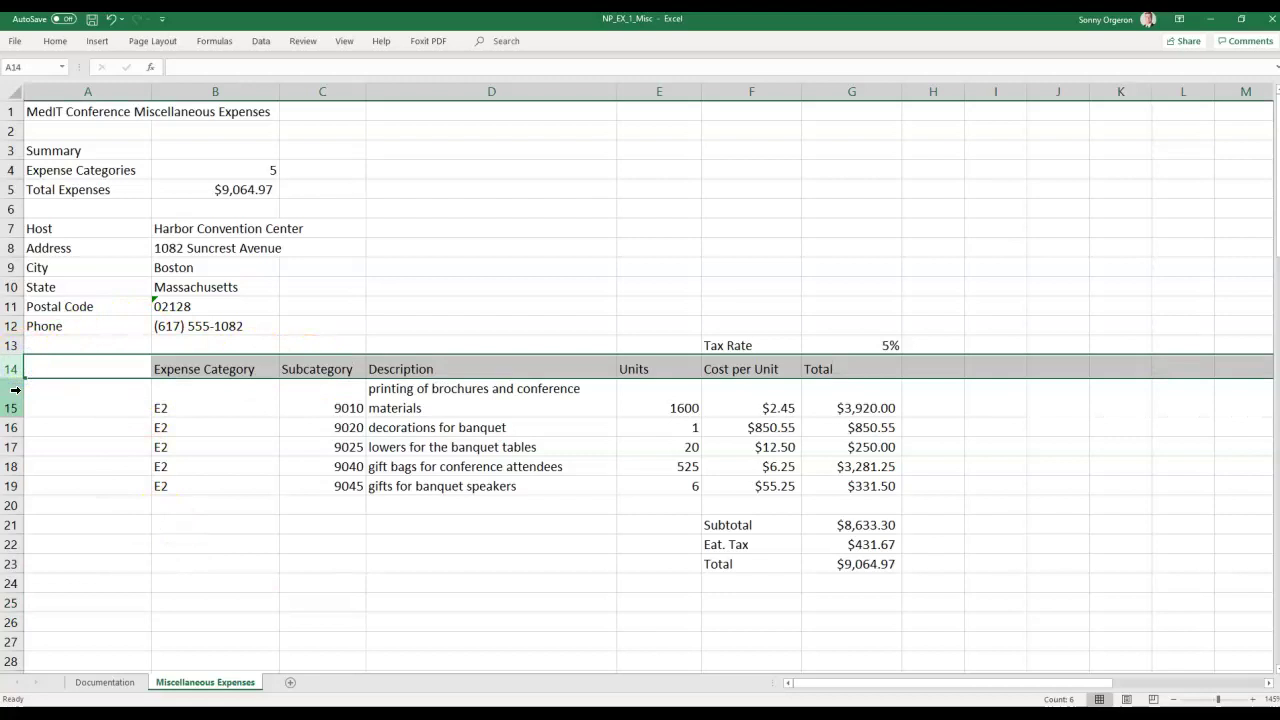
pyautogui.click(12, 398)
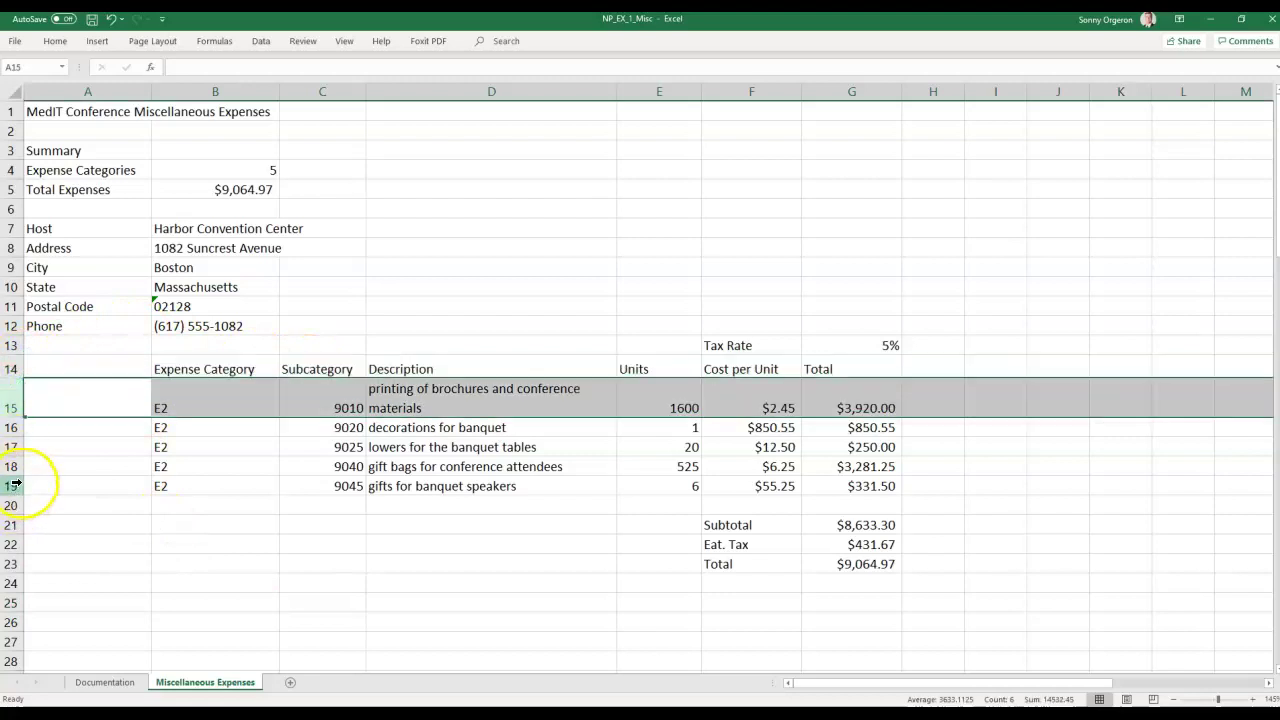
pyautogui.keyDown('shift'); pyautogui.click(14, 487); pyautogui.keyUp('shift')
pyautogui.moveTo(18, 493); pyautogui.dragTo(14, 527)
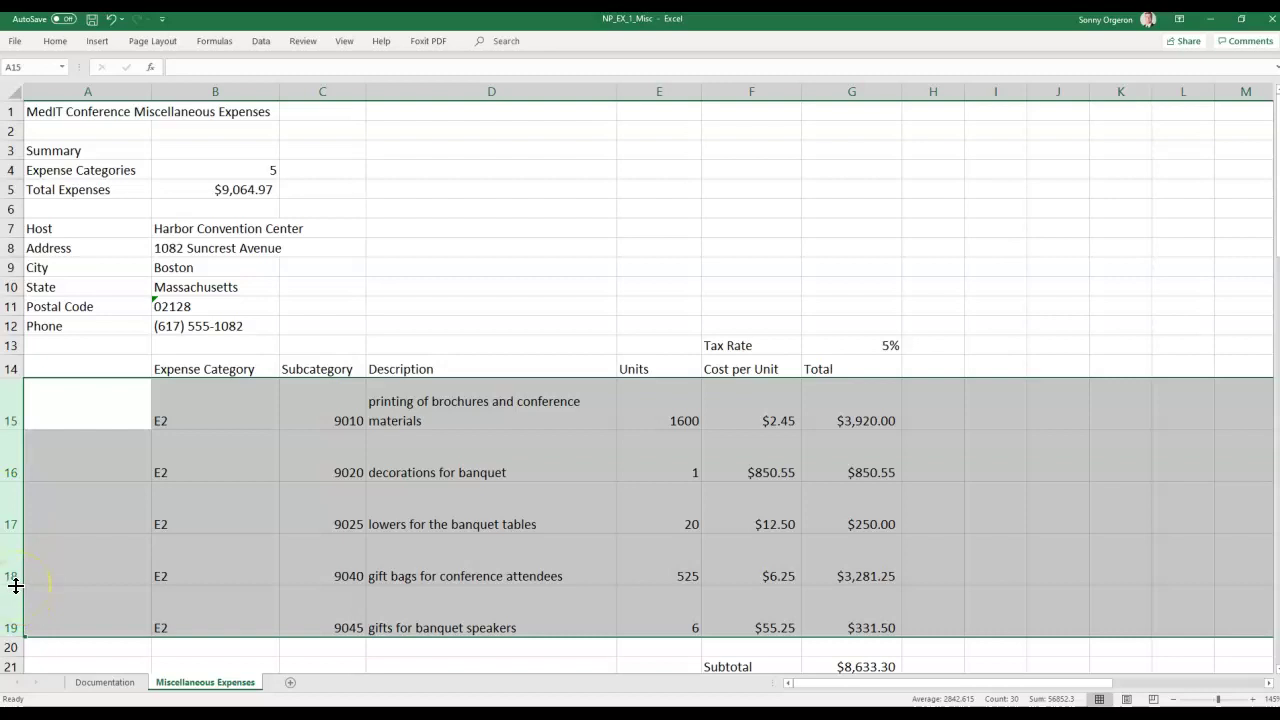
pyautogui.doubleClick(16, 586)
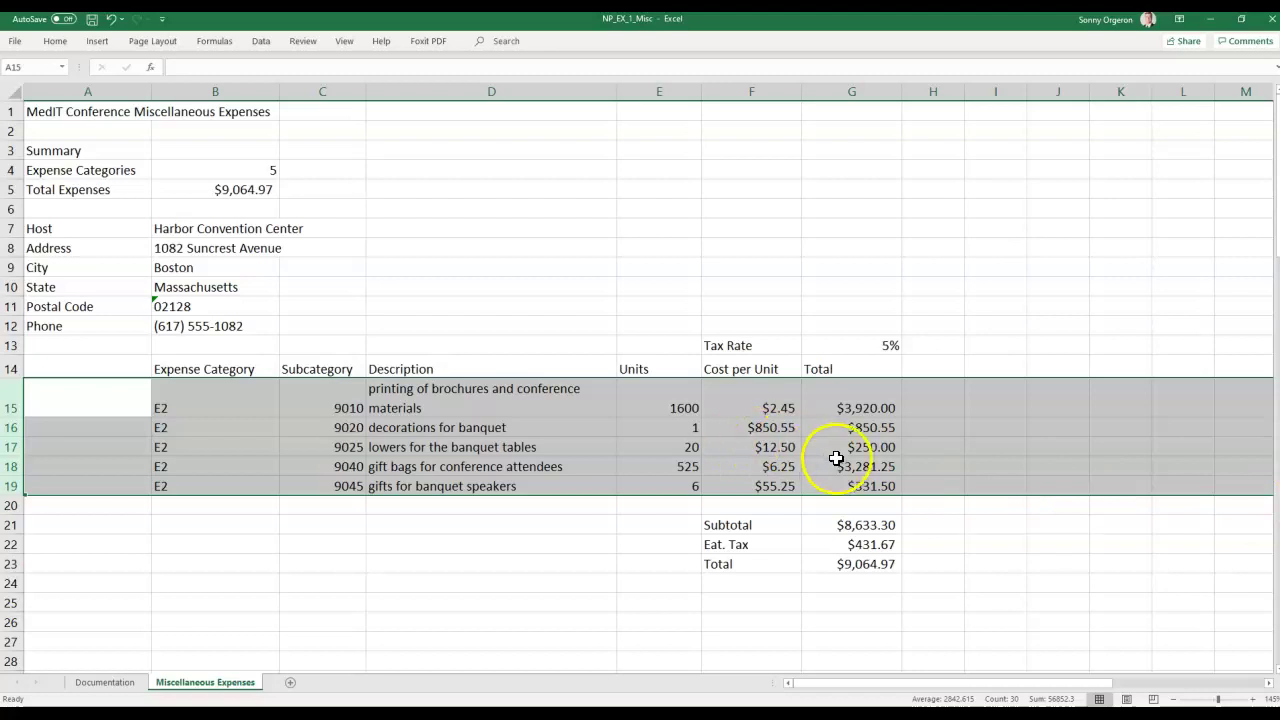
# Set the Tax Rate row 13 to a height of 40.
pyautogui.click(14, 345)
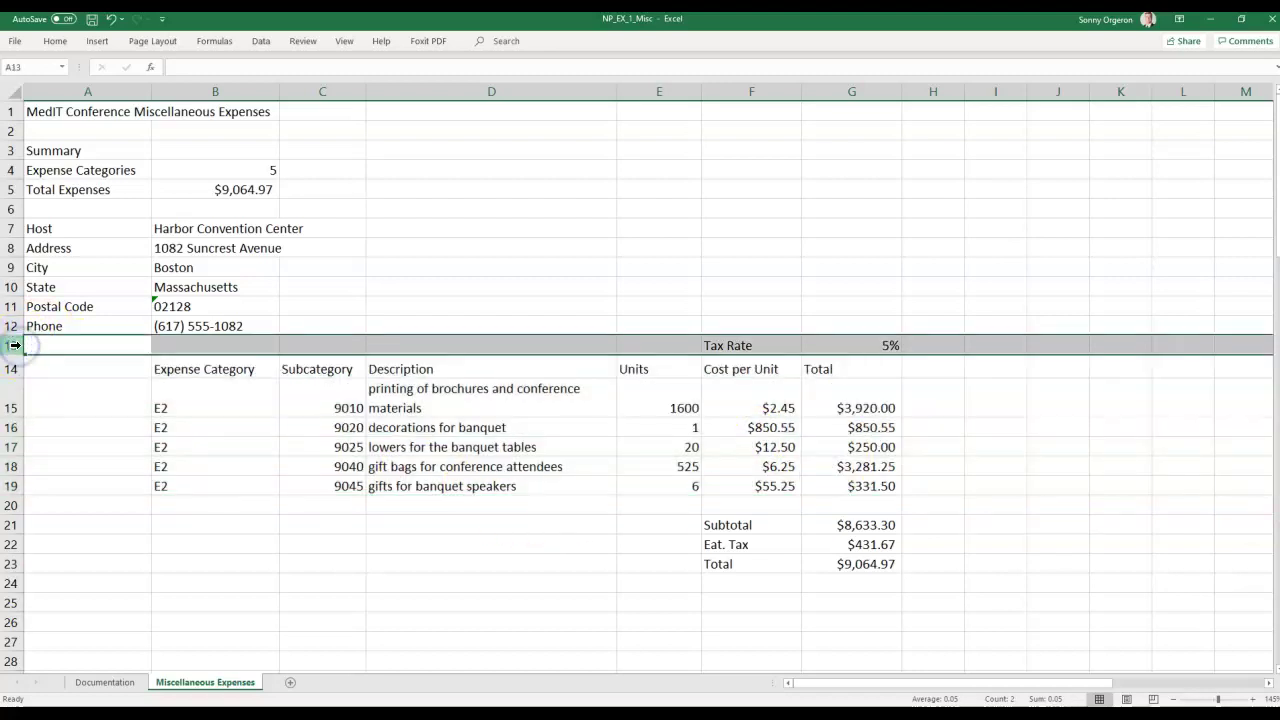
pyautogui.rightClick(14, 345)
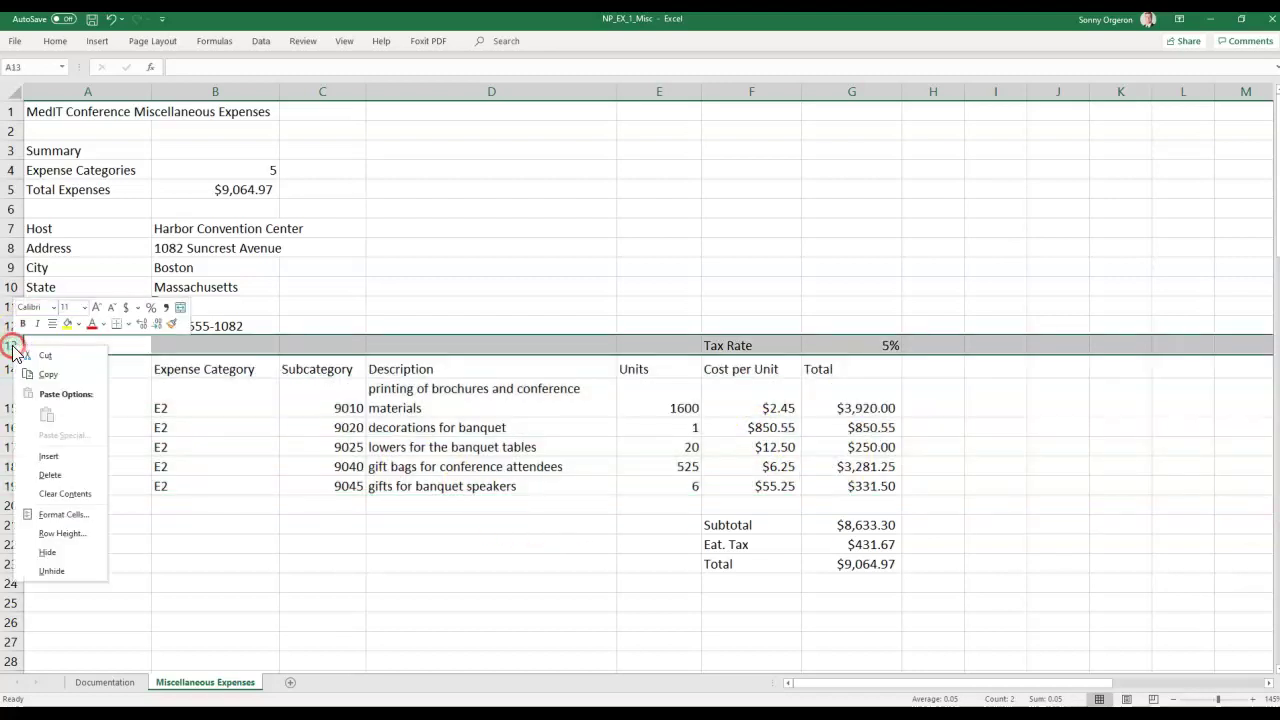
pyautogui.click(56, 534)
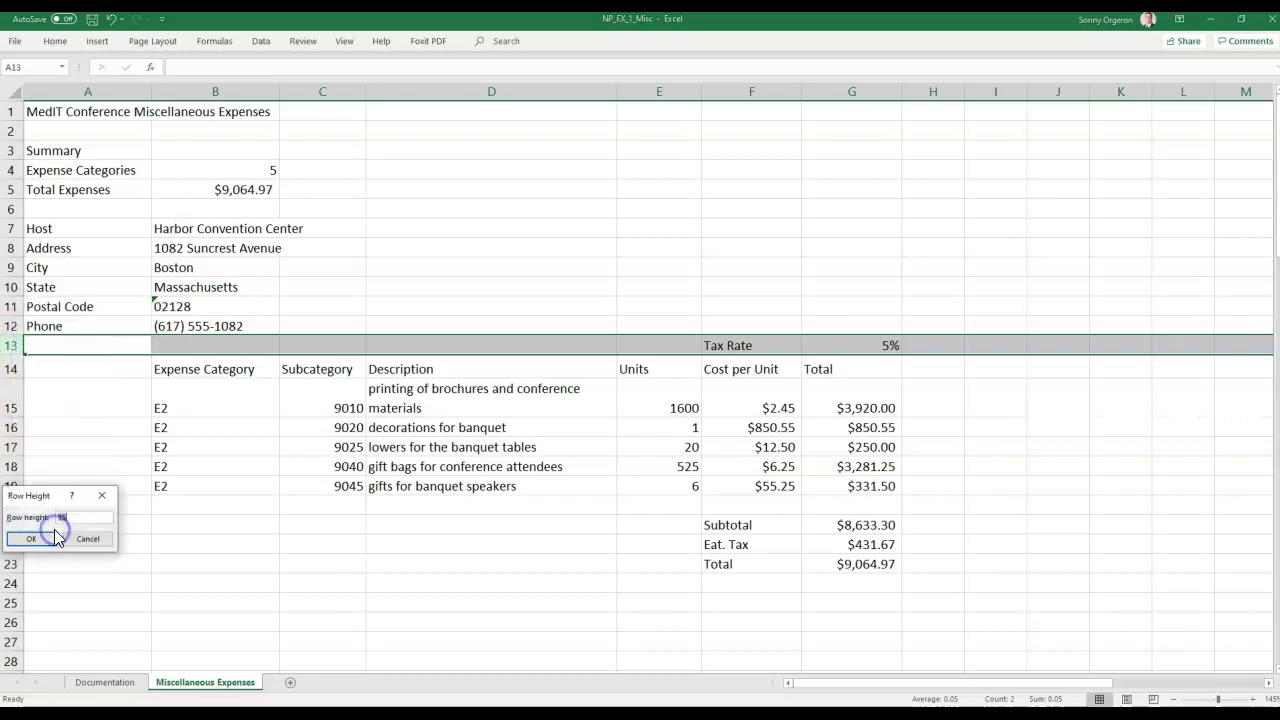
pyautogui.write('40')
pyautogui.click(50, 537)
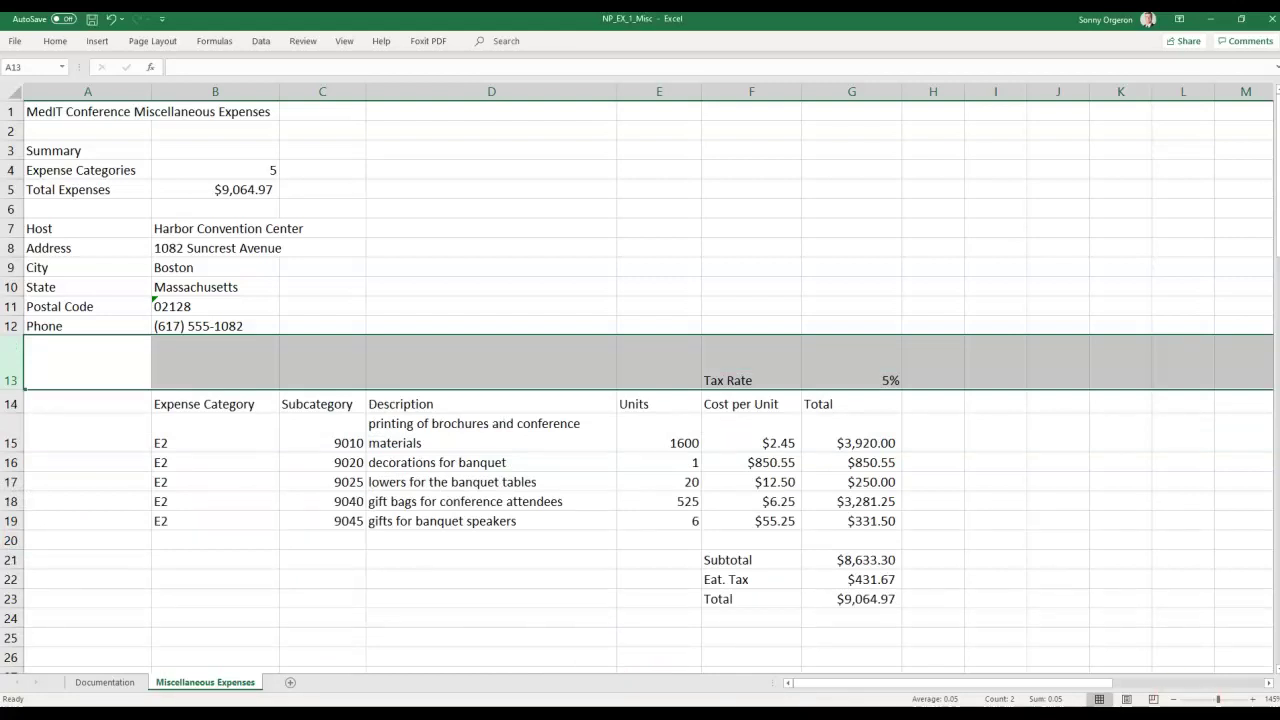
pyautogui.click(56, 402)
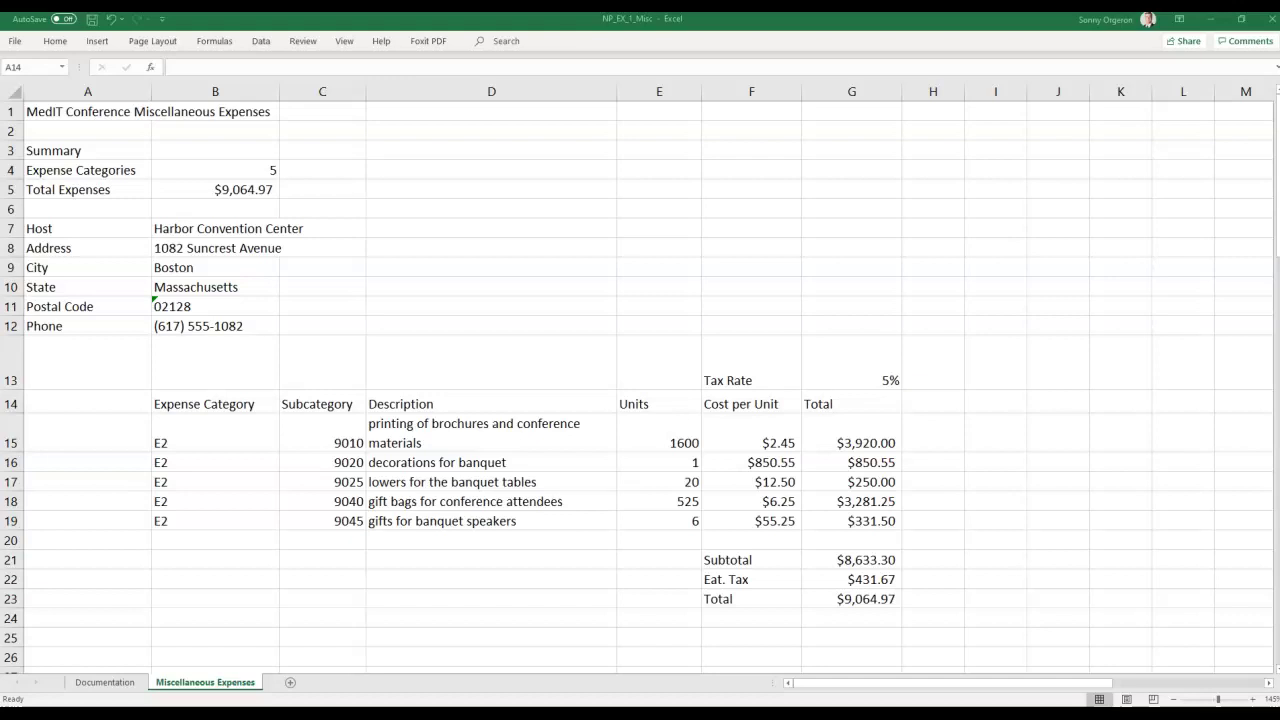
# Add an 'Account ID' column header in cell A14.
pyautogui.click(64, 404)
pyautogui.rightClick(63, 396)
pyautogui.click(117, 116)
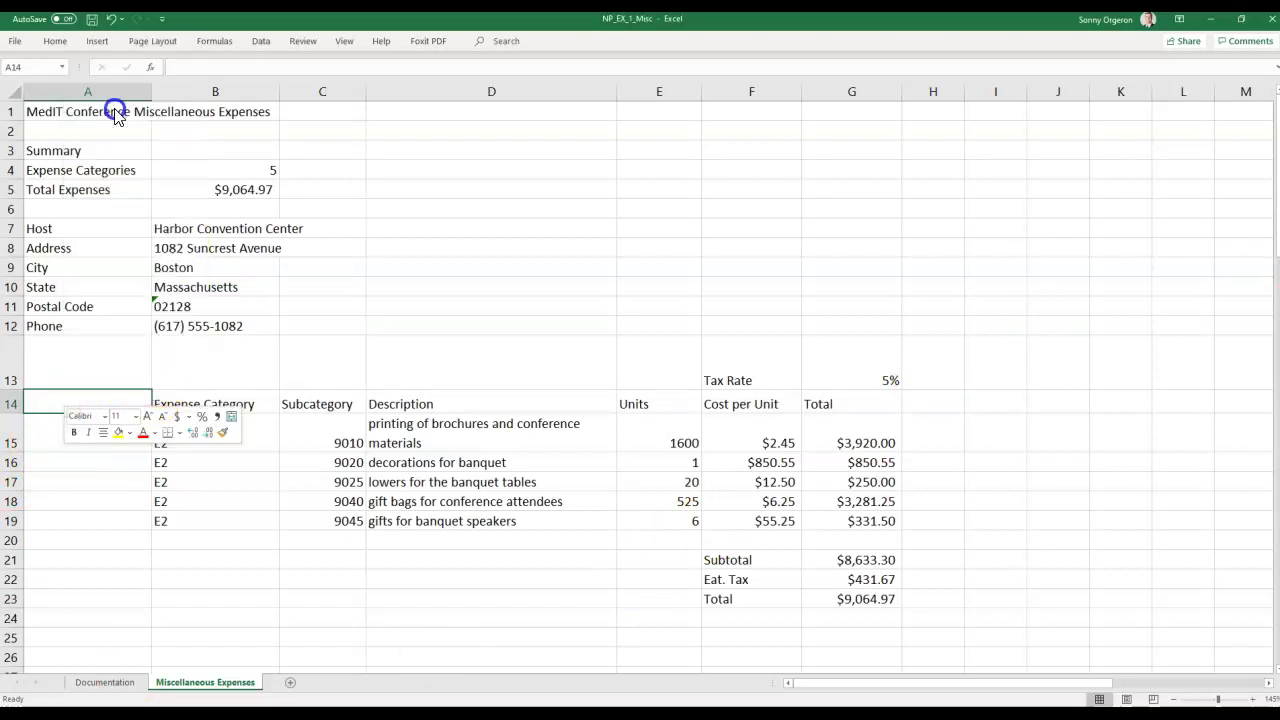
pyautogui.write('Account')
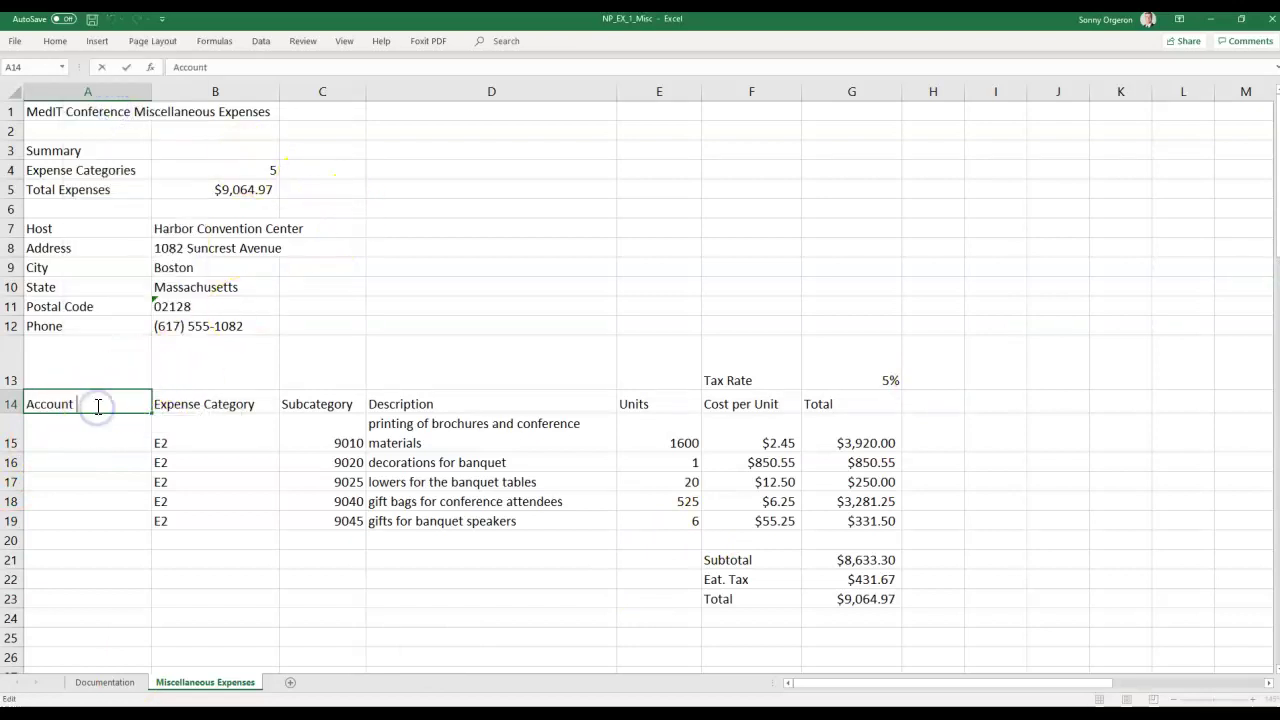
pyautogui.write(' Id')
pyautogui.press('BackSpace')
pyautogui.press('BackSpace')
pyautogui.press('BackSpace')
pyautogui.write('ID')
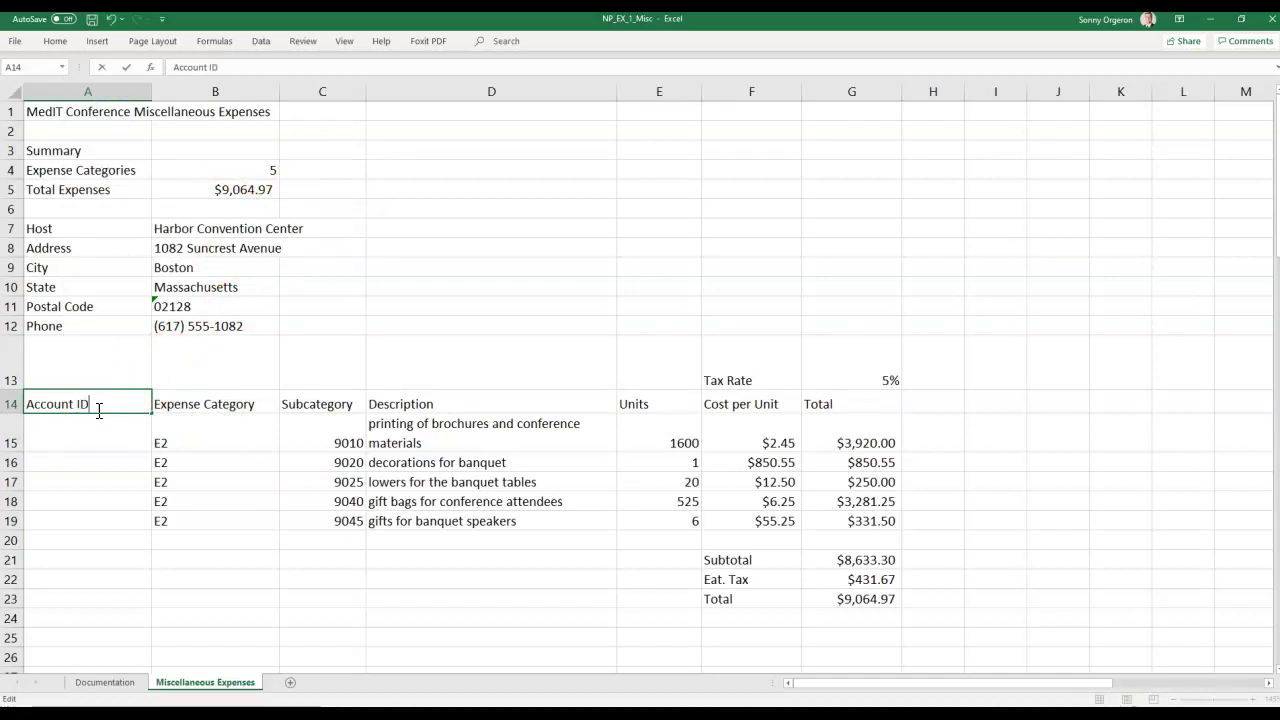
pyautogui.press('Return')
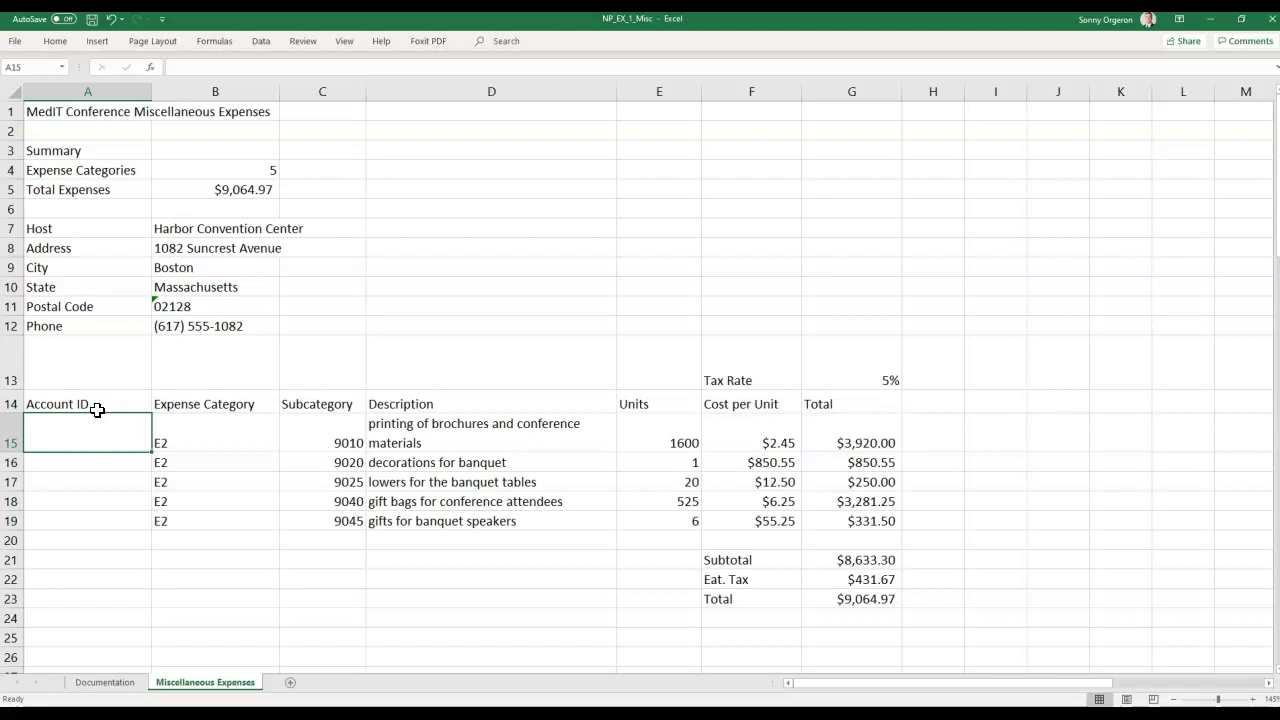
# Enter account IDs E2-9010 in A15 and E2-9020 in A16.
pyautogui.write('E2')
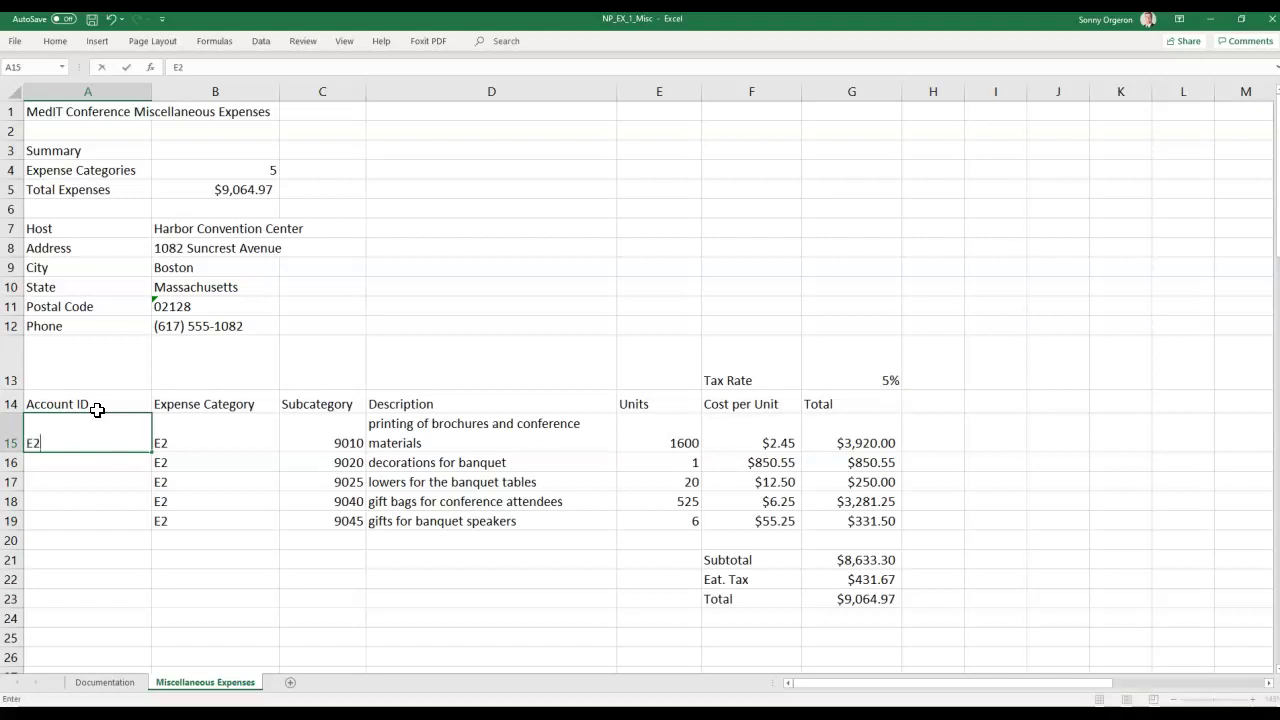
pyautogui.write('-90')
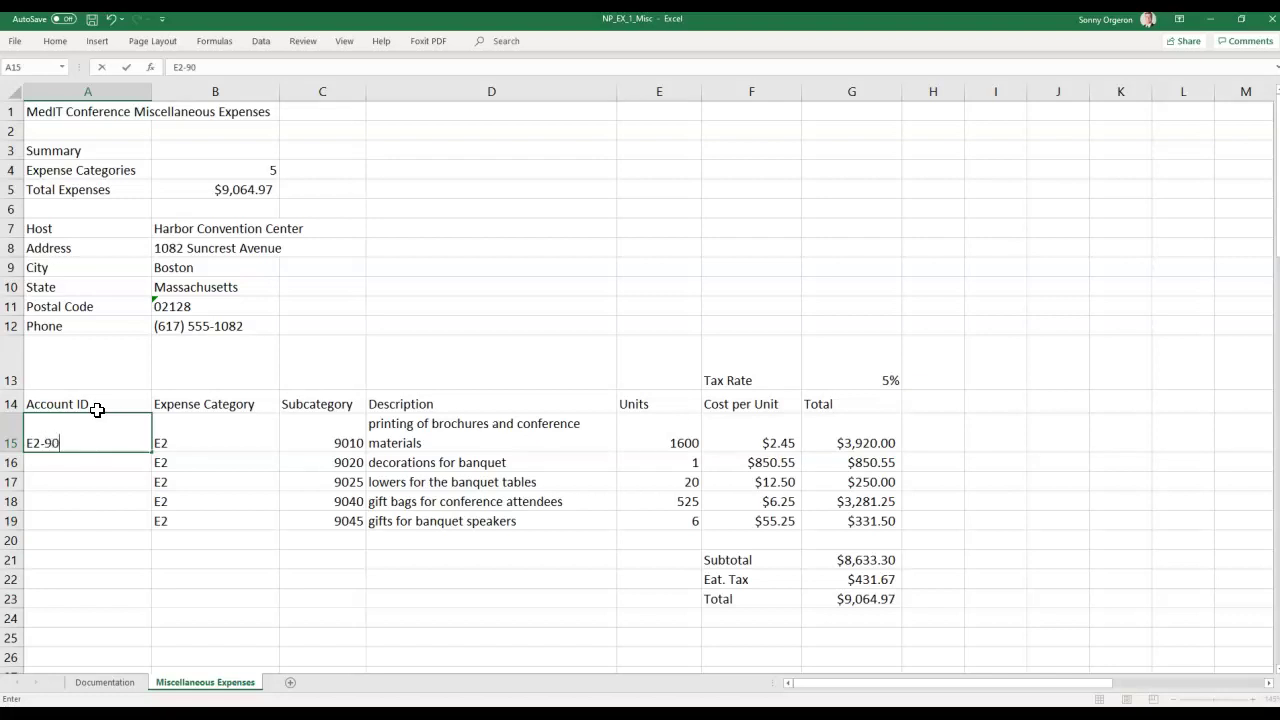
pyautogui.write('10')
pyautogui.press('Return')
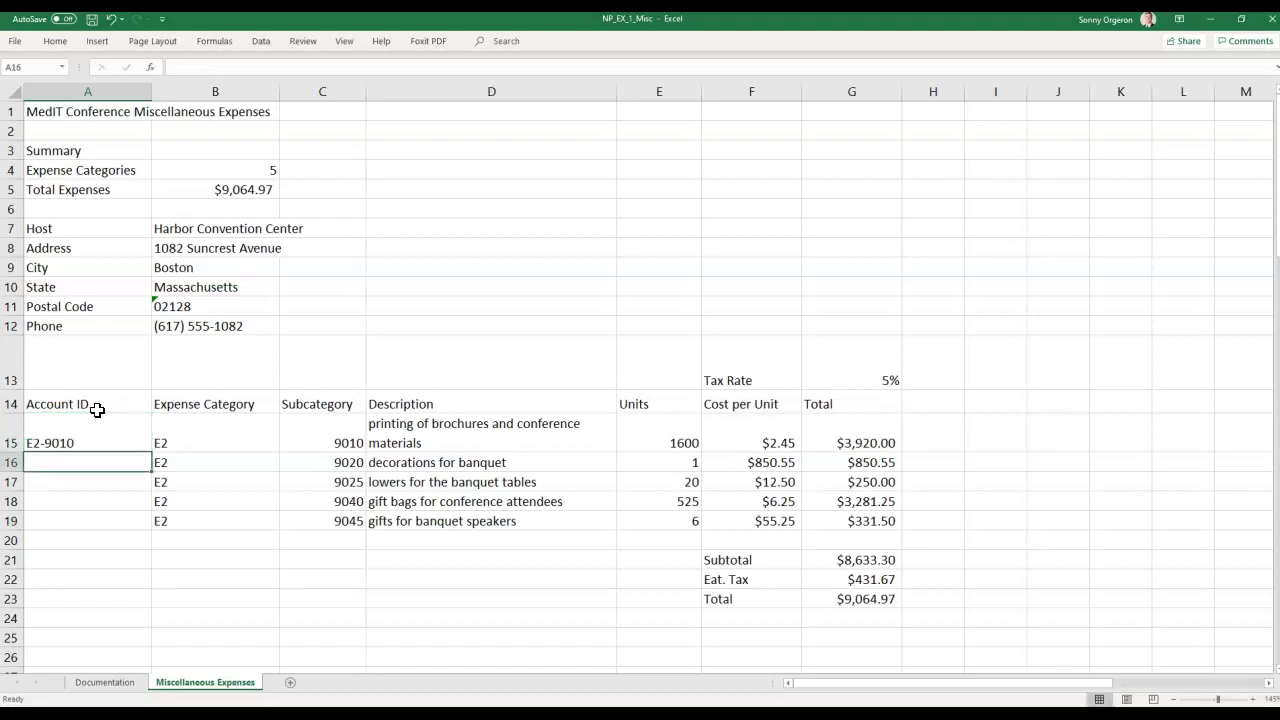
pyautogui.write('E2')
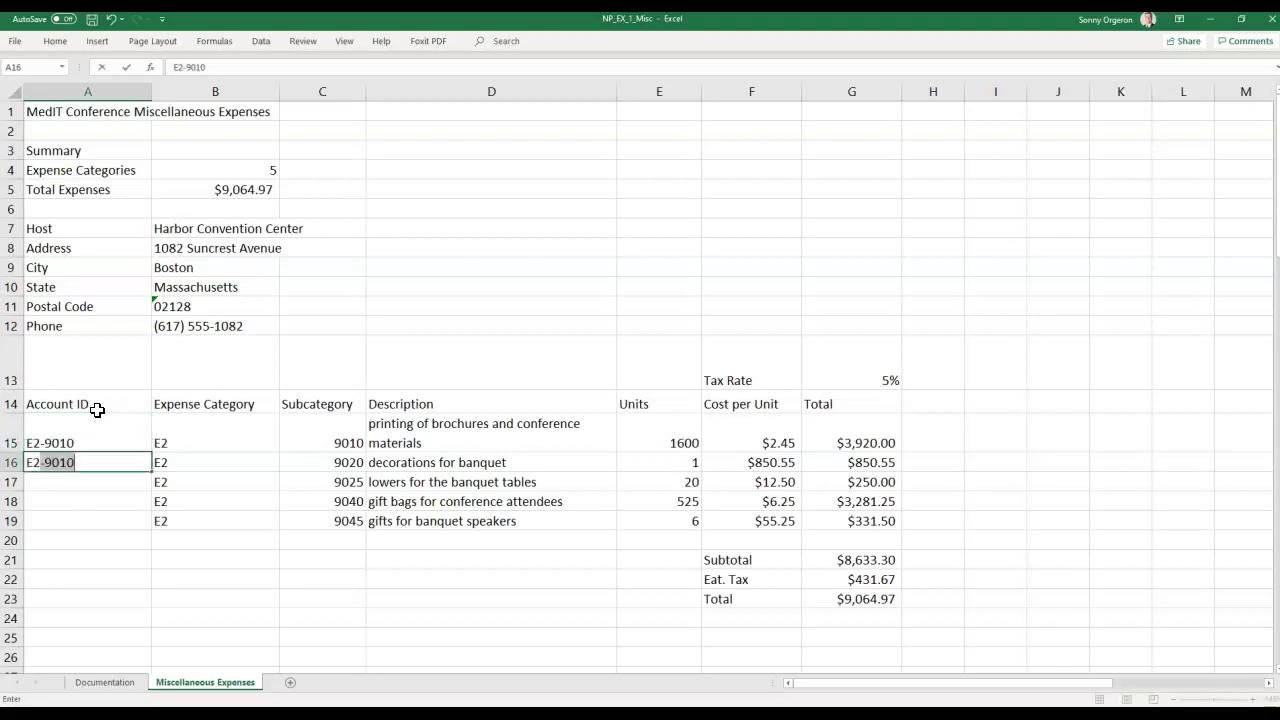
pyautogui.write('-90')
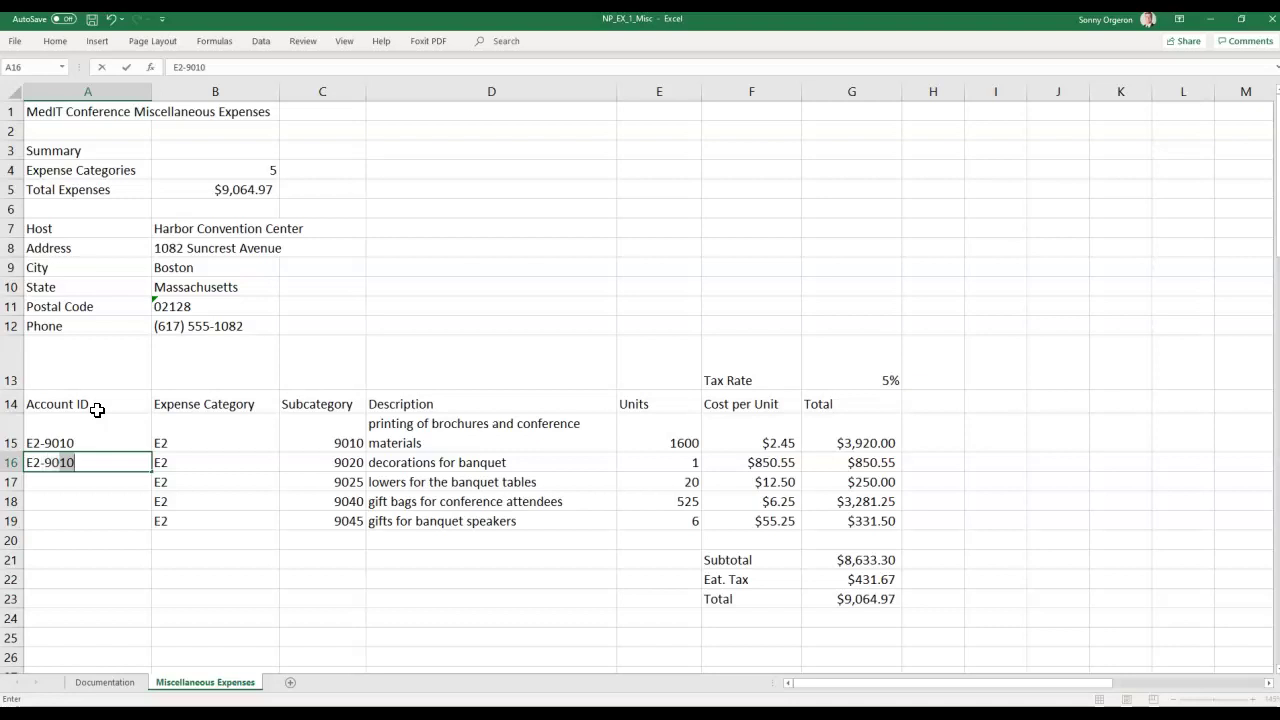
pyautogui.write('20')
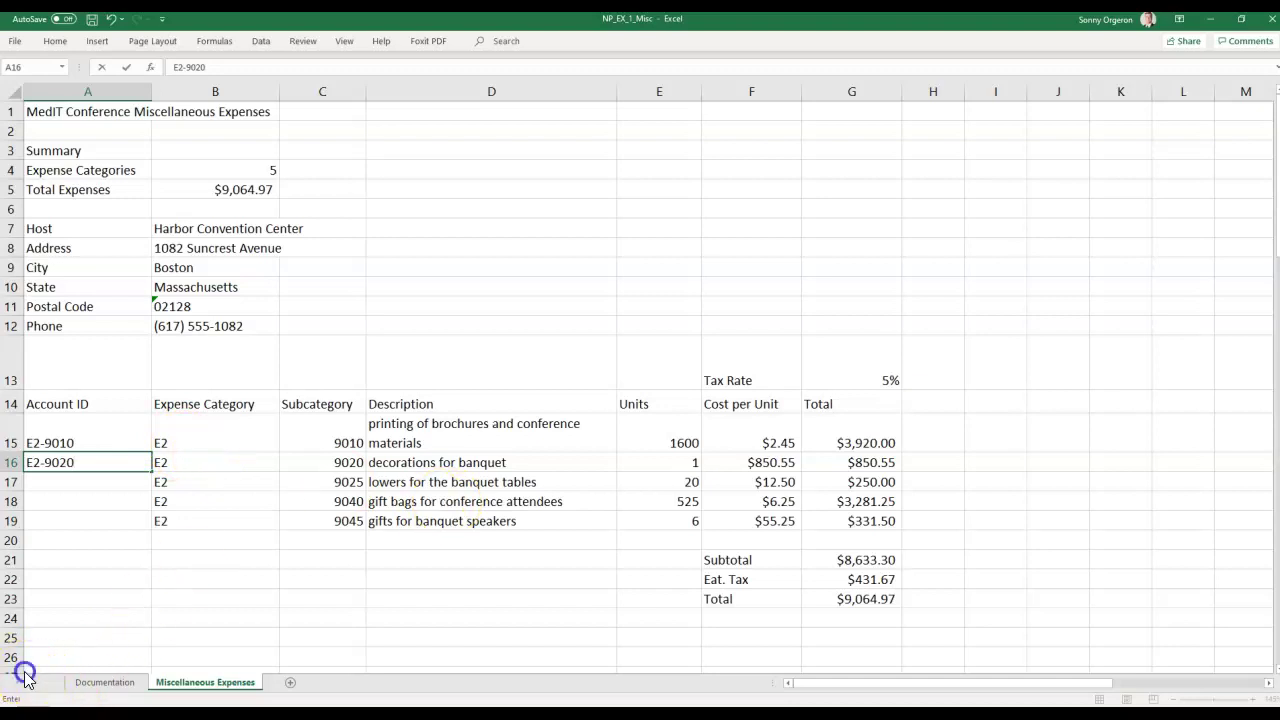
# Enter E2-9010 and E2-9020 in A15:A16, then accept Flash Fill for E2-9025, E2-9040 and E2-9045.
pyautogui.click(74, 433)
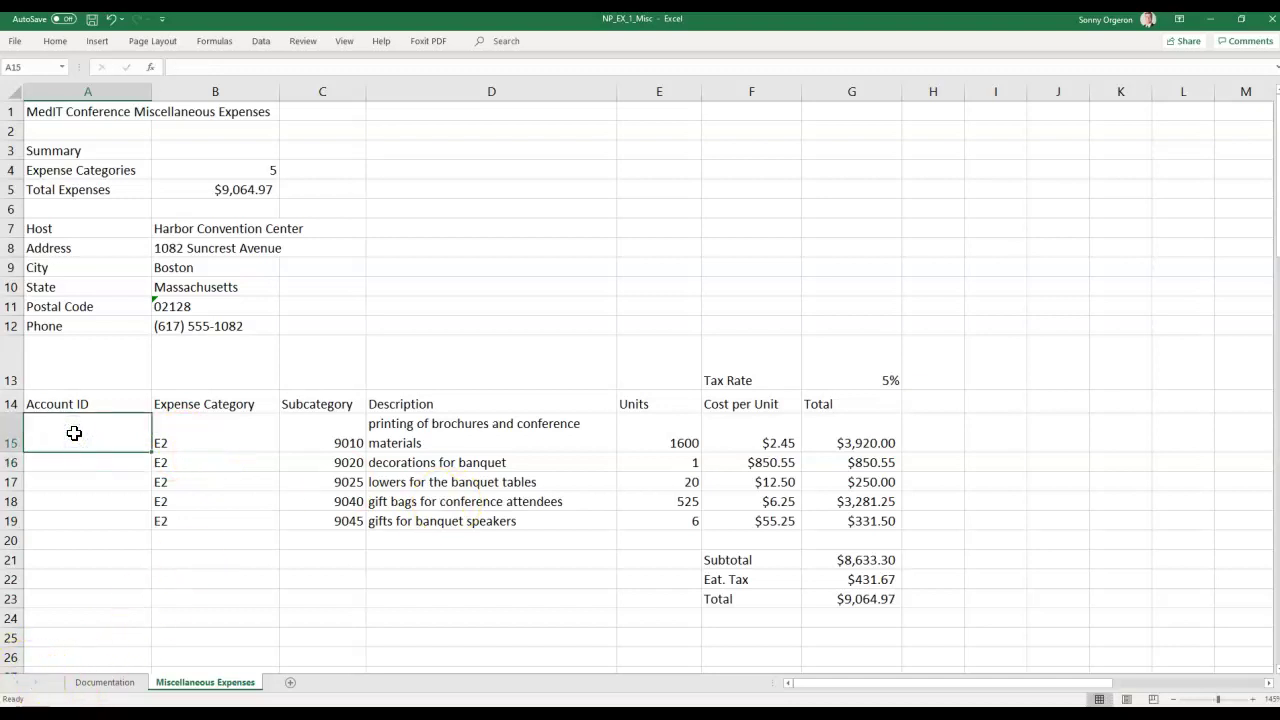
pyautogui.write('E2')
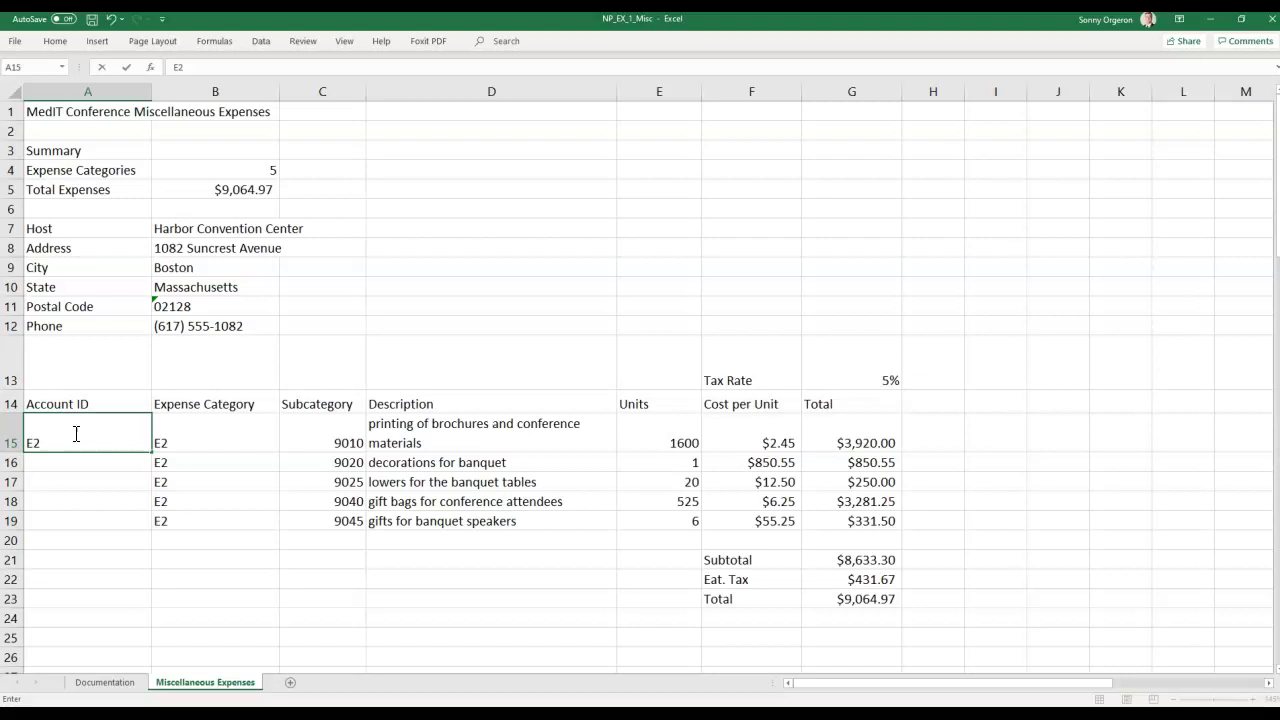
pyautogui.write('-9010')
pyautogui.press('Return')
pyautogui.write('E2-90')
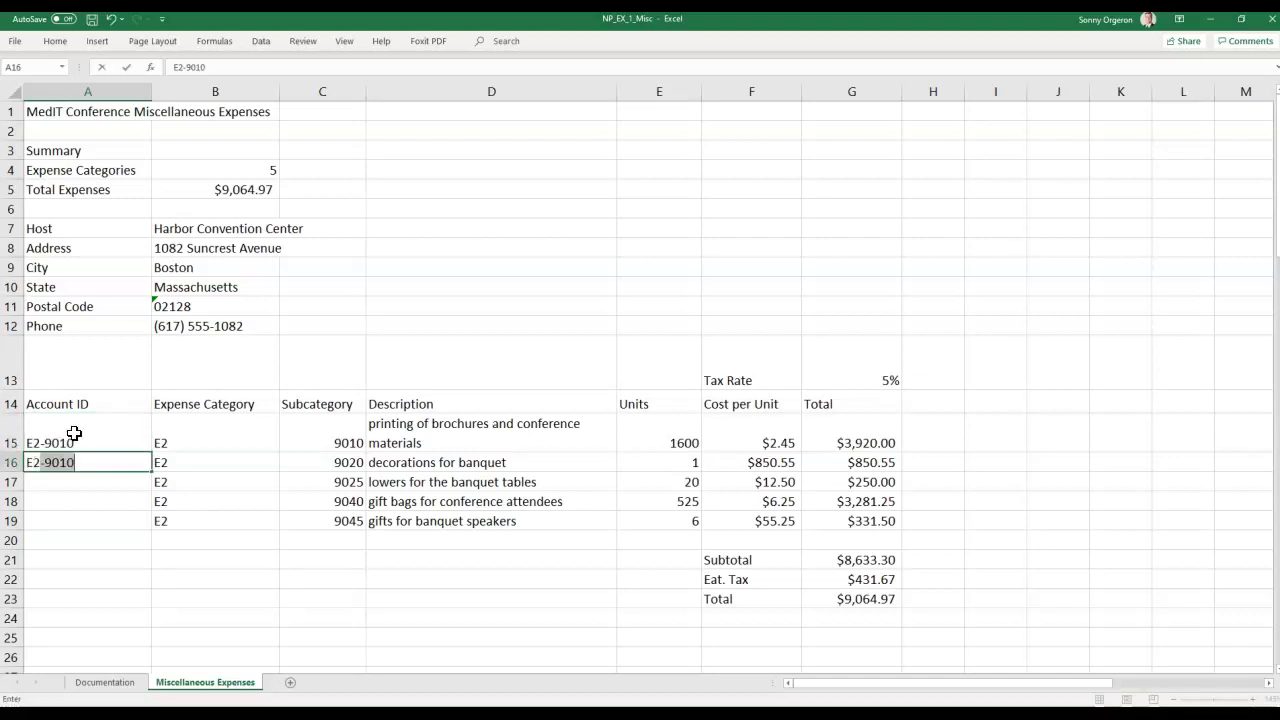
pyautogui.write('20')
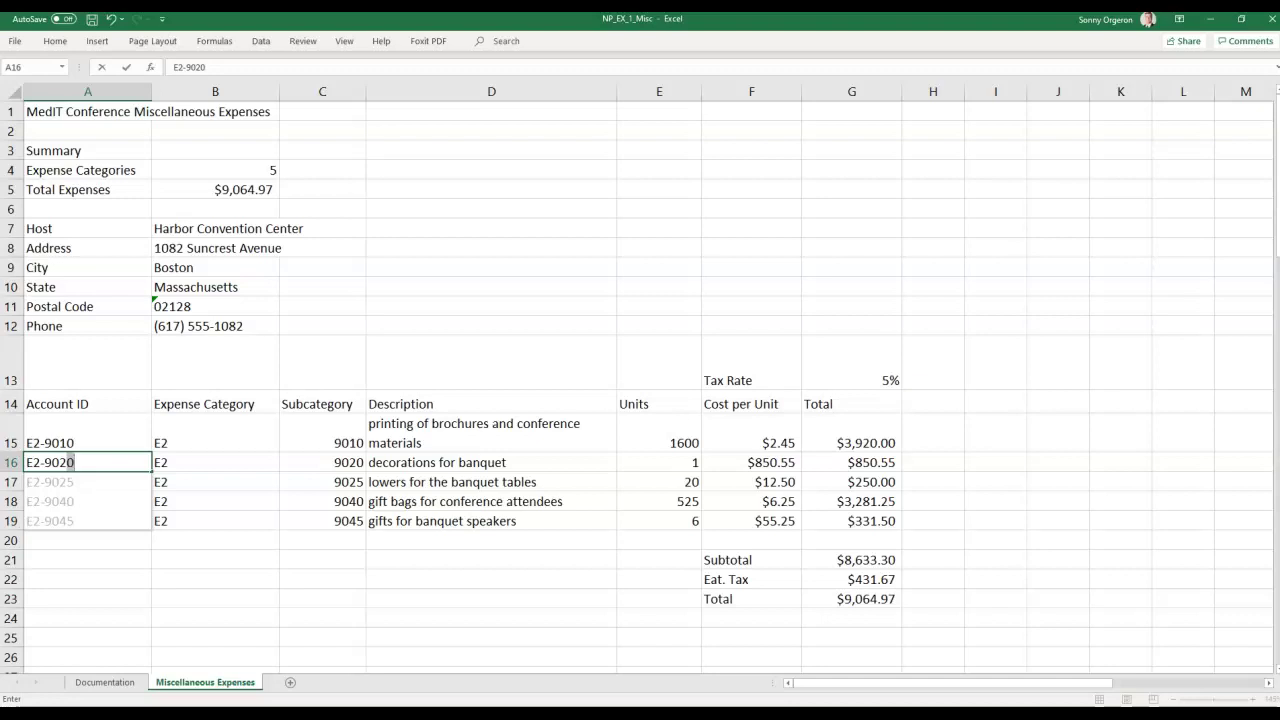
pyautogui.press('Return')
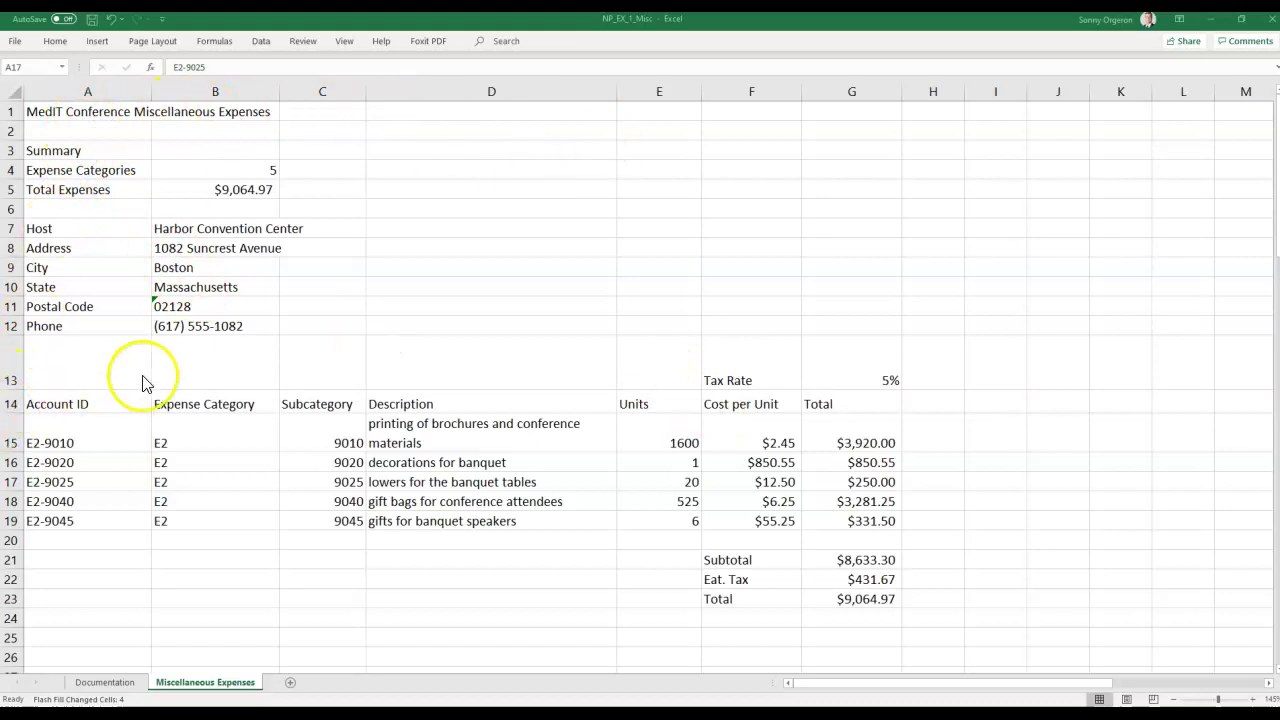
pyautogui.click(748, 372)
# Apply All Borders to the Tax Rate label and 5% value in F13:G13, then start selecting the expense table.
pyautogui.moveTo(764, 369); pyautogui.dragTo(838, 368)
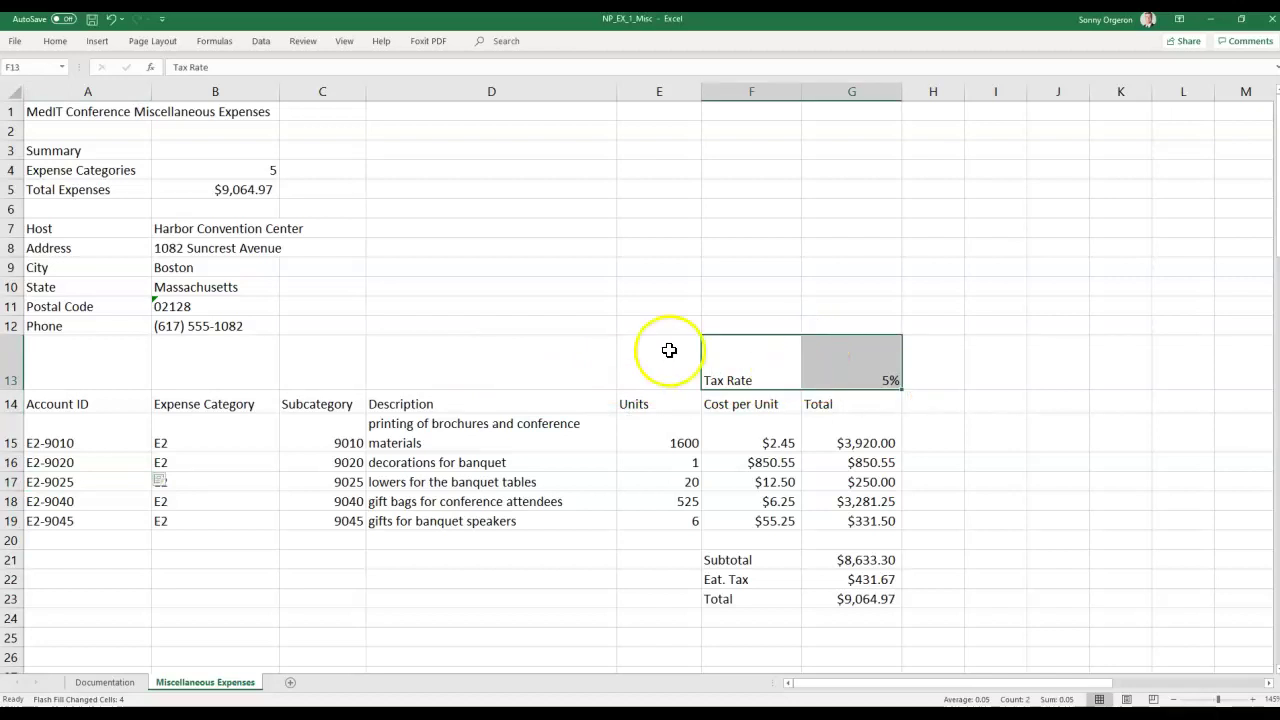
pyautogui.click(55, 41)
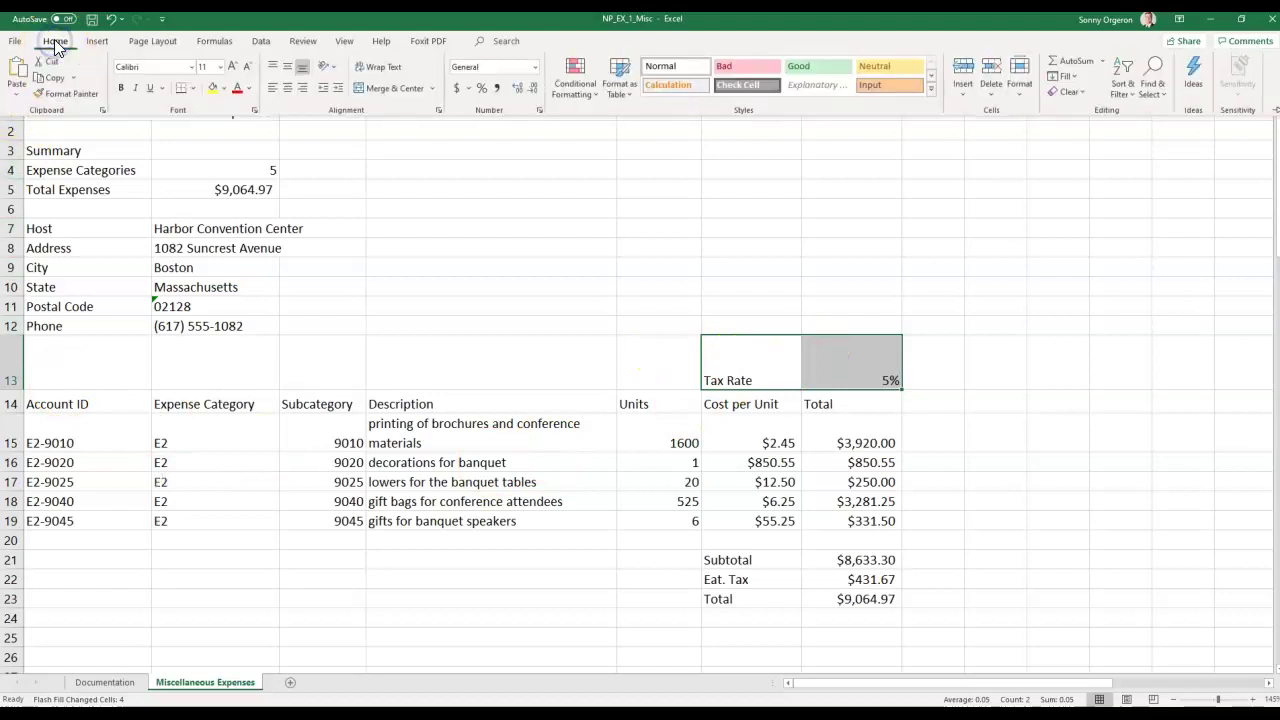
pyautogui.click(193, 90)
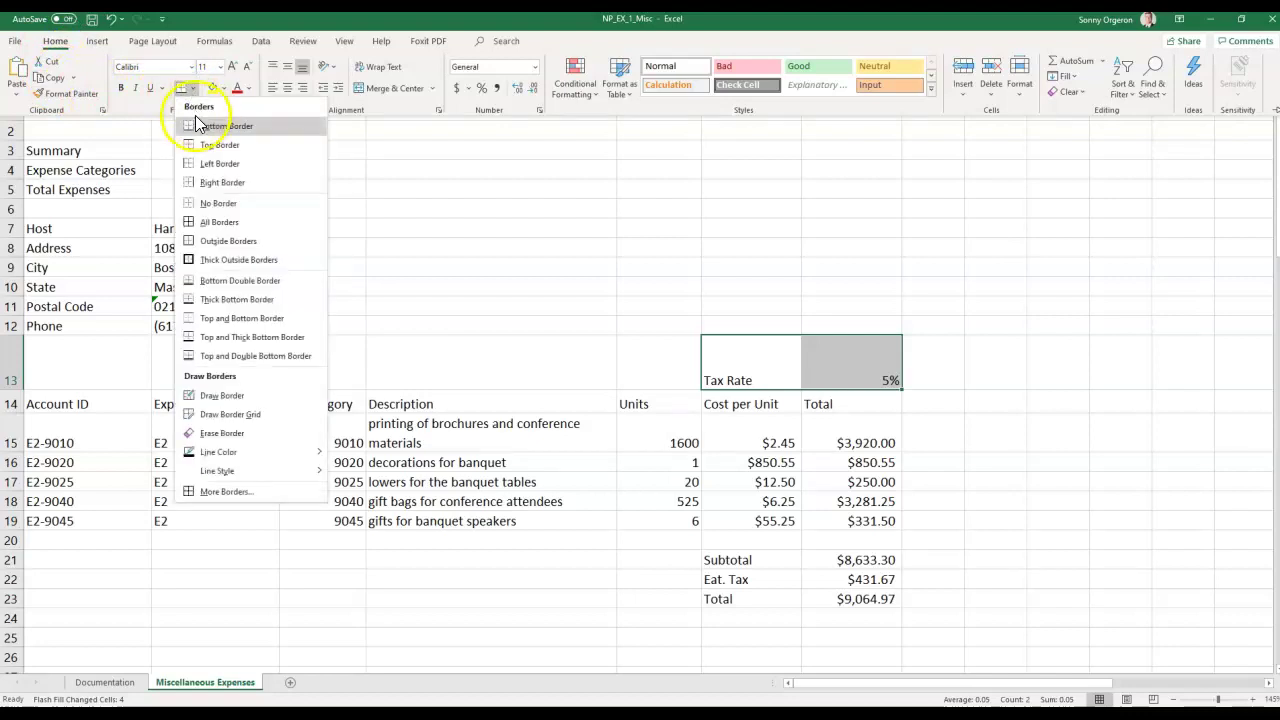
pyautogui.click(215, 230)
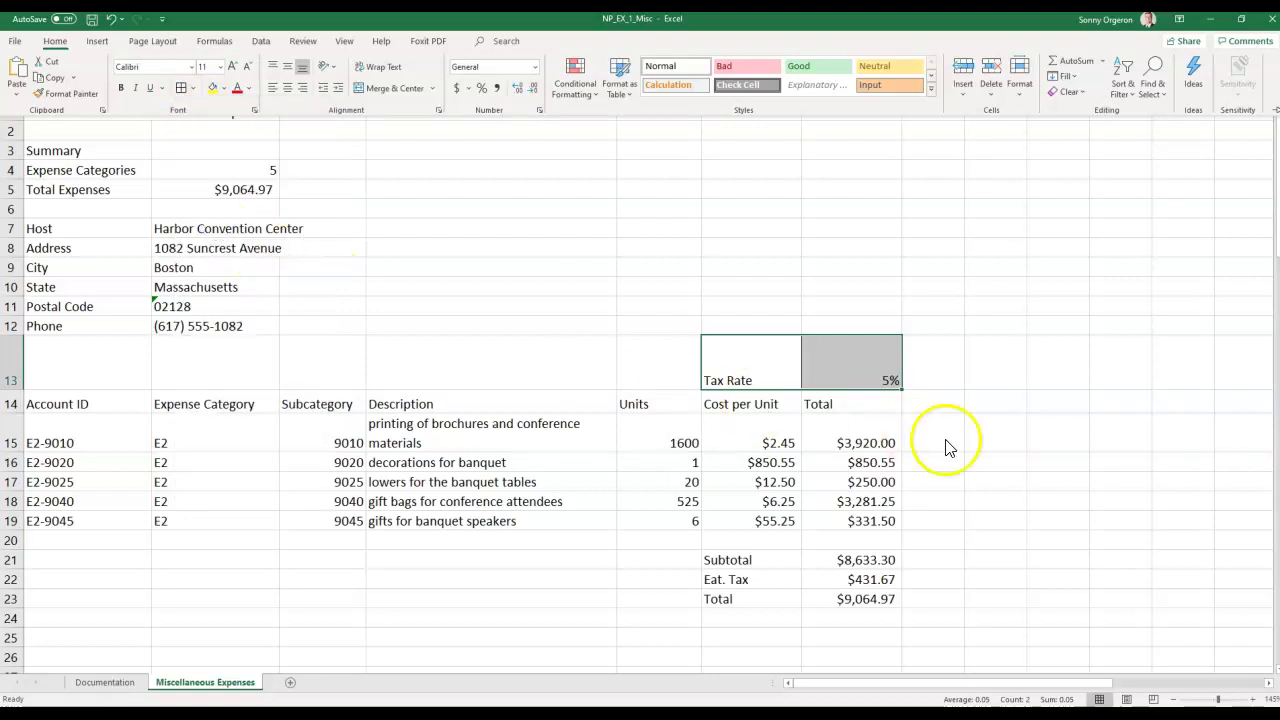
pyautogui.click(968, 417)
pyautogui.click(938, 370)
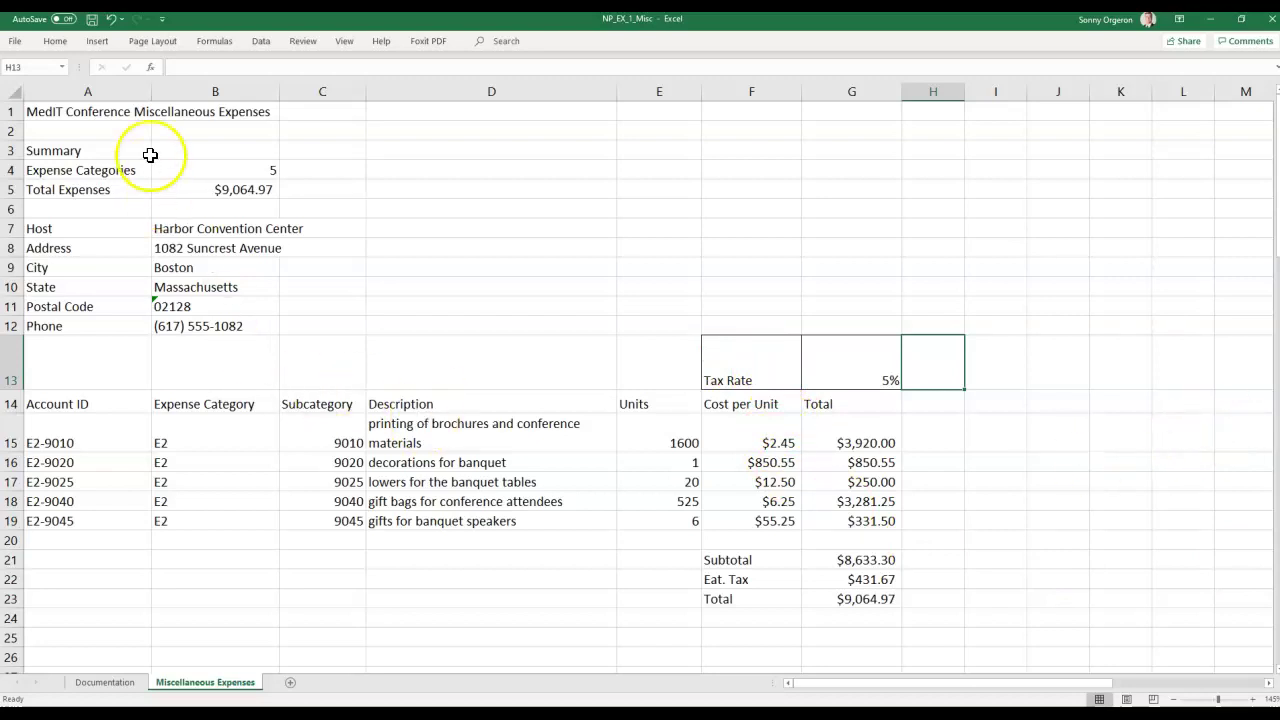
pyautogui.click(52, 403)
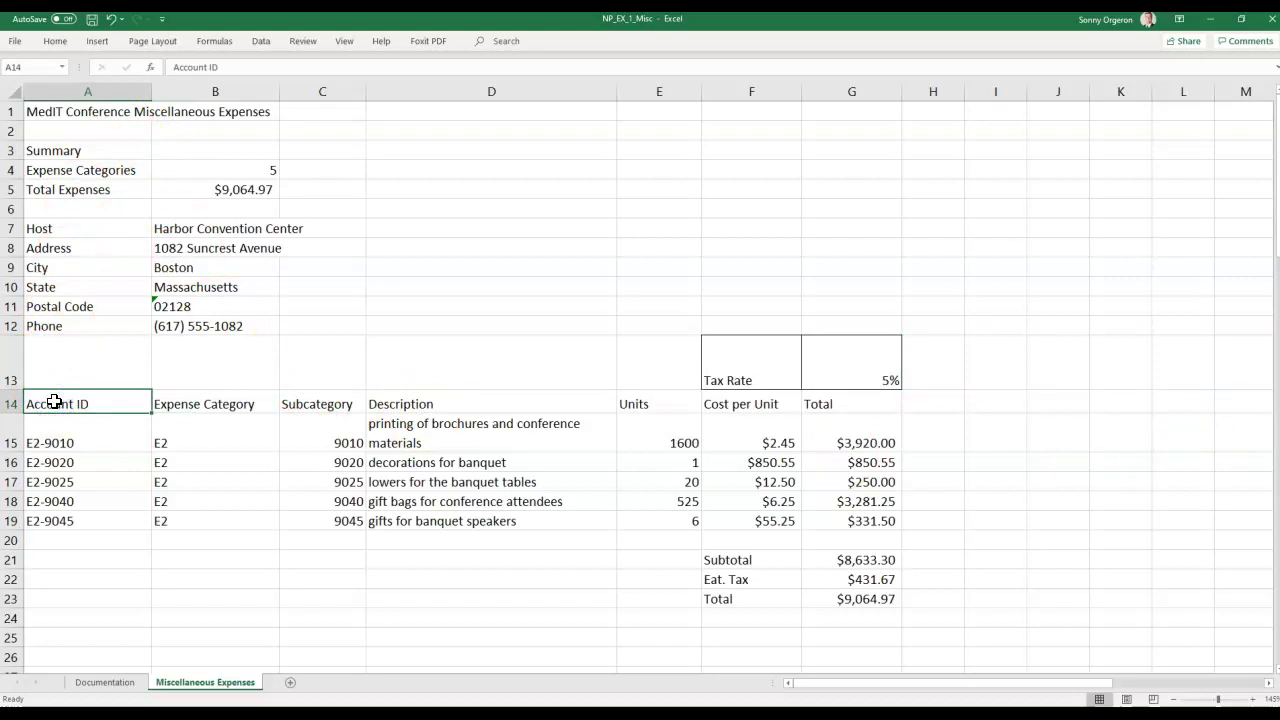
pyautogui.moveTo(54, 402); pyautogui.dragTo(842, 523)
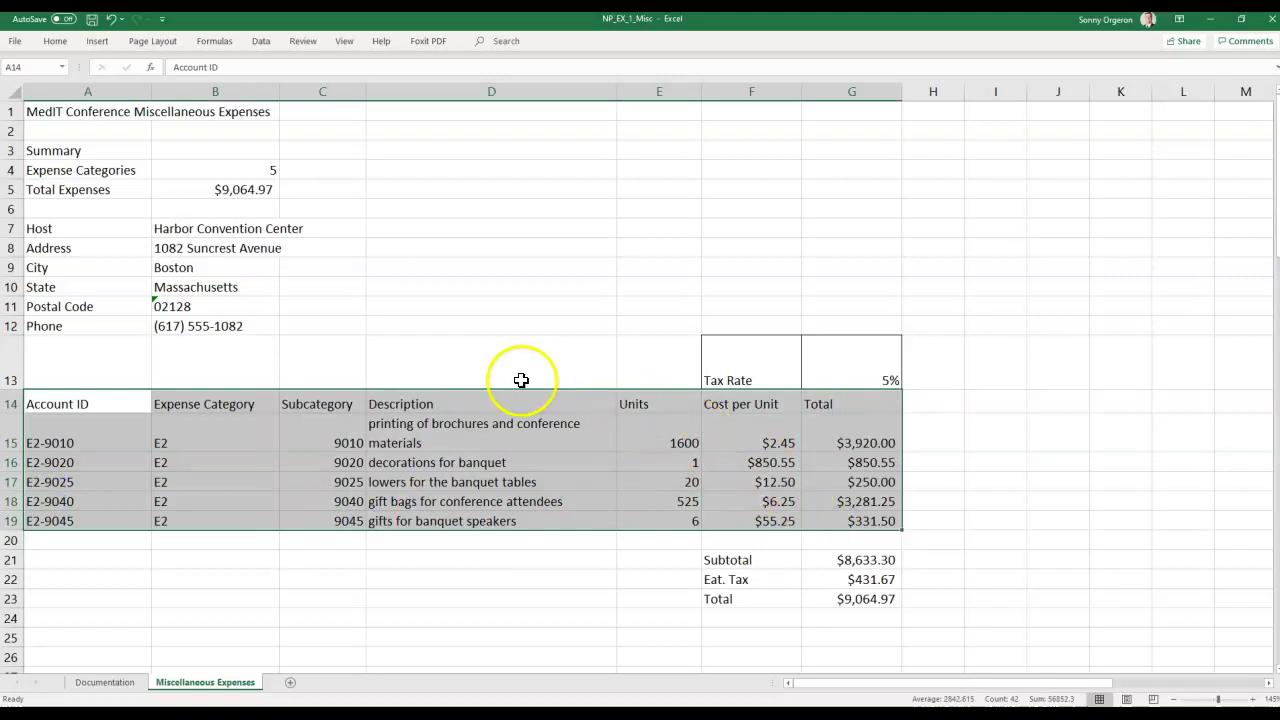
# Apply All Borders to the A14:G19 expense table and the F21:G23 subtotal, tax and total cells.
pyautogui.moveTo(889, 521)
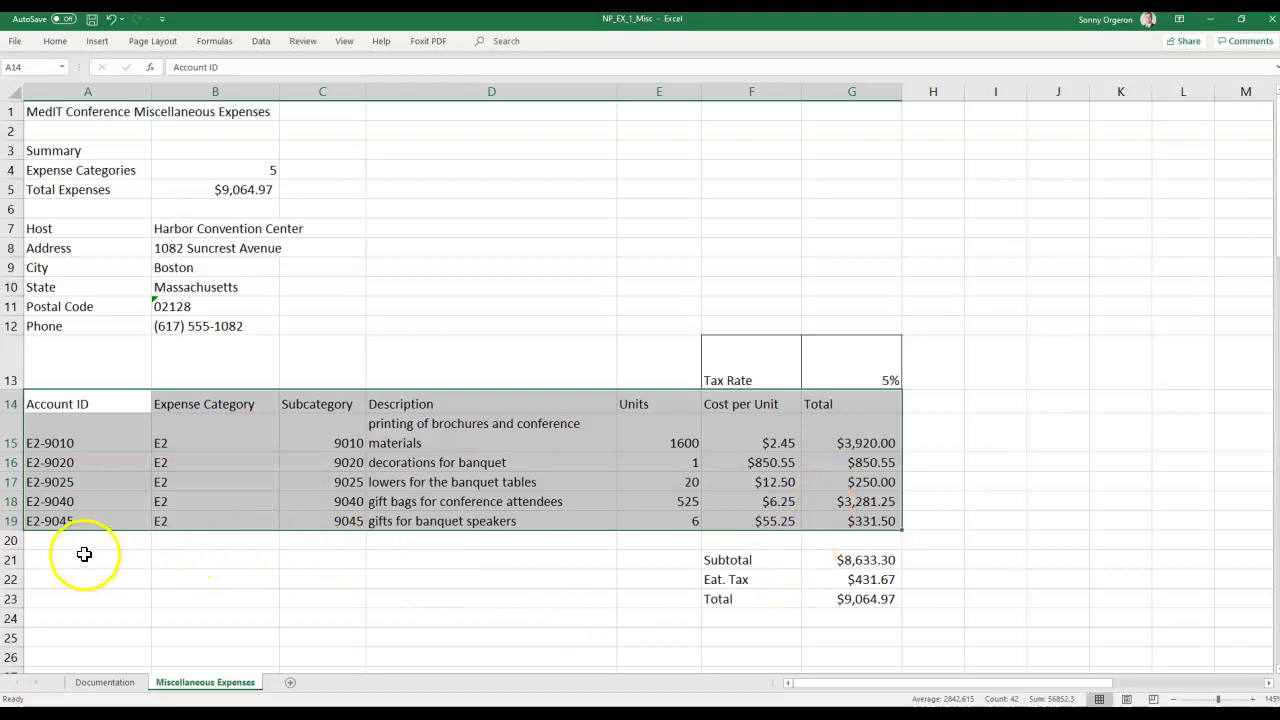
pyautogui.click(747, 560)
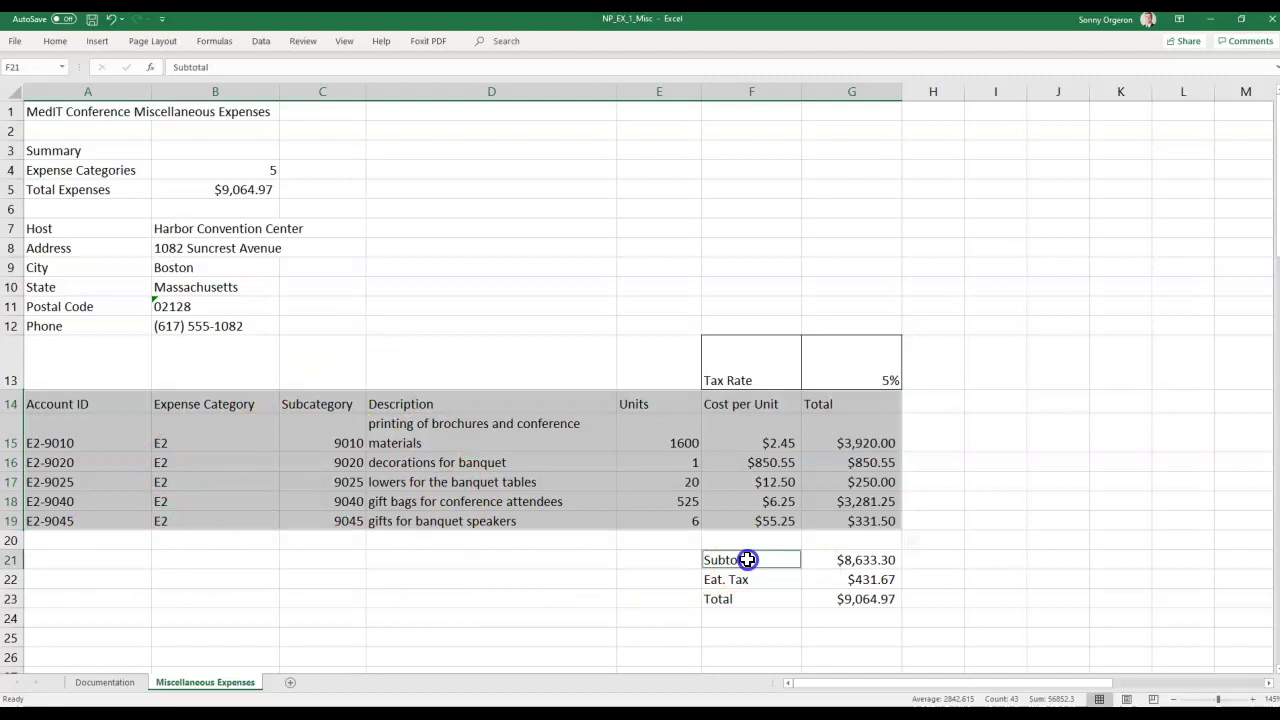
pyautogui.moveTo(747, 560); pyautogui.dragTo(844, 595)
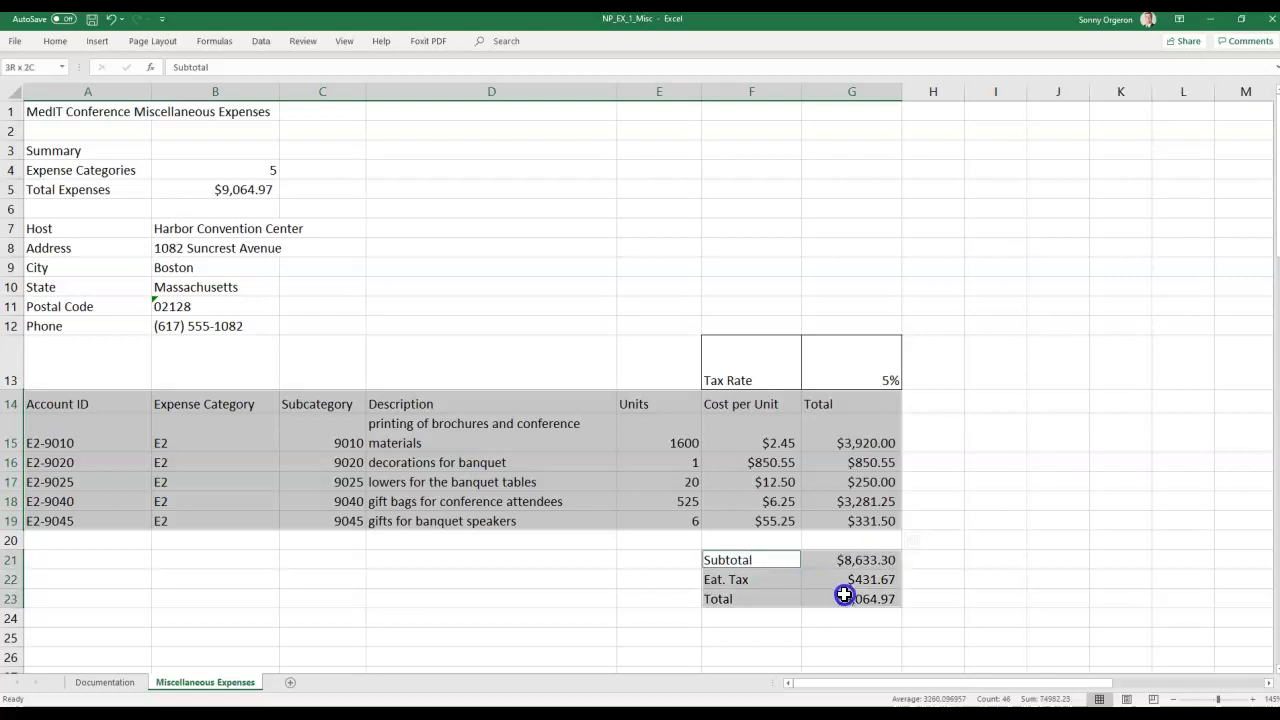
pyautogui.moveTo(844, 595); pyautogui.dragTo(844, 596)
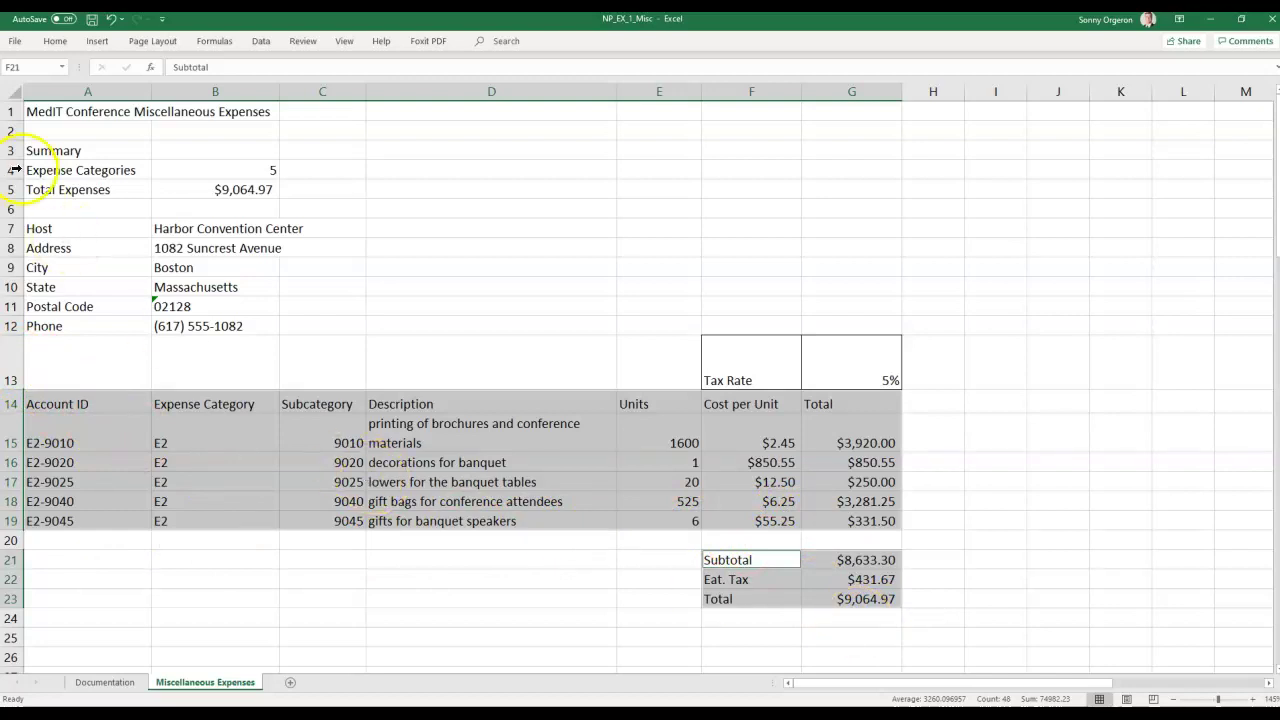
pyautogui.click(53, 44)
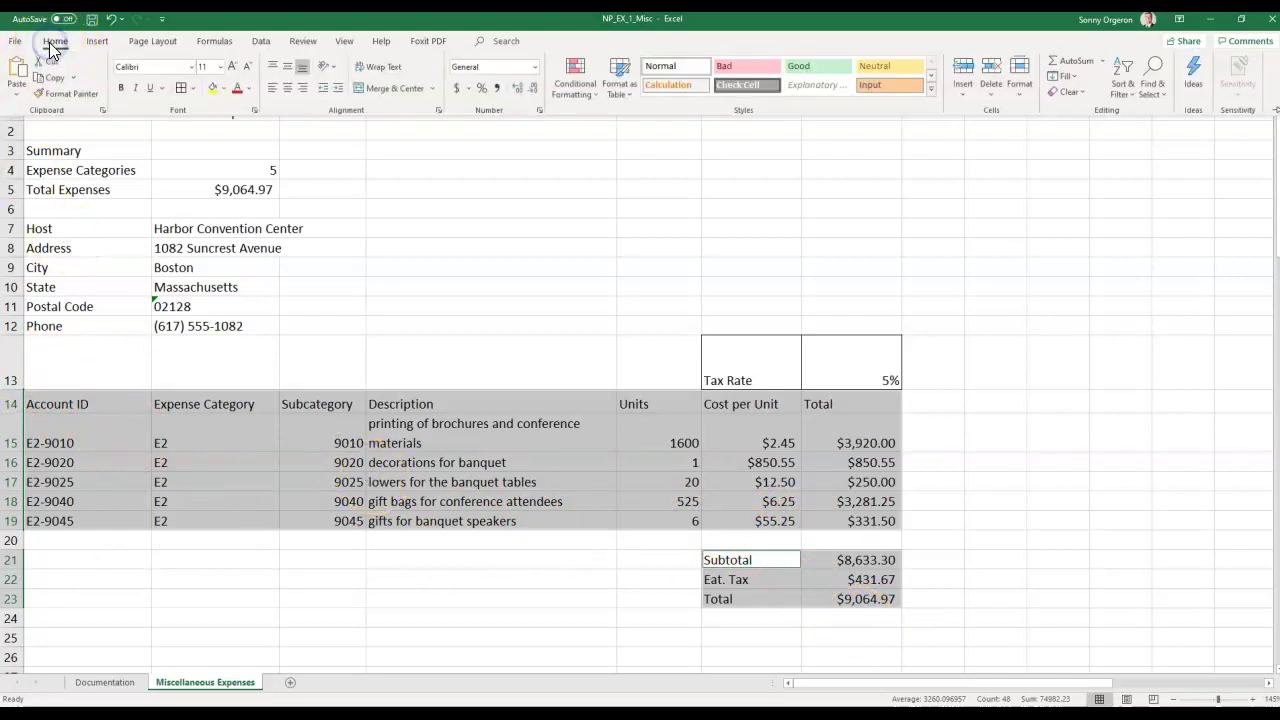
pyautogui.click(191, 88)
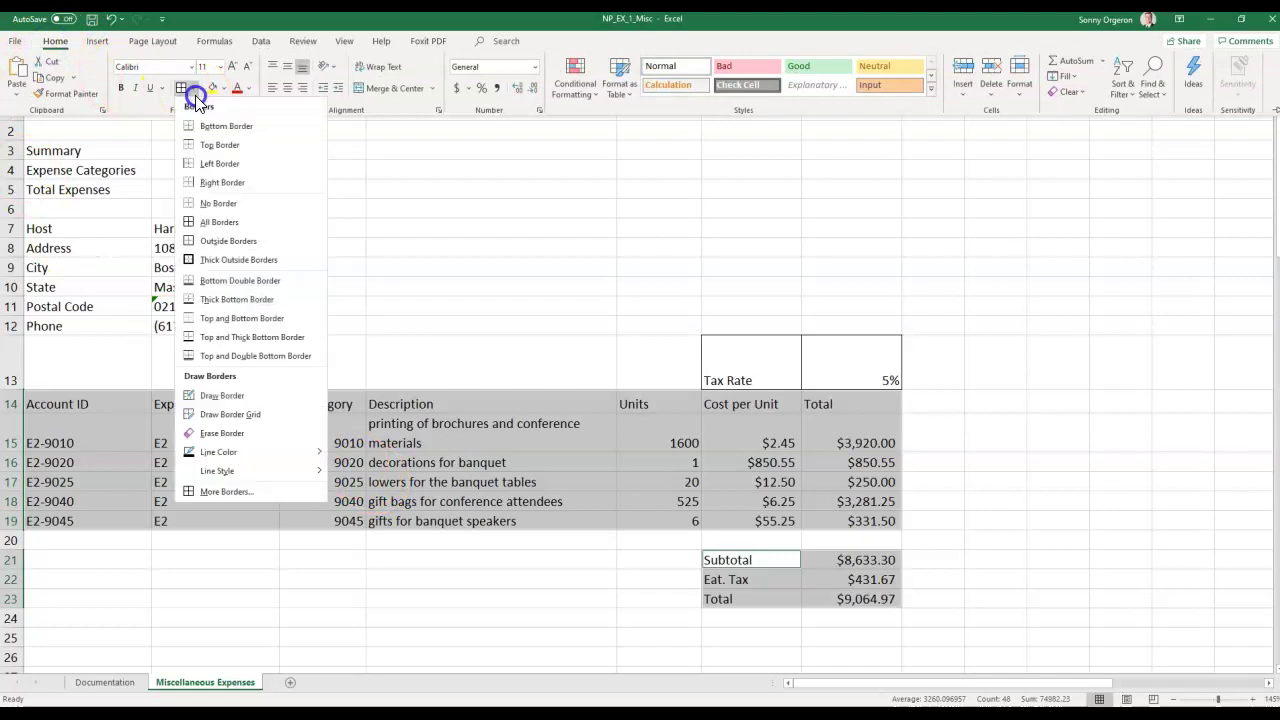
pyautogui.click(227, 224)
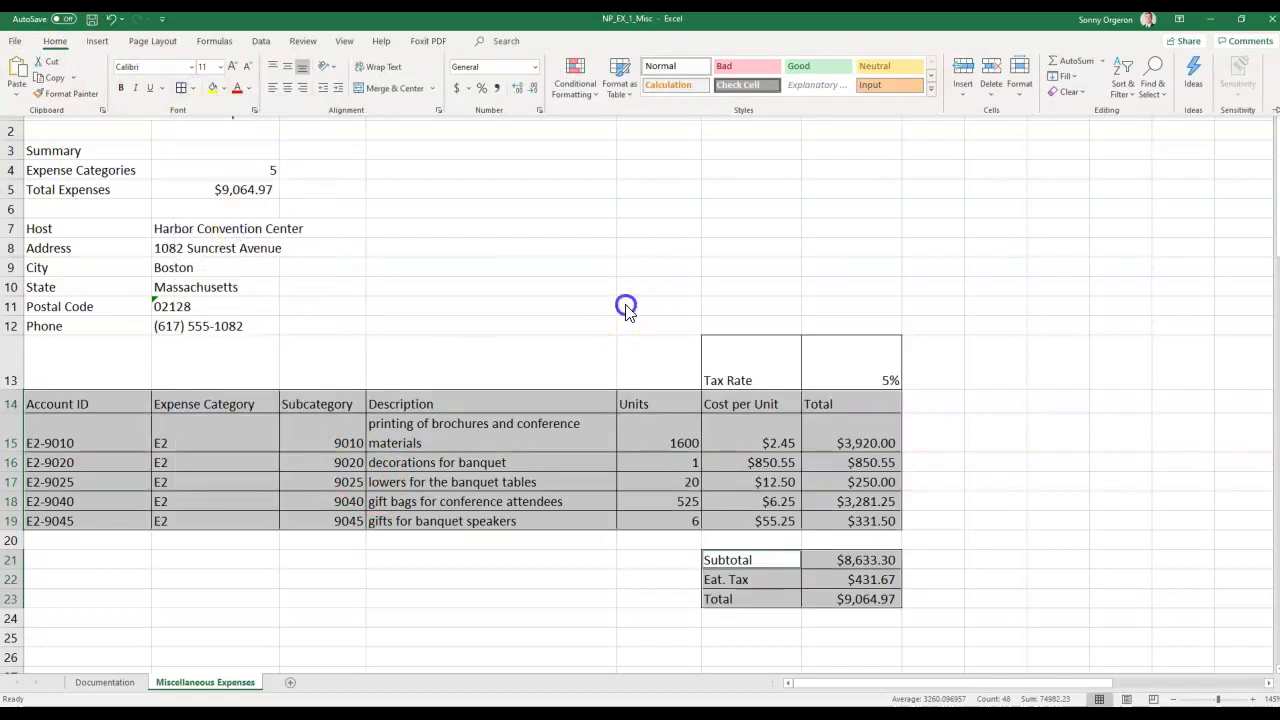
pyautogui.click(515, 580)
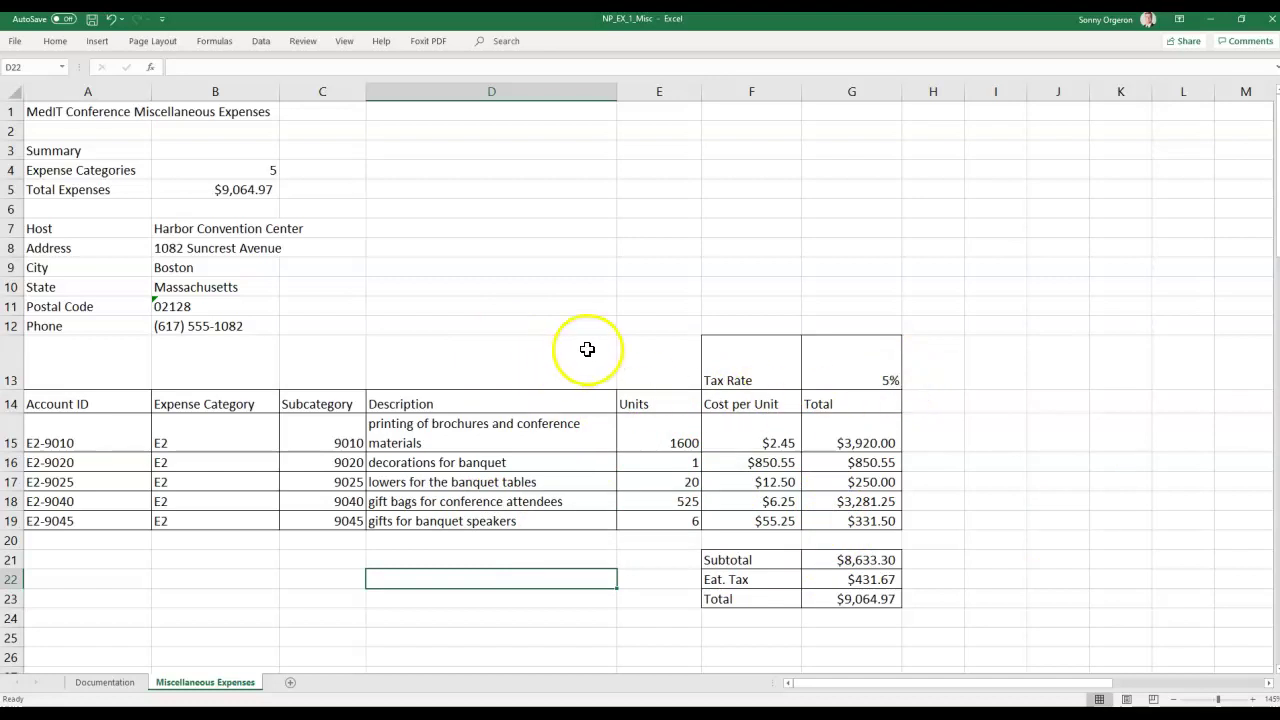
pyautogui.moveTo(91, 403); pyautogui.dragTo(828, 513)
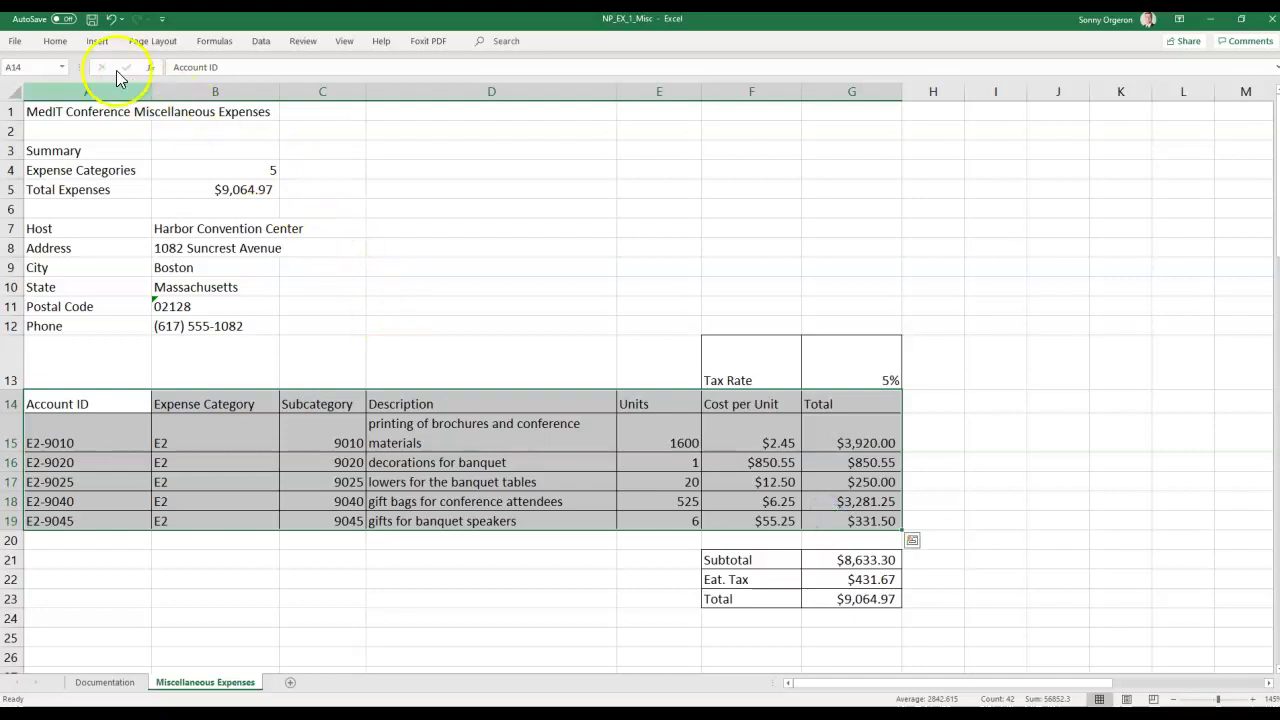
pyautogui.click(749, 582)
pyautogui.click(737, 559)
pyautogui.moveTo(737, 559); pyautogui.dragTo(855, 596)
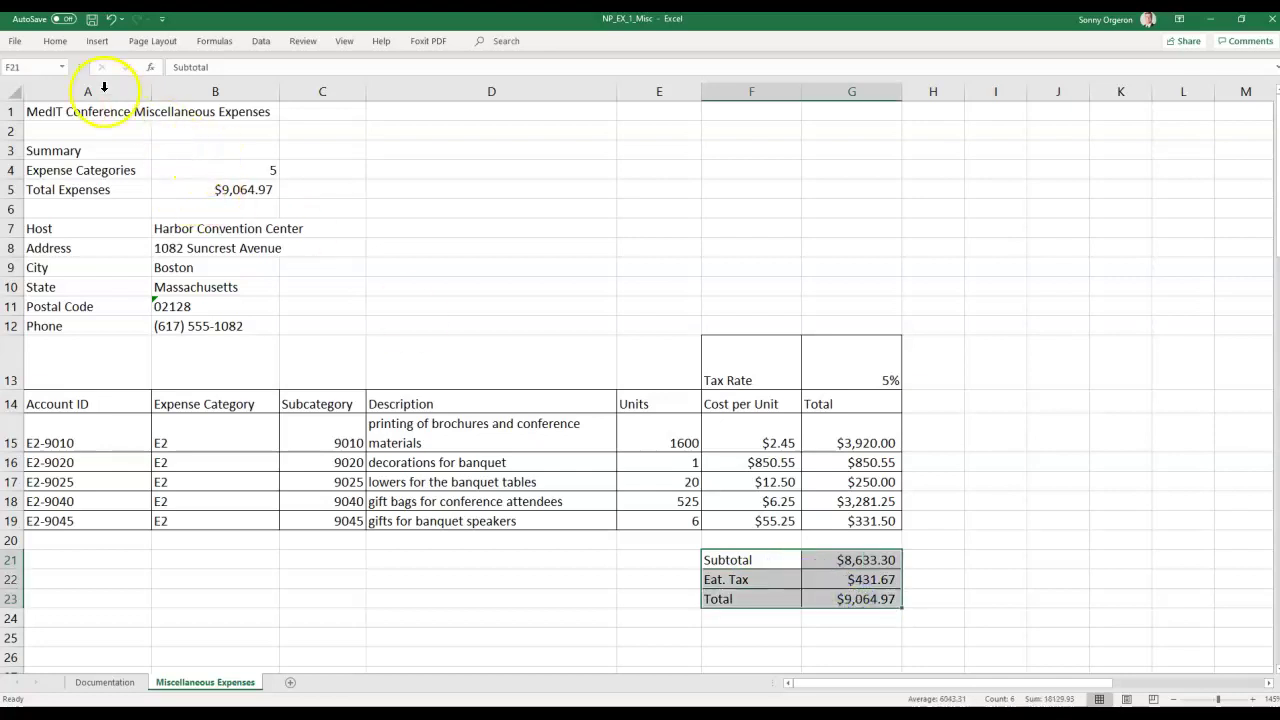
pyautogui.click(57, 40)
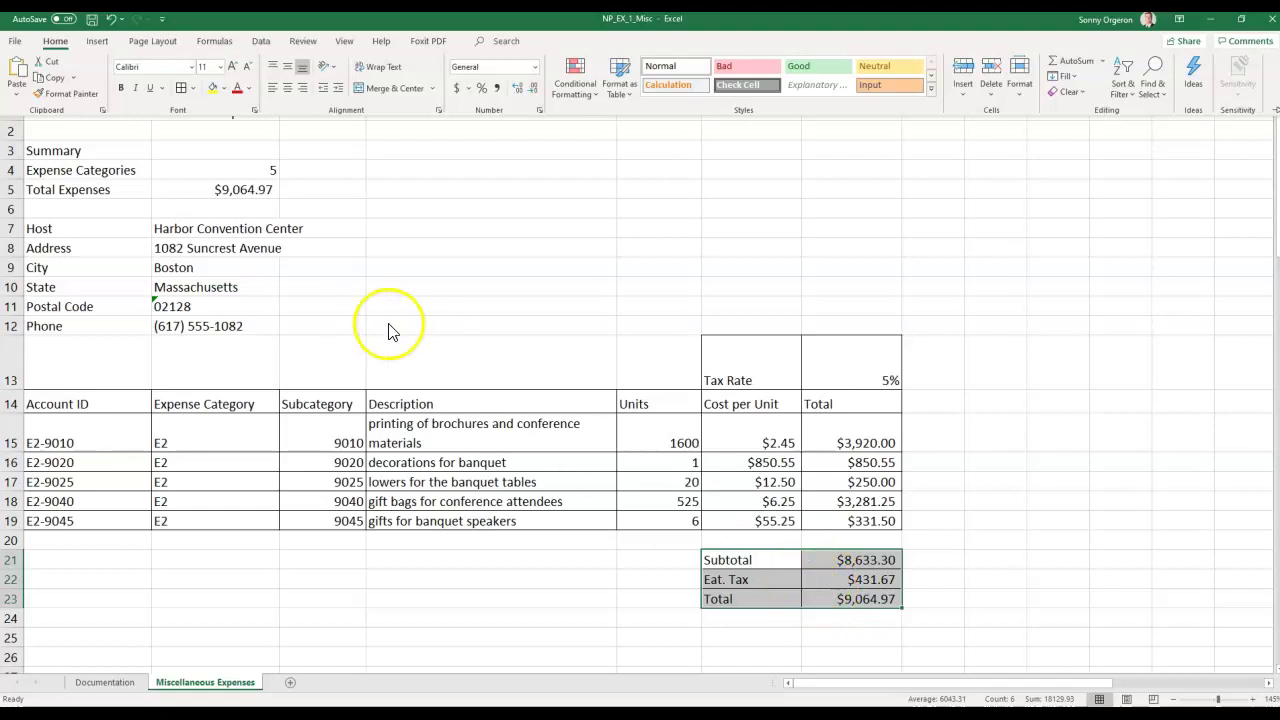
pyautogui.click(193, 88)
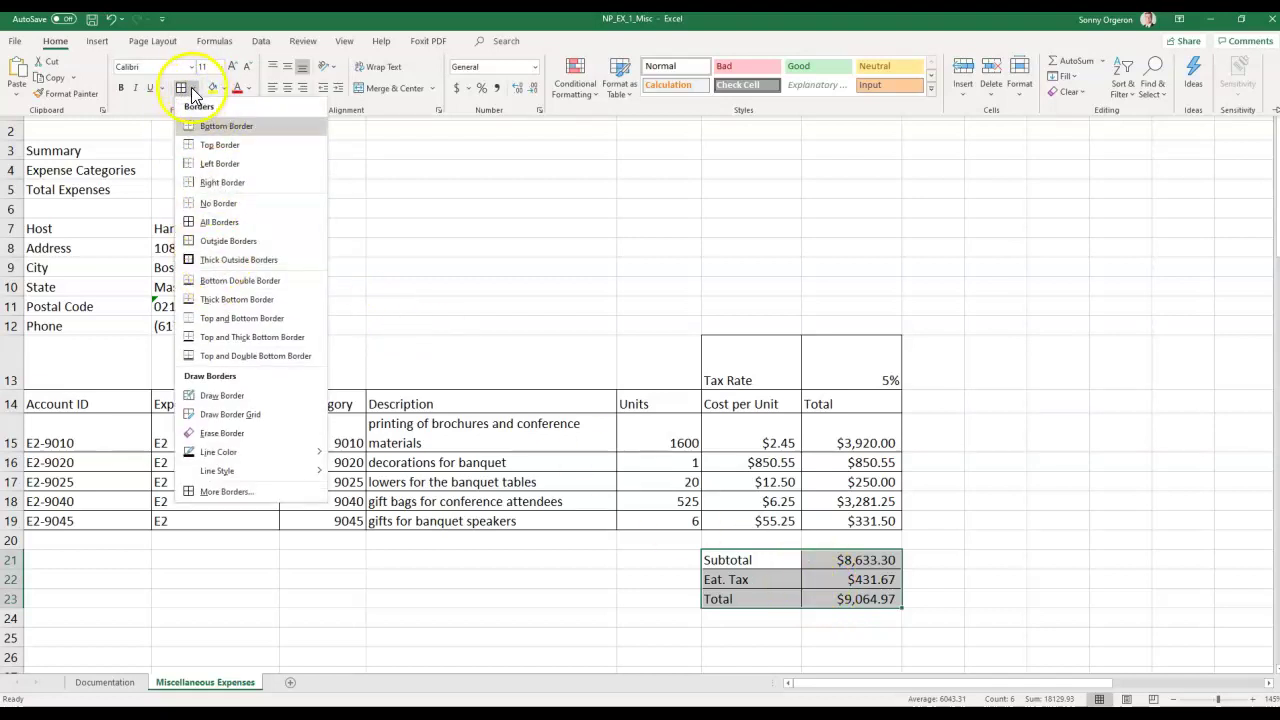
pyautogui.click(193, 88)
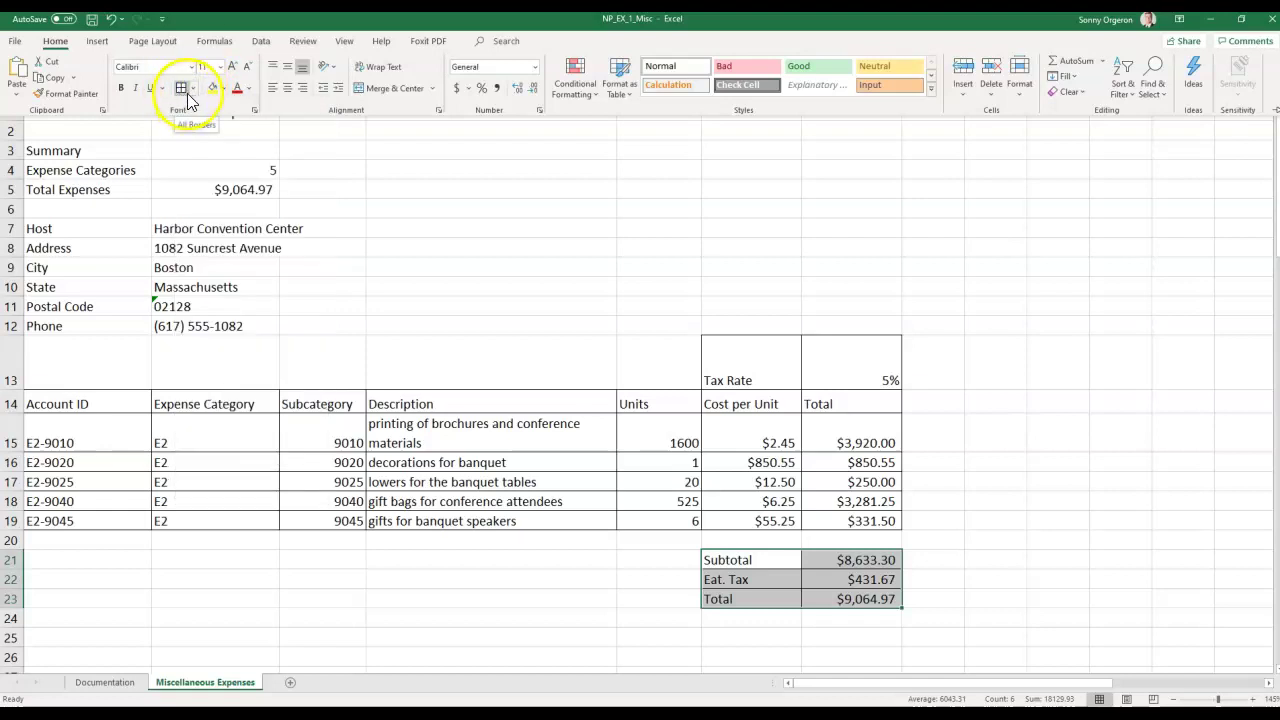
pyautogui.click(193, 89)
pyautogui.click(193, 89)
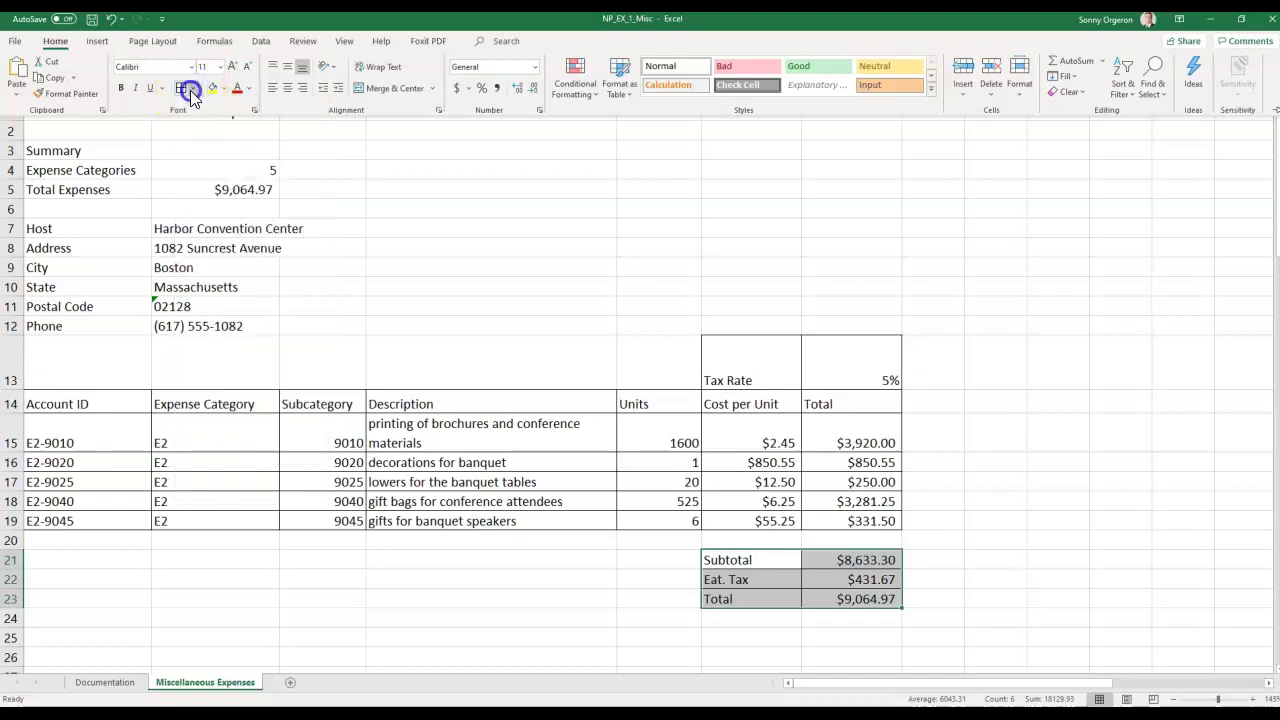
pyautogui.click(180, 88)
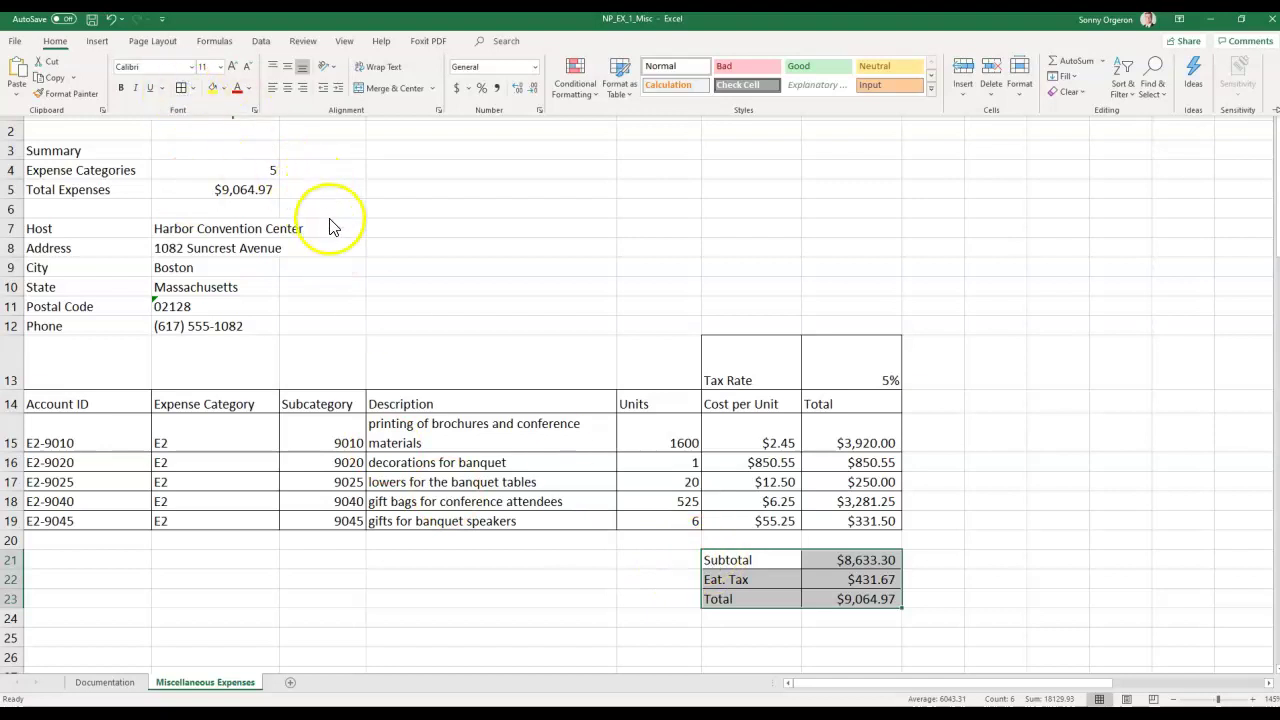
pyautogui.click(691, 561)
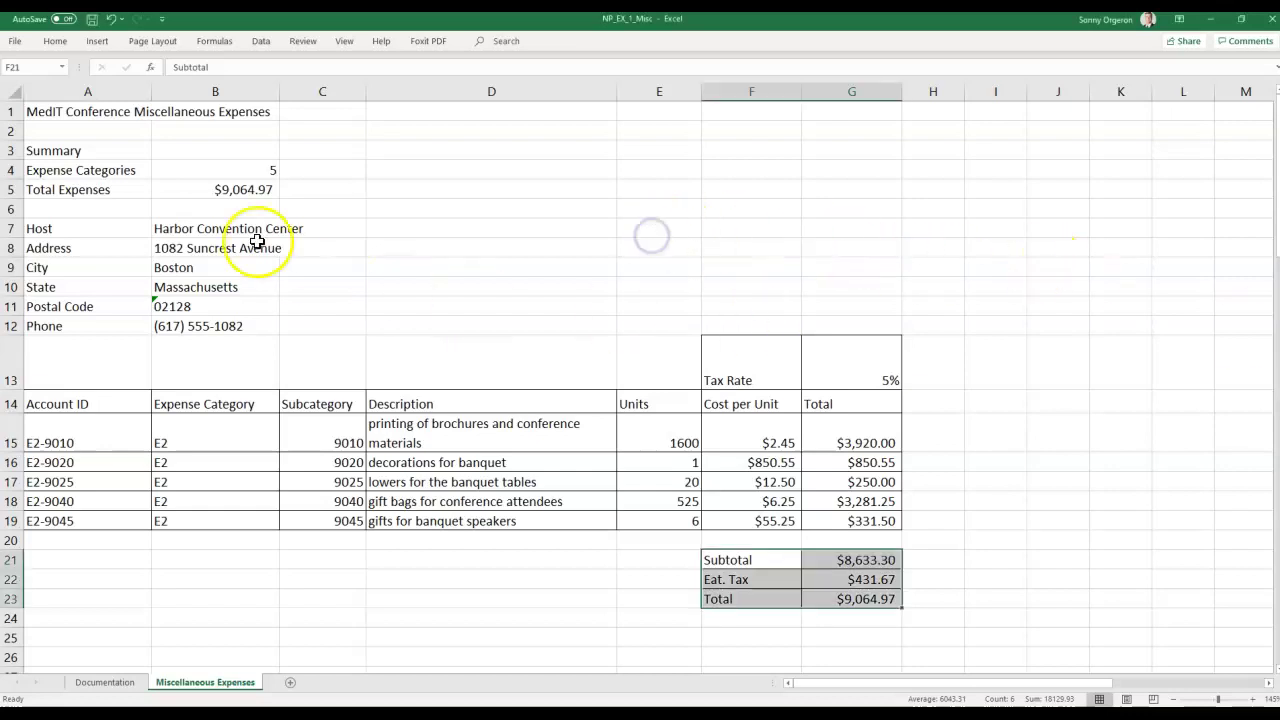
# Make the 'MedIT Conference Miscellaneous Expenses' title in A1 24 pt, then save the workbook.
pyautogui.click(75, 117)
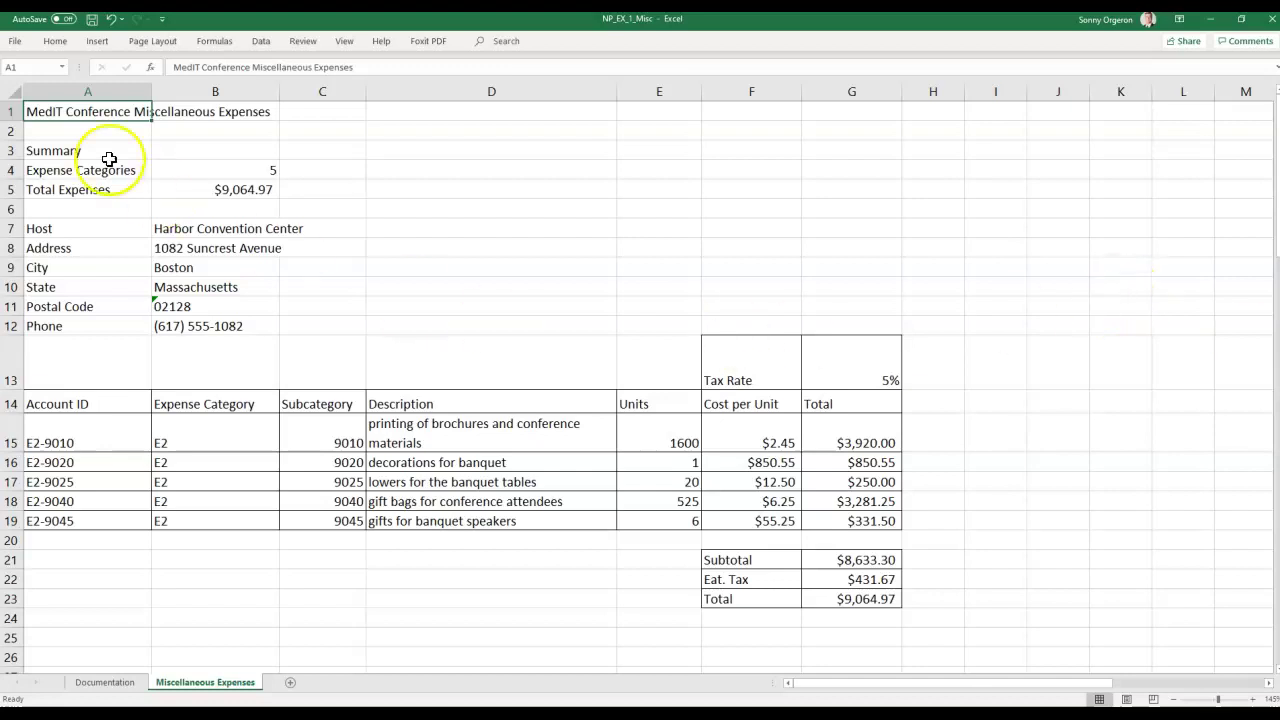
pyautogui.click(57, 42)
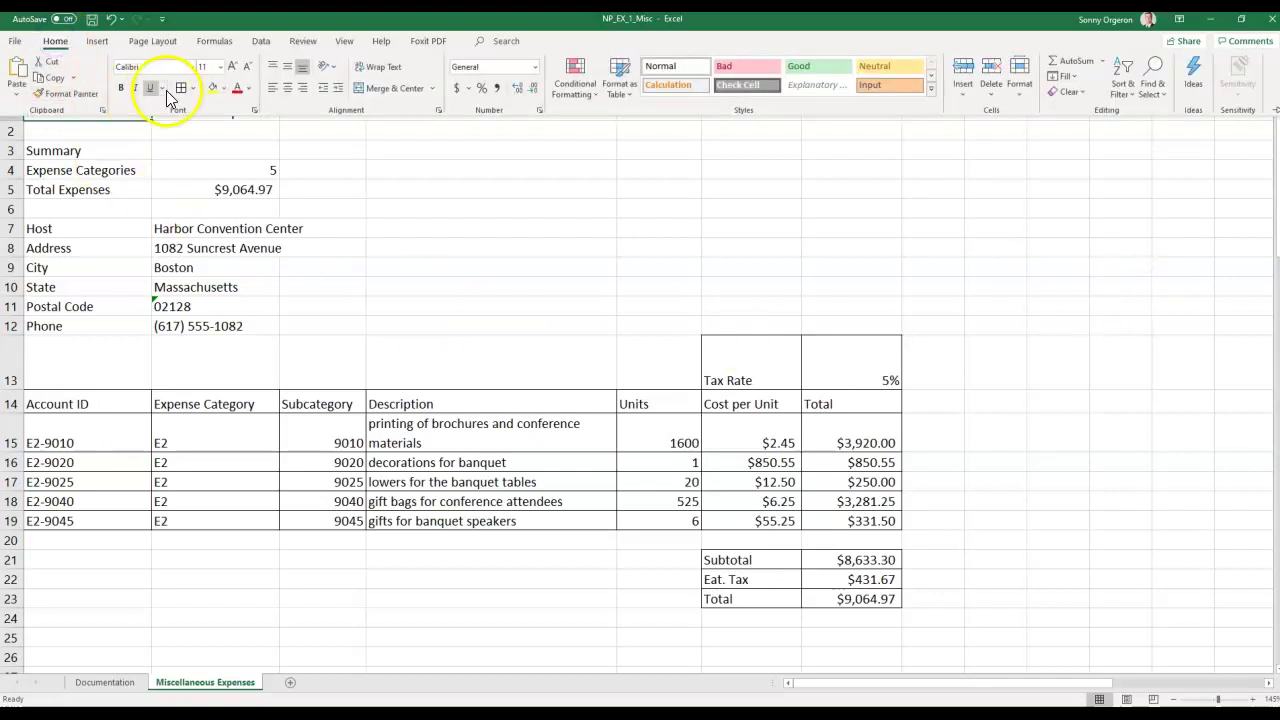
pyautogui.click(221, 68)
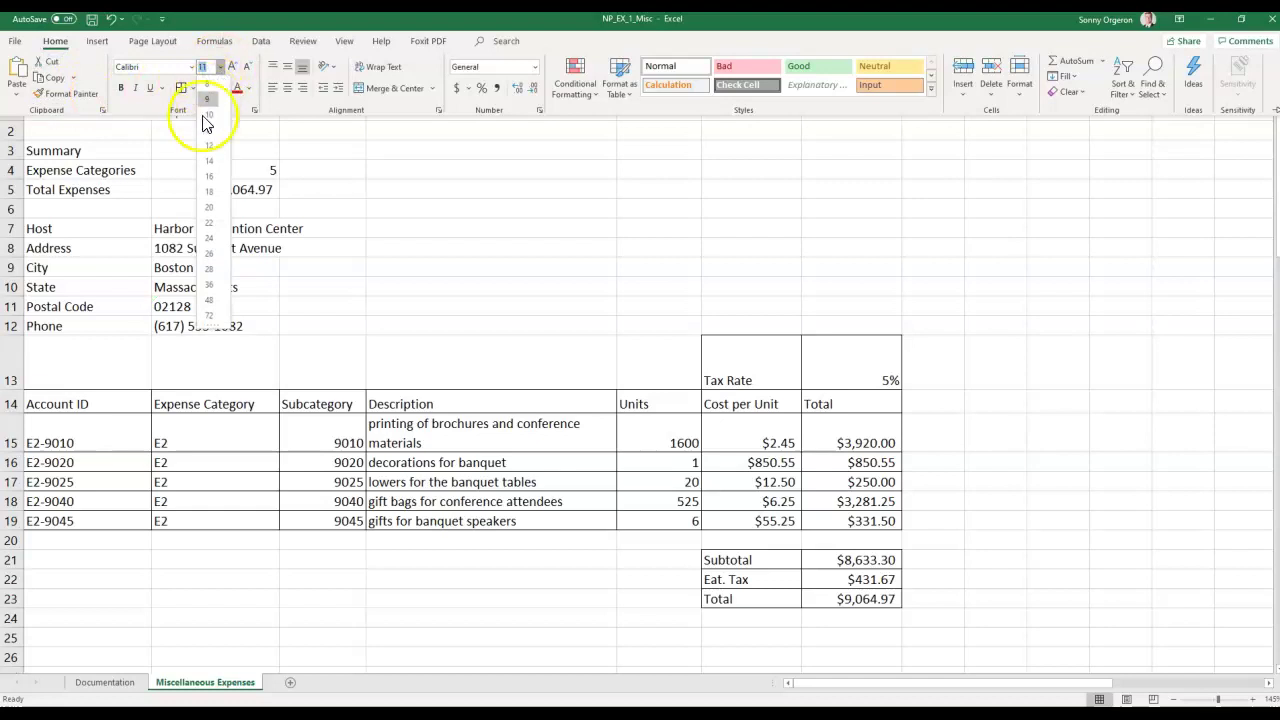
pyautogui.click(210, 239)
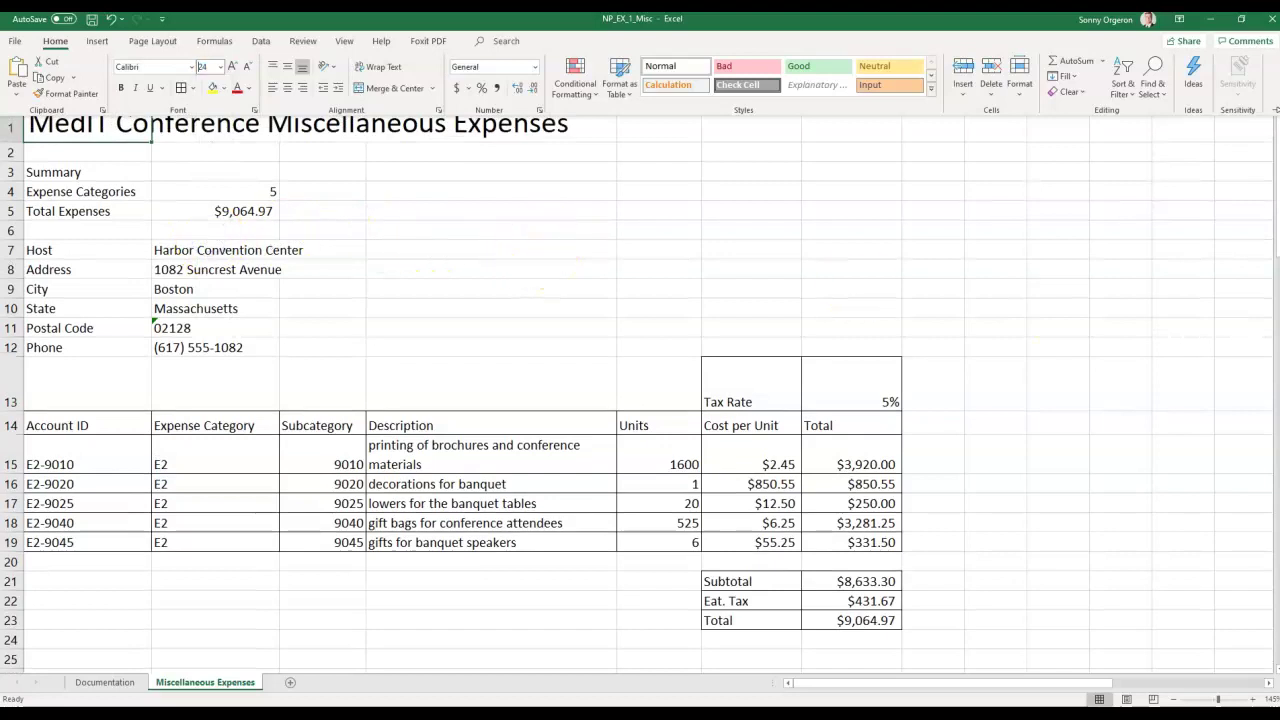
pyautogui.click(403, 280)
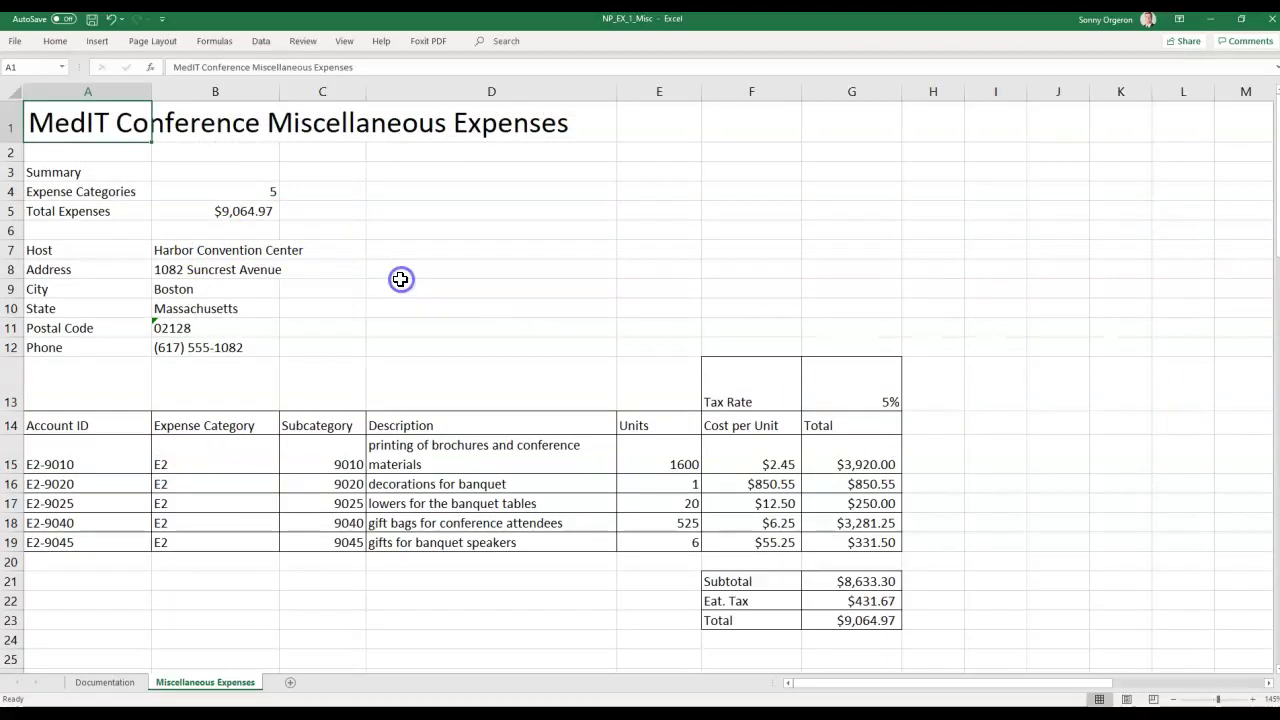
pyautogui.click(91, 19)
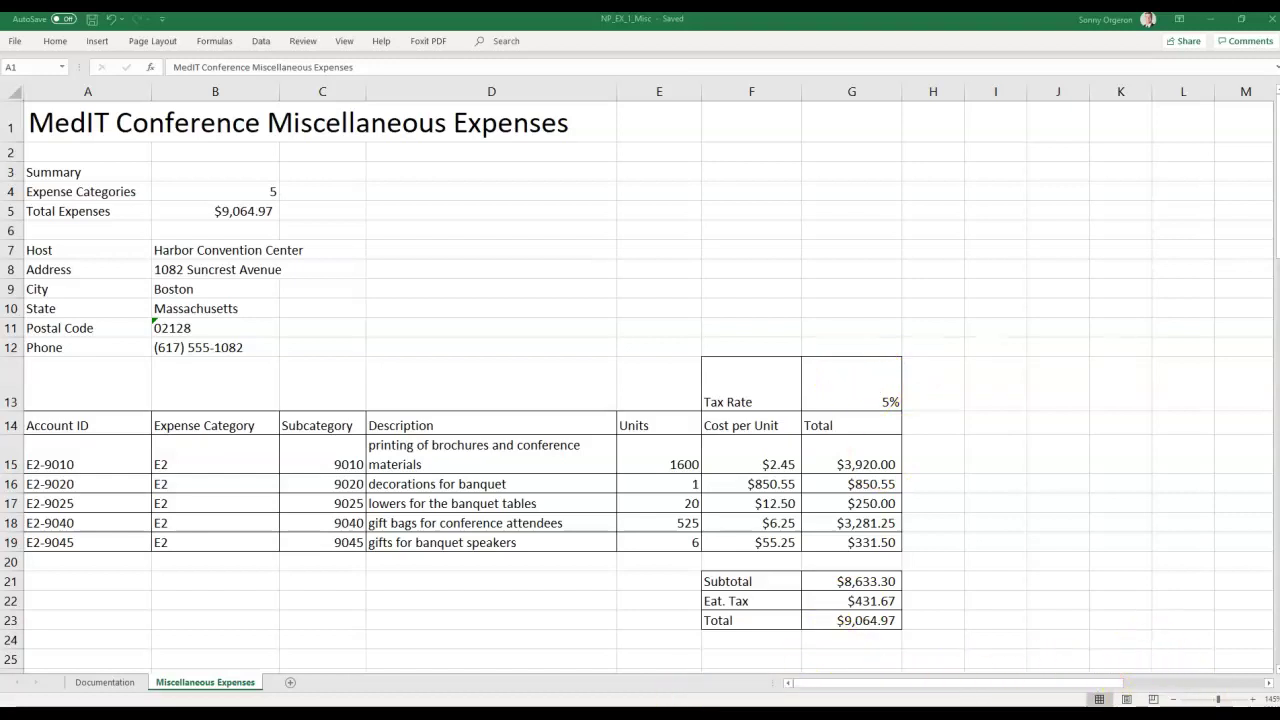
pyautogui.click(1130, 703)
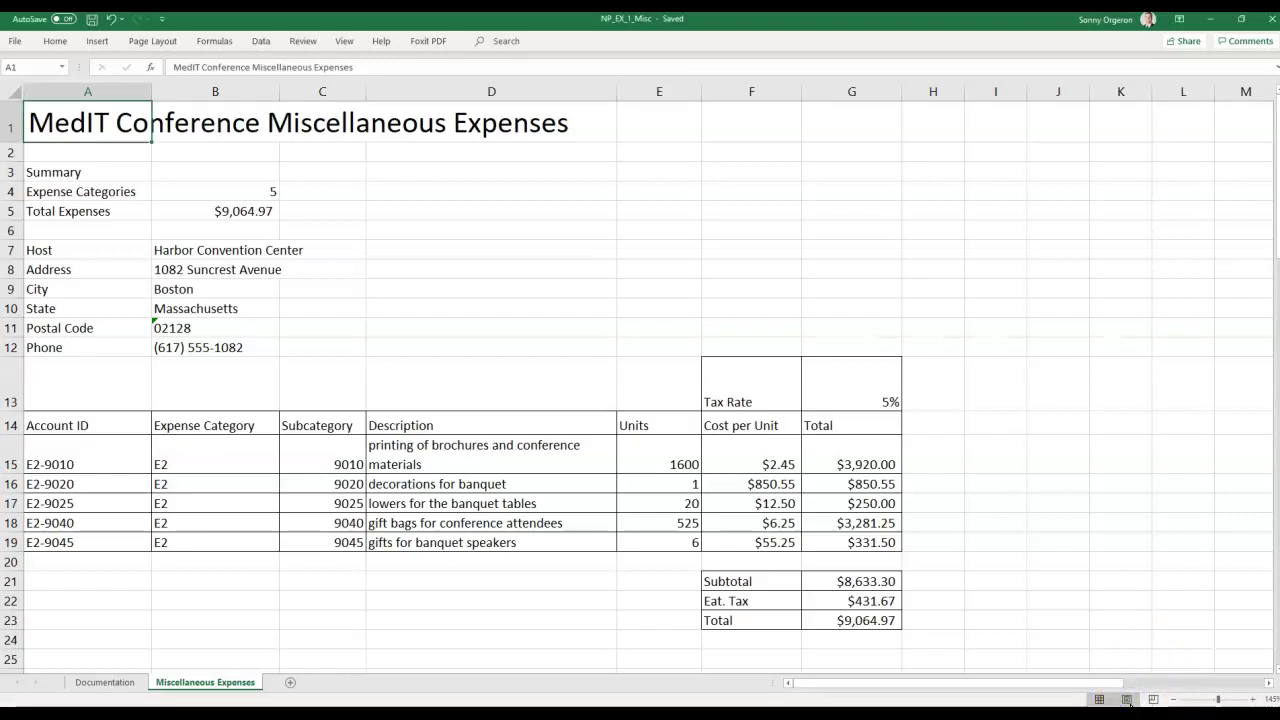
pyautogui.click(1127, 700)
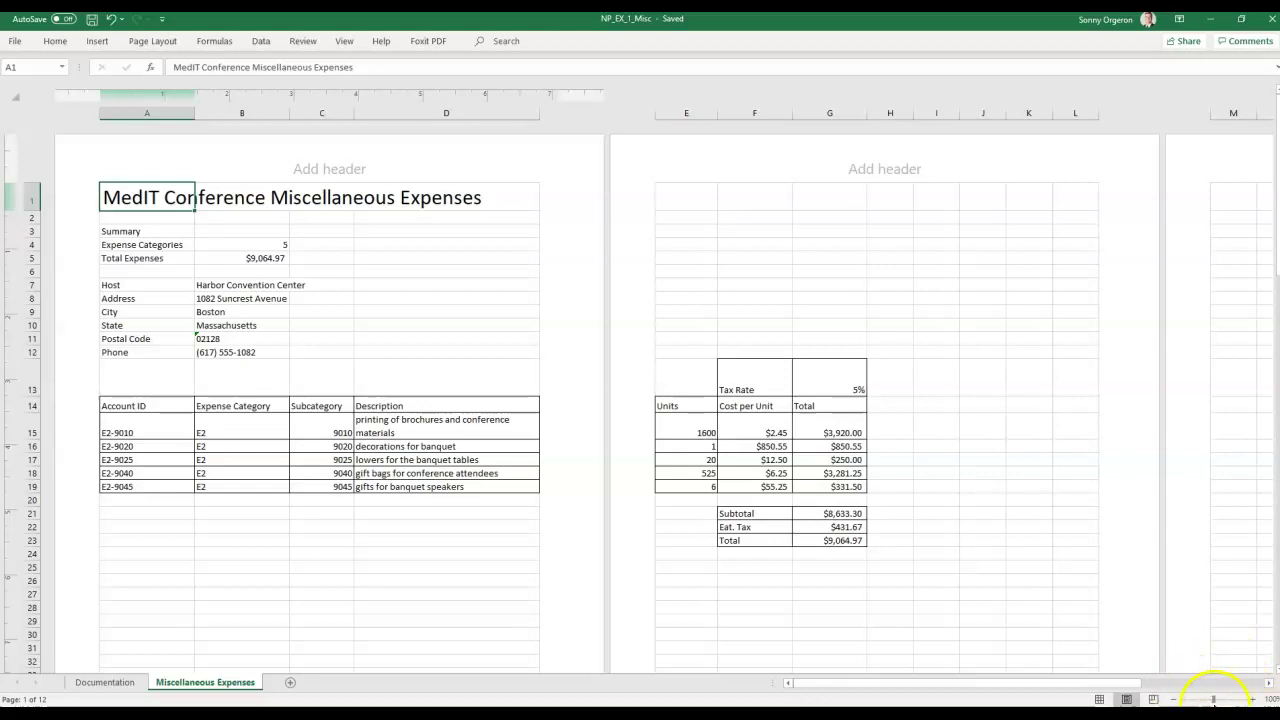
pyautogui.click(1176, 699)
pyautogui.click(1176, 699)
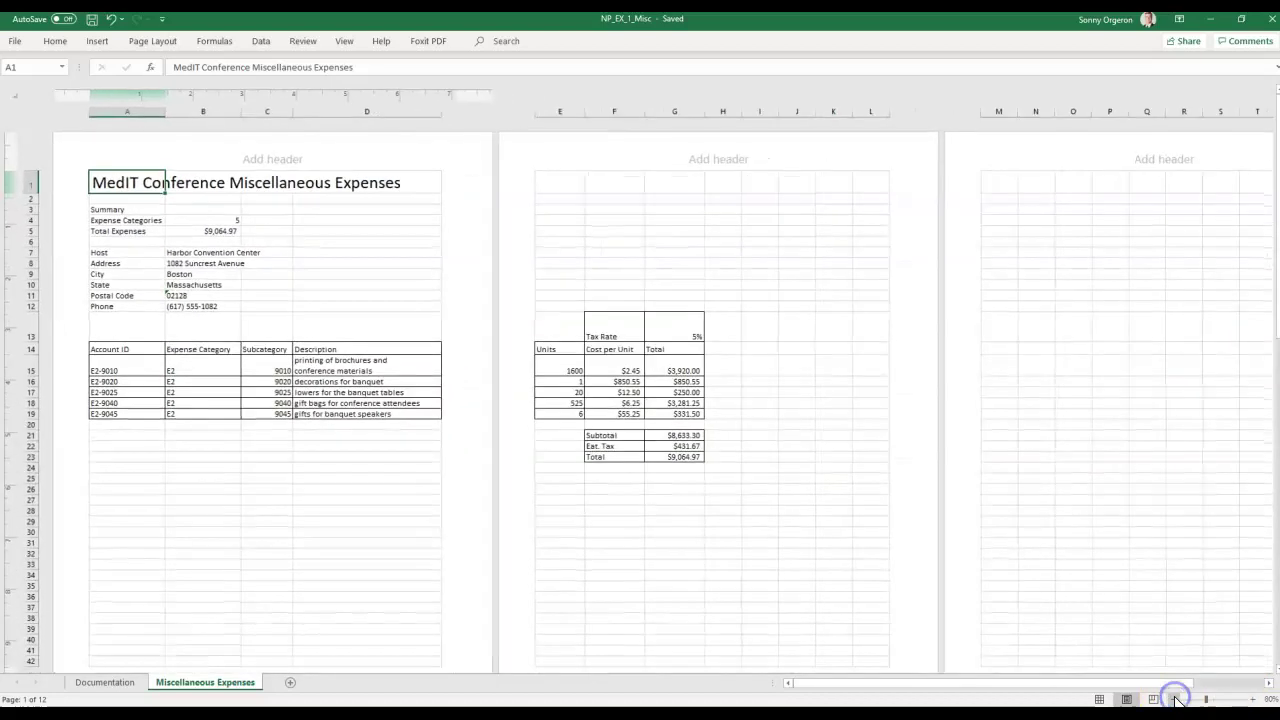
pyautogui.click(1176, 699)
pyautogui.click(1176, 699)
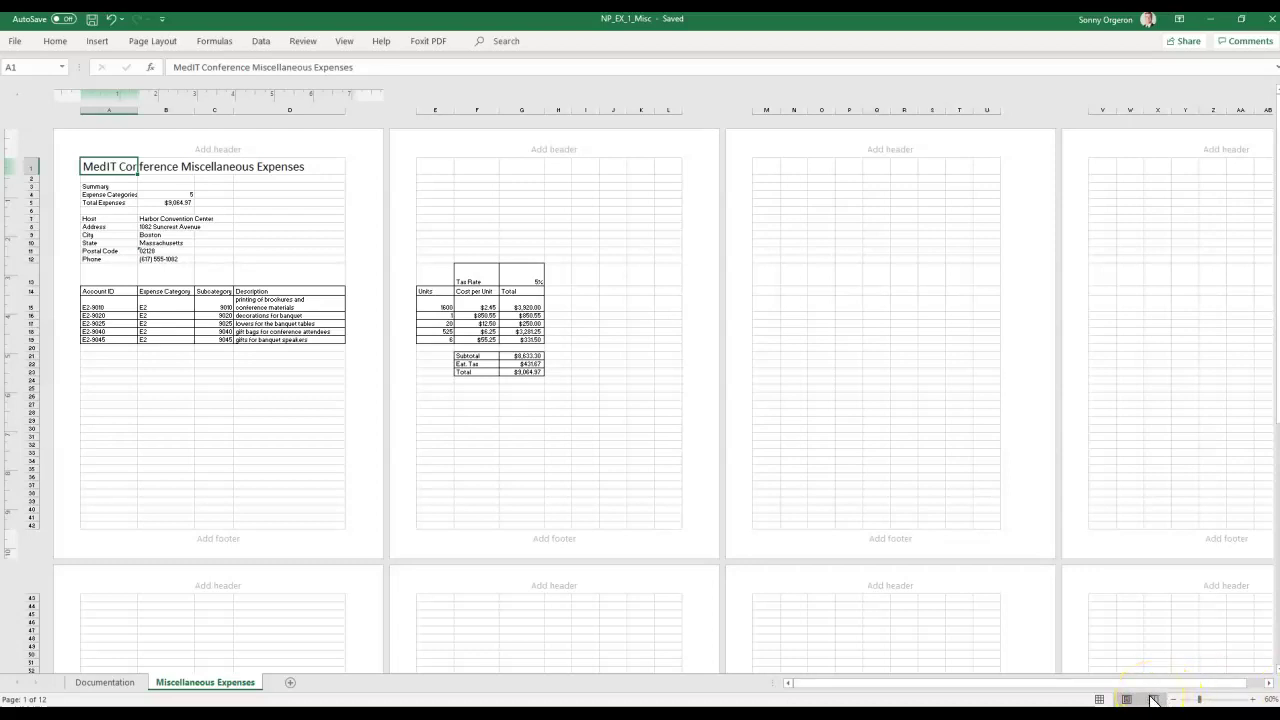
pyautogui.click(1153, 699)
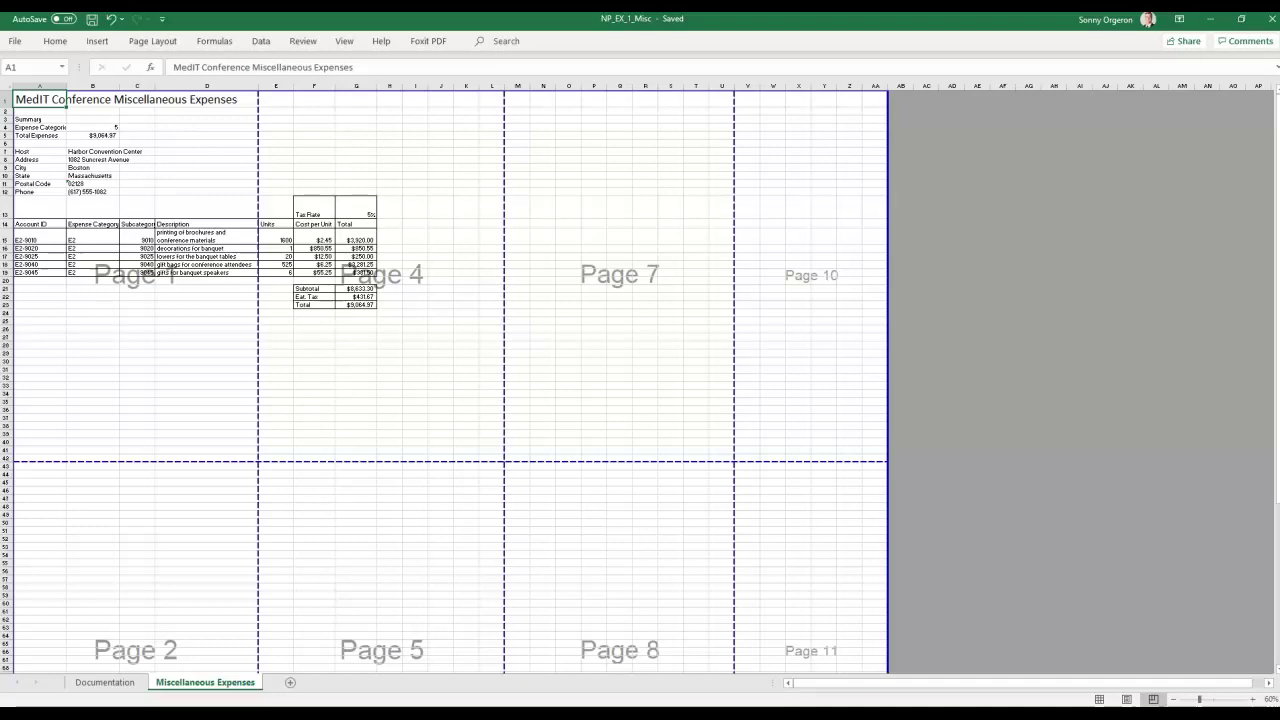
pyautogui.click(1255, 700)
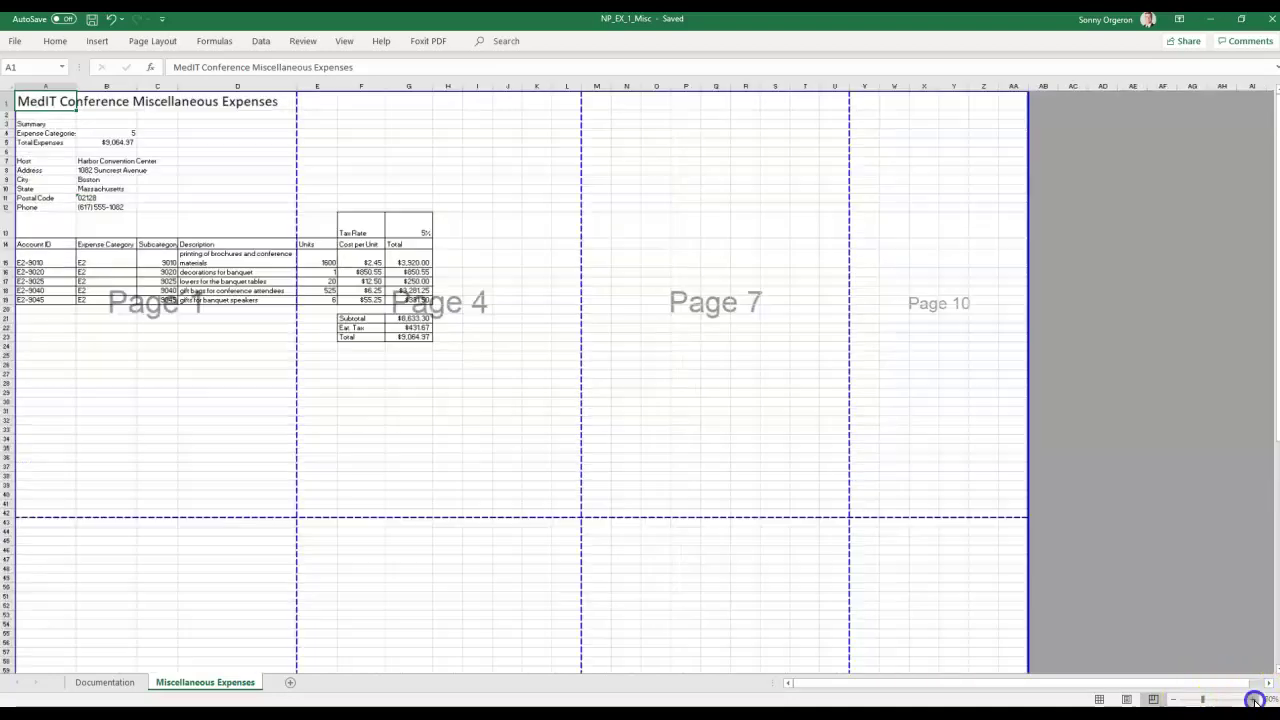
pyautogui.click(1255, 700)
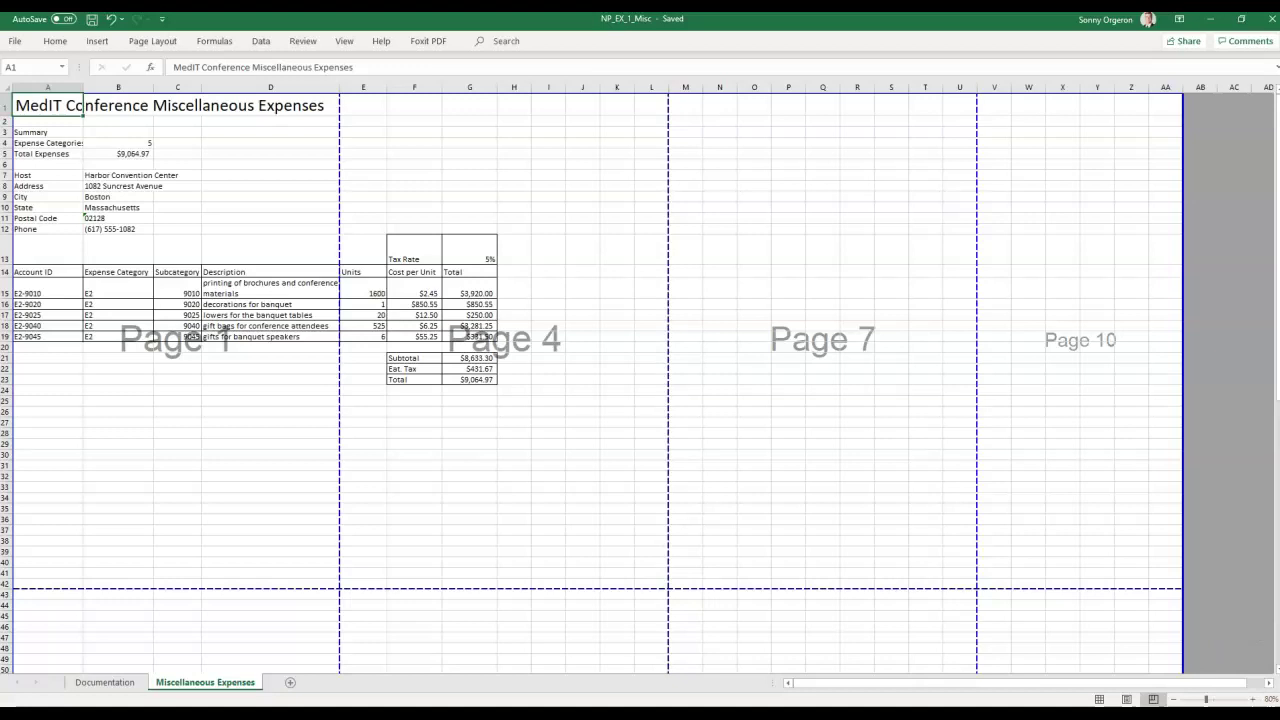
pyautogui.click(1099, 699)
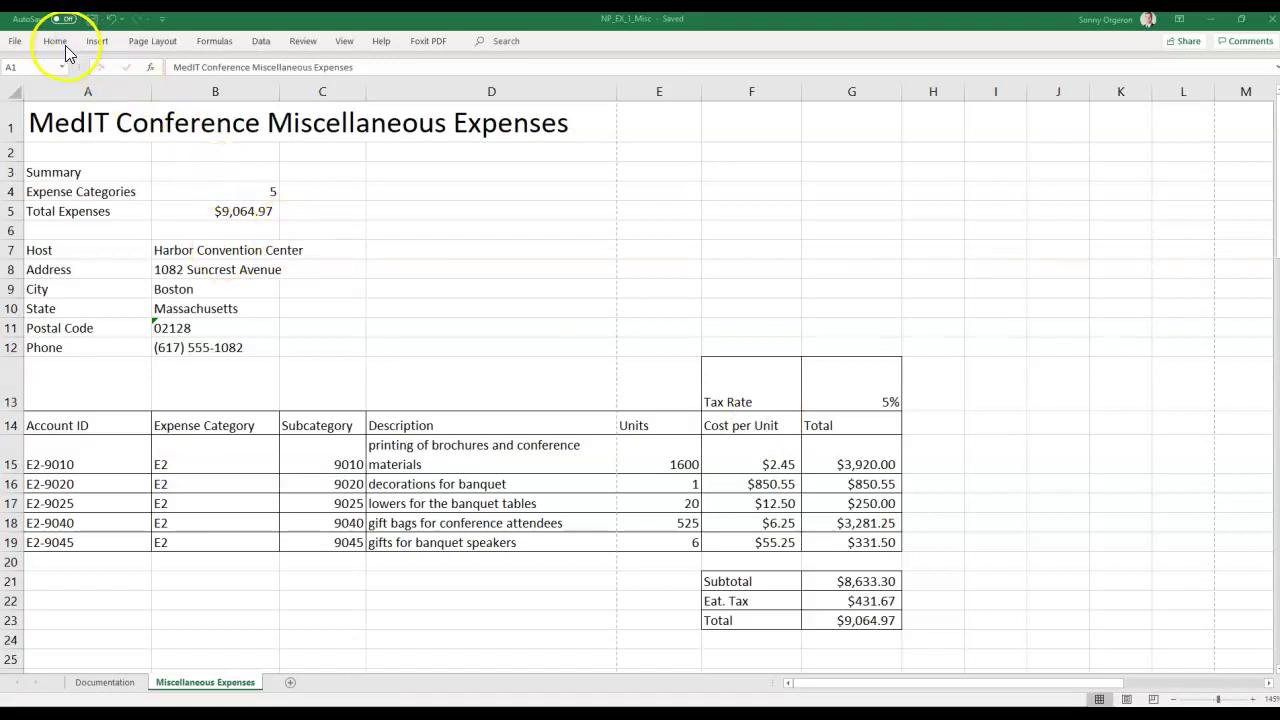
# Set the page orientation to Landscape and switch the sheet to Page Layout view.
pyautogui.click(147, 44)
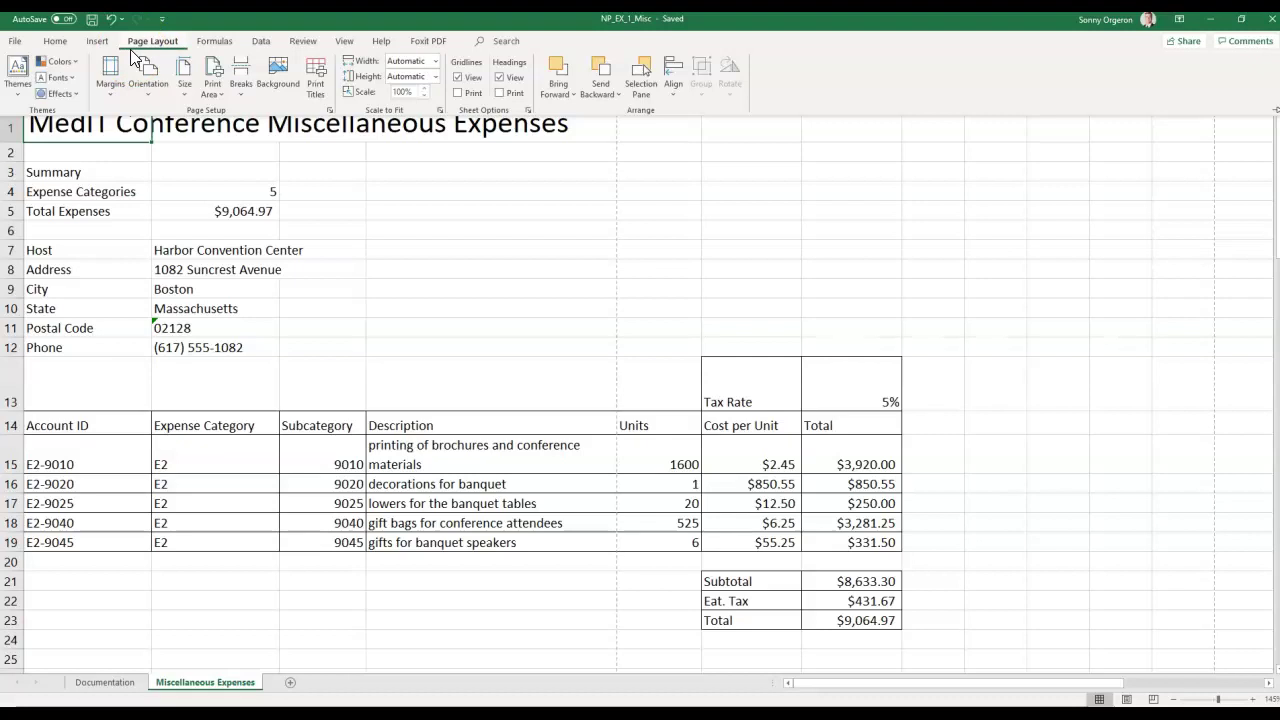
pyautogui.click(136, 98)
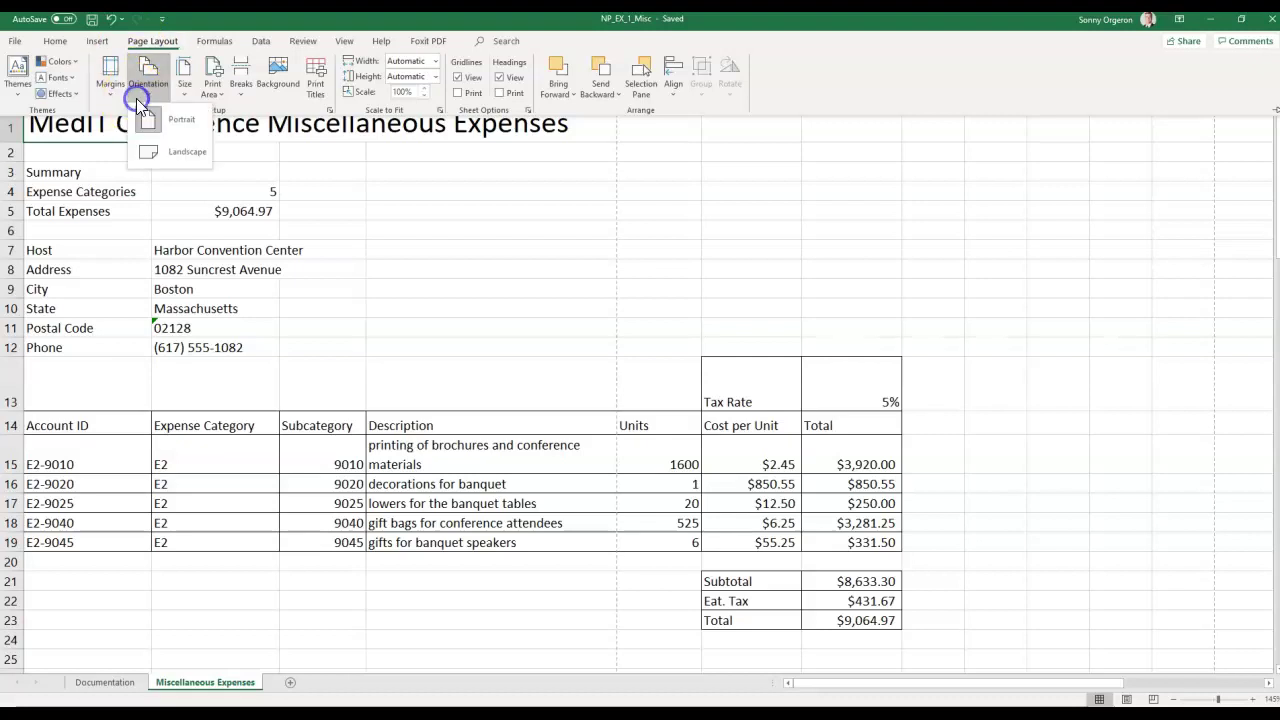
pyautogui.click(168, 151)
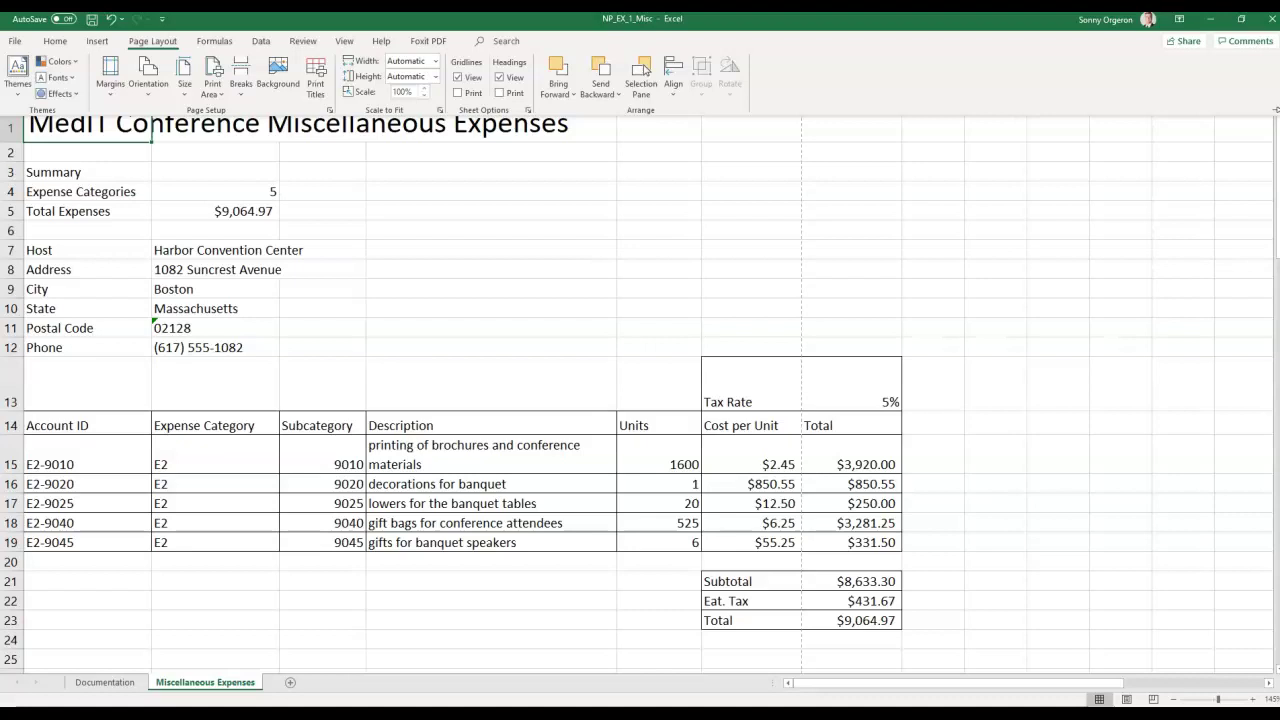
pyautogui.click(1126, 700)
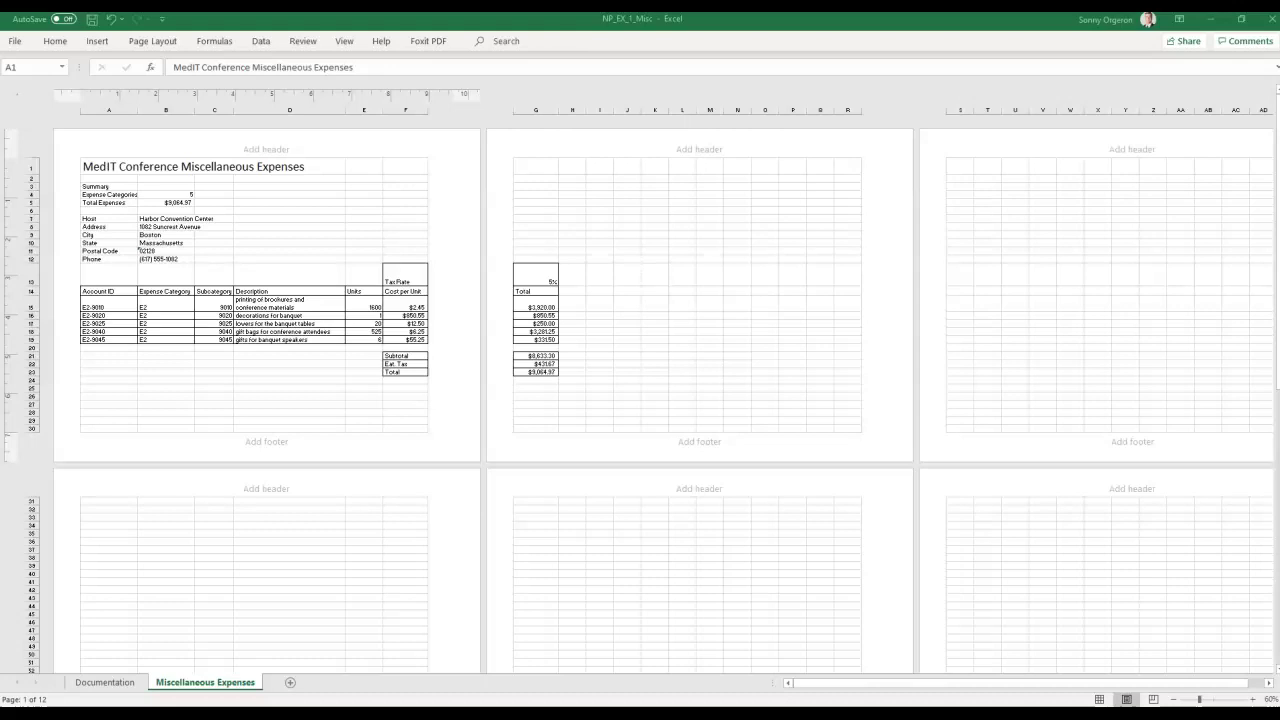
# Set Scale to Fit Width to 1 page and Height to 1 page.
pyautogui.click(148, 41)
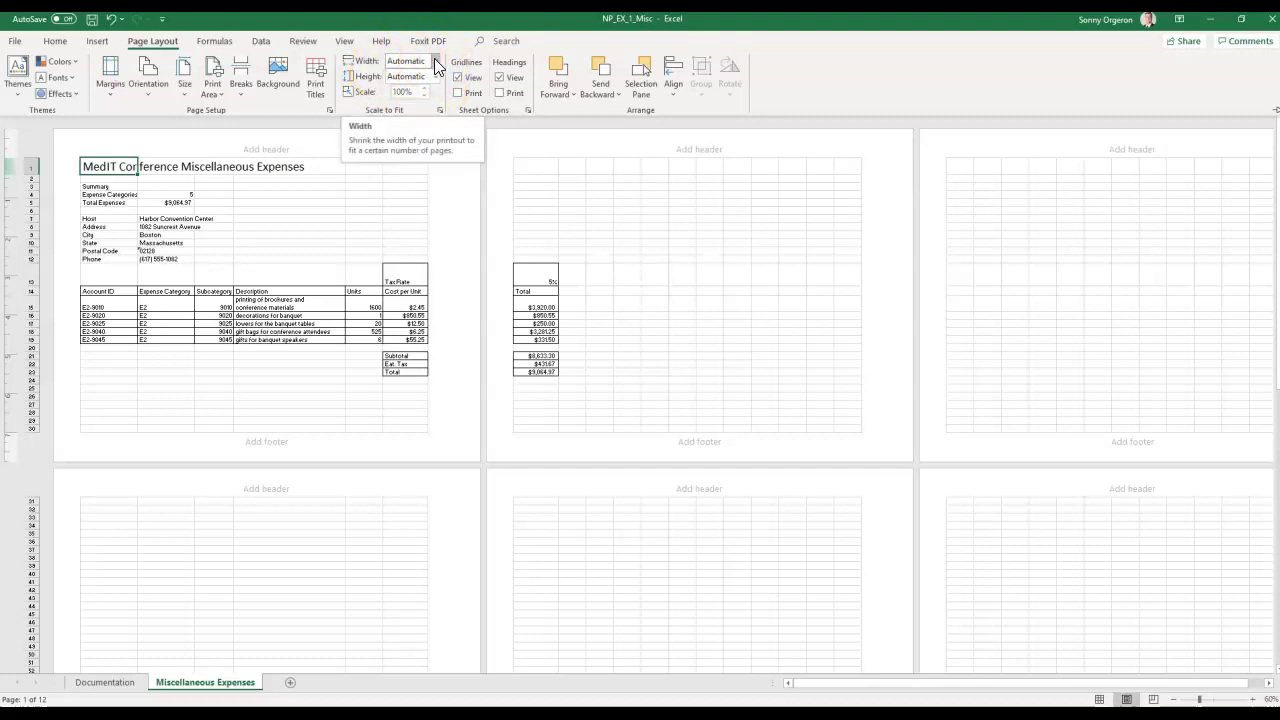
pyautogui.click(434, 60)
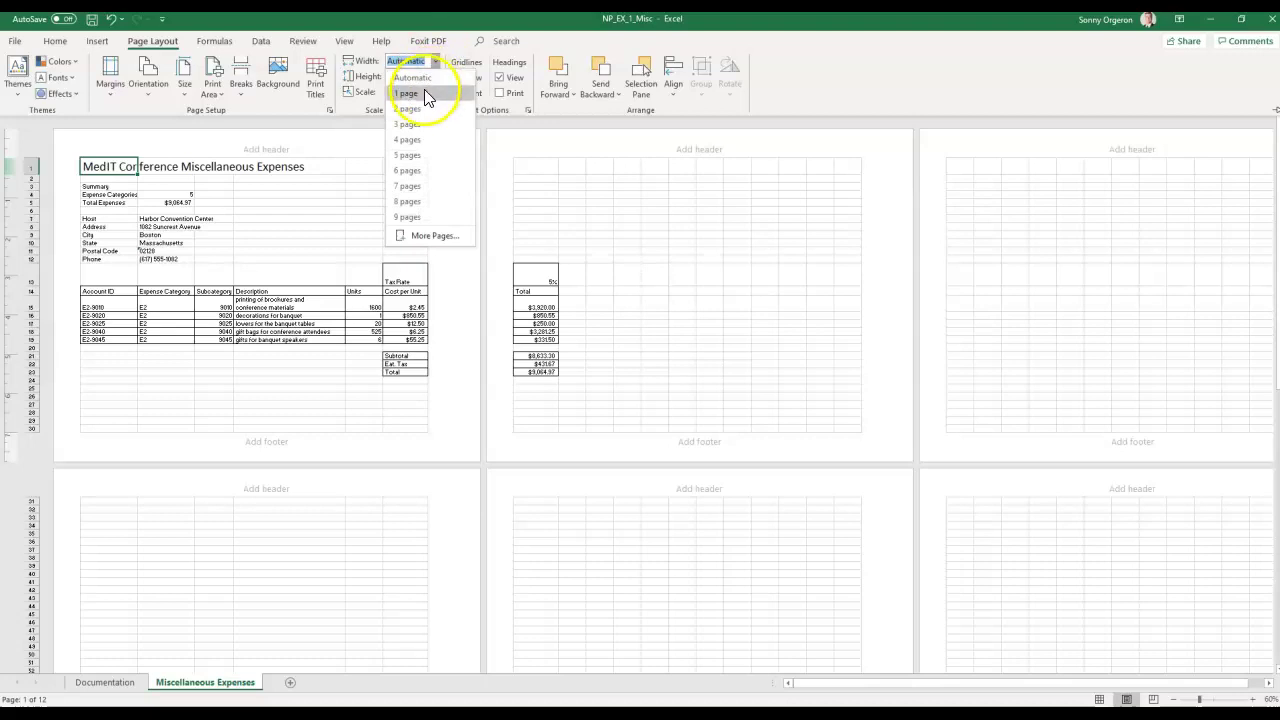
pyautogui.click(424, 93)
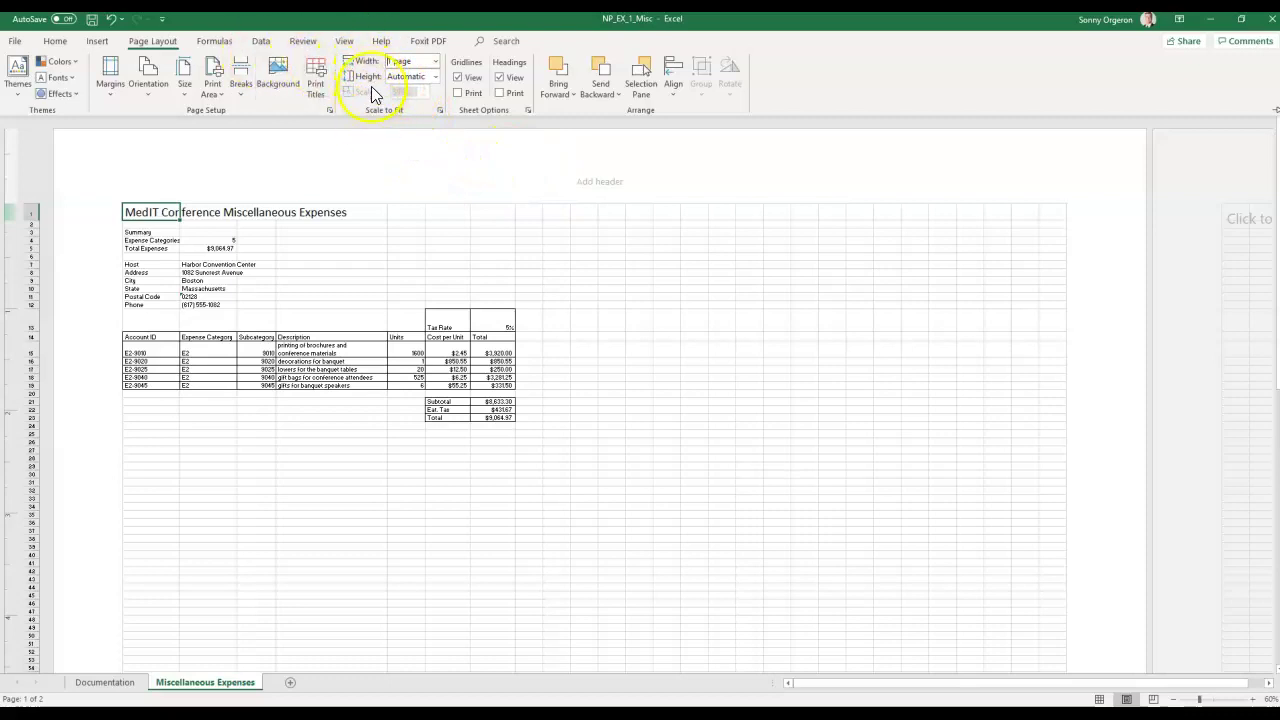
pyautogui.click(435, 77)
pyautogui.click(413, 103)
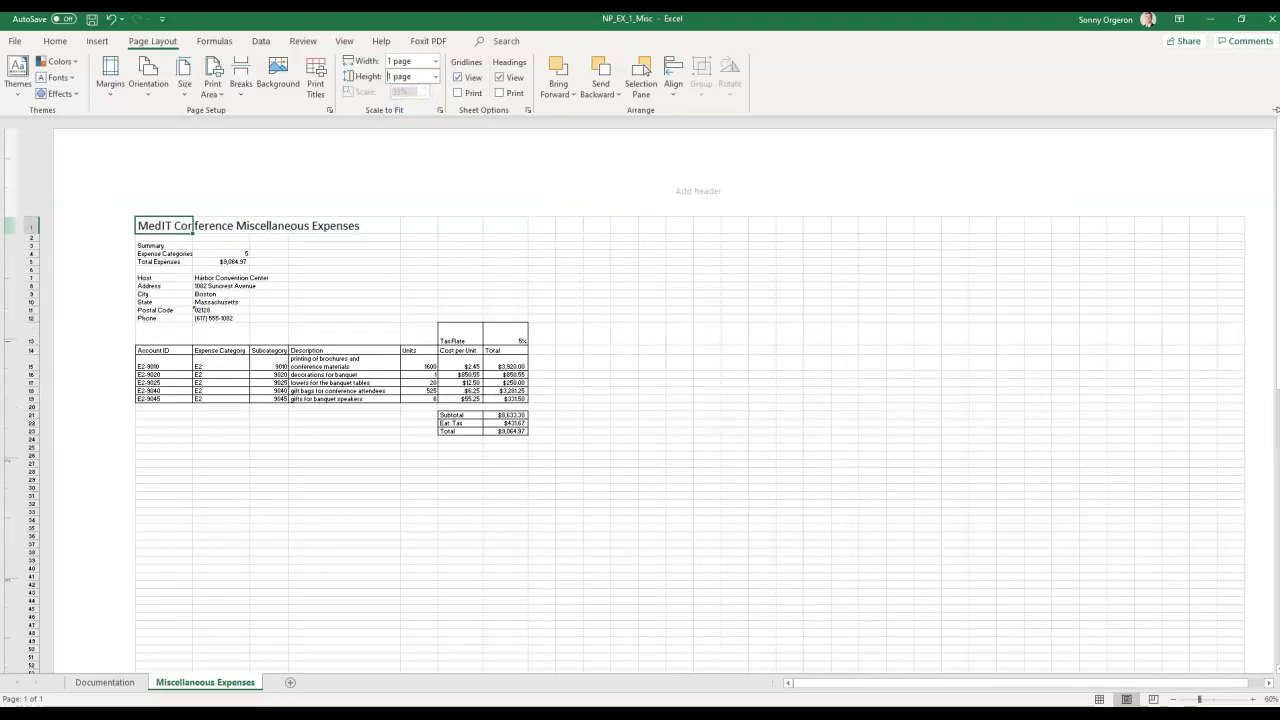
pyautogui.hotkey('alt', 'Tab')
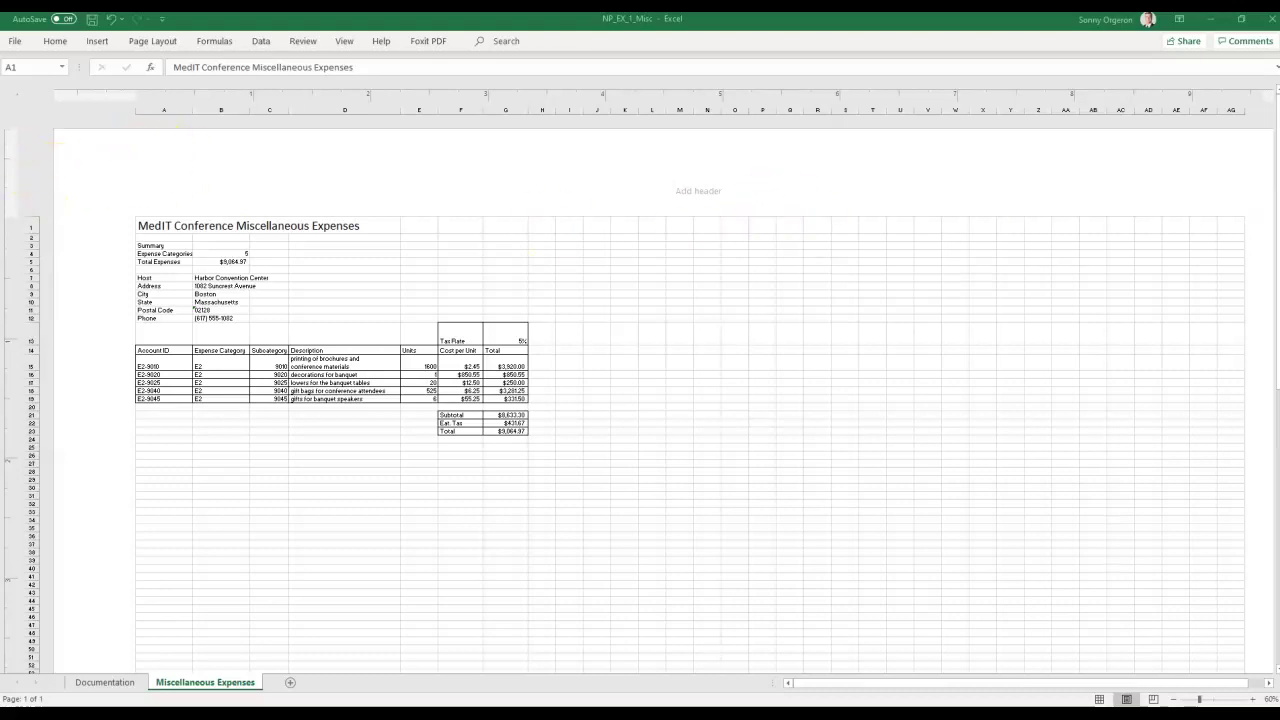
# Open the File > Print preview showing the sheet on one landscape page.
pyautogui.click(20, 45)
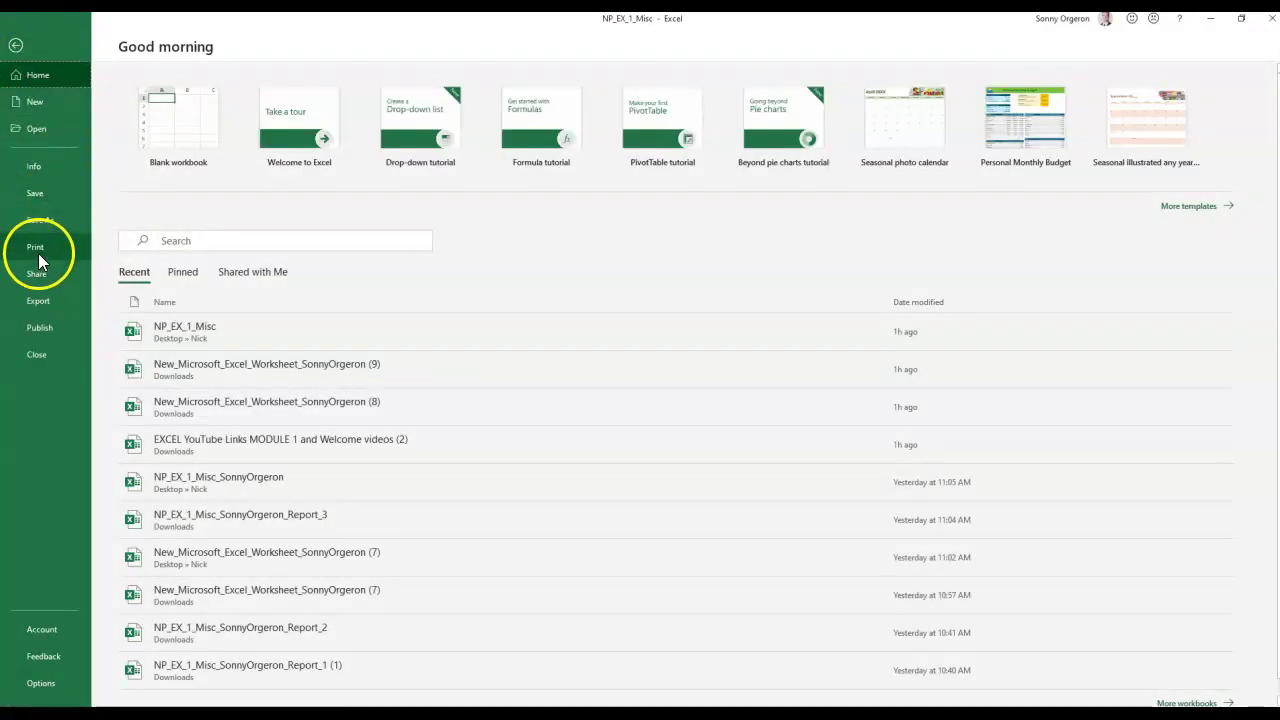
pyautogui.click(38, 250)
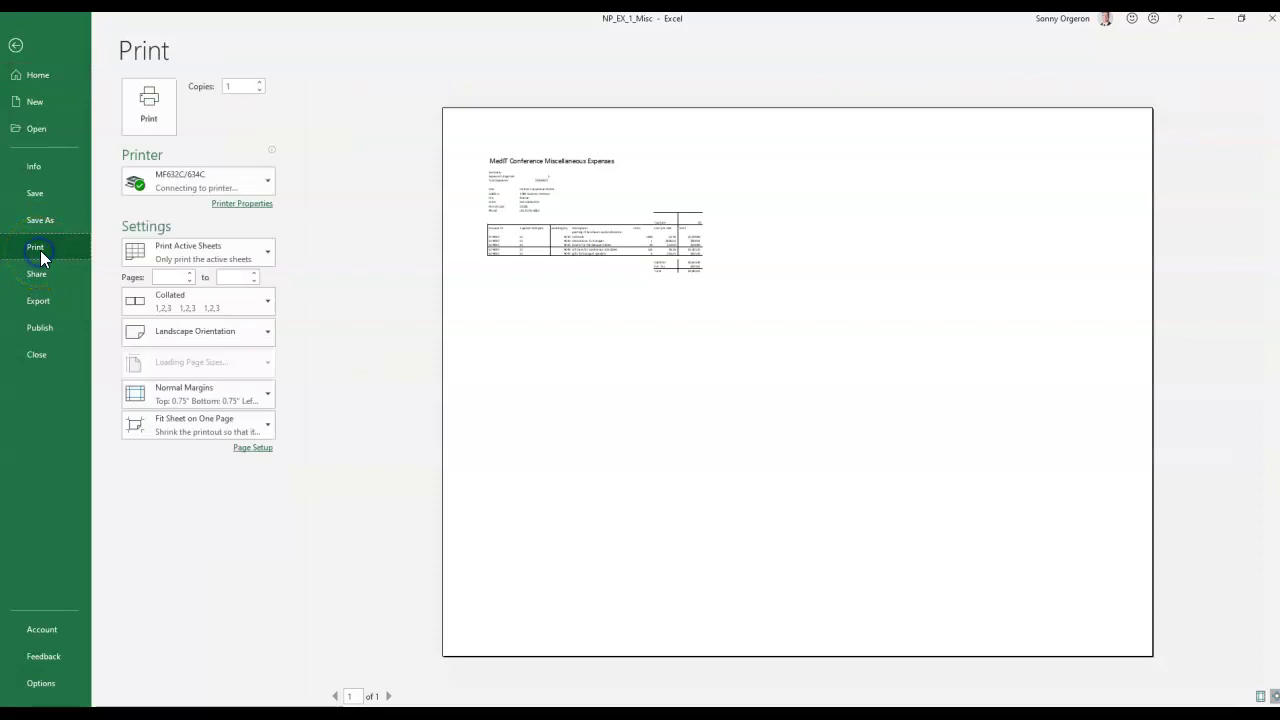
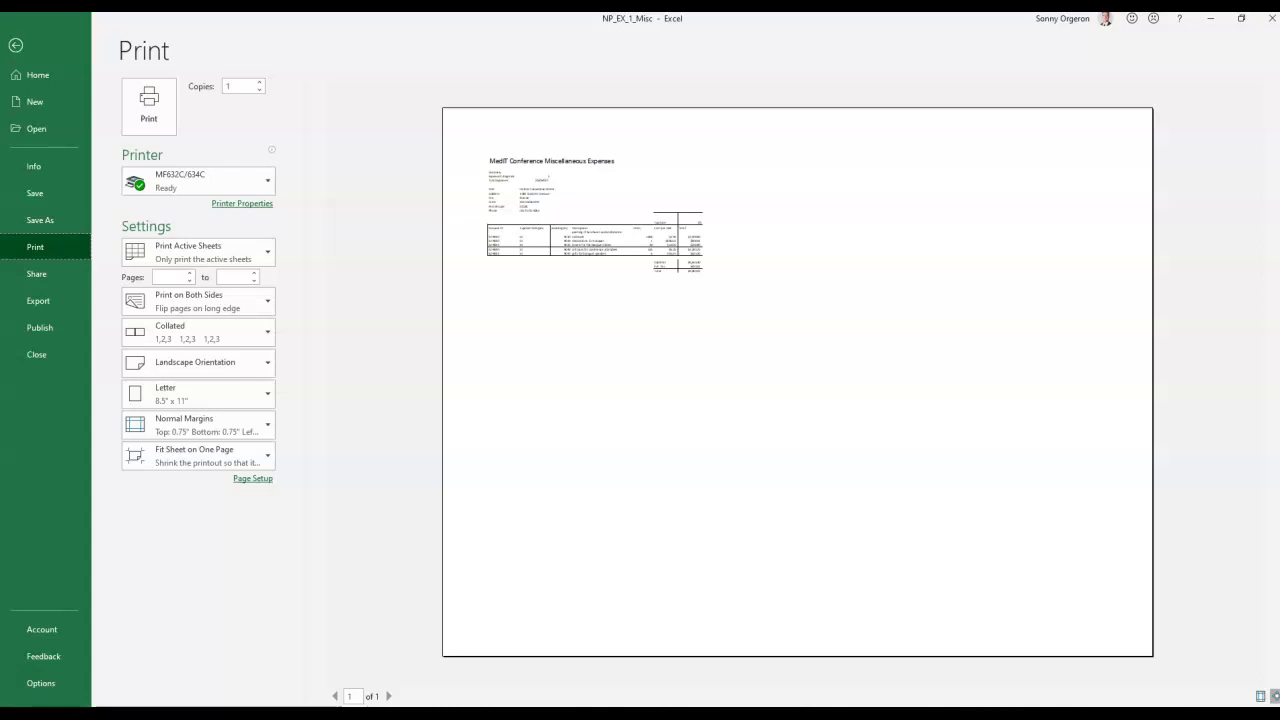
# Change the print setting to Print Entire Workbook and preview both pages, 2 then 1.
pyautogui.click(389, 695)
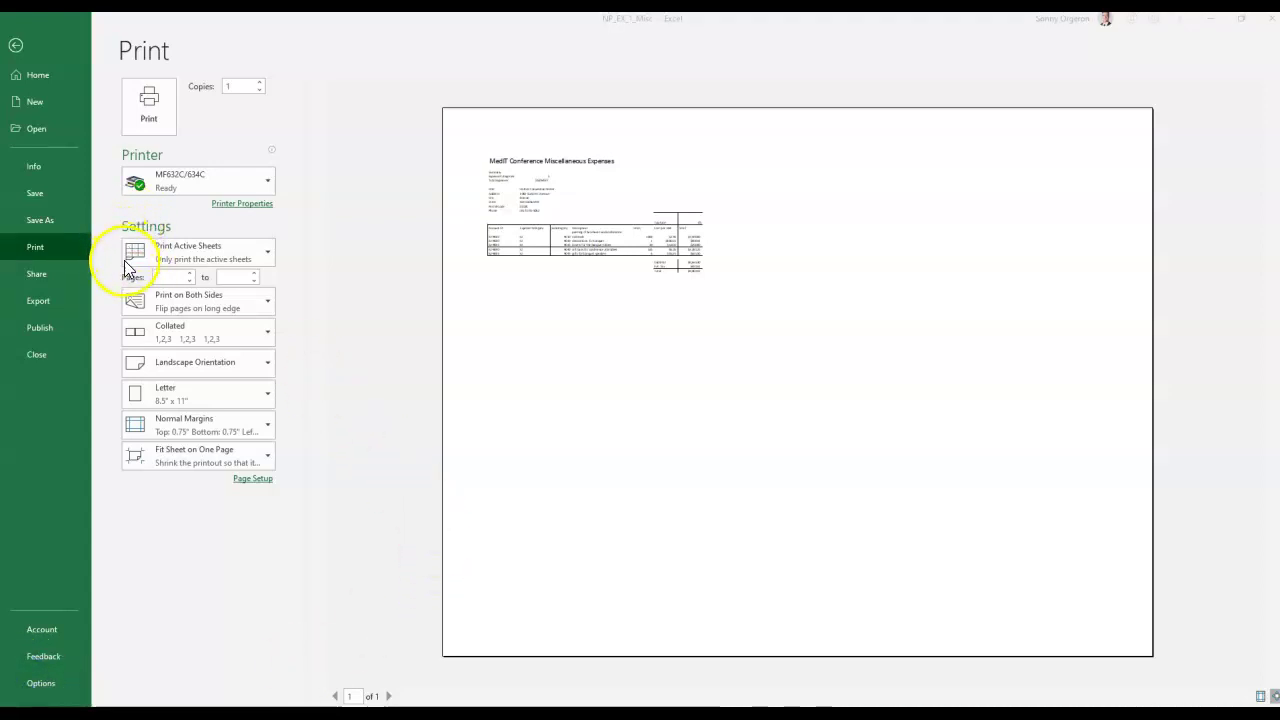
pyautogui.click(230, 267)
pyautogui.click(263, 256)
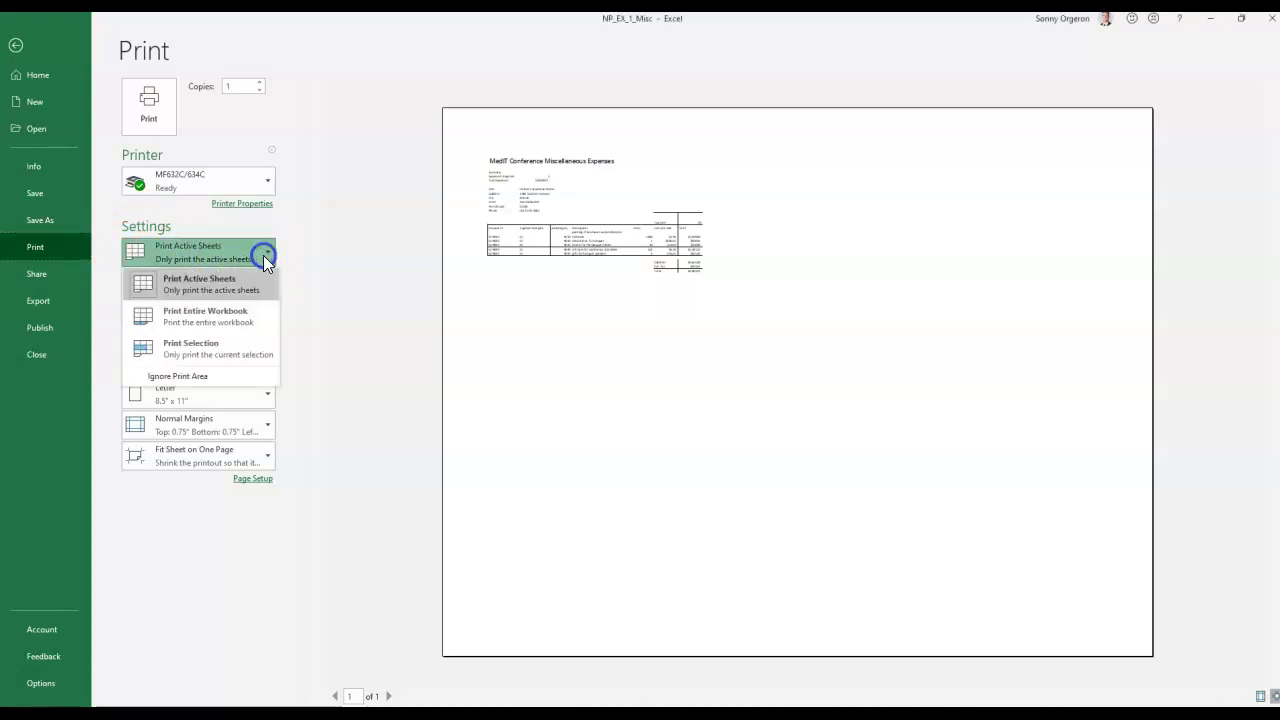
pyautogui.click(220, 311)
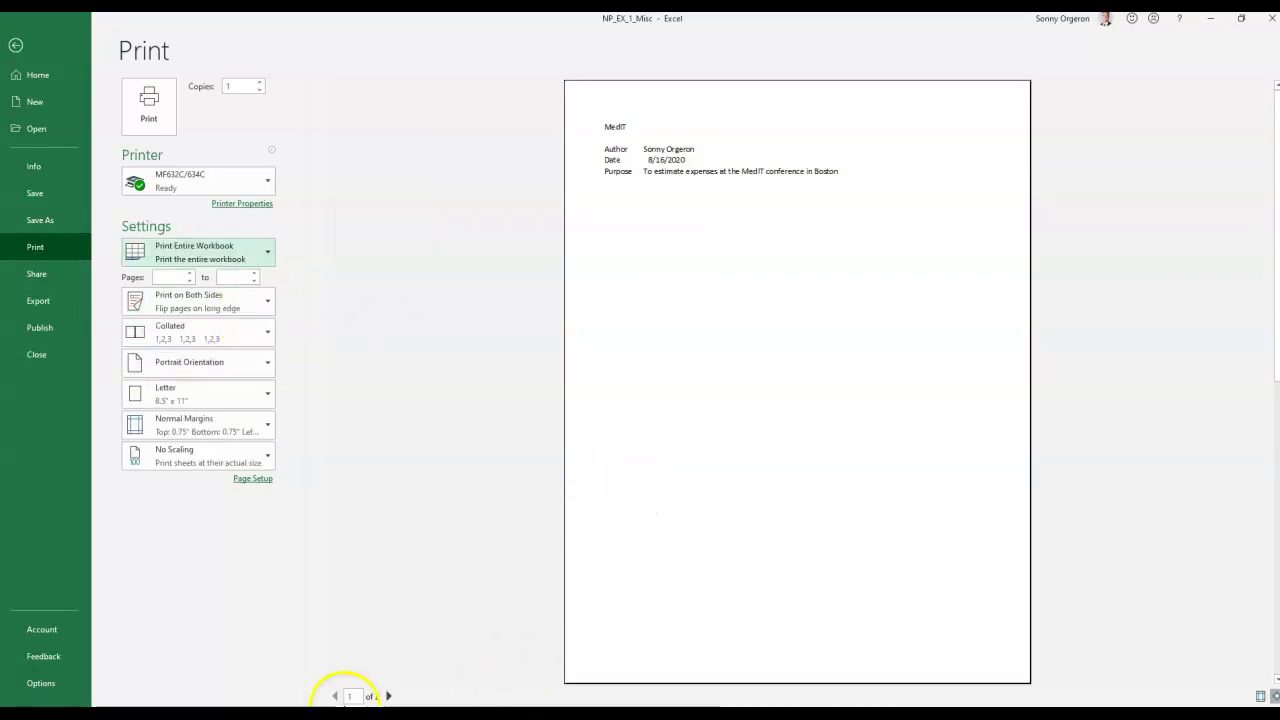
pyautogui.click(389, 696)
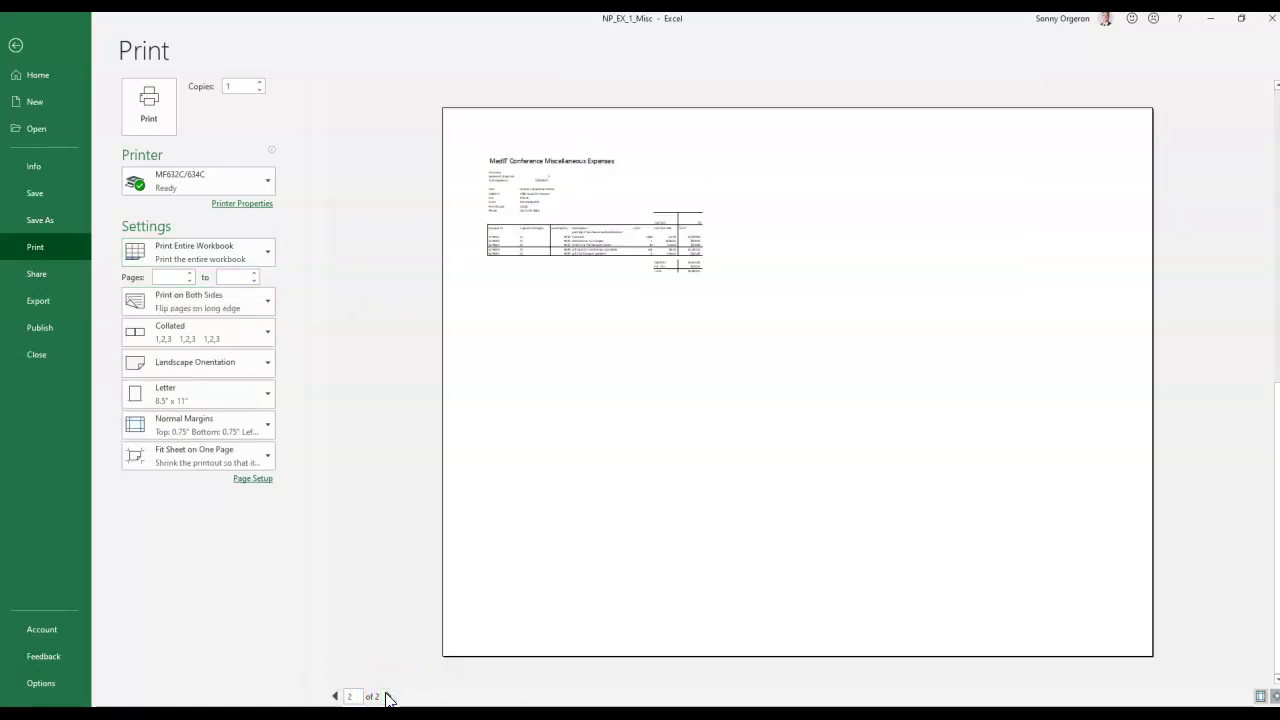
pyautogui.click(335, 696)
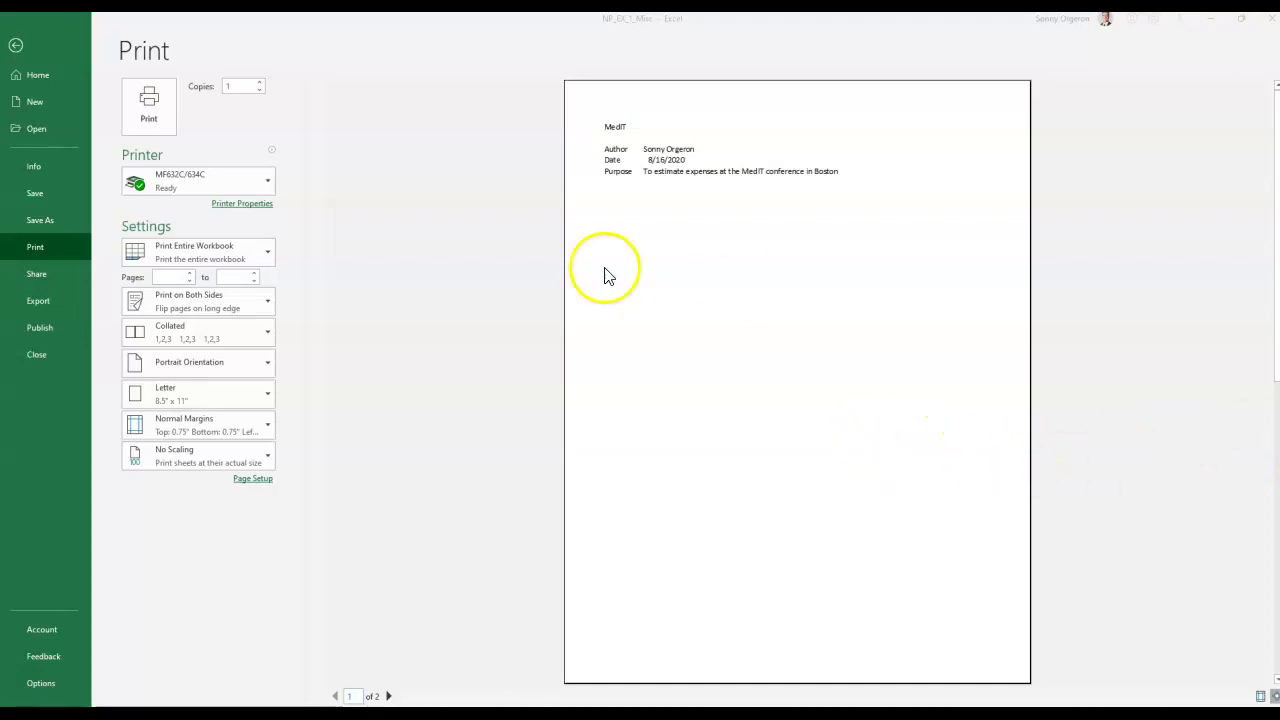
# Exit Backstage and switch the Miscellaneous Expenses sheet from Page Layout to Normal view.
pyautogui.click(16, 46)
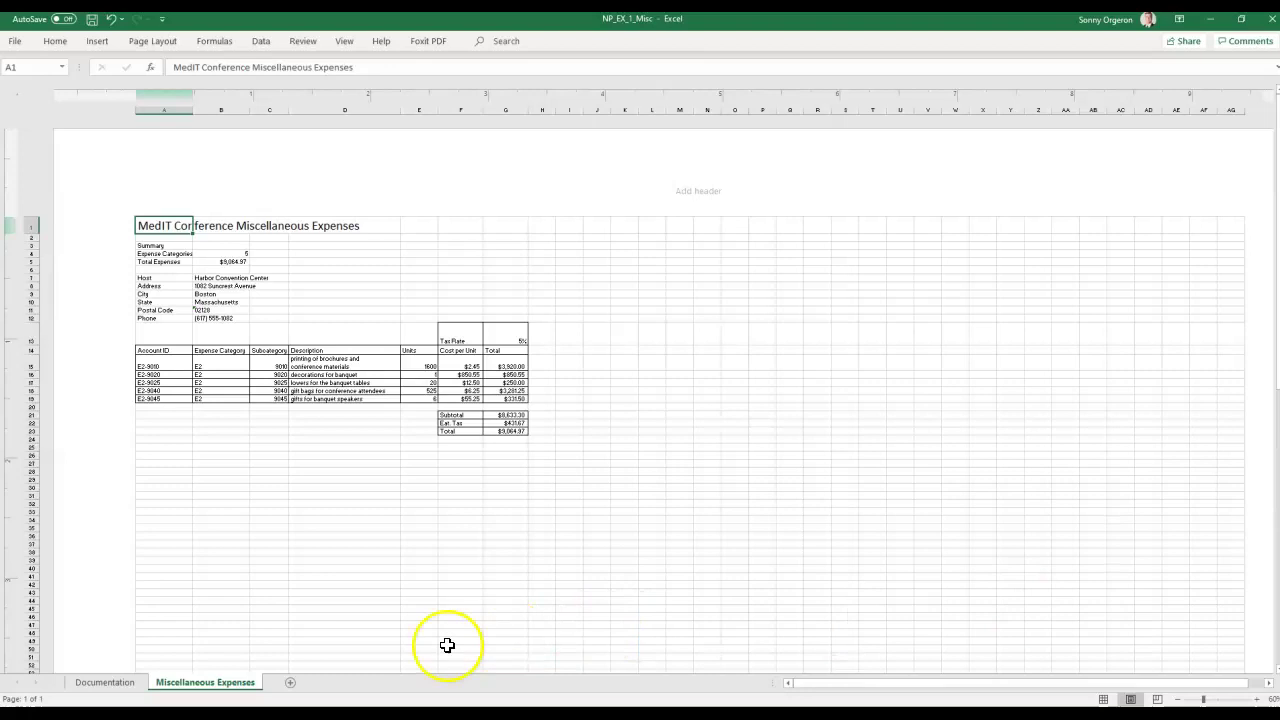
pyautogui.click(177, 680)
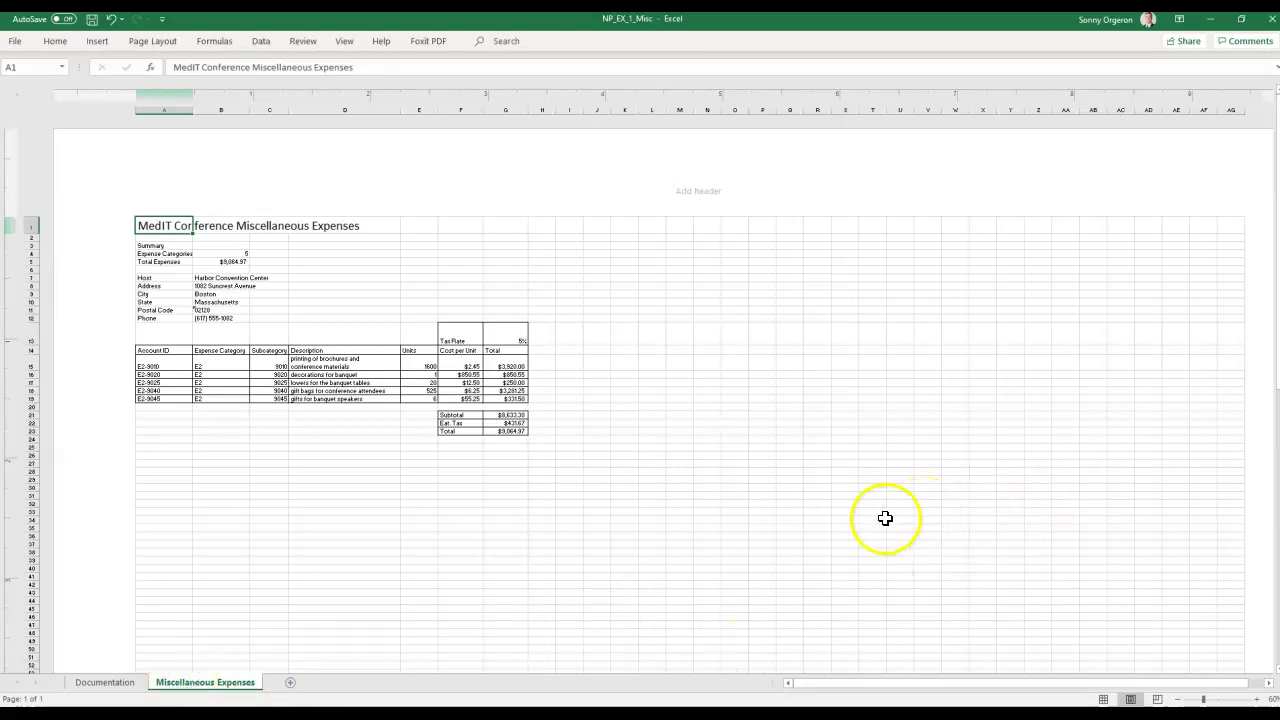
pyautogui.scroll(-5, 762, 460)
pyautogui.scroll(5, 762, 460)
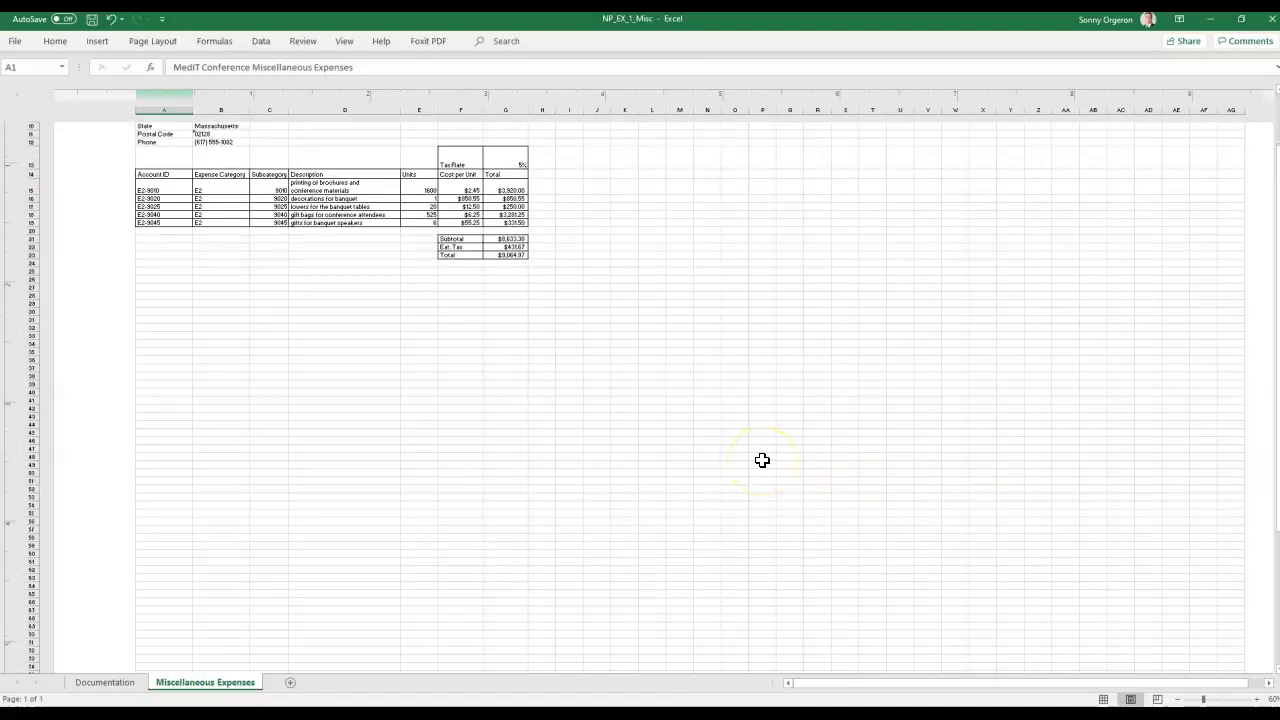
pyautogui.click(1103, 699)
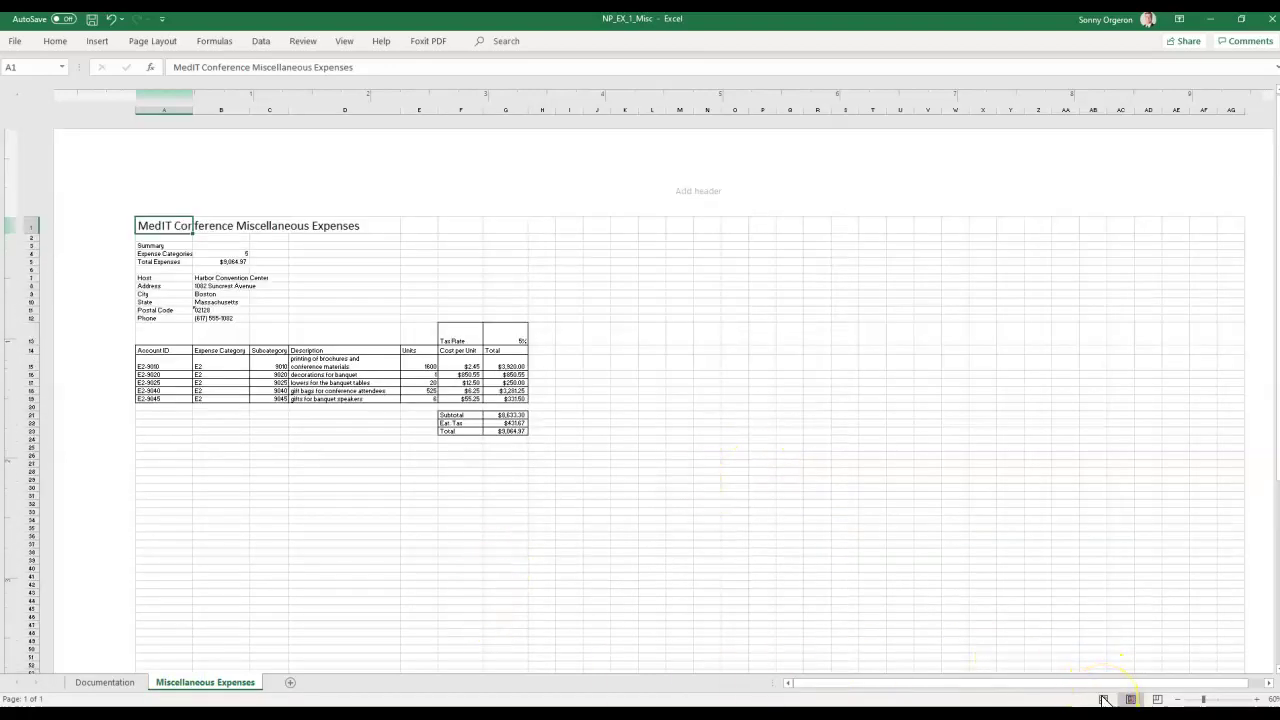
pyautogui.click(1103, 699)
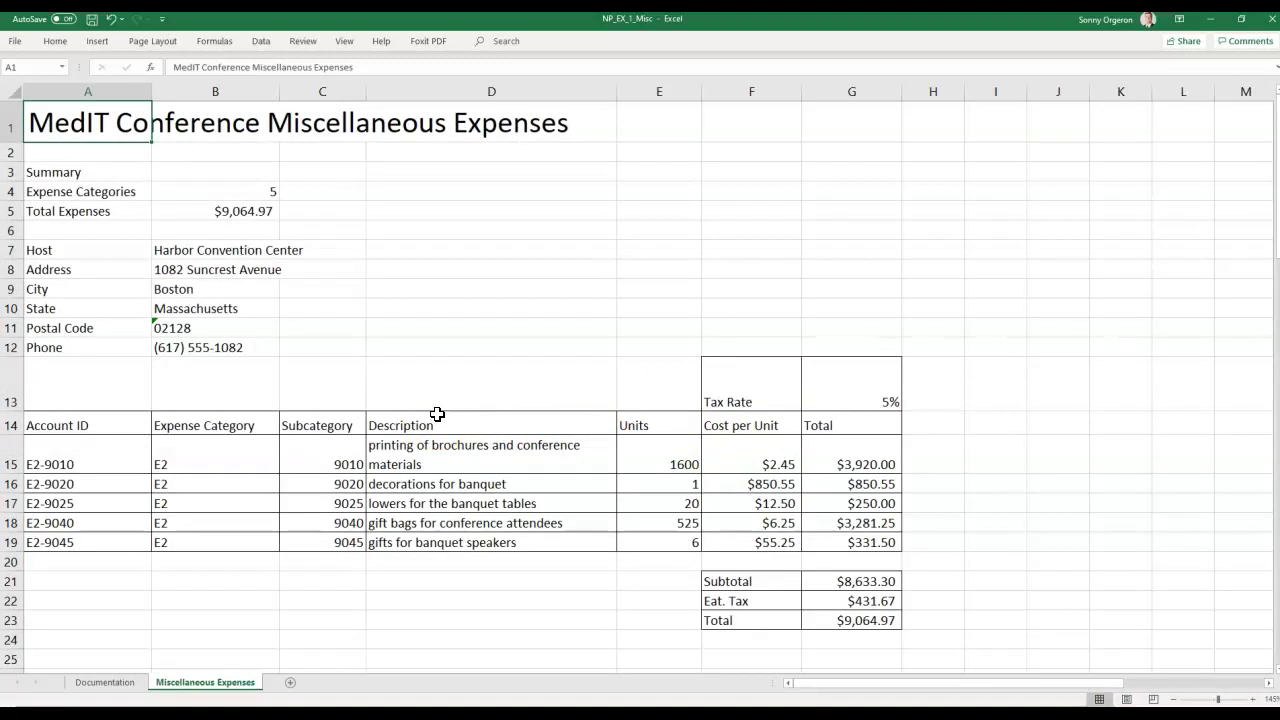
pyautogui.click(210, 41)
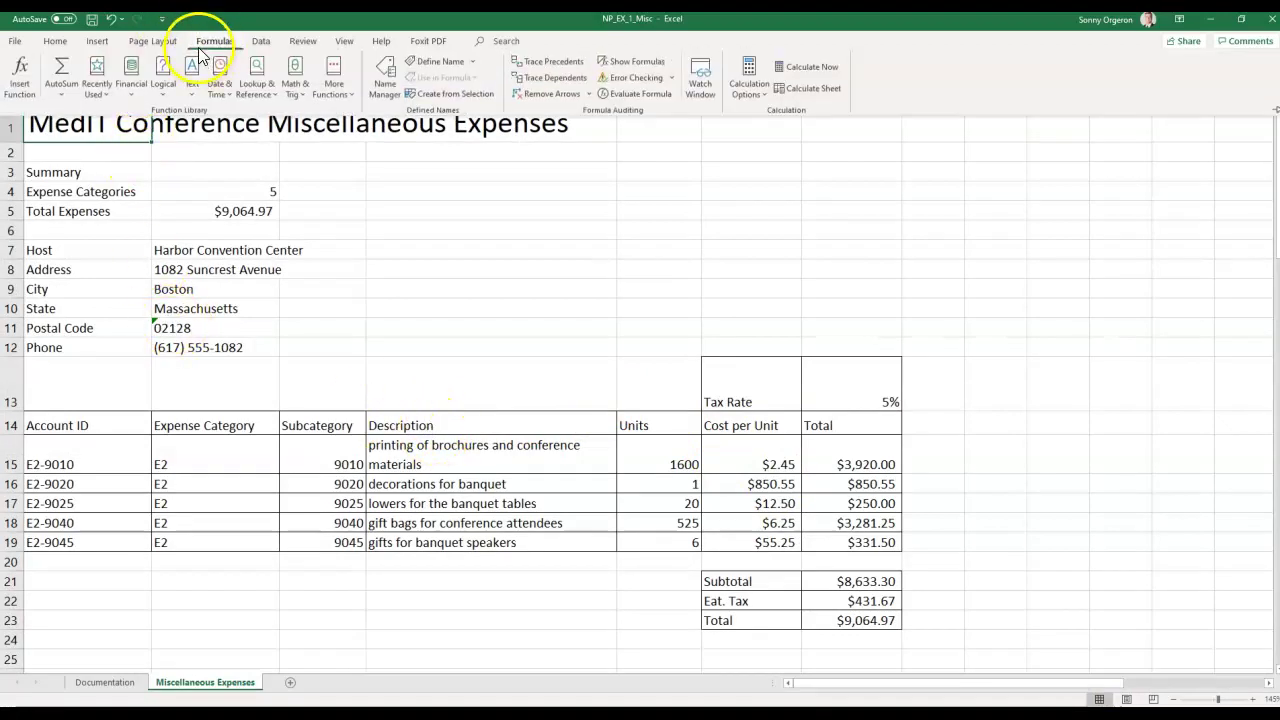
pyautogui.click(616, 64)
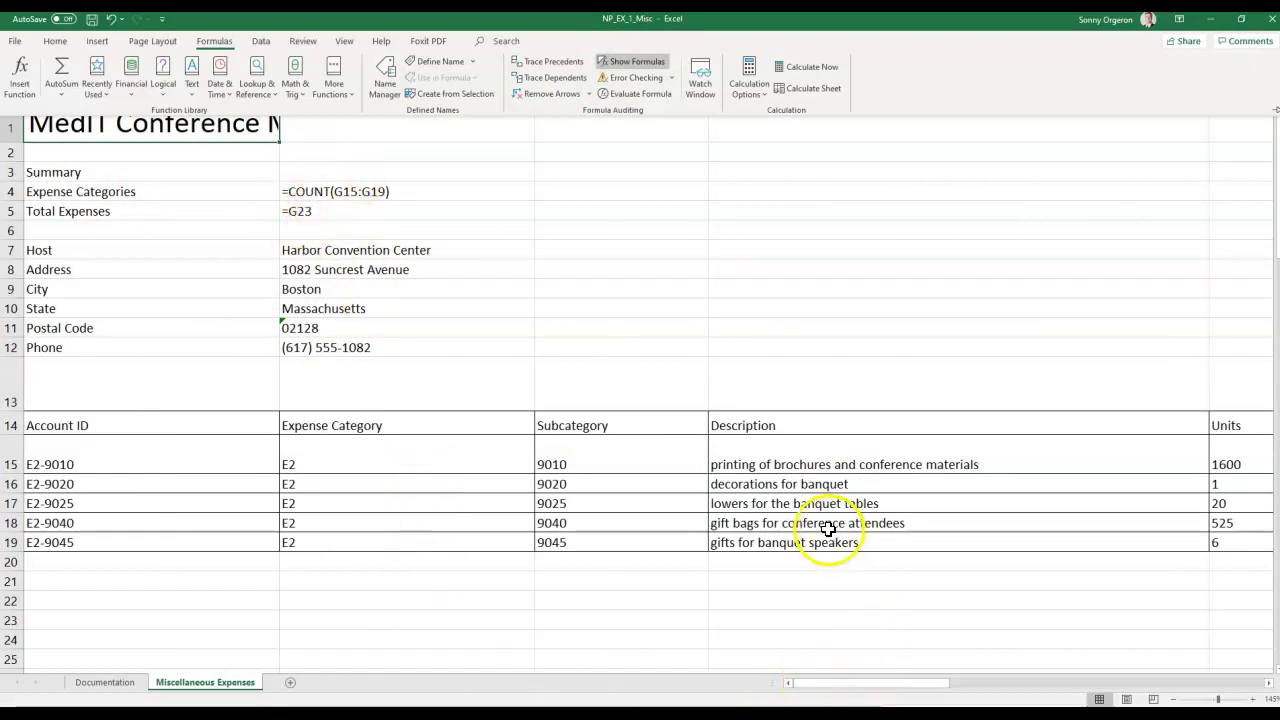
pyautogui.scroll(-3, 828, 529)
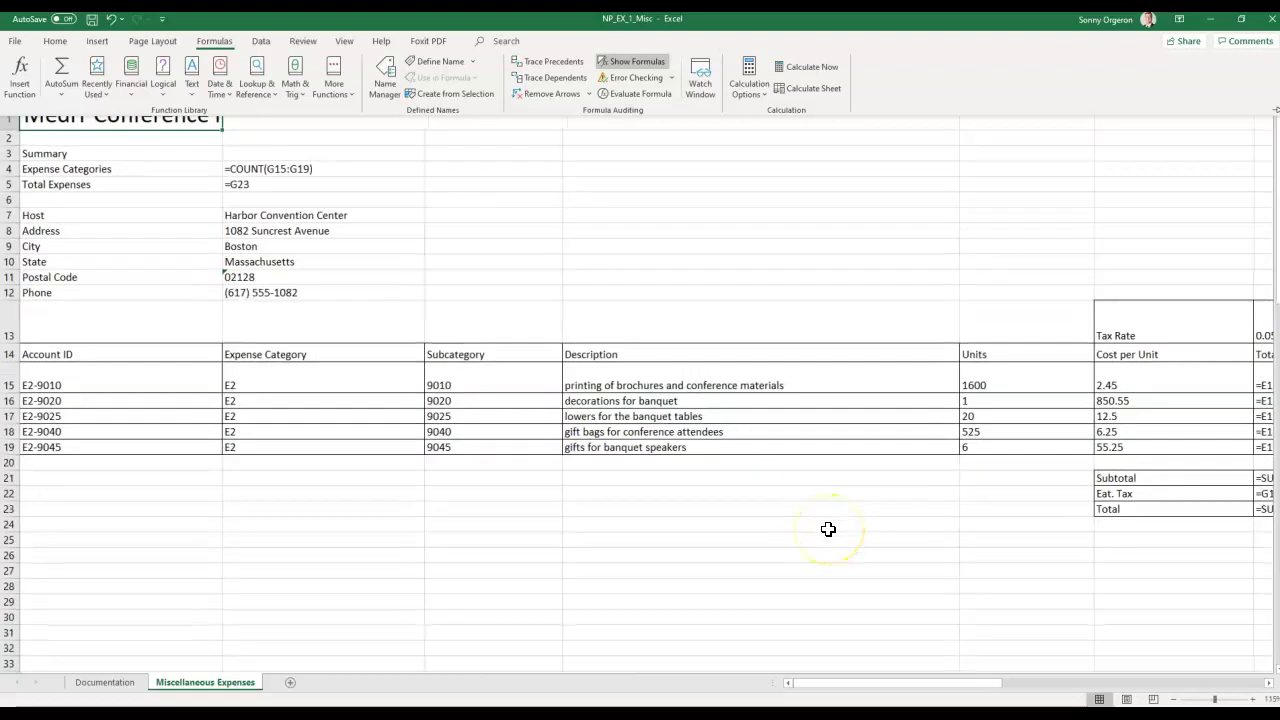
pyautogui.scroll(-2, 828, 529)
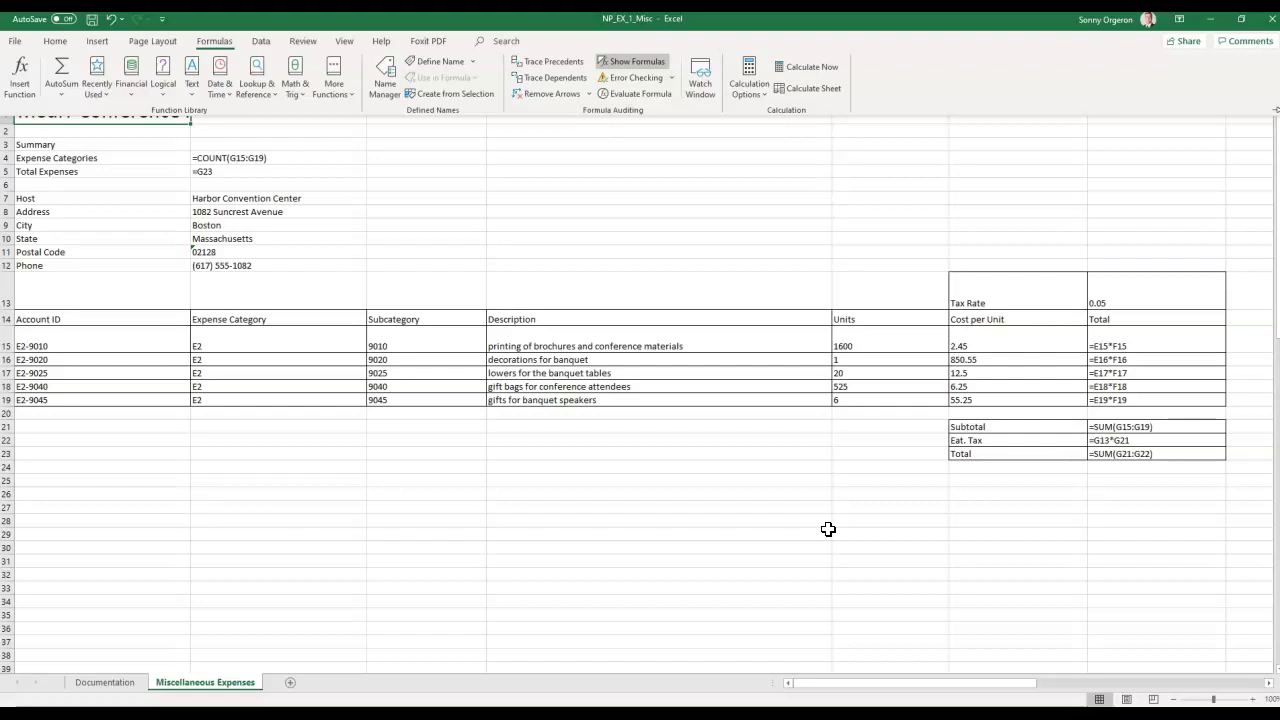
pyautogui.click(825, 526)
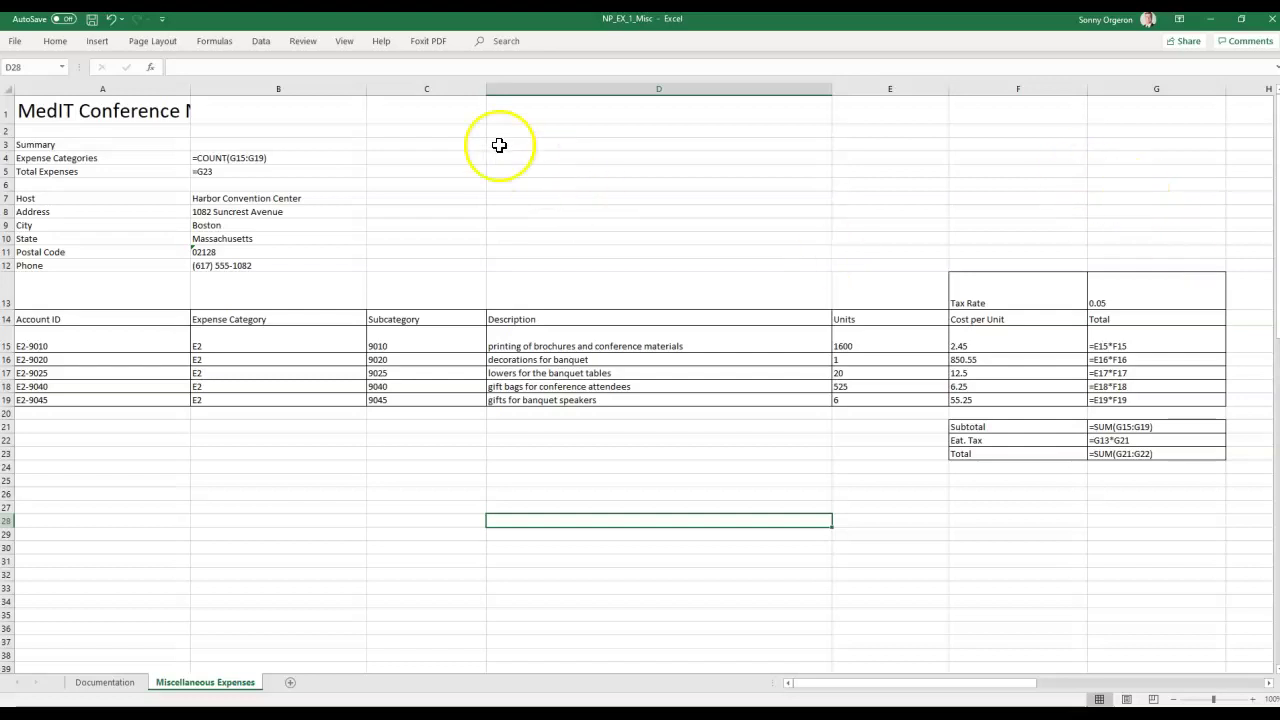
pyautogui.click(215, 45)
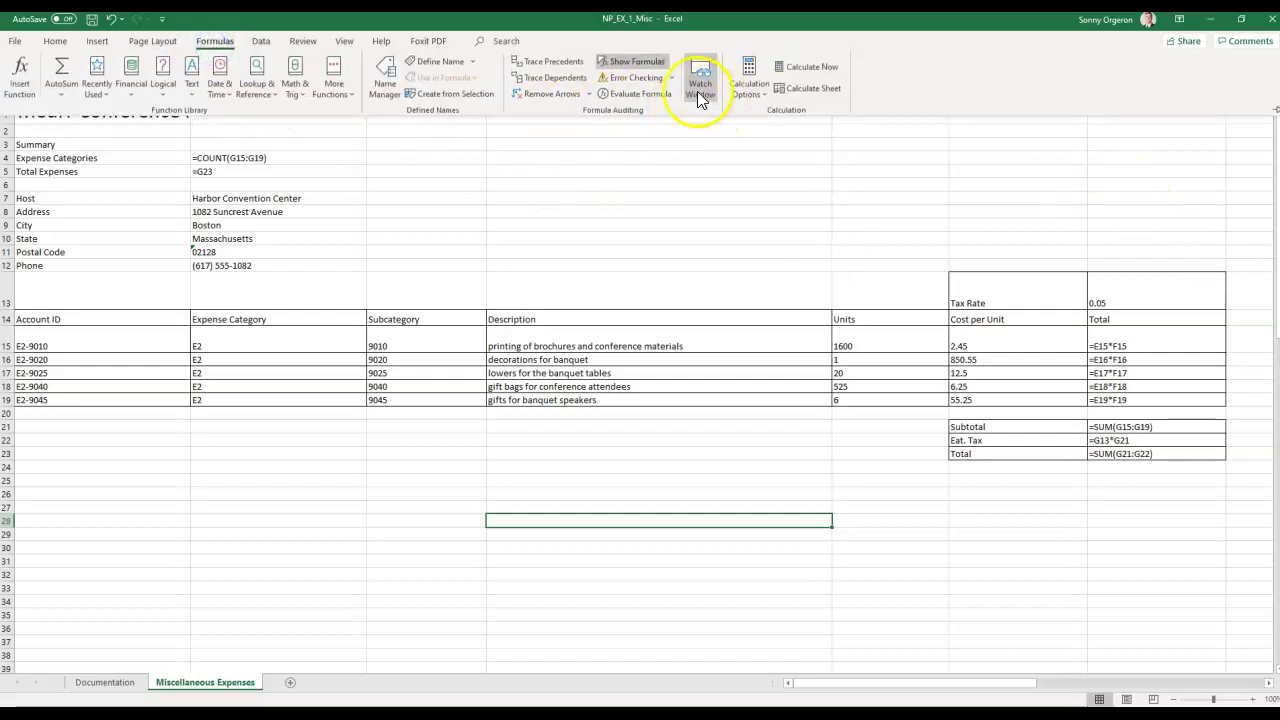
pyautogui.click(621, 62)
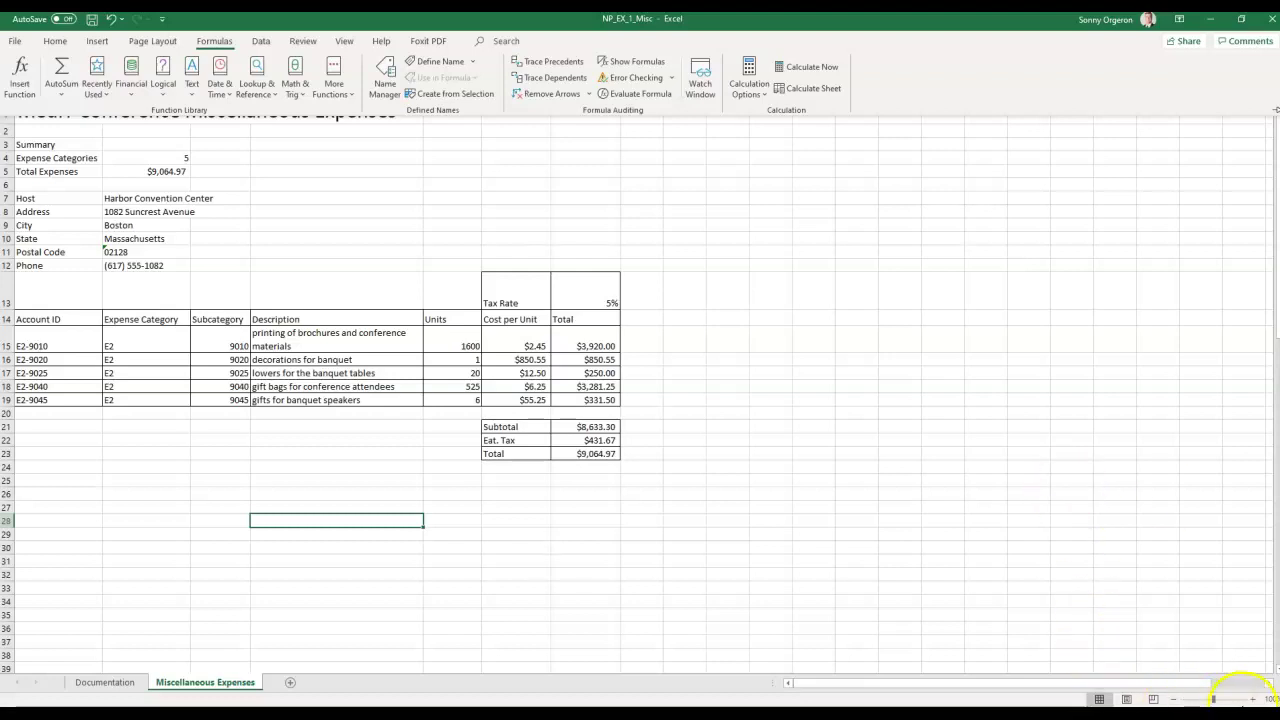
# Zoom the sheet to 120%, scroll back to A1, save NP_EX_1_Misc, then switch to the browser.
pyautogui.click(1256, 700)
pyautogui.click(1256, 700)
pyautogui.moveTo(1090, 688); pyautogui.dragTo(903, 683)
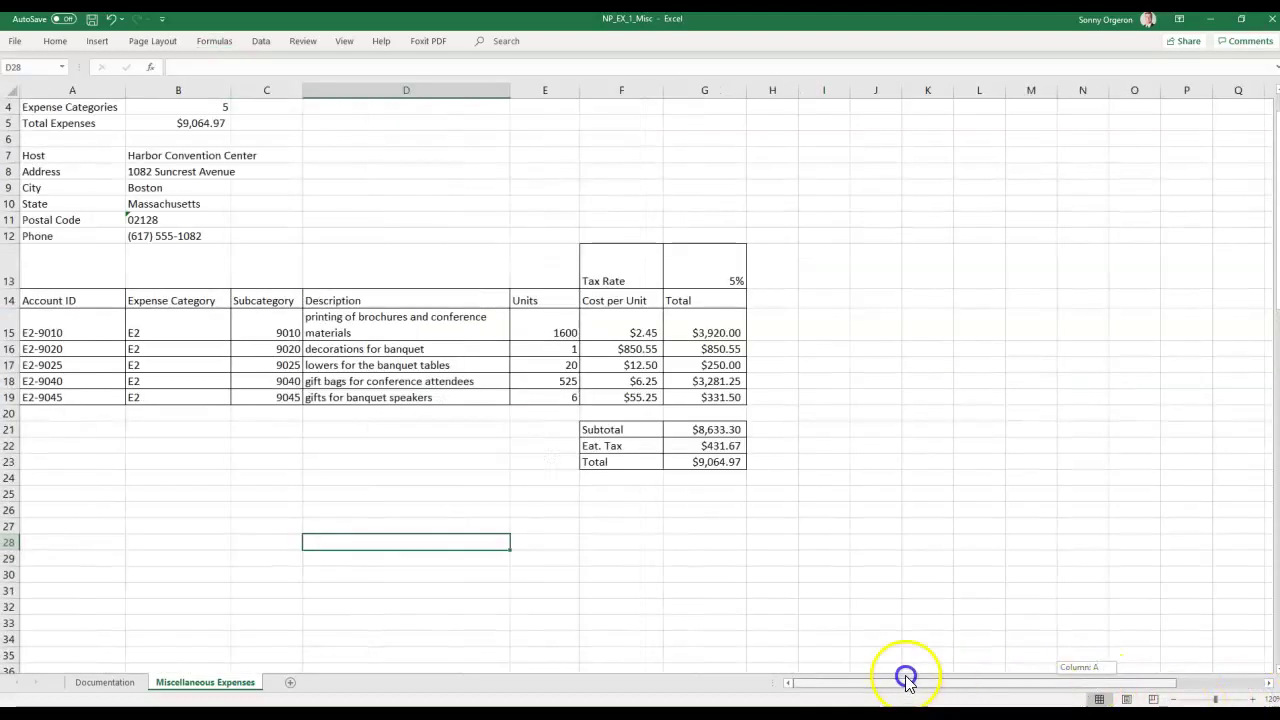
pyautogui.scroll(1, 874, 677)
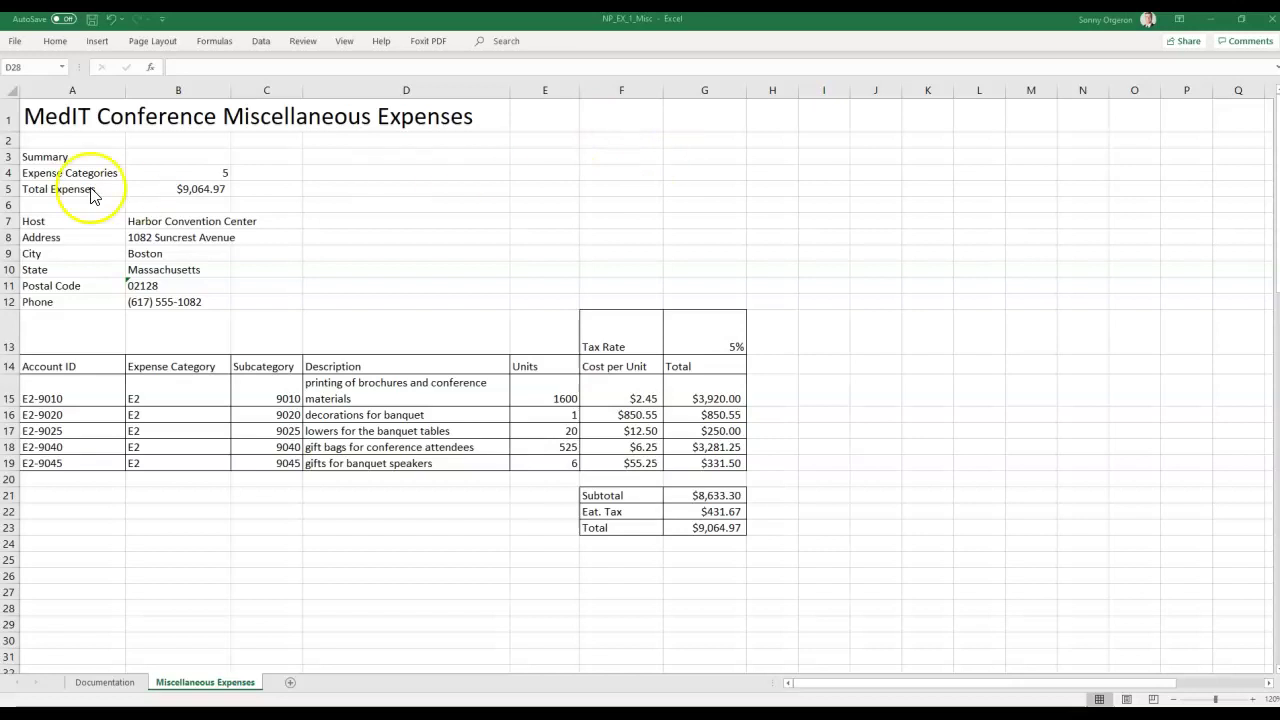
pyautogui.click(91, 21)
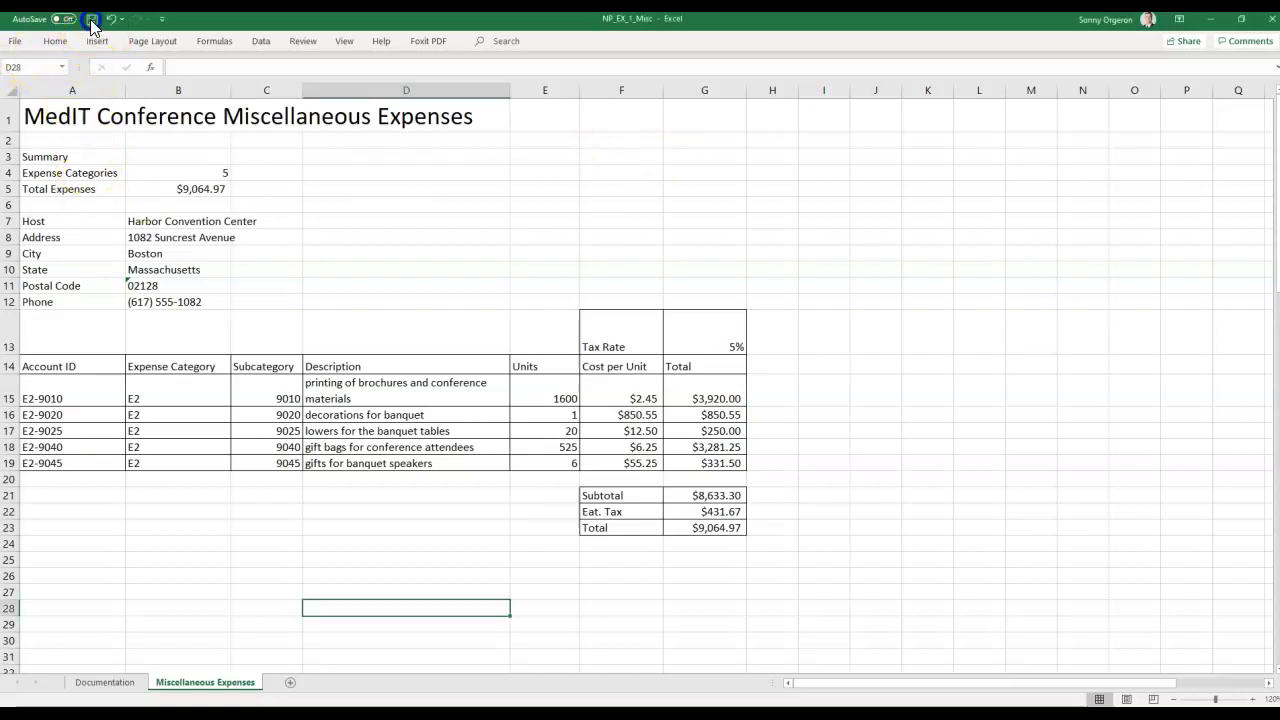
pyautogui.click(91, 21)
pyautogui.click(344, 714)
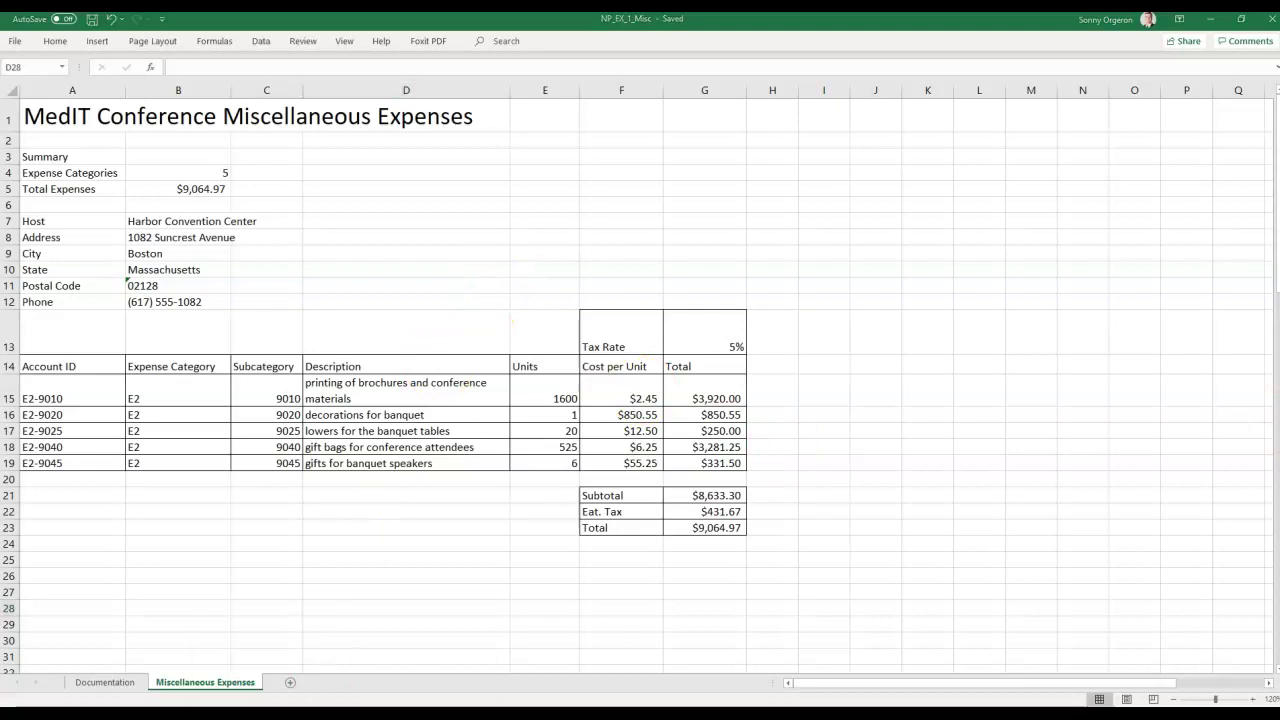
pyautogui.click(373, 673)
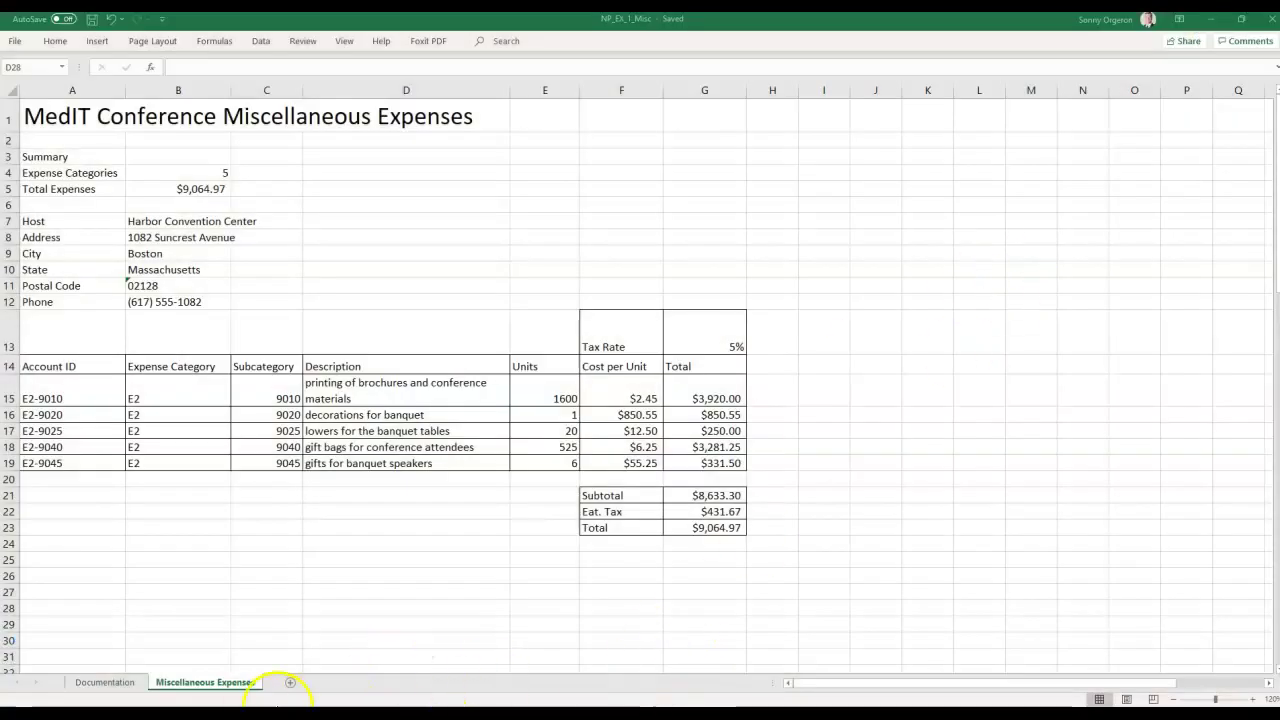
# Open the Excel Module 1 SAM Textbook Project in MindTap and continue to Step 2 of 2.
pyautogui.moveTo(344, 714)
pyautogui.click(311, 690)
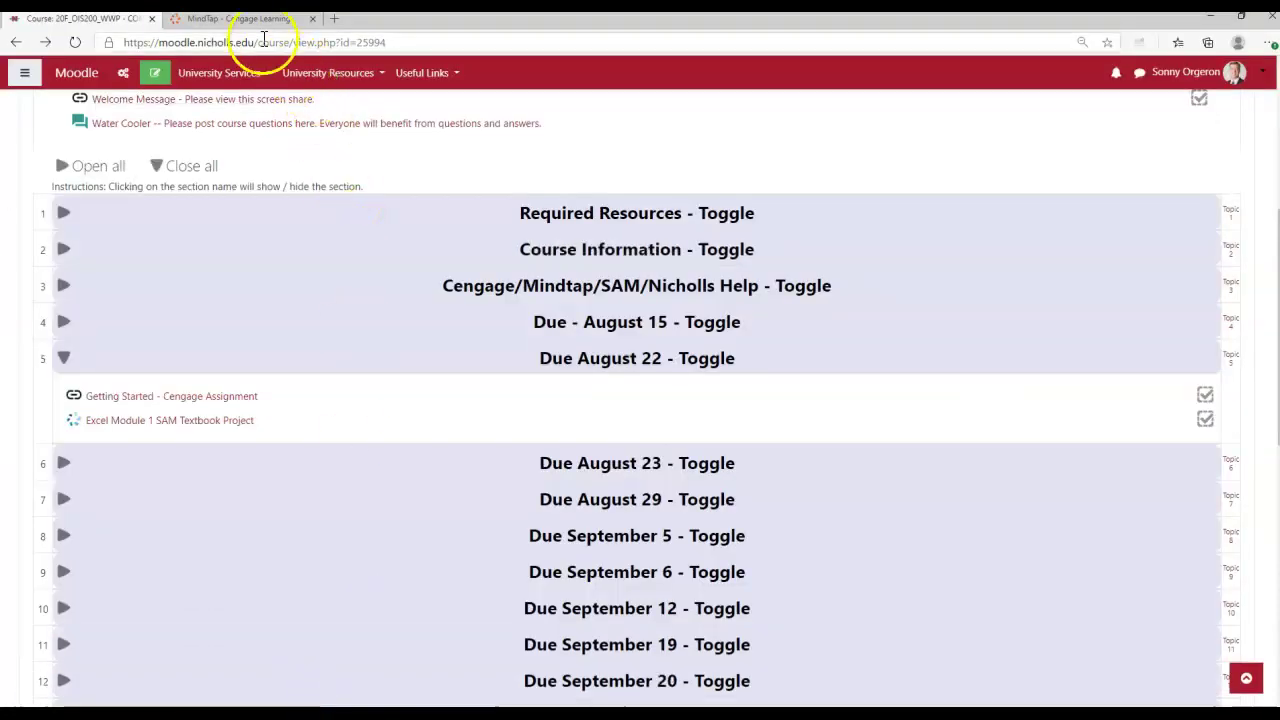
pyautogui.click(300, 20)
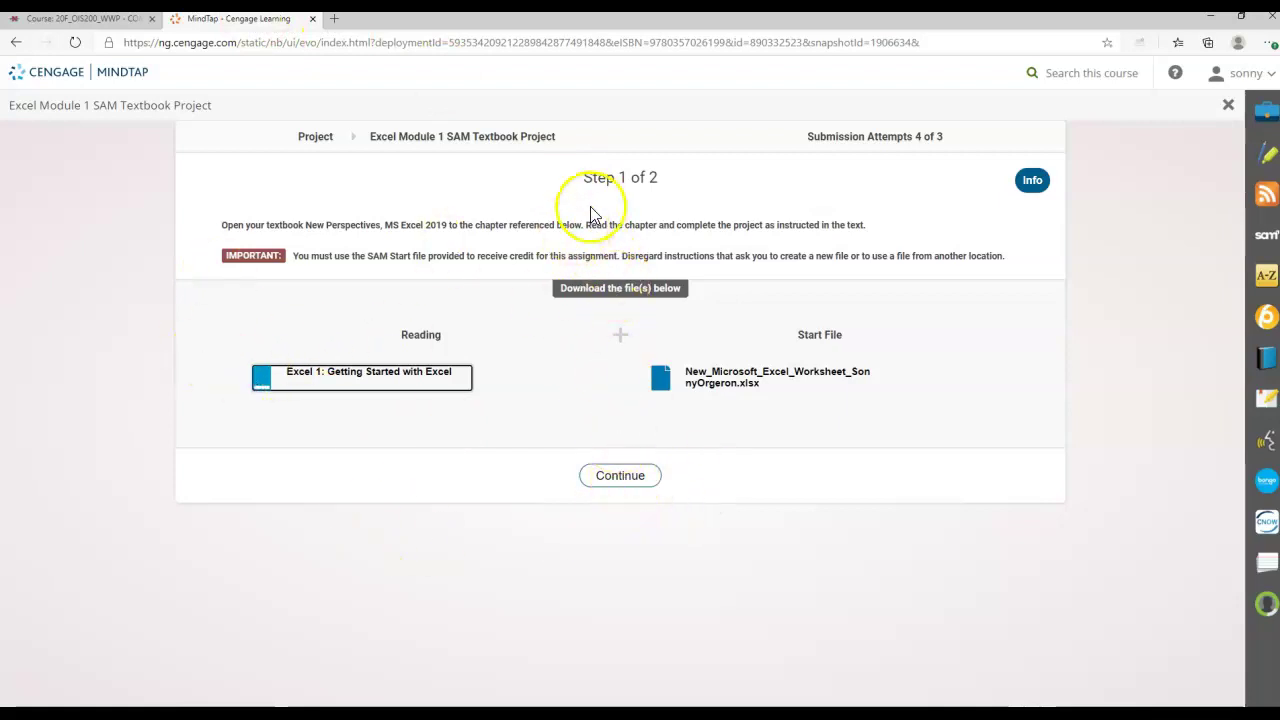
pyautogui.click(615, 472)
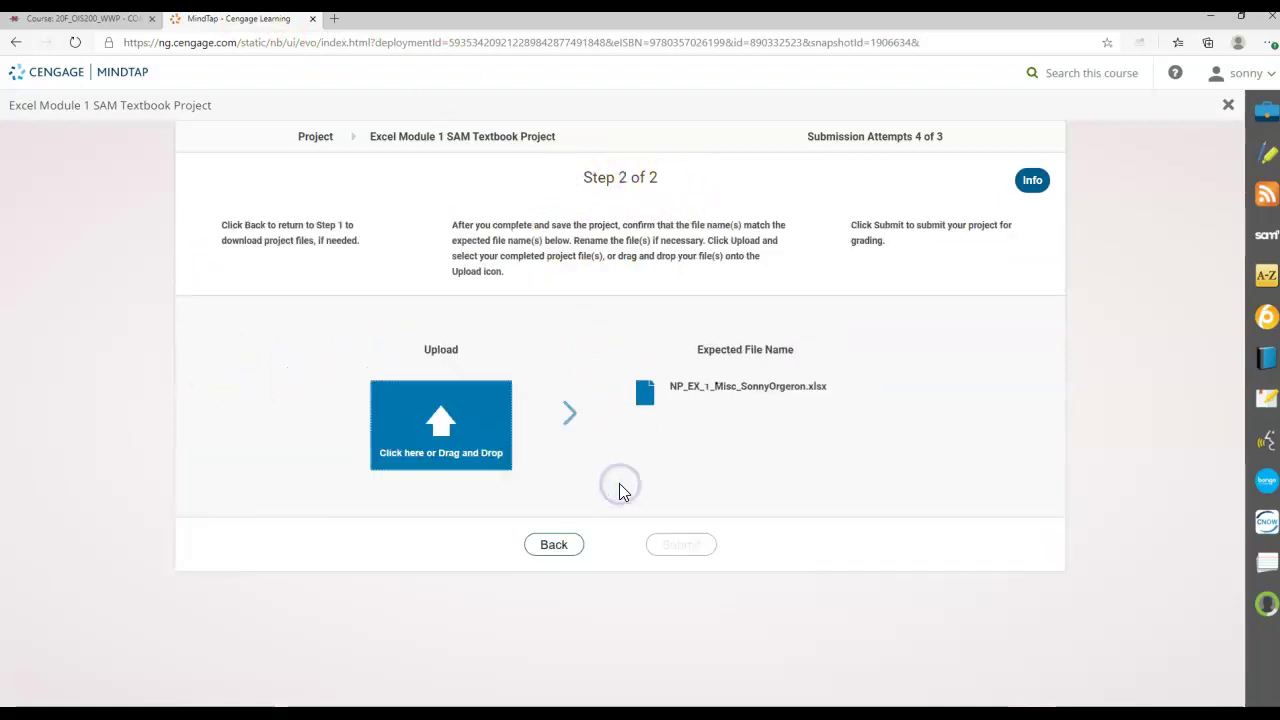
# Upload the NP_EX_1_Misc workbook through the Upload box's Open dialog.
pyautogui.click(437, 425)
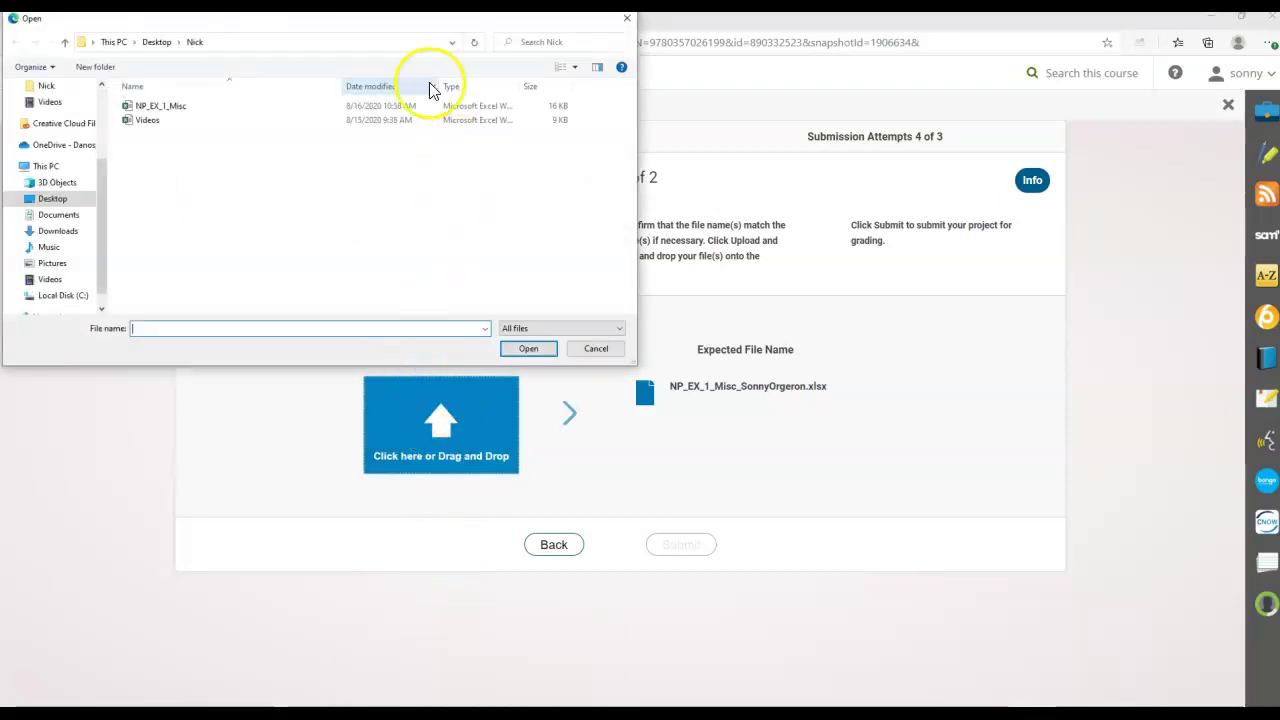
pyautogui.moveTo(364, 20); pyautogui.dragTo(368, 71)
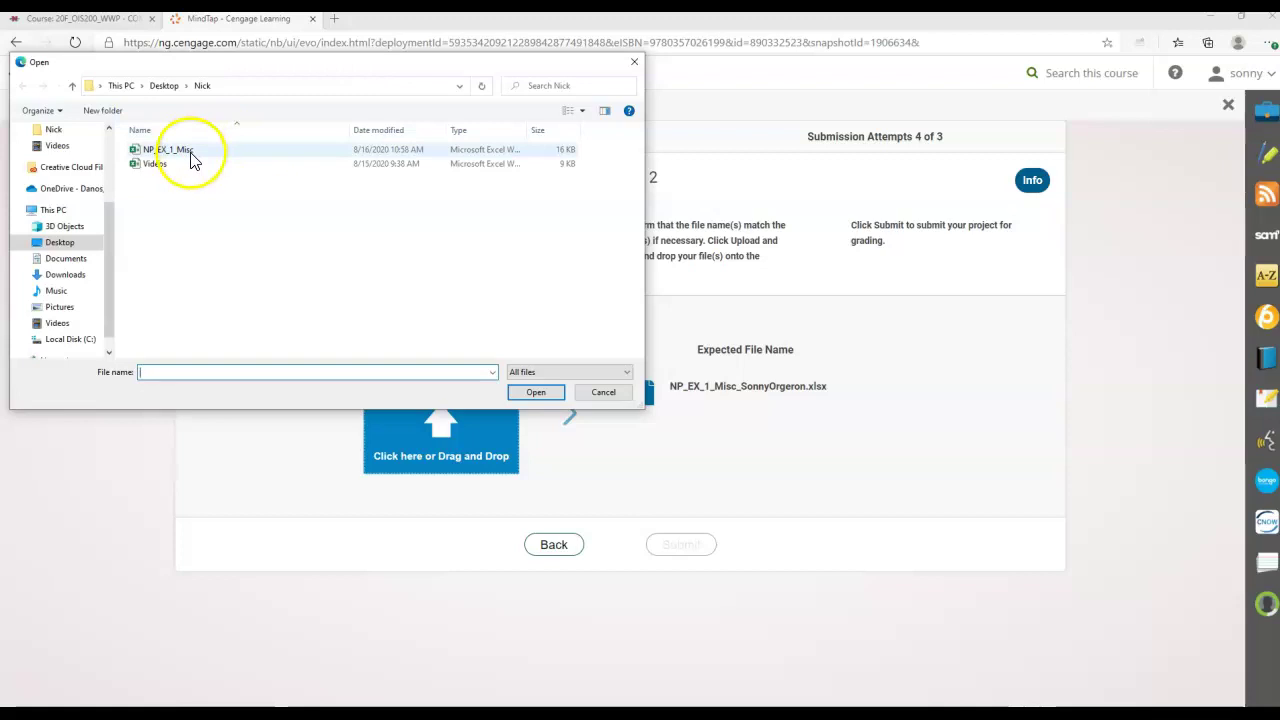
pyautogui.doubleClick(188, 157)
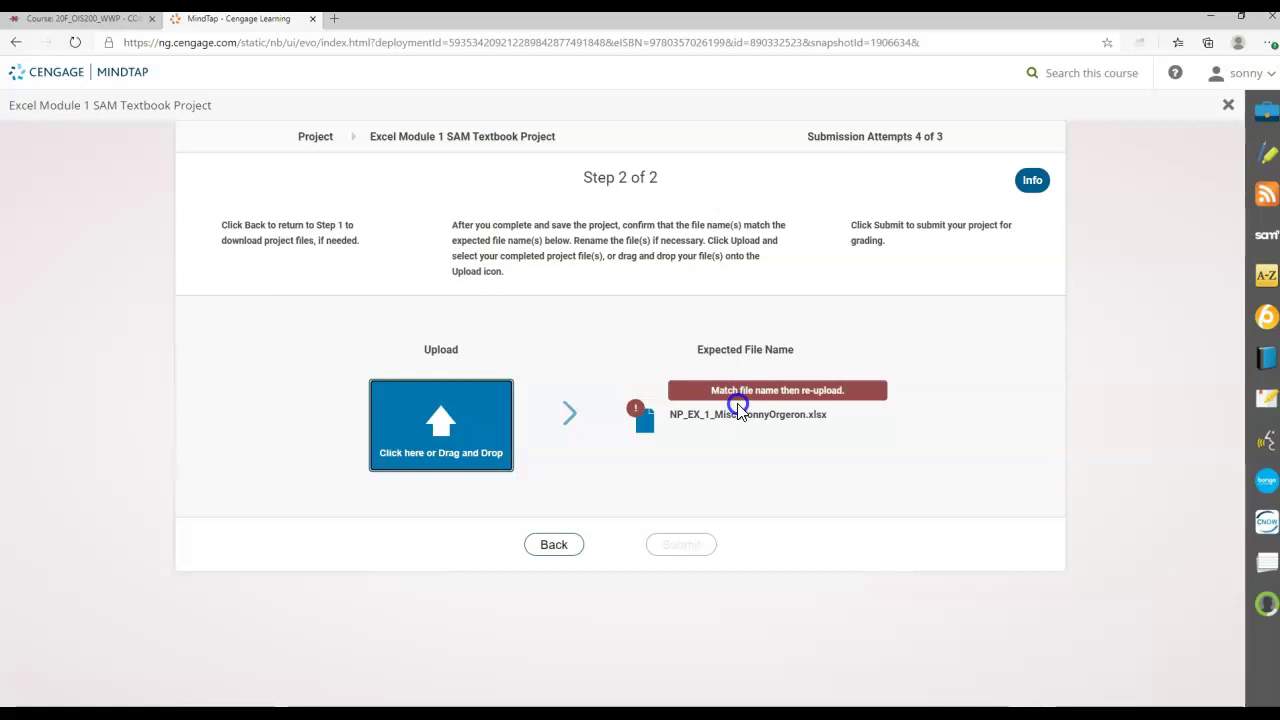
# Copy the expected file name shown in MindTap's file-name mismatch notice.
pyautogui.moveTo(673, 418); pyautogui.dragTo(806, 418)
pyautogui.rightClick(787, 428)
pyautogui.click(795, 430)
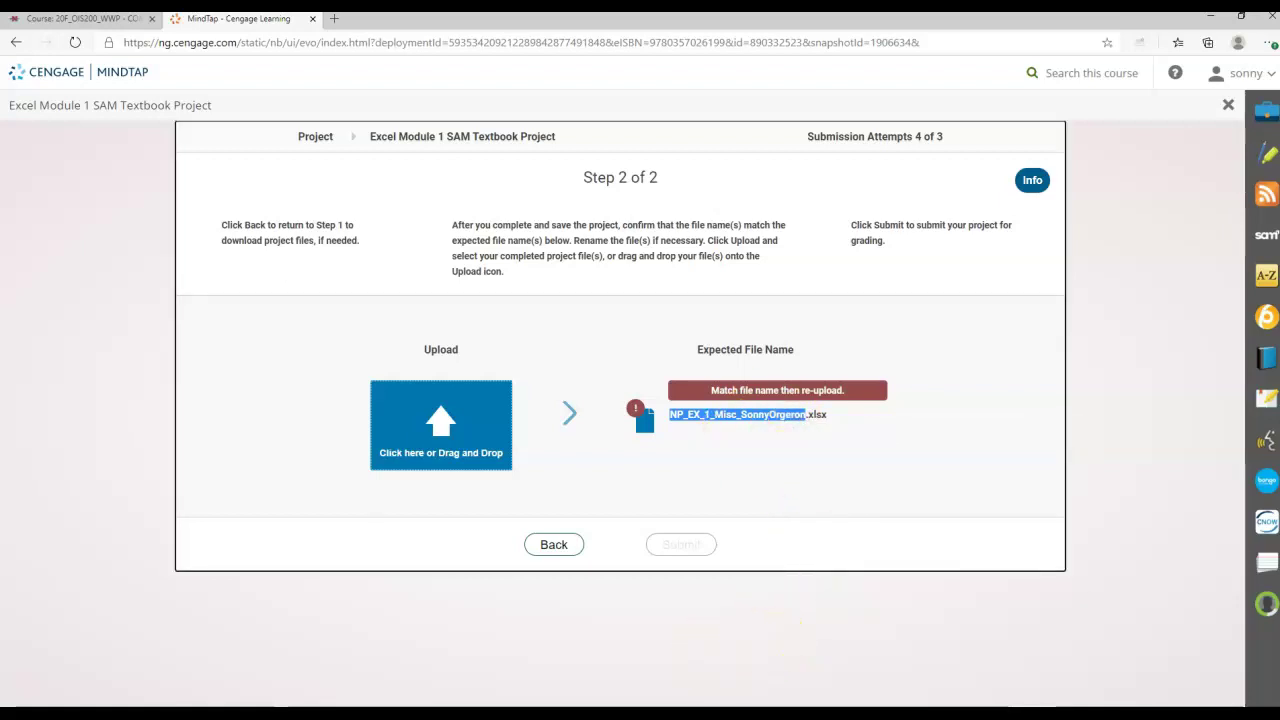
# Save the NP_EX_1_Misc workbook in Excel and close its window.
pyautogui.moveTo(470, 705)
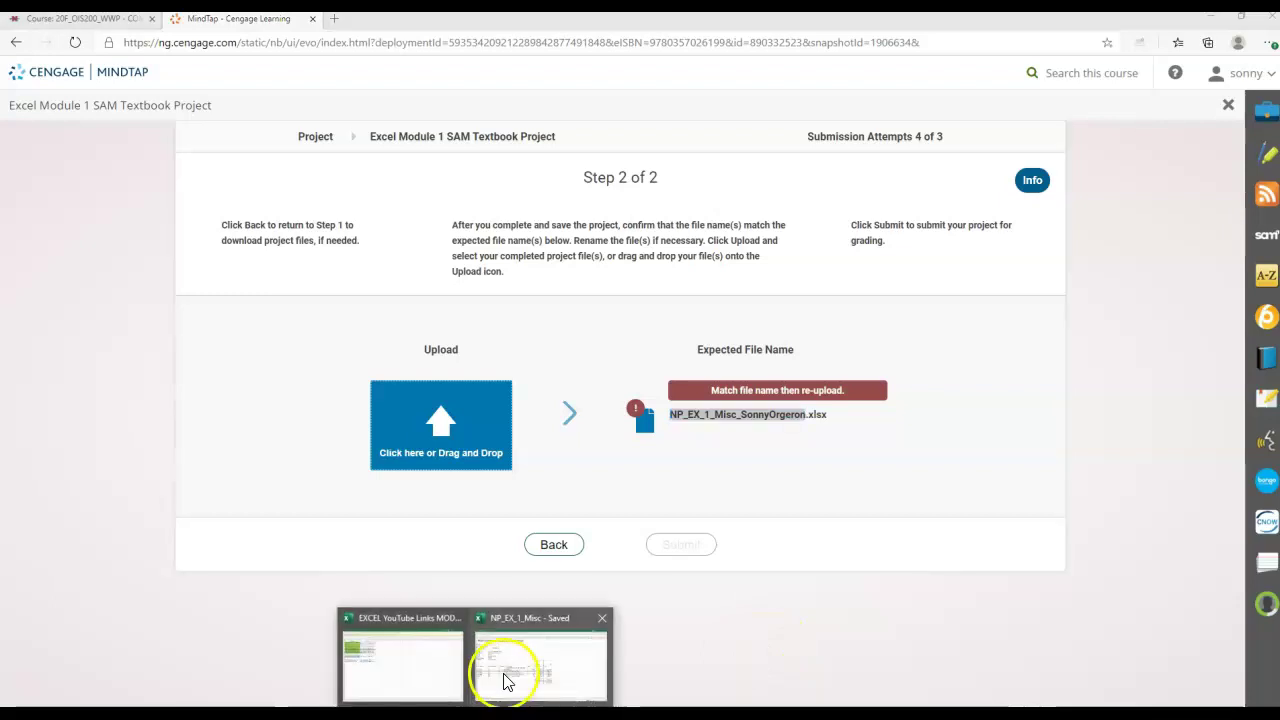
pyautogui.click(506, 680)
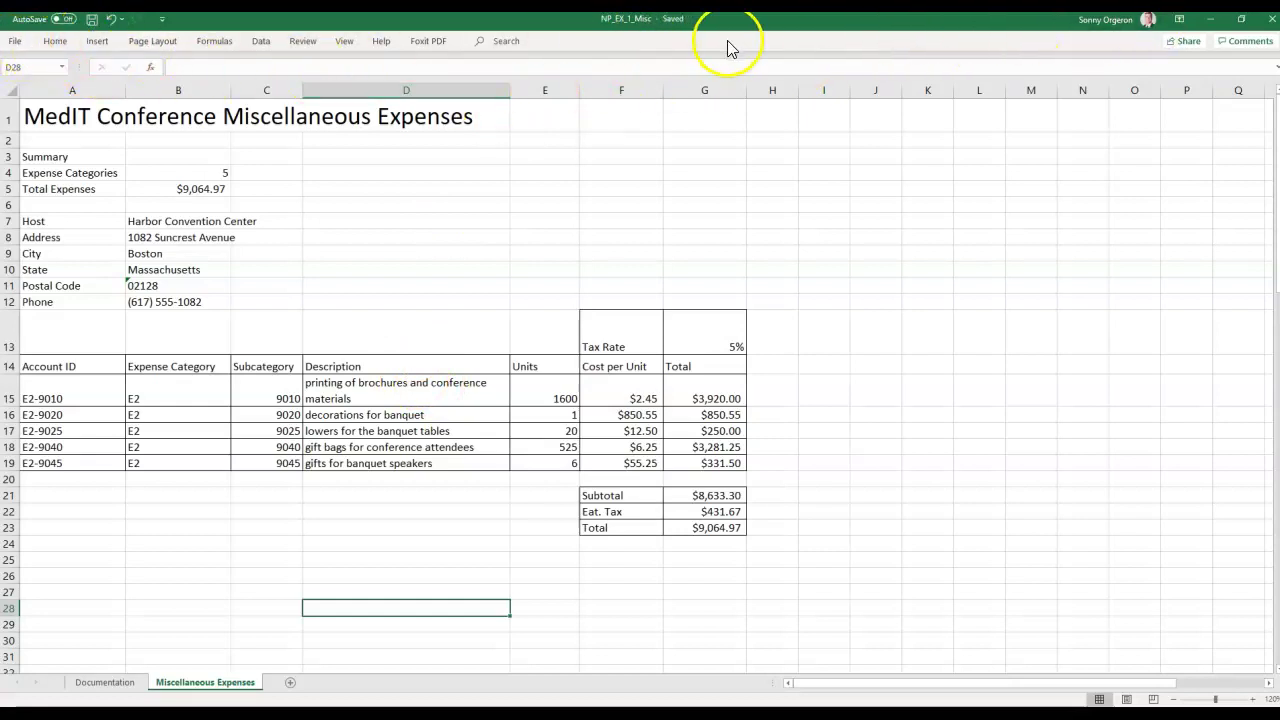
pyautogui.click(91, 20)
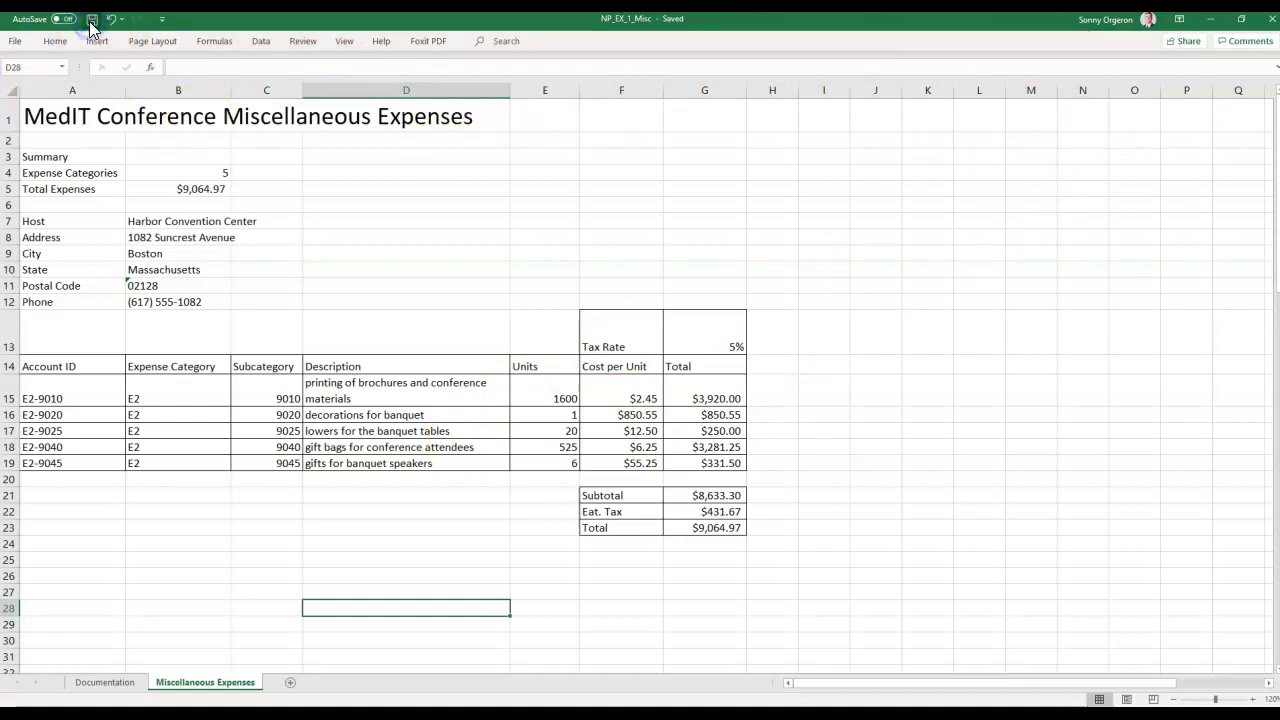
pyautogui.click(1267, 21)
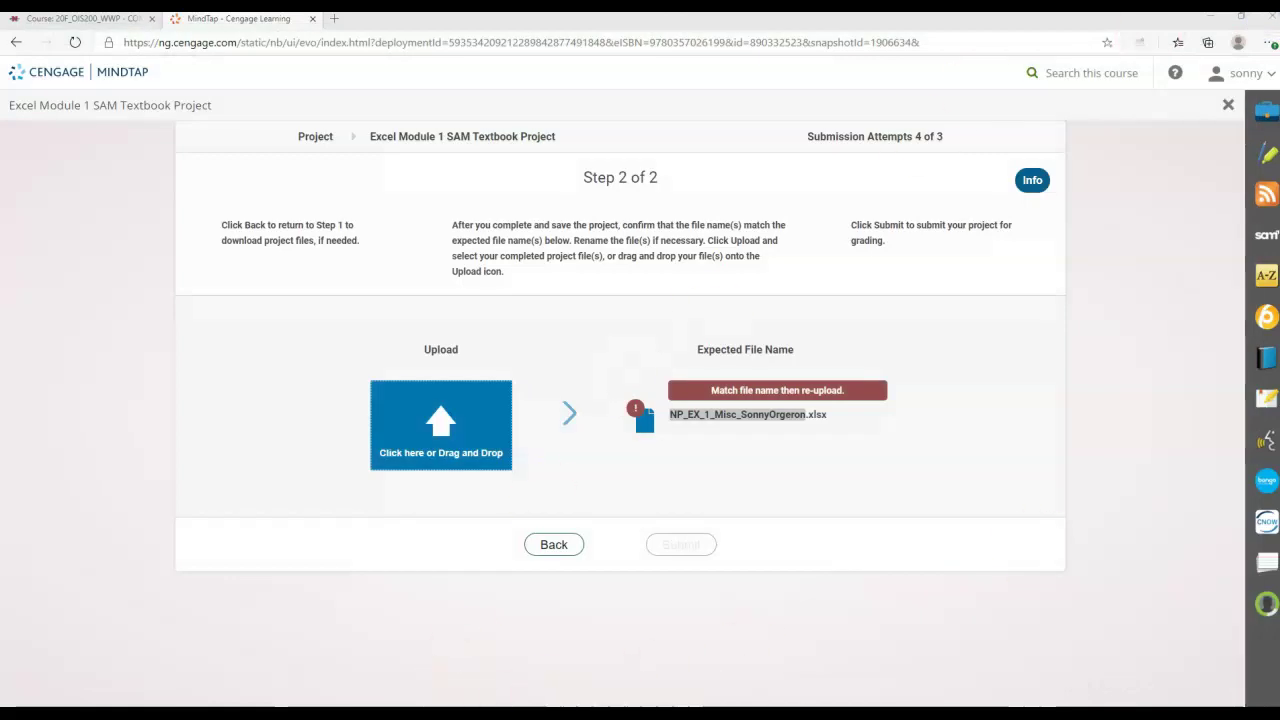
# Rename the NP_EX_1_Misc file in the Nick folder to MindTap's expected file name.
pyautogui.moveTo(1279, 88); pyautogui.dragTo(500, 18)
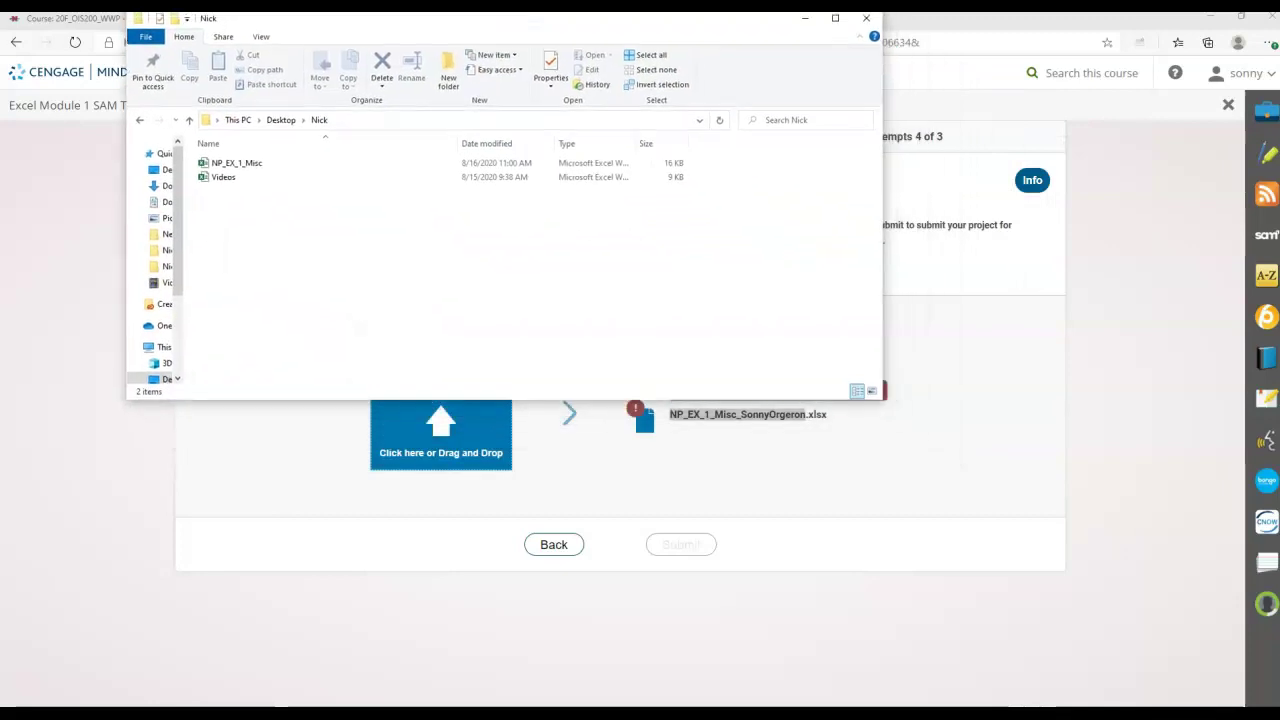
pyautogui.click(228, 165)
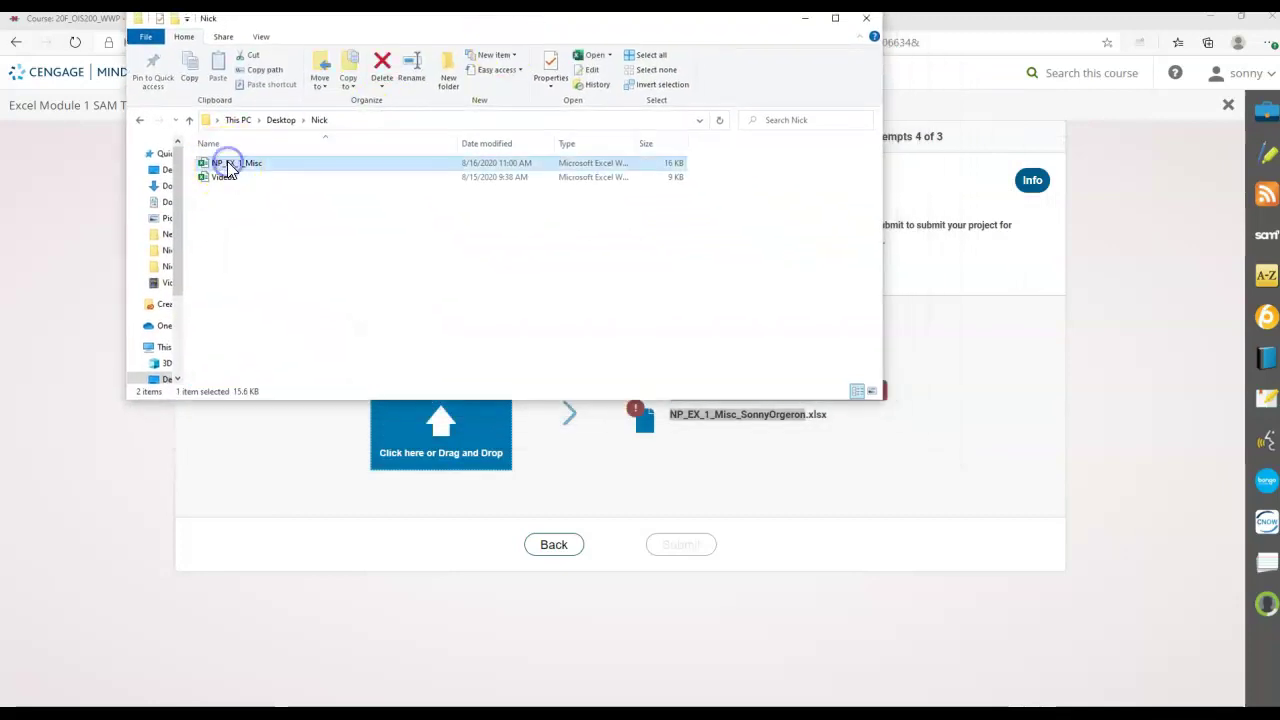
pyautogui.rightClick(228, 166)
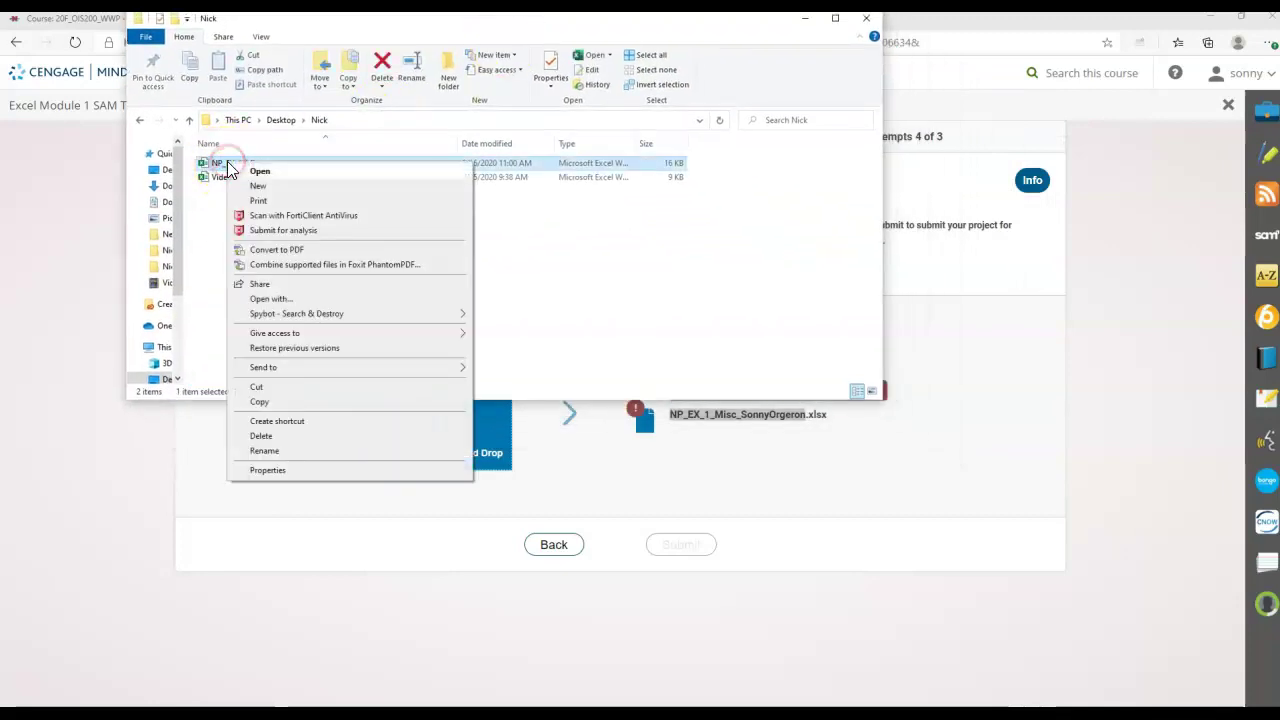
pyautogui.click(268, 450)
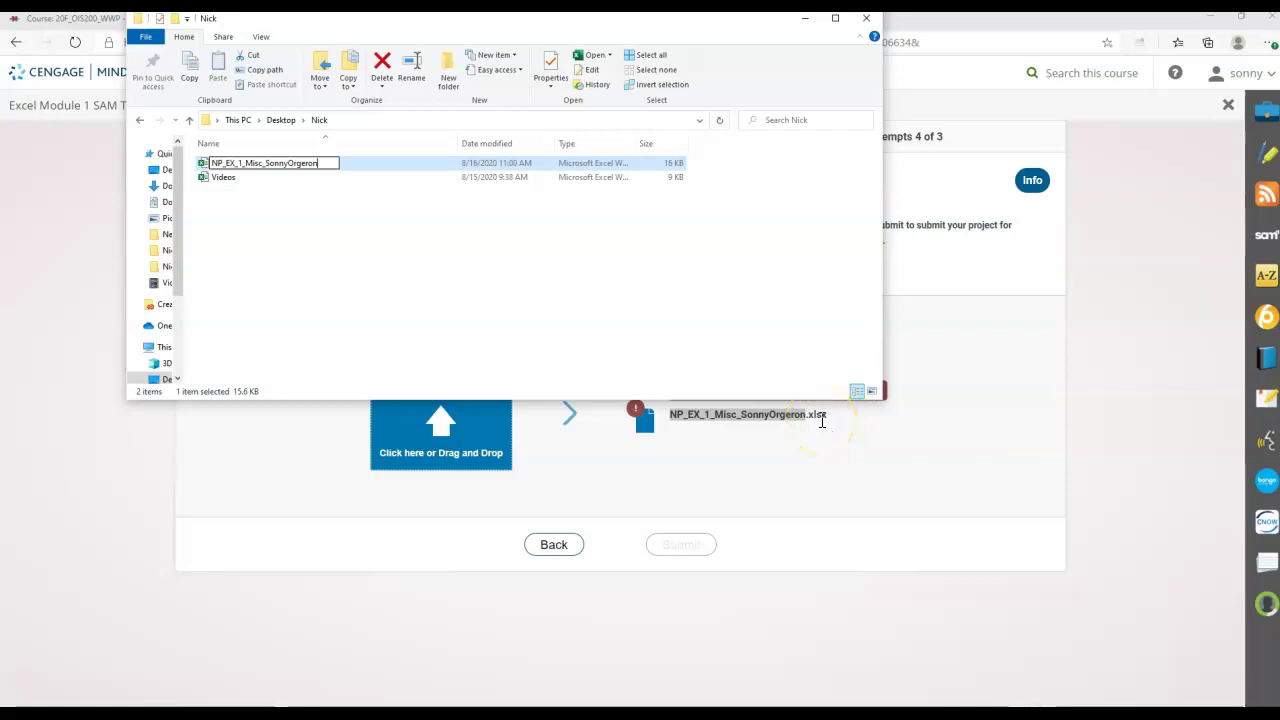
pyautogui.press('Return')
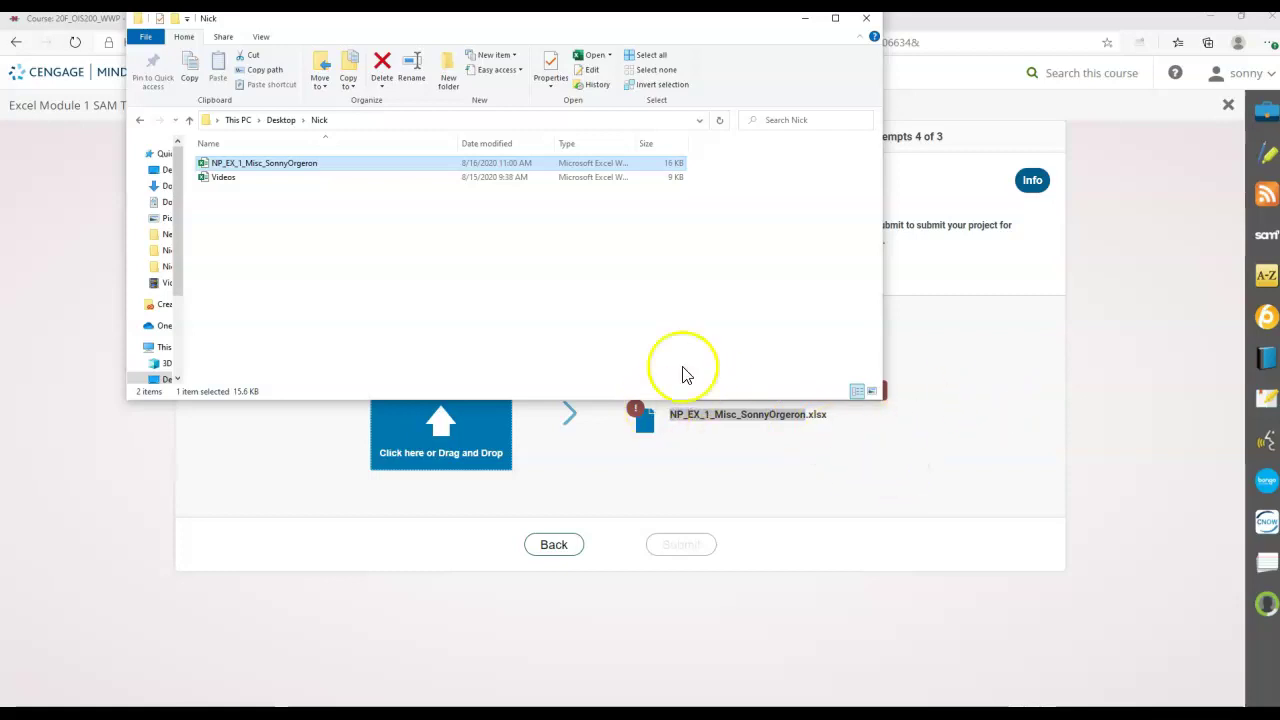
# Drag the renamed workbook onto MindTap's drag-and-drop upload box.
pyautogui.moveTo(422, 20); pyautogui.dragTo(300, 20)
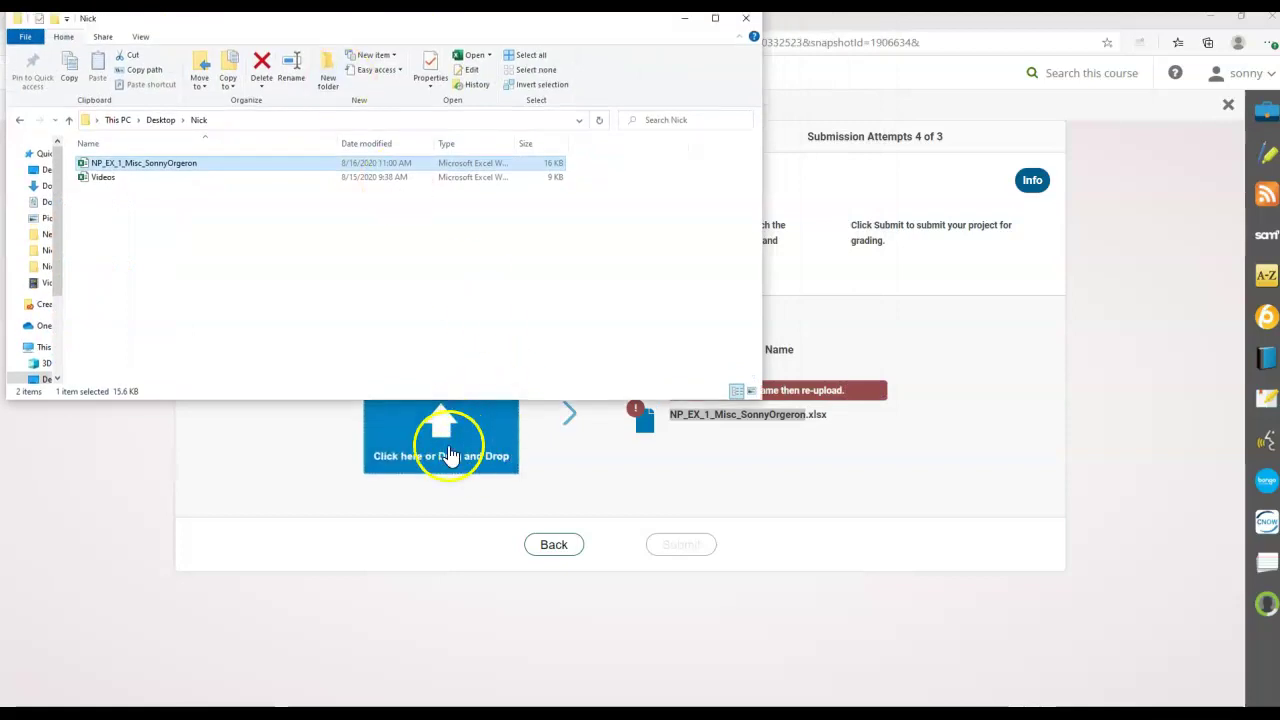
pyautogui.moveTo(203, 163); pyautogui.dragTo(432, 472)
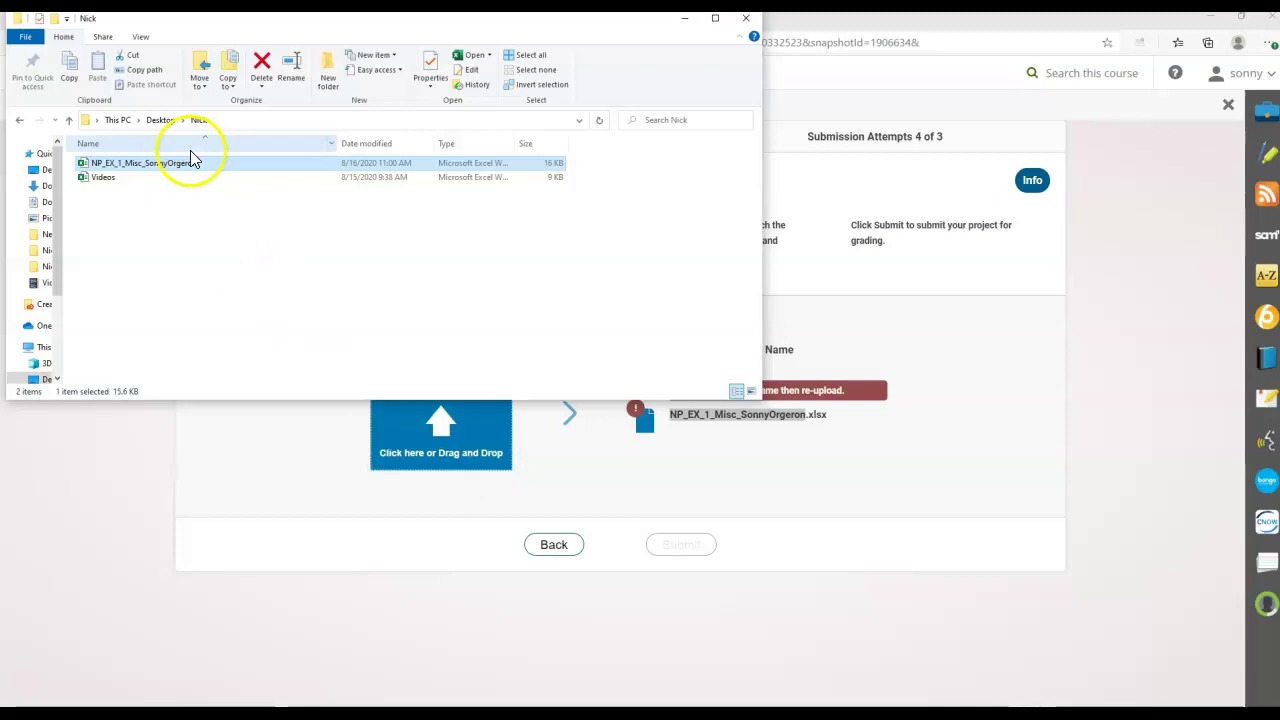
pyautogui.moveTo(189, 170); pyautogui.dragTo(437, 471)
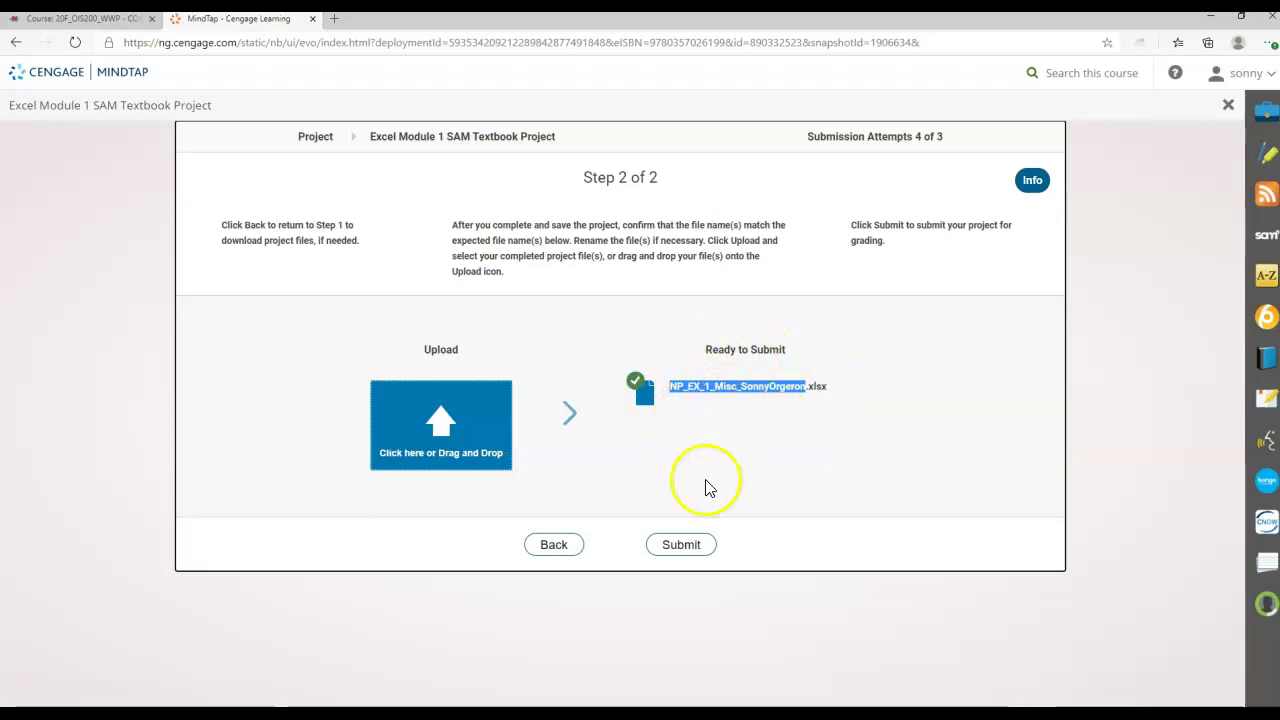
# Submit the uploaded workbook and download the SAM report via View Report(s).
pyautogui.click(686, 552)
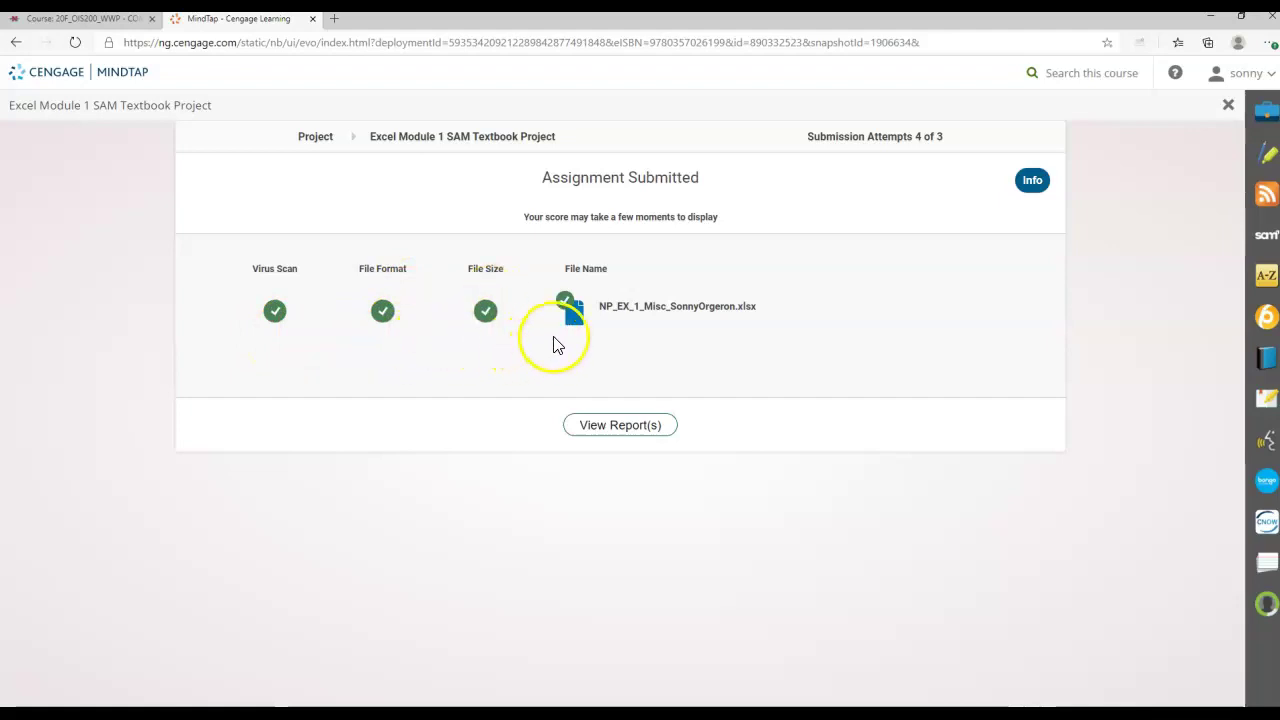
pyautogui.click(646, 430)
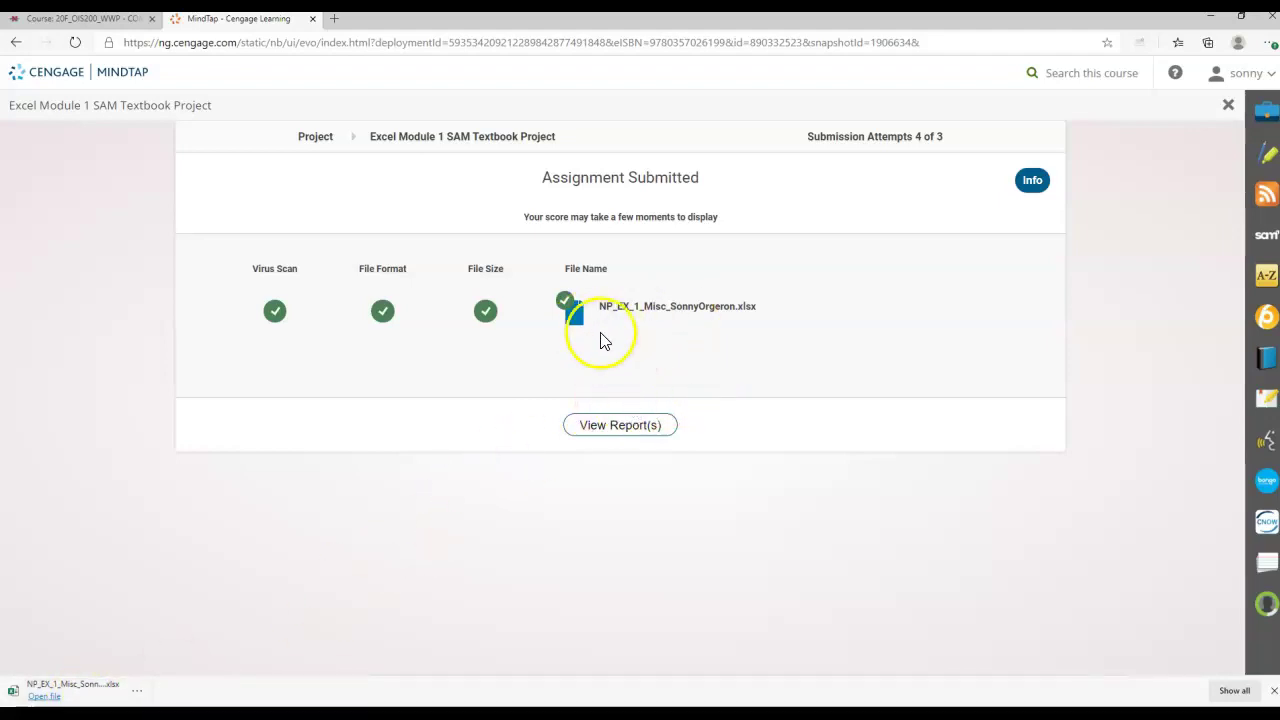
# Open the downloaded SAM report in Excel and review the 86/100 score and failed checks.
pyautogui.click(107, 697)
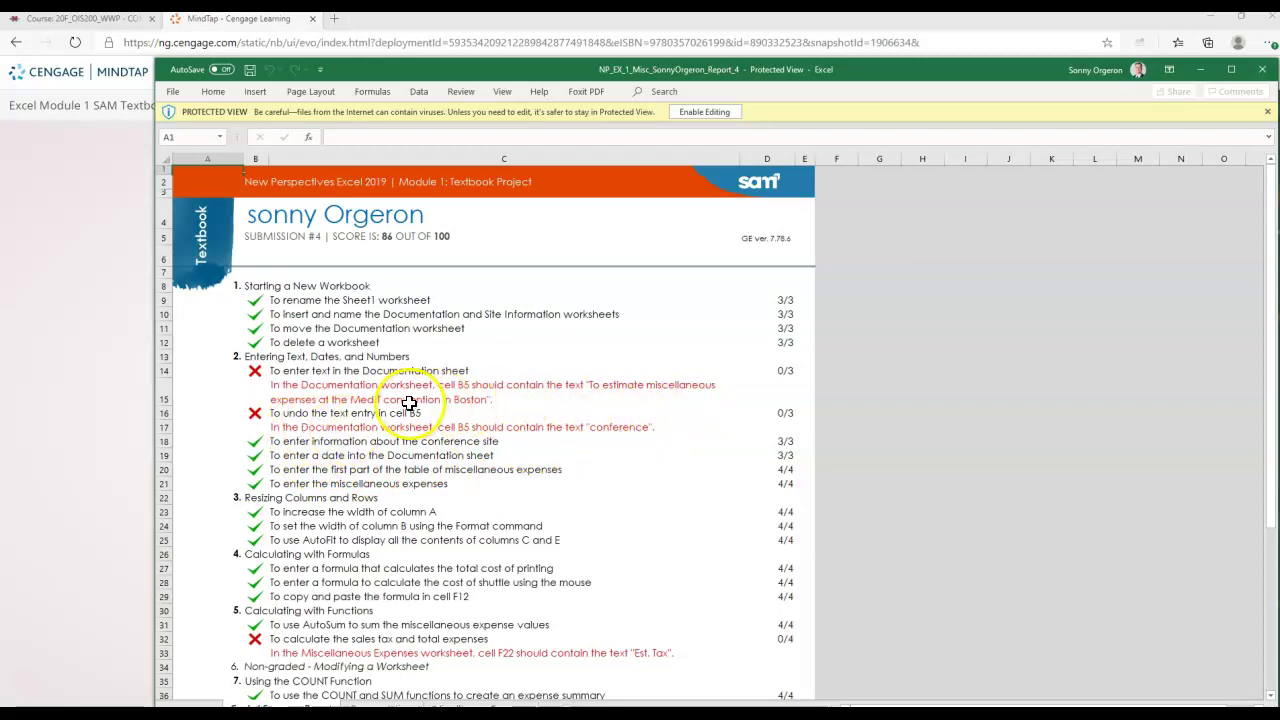
pyautogui.scroll(-15, 409, 403)
pyautogui.scroll(-3, 409, 403)
pyautogui.scroll(15, 409, 403)
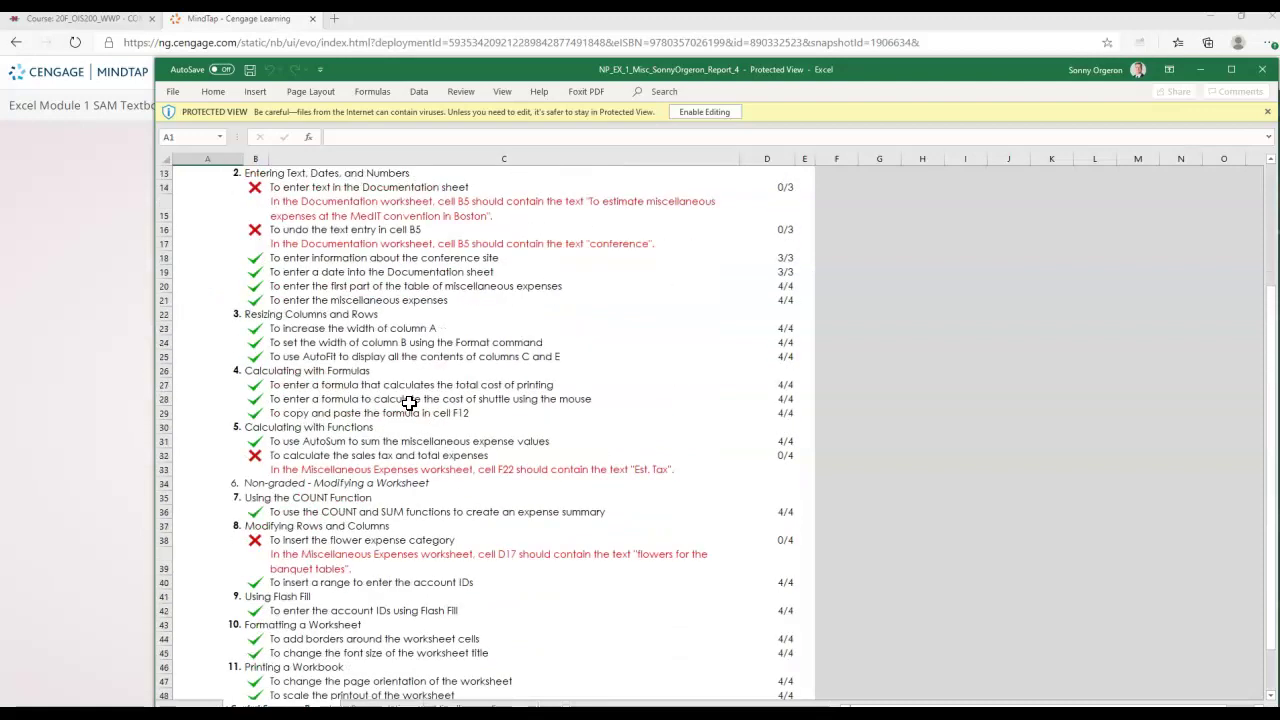
pyautogui.scroll(4, 409, 403)
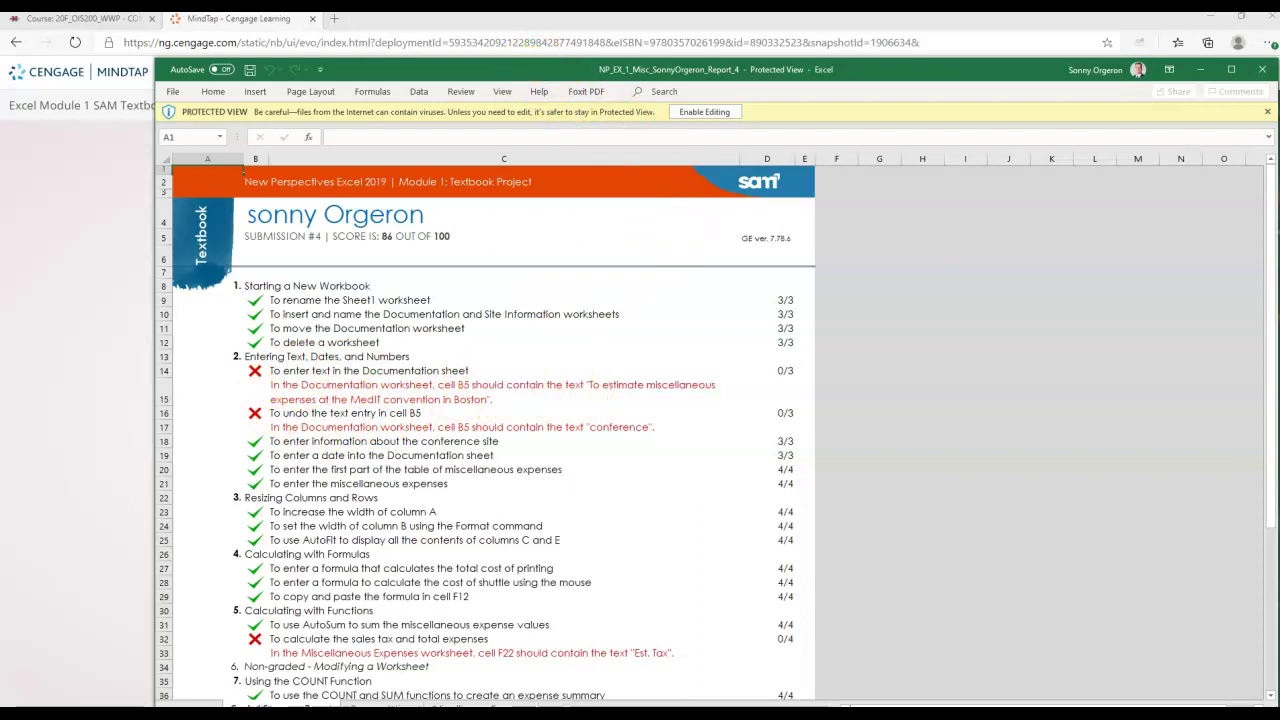
pyautogui.moveTo(475, 714)
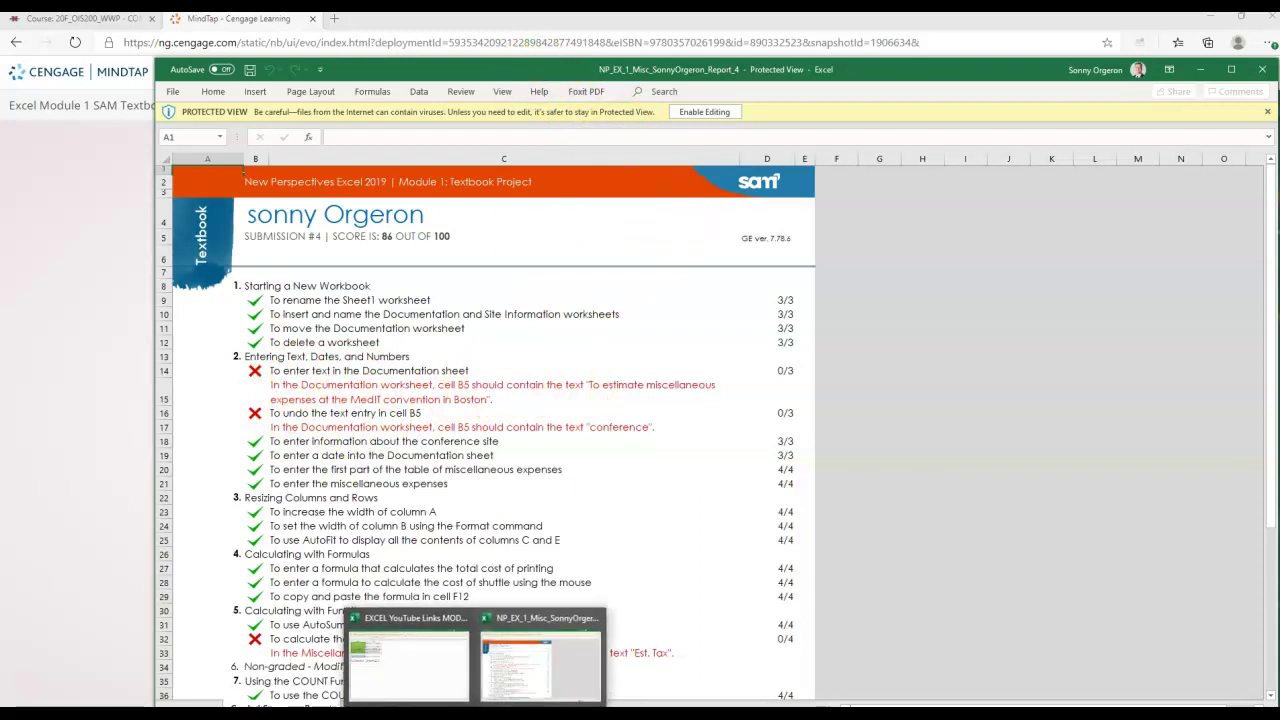
pyautogui.click(409, 664)
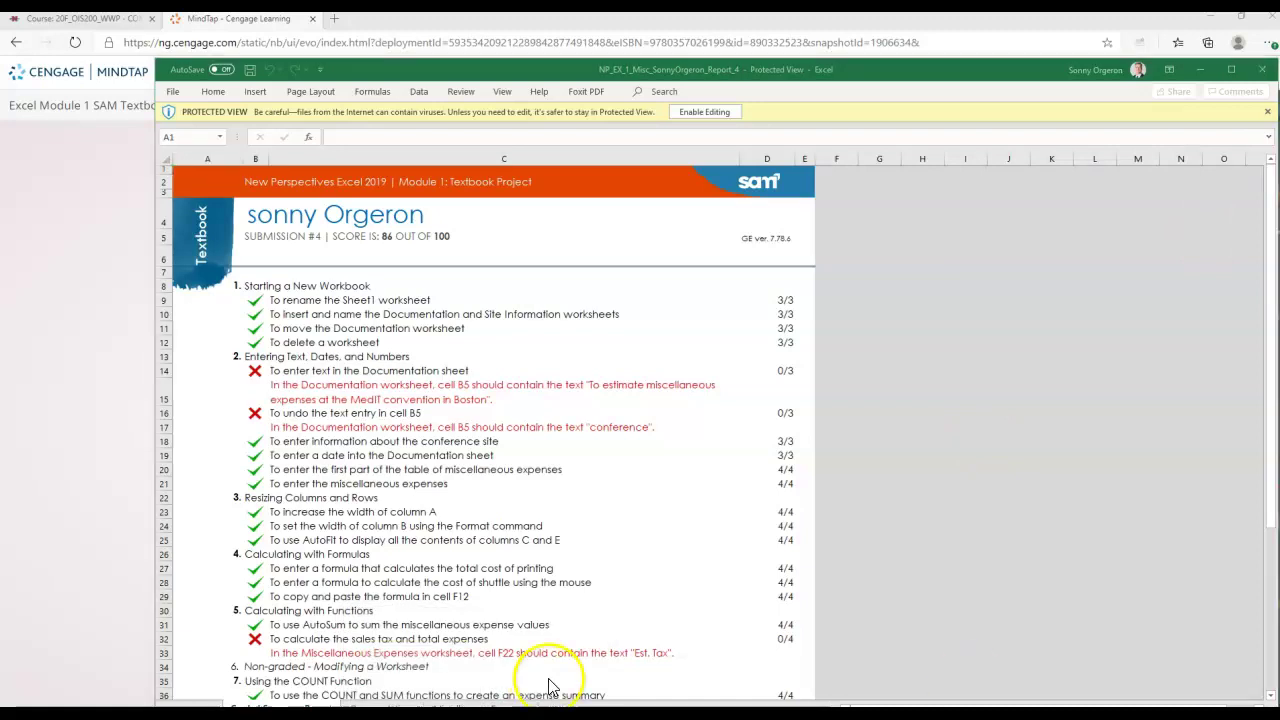
# Open the renamed NP_EX_1_Misc workbook from the Nick folder, then minimize File Explorer.
pyautogui.click(178, 164)
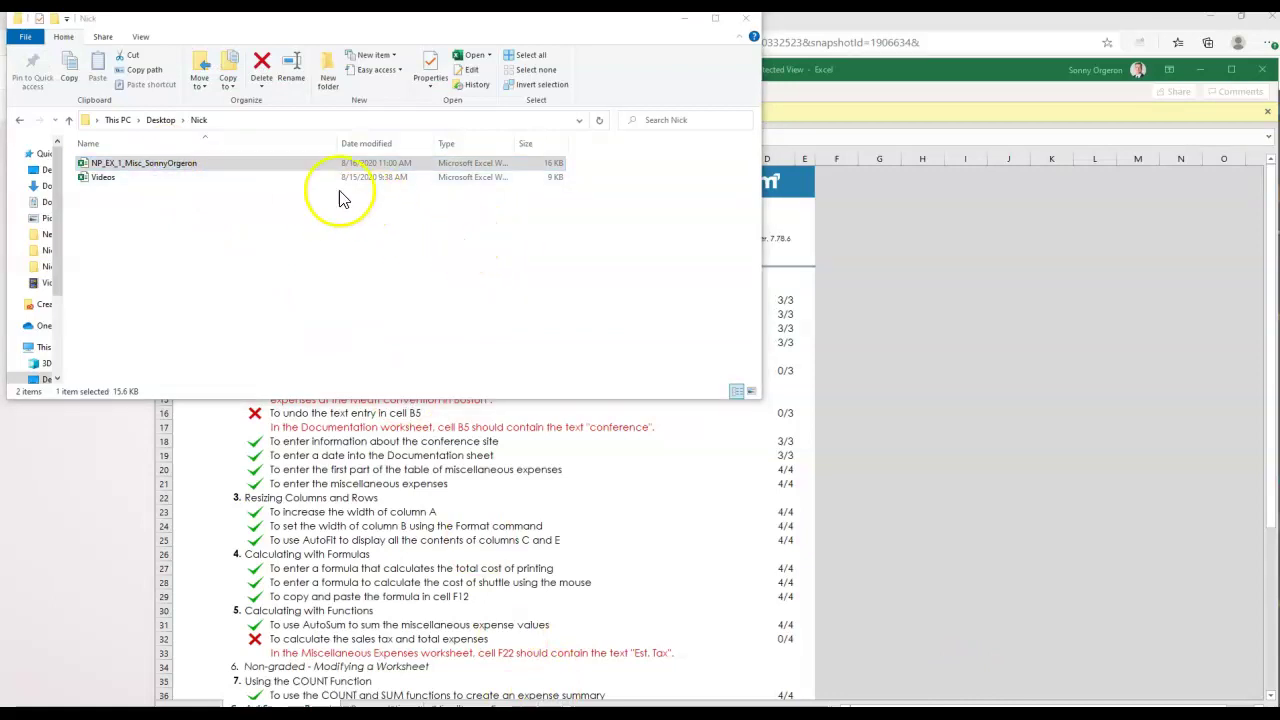
pyautogui.doubleClick(296, 166)
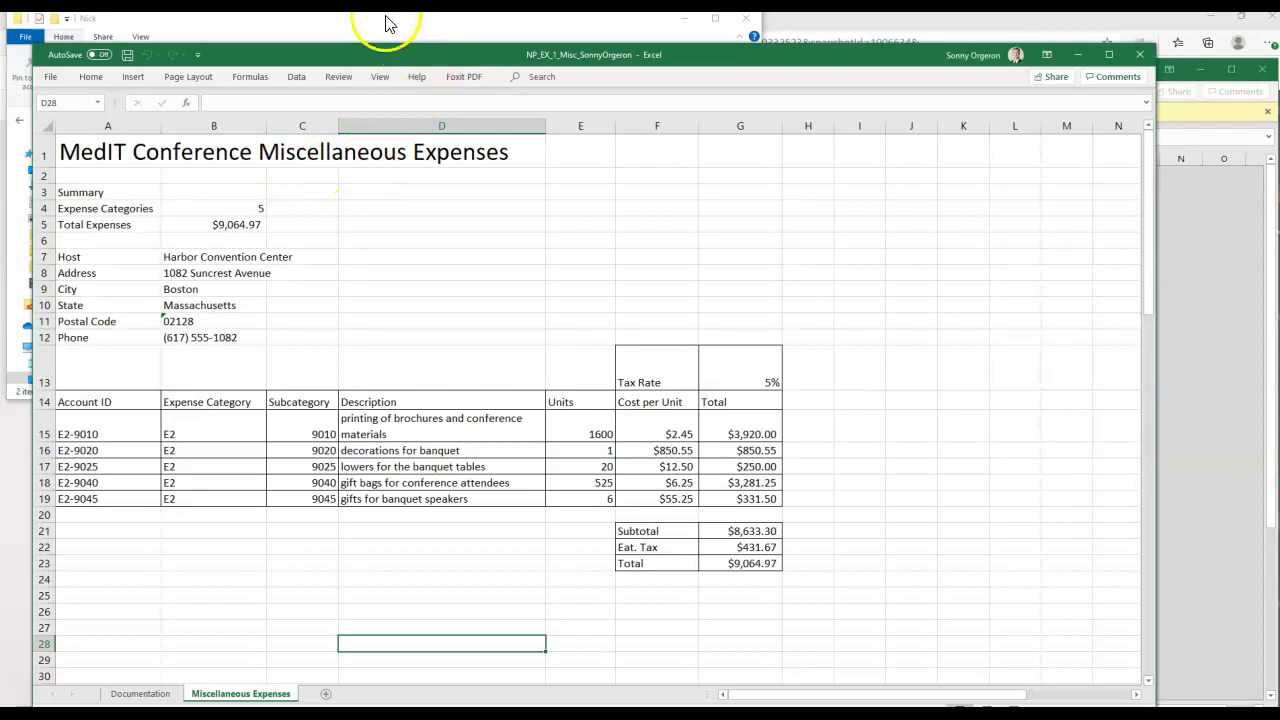
pyautogui.click(389, 24)
pyautogui.click(683, 18)
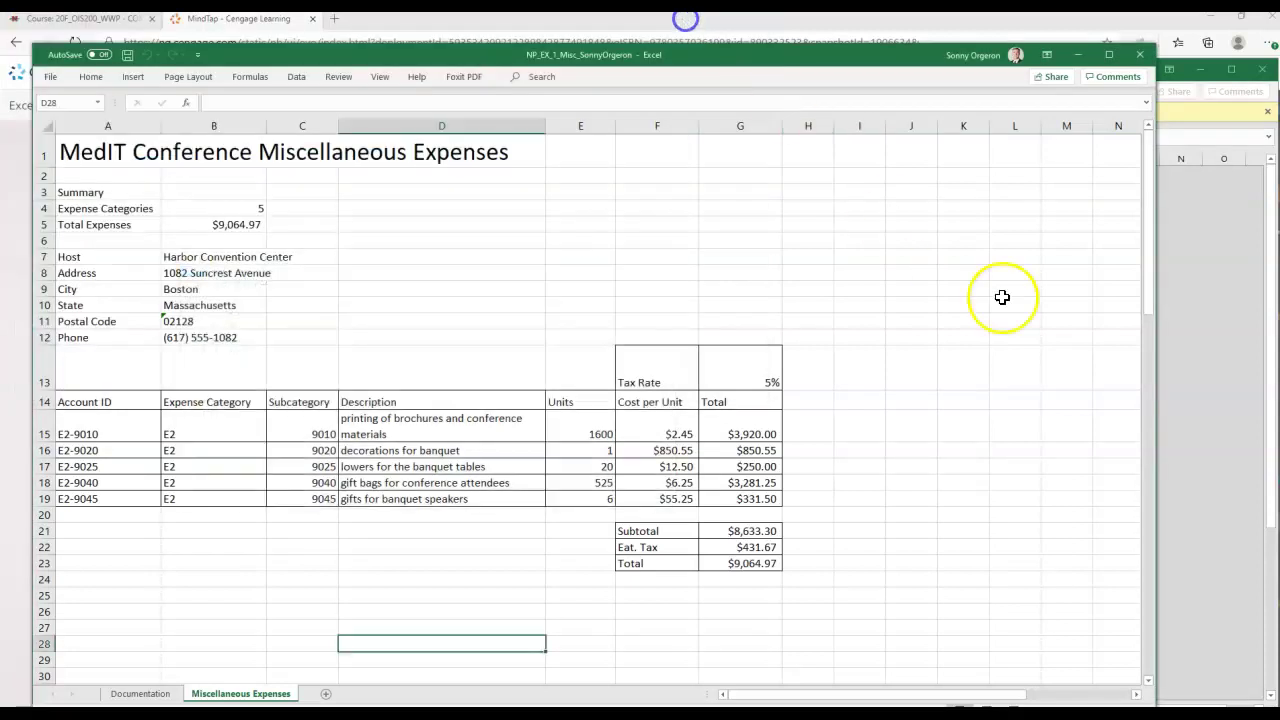
# Move the graded report window mostly off screen and switch to the Documentation sheet.
pyautogui.click(1203, 375)
pyautogui.moveTo(943, 63); pyautogui.dragTo(1279, 84)
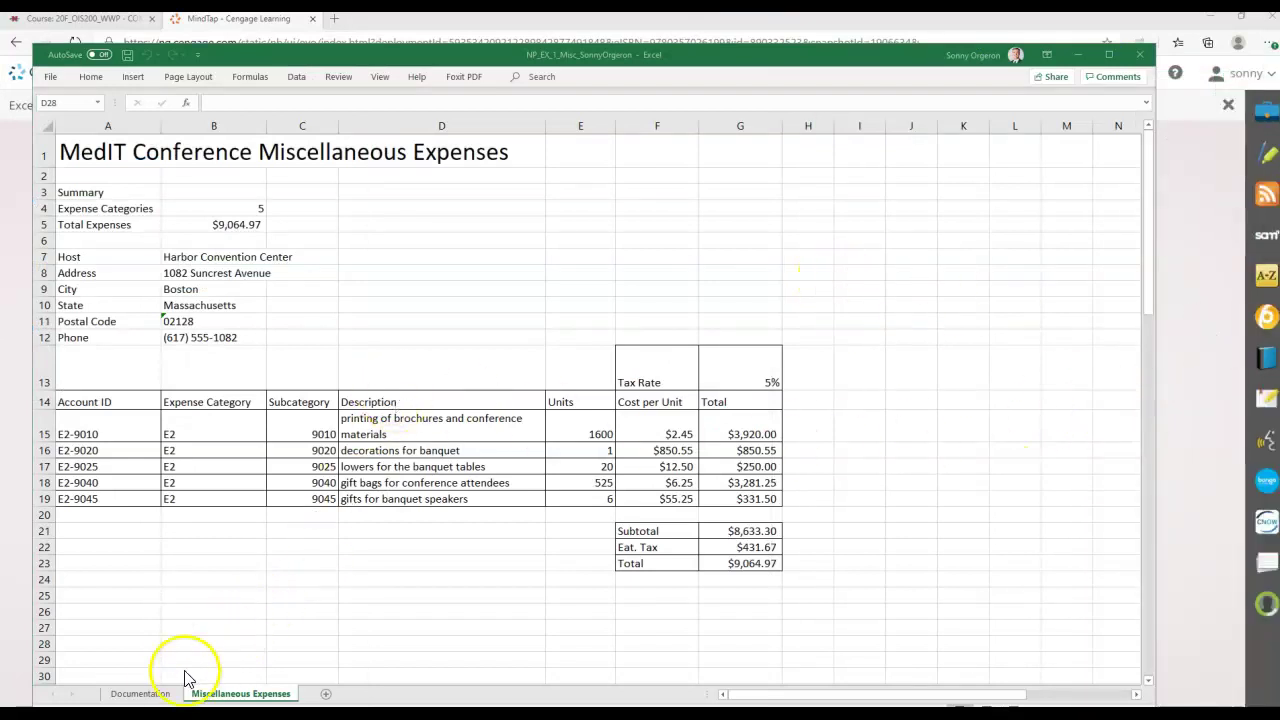
pyautogui.click(155, 695)
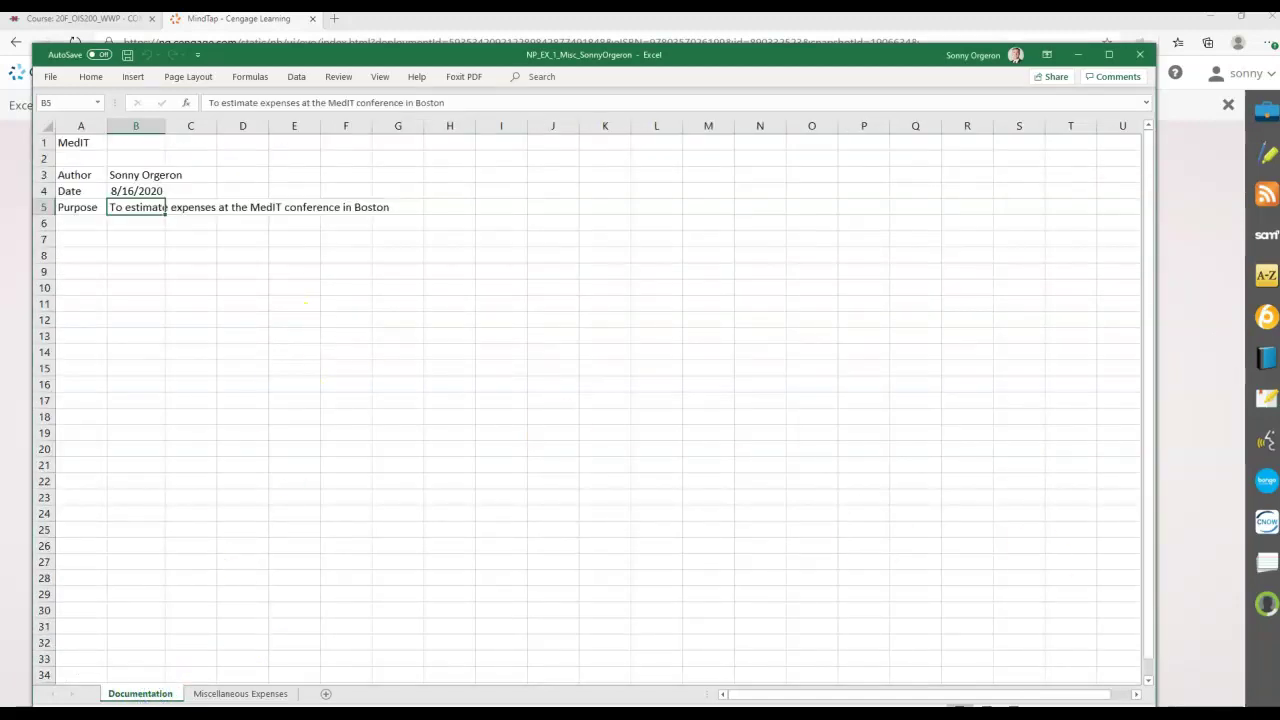
# Edit cell B5's purpose to insert 'miscellaneous' before 'expenses'.
pyautogui.click(143, 142)
pyautogui.click(138, 206)
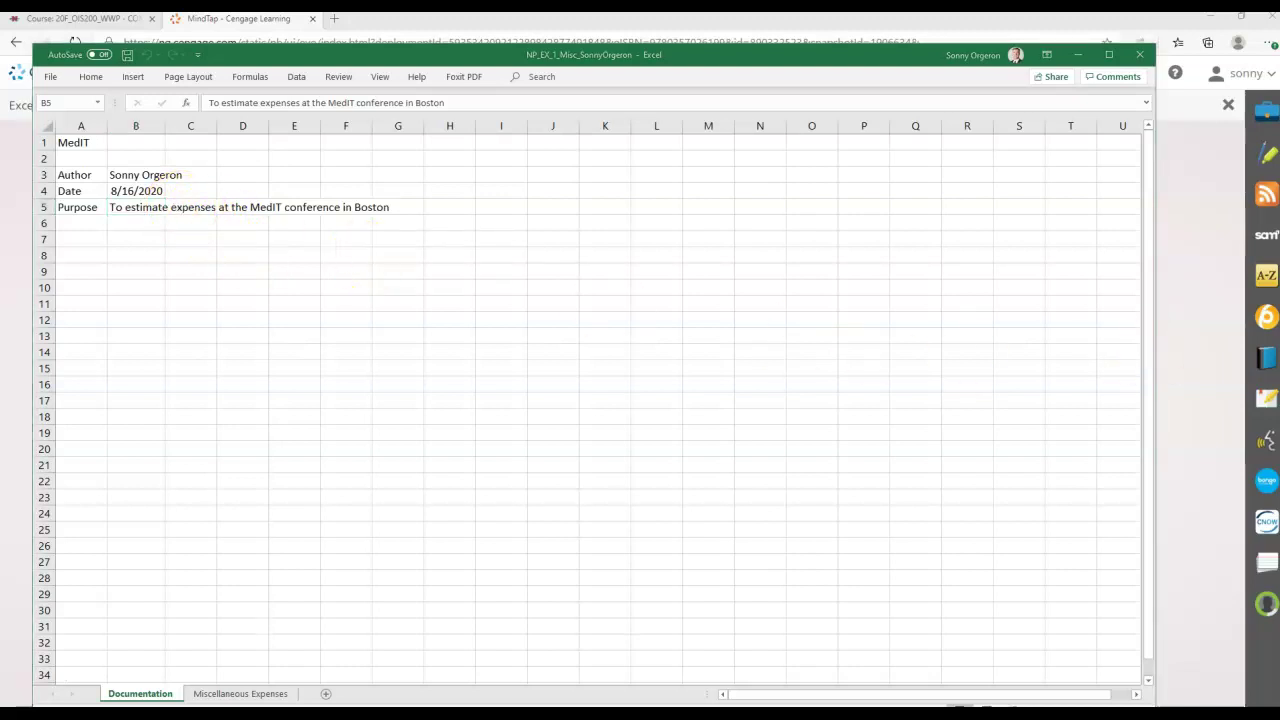
pyautogui.click(172, 211)
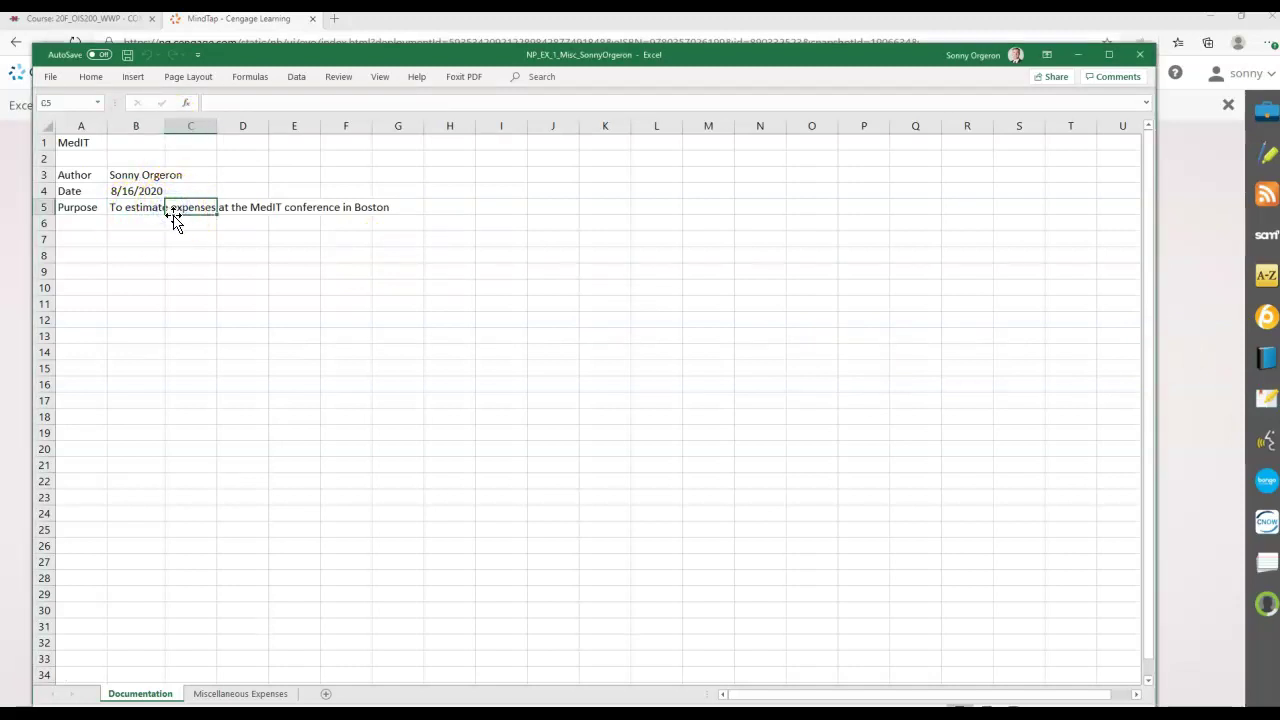
pyautogui.click(115, 207)
pyautogui.click(262, 100)
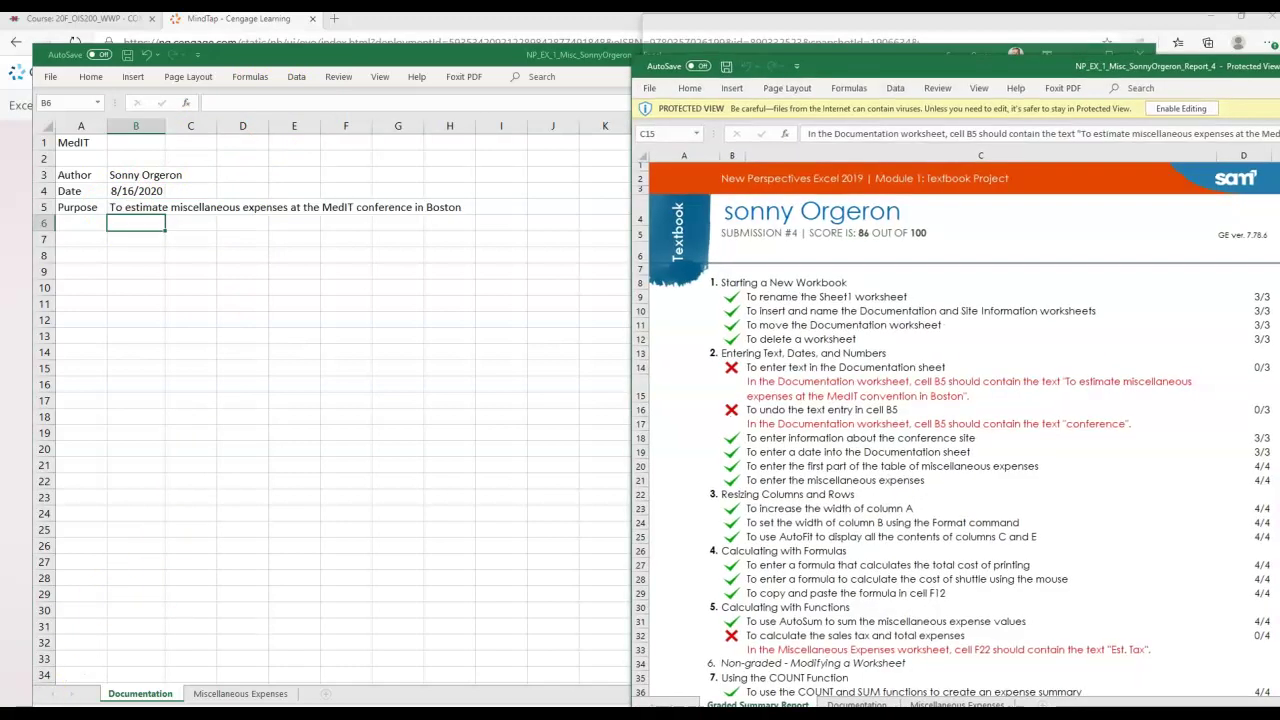
# Snap the report to the right half and the workbook to the left, showing its Miscellaneous Expenses sheet.
pyautogui.moveTo(1268, 63); pyautogui.dragTo(1279, 60)
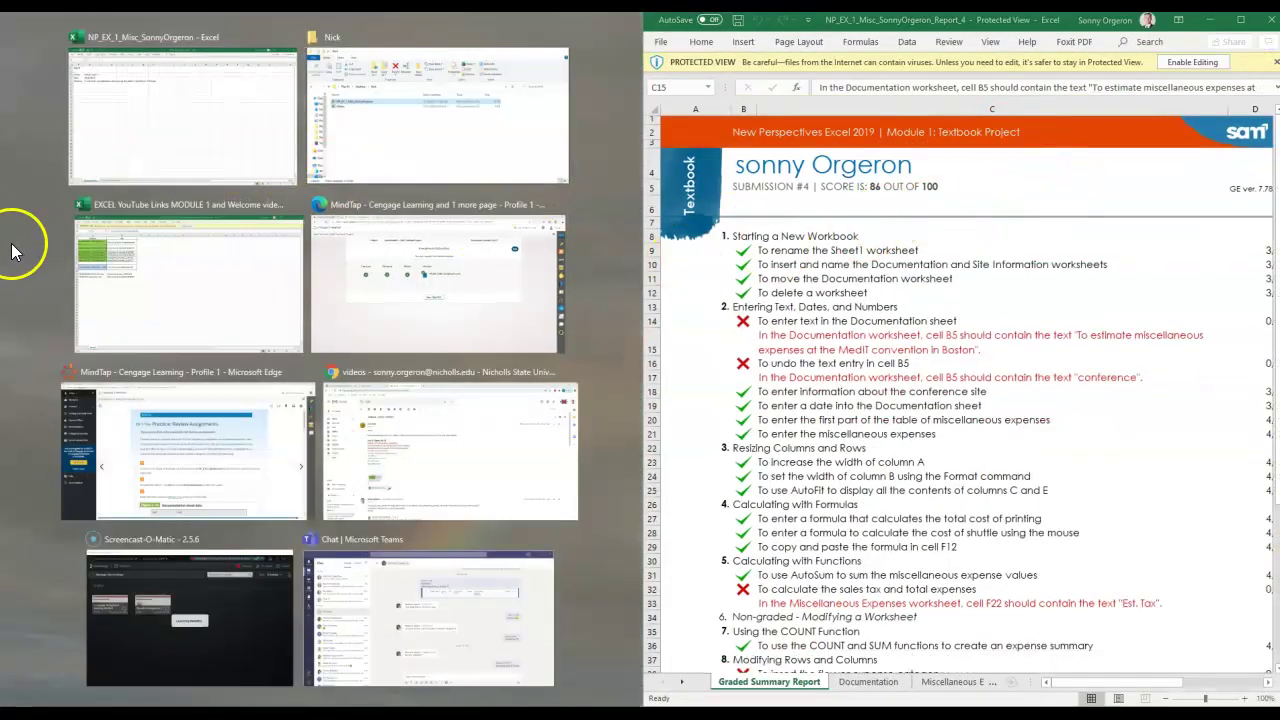
pyautogui.click(150, 141)
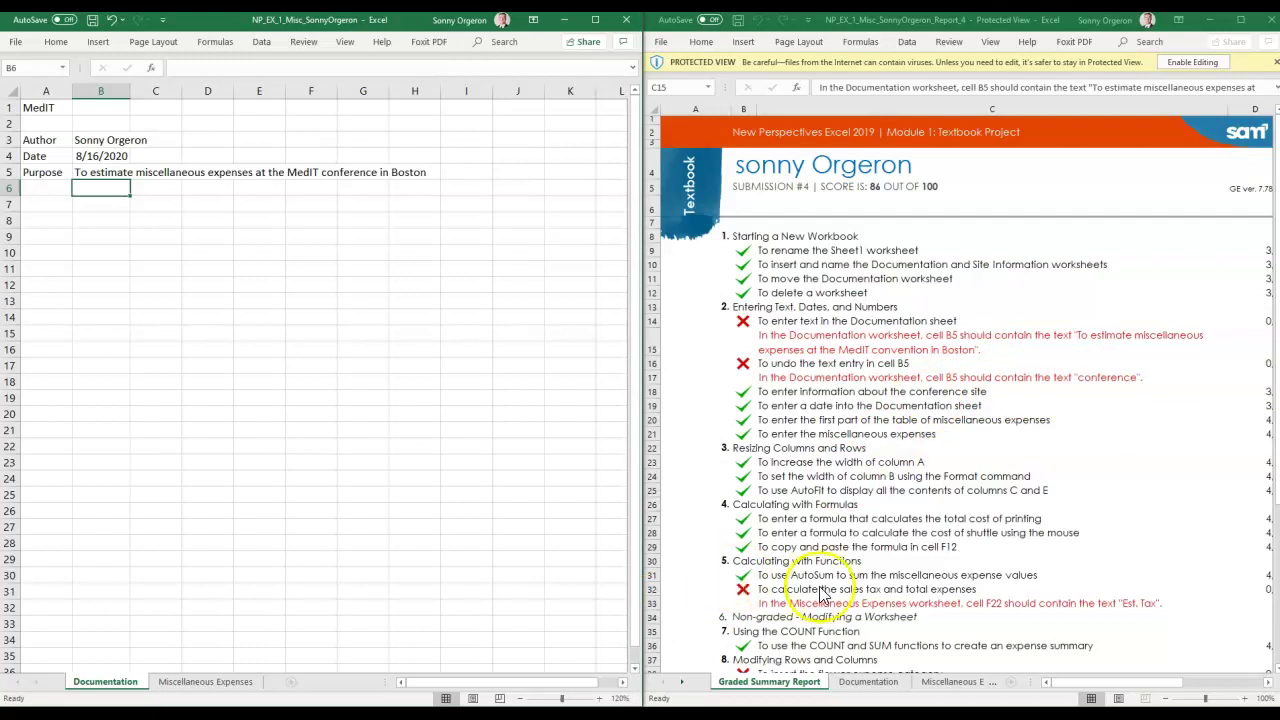
pyautogui.click(1278, 312)
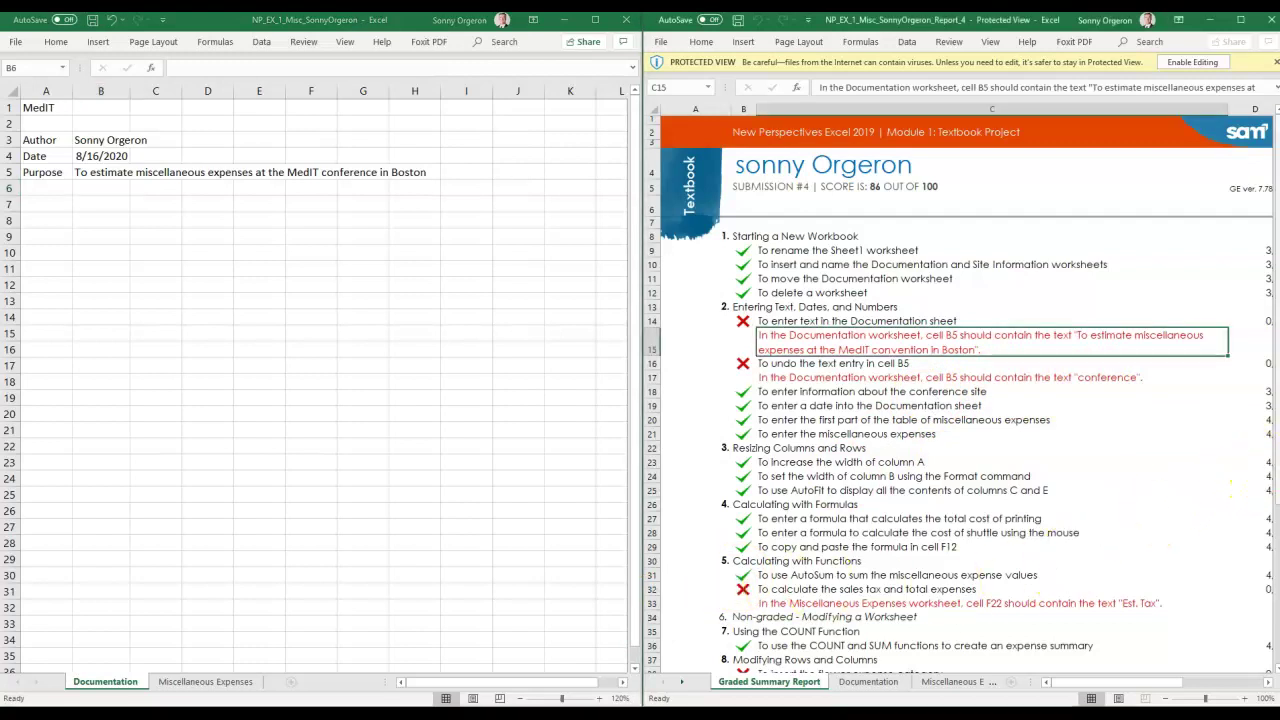
pyautogui.moveTo(1277, 478); pyautogui.dragTo(1277, 628)
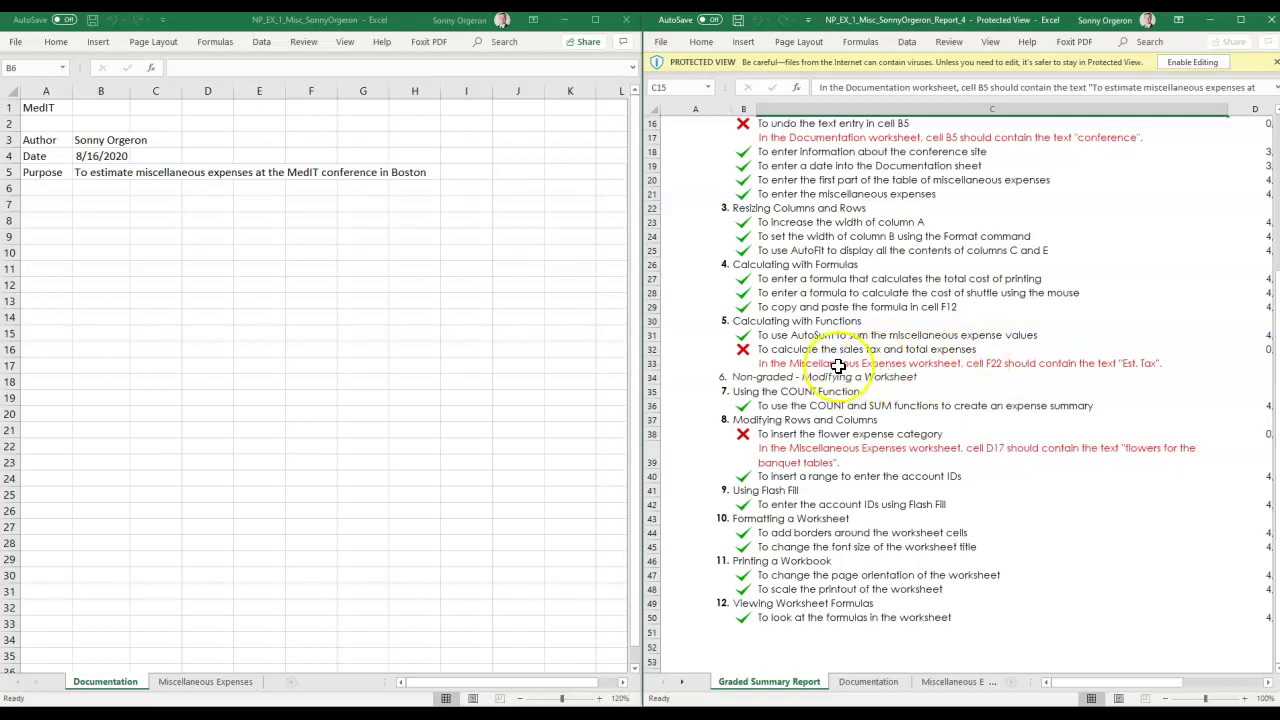
pyautogui.click(217, 680)
pyautogui.moveTo(430, 690)
pyautogui.mouseDown()
pyautogui.moveTo(474, 689)
pyautogui.moveTo(440, 696)
pyautogui.mouseUp()
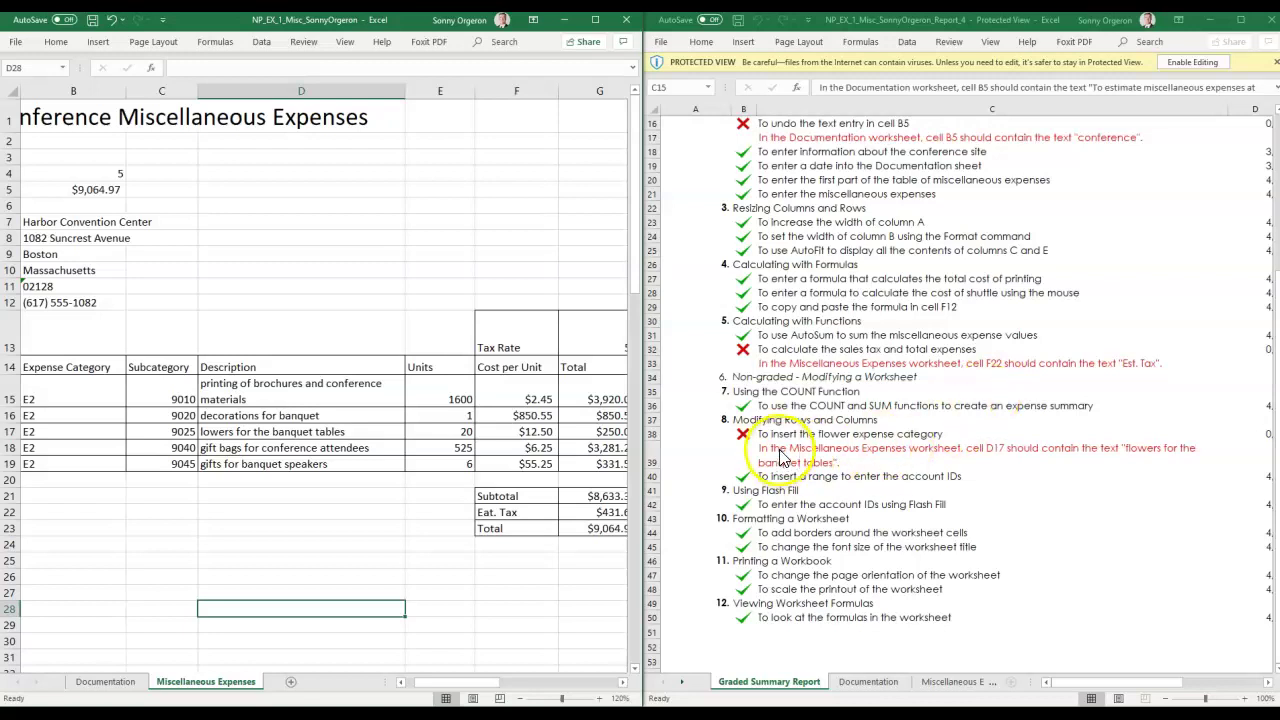
# Correct the misspelled label in F22 from 'Eat. Tax' to 'Est. Tax'.
pyautogui.click(495, 514)
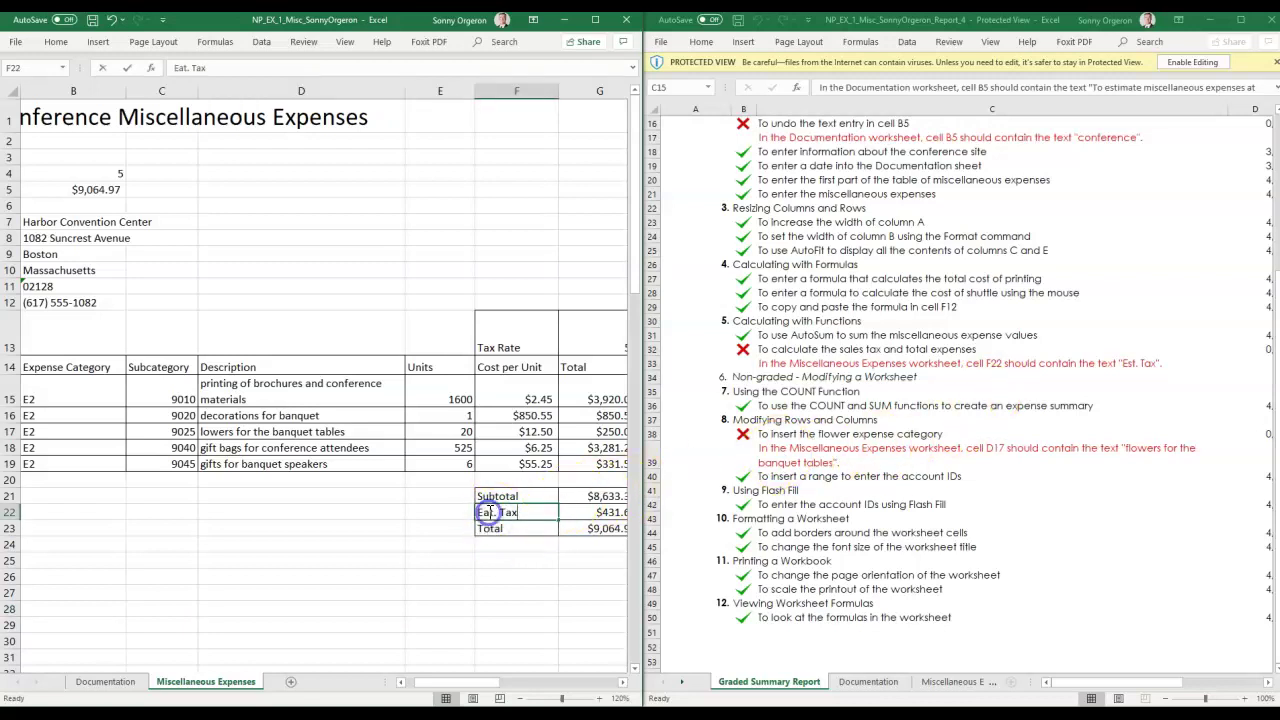
pyautogui.doubleClick(487, 512)
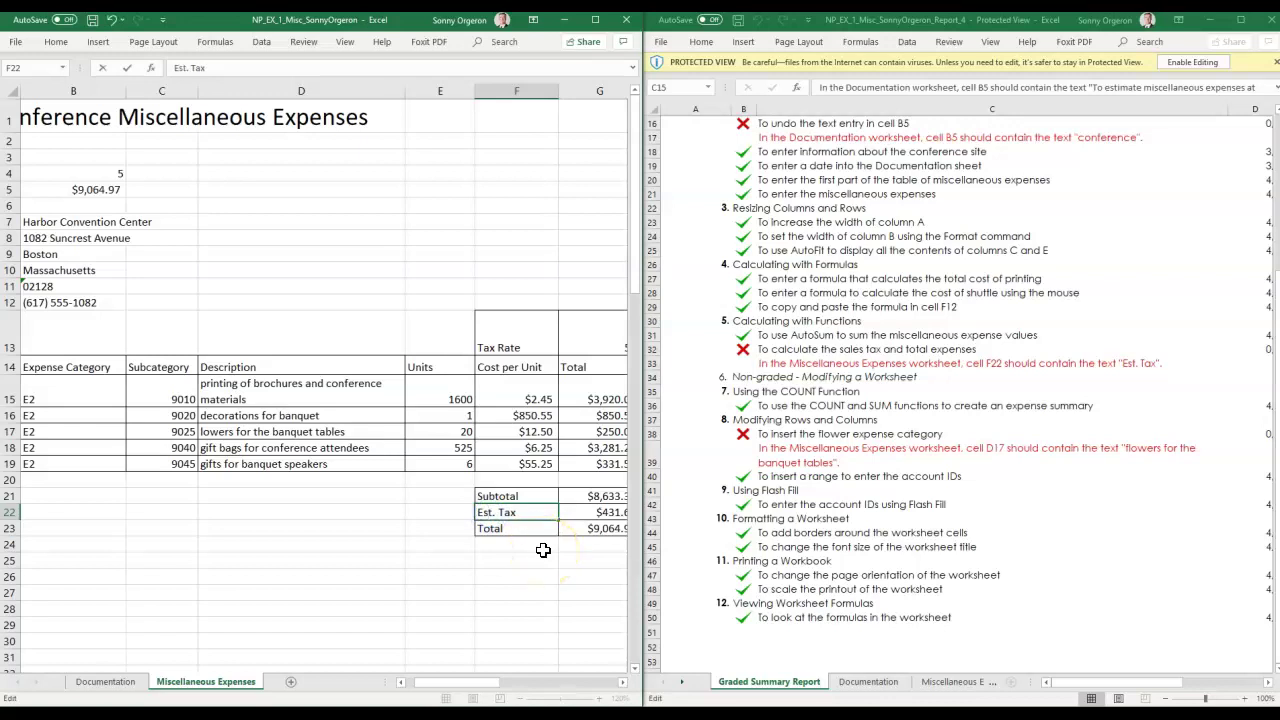
pyautogui.press('Return')
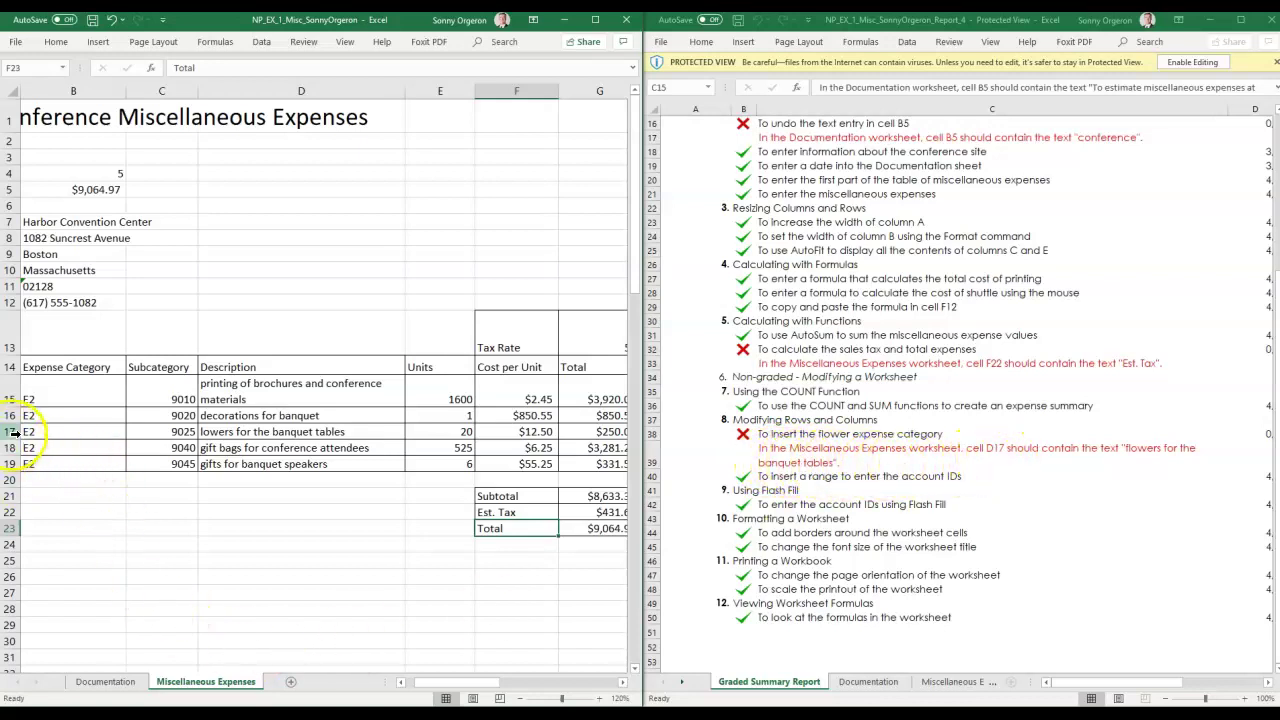
# Add the missing 'f' in D17 so it reads 'flowers for the banquet tables'.
pyautogui.click(403, 431)
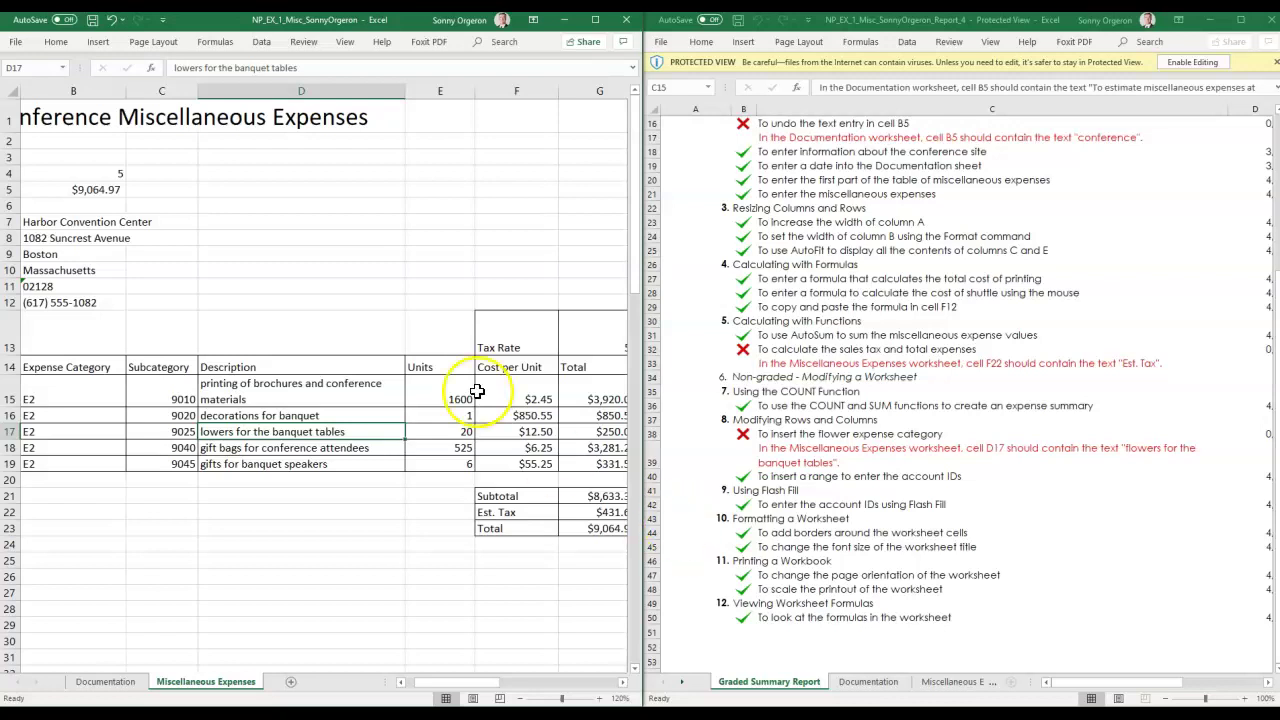
pyautogui.click(175, 67)
pyautogui.write('f')
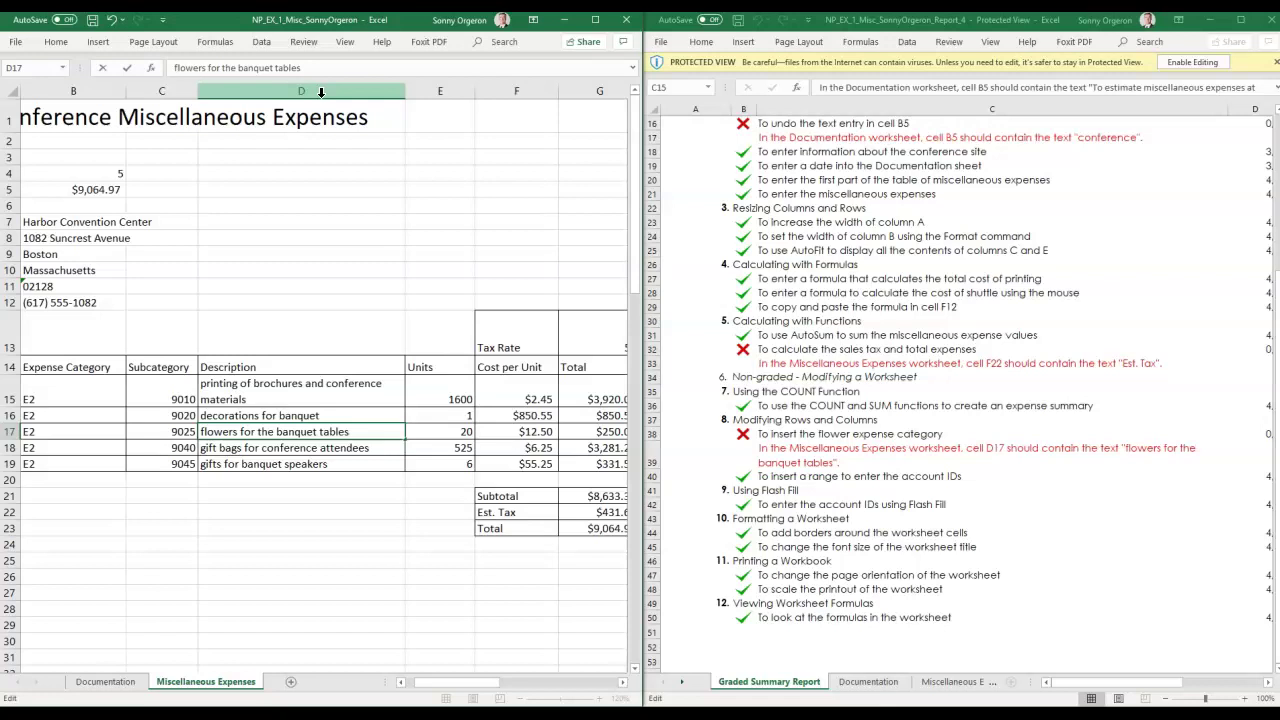
pyautogui.press('Return')
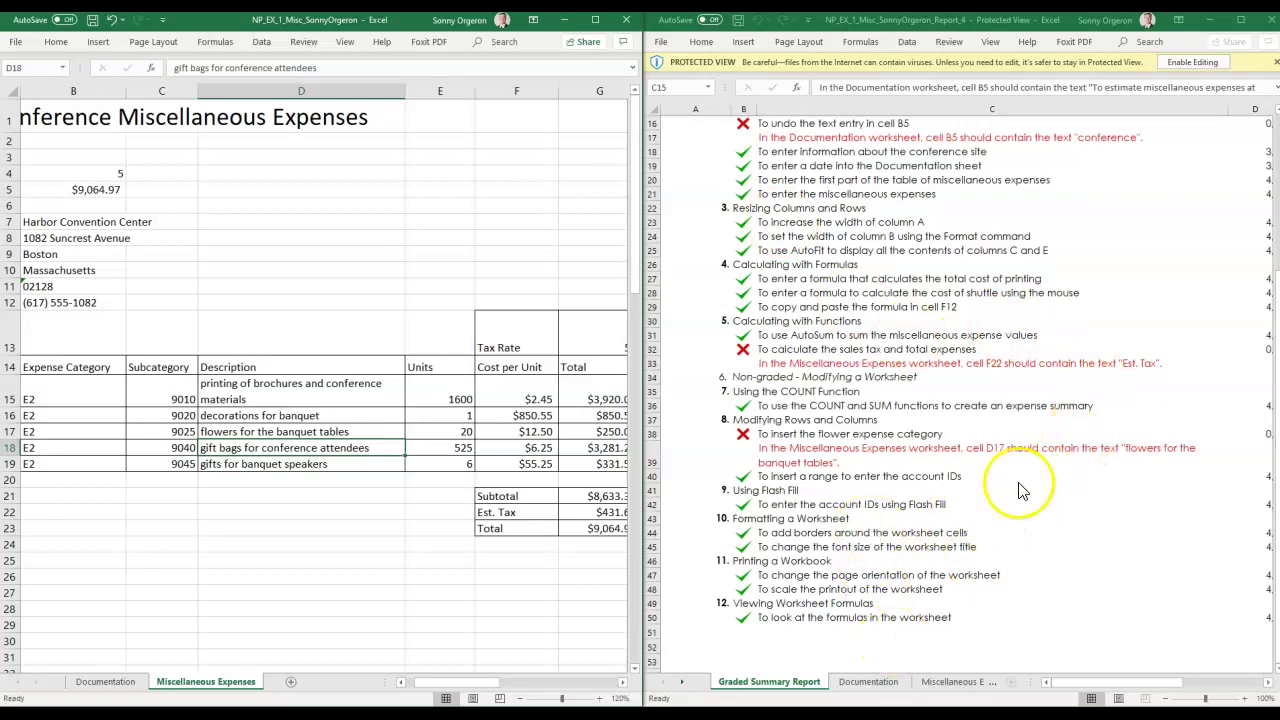
# Maximize the graded report and review its summary, Miscellaneous Expenses and Documentation sheets.
pyautogui.click(1240, 19)
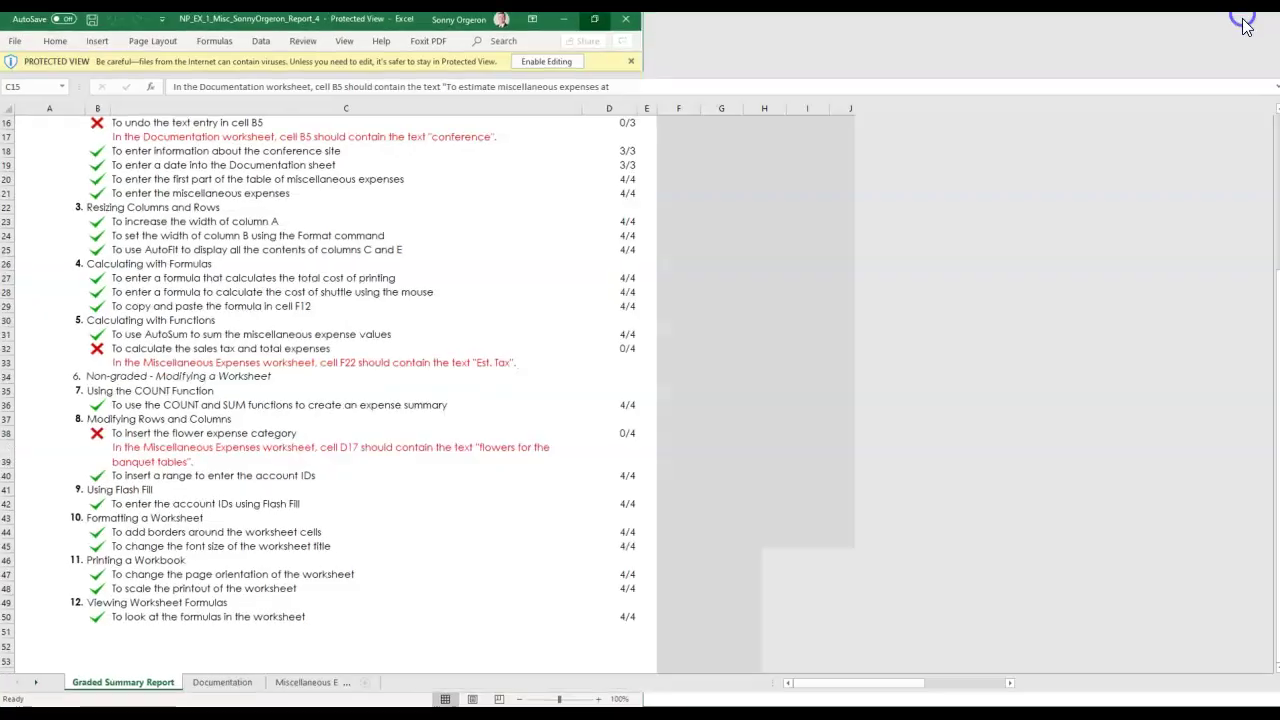
pyautogui.scroll(-6, 260, 468)
pyautogui.scroll(-20, 273, 466)
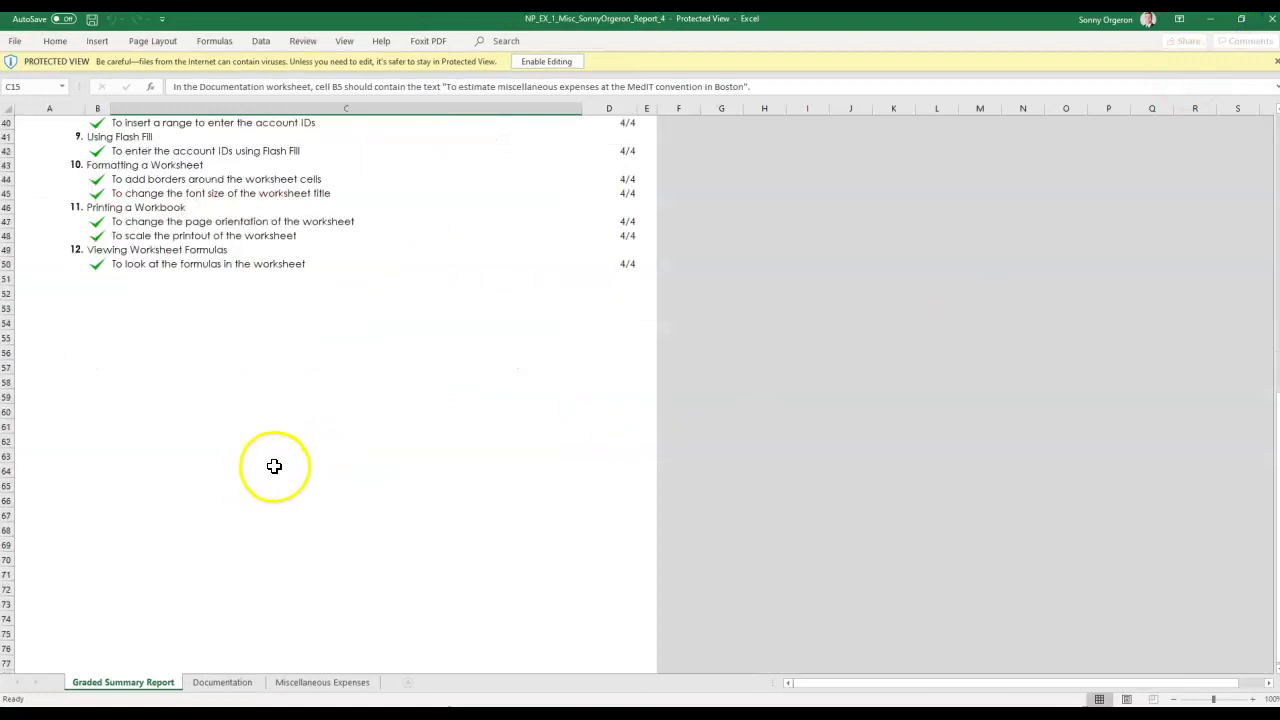
pyautogui.scroll(20, 277, 463)
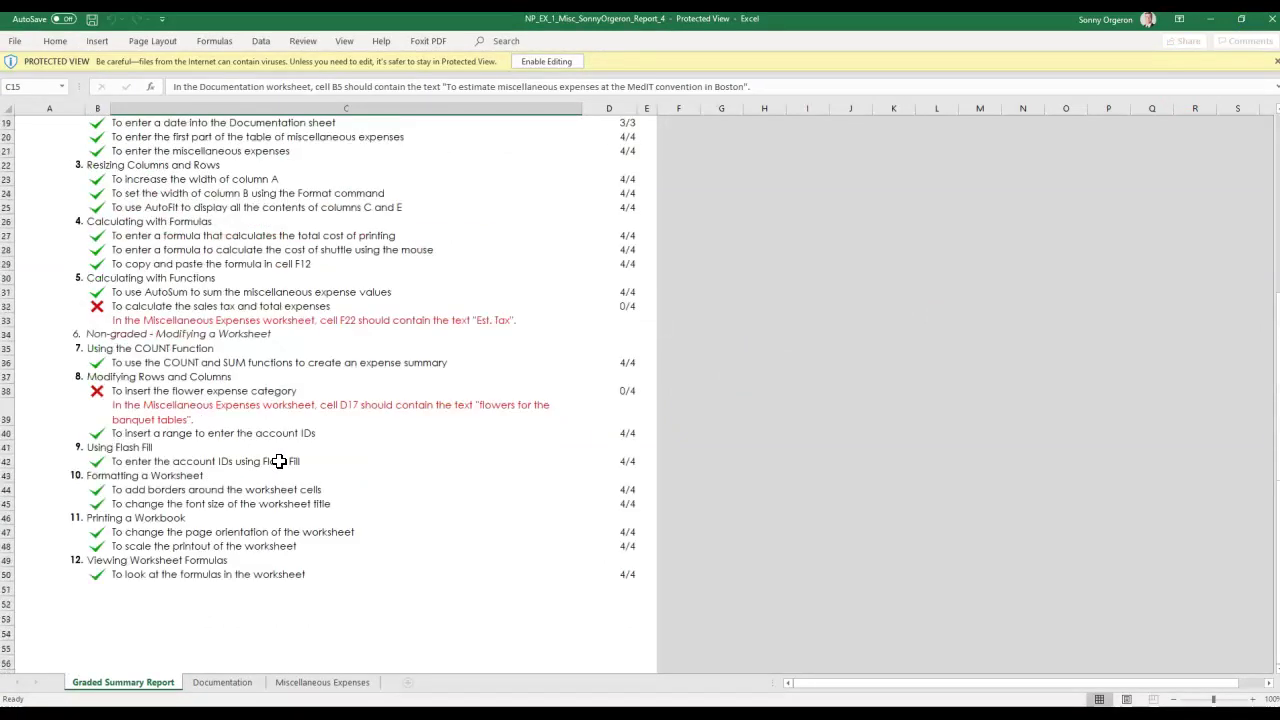
pyautogui.scroll(3, 450, 463)
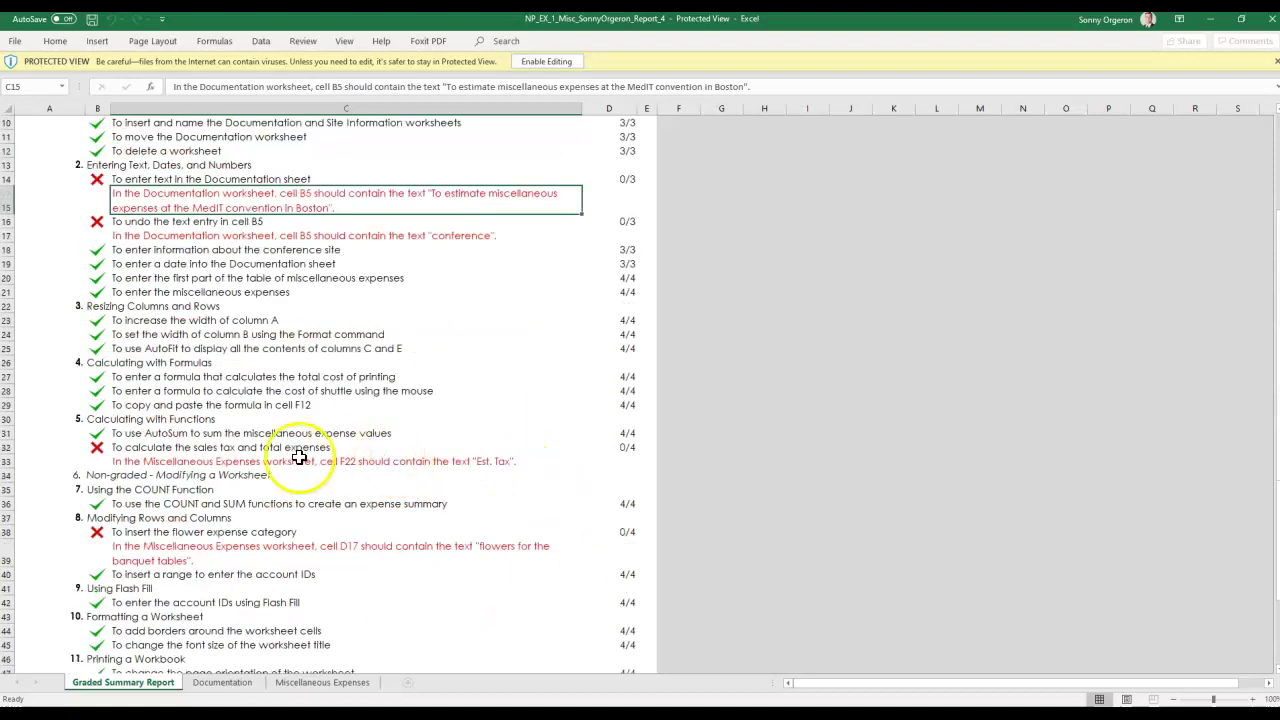
pyautogui.scroll(3, 300, 457)
pyautogui.click(318, 686)
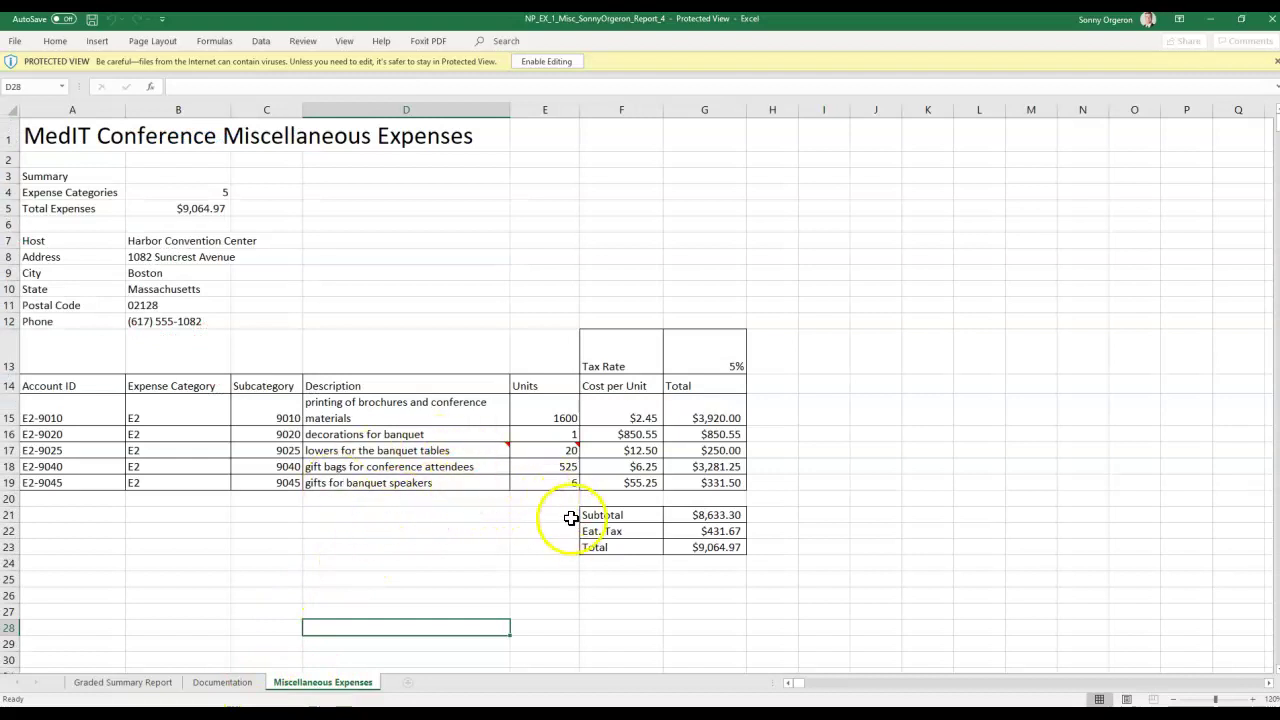
pyautogui.click(221, 684)
pyautogui.click(122, 684)
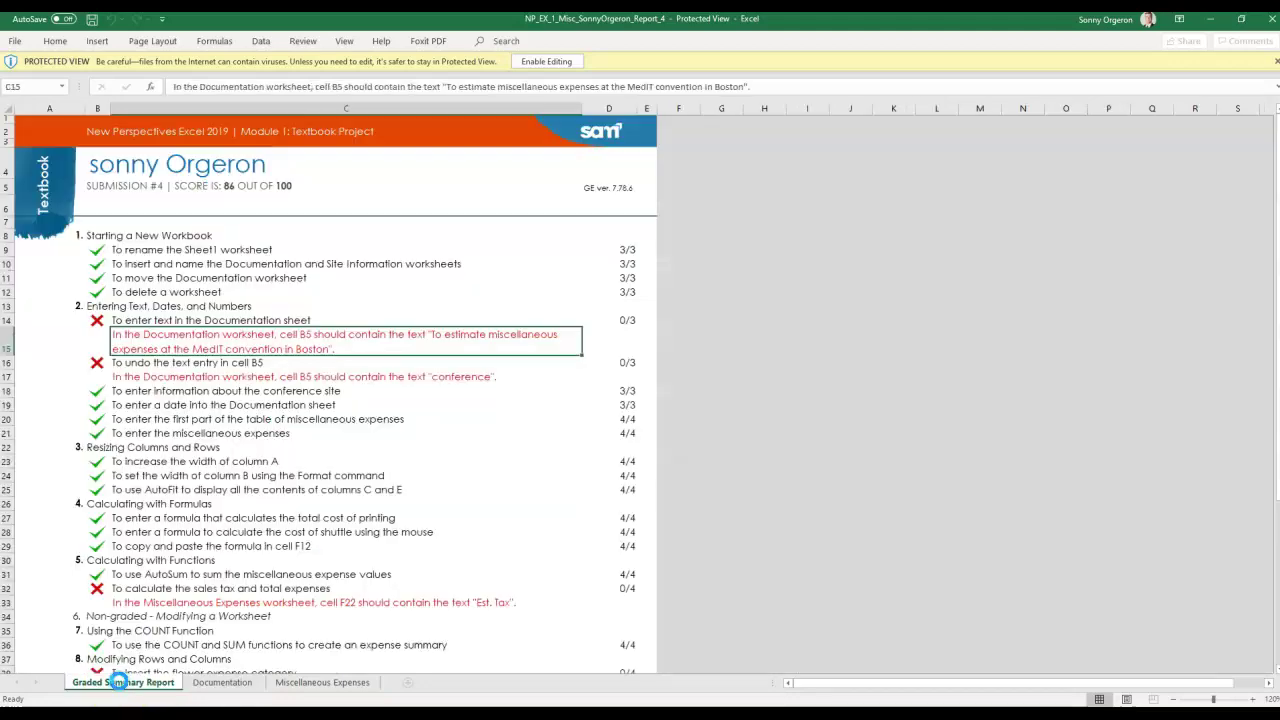
# Close the report and show the maximized workbook on its Documentation sheet.
pyautogui.click(1272, 19)
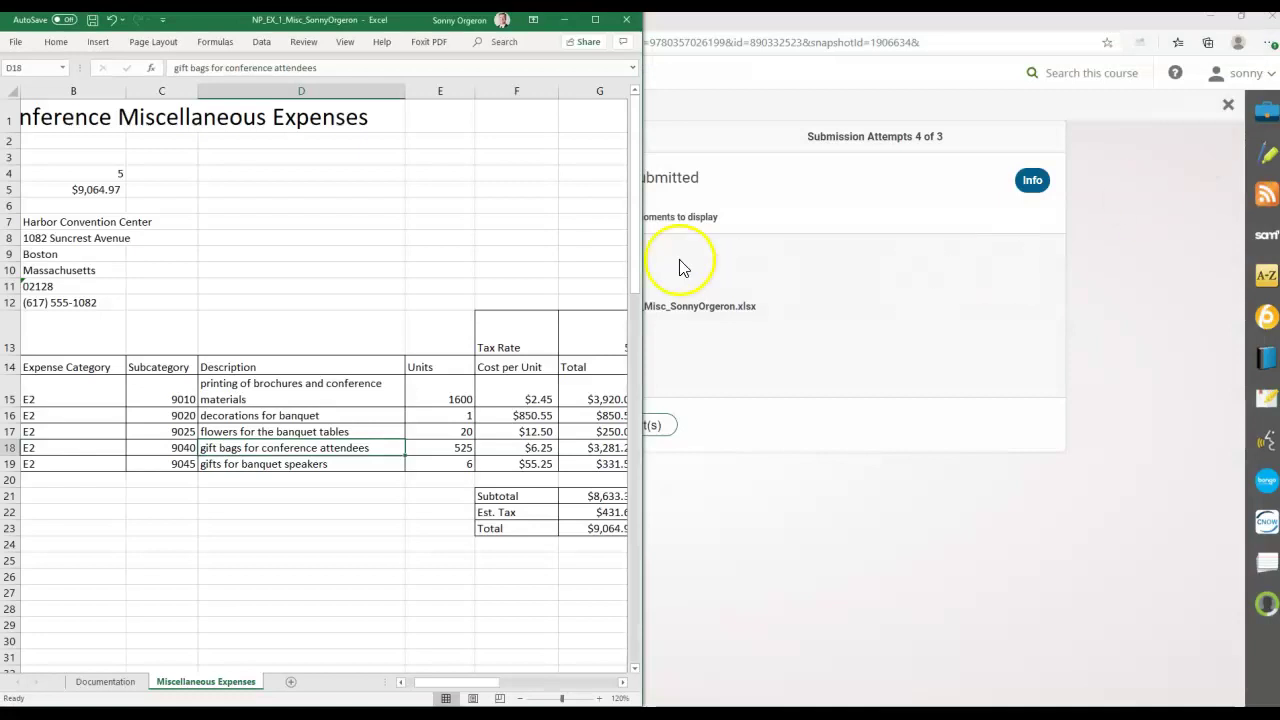
pyautogui.click(595, 19)
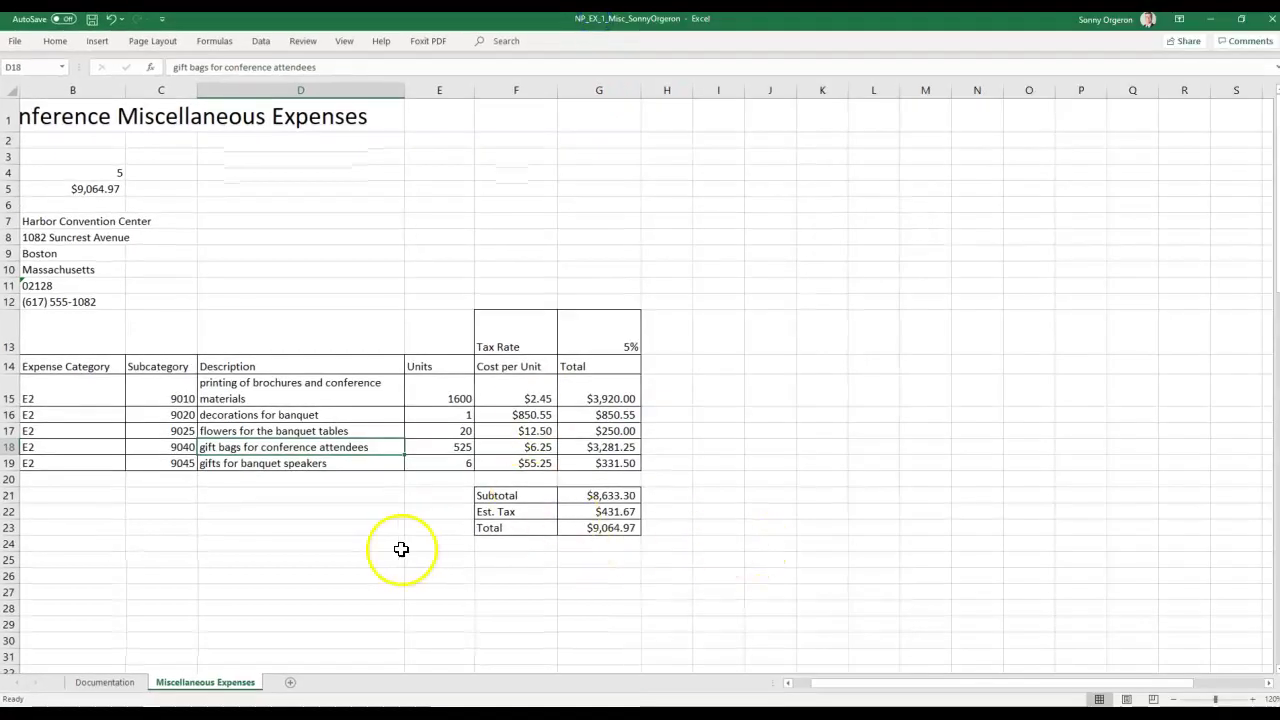
pyautogui.click(88, 688)
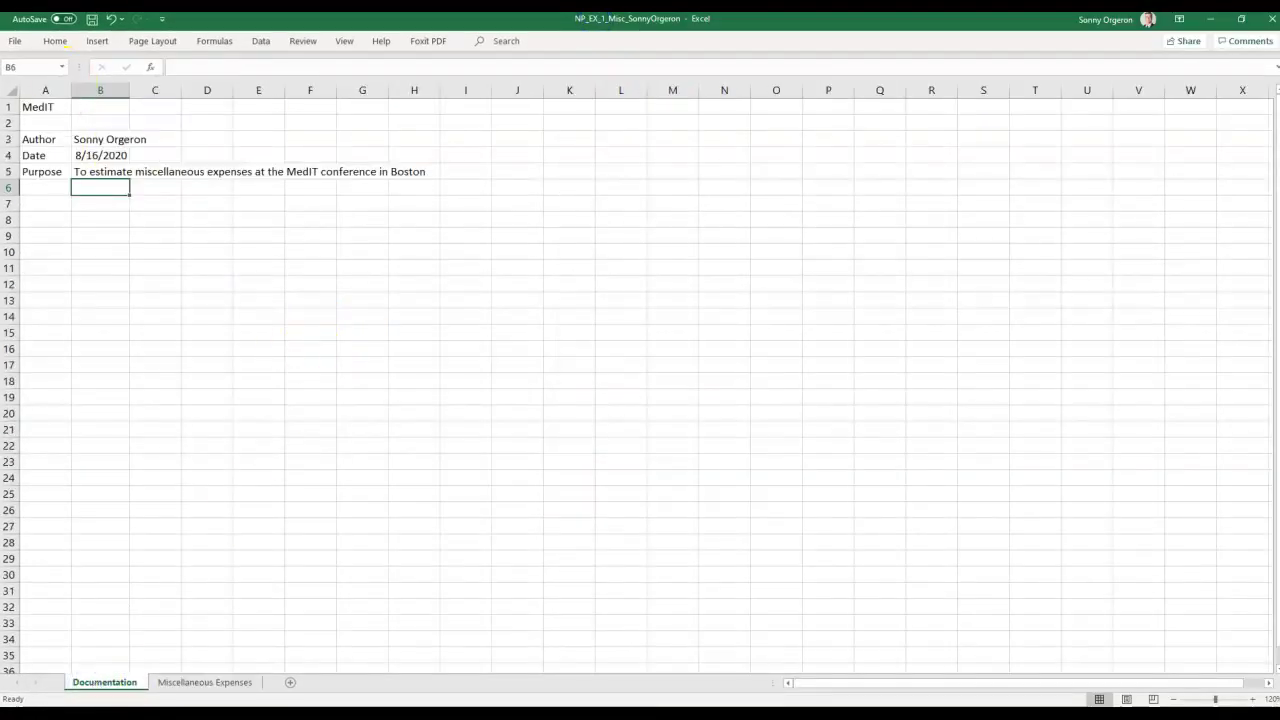
# Save the workbook under its same name, replacing the existing file, then minimize Excel.
pyautogui.click(21, 47)
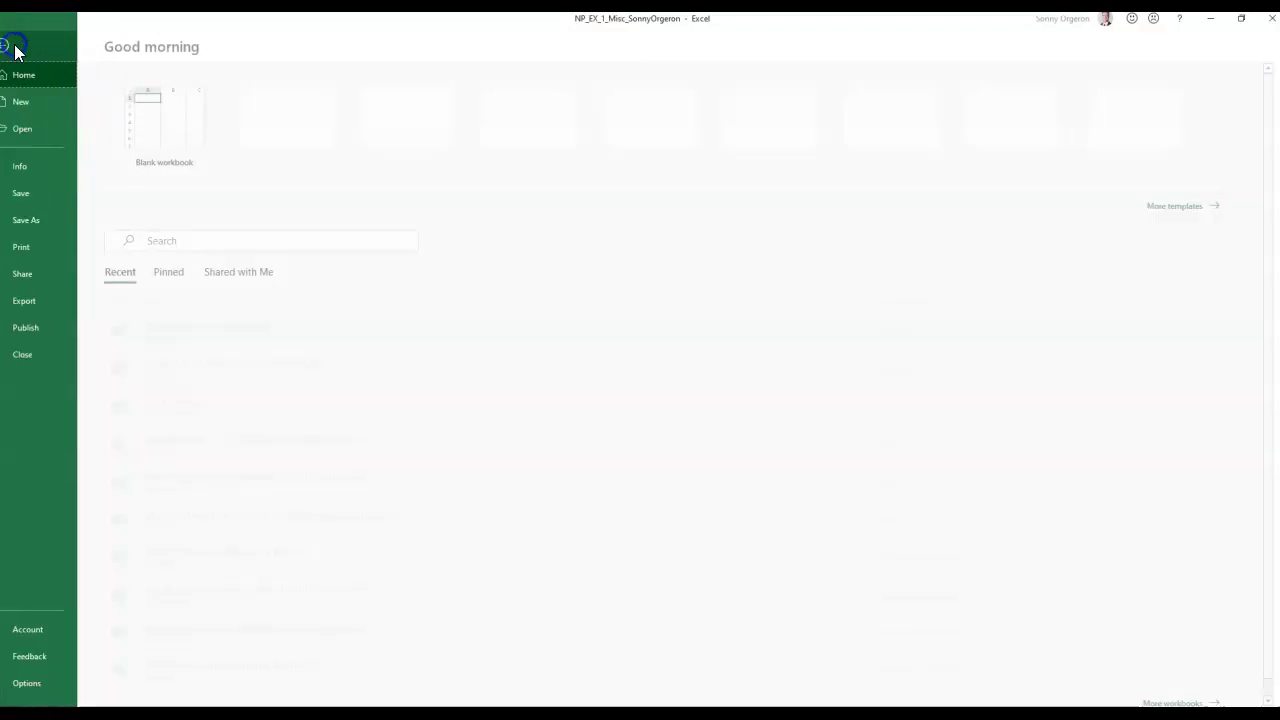
pyautogui.click(44, 224)
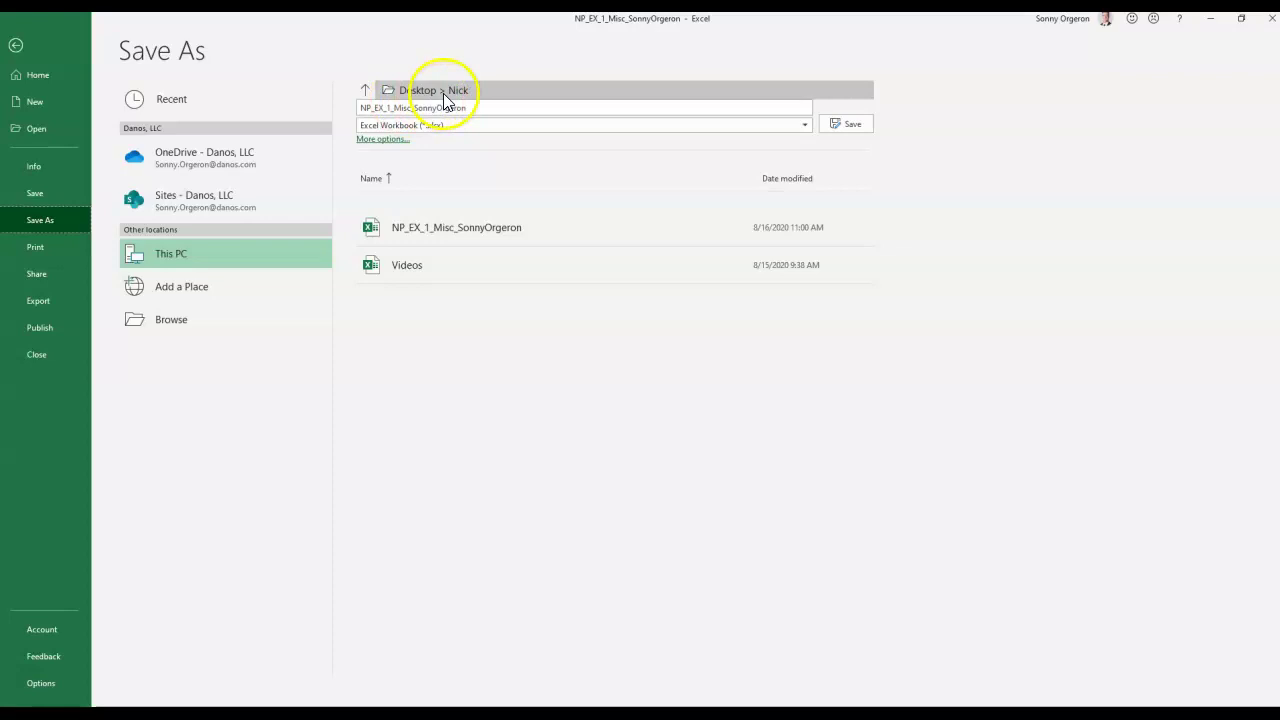
pyautogui.click(852, 124)
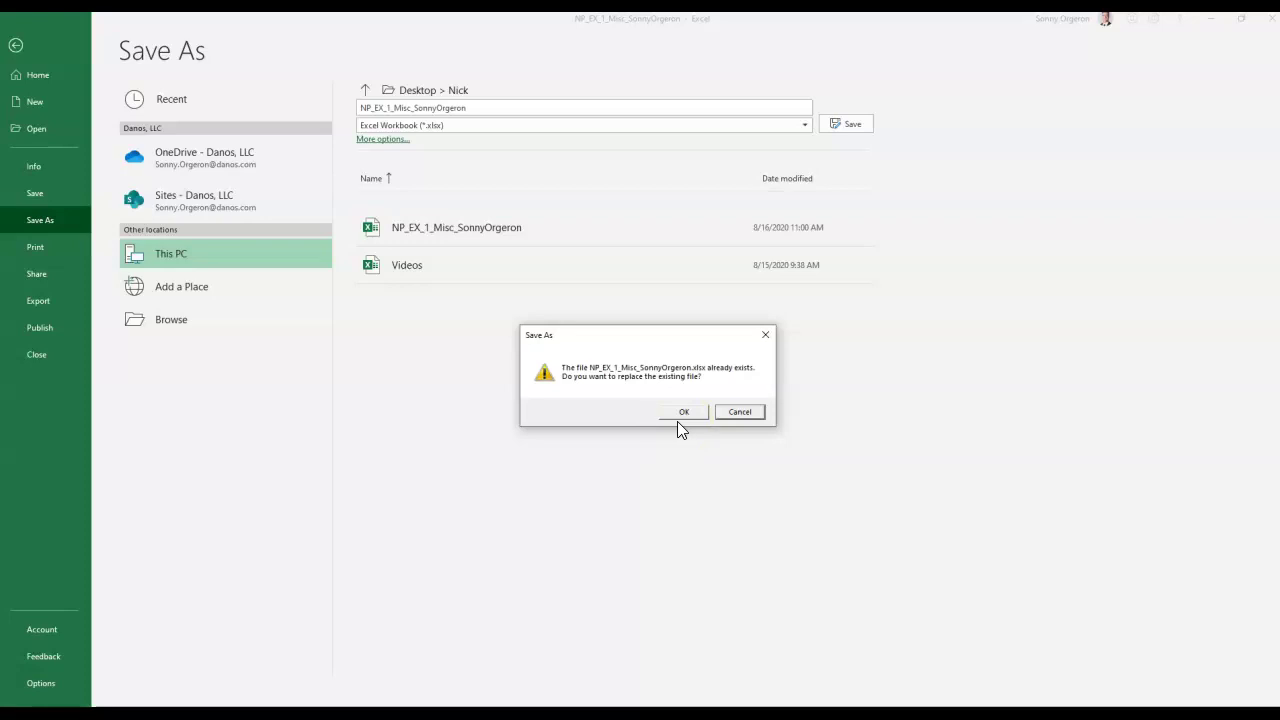
pyautogui.click(678, 414)
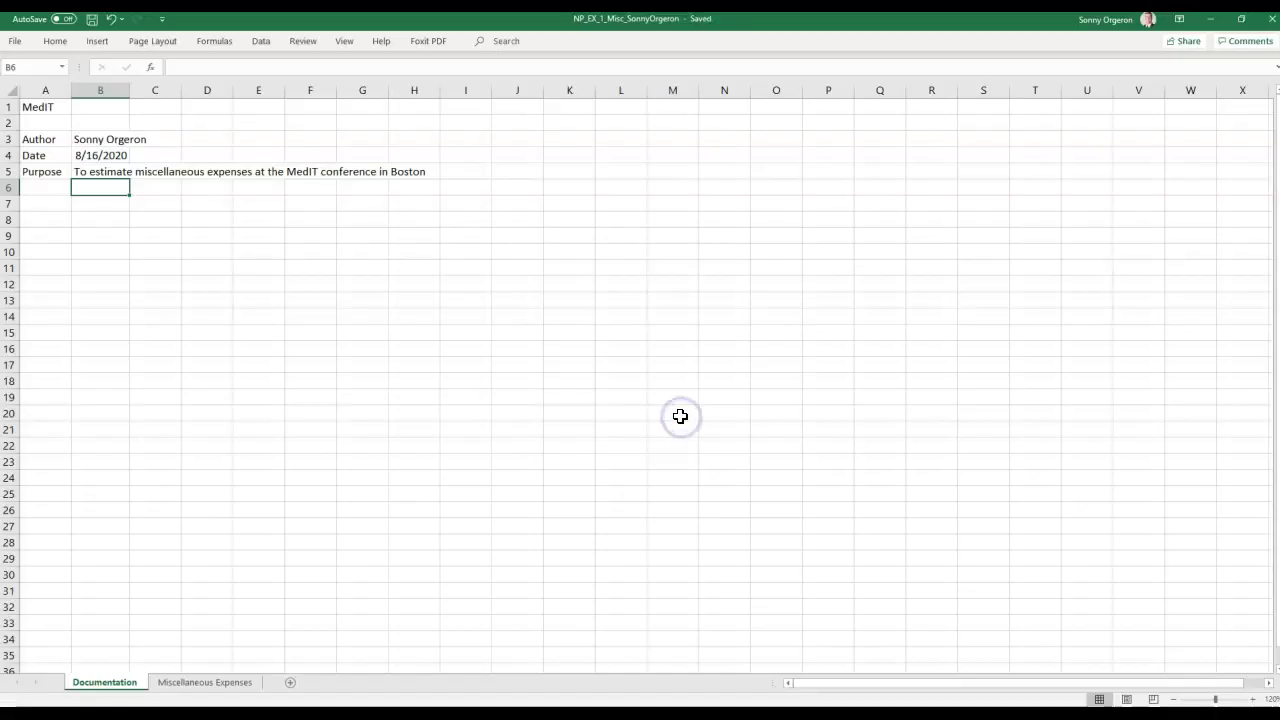
pyautogui.click(1210, 19)
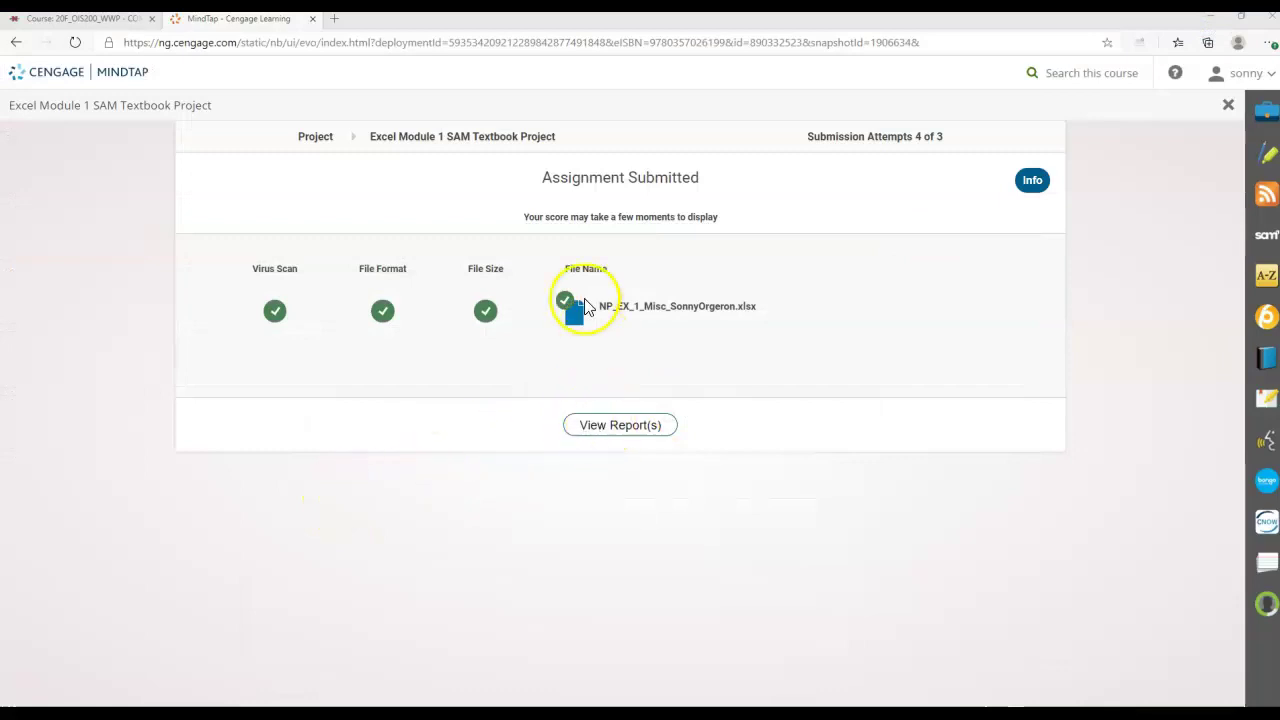
# Reload the assignment page, submit the pending attempt, and start a new submission.
pyautogui.click(16, 42)
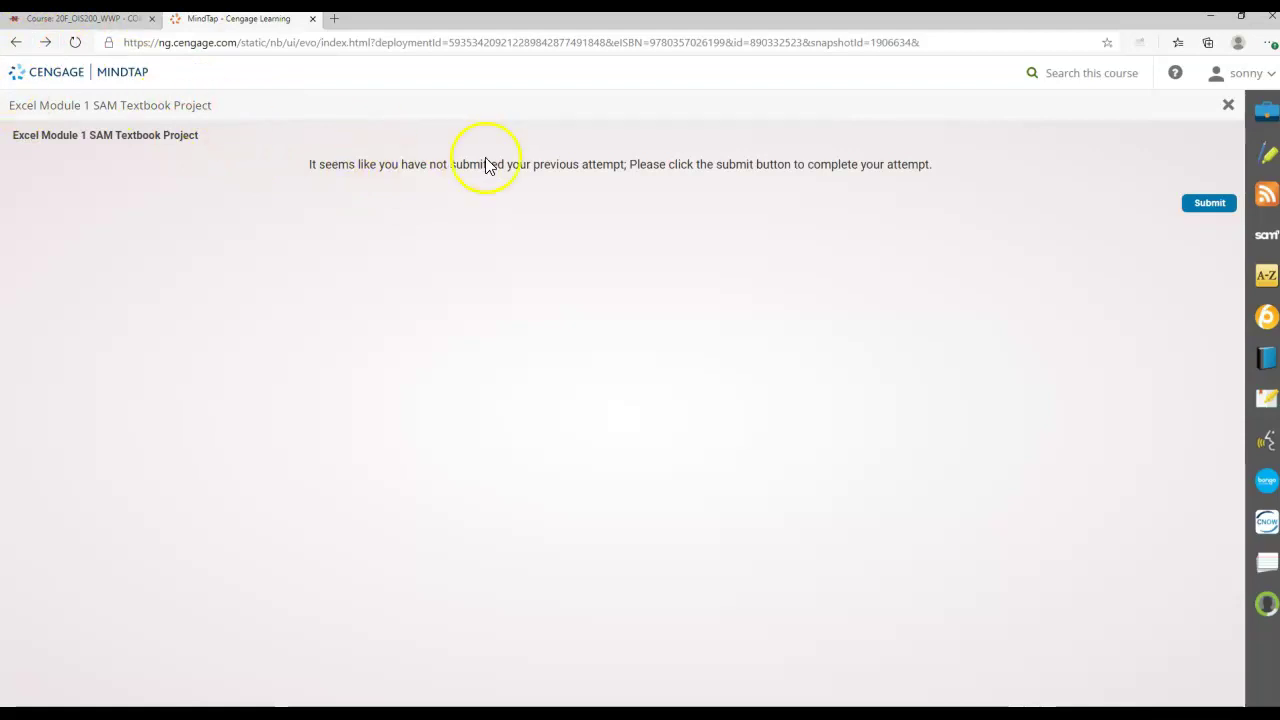
pyautogui.click(1208, 206)
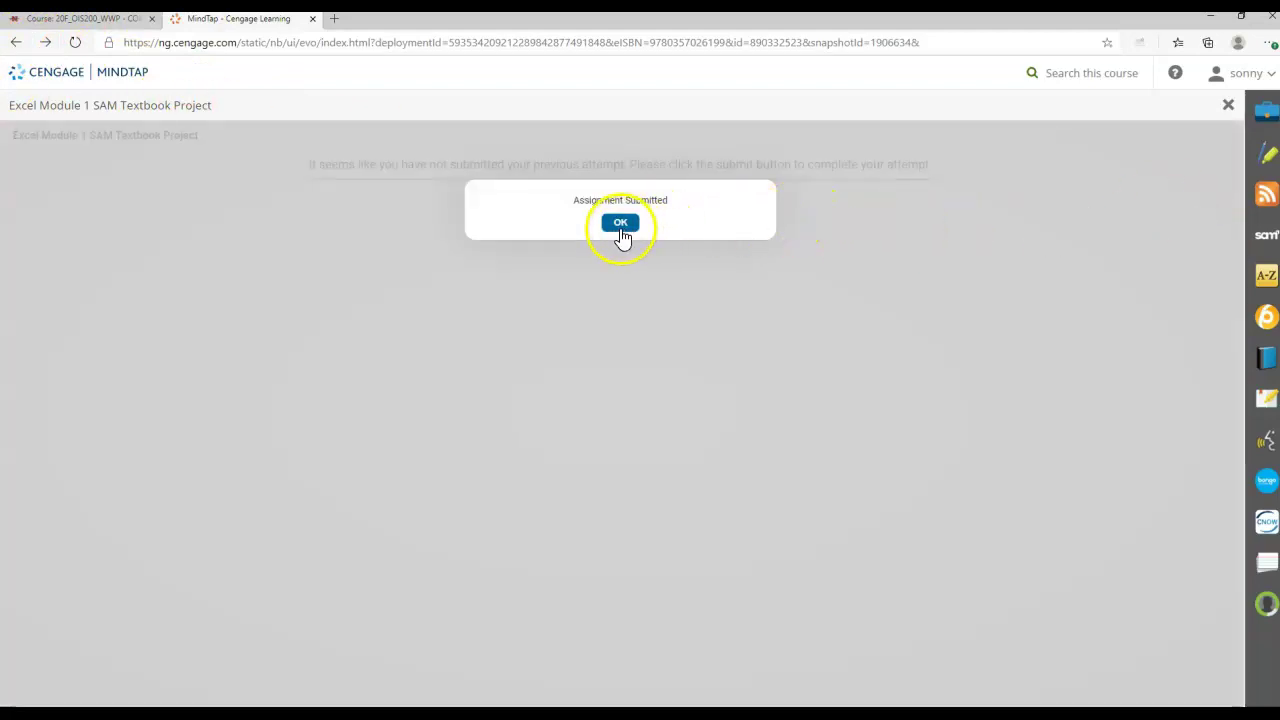
pyautogui.click(621, 225)
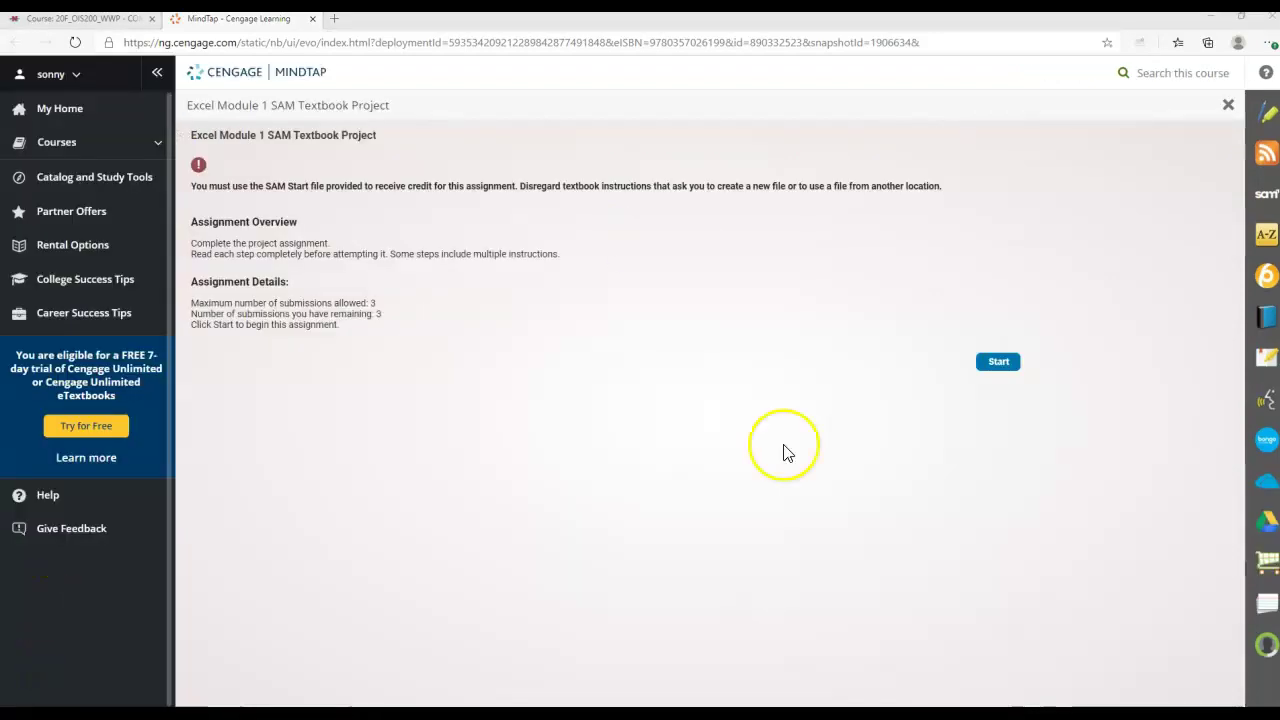
pyautogui.click(992, 364)
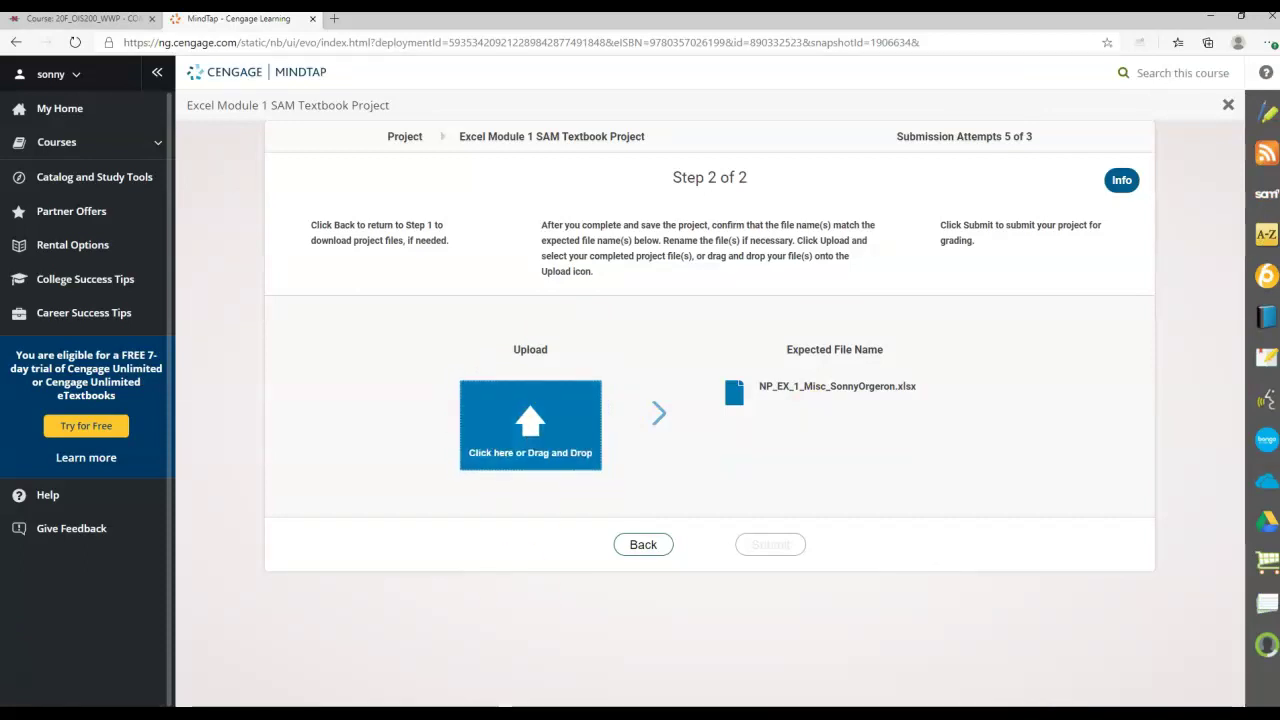
# Upload the saved workbook from File Explorer and submit it for grading.
pyautogui.click(468, 714)
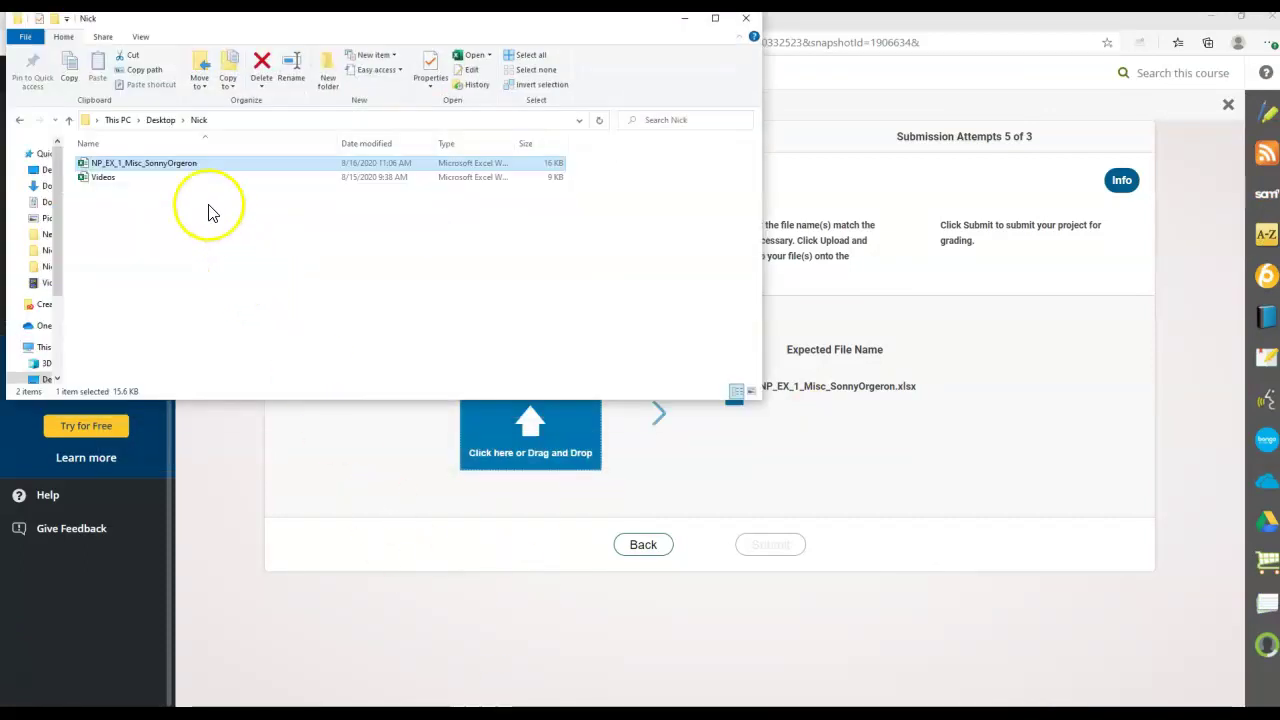
pyautogui.moveTo(180, 170); pyautogui.dragTo(518, 450)
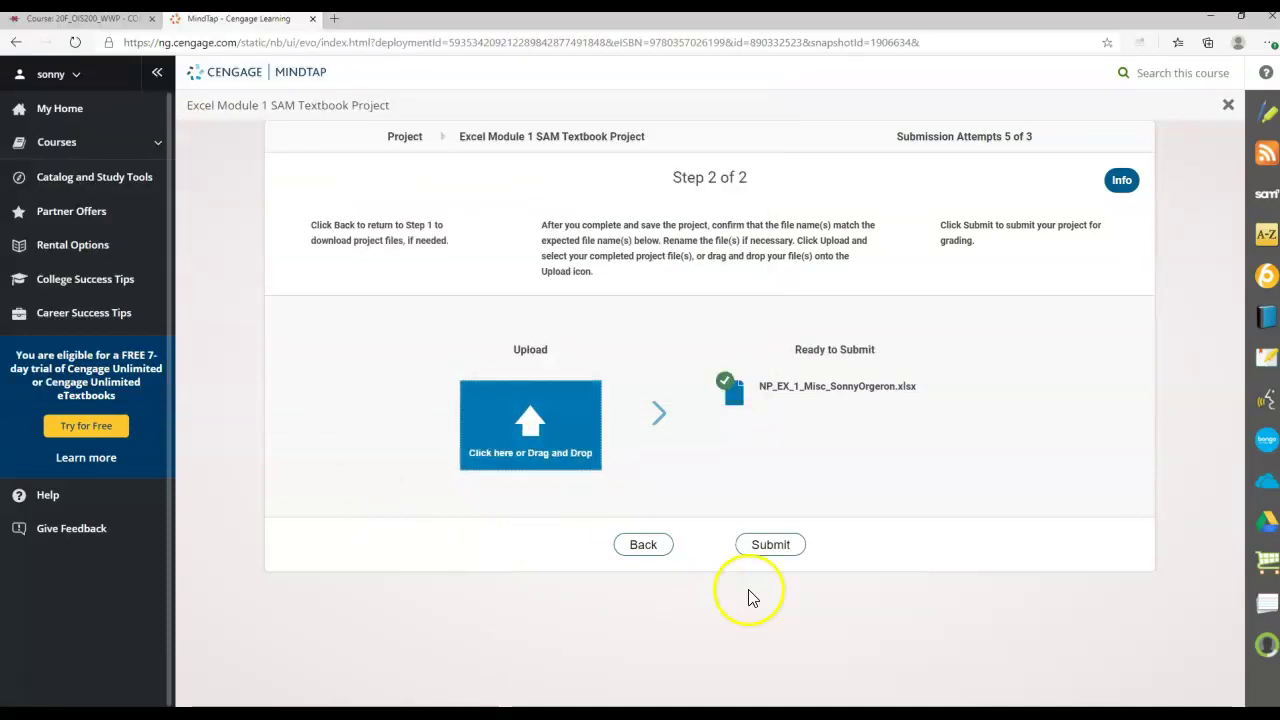
pyautogui.click(770, 552)
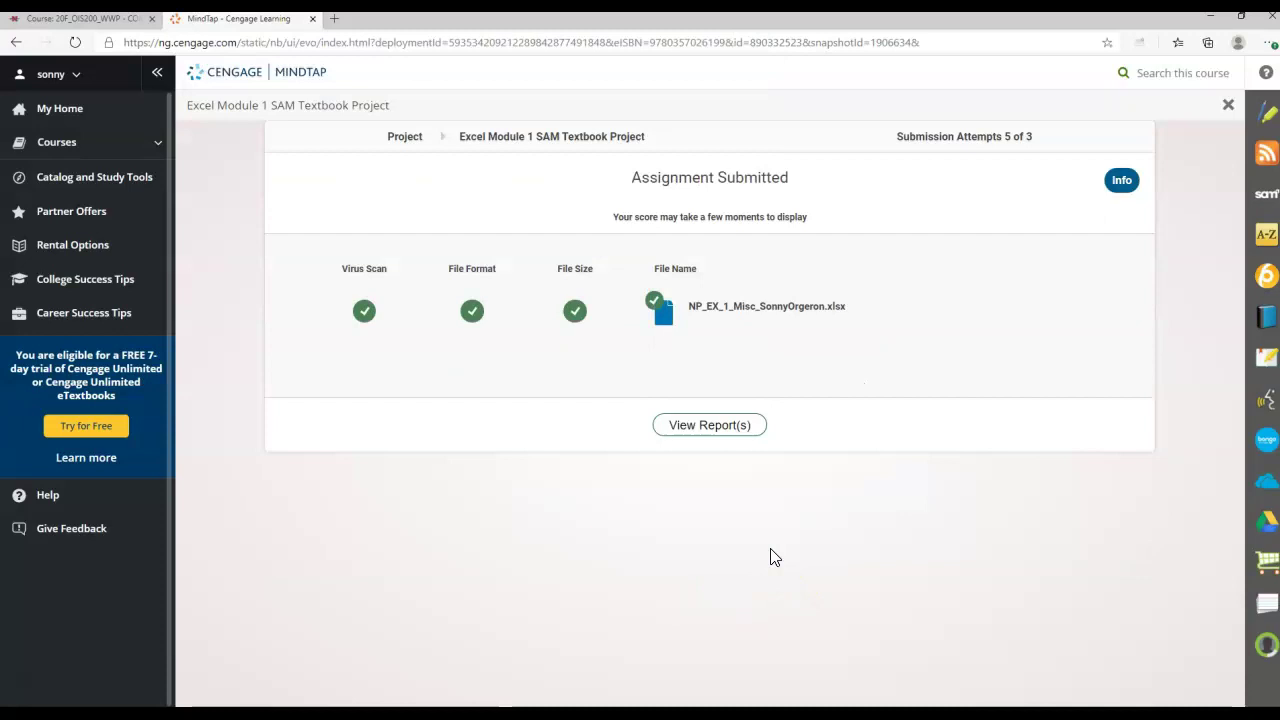
pyautogui.click(709, 425)
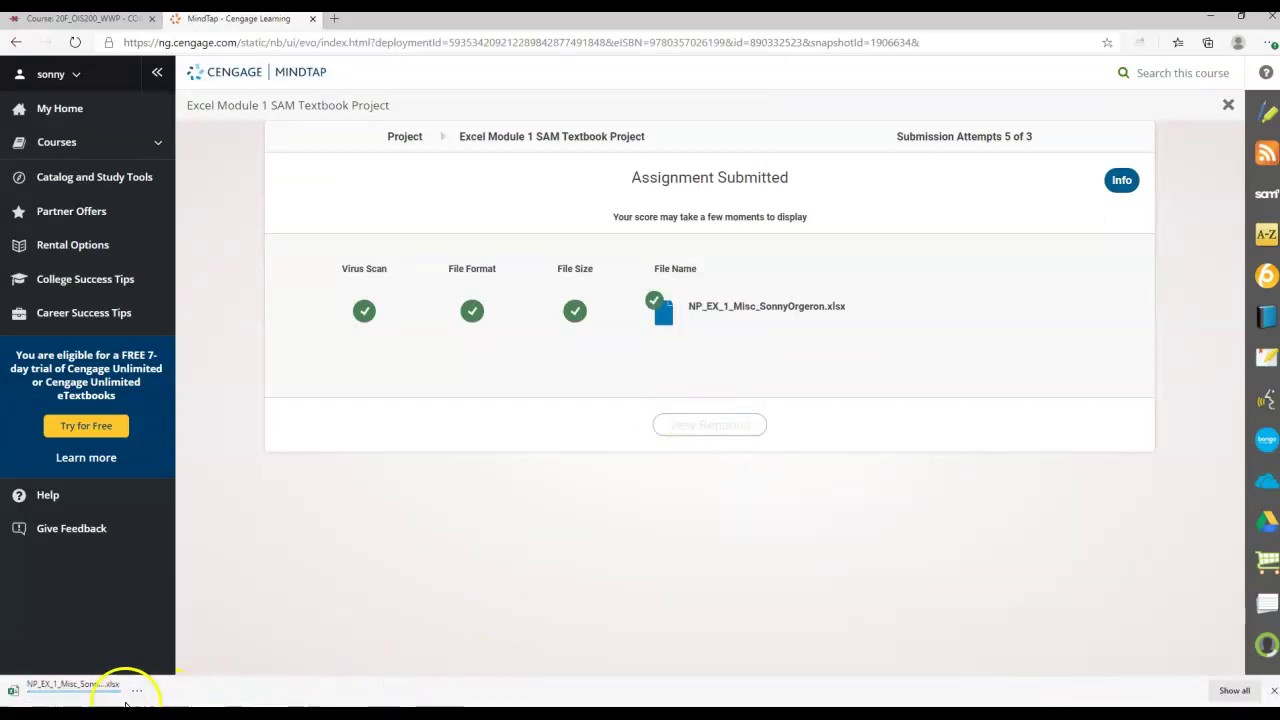
pyautogui.click(90, 690)
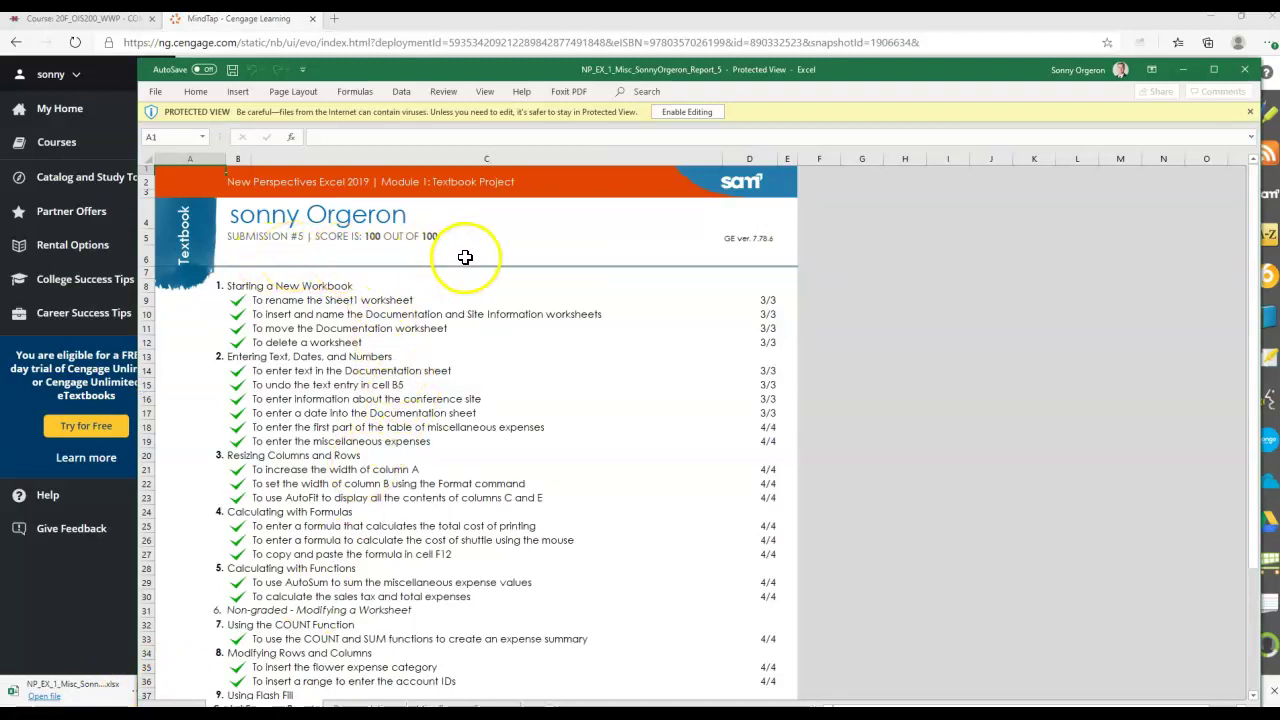
pyautogui.scroll(-7, 475, 318)
pyautogui.scroll(3, 475, 322)
pyautogui.scroll(3, 475, 322)
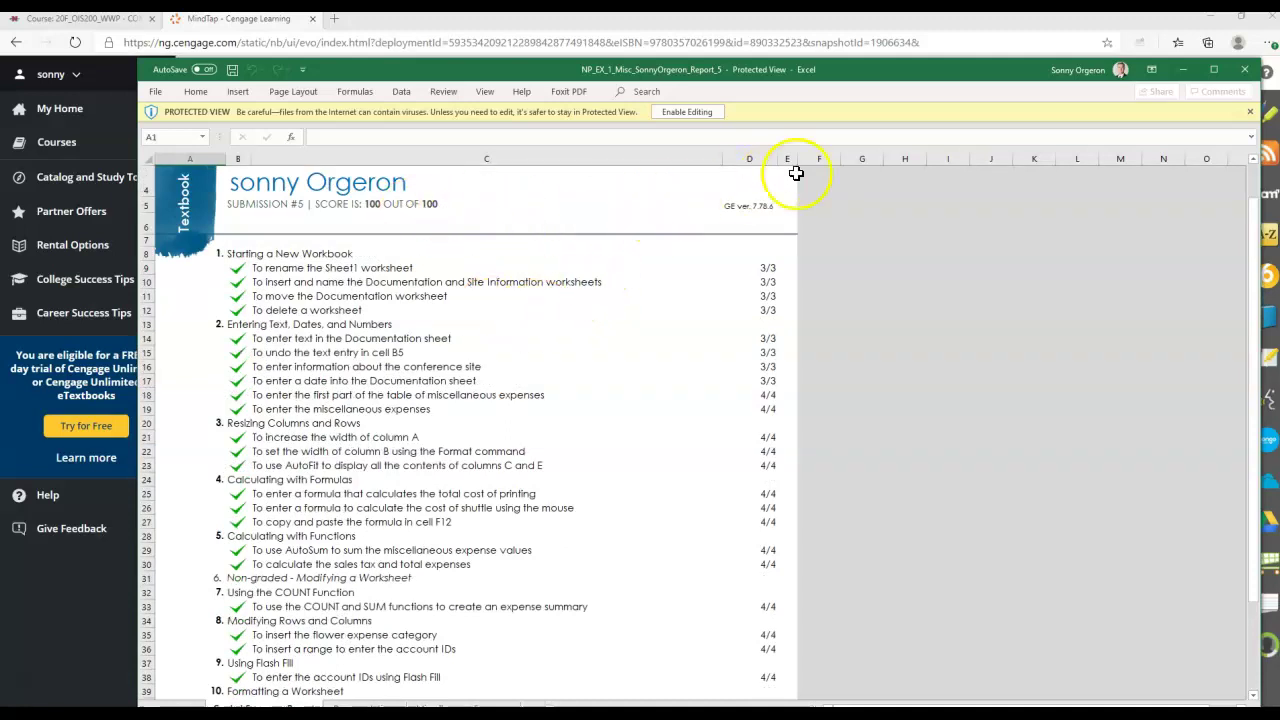
pyautogui.click(1245, 76)
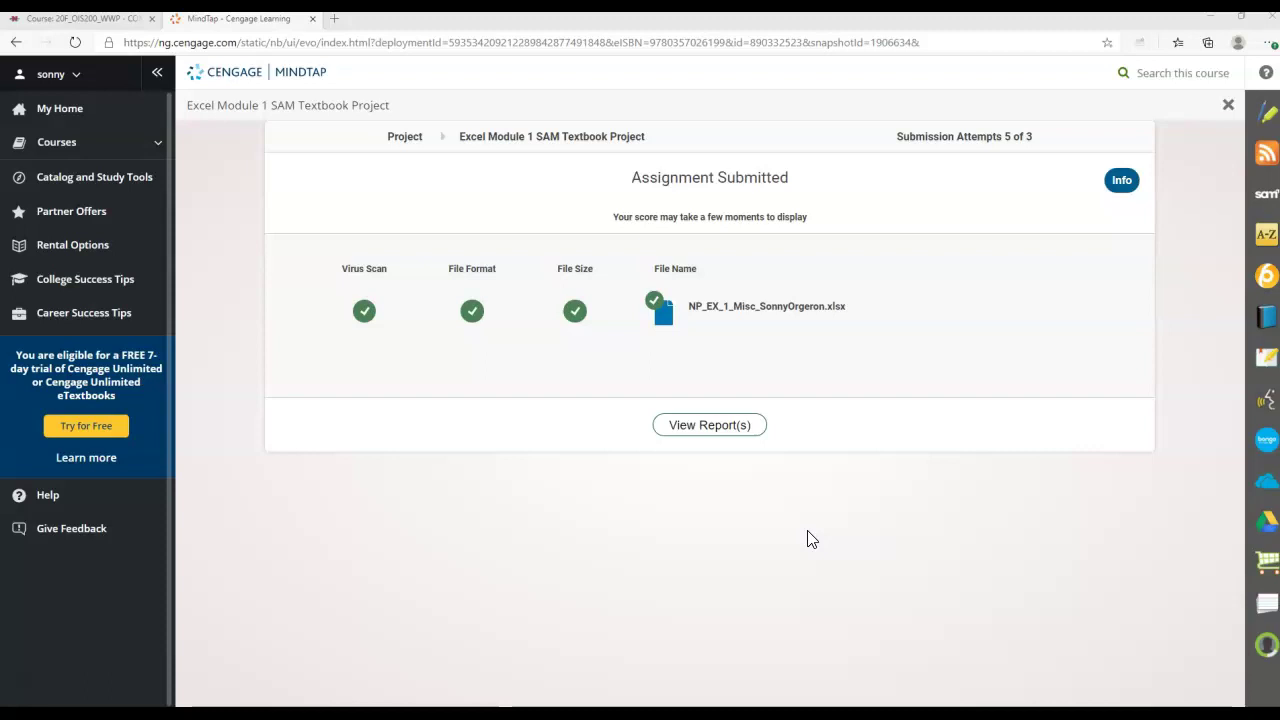
pyautogui.click(652, 552)
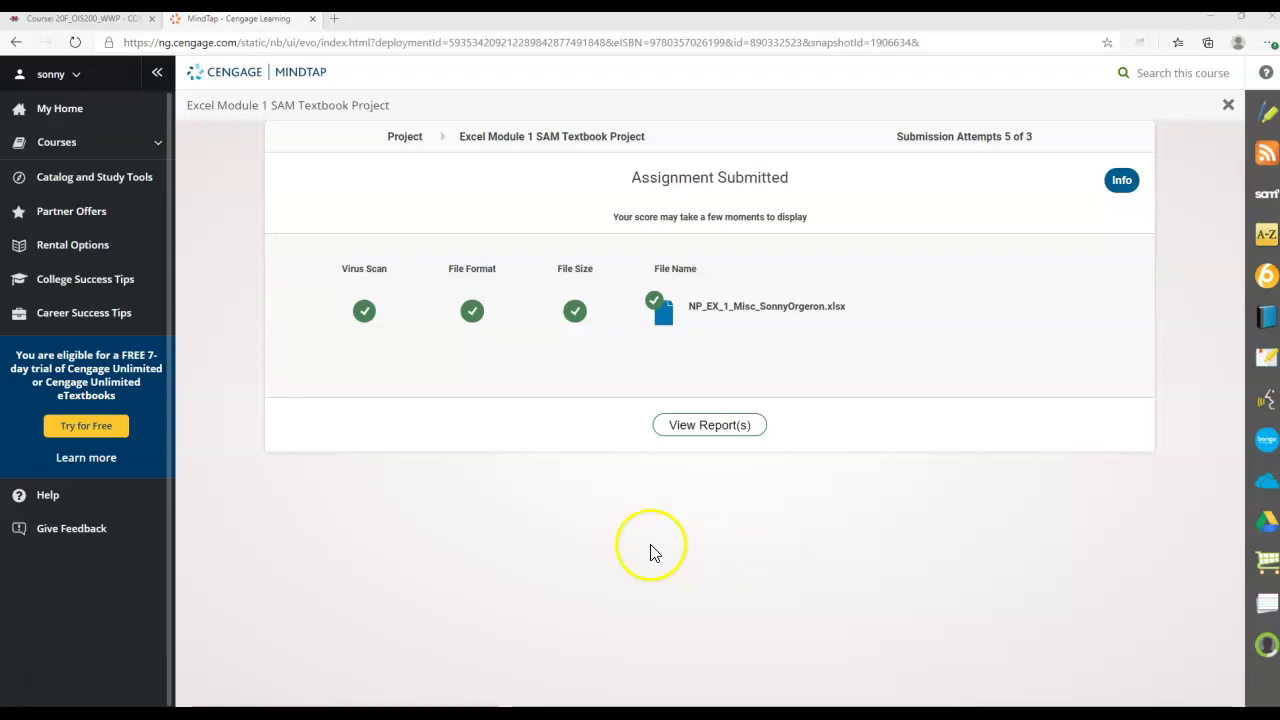